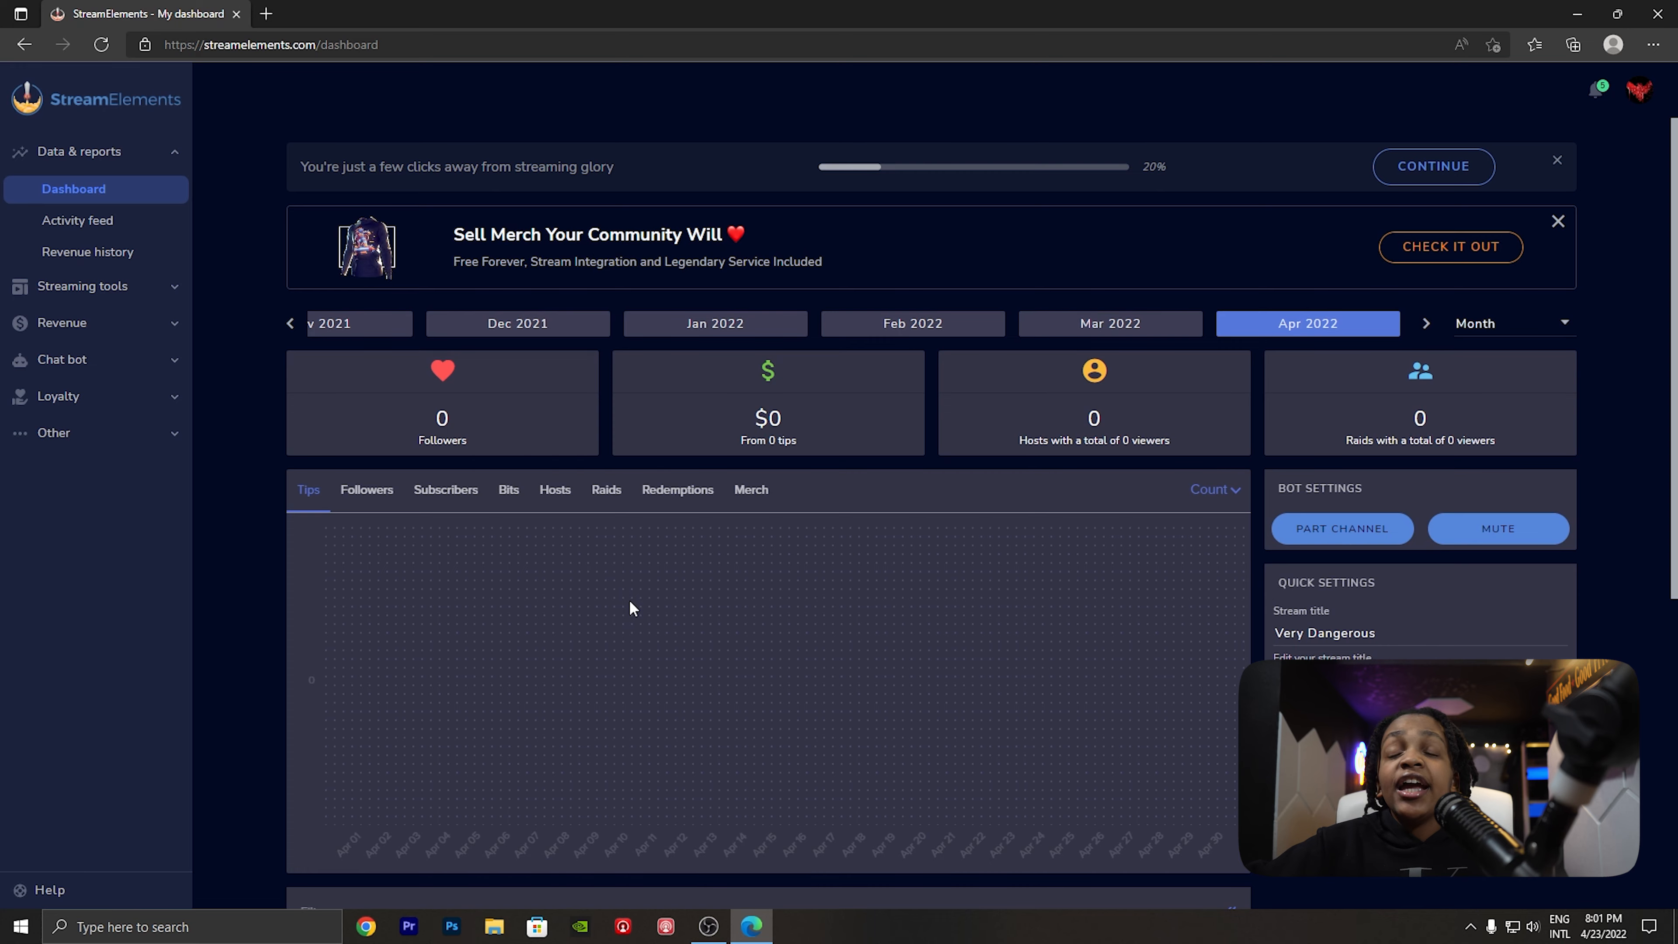
pyautogui.scroll(-6, 569, 548)
pyautogui.scroll(6, 768, 626)
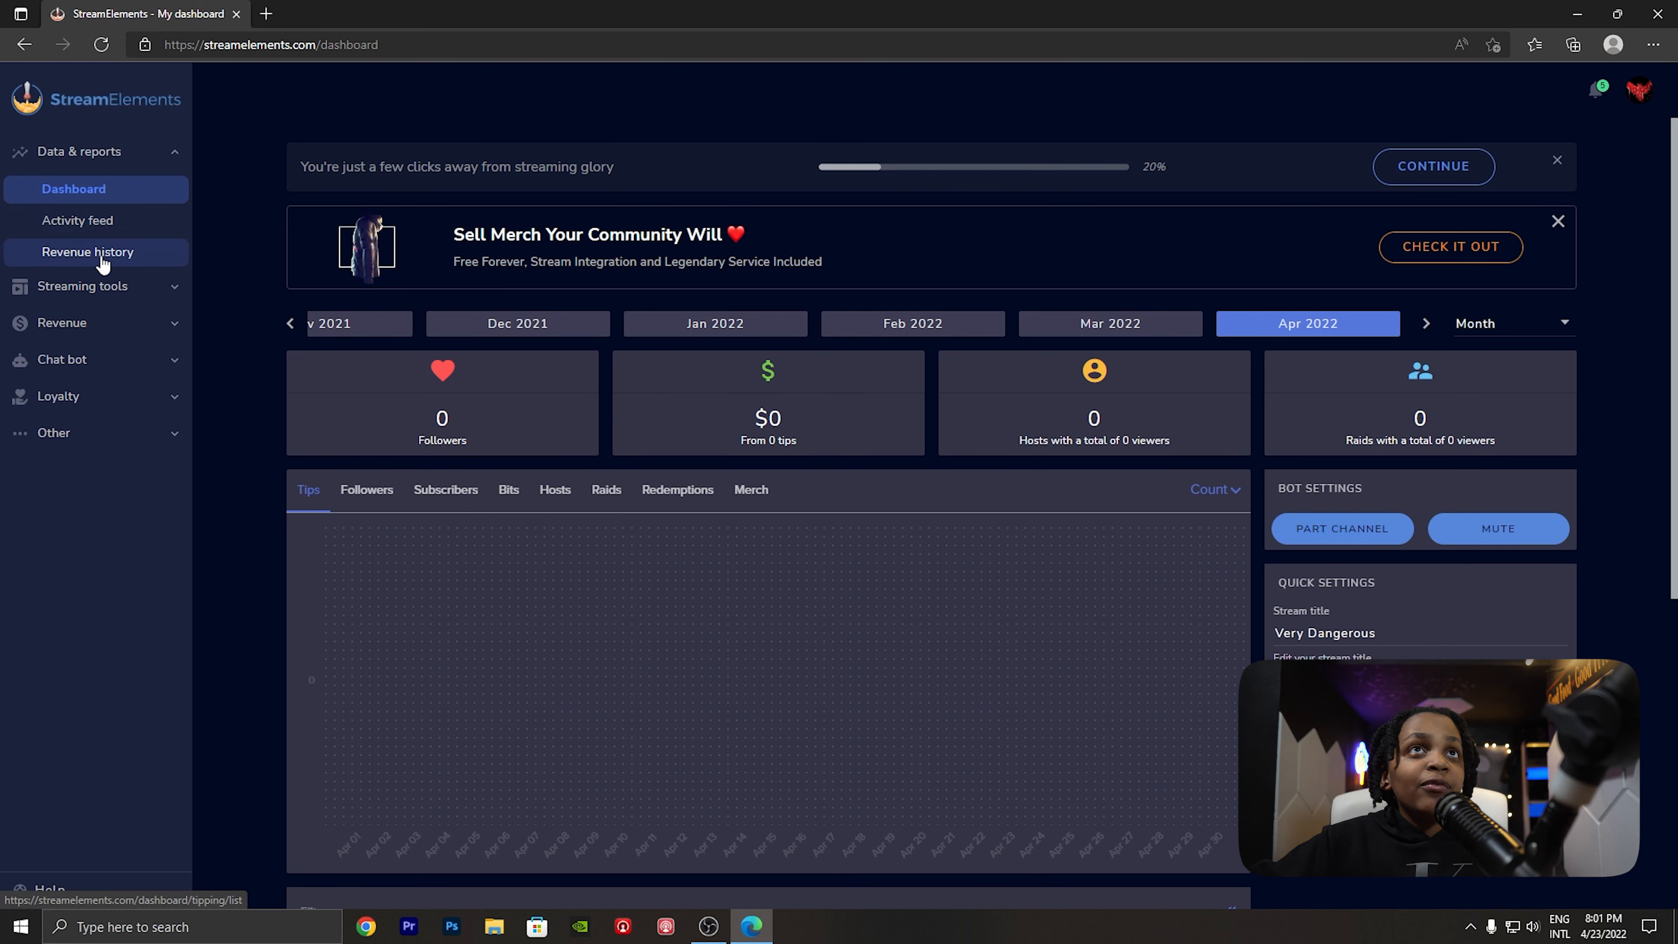
# - Open the overlays gallery and browse the featured, brand new, most popular and full list of themes
pyautogui.click(110, 288)
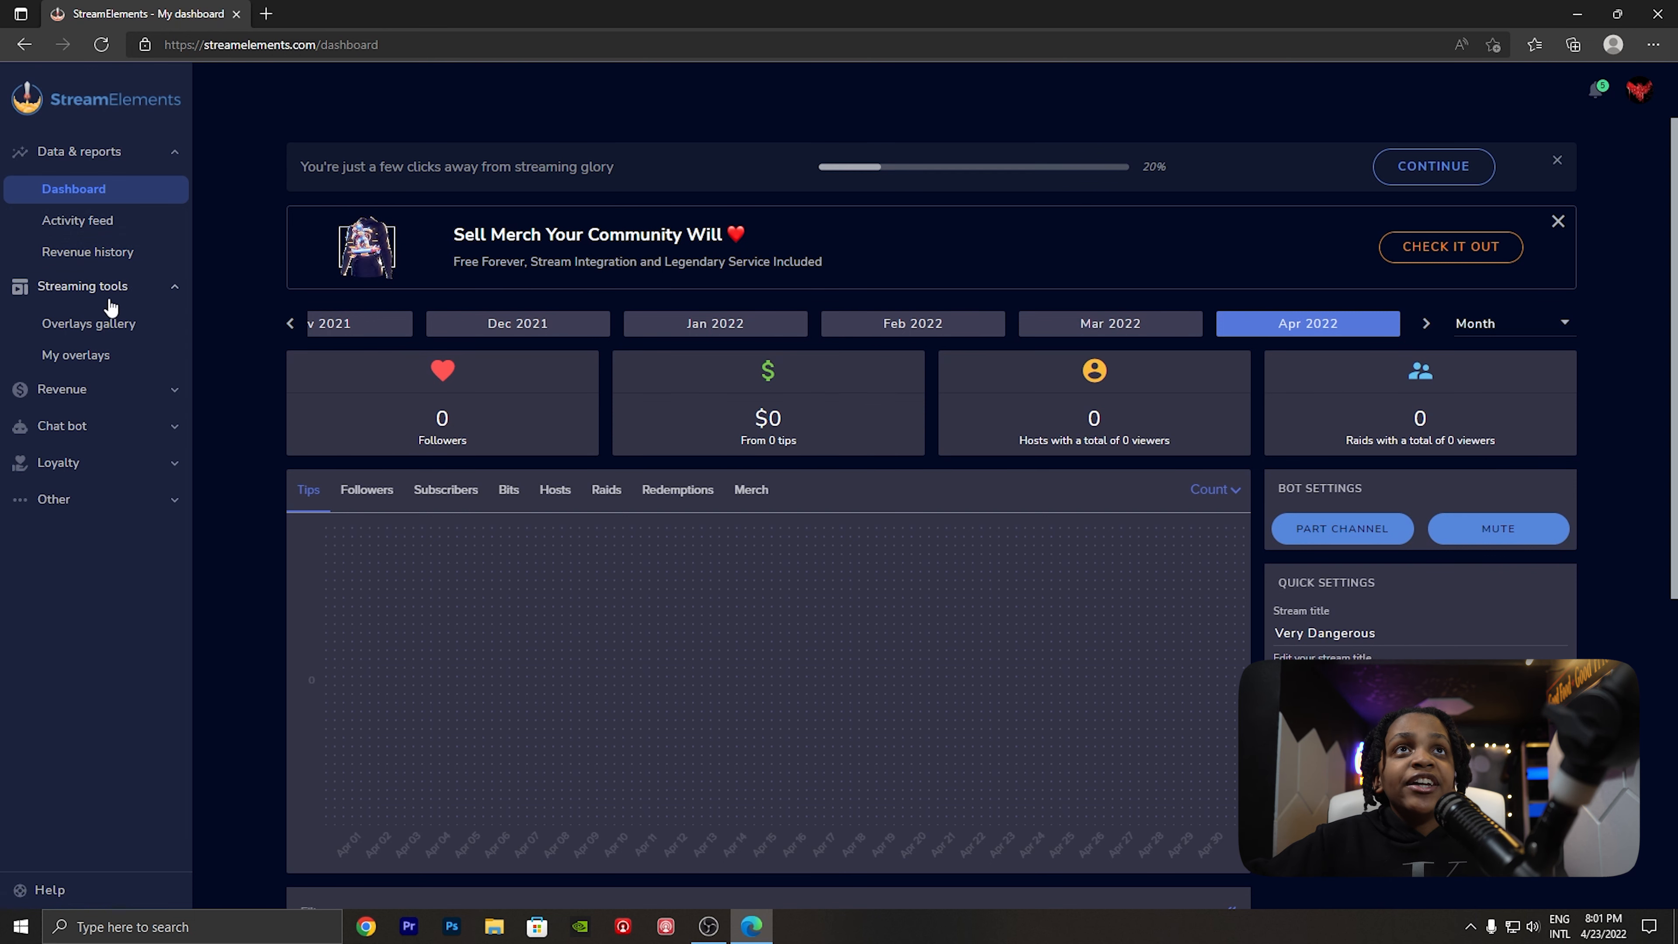
pyautogui.click(106, 334)
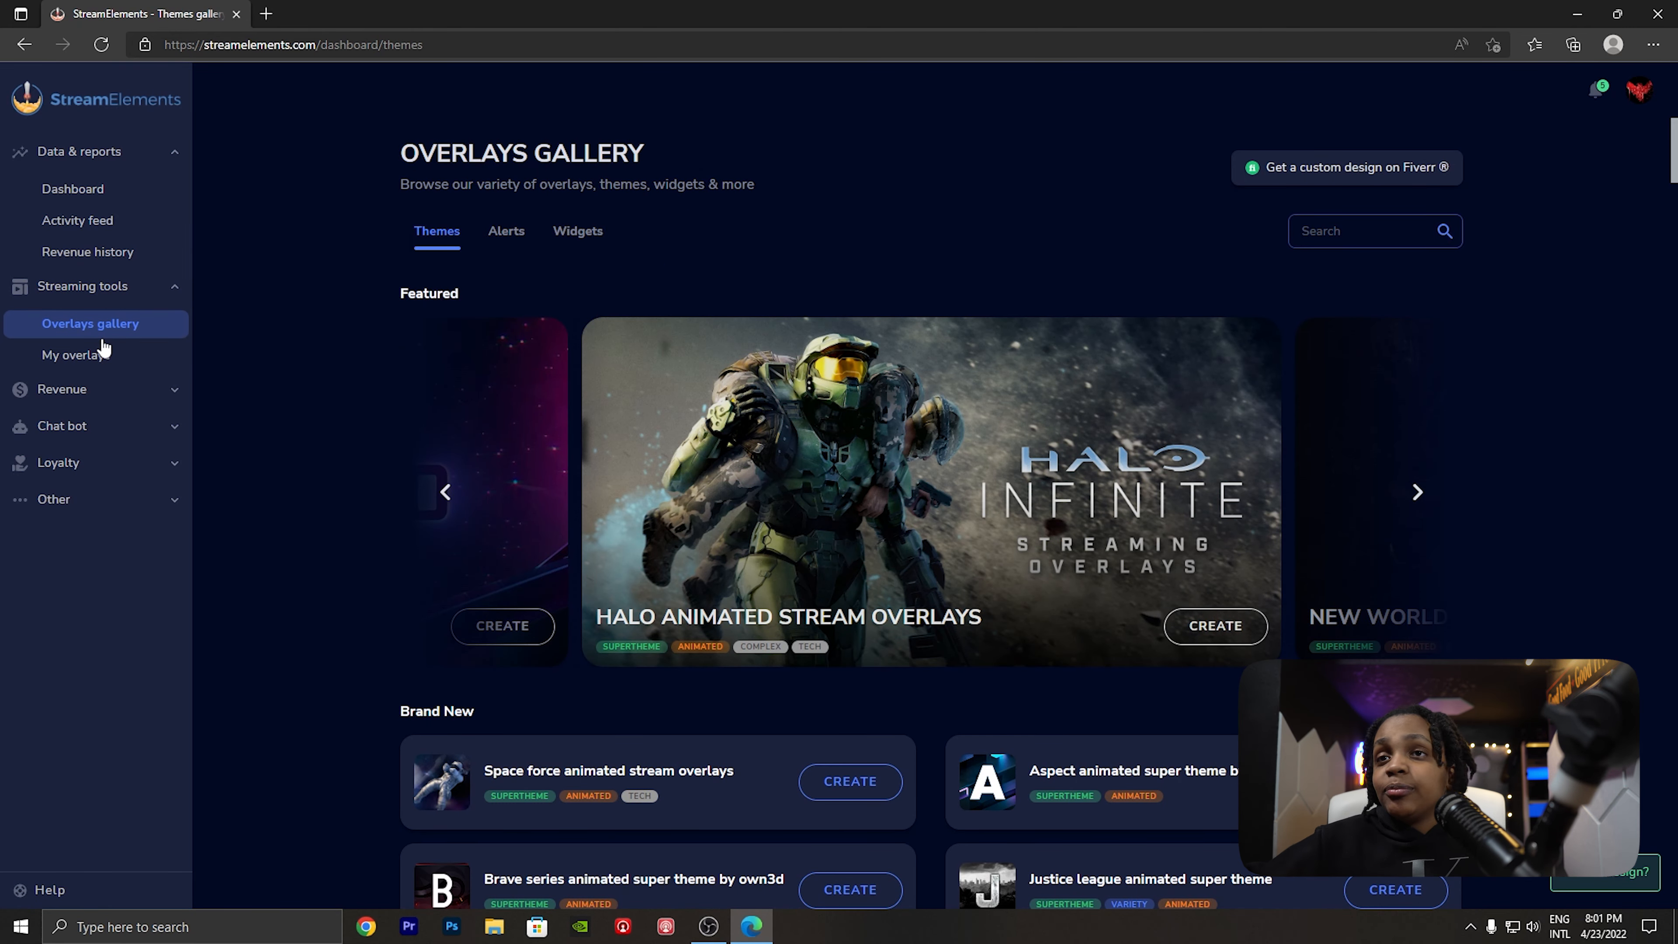
pyautogui.scroll(-15, 254, 352)
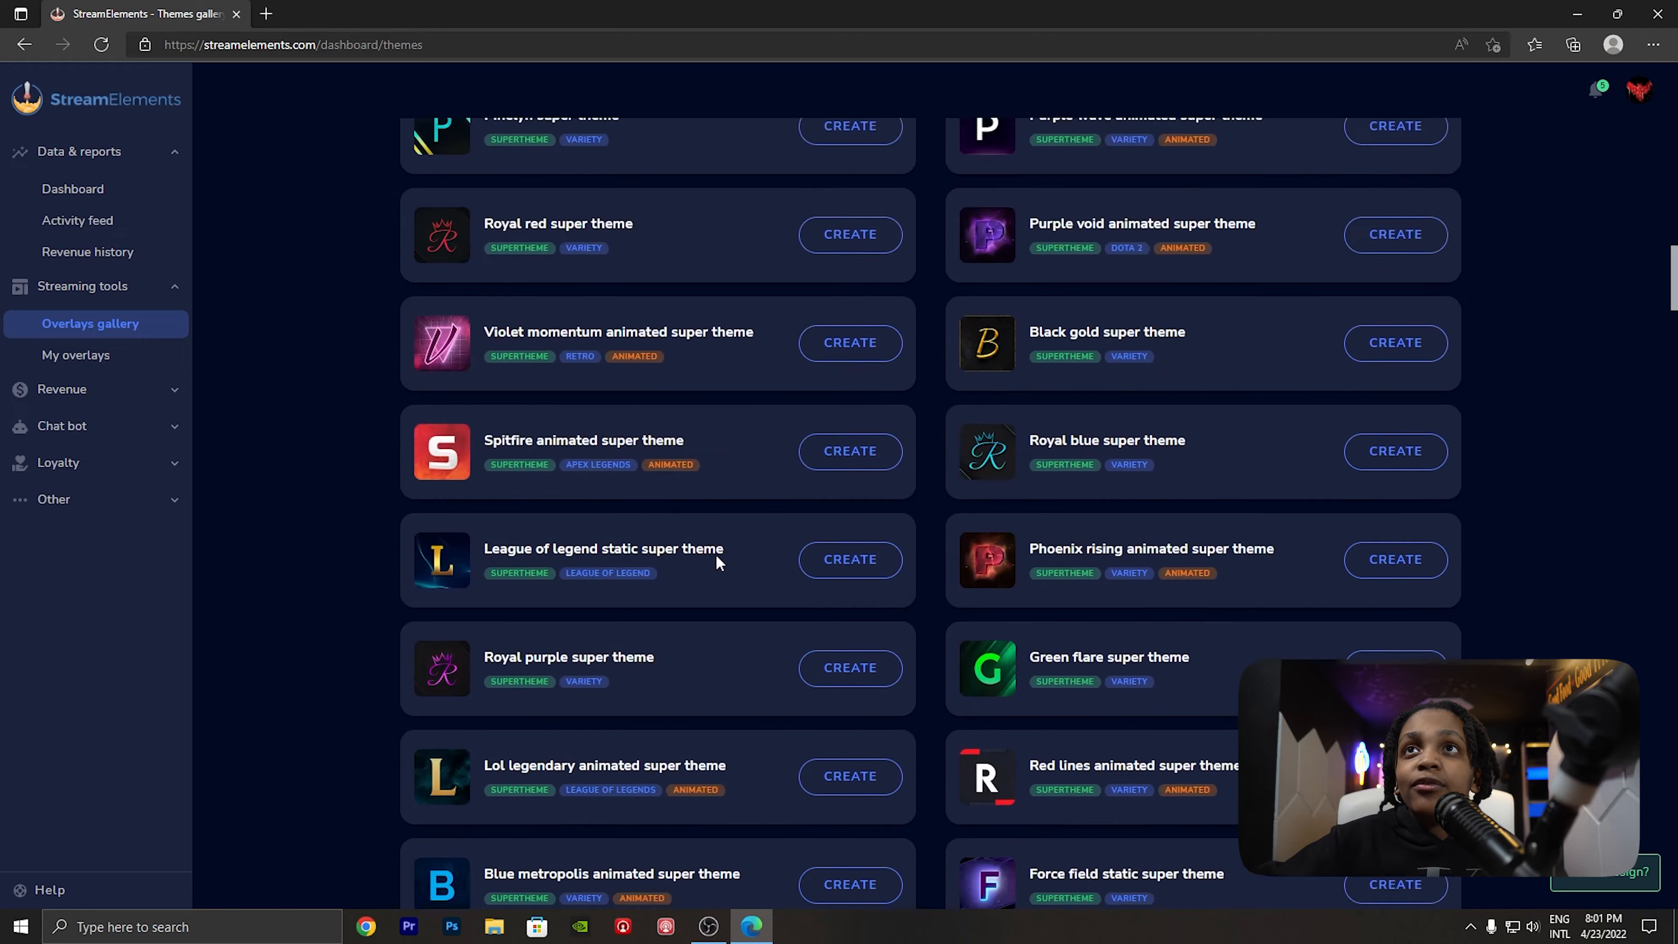
pyautogui.scroll(-10, 716, 556)
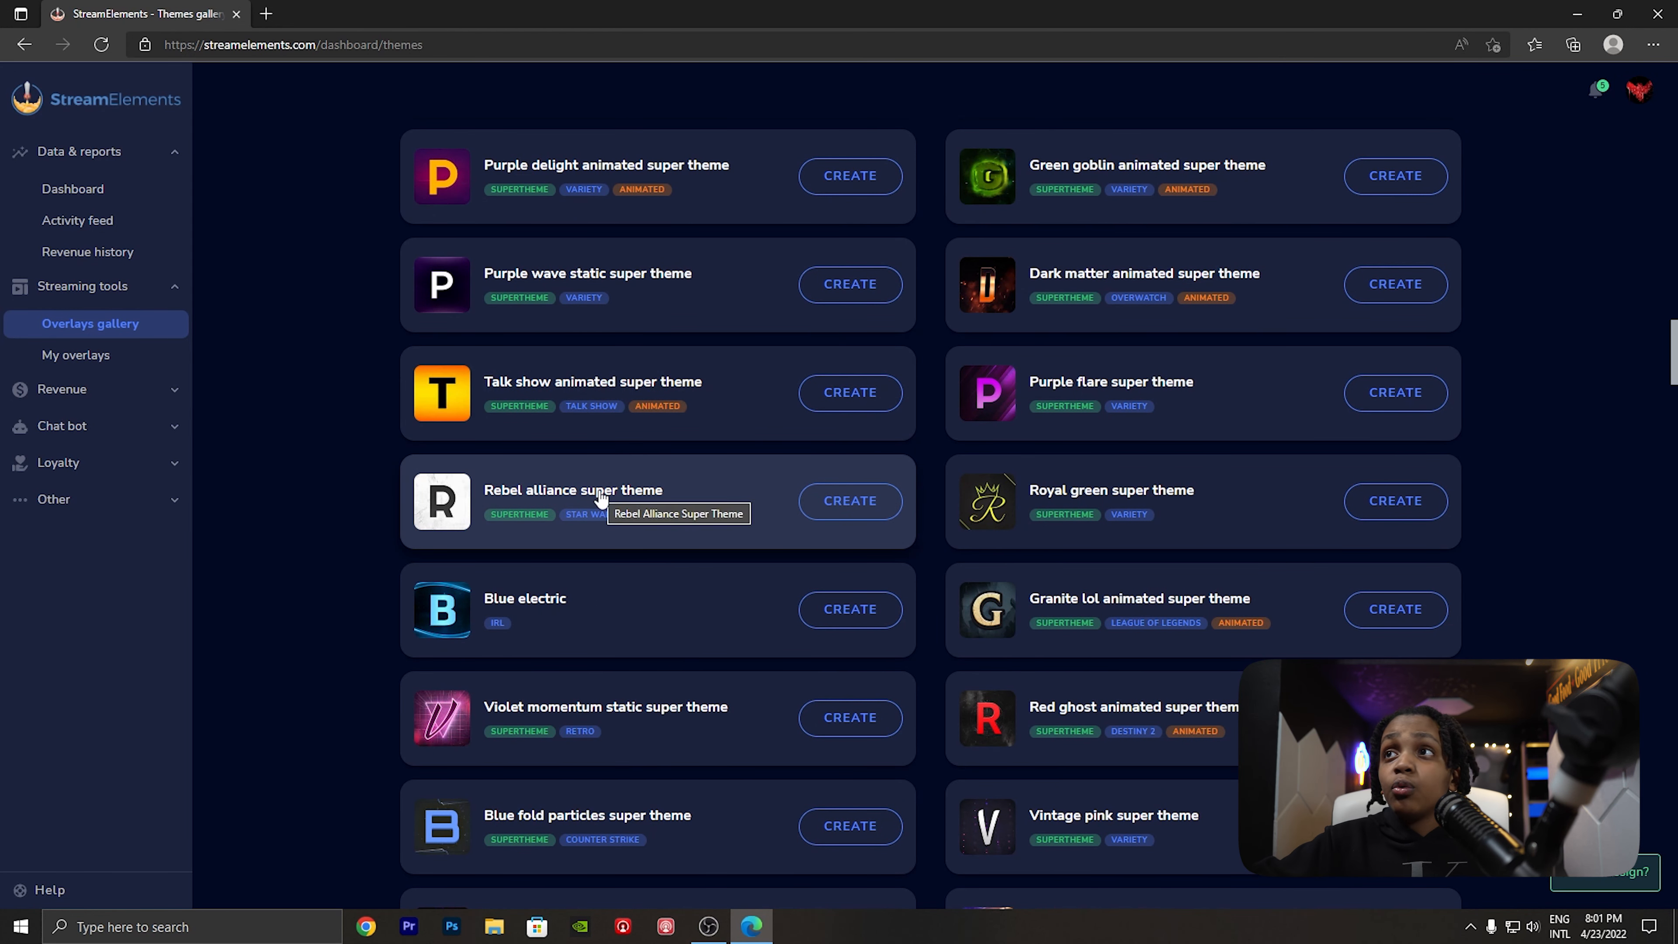
pyautogui.scroll(-3, 1132, 725)
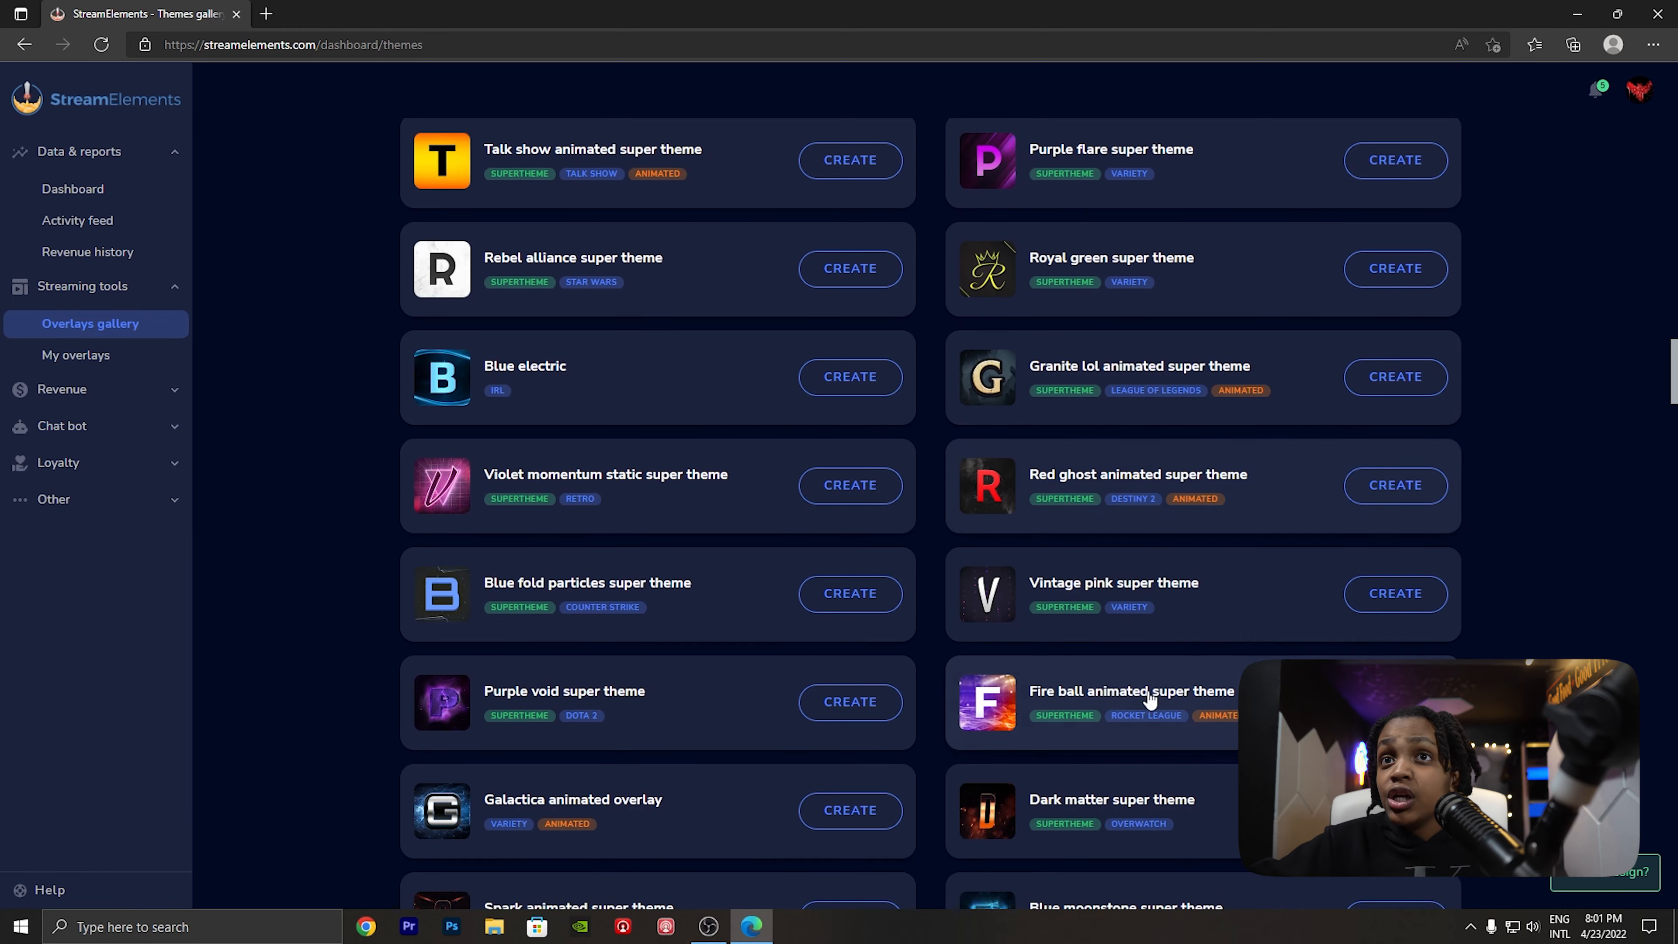
pyautogui.scroll(15, 1150, 698)
pyautogui.scroll(6, 716, 506)
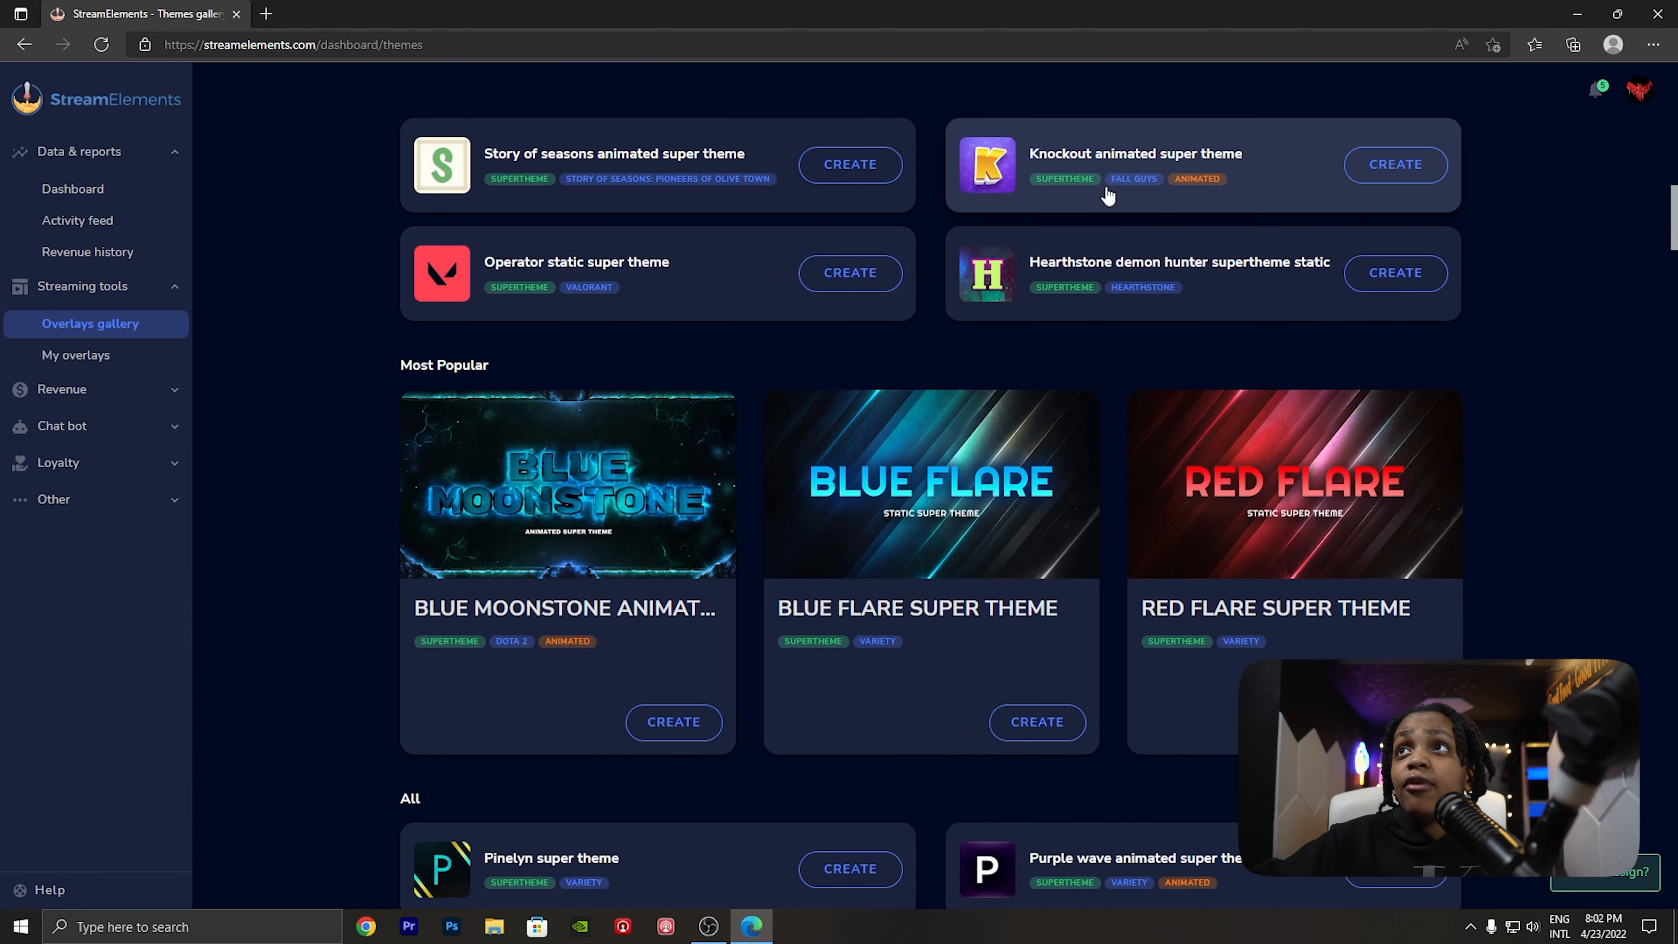
pyautogui.scroll(-4, 1128, 311)
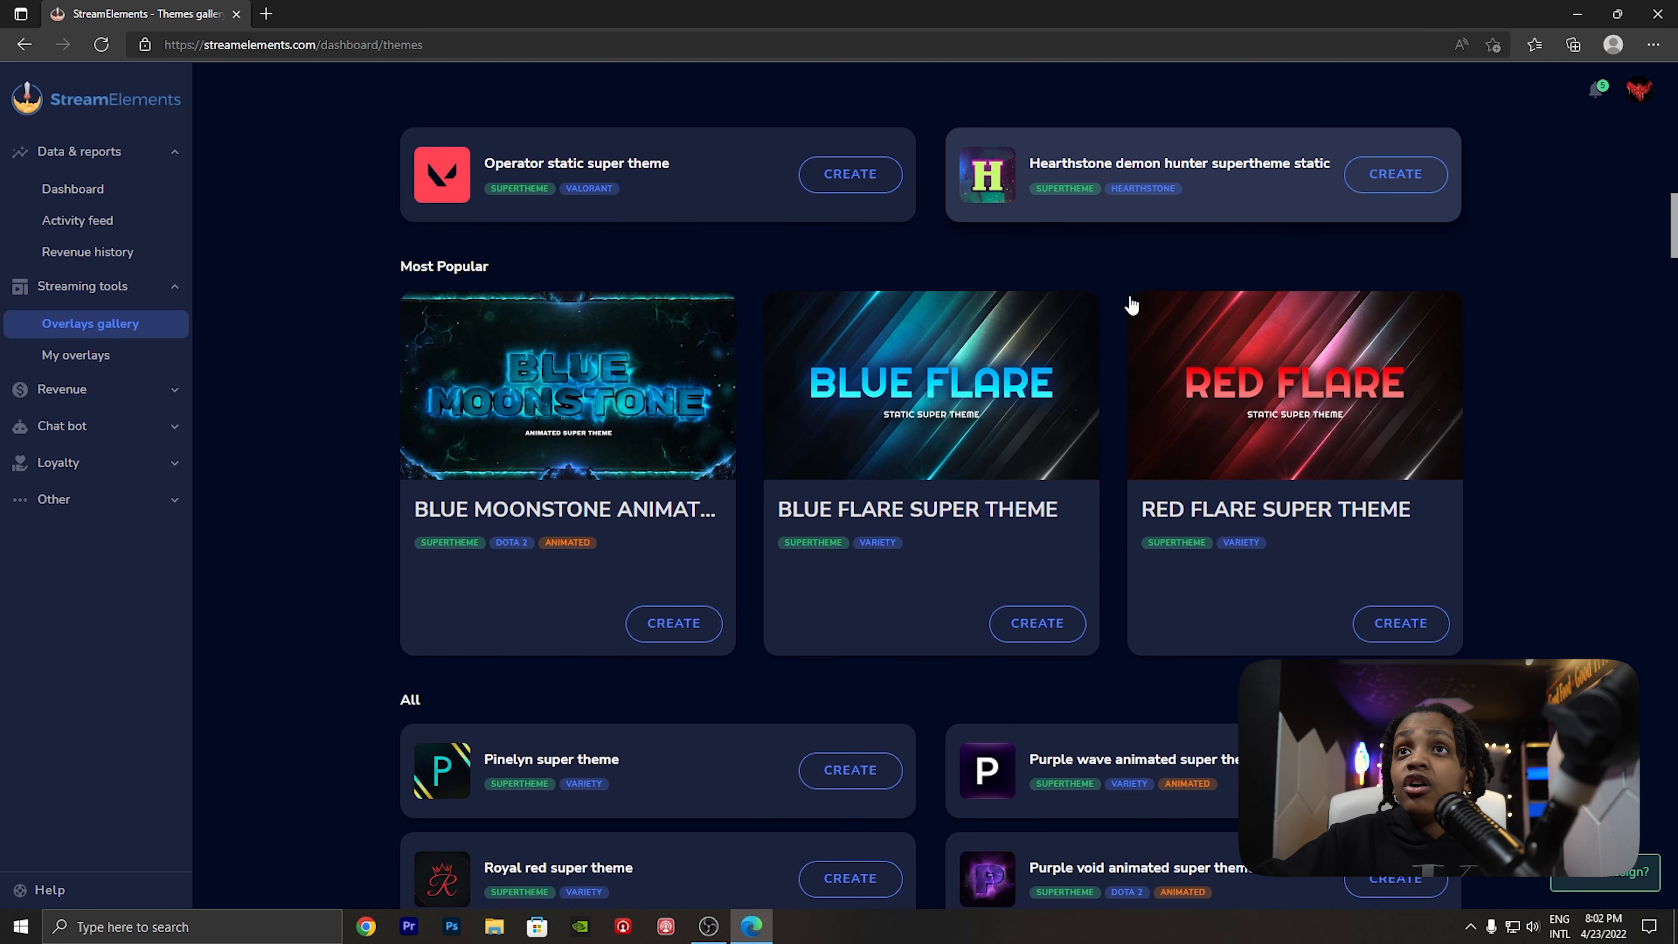
pyautogui.scroll(-2, 1019, 417)
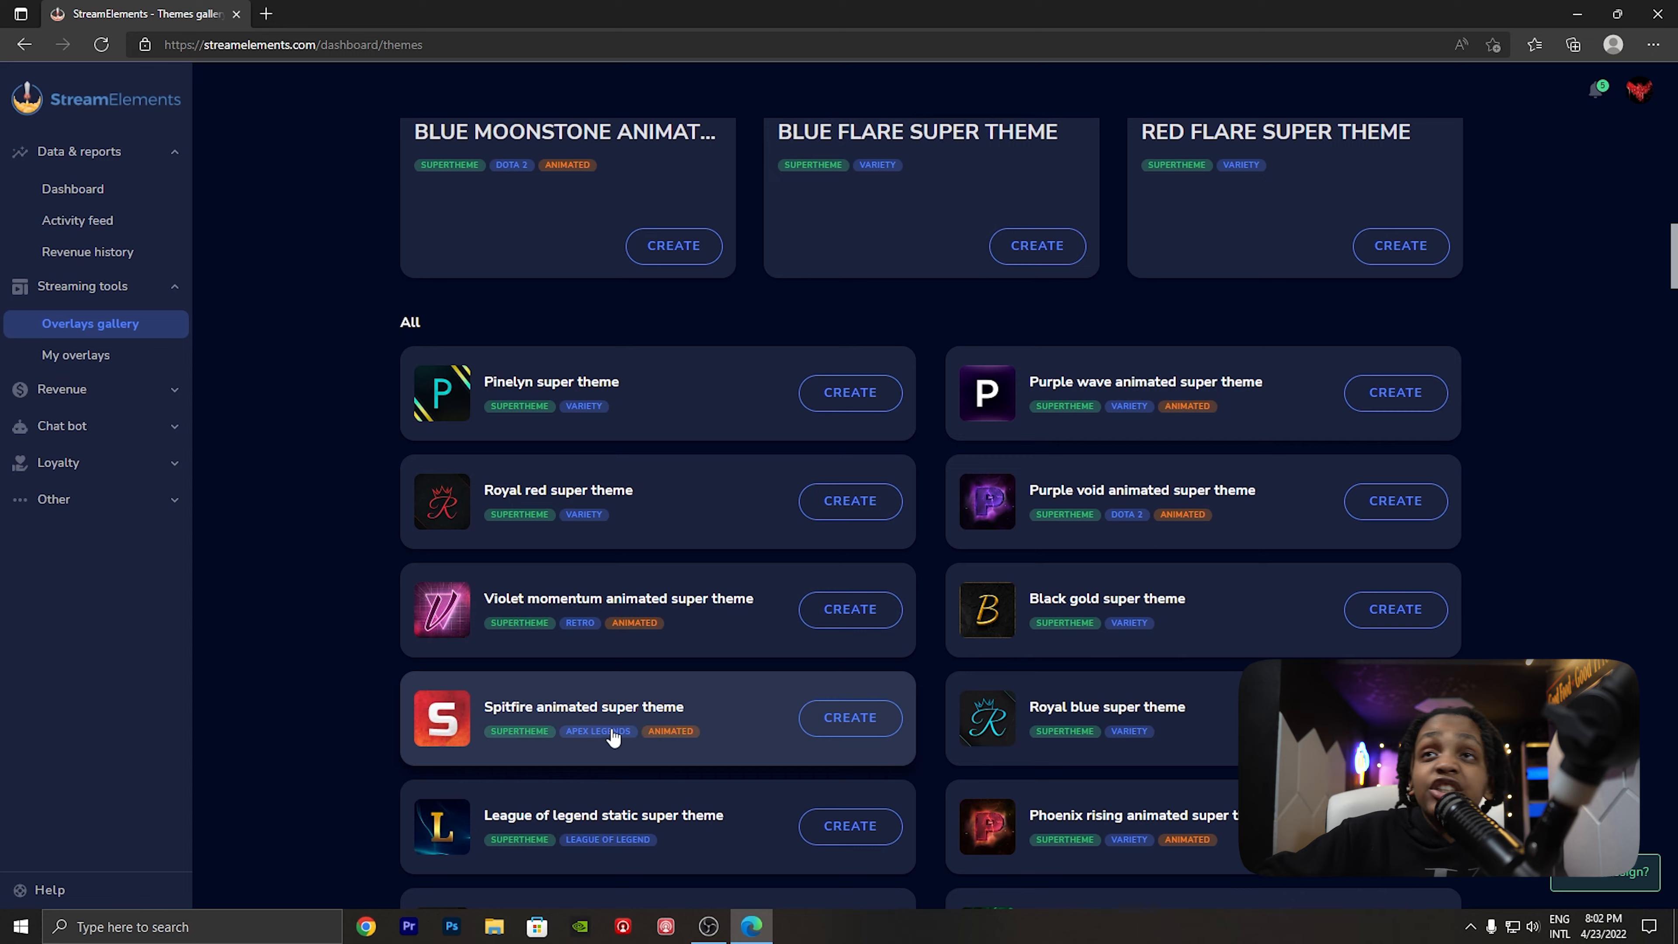
pyautogui.scroll(20, 617, 739)
pyautogui.scroll(-1, 739, 416)
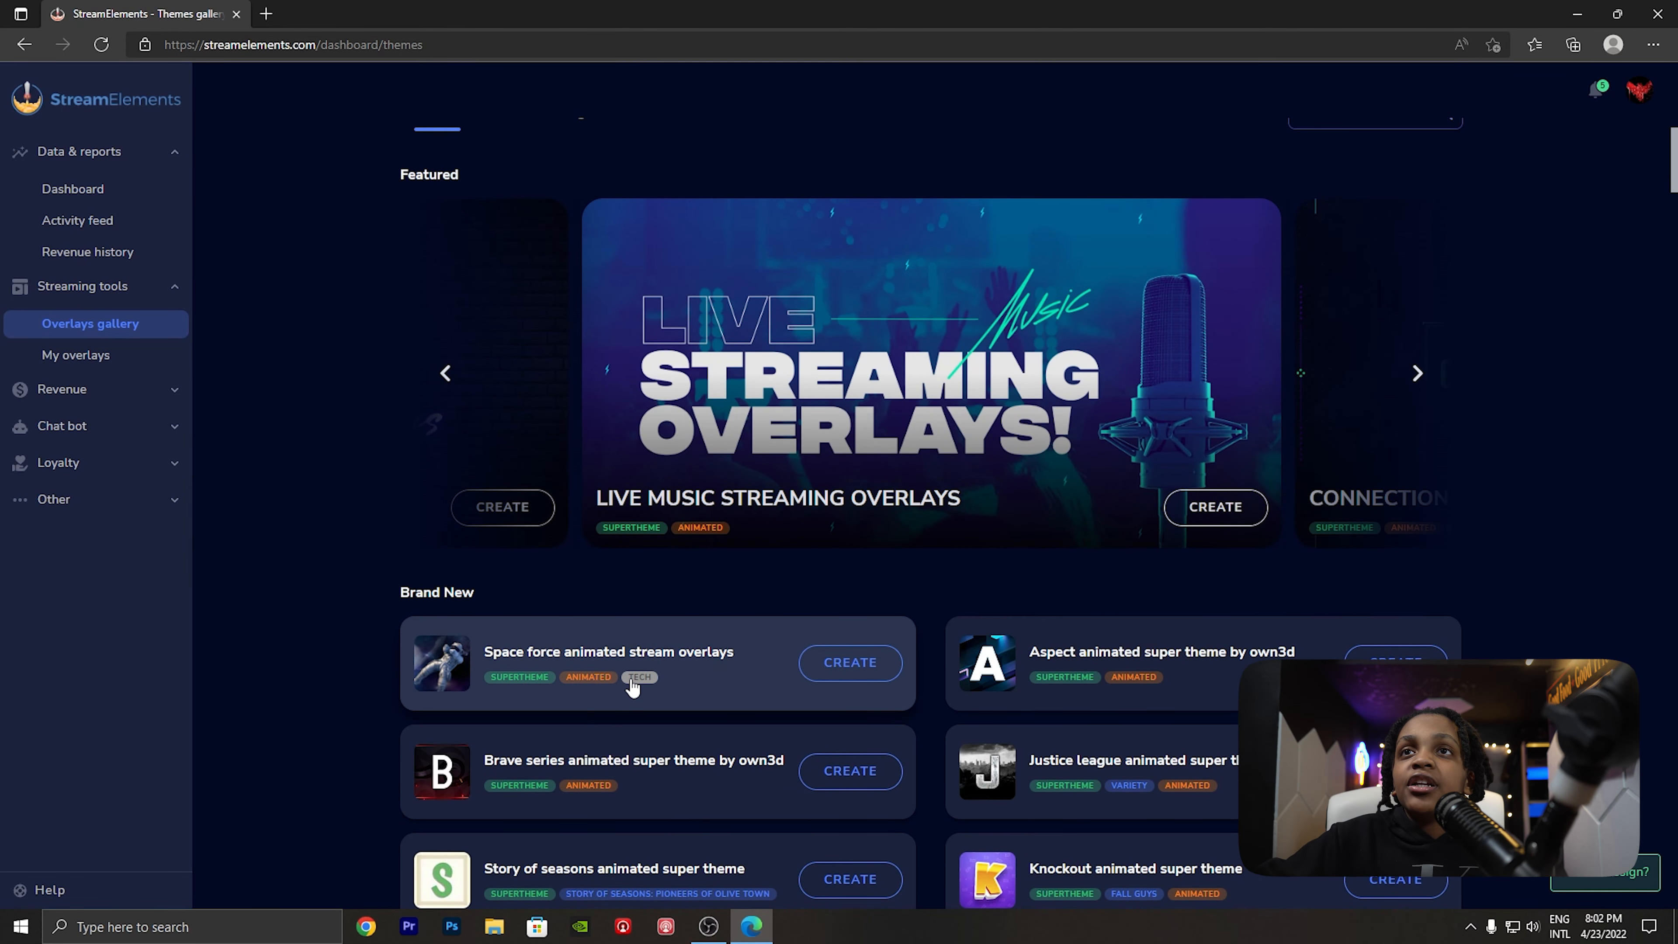
# - Preview each scene of the Space force animated stream overlays theme and close the preview without creating it
pyautogui.click(650, 656)
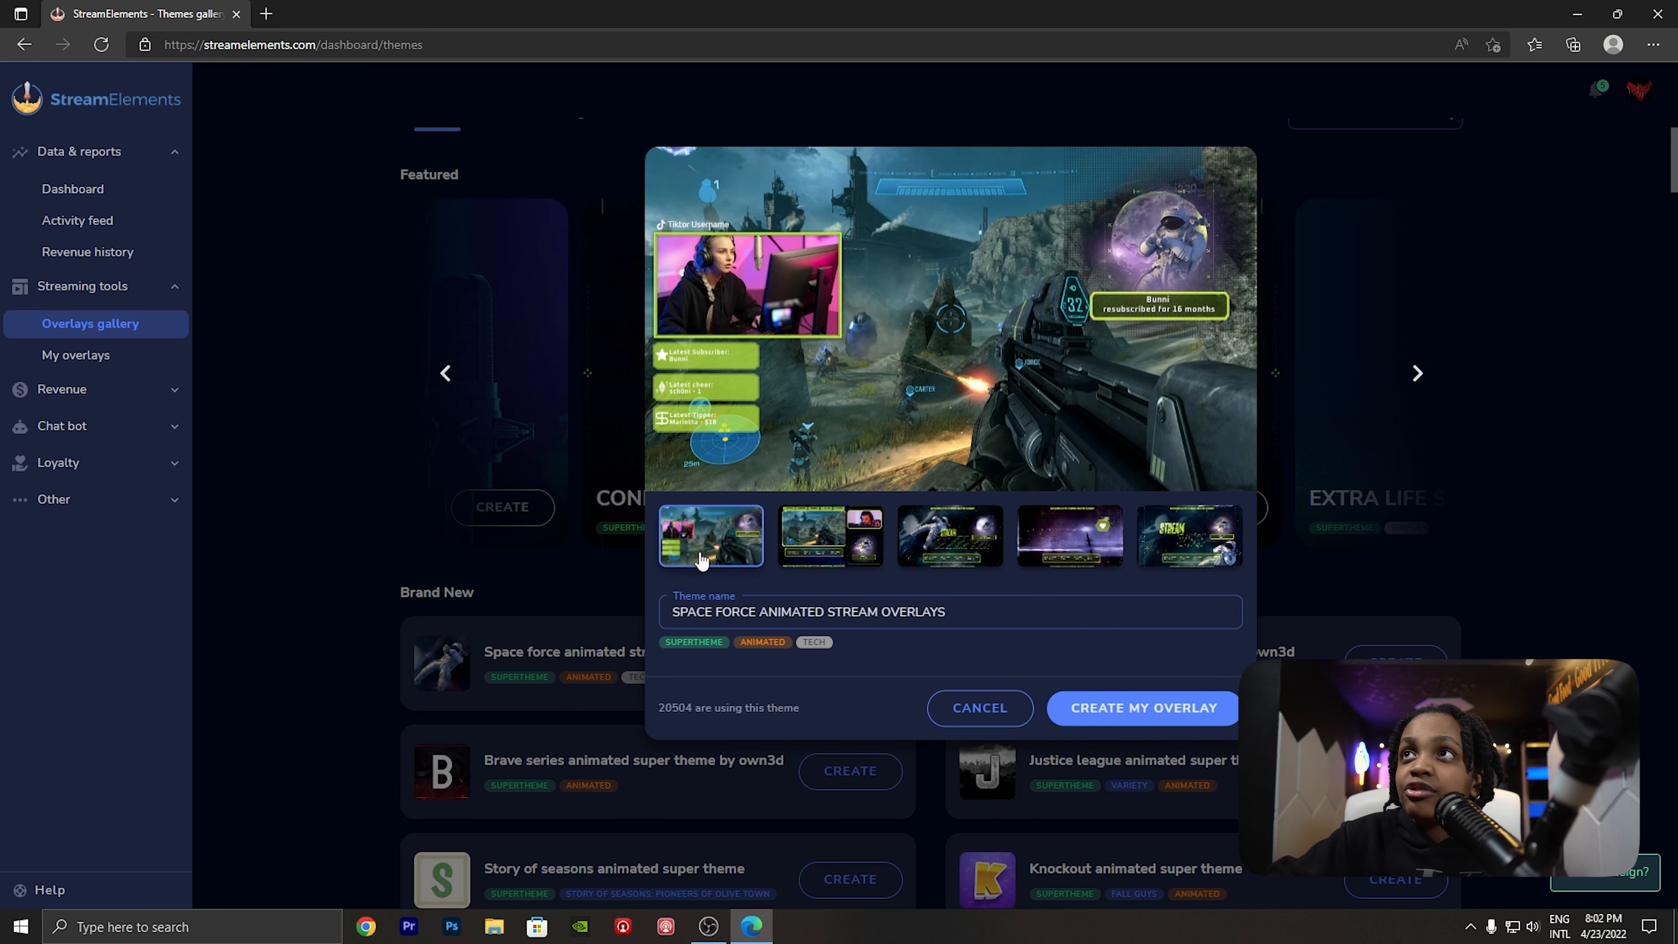
pyautogui.click(817, 551)
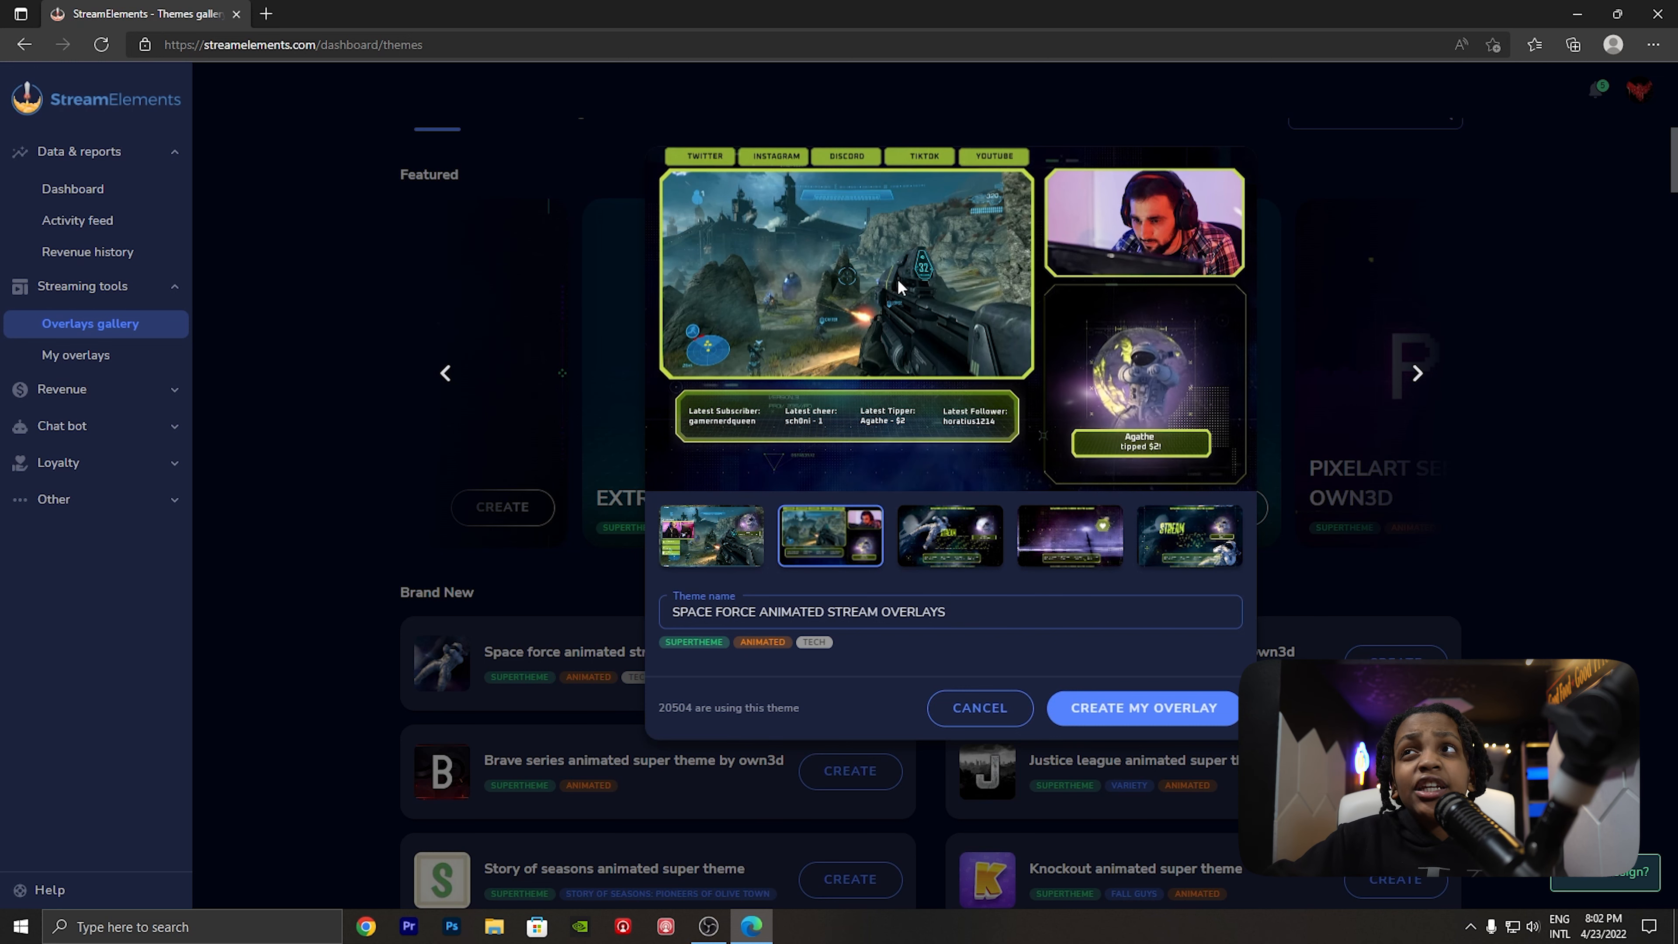
pyautogui.click(923, 540)
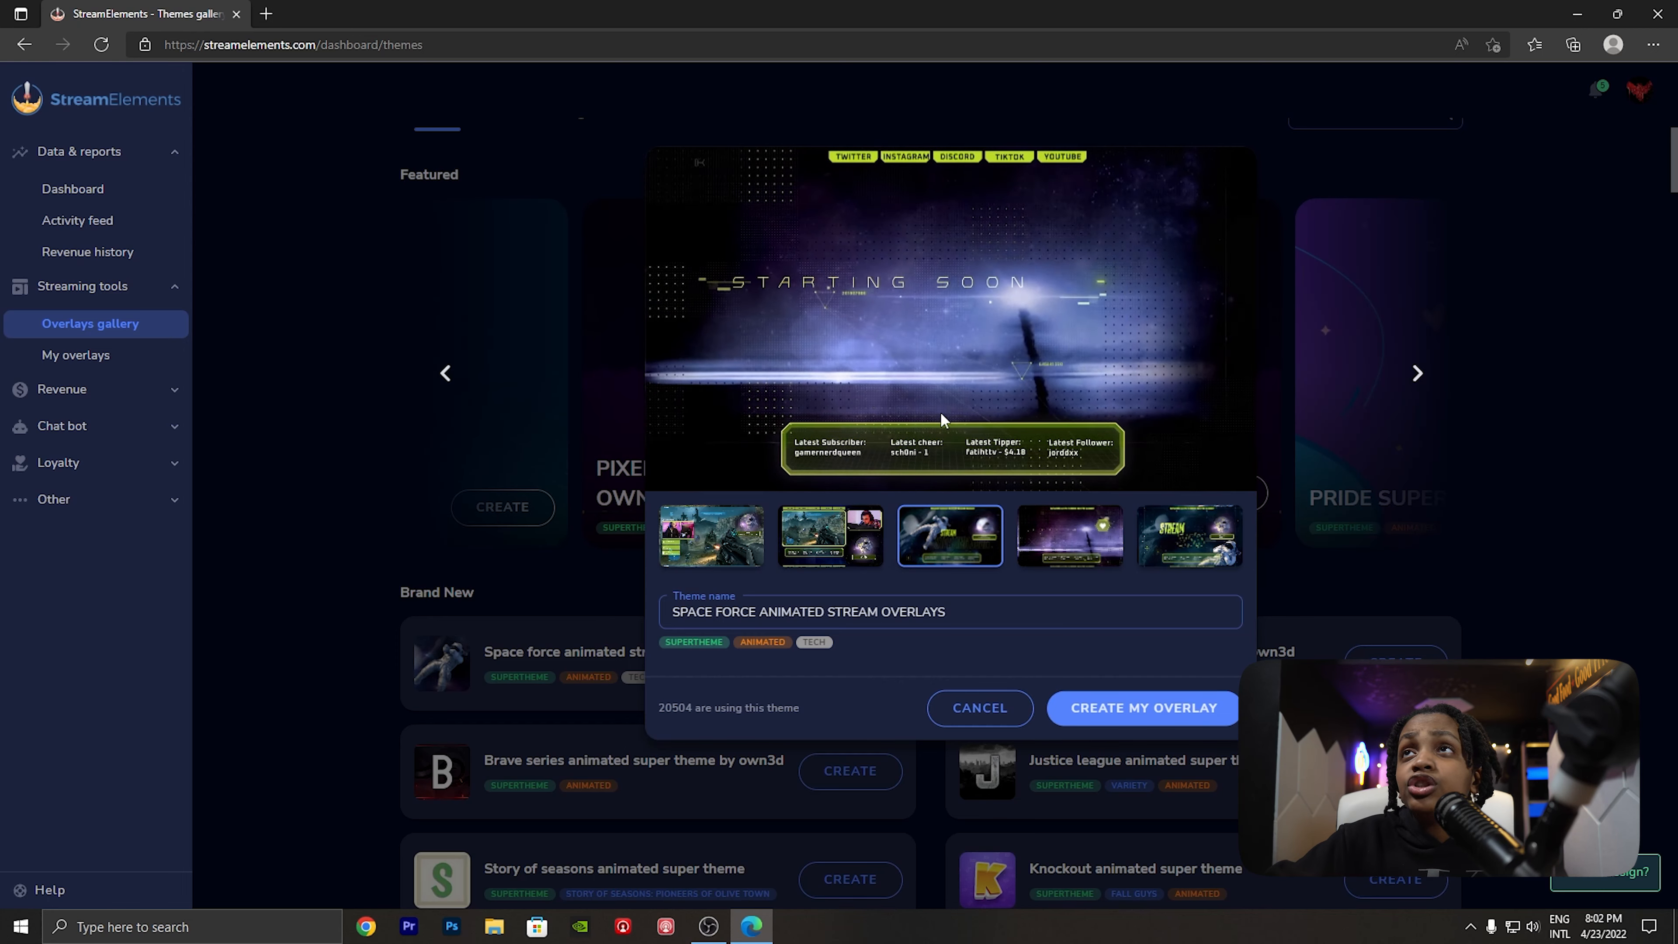
pyautogui.click(1054, 548)
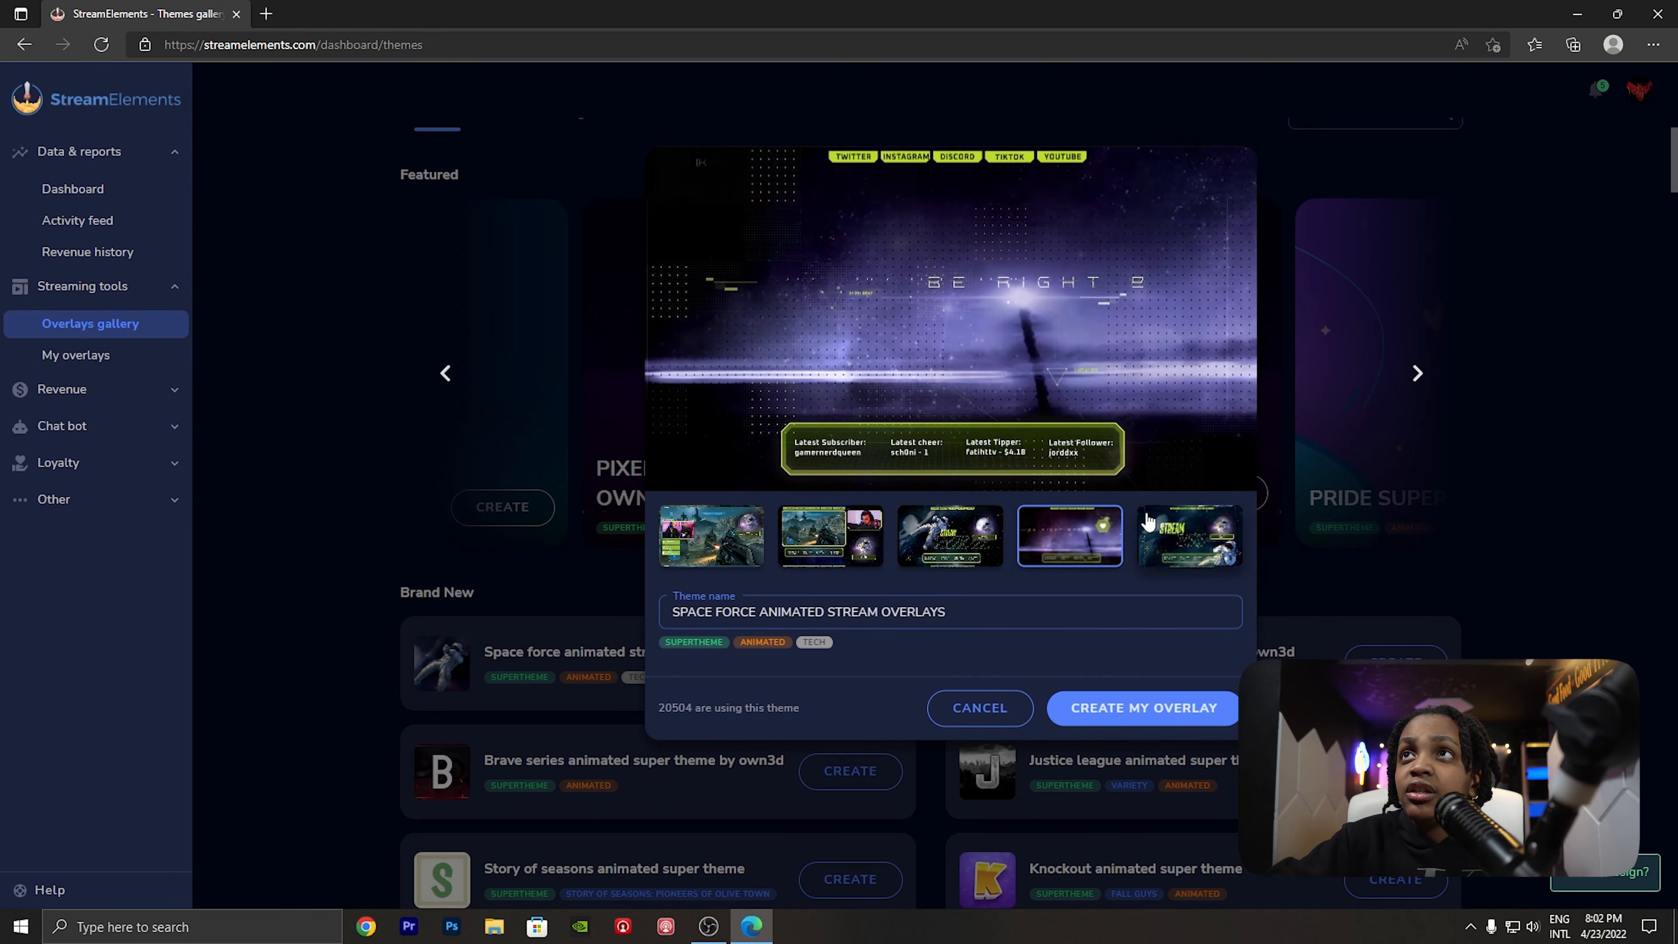
pyautogui.click(1158, 544)
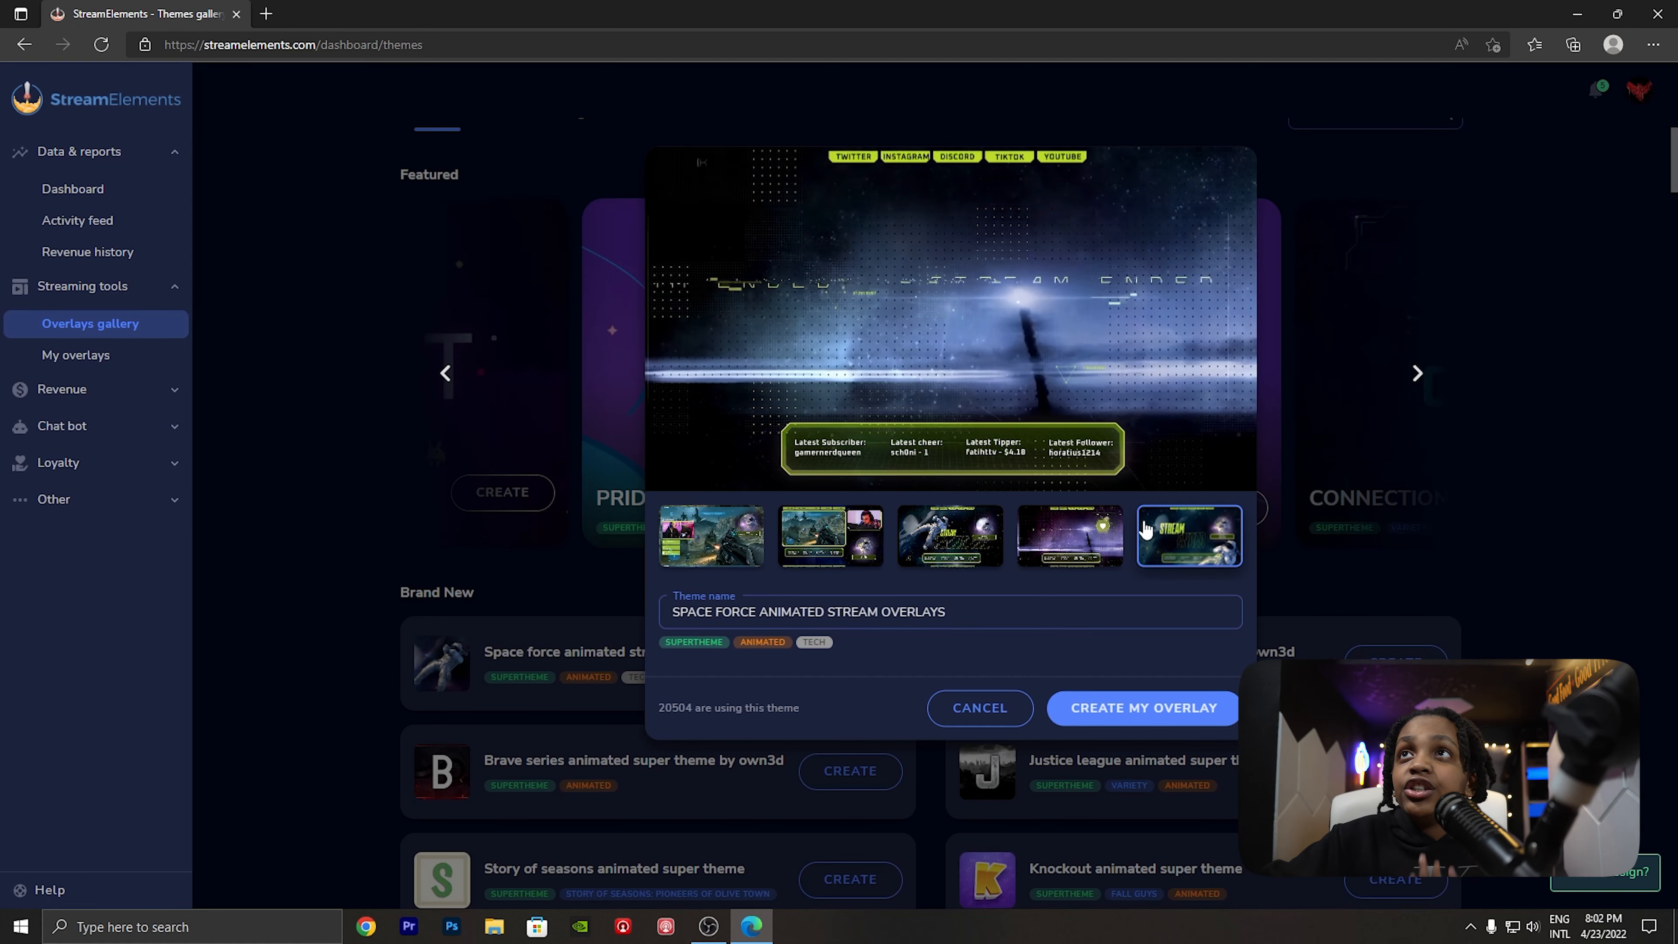
pyautogui.click(1391, 560)
# - Browse the alert designs offered in the overlays gallery
pyautogui.click(506, 232)
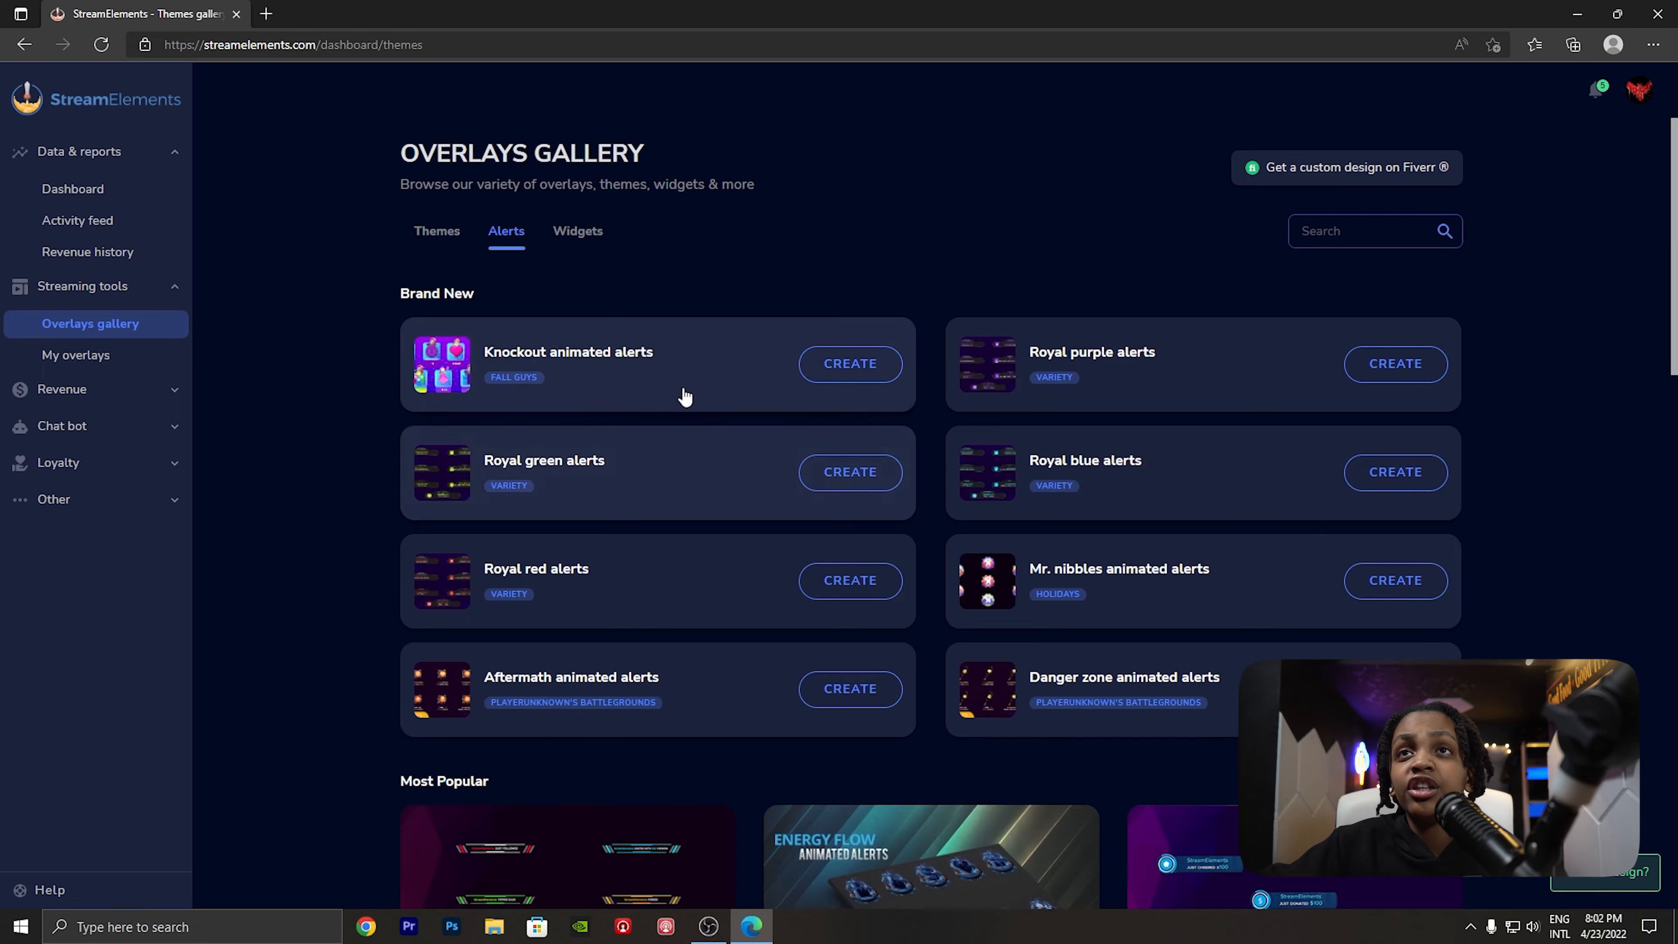
pyautogui.scroll(-10, 682, 394)
pyautogui.scroll(-10, 1056, 504)
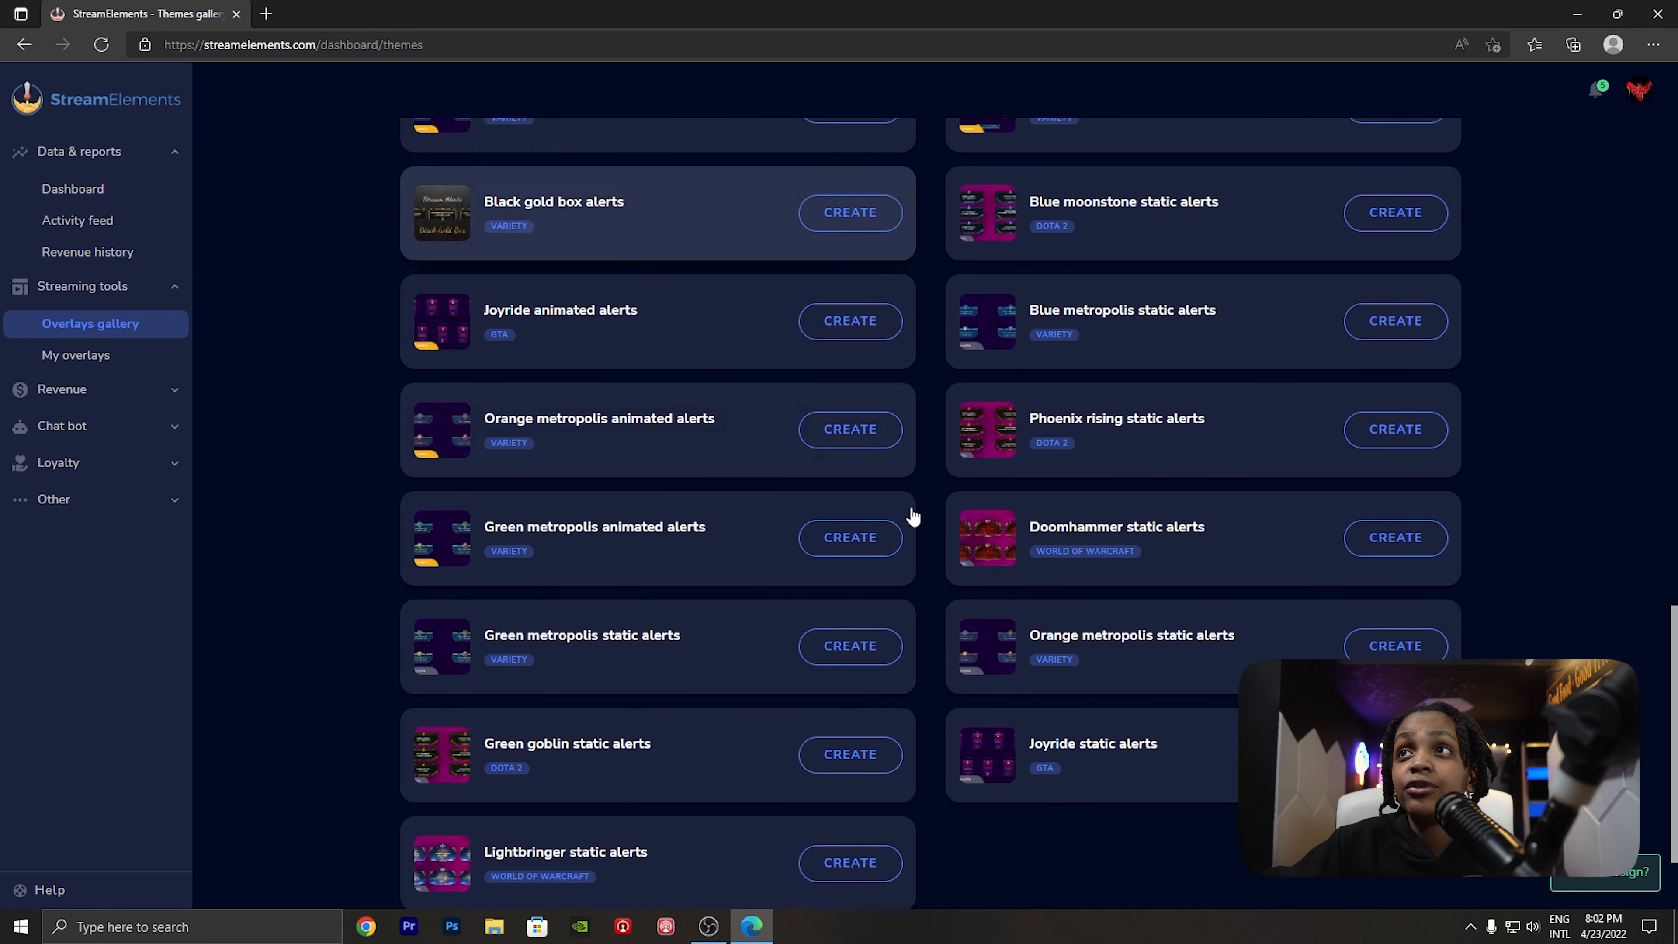
pyautogui.scroll(20, 674, 595)
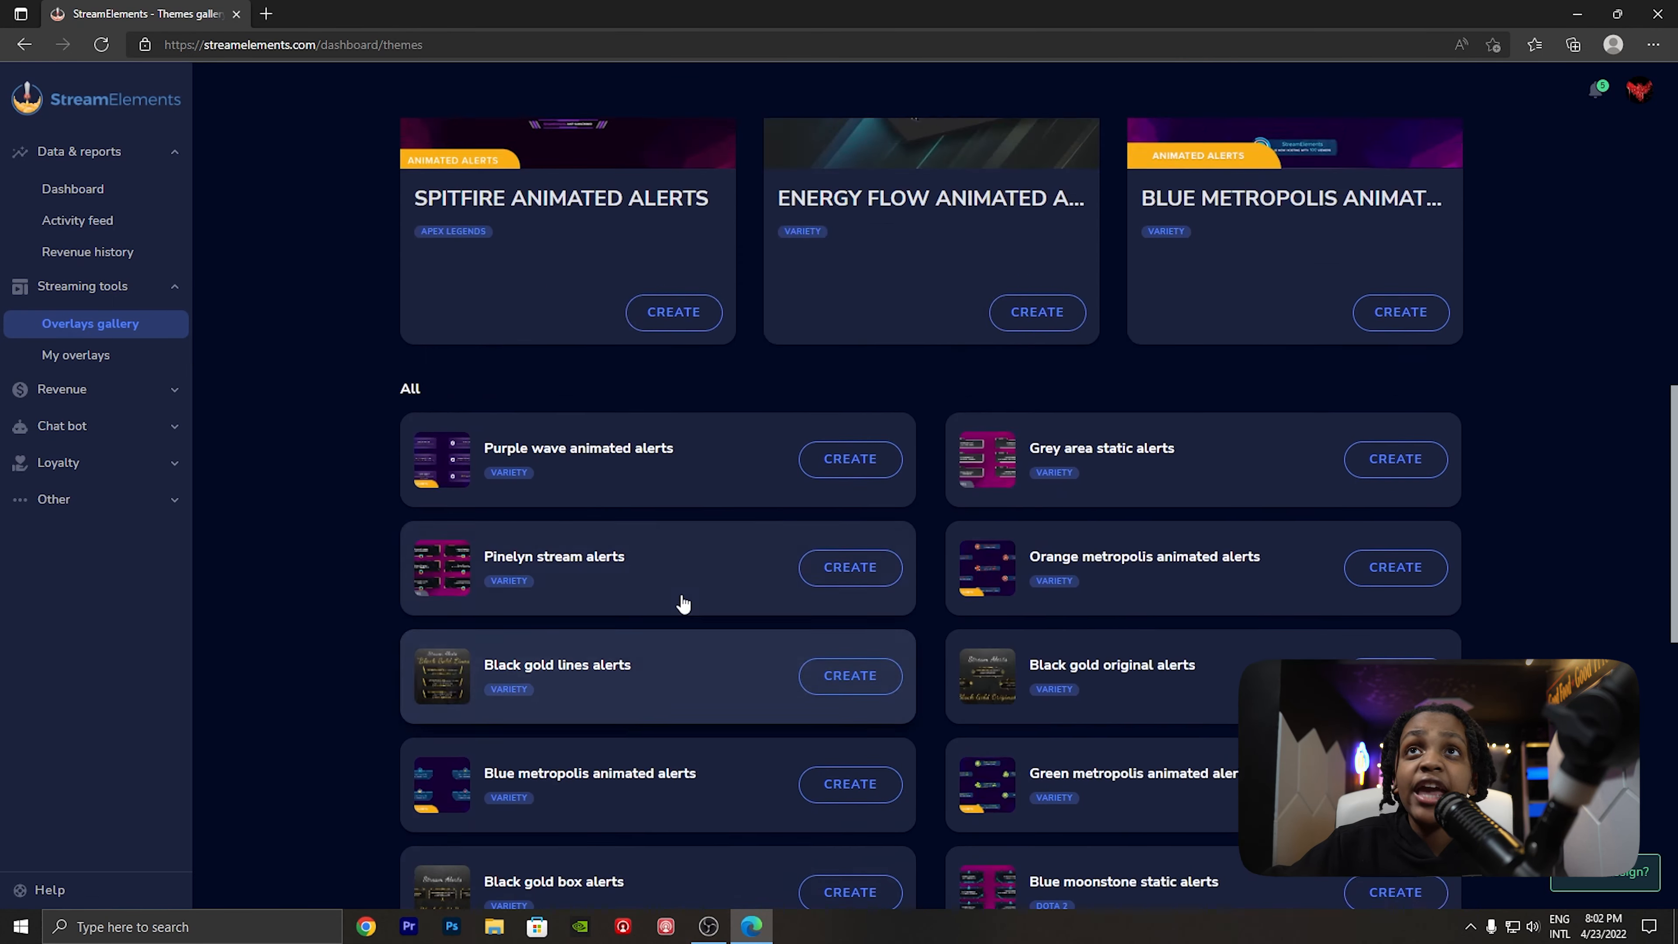
# - Browse the gallery's widgets and preview the Animated gradient webcam frame without adding it
pyautogui.click(578, 231)
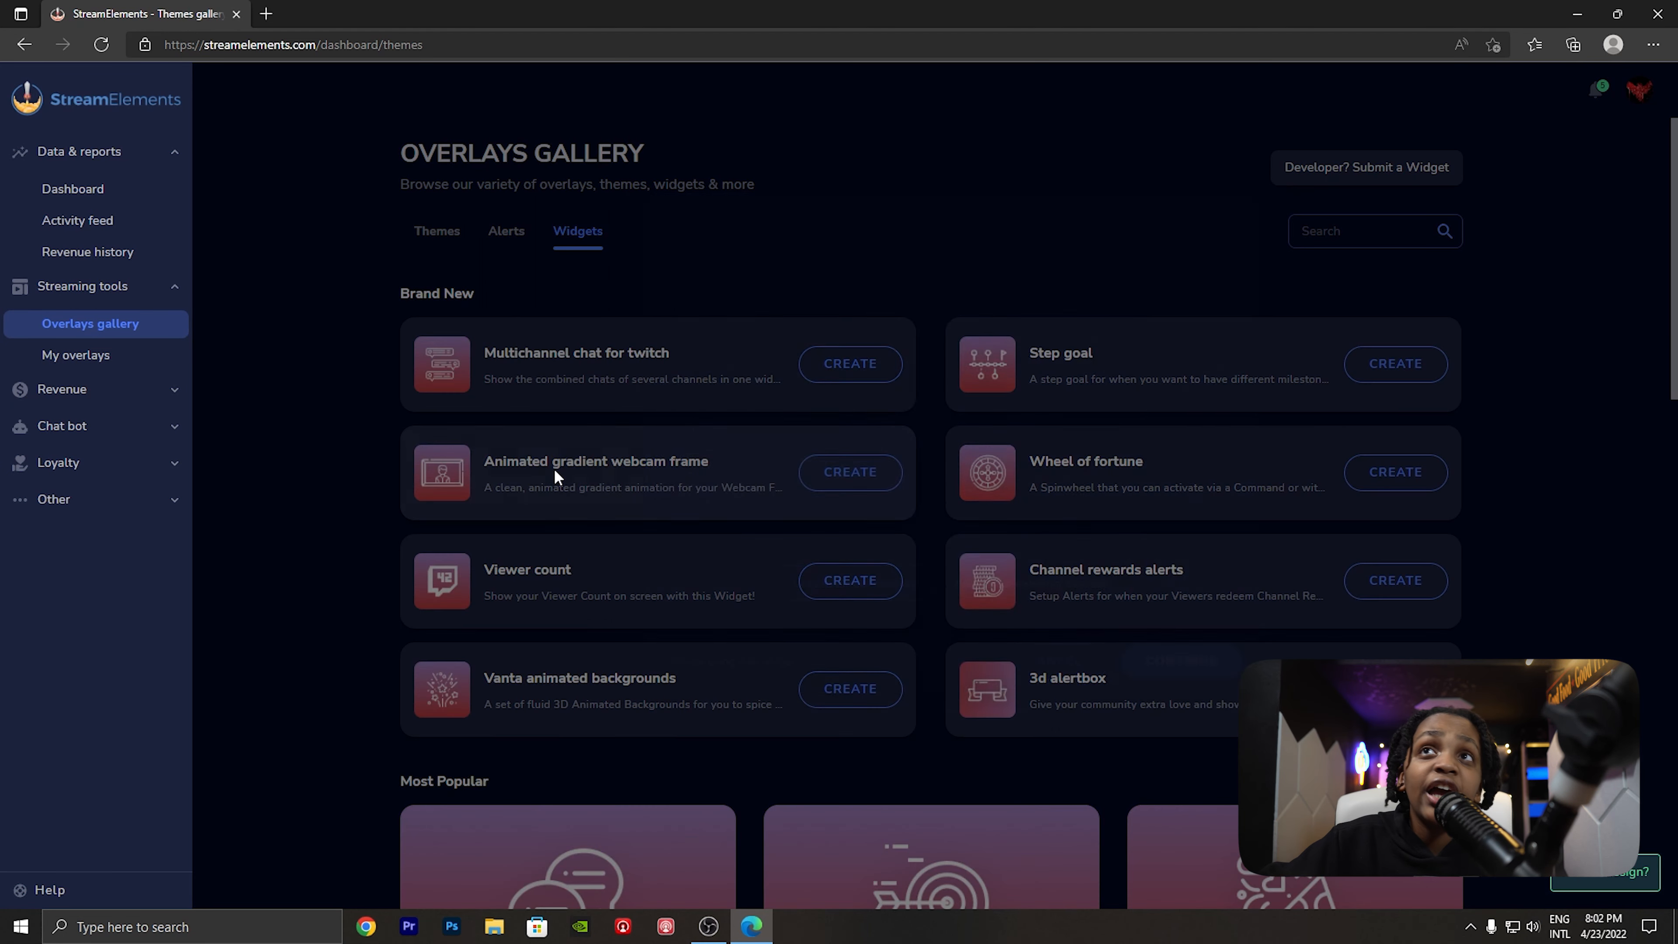
pyautogui.click(556, 467)
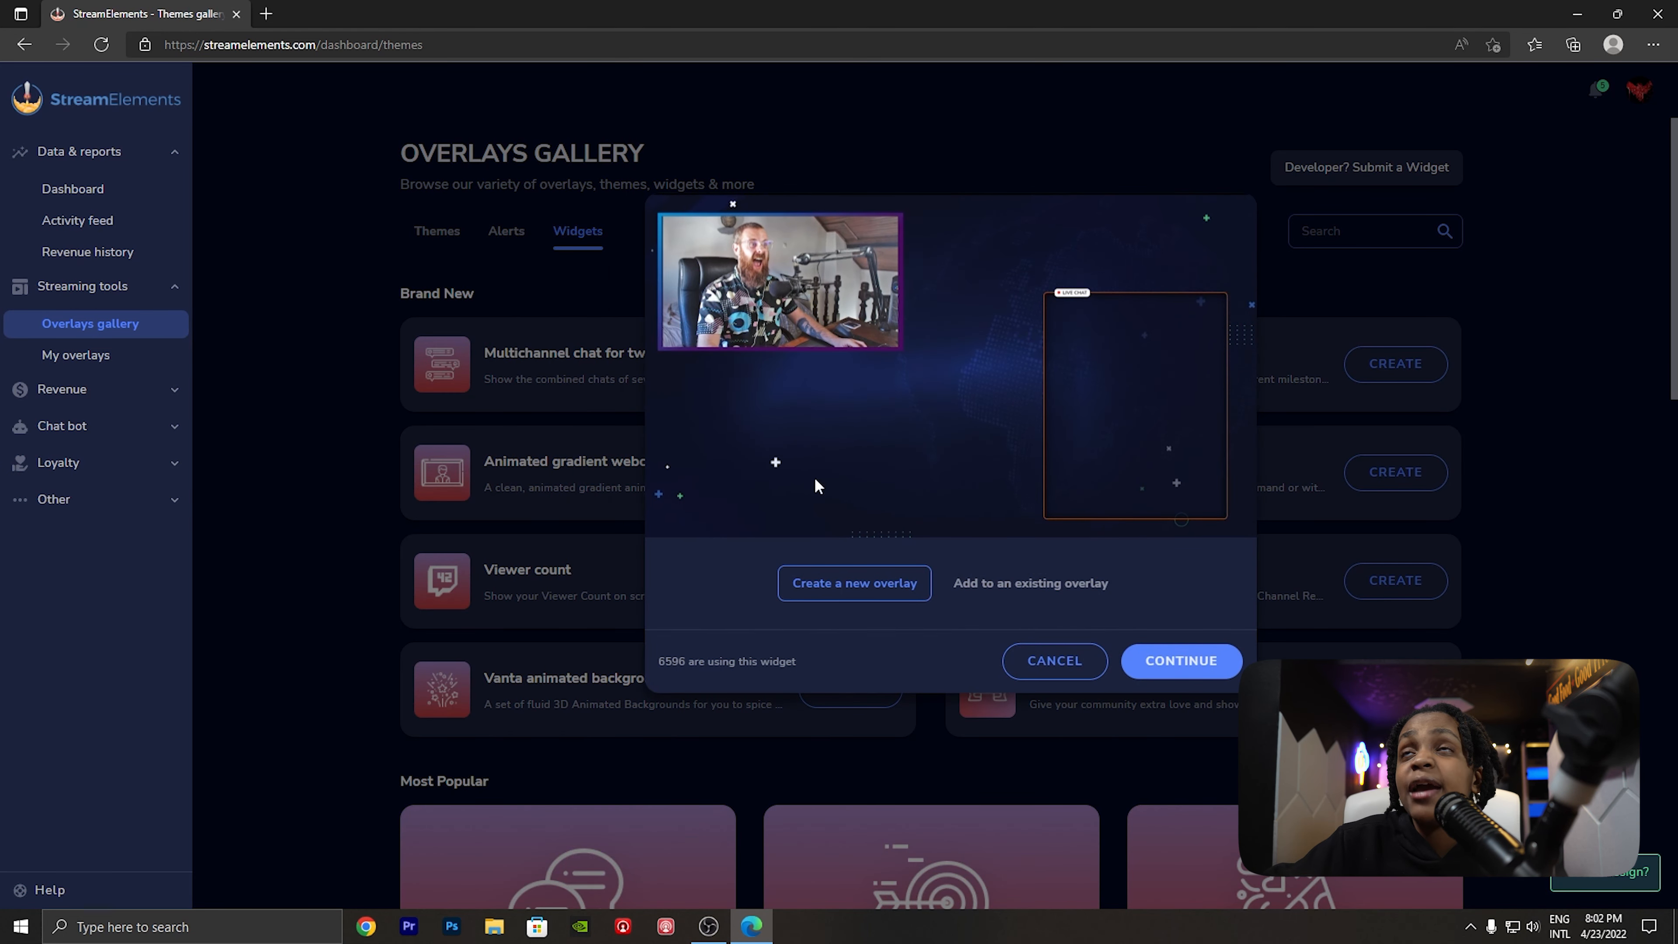
pyautogui.click(232, 506)
pyautogui.scroll(-3, 287, 519)
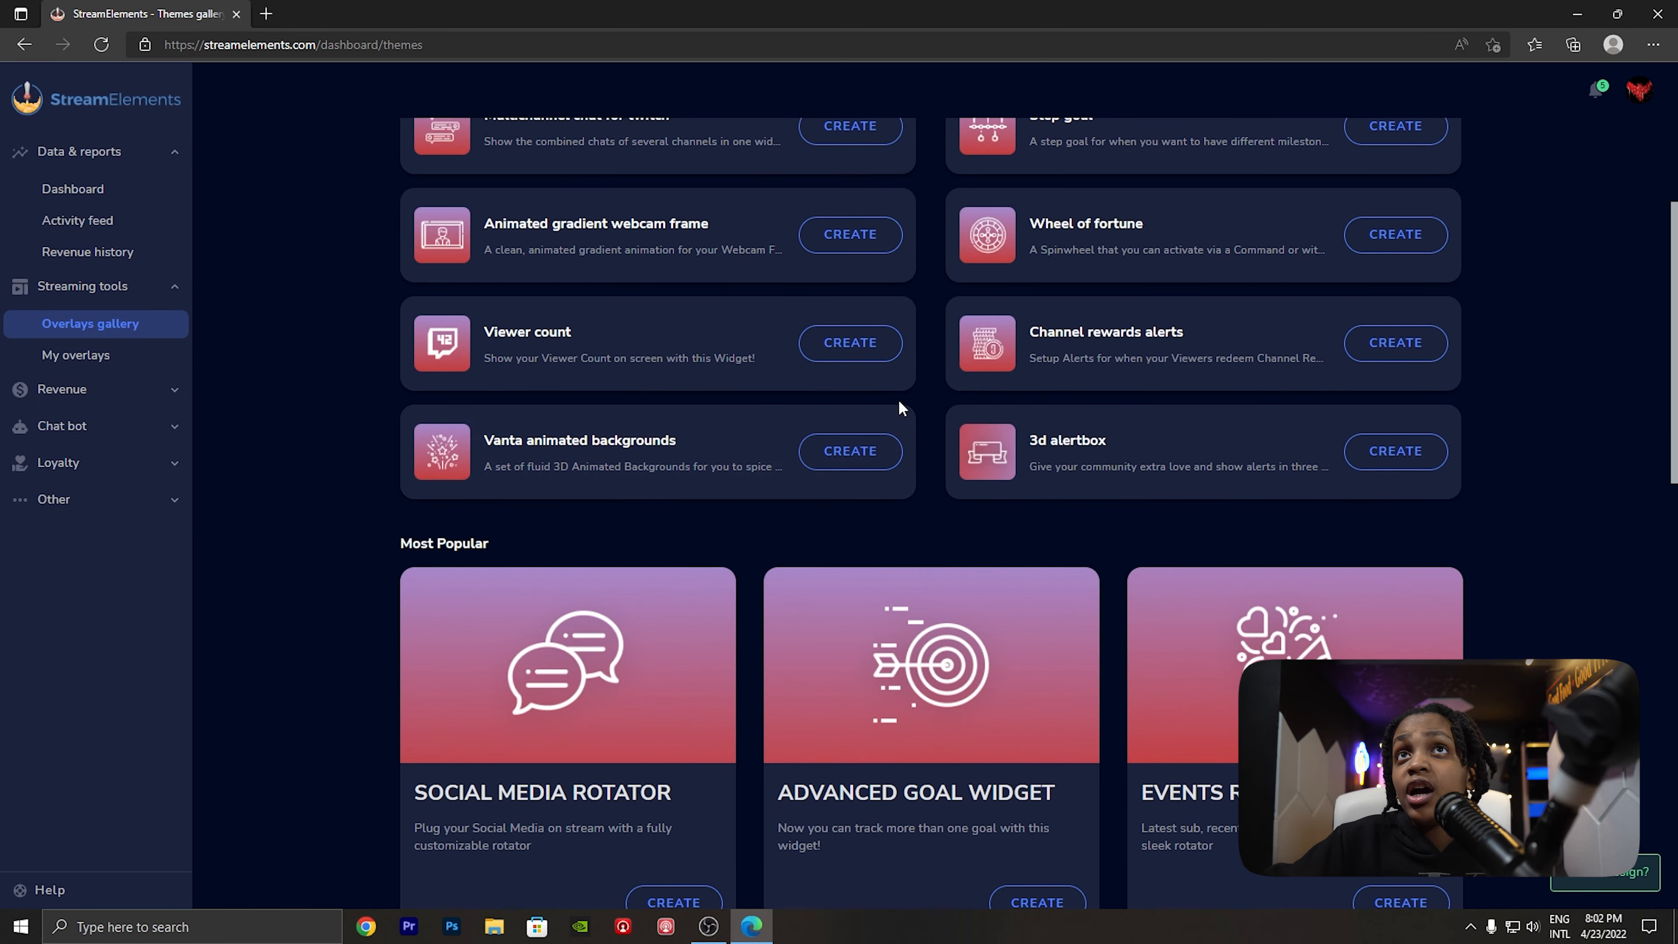
pyautogui.scroll(-5, 855, 397)
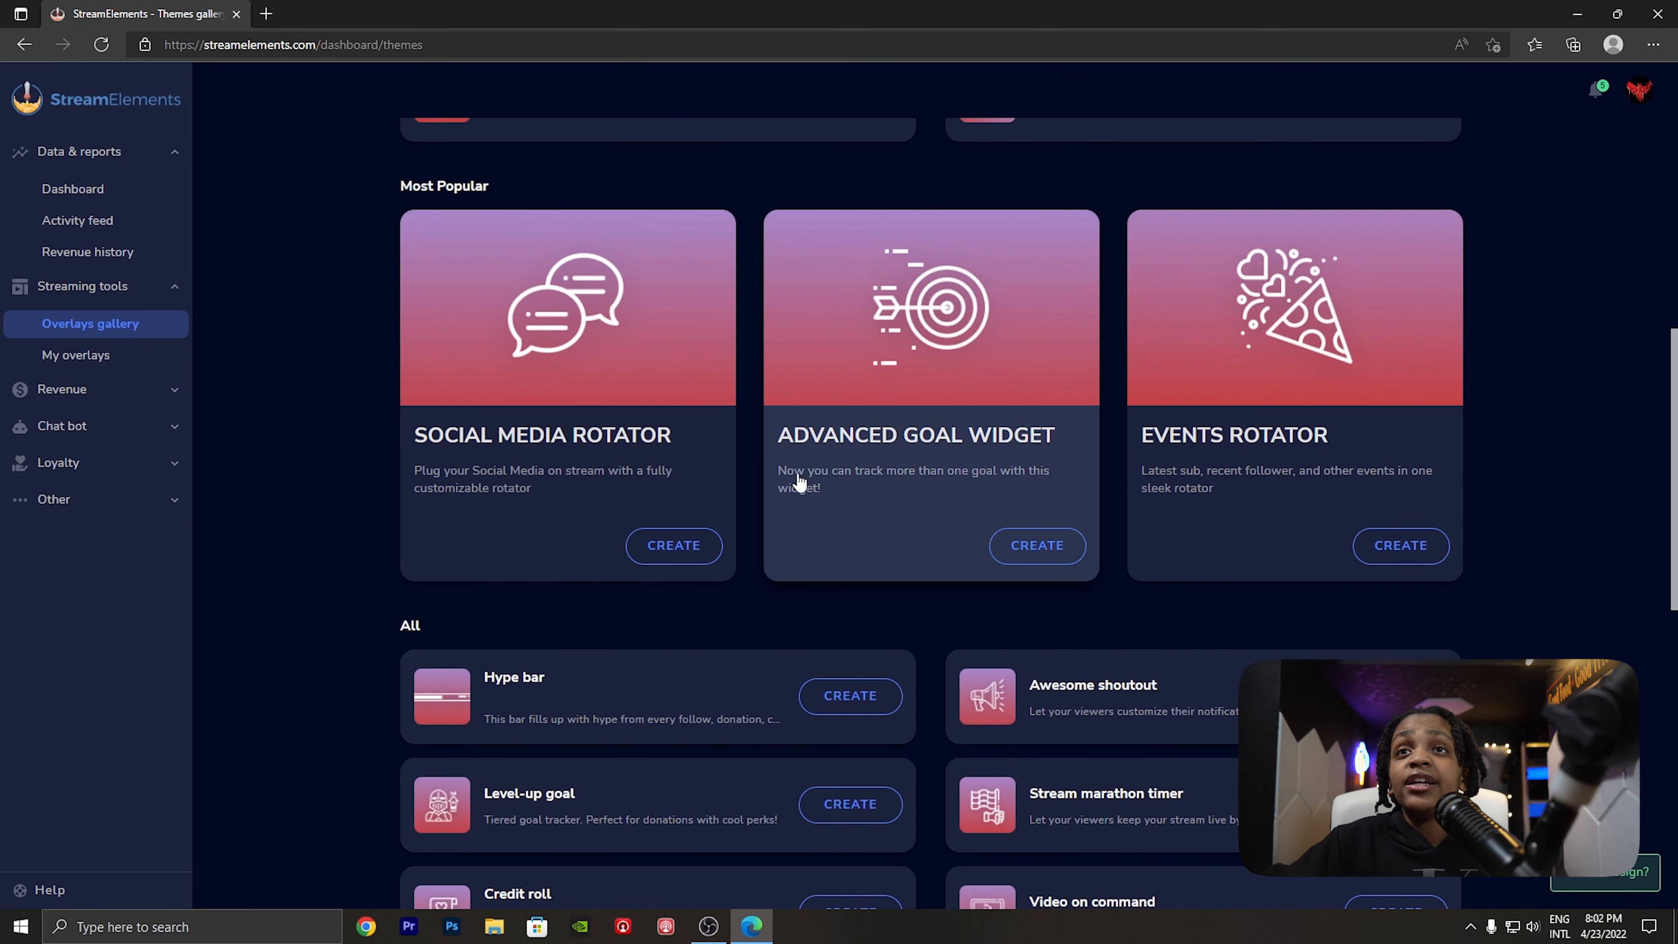
pyautogui.scroll(8, 787, 727)
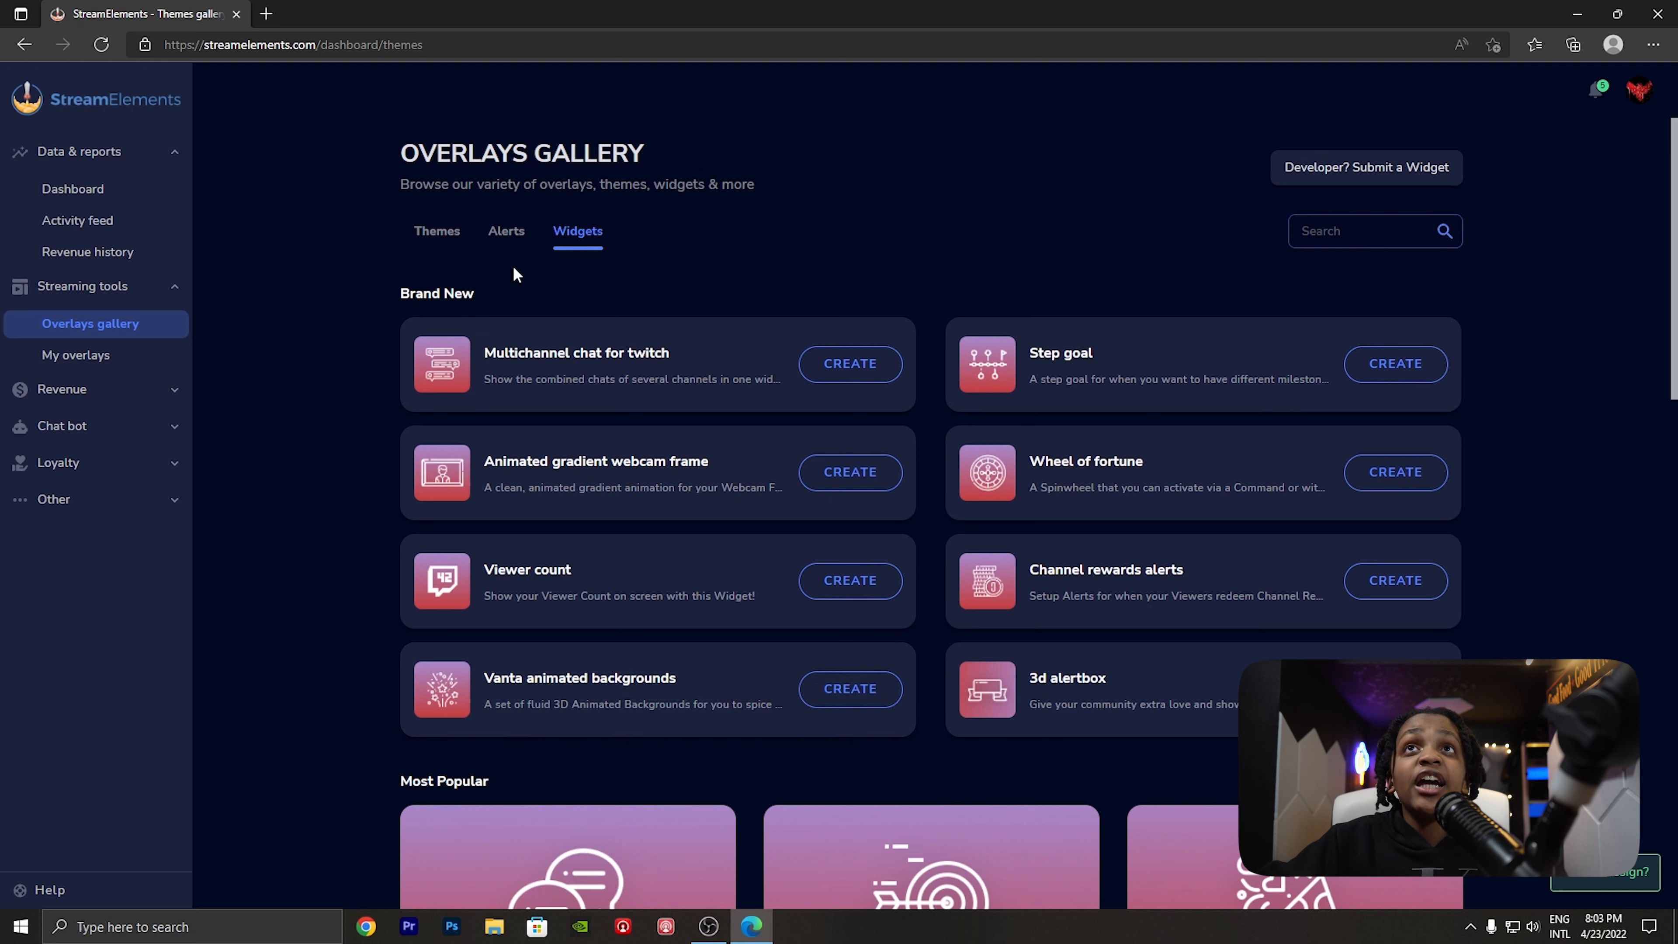
# - Create a new overlay from the Spitfire animated alerts, keeping the suggested theme name, and go to the personal overlays list
pyautogui.click(518, 240)
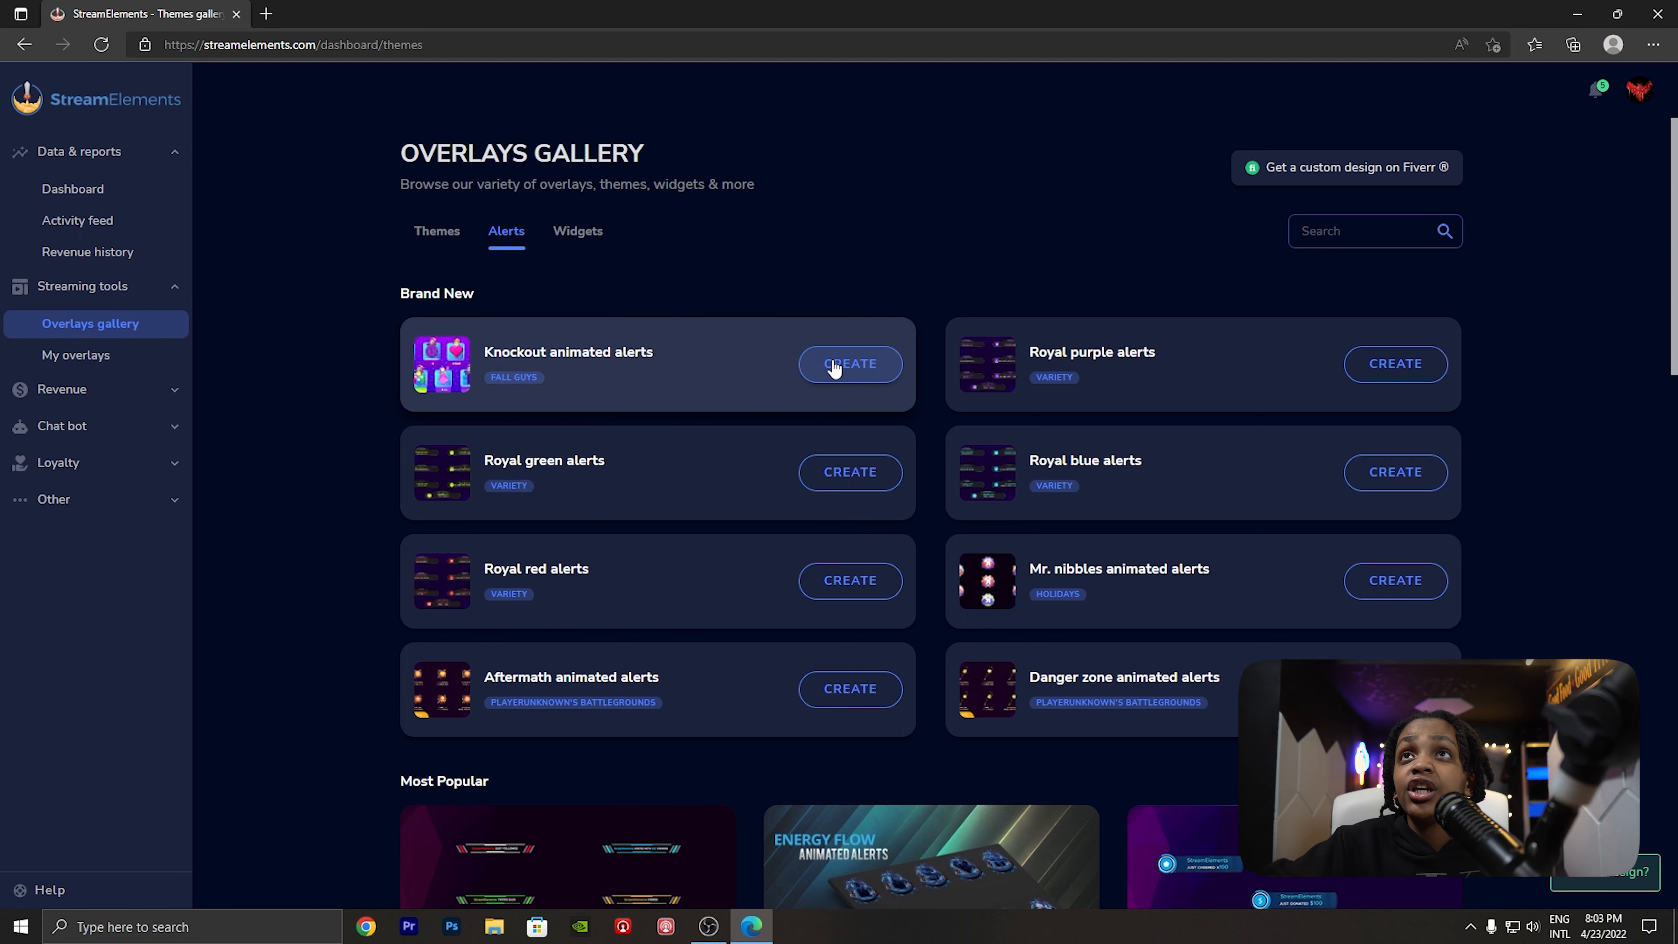
pyautogui.scroll(-8, 806, 469)
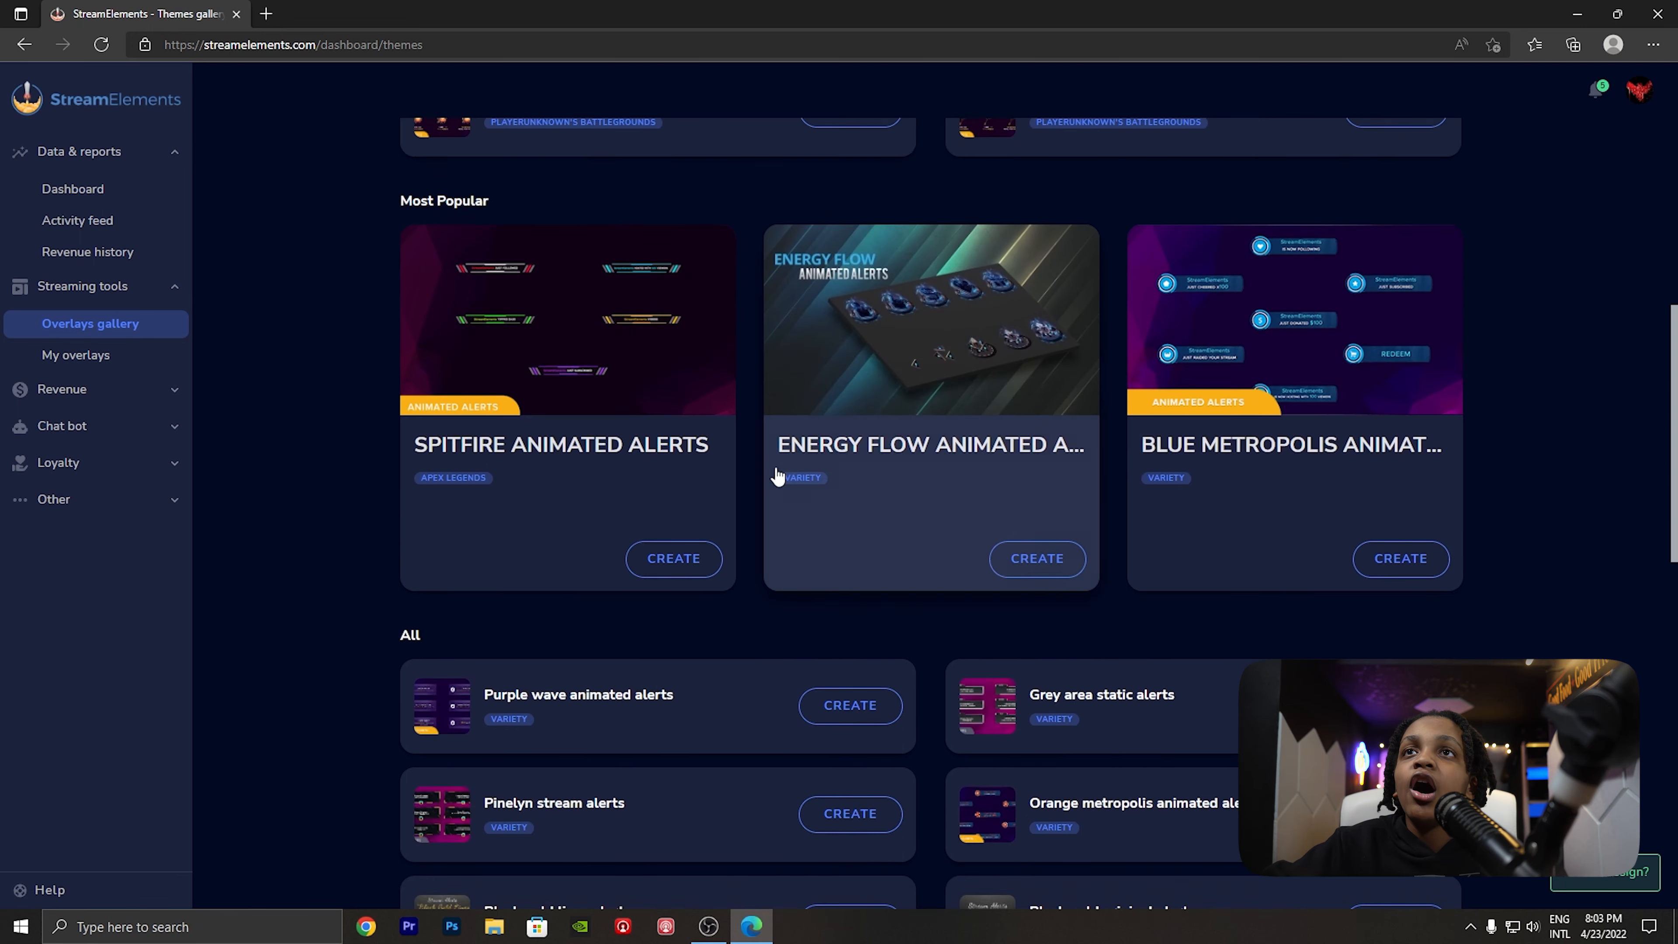
pyautogui.click(489, 477)
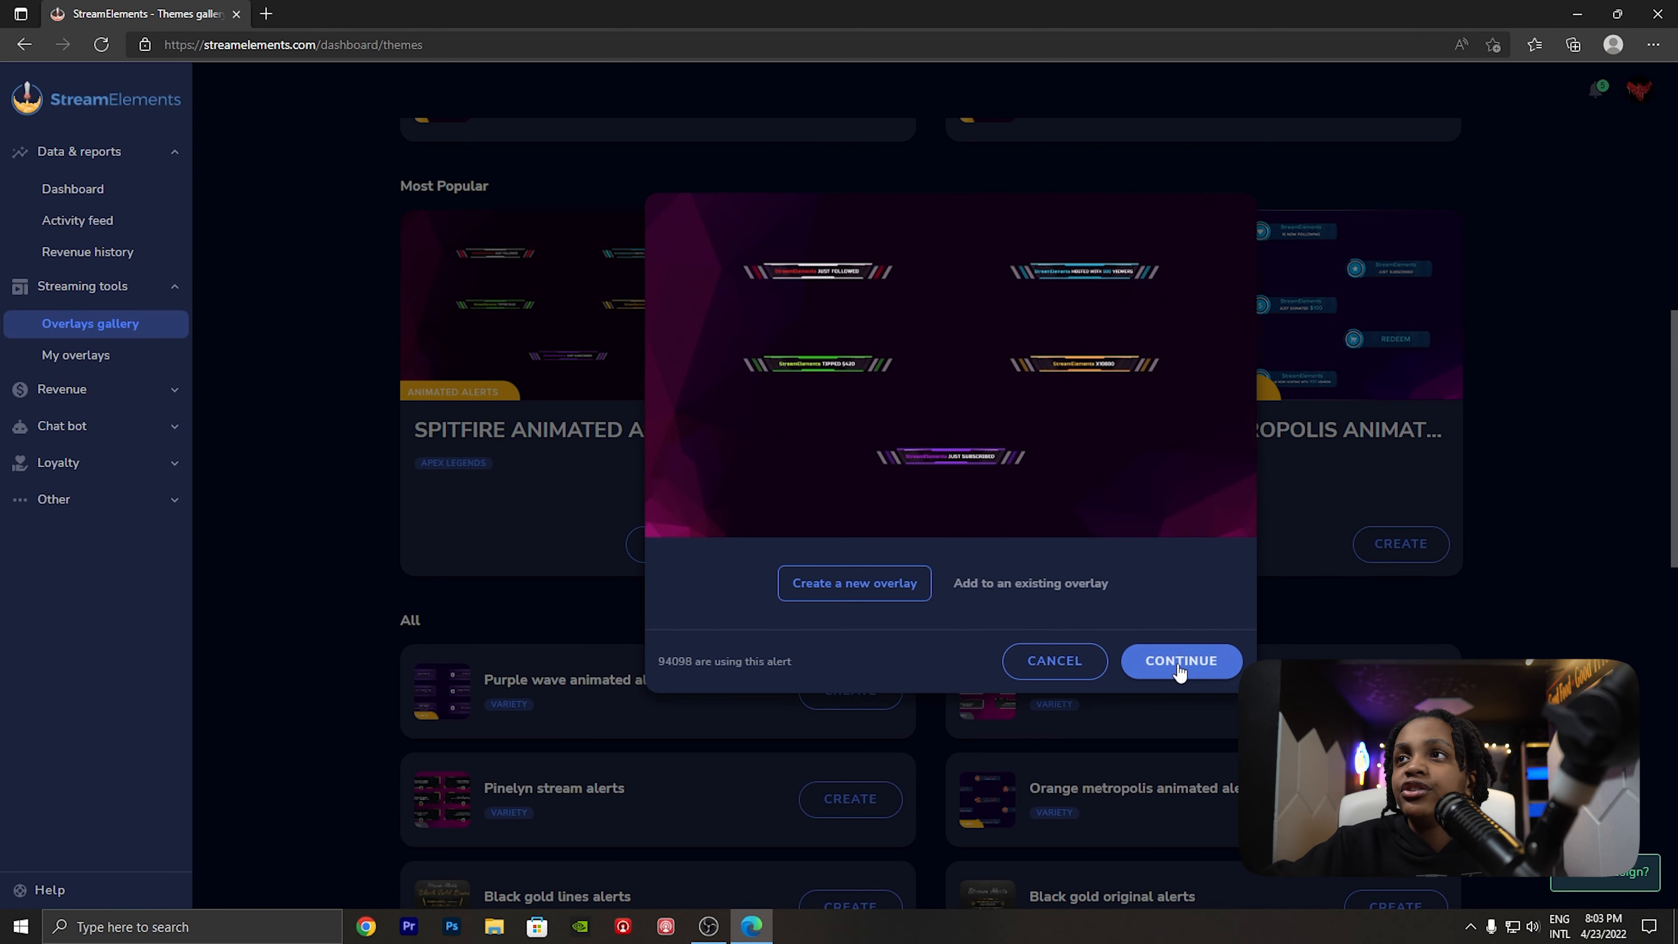
pyautogui.click(1180, 662)
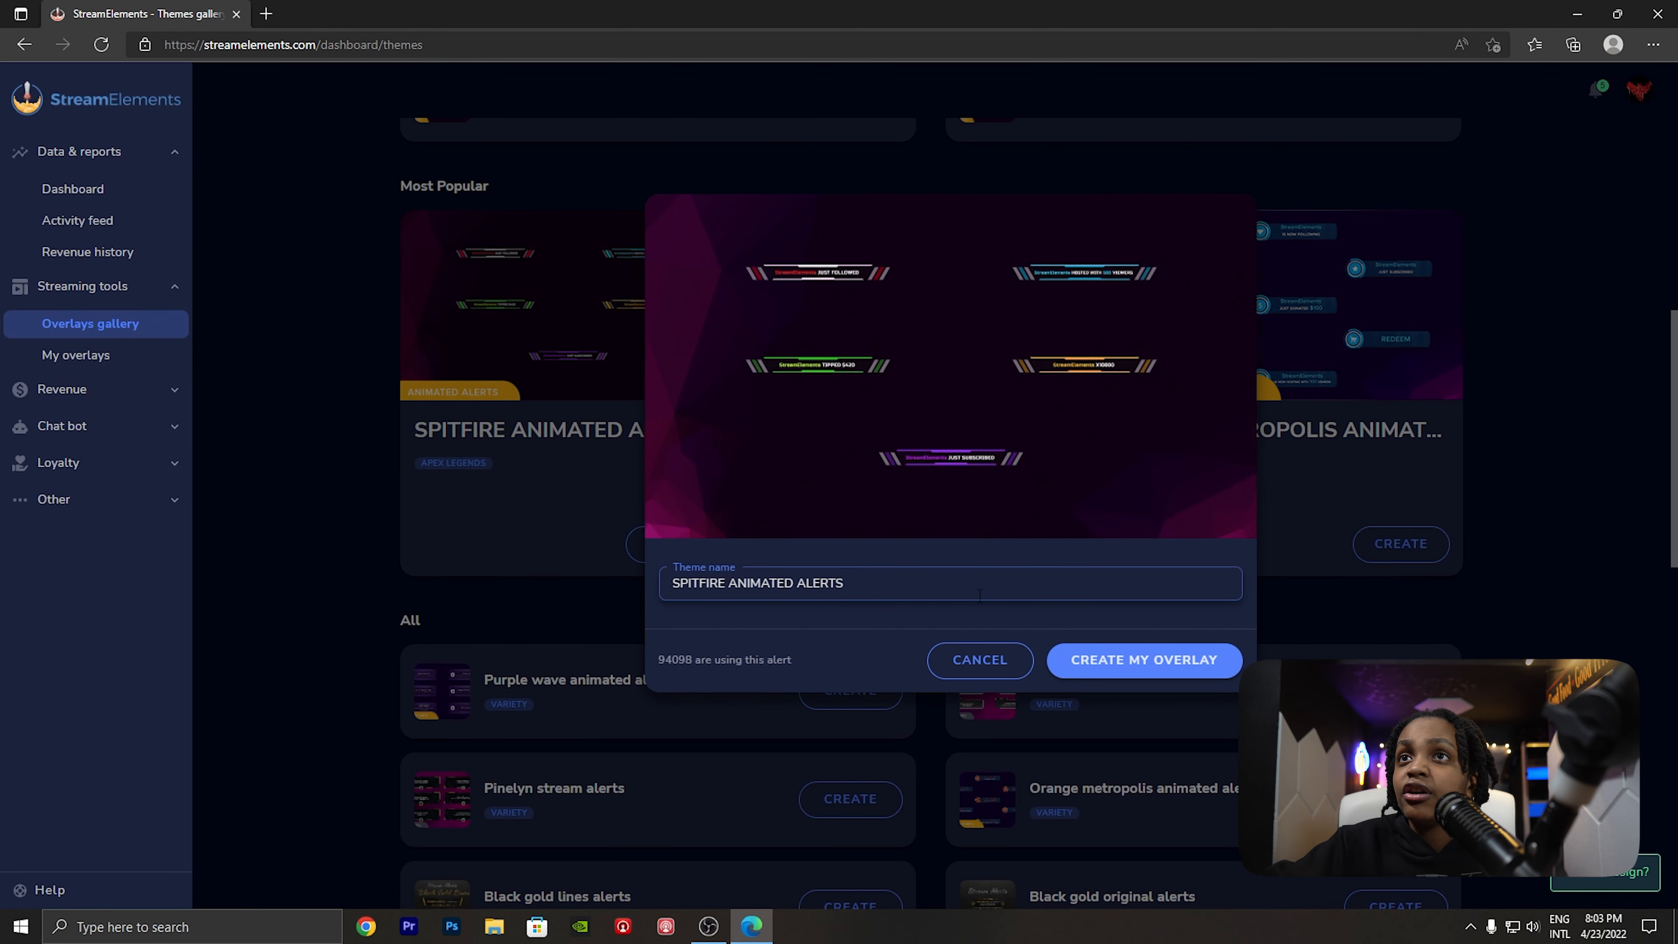
pyautogui.click(1097, 666)
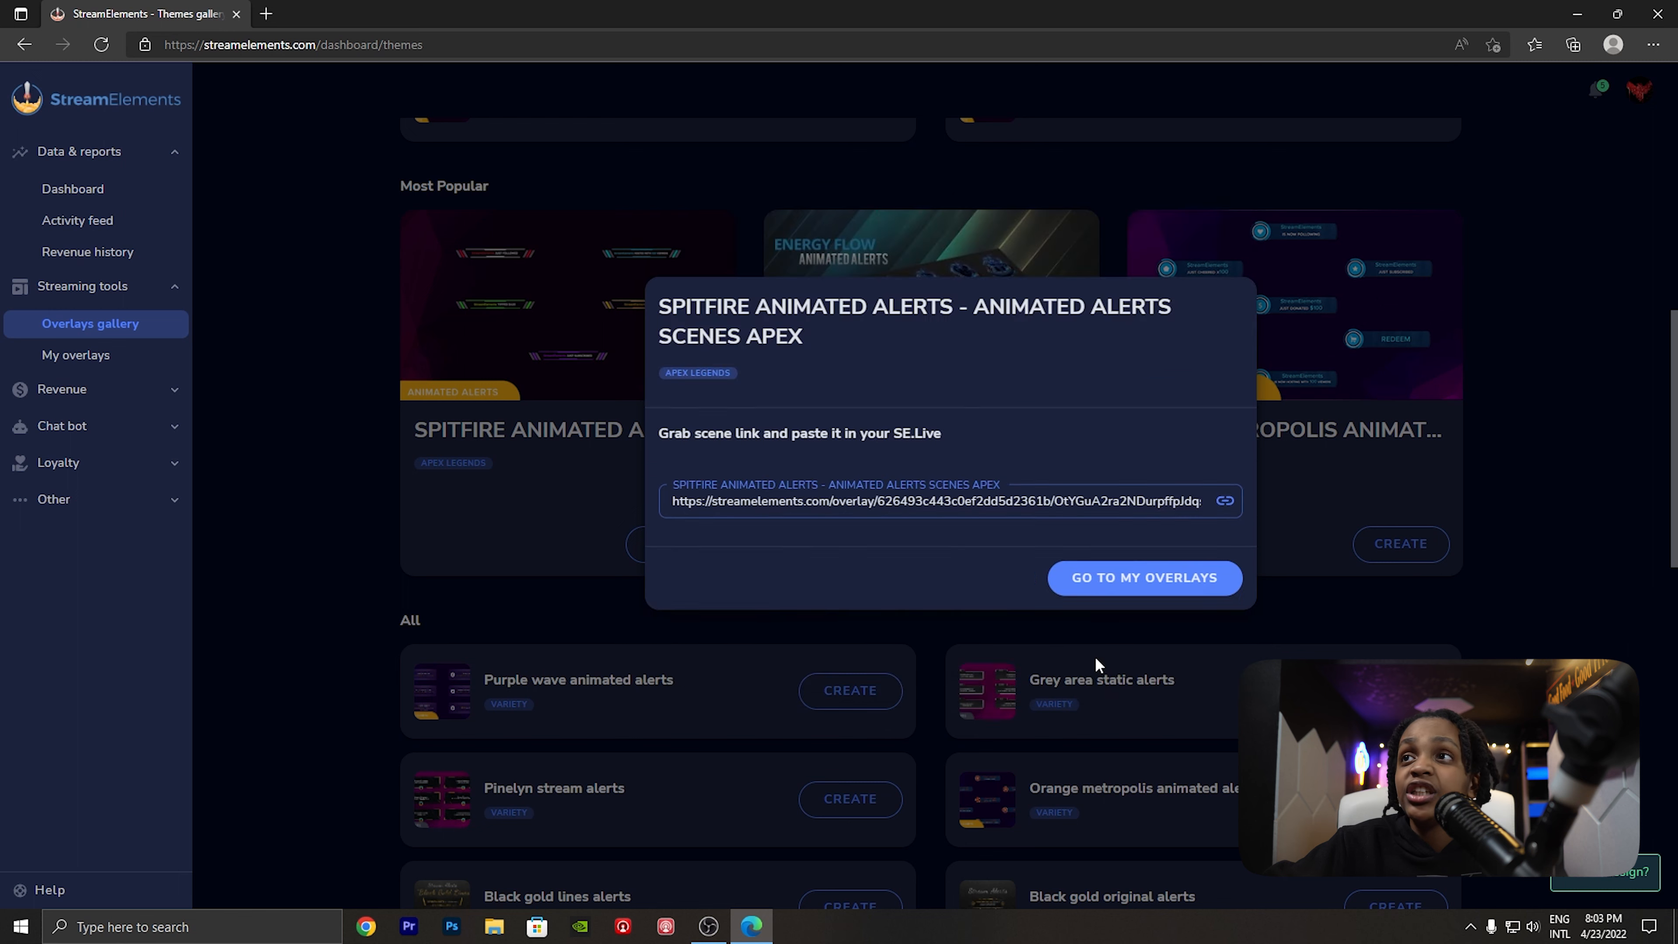
pyautogui.click(1092, 581)
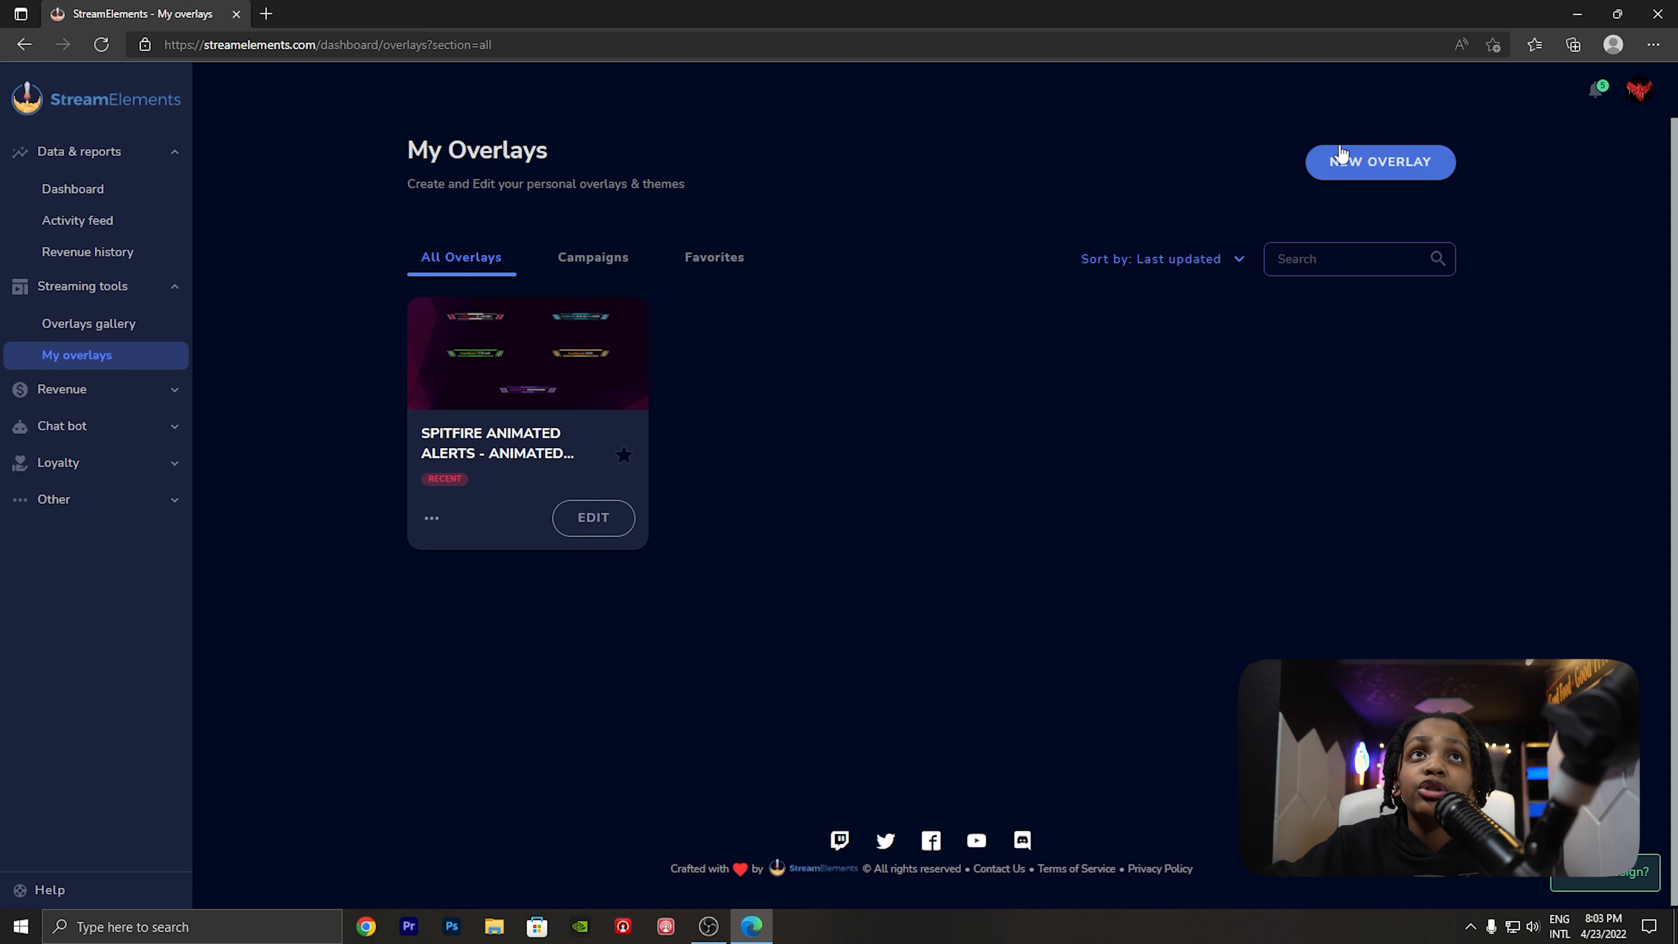
# - Start a blank new overlay to view the available resolutions, and return to the personal overlays list without creating it
pyautogui.click(1347, 168)
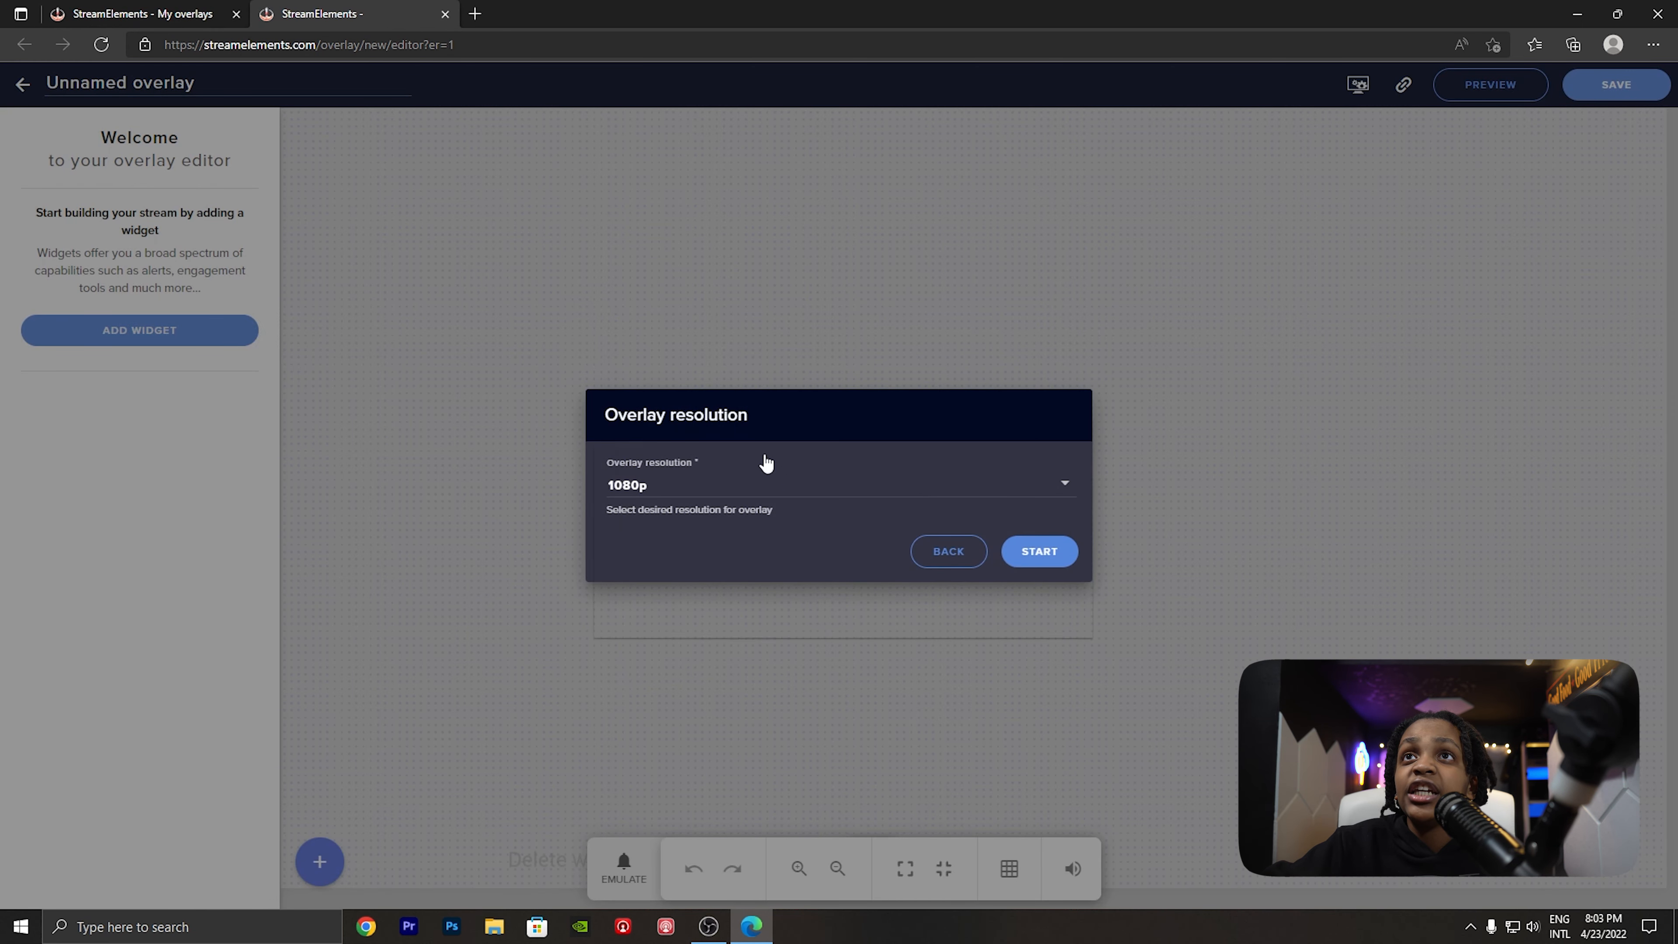
pyautogui.click(770, 485)
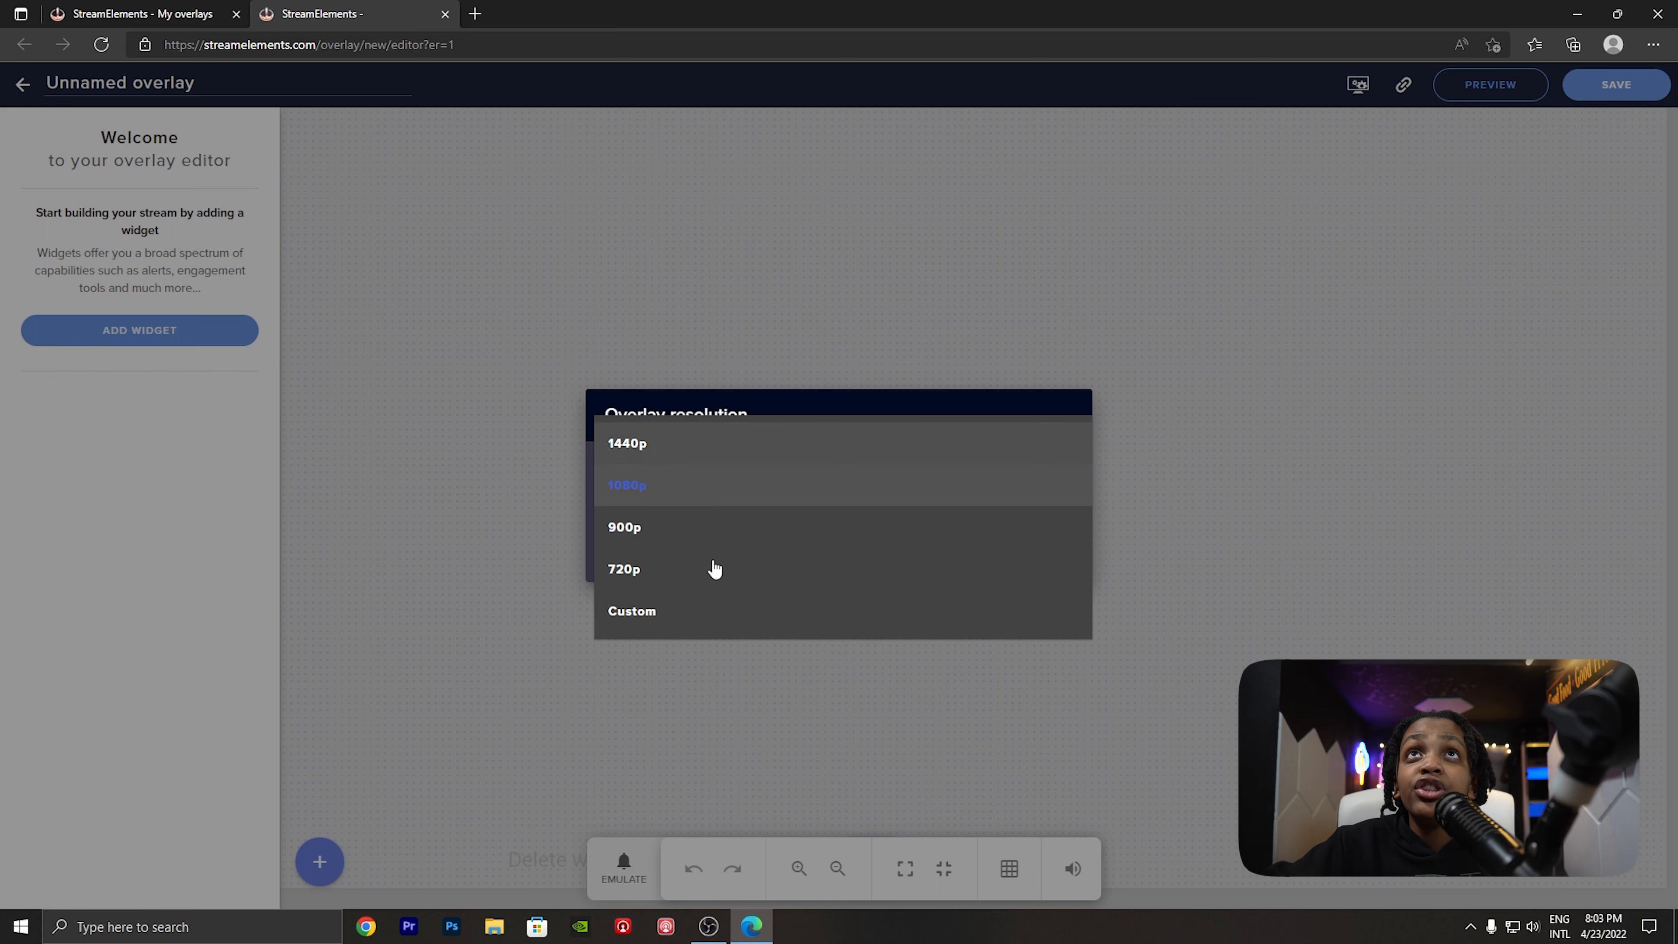
pyautogui.click(136, 9)
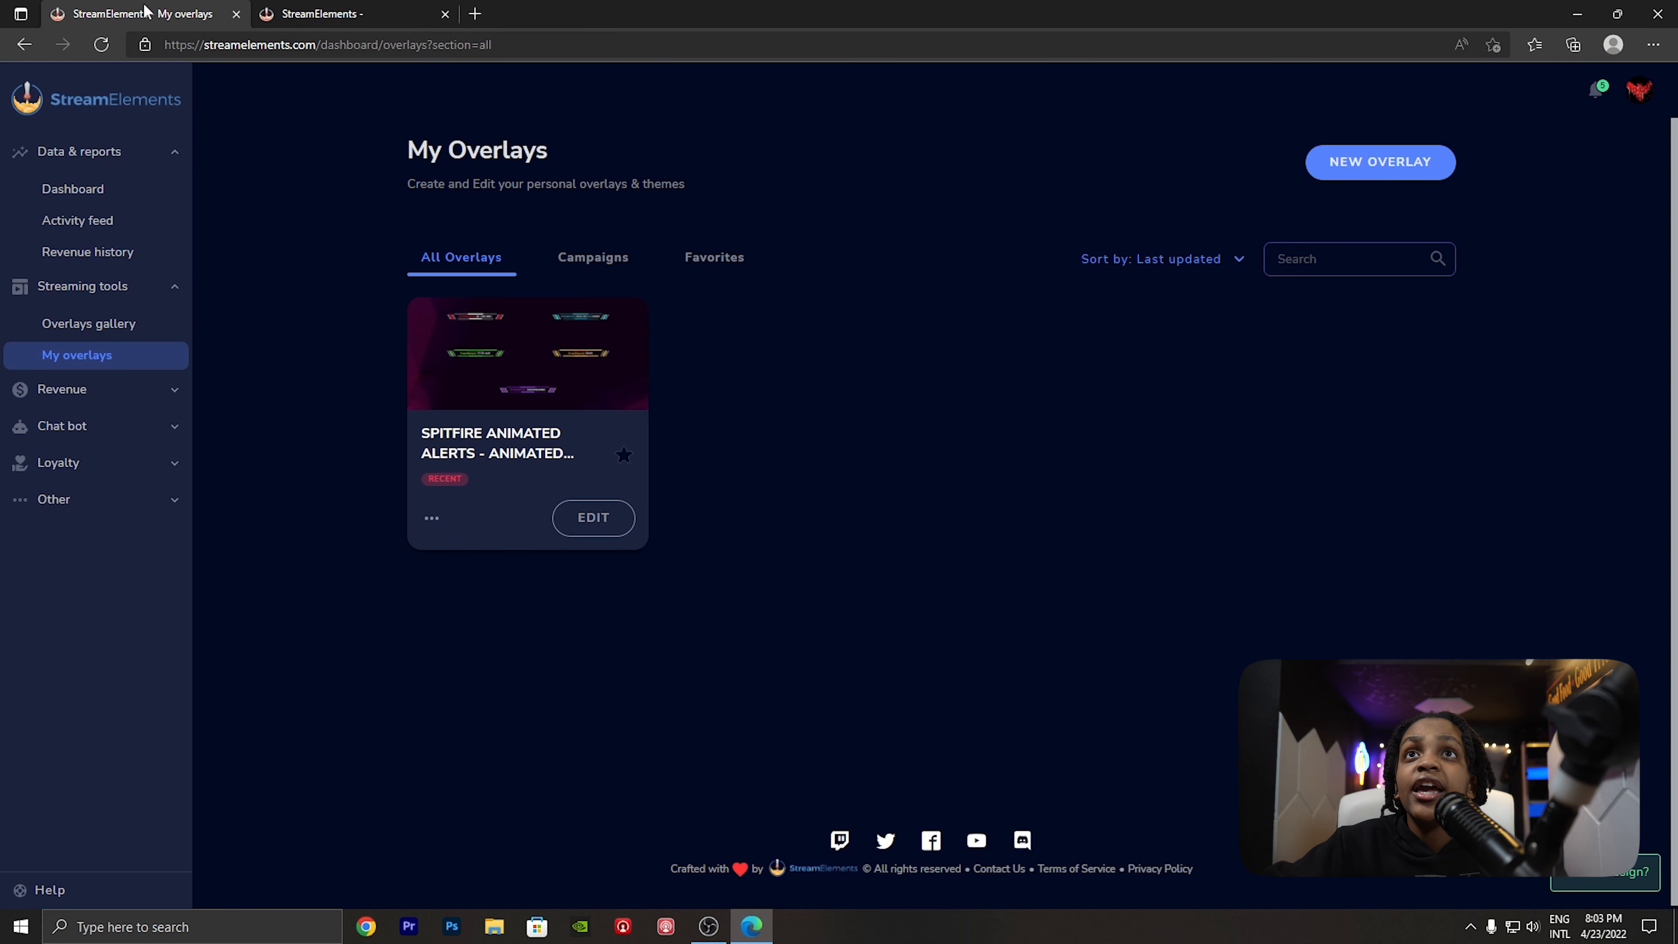
# - Review the Spitfire overlay's resolution choices and its deletion prompt, leaving both dialogs without changing the overlay
pyautogui.click(430, 522)
pyautogui.click(487, 621)
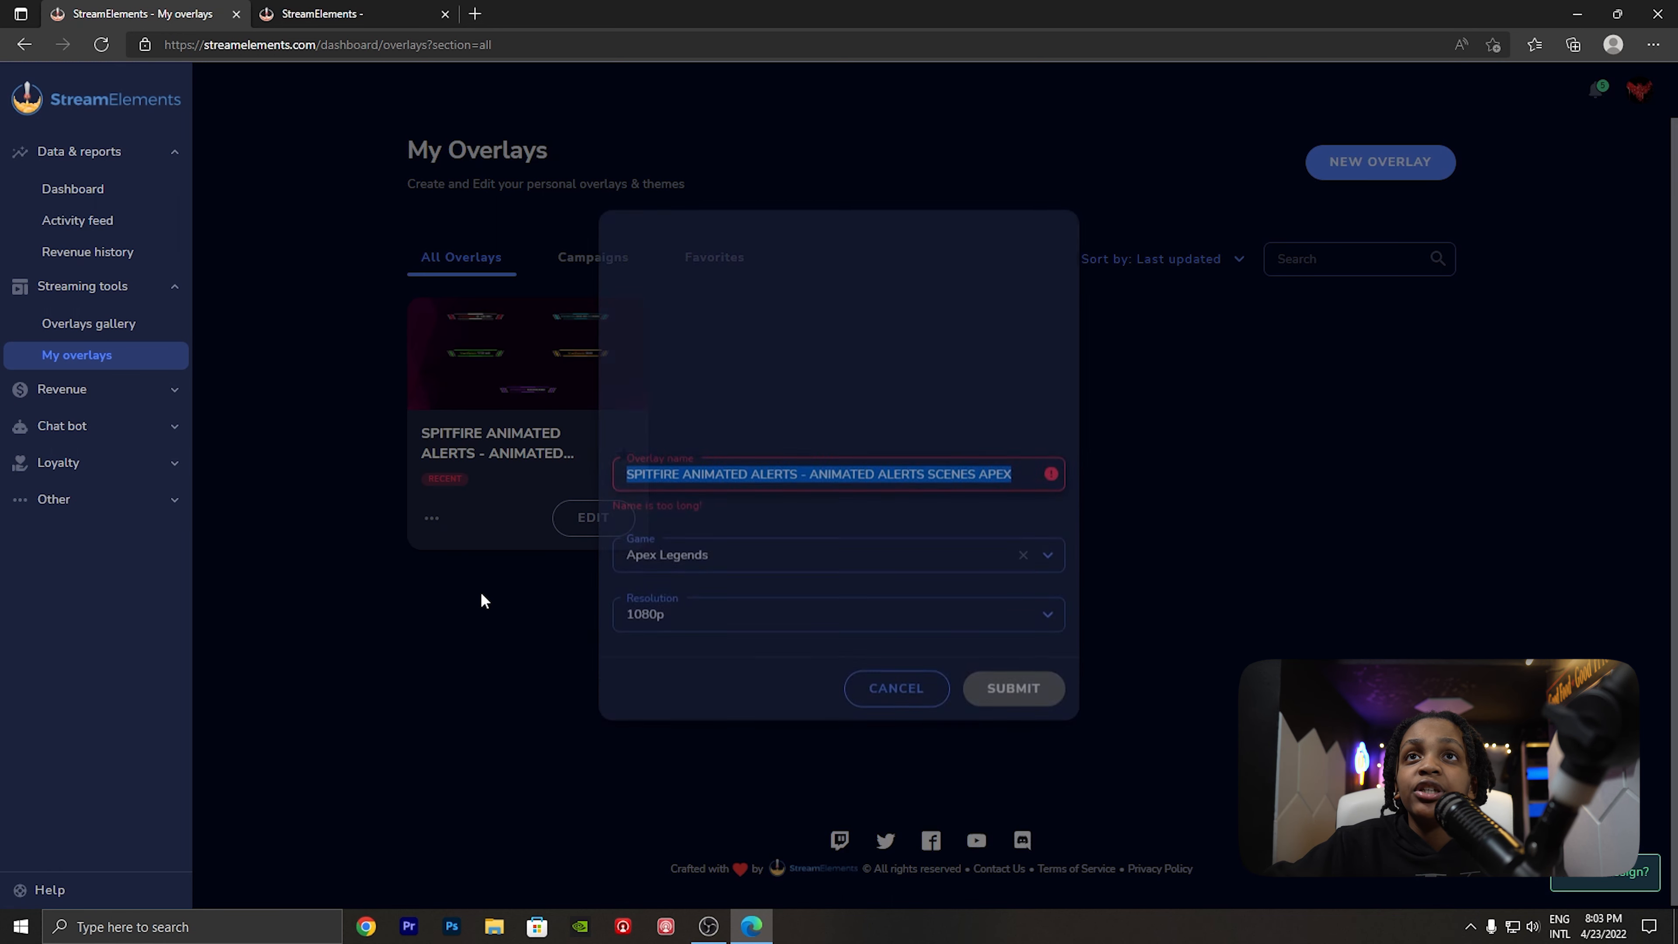
pyautogui.click(706, 636)
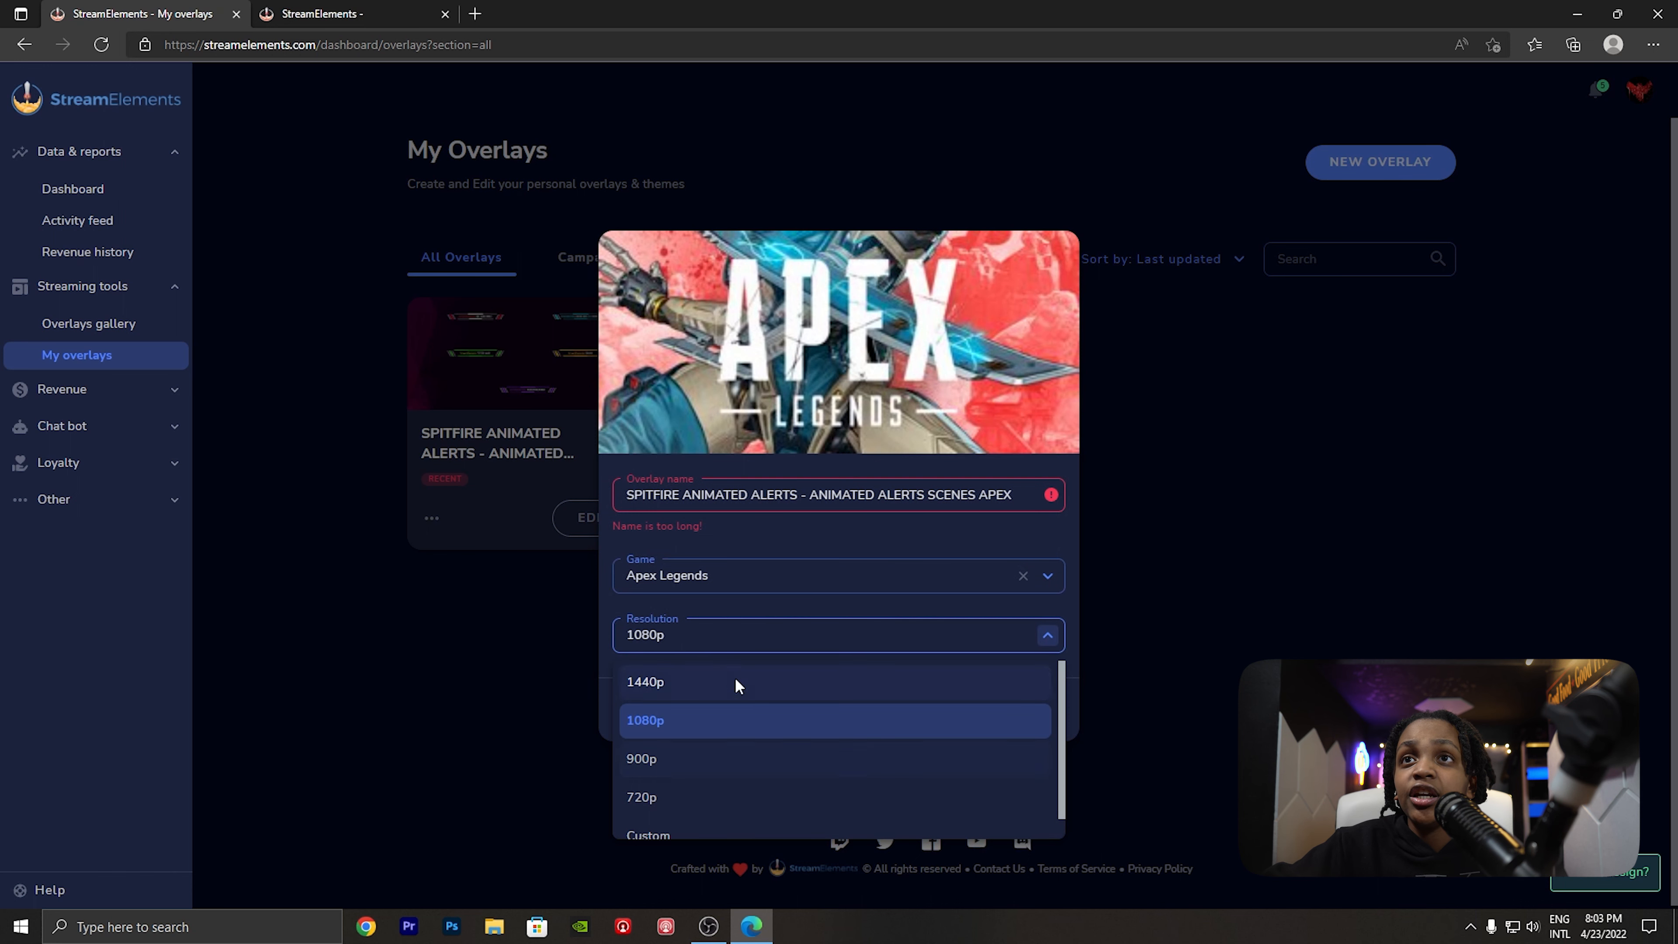
pyautogui.click(665, 723)
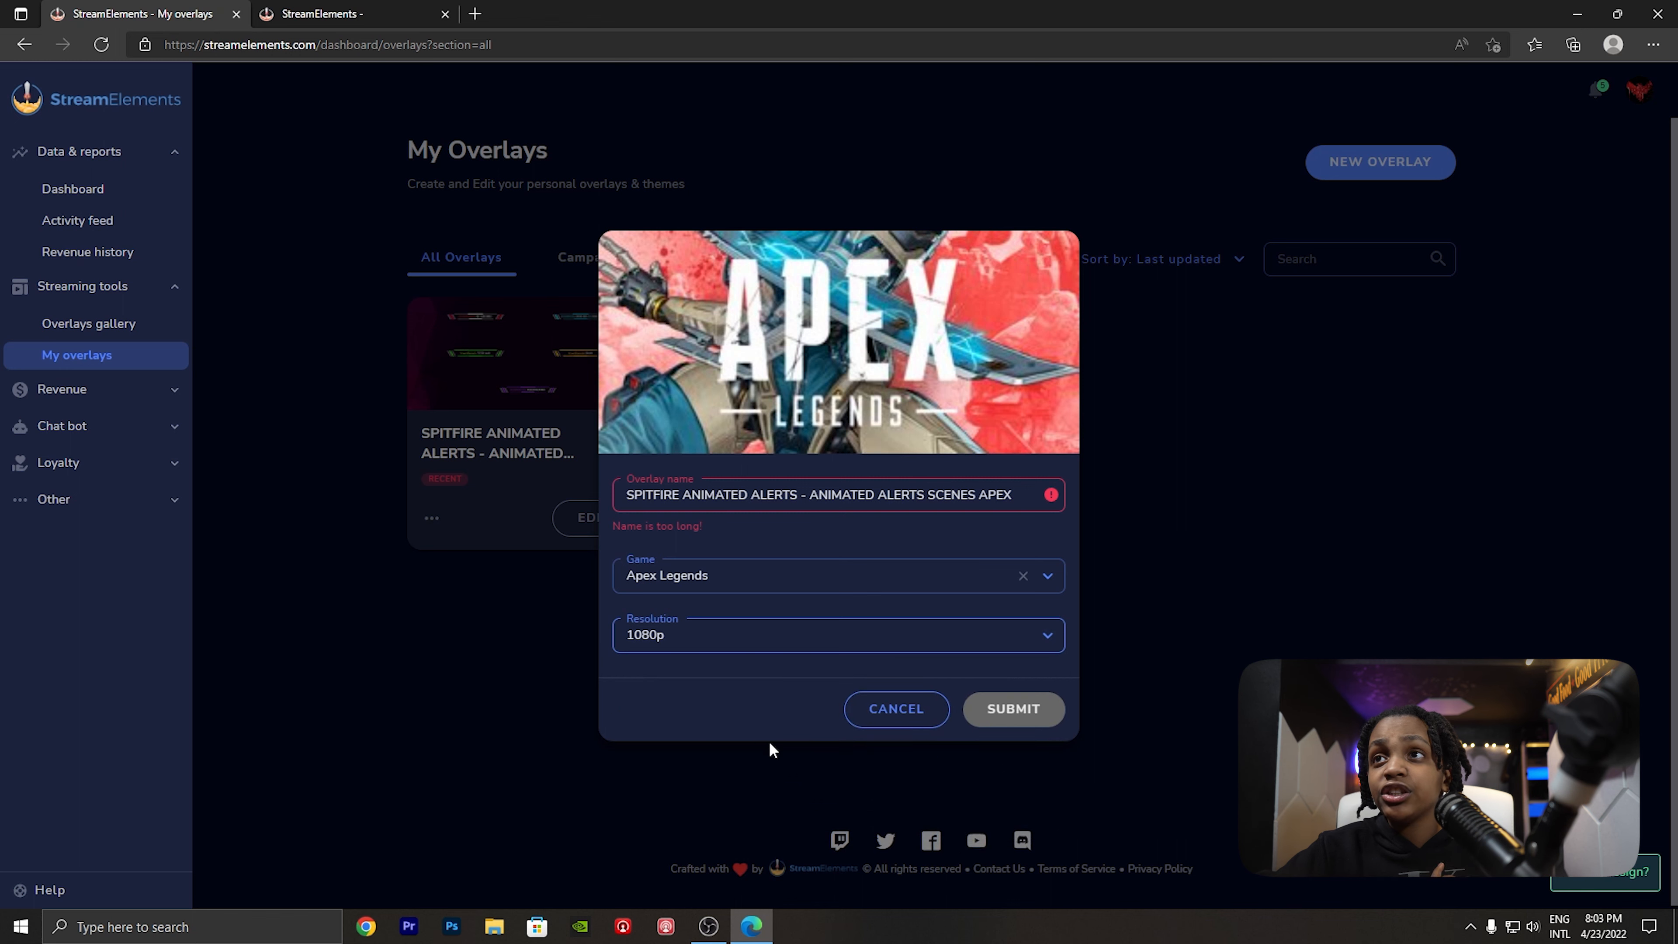
pyautogui.click(895, 710)
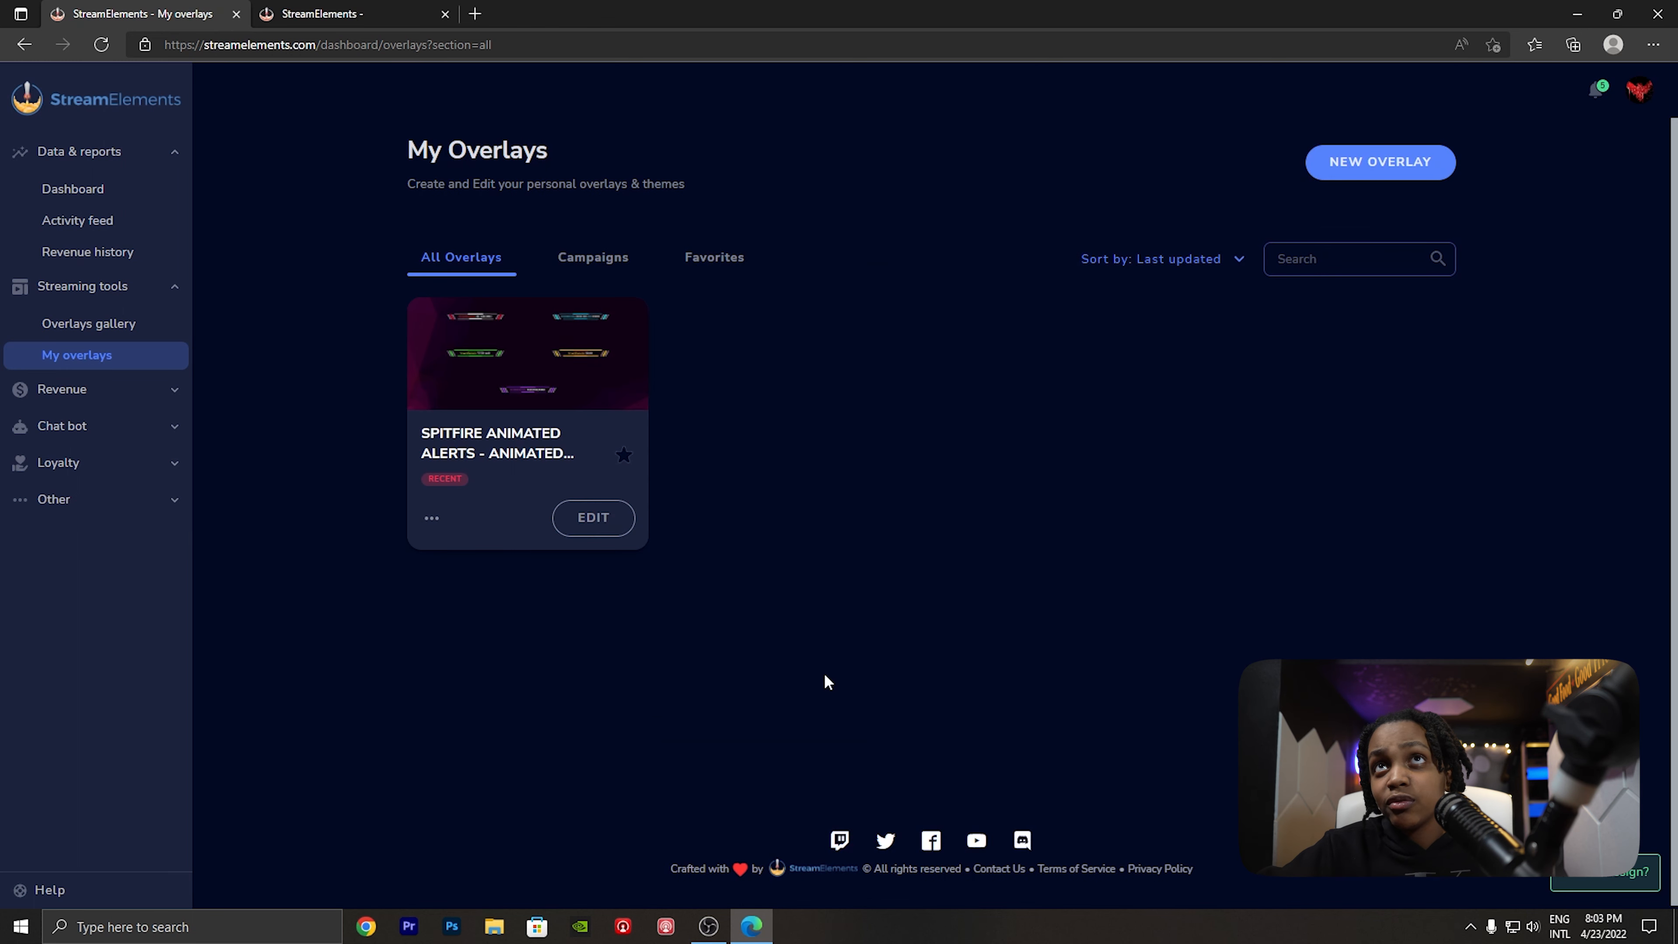
pyautogui.click(432, 519)
pyautogui.click(463, 661)
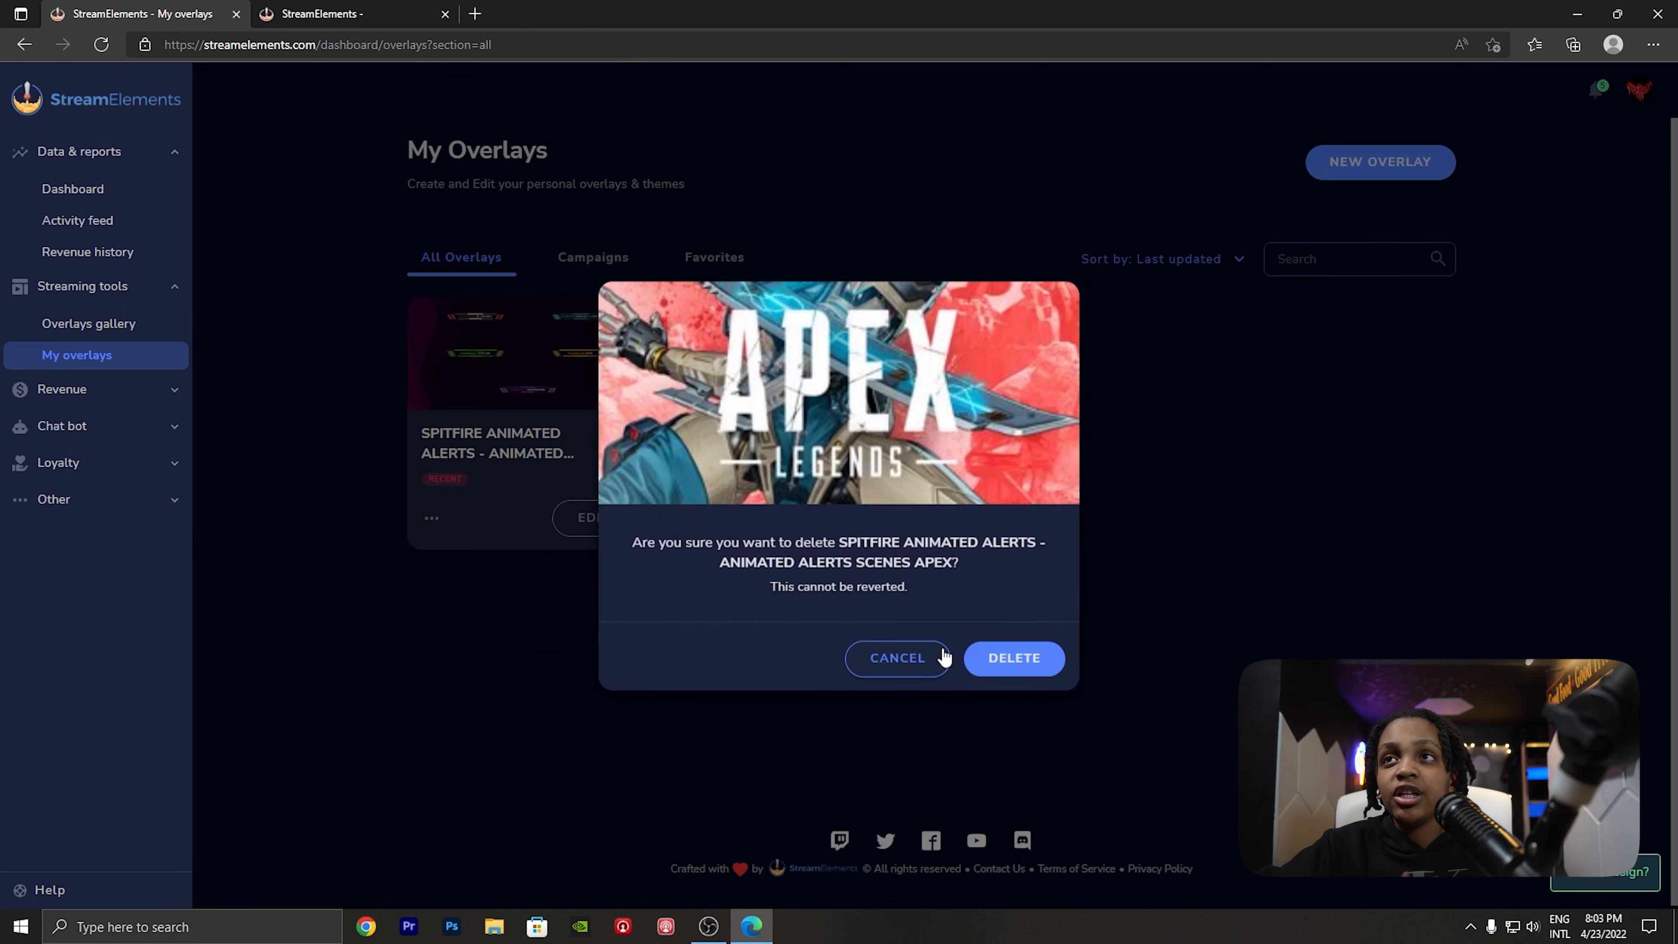
pyautogui.click(1015, 660)
# - Return to the unfinished blank overlay in the other browser tab and create it with a 1080p resolution
pyautogui.click(369, 15)
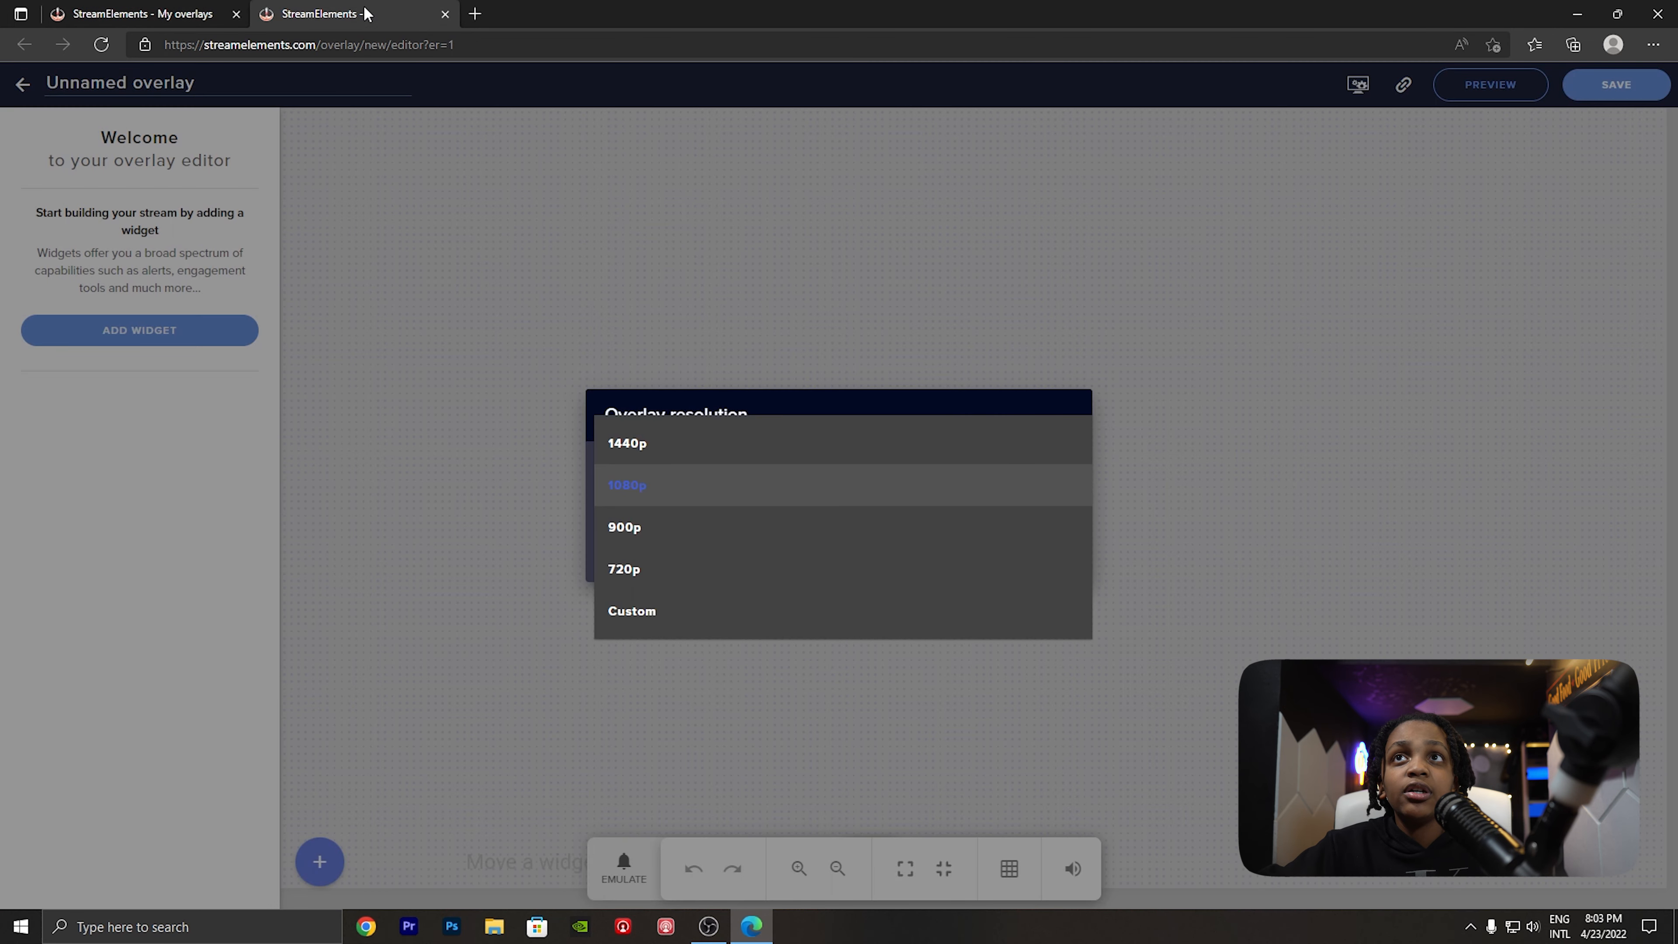
pyautogui.click(644, 489)
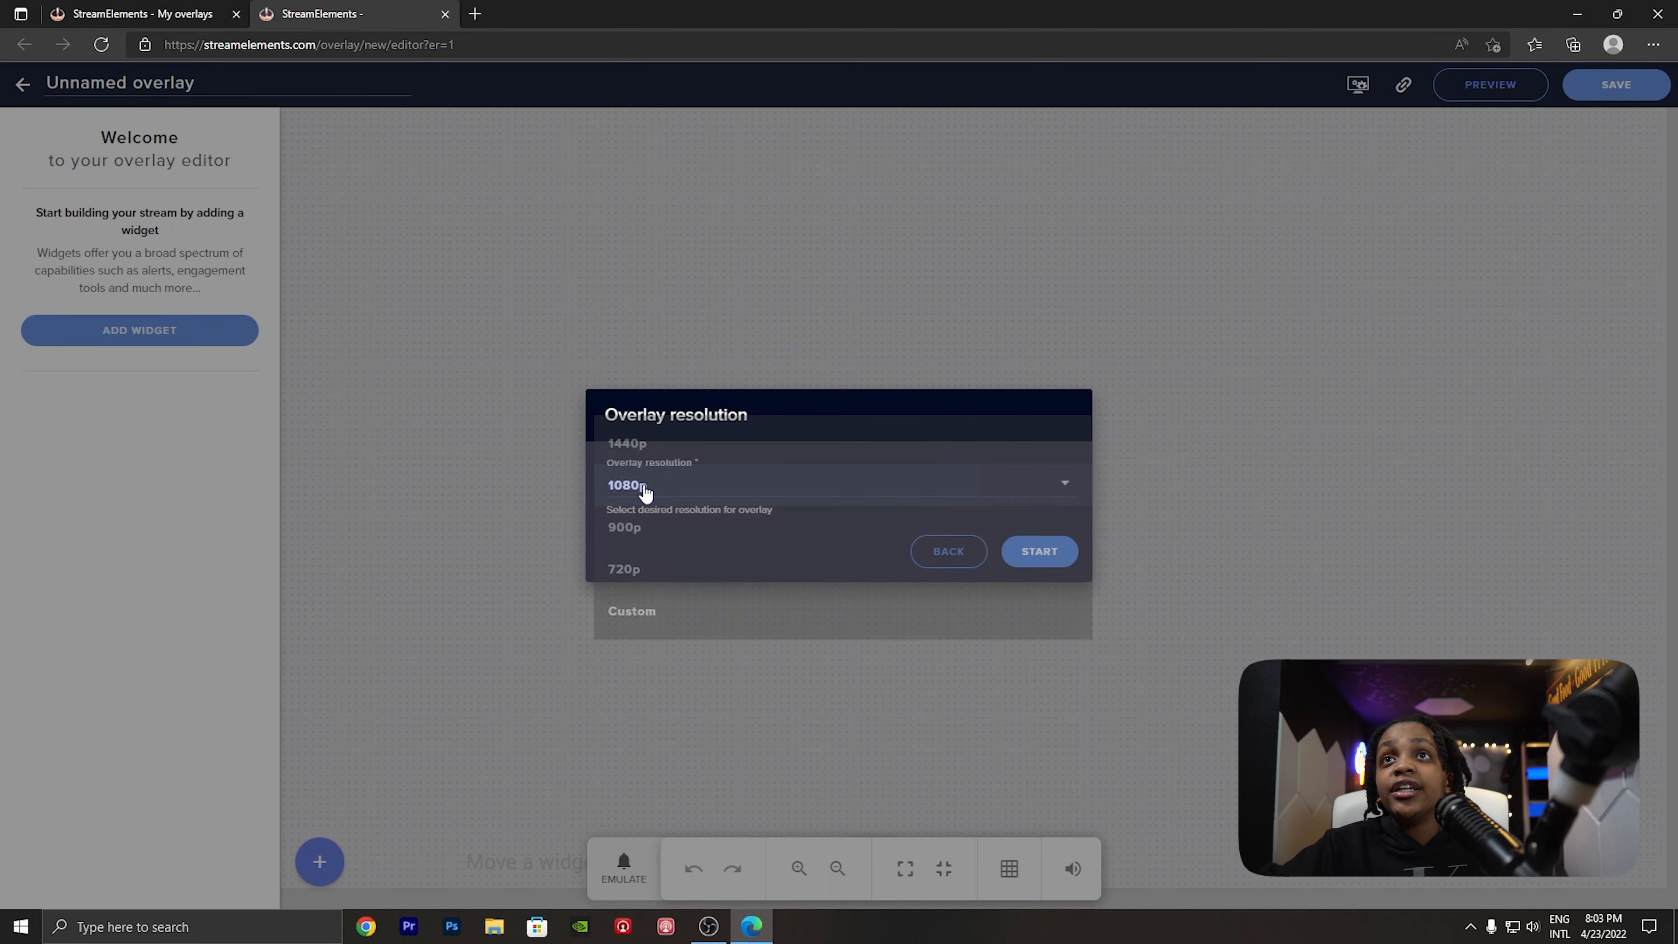
pyautogui.click(1035, 553)
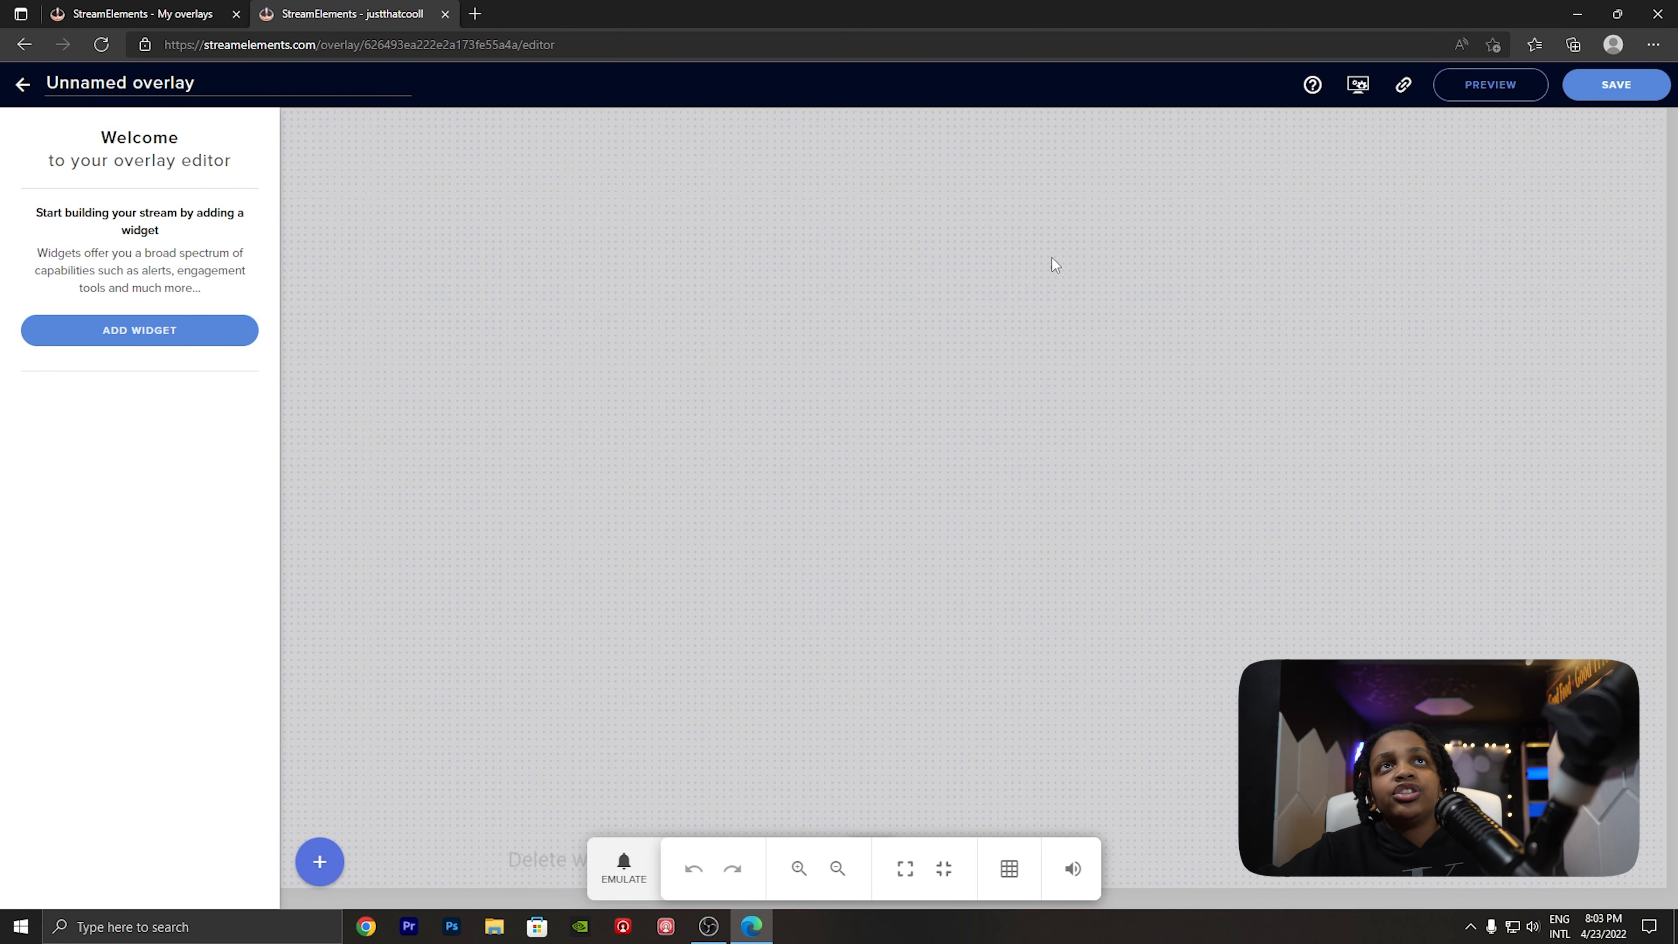
# - Look through the event types that can be emulated, including the subscriber event options
pyautogui.click(623, 864)
pyautogui.moveTo(680, 578)
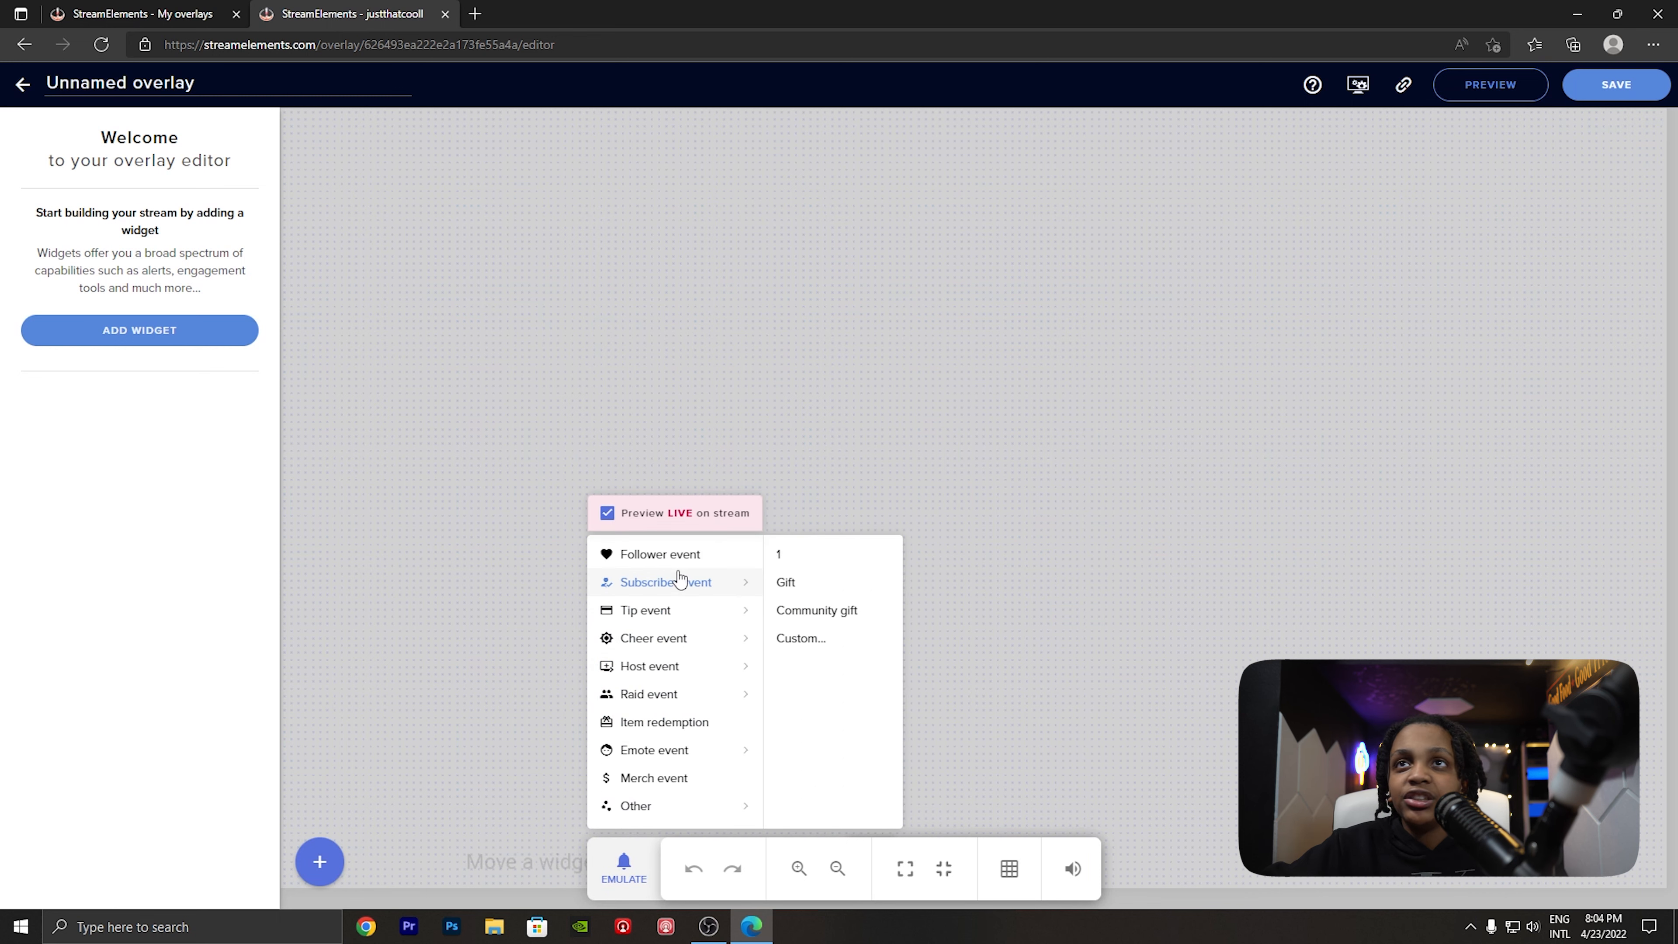
pyautogui.click(905, 613)
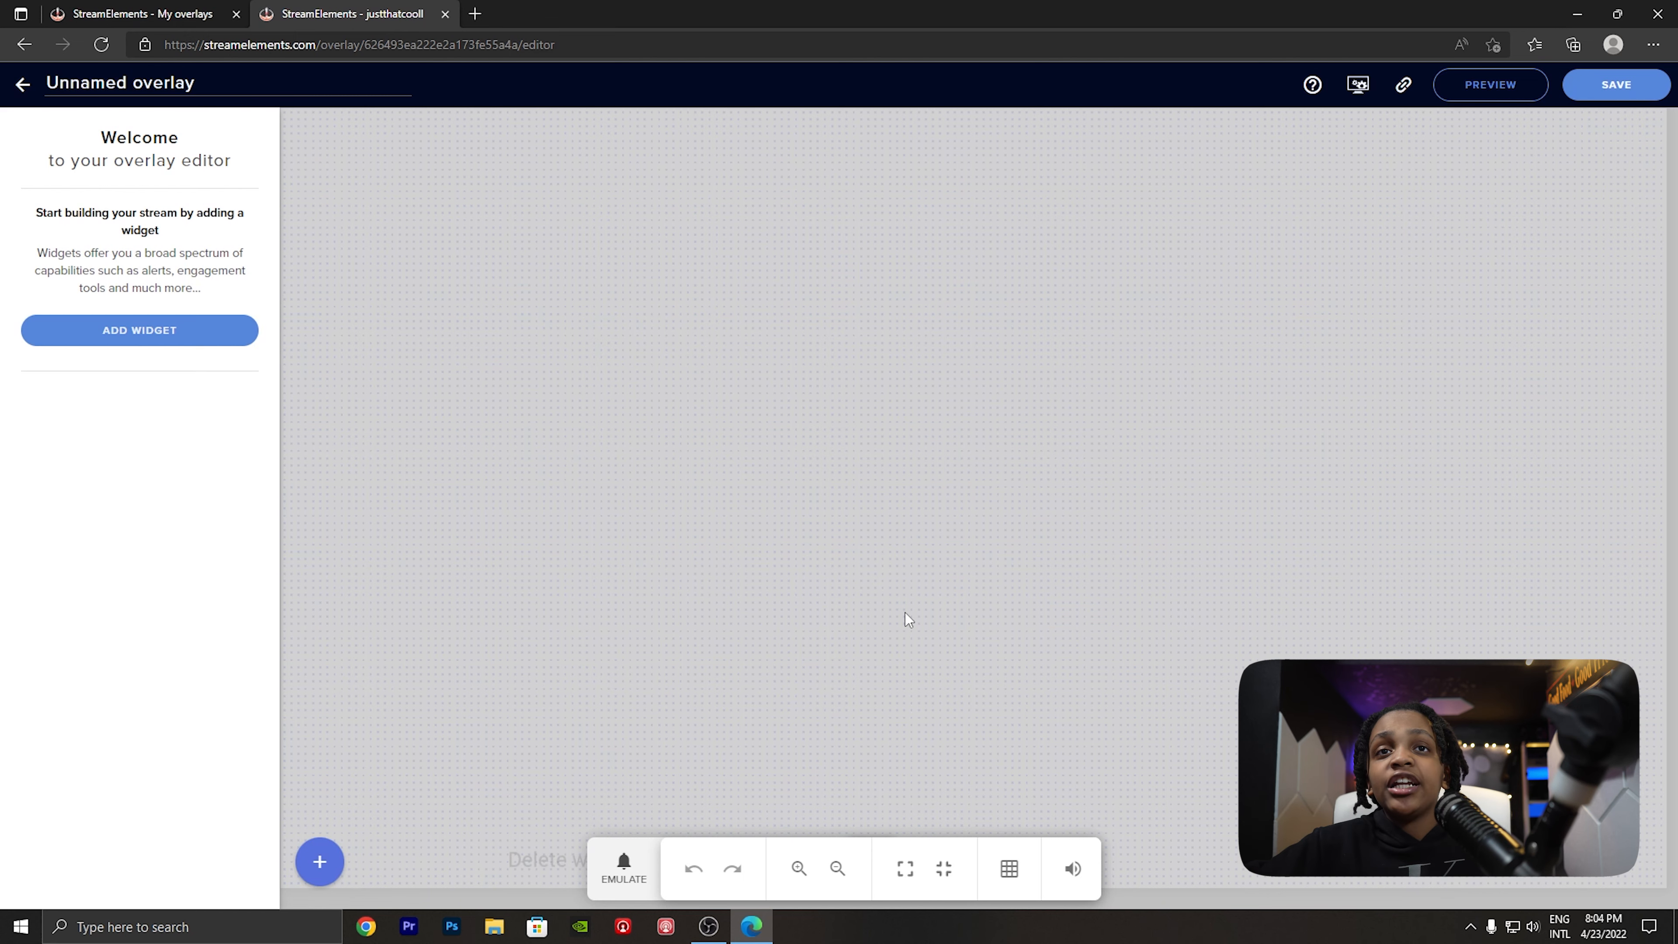
# - Add an AlertBox widget to the overlay and resize it to about 673 × 197 px
pyautogui.click(325, 864)
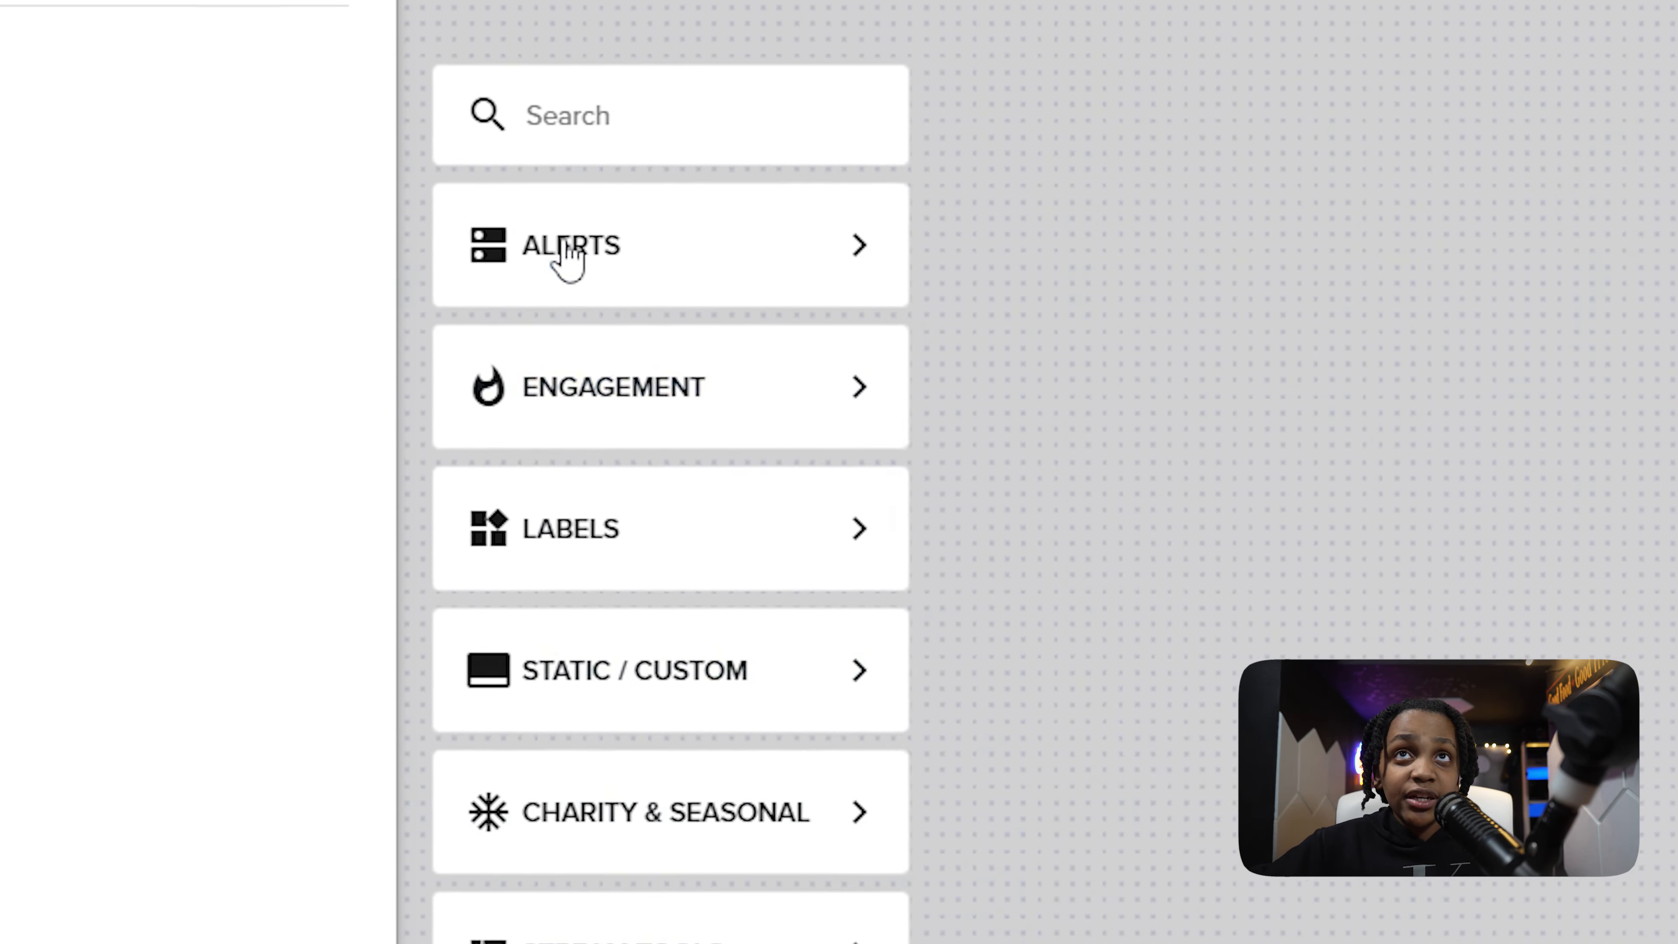
pyautogui.moveTo(697, 77)
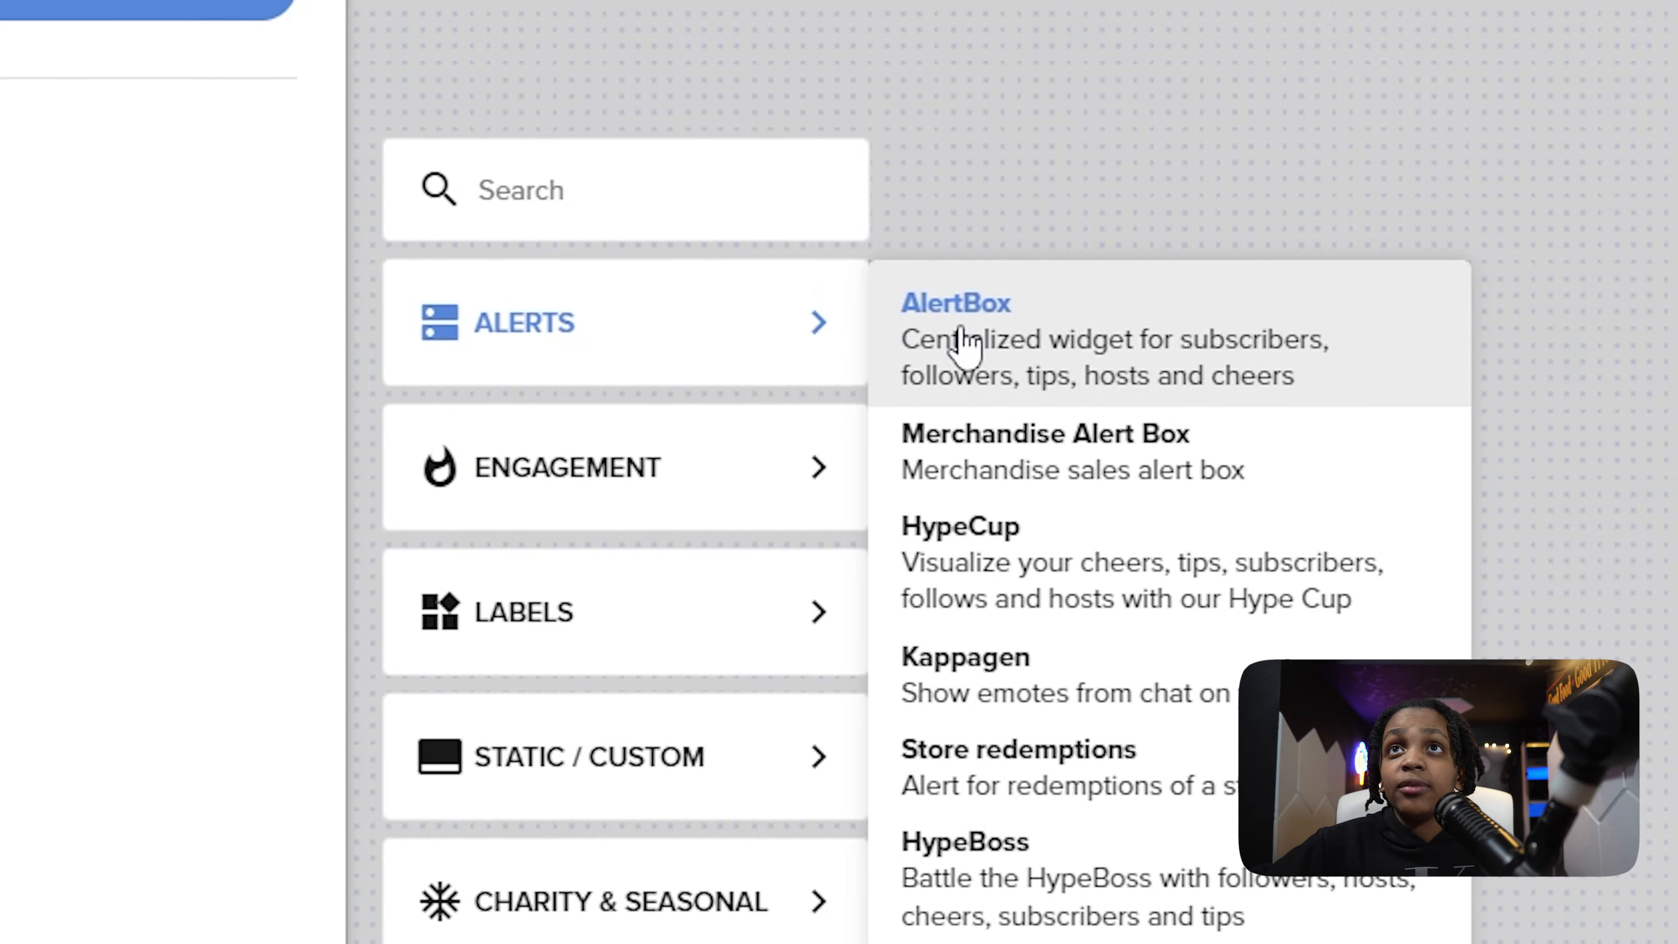
pyautogui.click(931, 349)
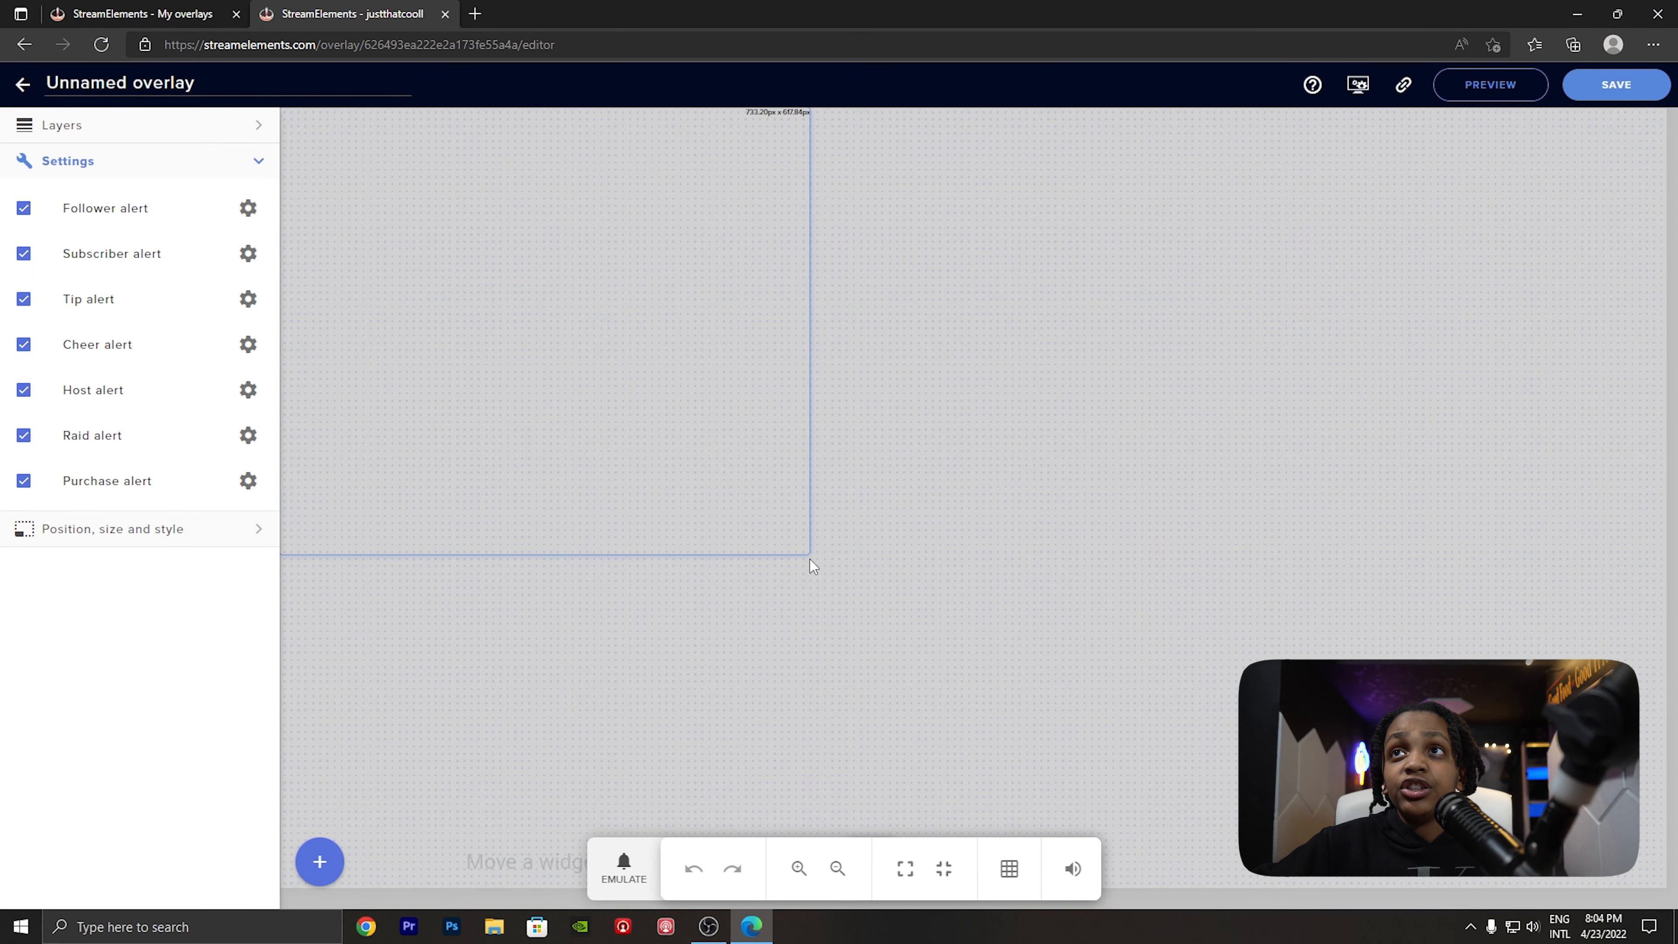
pyautogui.moveTo(807, 552); pyautogui.dragTo(764, 248)
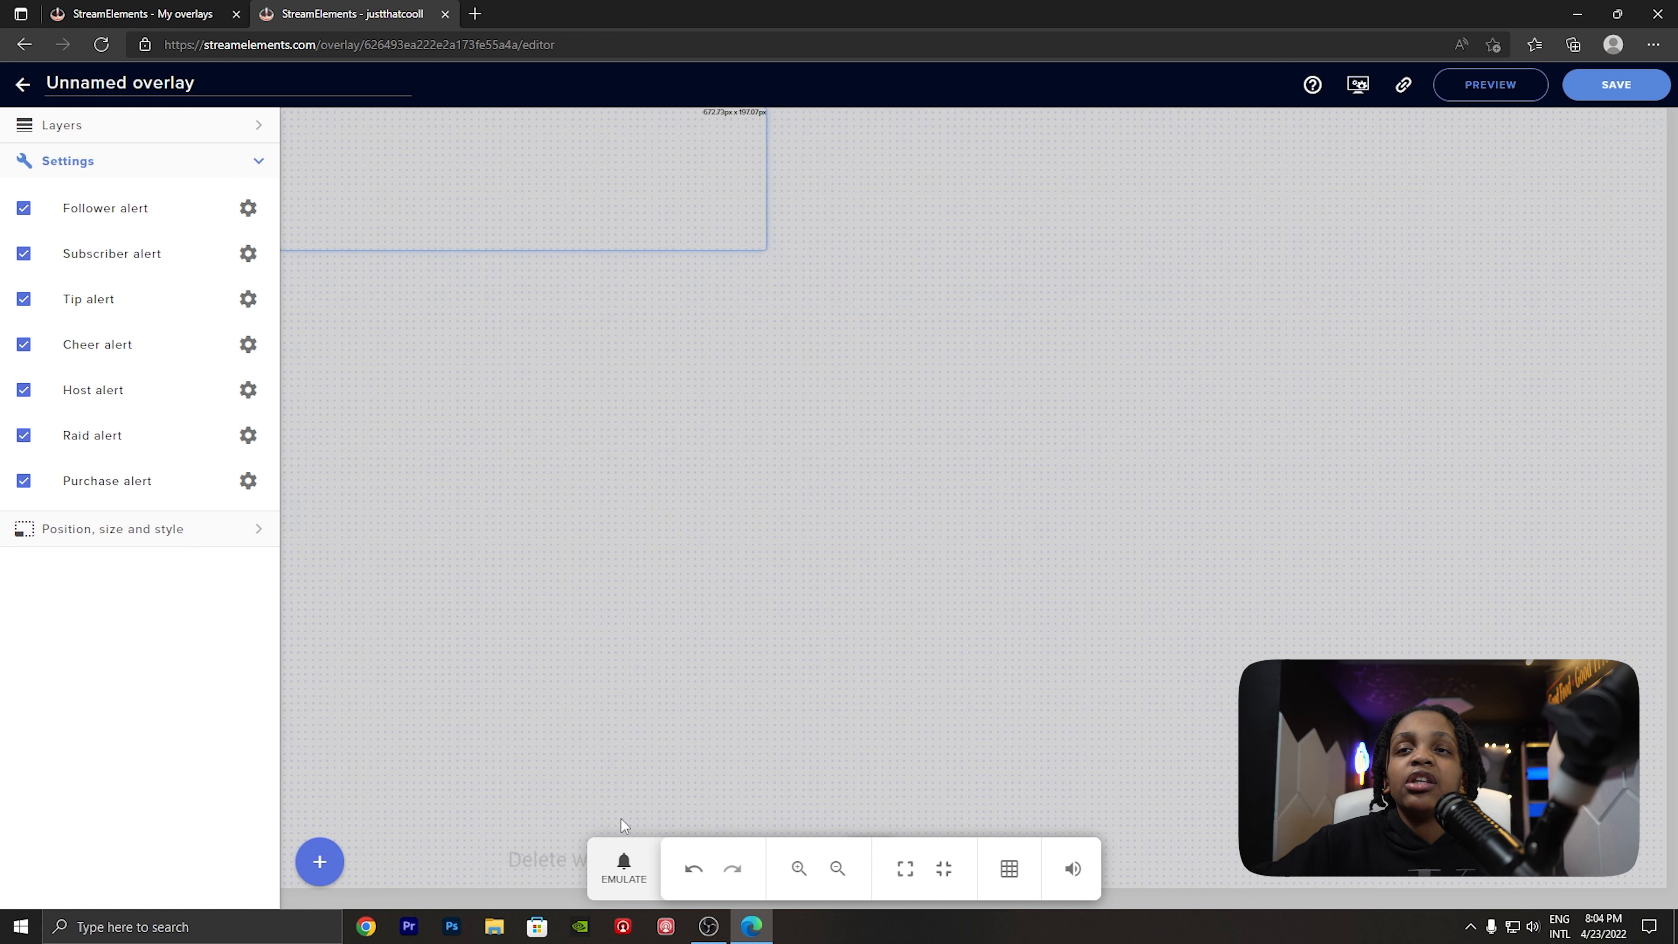
# - Emulate a follower event in the AlertBox and resize the box to about 380 × 369 px
pyautogui.click(628, 868)
pyautogui.click(693, 558)
pyautogui.moveTo(669, 590)
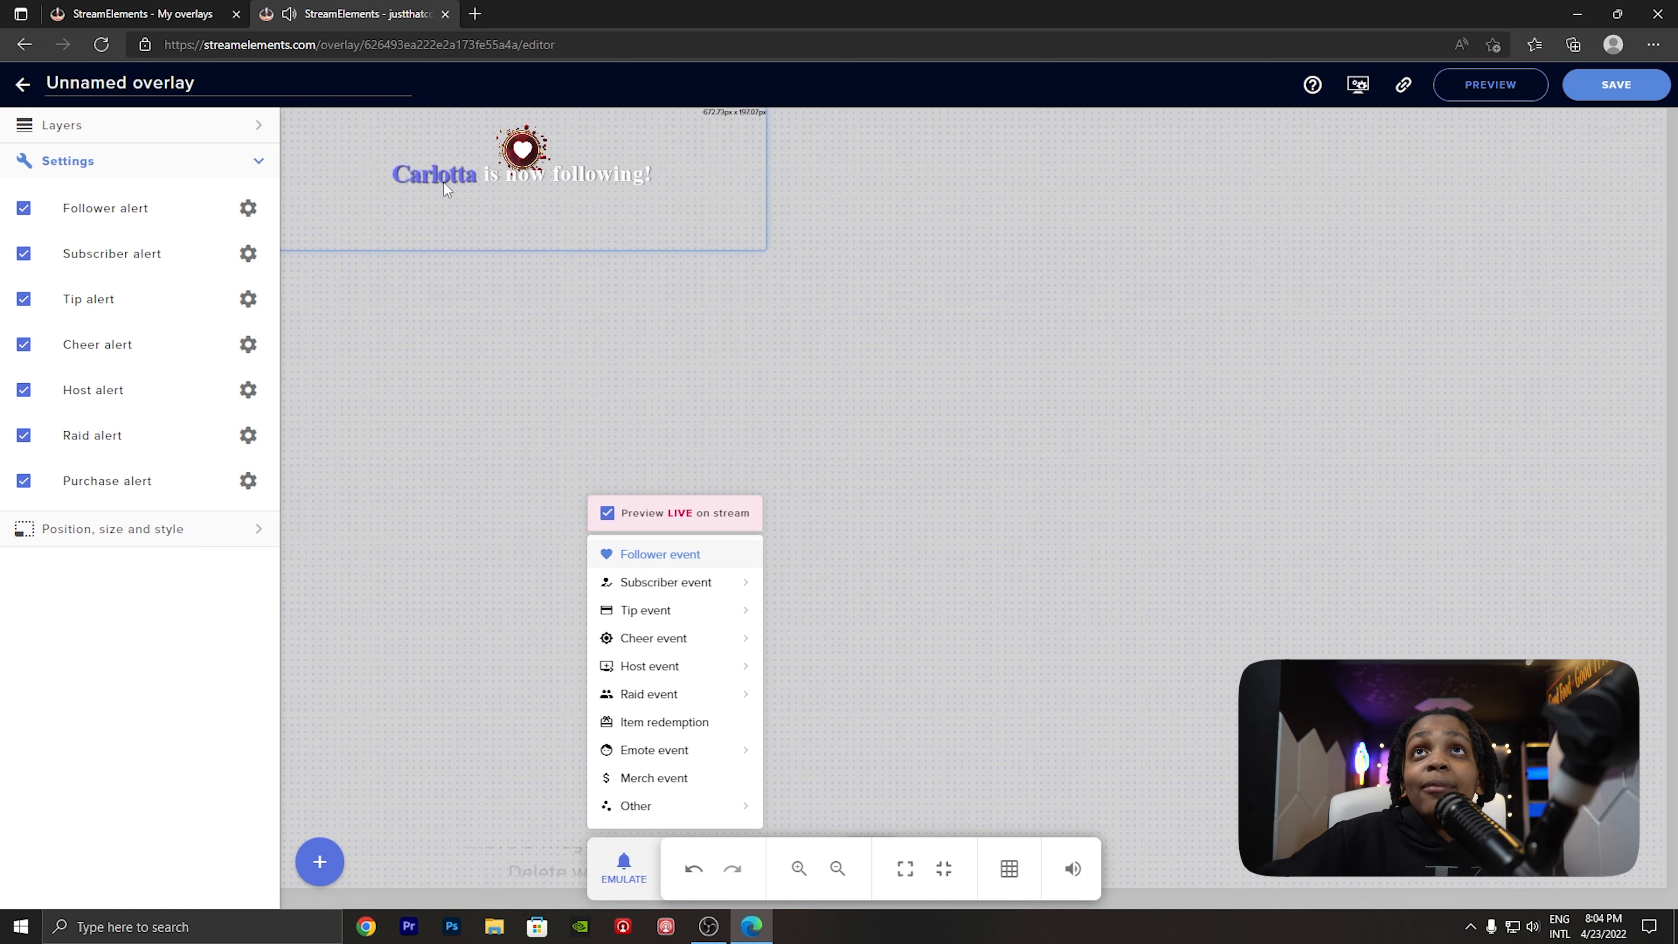
pyautogui.click(766, 251)
pyautogui.moveTo(764, 249); pyautogui.dragTo(552, 373)
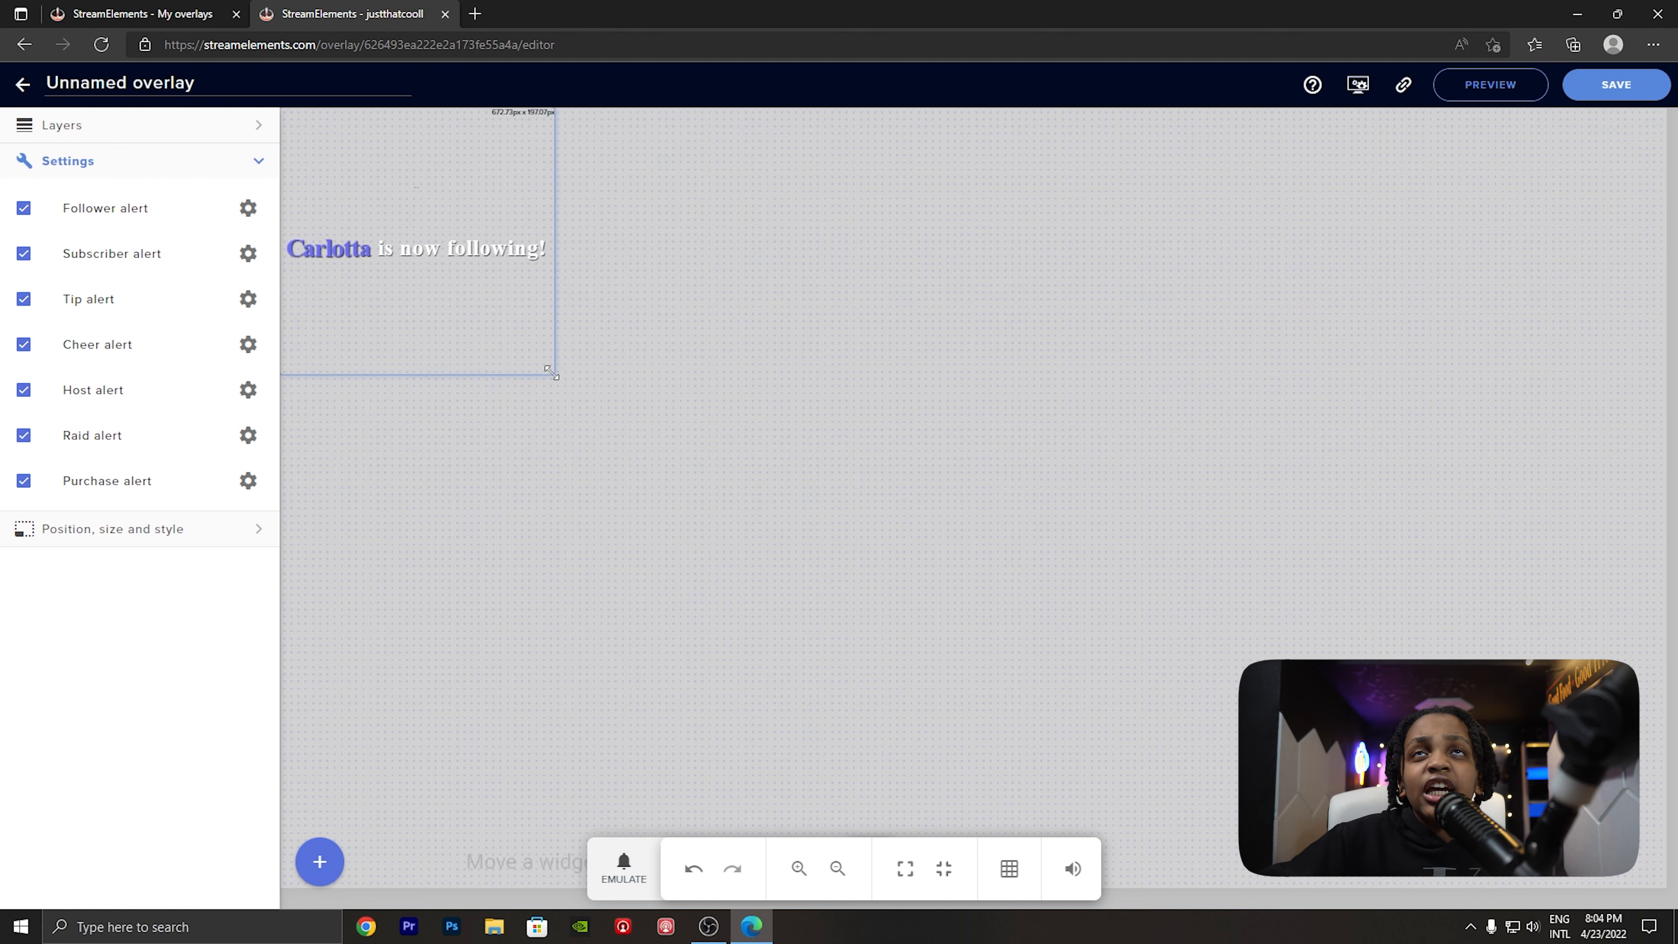
# - Emulate a one-month subscriber event to test the resized AlertBox
pyautogui.rightClick(631, 876)
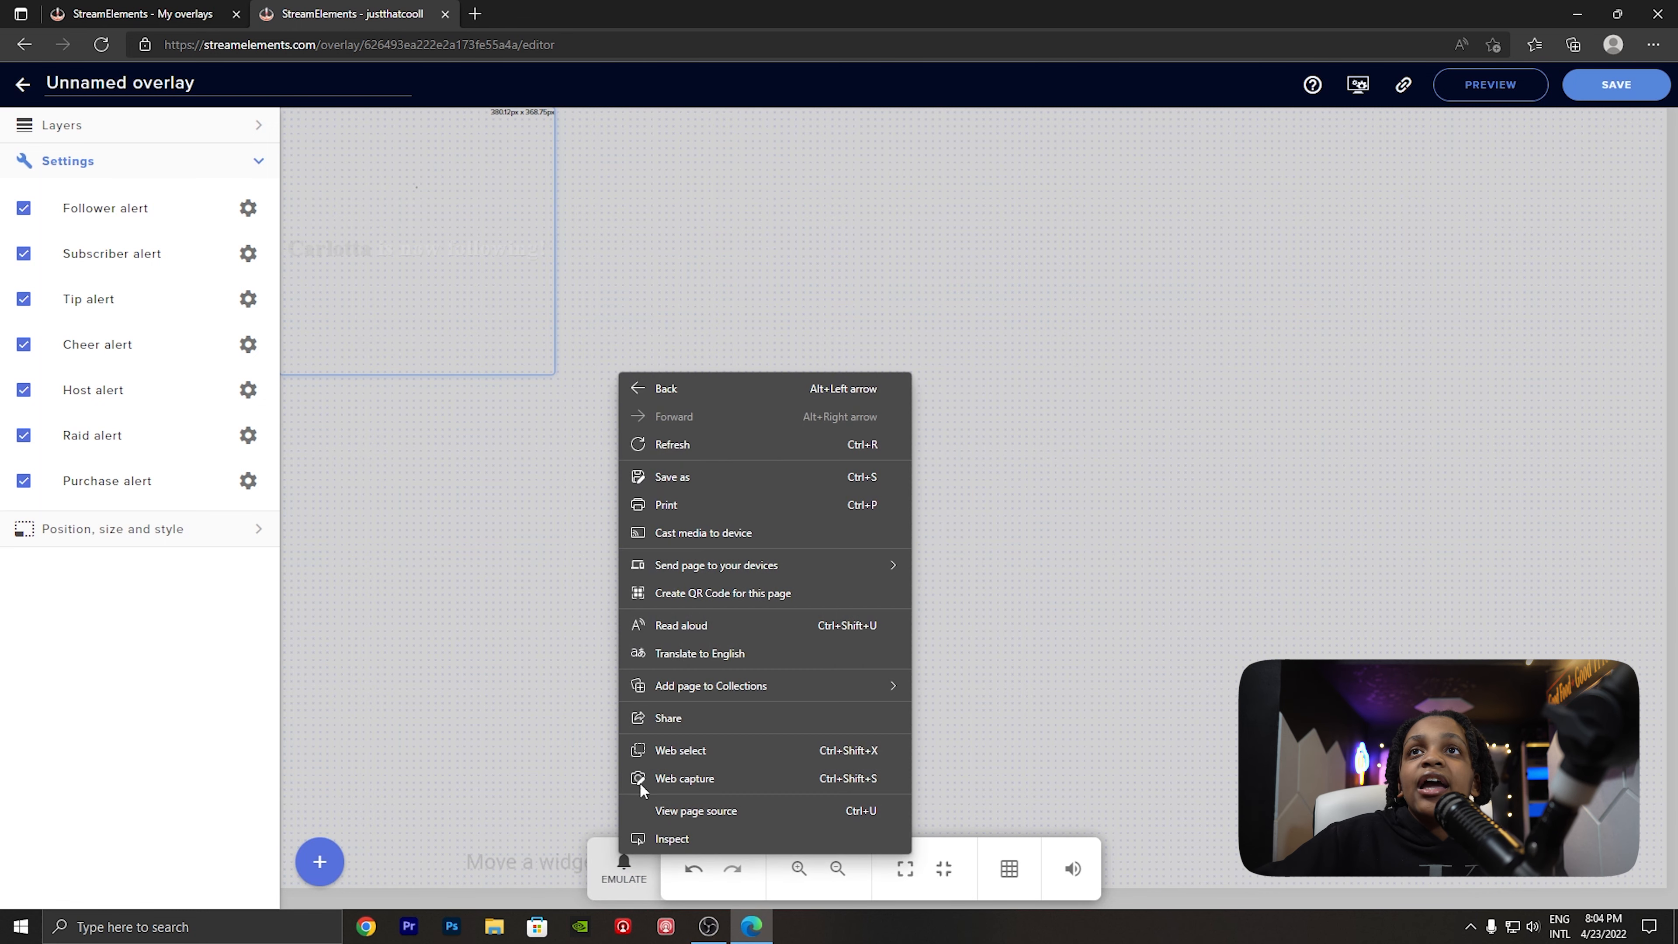
pyautogui.click(625, 869)
pyautogui.click(829, 564)
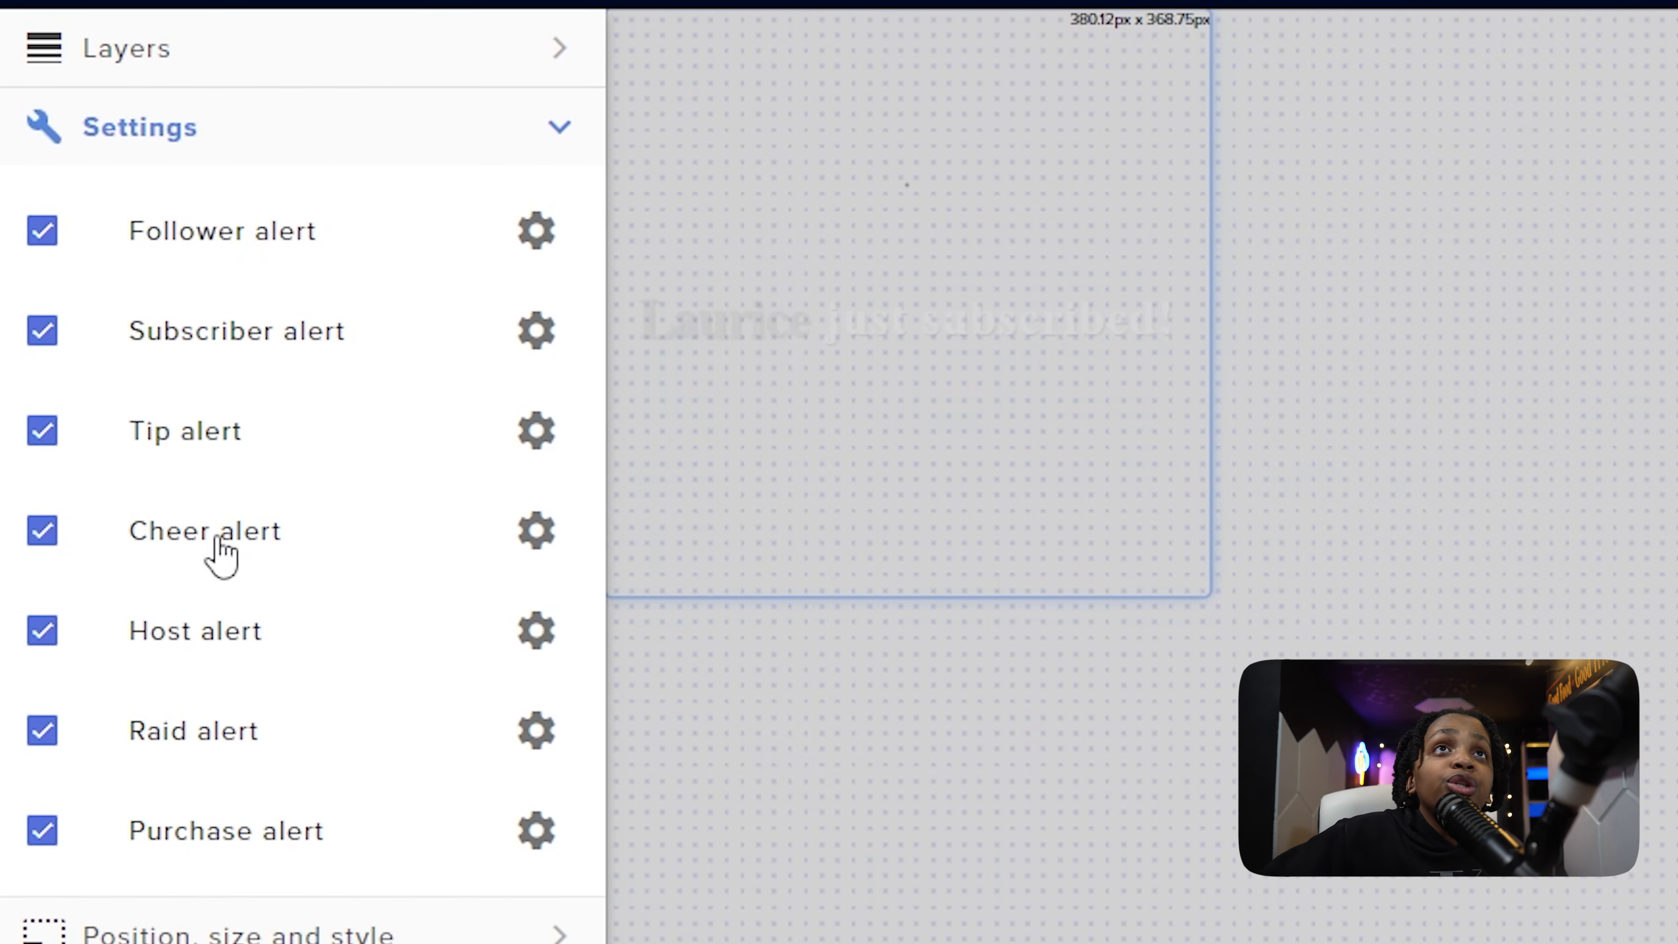
# - Disable the AlertBox's tip, subscriber, follower, host, raid and purchase alerts, keeping only the cheer alert enabled
pyautogui.click(195, 439)
pyautogui.click(205, 349)
pyautogui.click(218, 221)
pyautogui.click(216, 654)
pyautogui.click(222, 733)
pyautogui.click(228, 835)
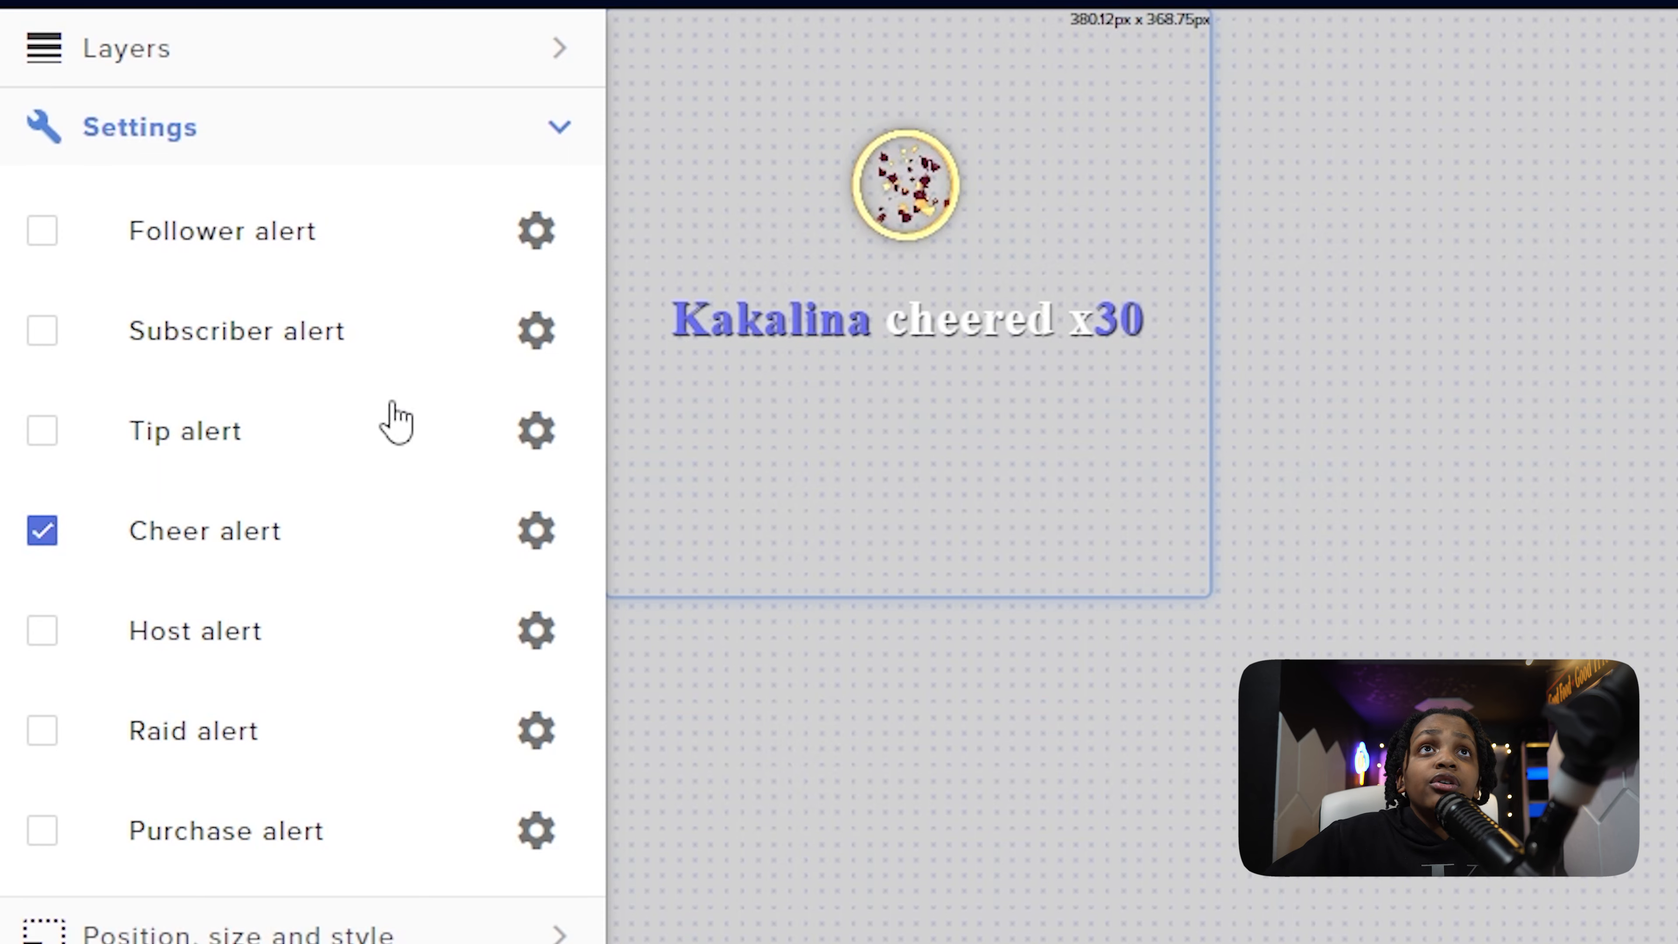
# - Re-enable the tip, subscriber and follower alerts in the AlertBox
pyautogui.click(211, 395)
pyautogui.click(231, 331)
pyautogui.click(255, 238)
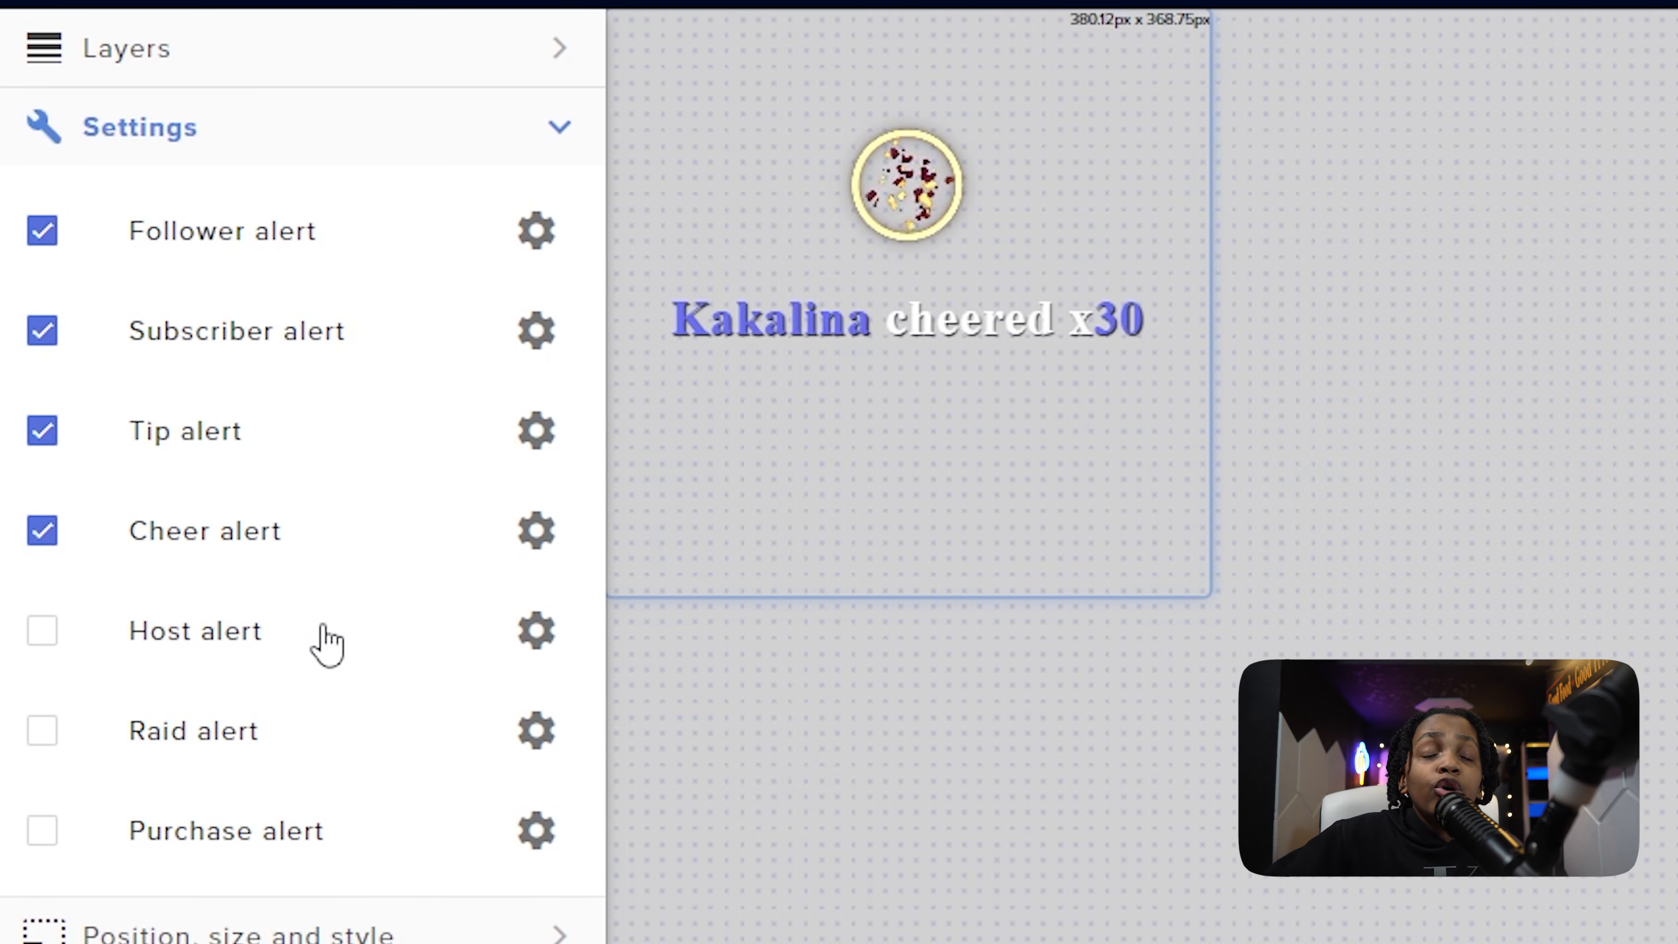
# - Emulate a follower event to test the AlertBox with its selected alert types
pyautogui.click(624, 868)
pyautogui.moveTo(689, 607)
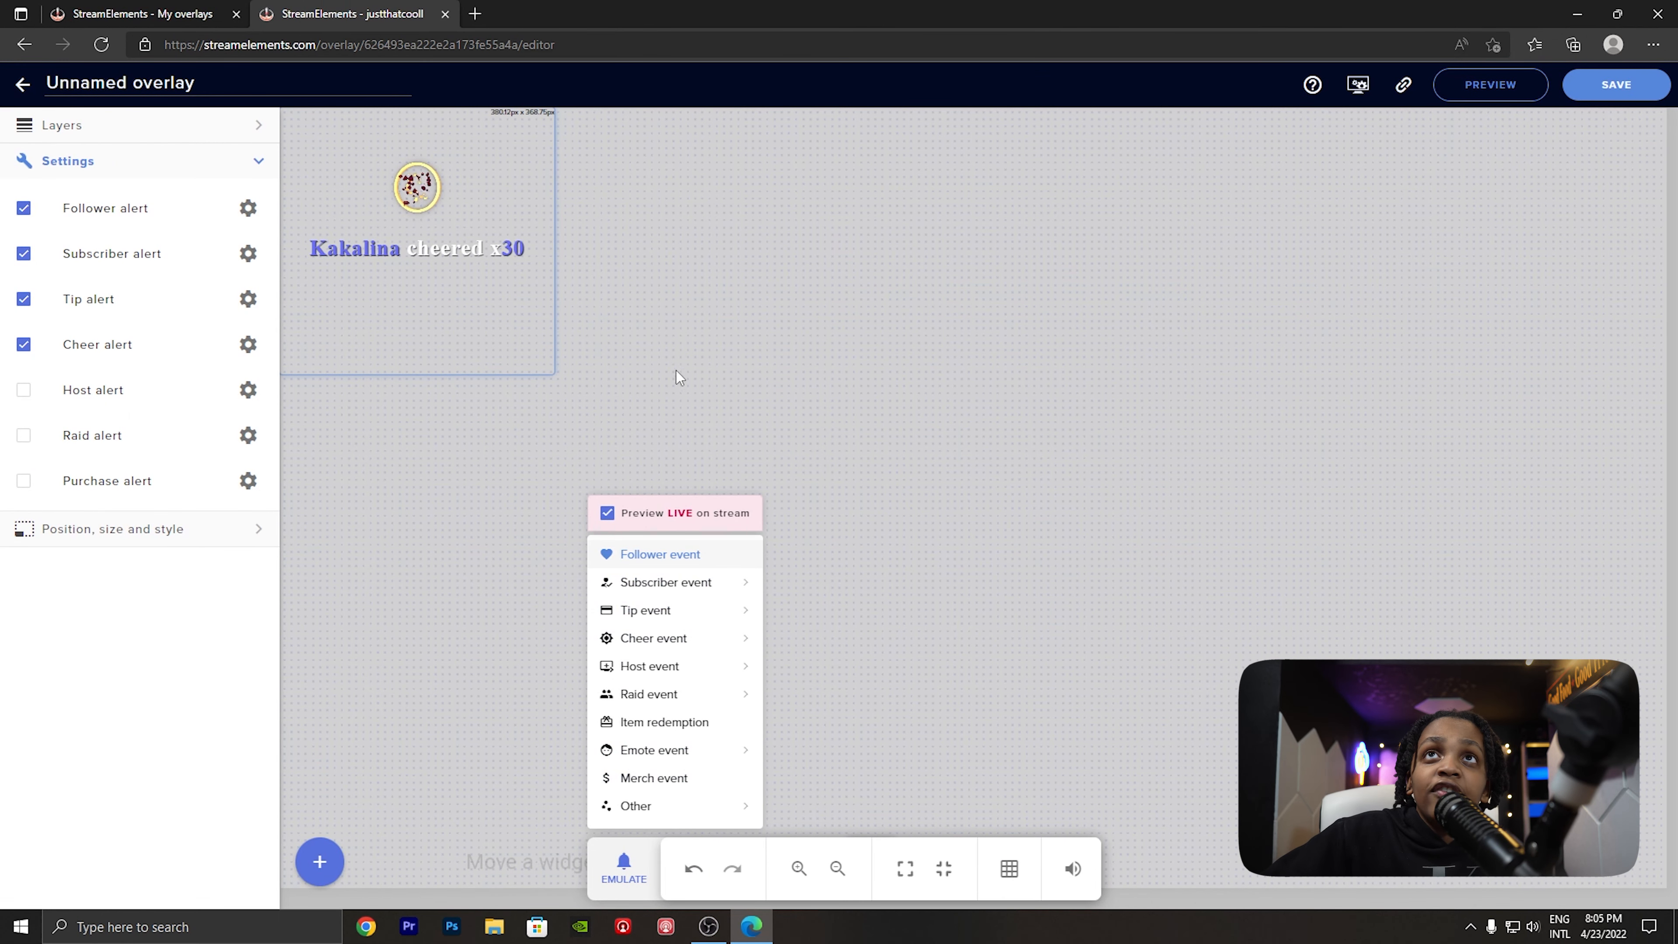
pyautogui.click(716, 288)
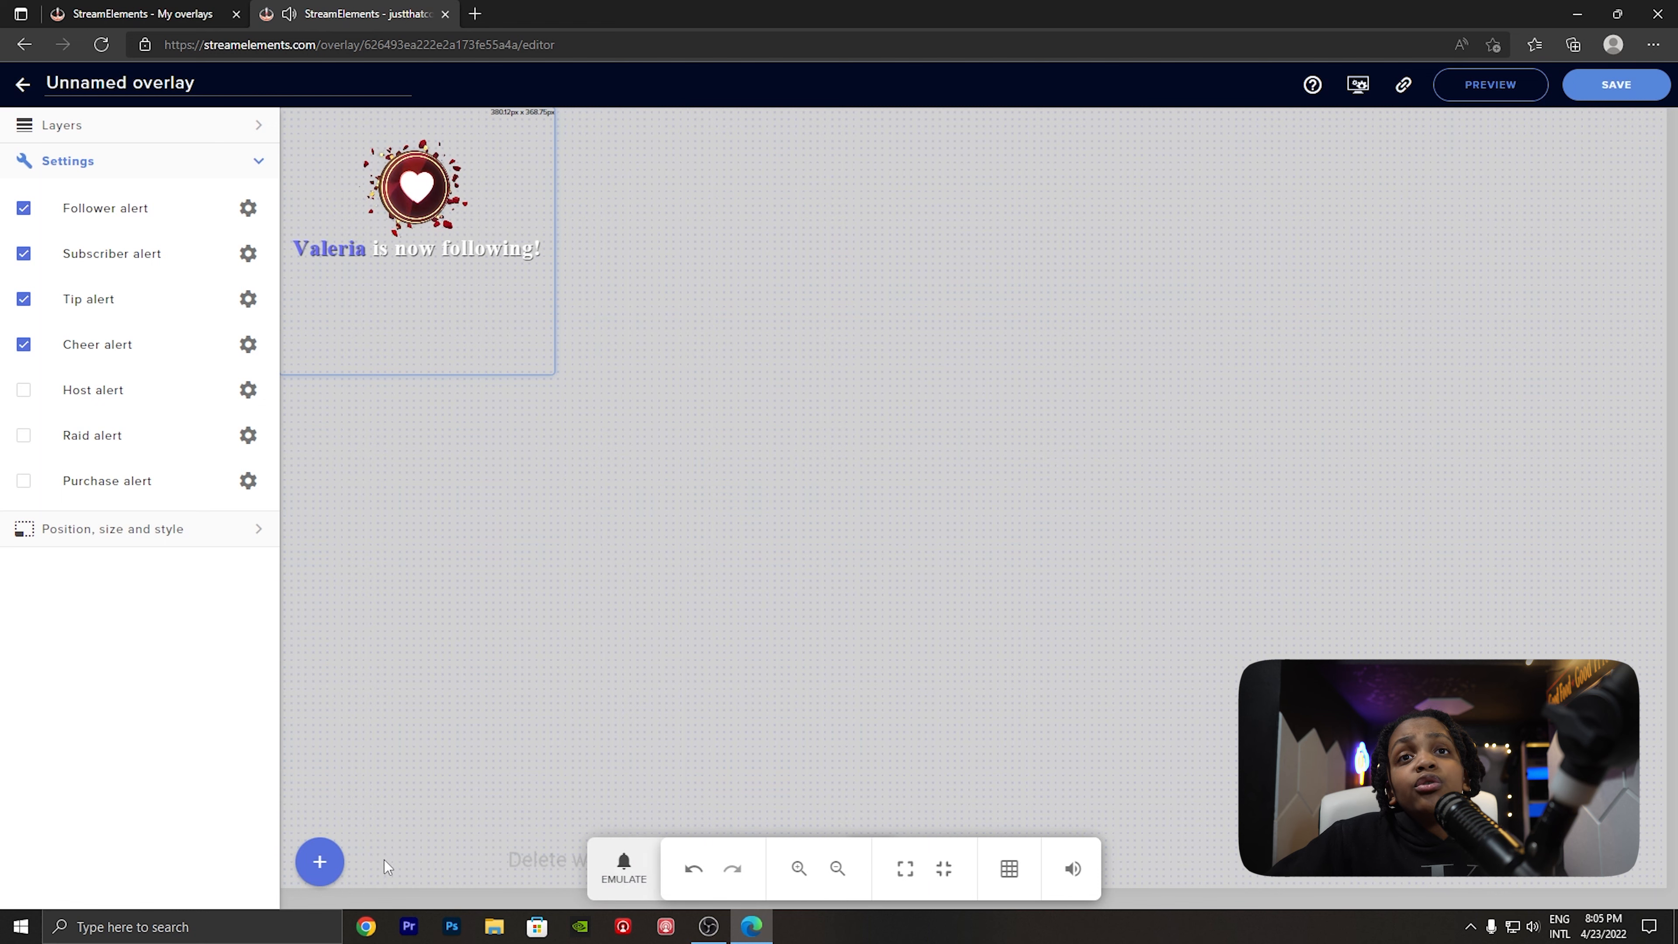
# - Add a second AlertBox, shrink it, and place it in the upper-right corner of the overlay canvas
pyautogui.click(339, 865)
pyautogui.moveTo(472, 483)
pyautogui.click(562, 480)
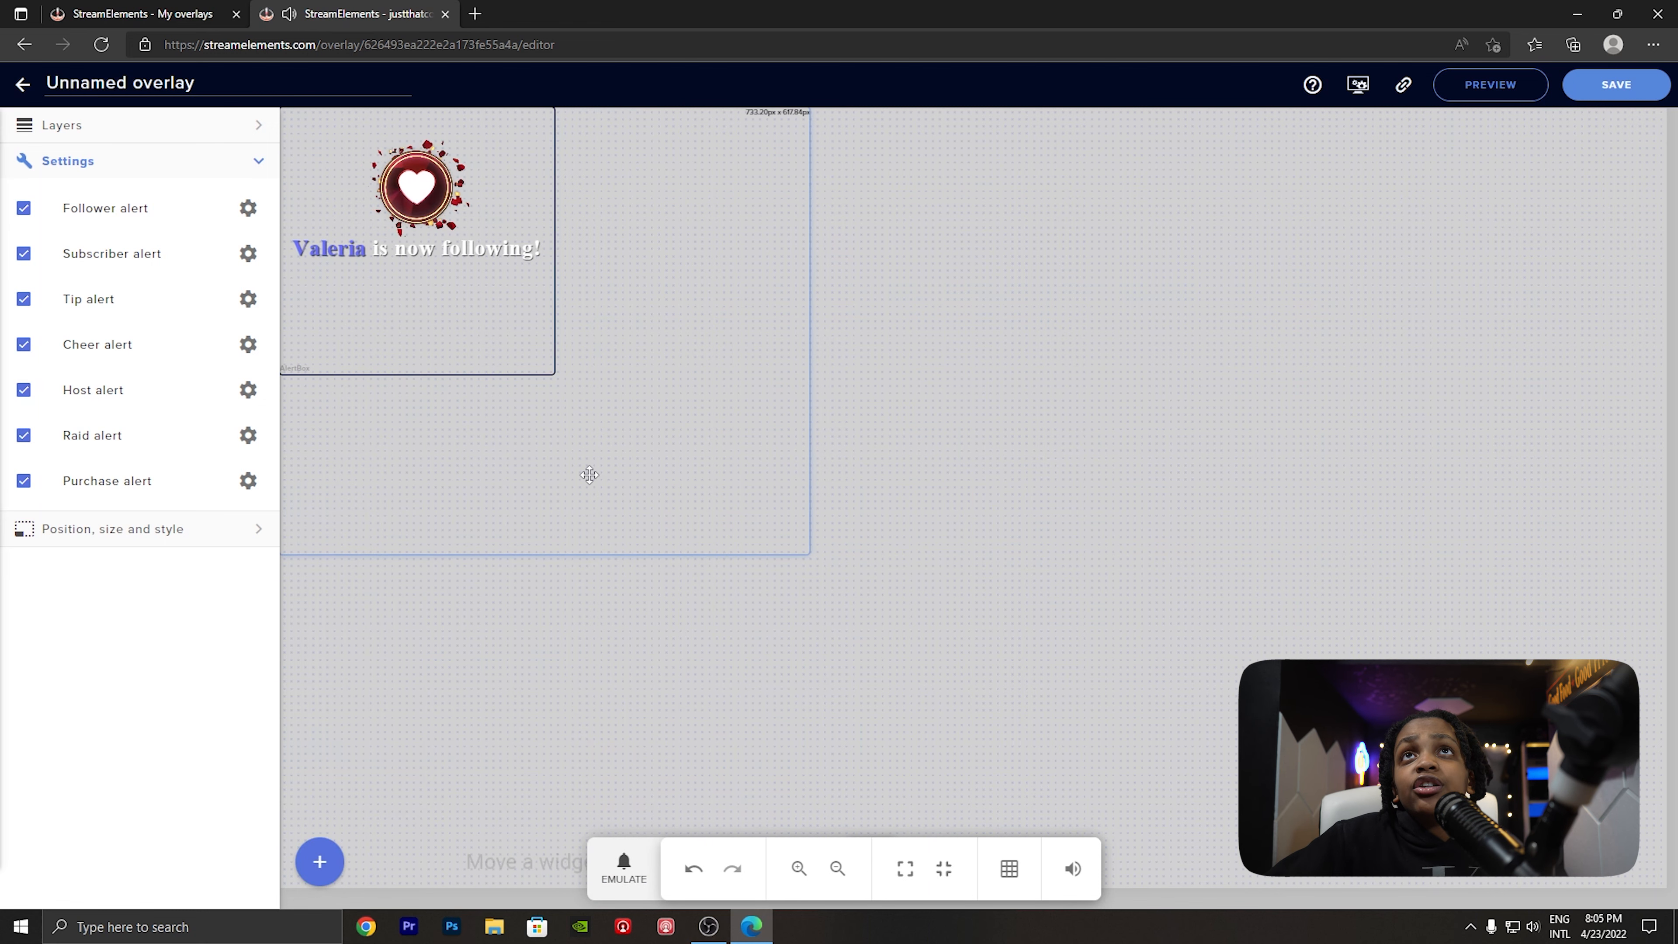
pyautogui.moveTo(907, 452); pyautogui.dragTo(1443, 513)
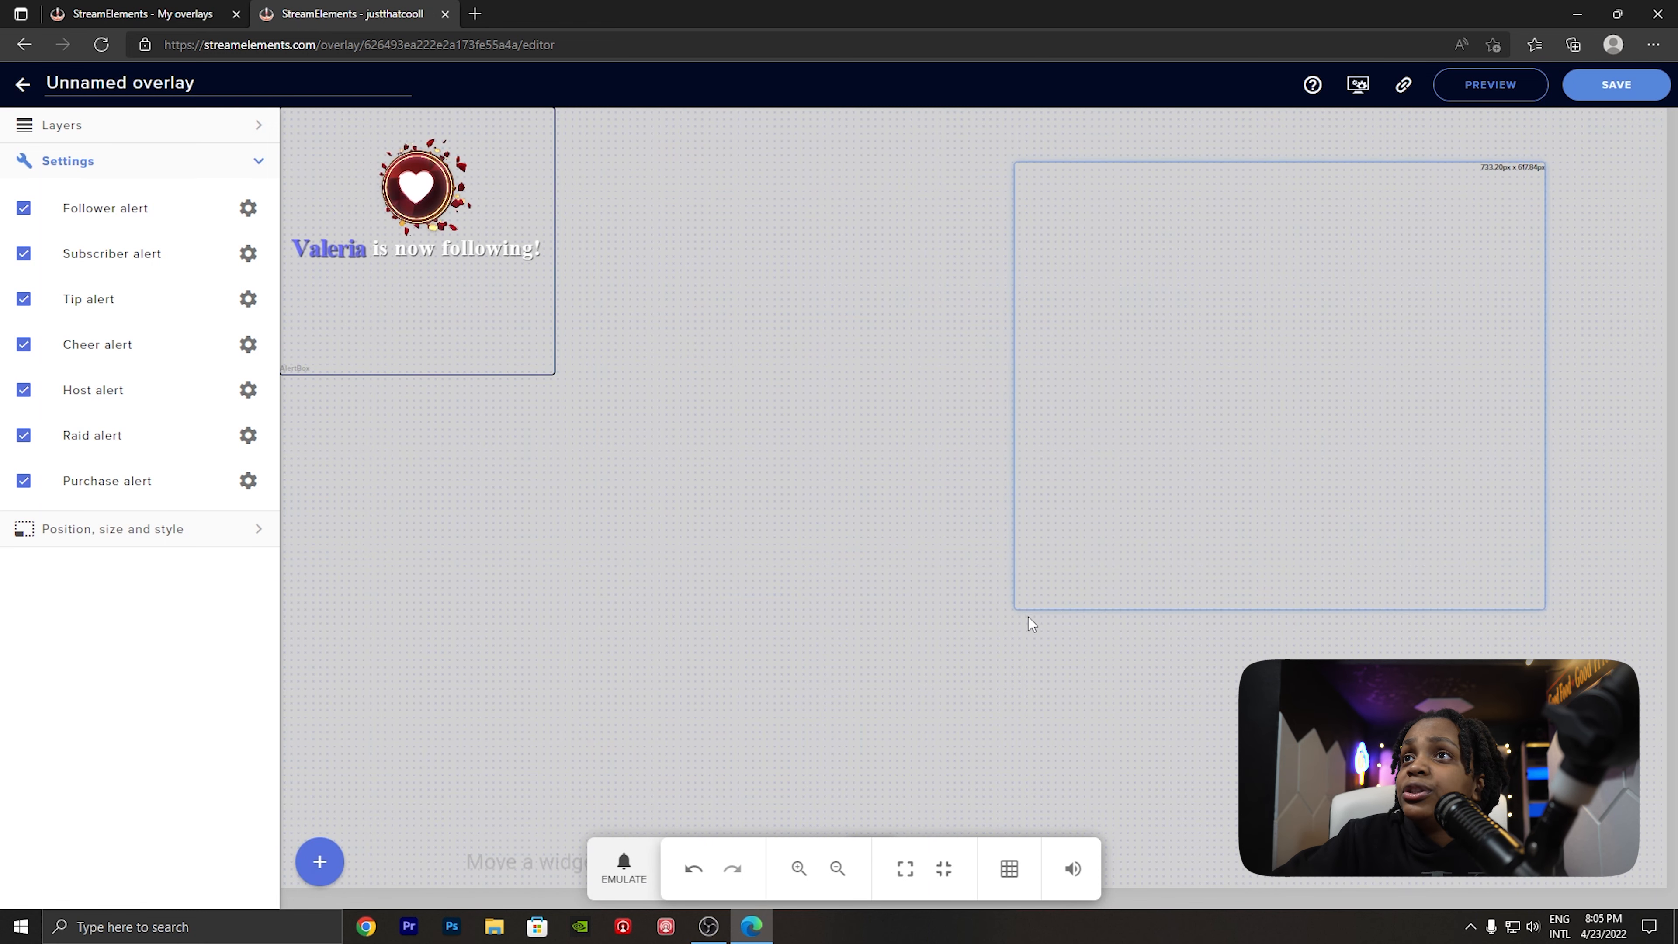
pyautogui.moveTo(1018, 610); pyautogui.dragTo(1209, 435)
pyautogui.moveTo(1281, 304); pyautogui.dragTo(1432, 248)
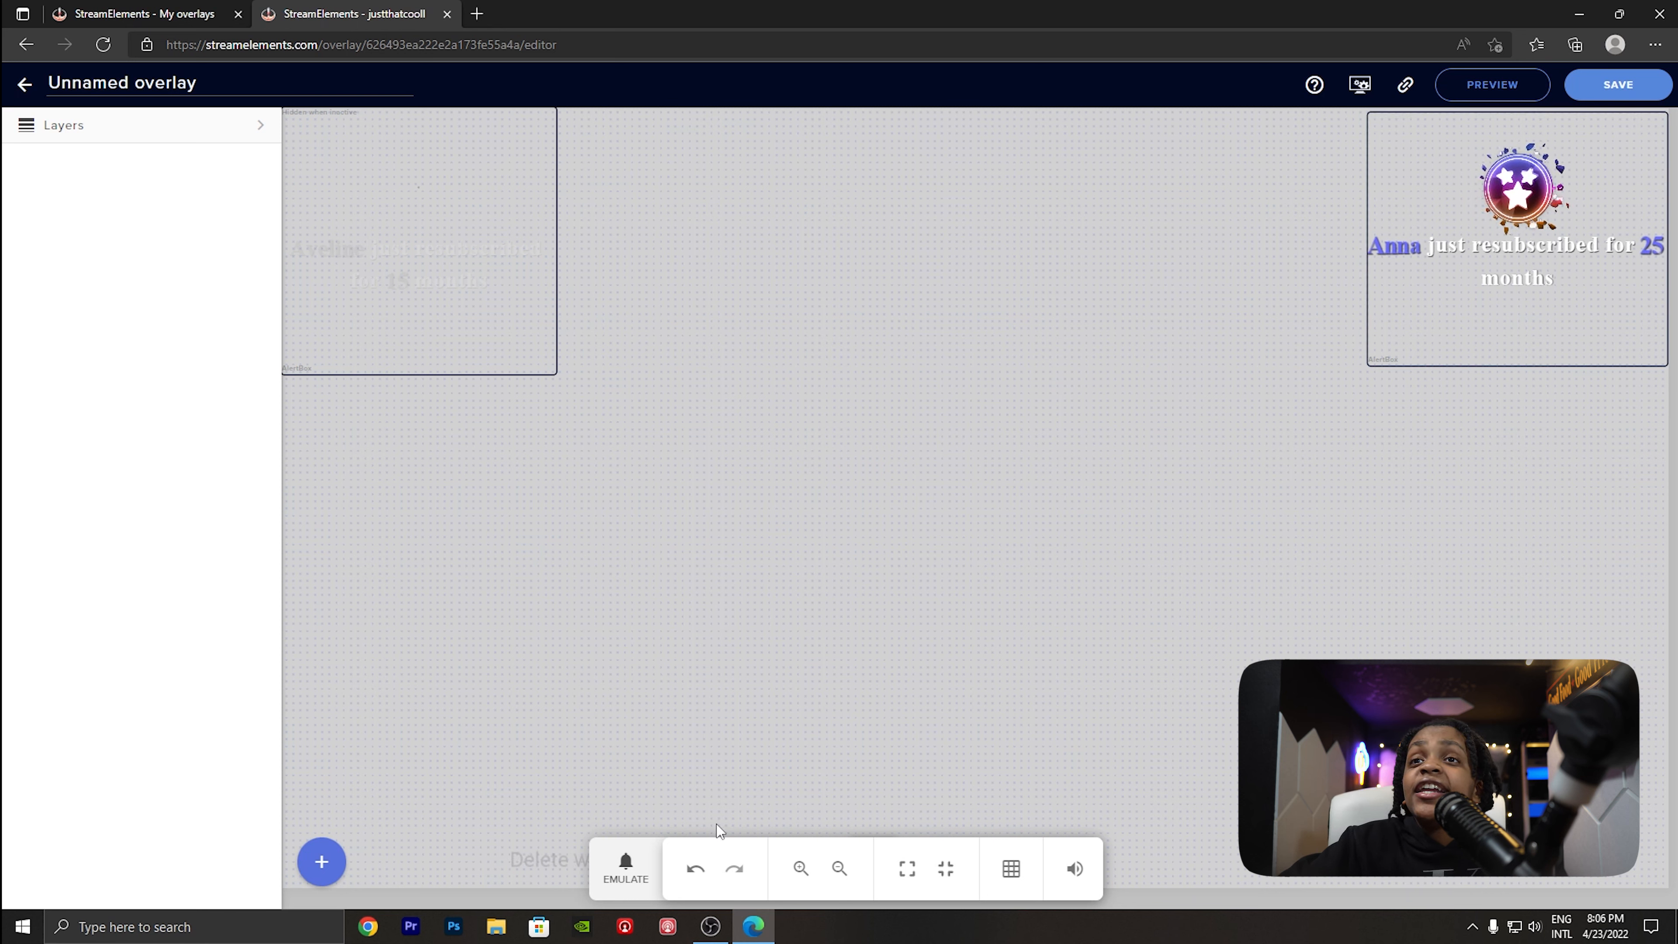
# - Emulate a follower event to test the overlay with its two AlertBoxes
pyautogui.click(621, 877)
pyautogui.moveTo(687, 583)
pyautogui.click(662, 554)
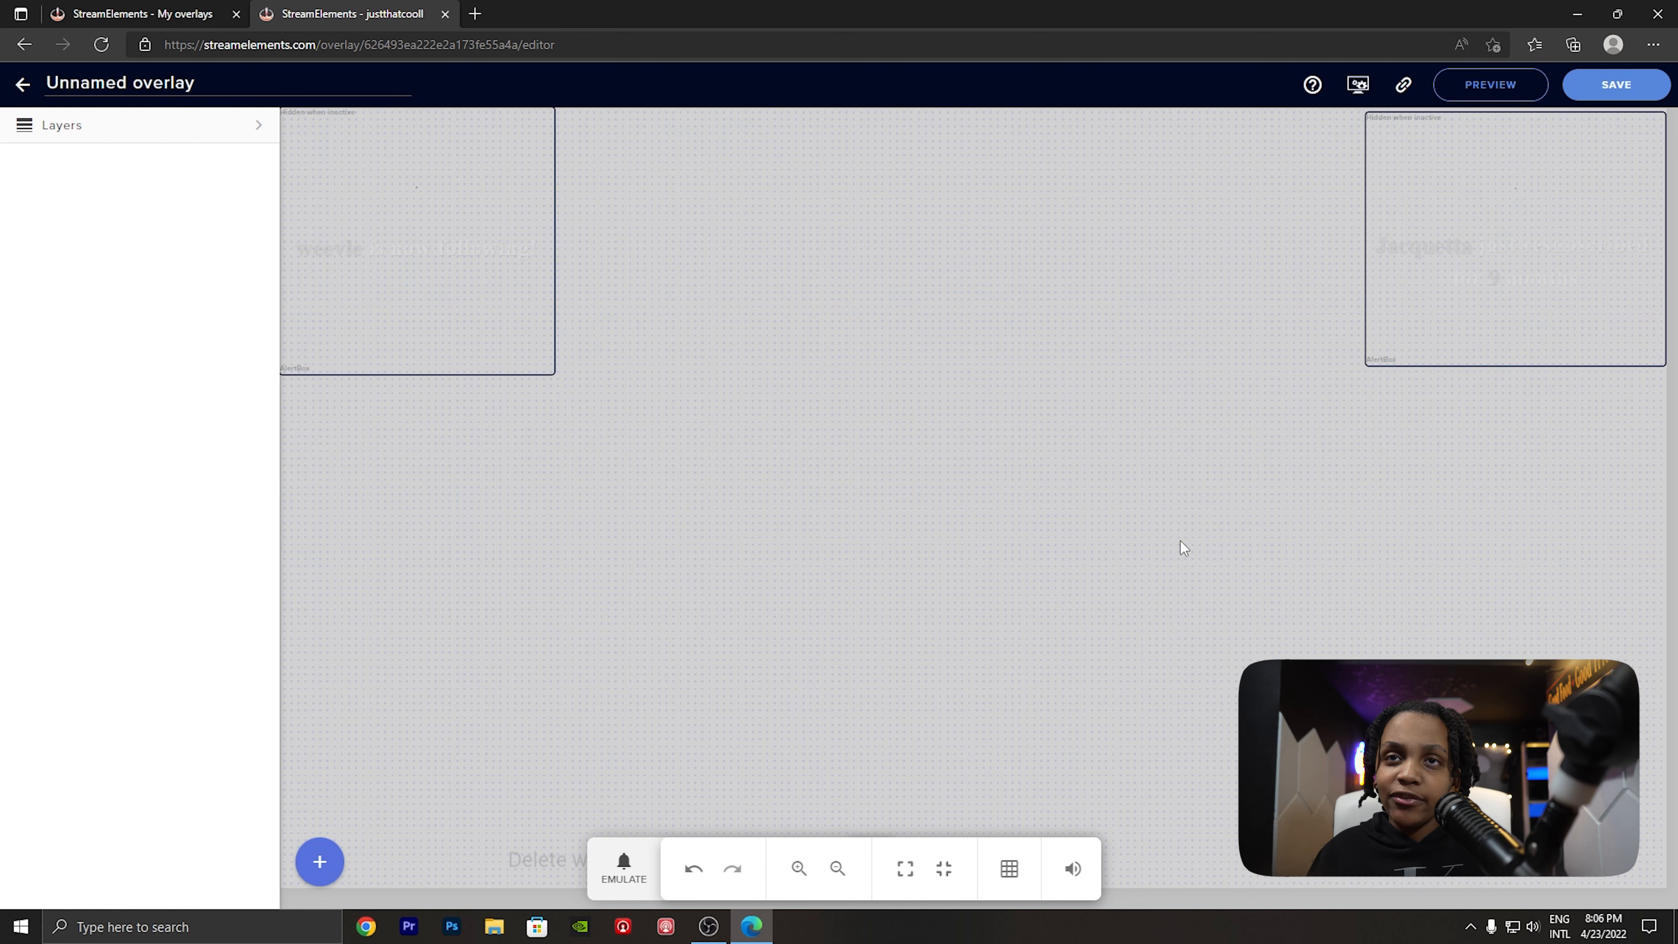
pyautogui.click(142, 13)
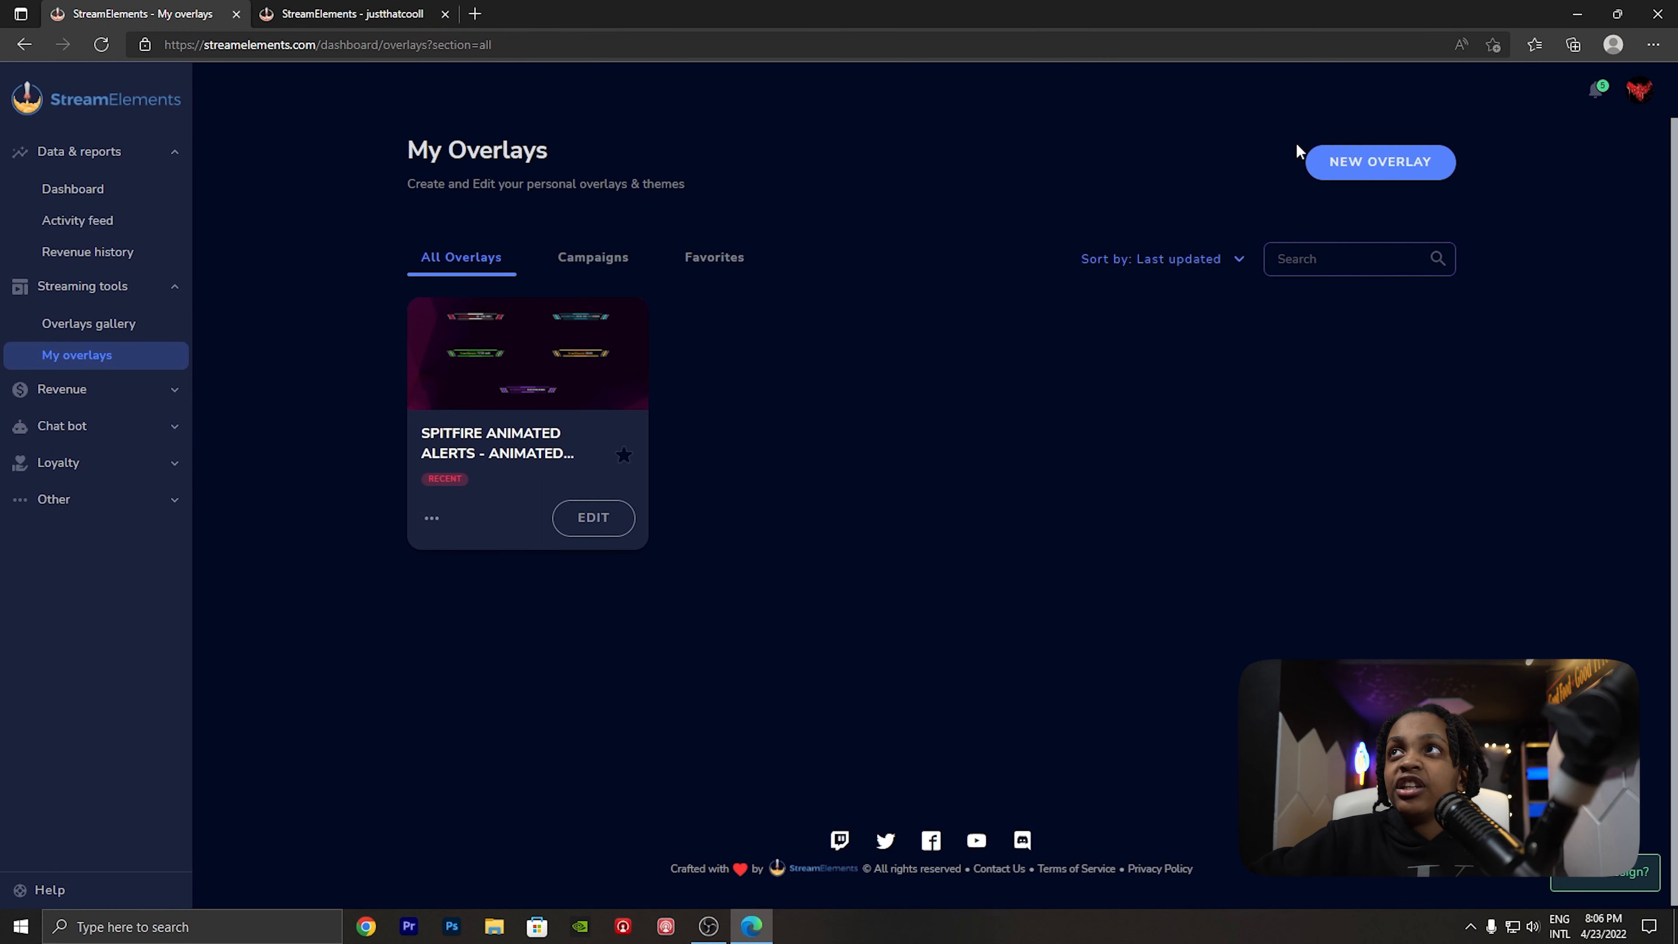
pyautogui.click(332, 12)
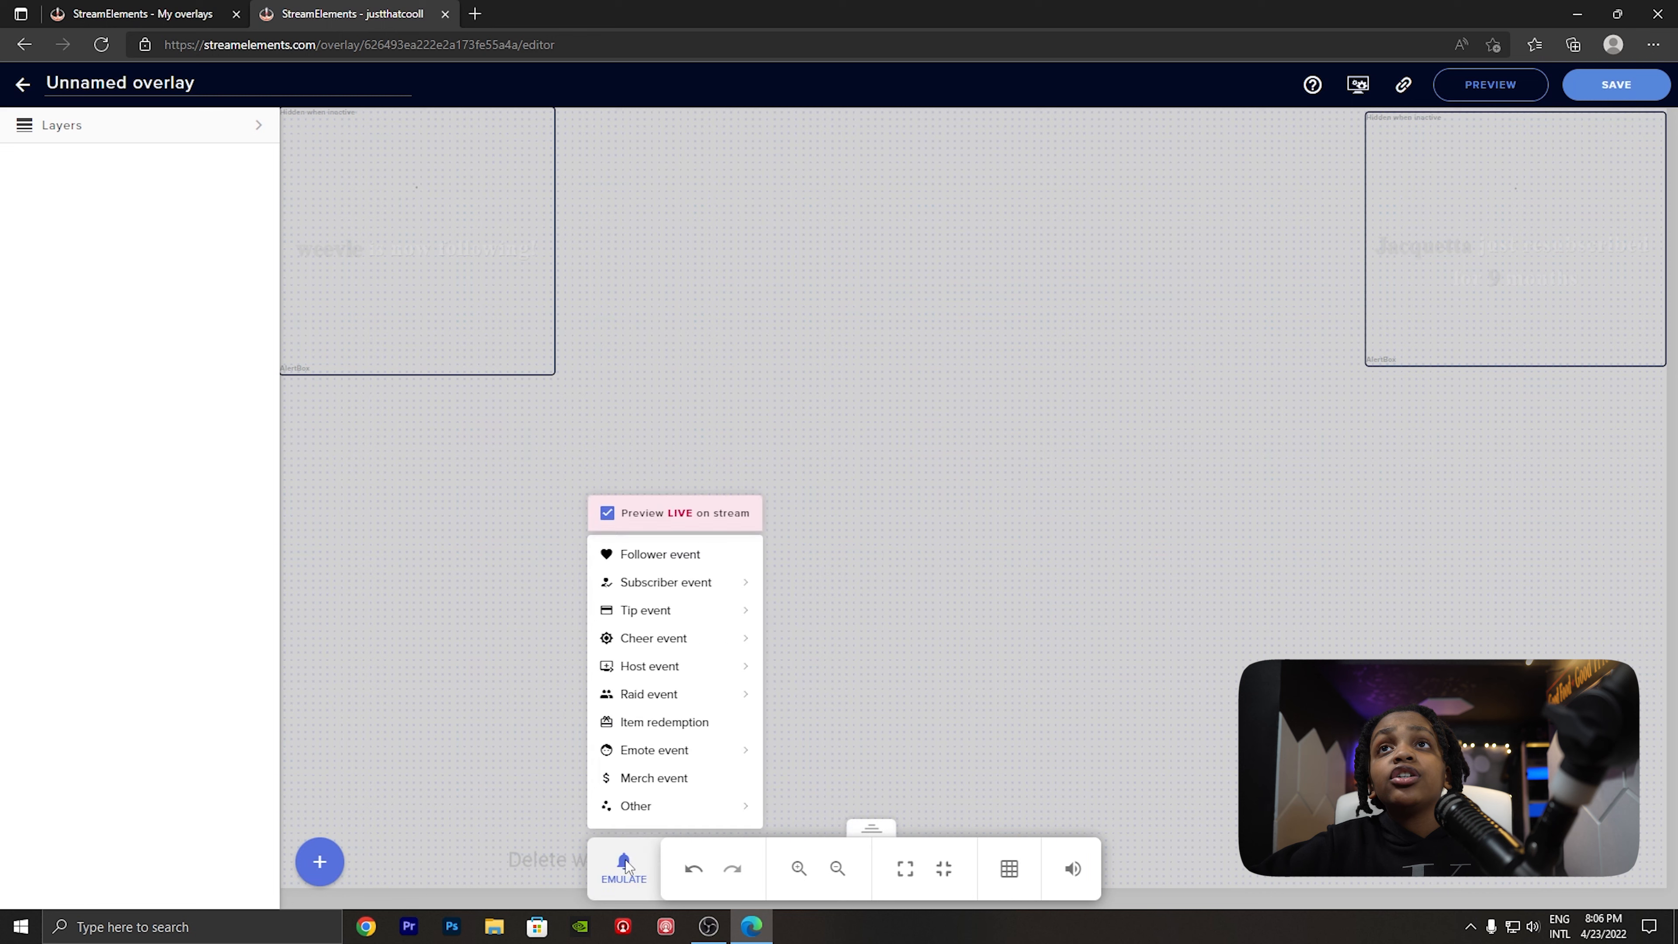
# - Add a Countdown widget near the centre of the canvas and set its duration to 16 minutes
pyautogui.click(317, 864)
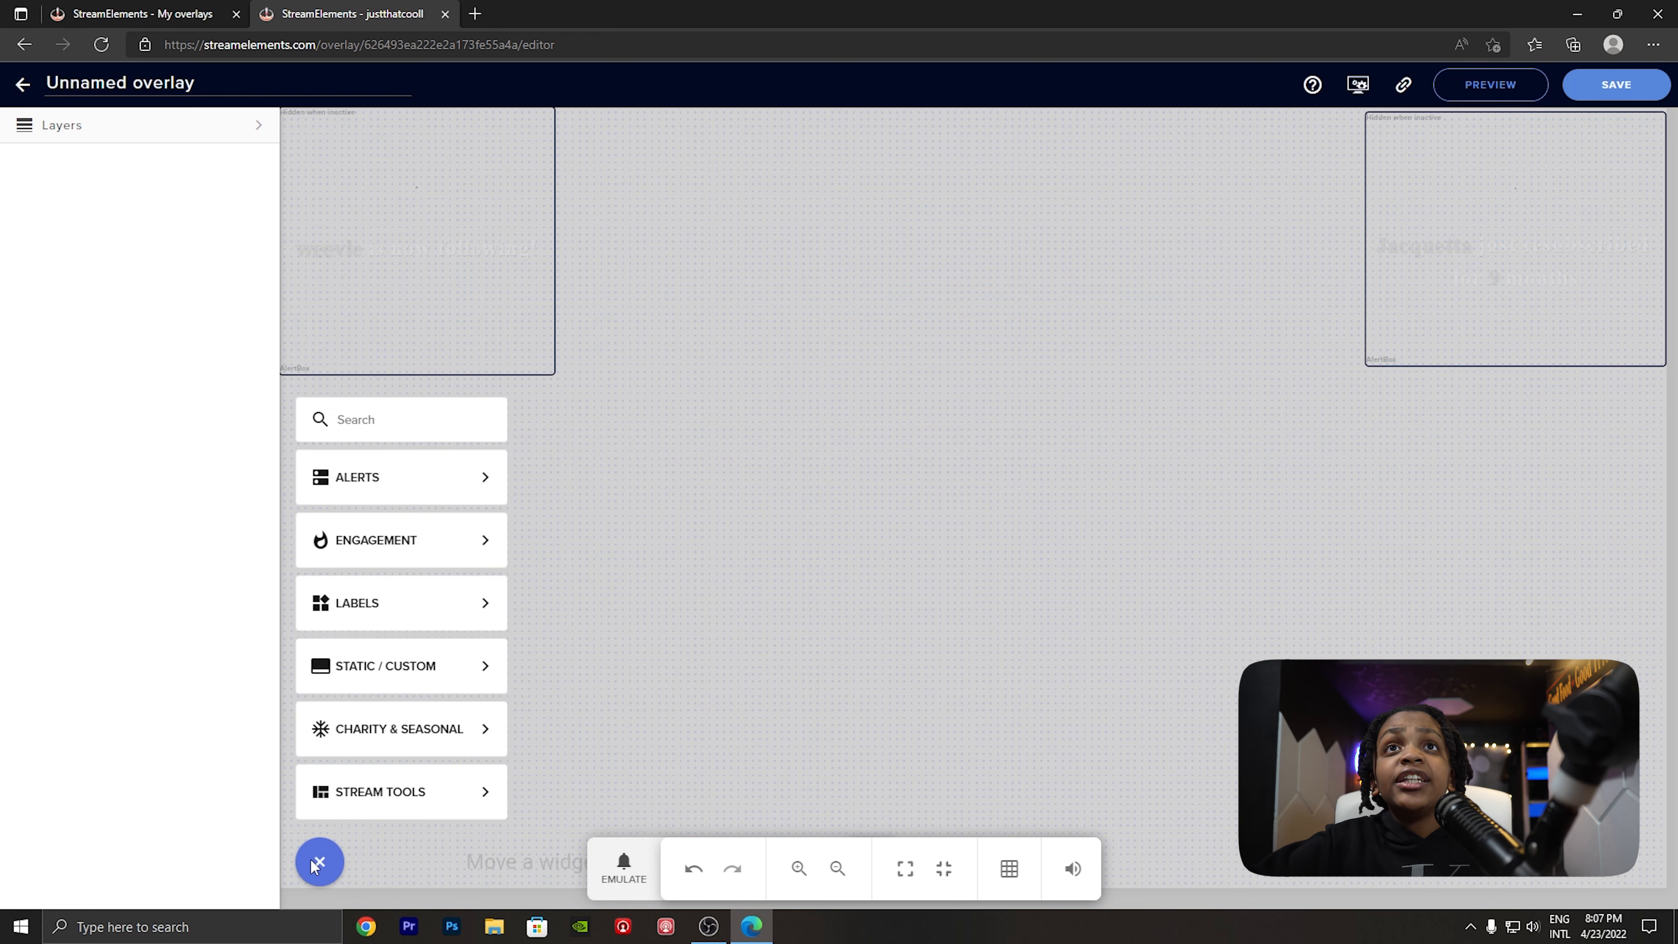
pyautogui.moveTo(451, 549)
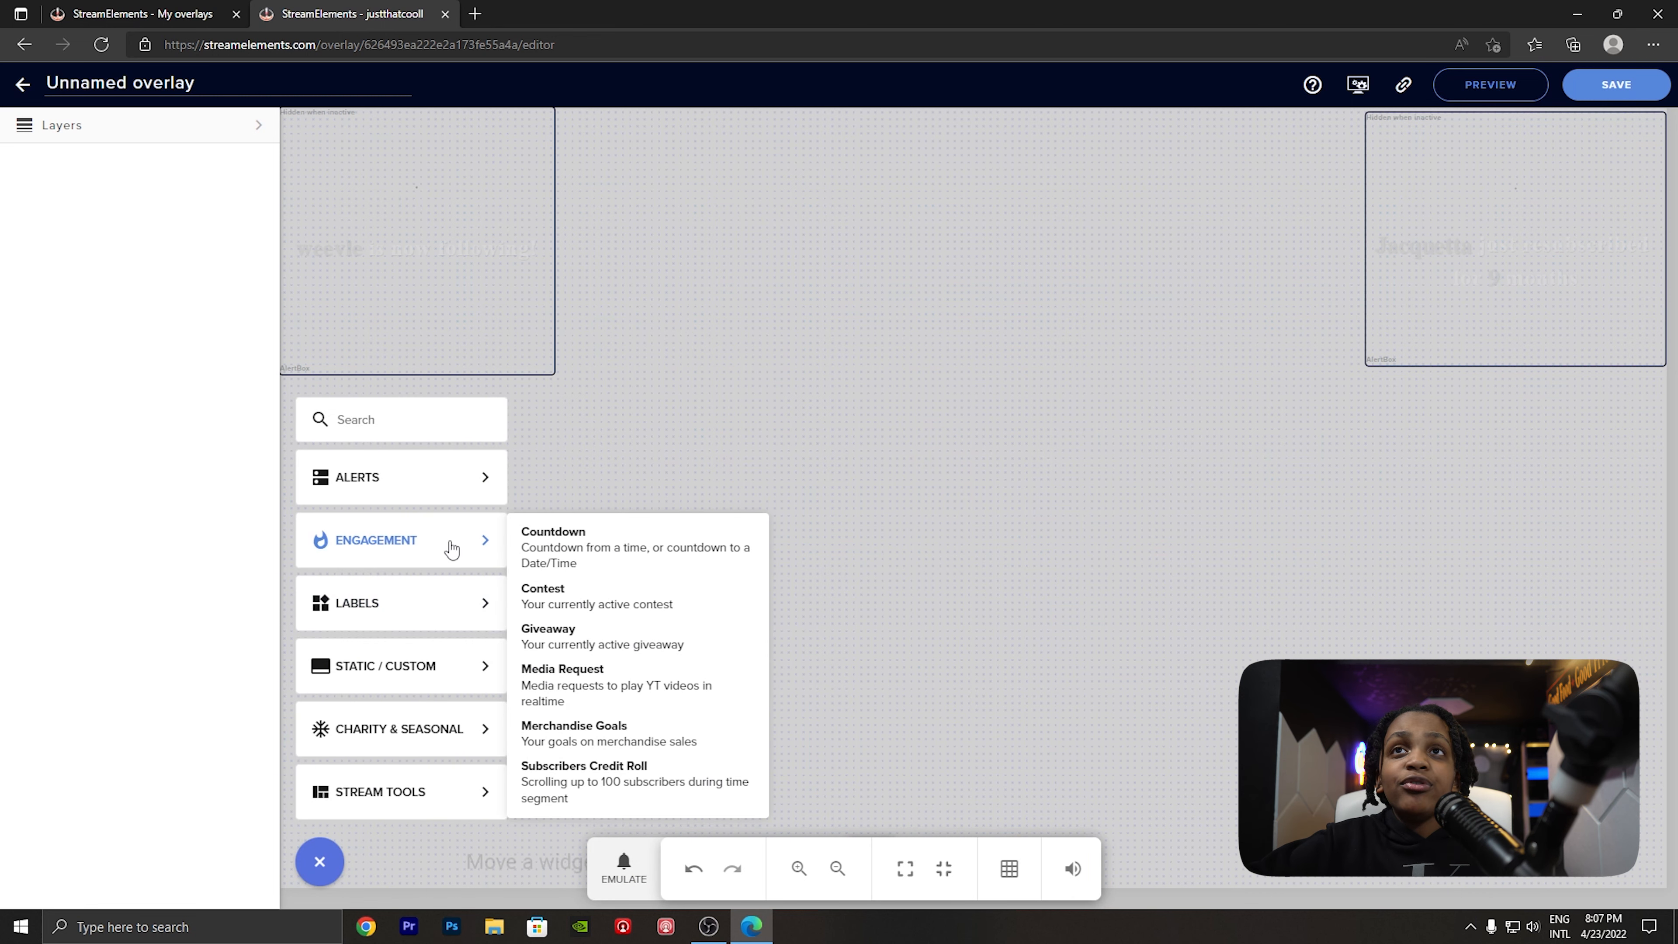
pyautogui.click(570, 573)
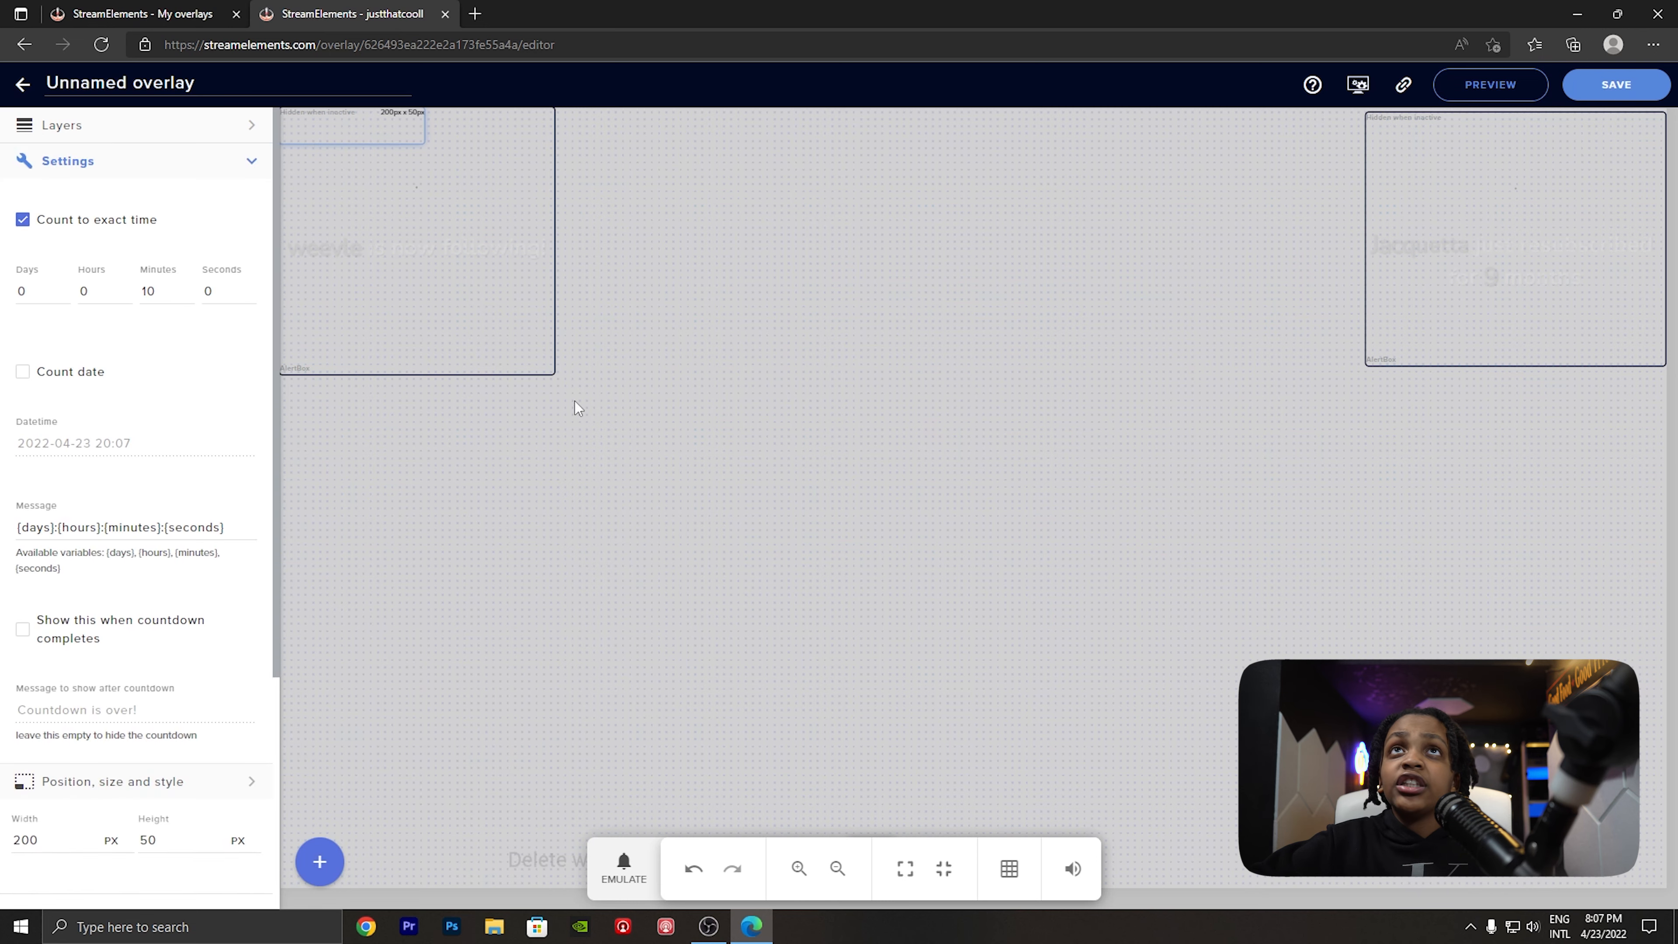
pyautogui.moveTo(415, 149); pyautogui.dragTo(976, 515)
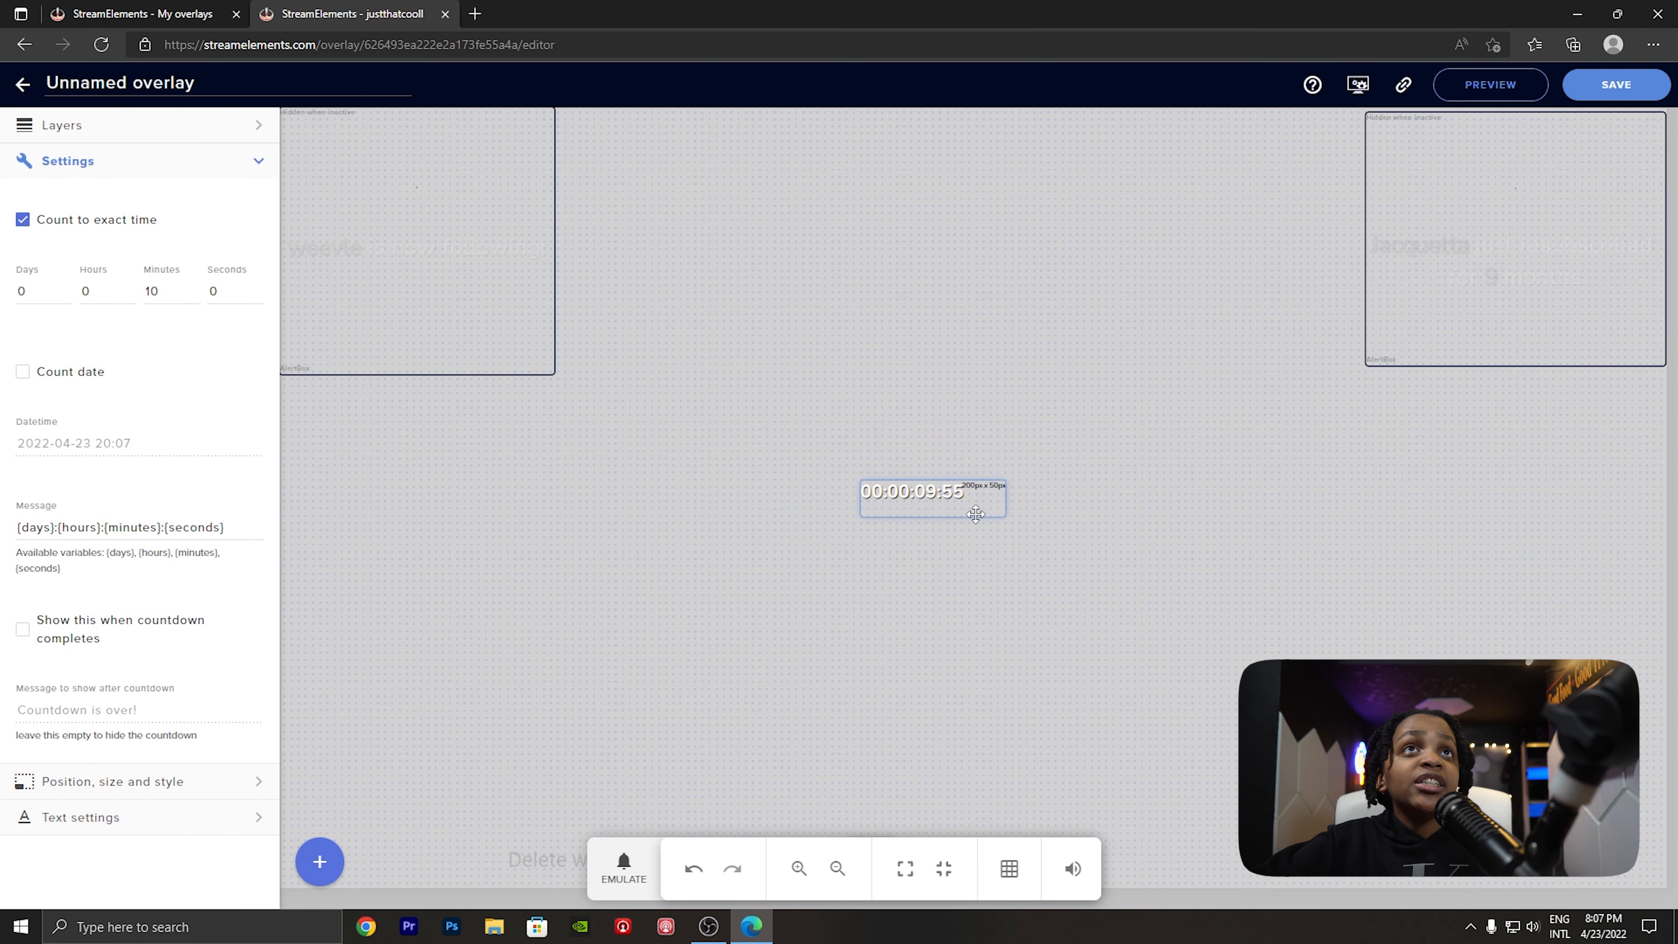
pyautogui.click(168, 294)
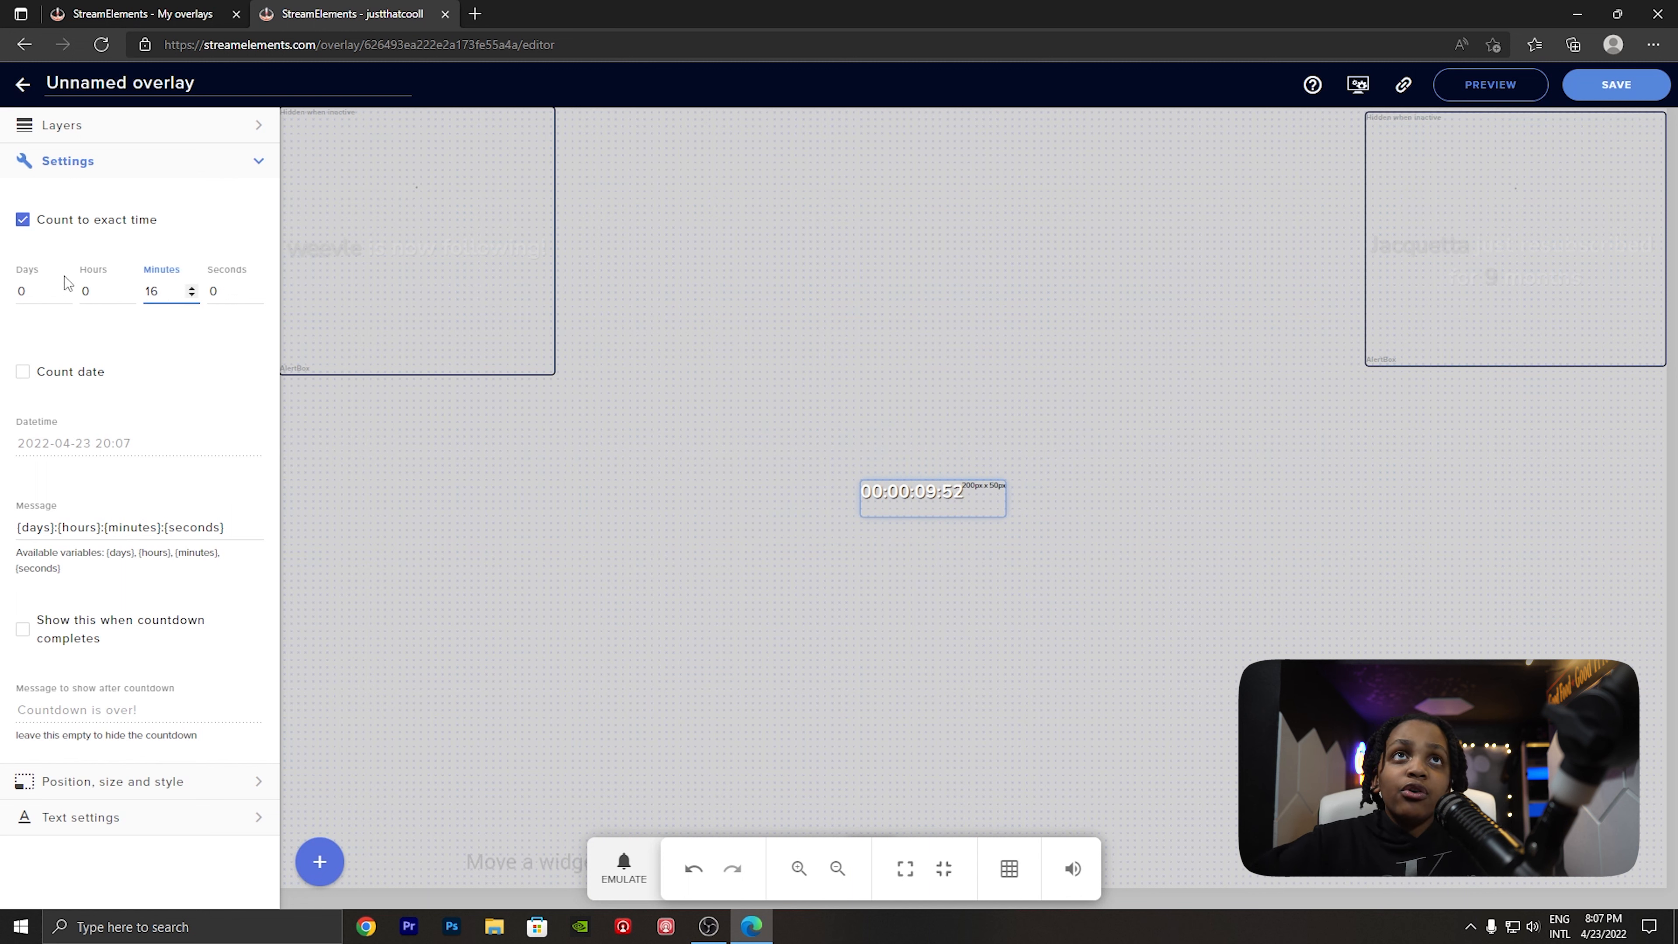
pyautogui.click(78, 224)
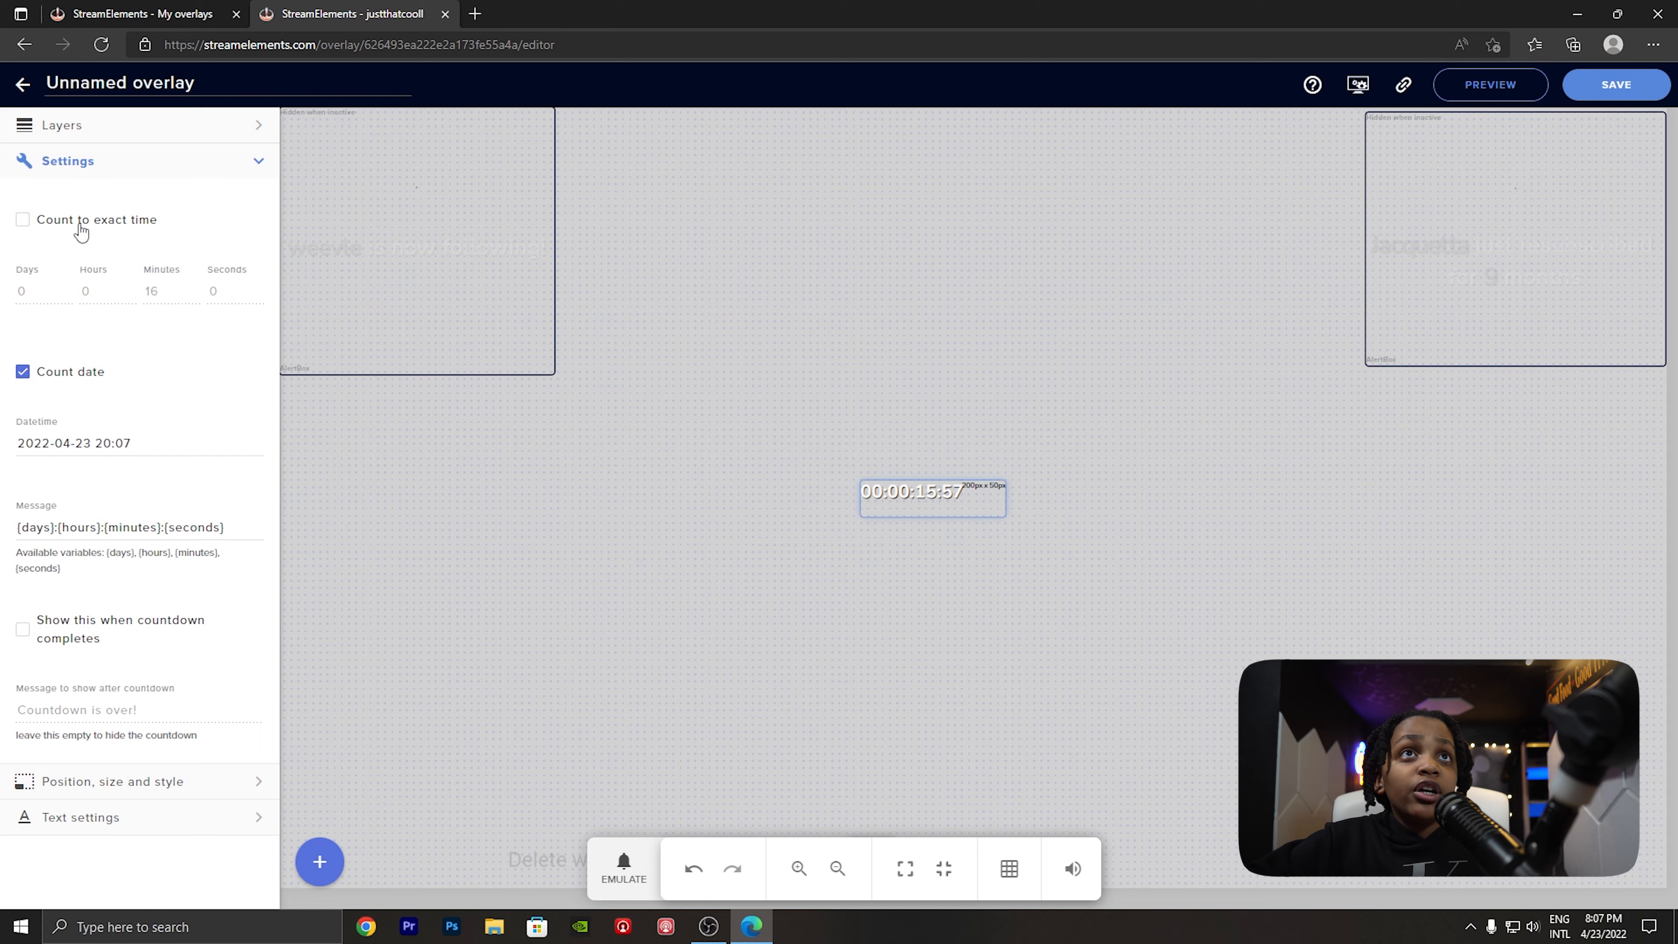
pyautogui.click(140, 445)
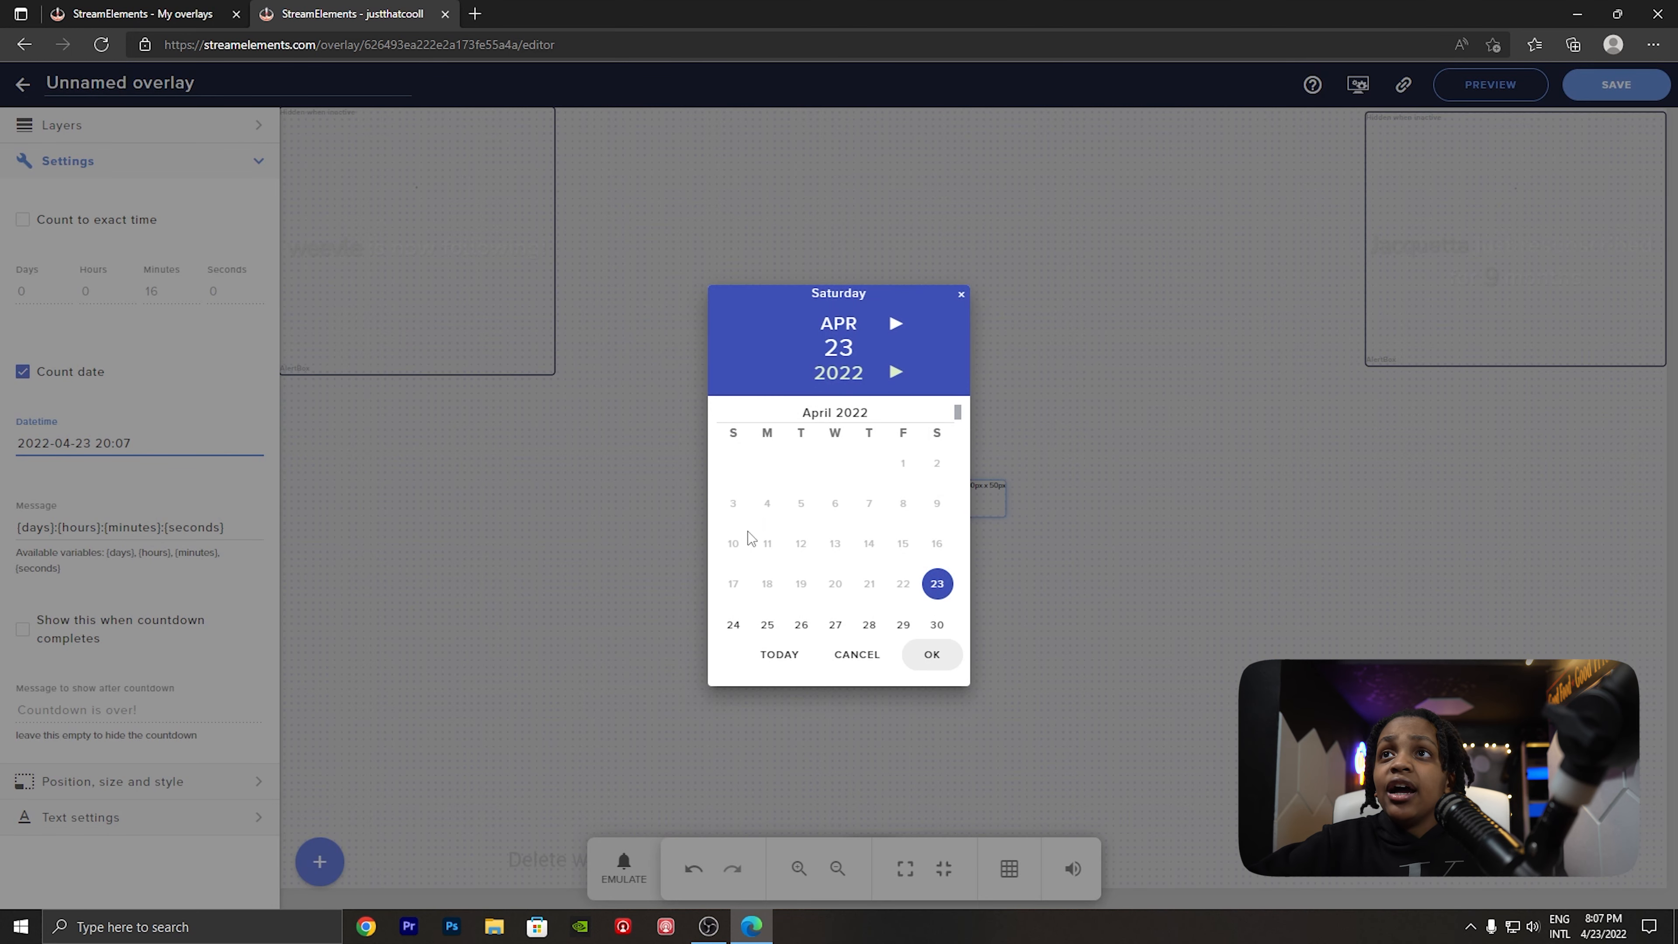
pyautogui.click(766, 625)
pyautogui.click(933, 654)
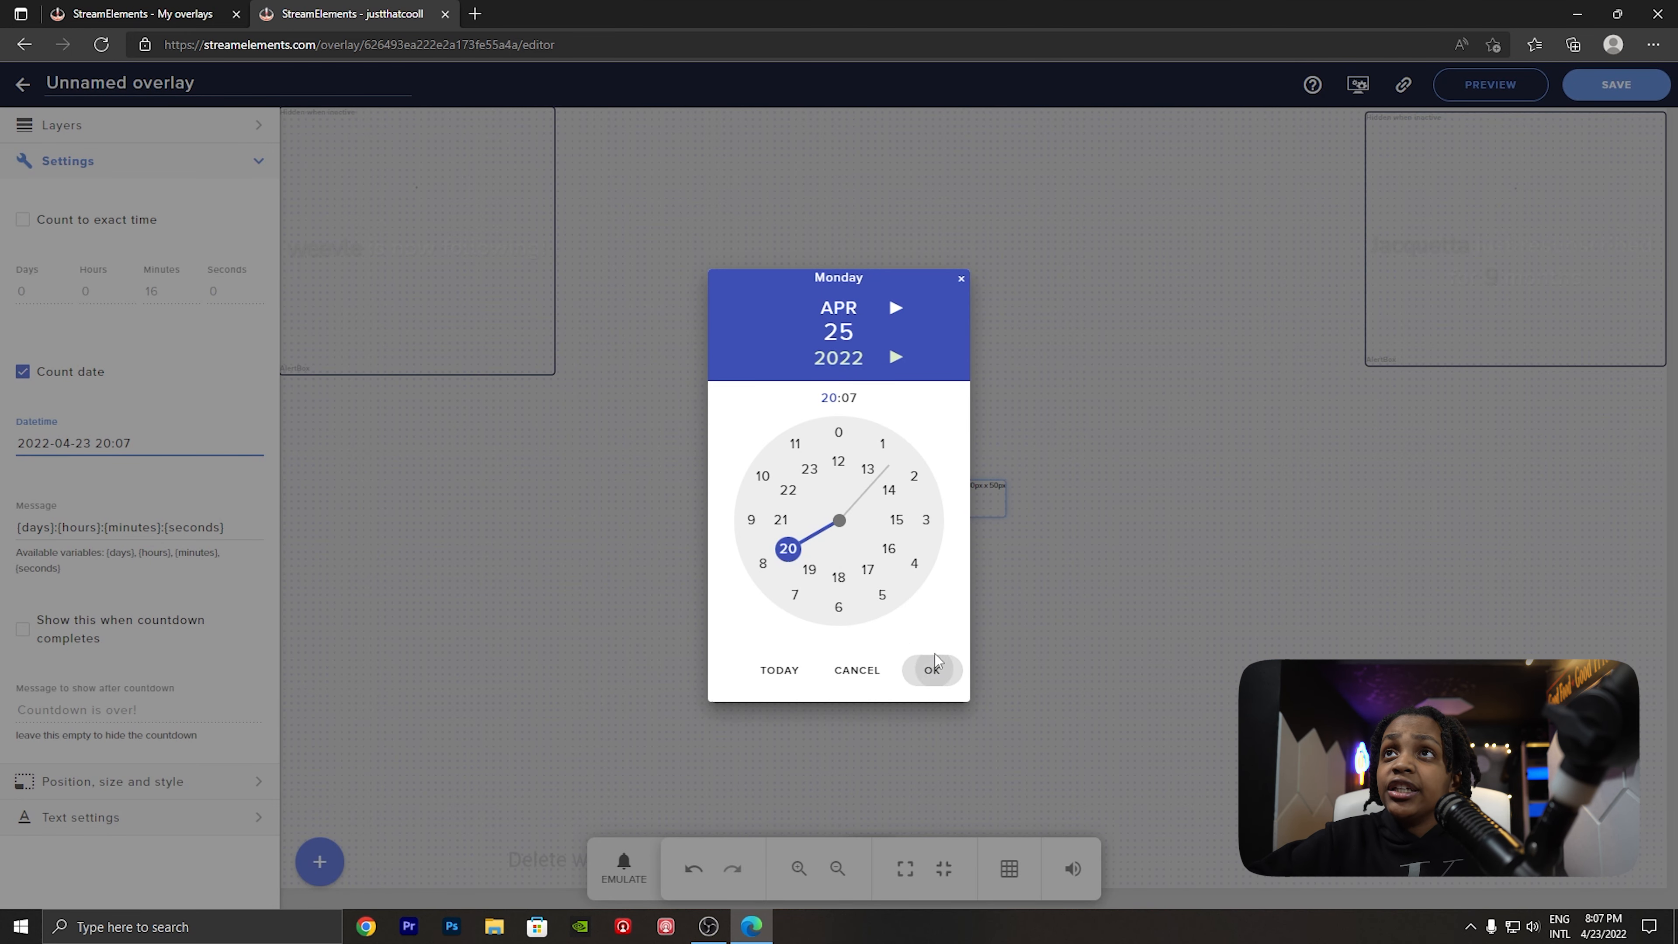
pyautogui.moveTo(790, 551); pyautogui.dragTo(907, 567)
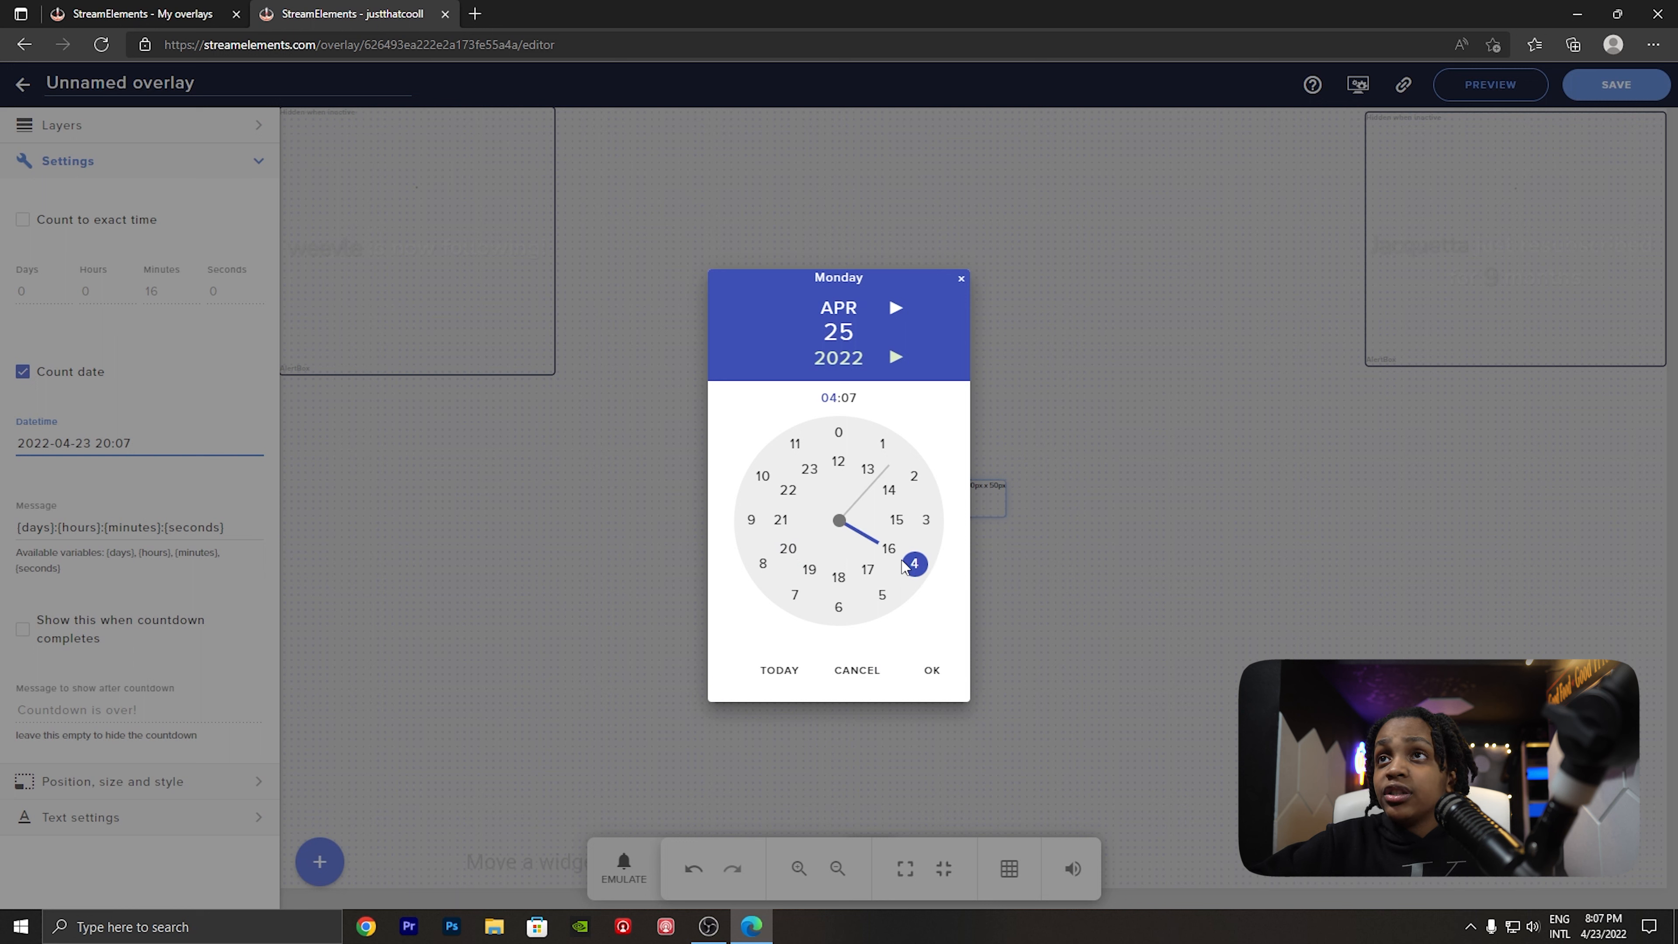
pyautogui.click(893, 456)
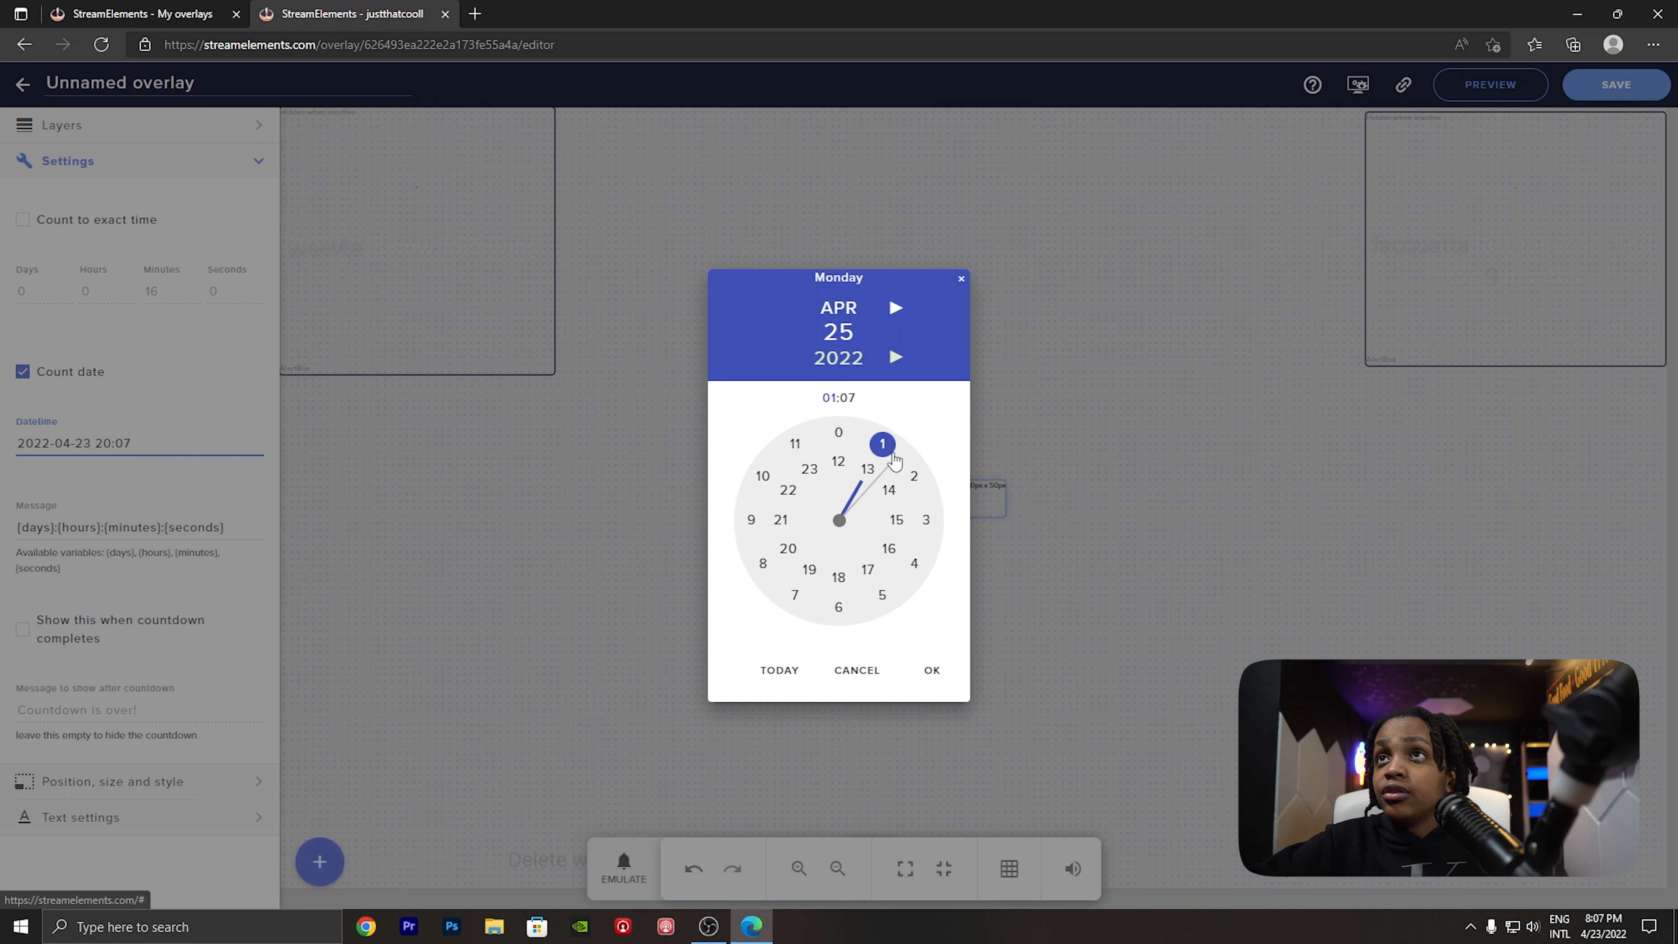
pyautogui.click(931, 670)
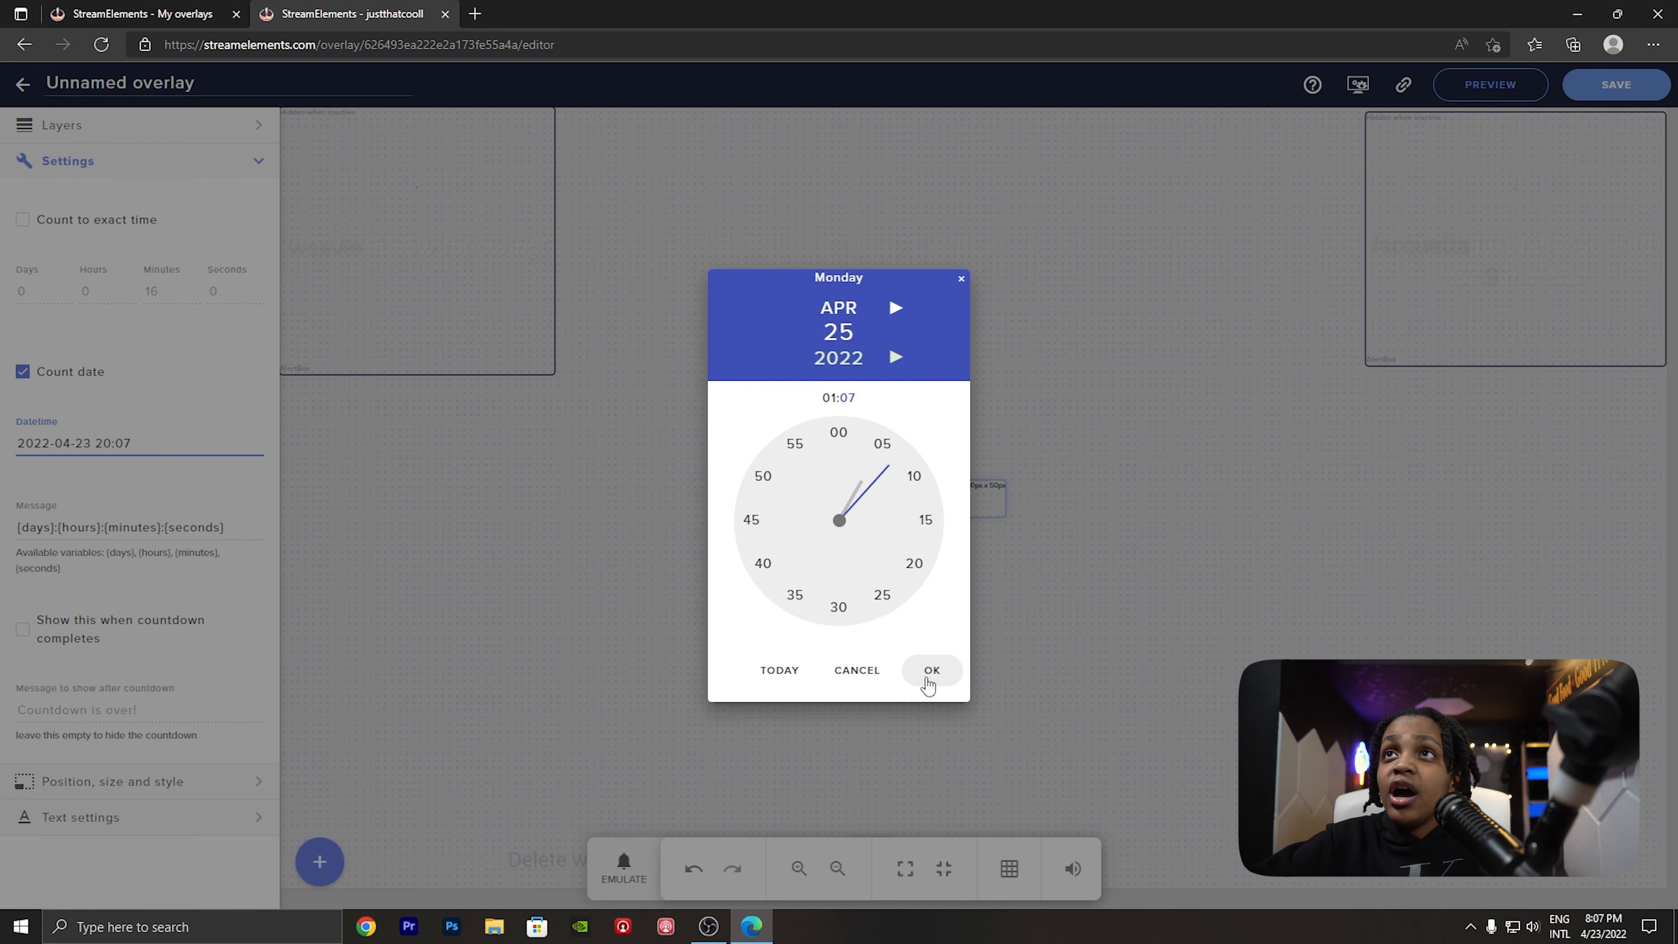
pyautogui.moveTo(900, 471); pyautogui.dragTo(911, 586)
pyautogui.click(922, 677)
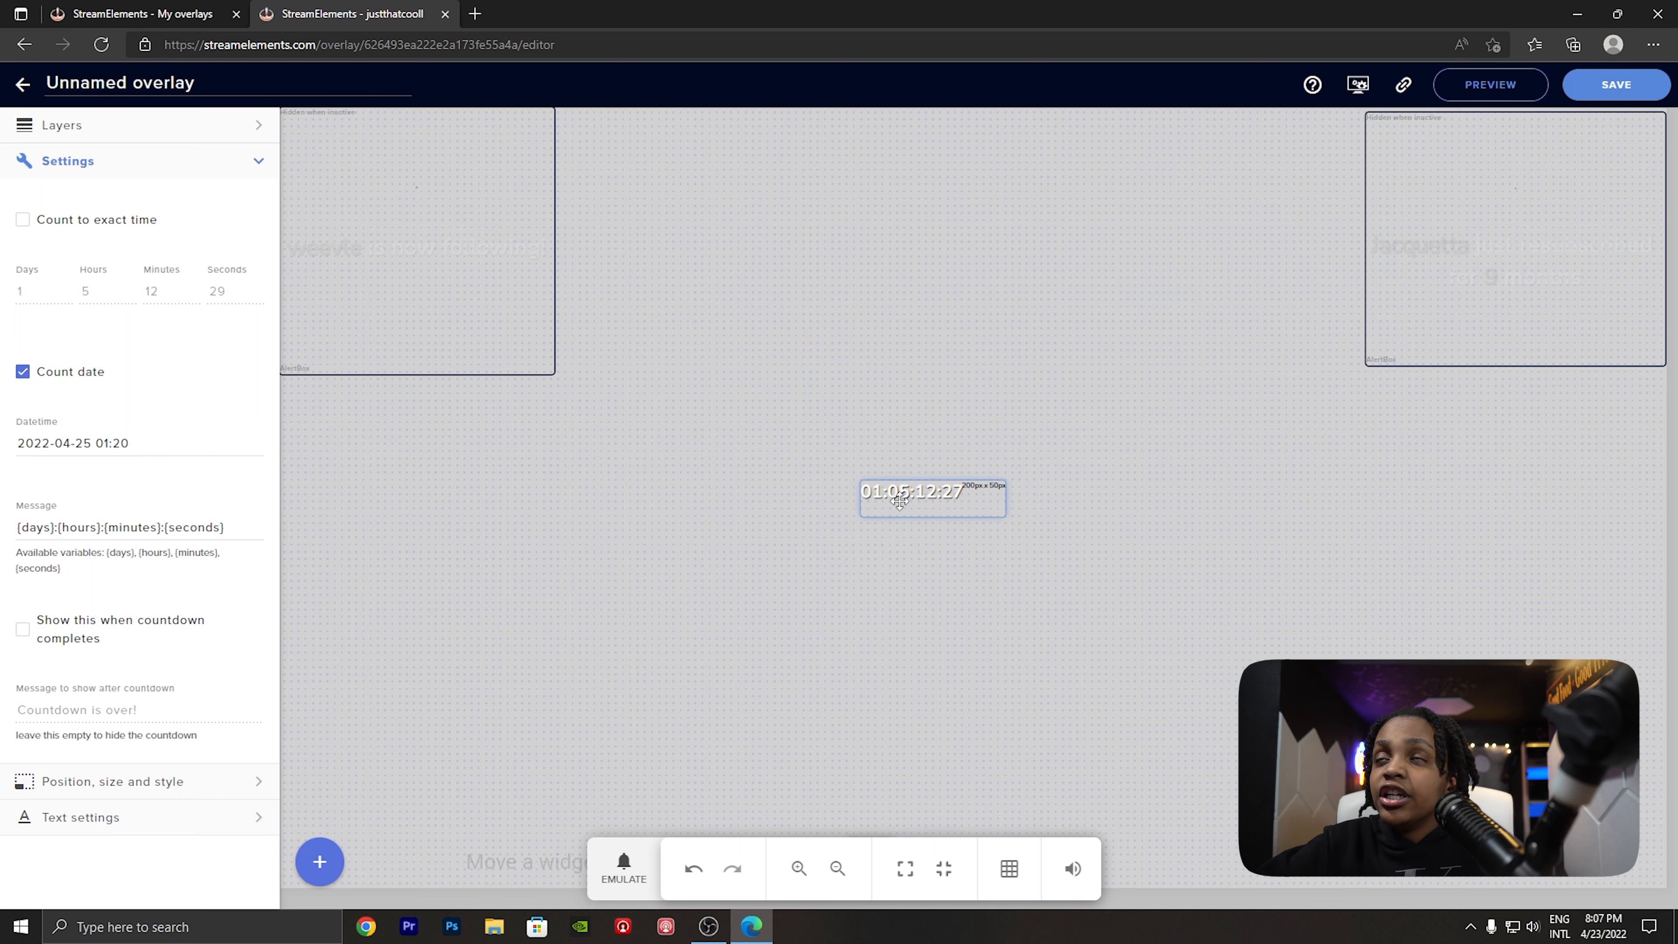
pyautogui.moveTo(900, 500); pyautogui.dragTo(898, 500)
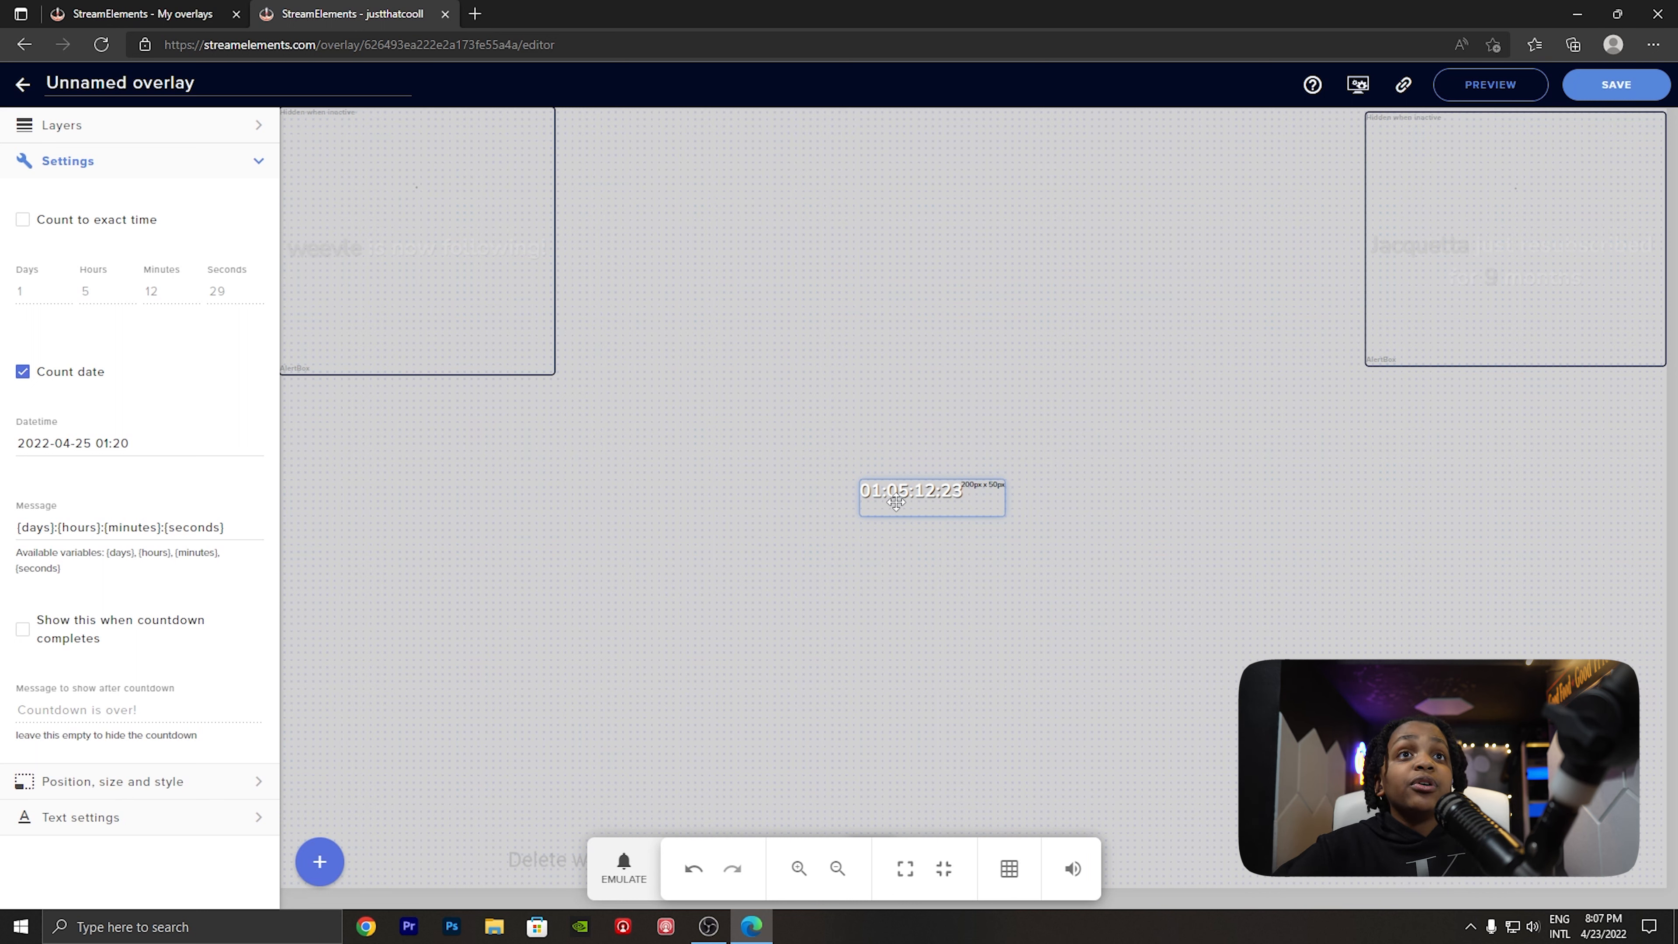
# - Change the countdown message format to {hours}:{seconds}:{minutes}:{seconds}
pyautogui.doubleClick(35, 531)
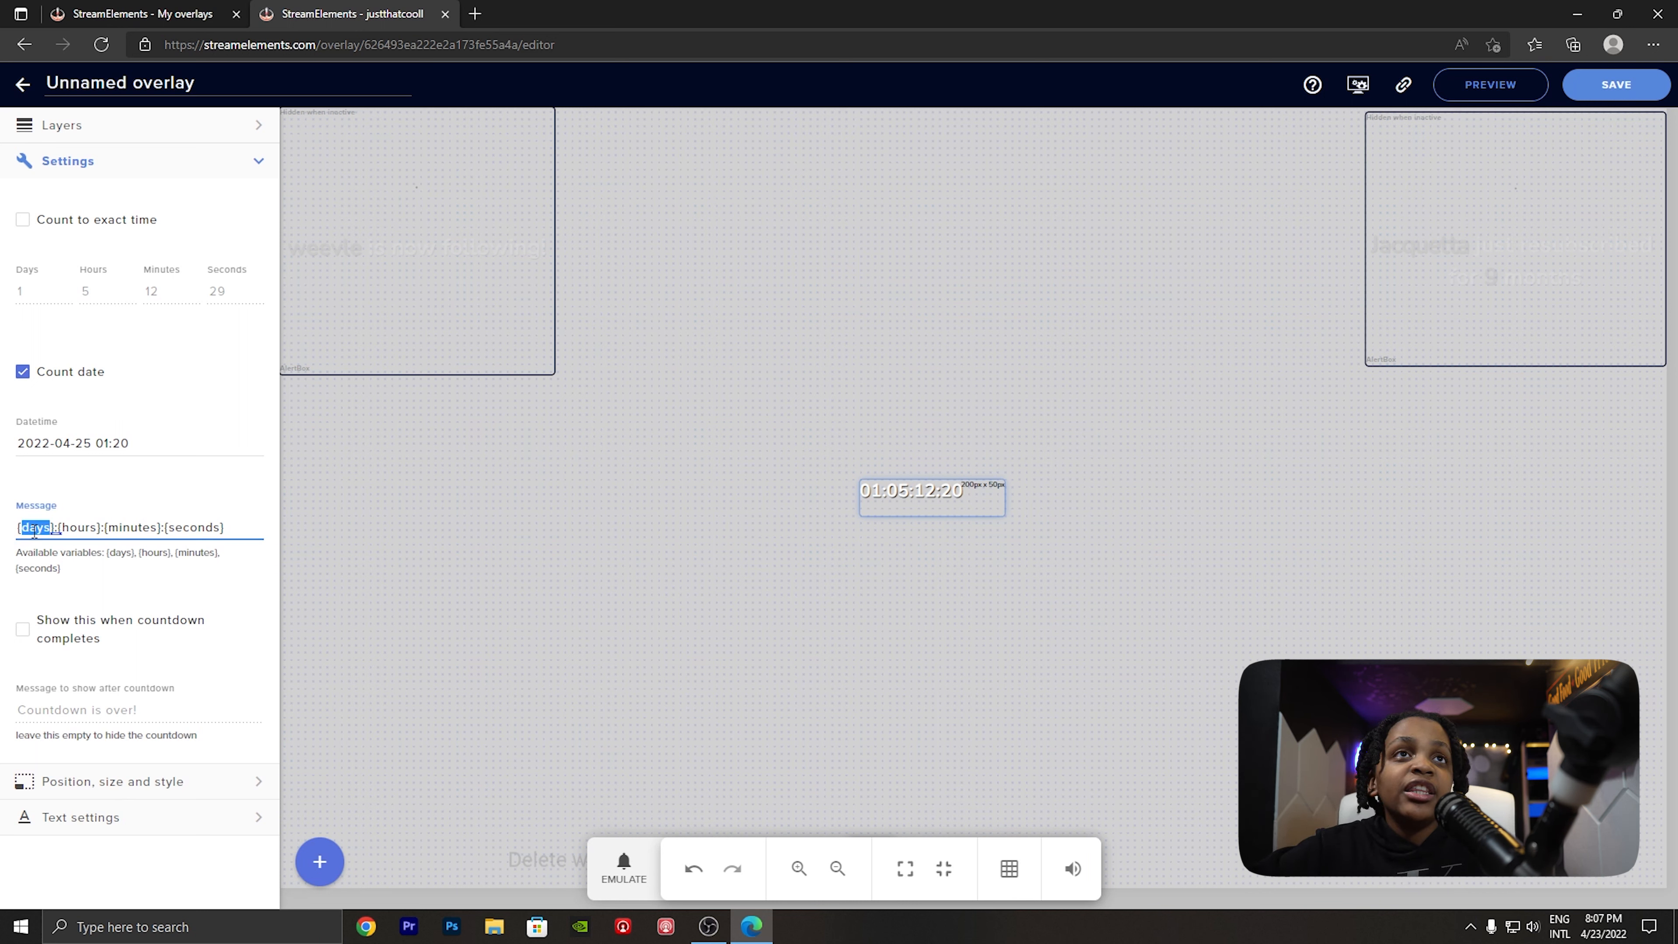
pyautogui.write('hours')
pyautogui.doubleClick(91, 529)
pyautogui.write('seconds')
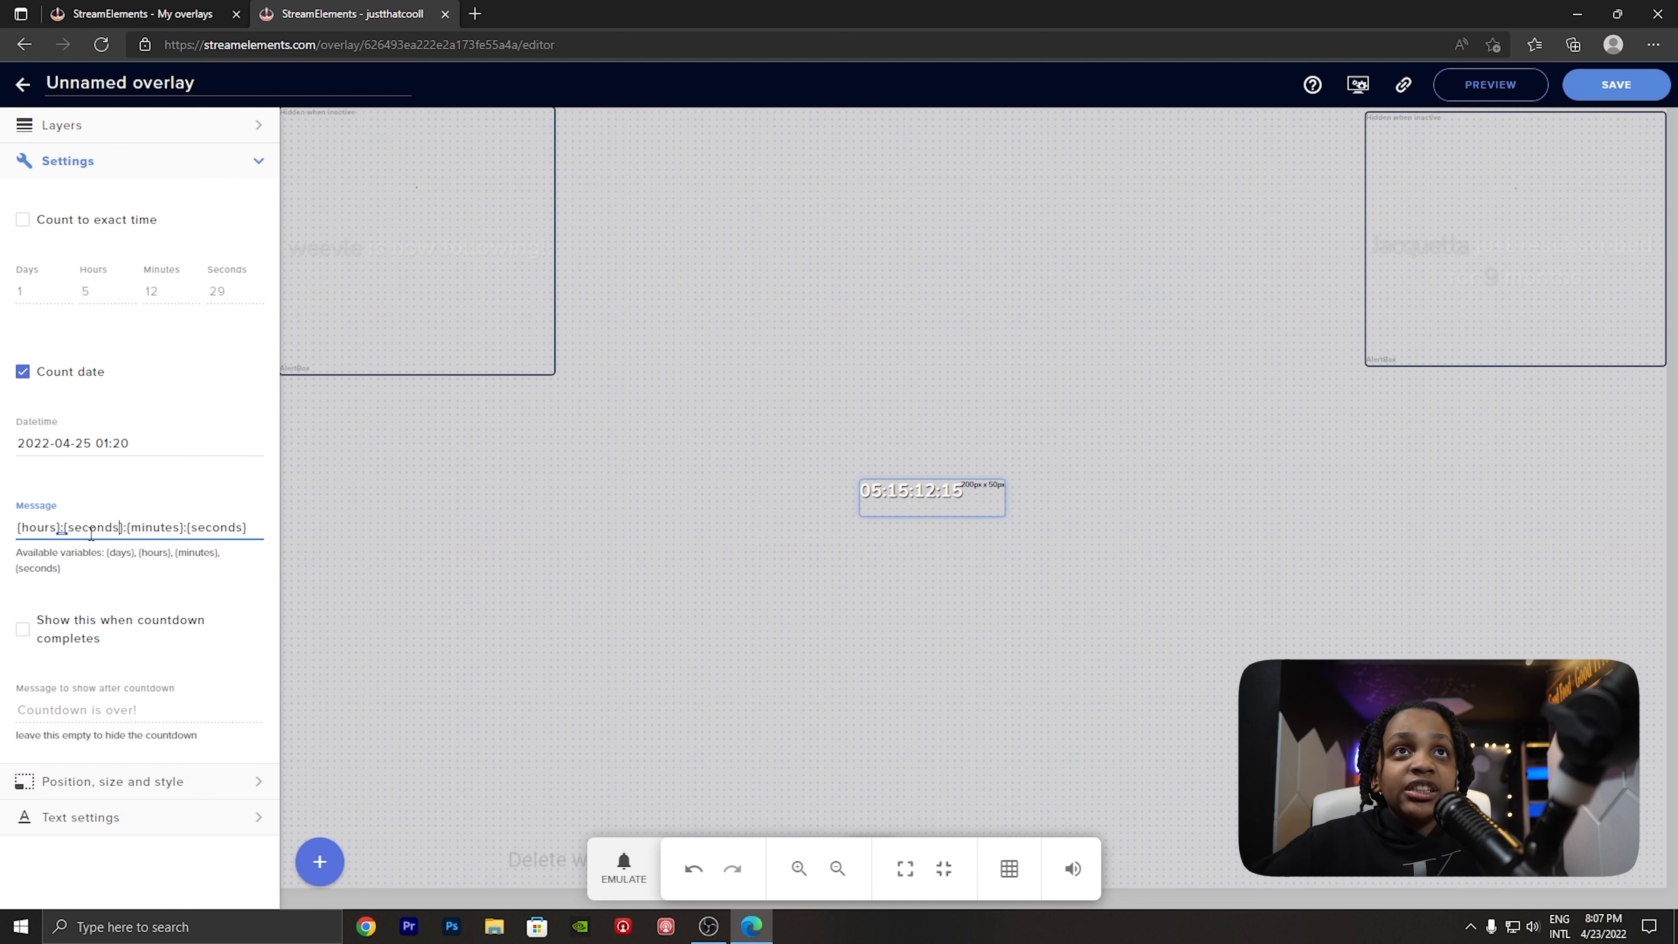
# - Delete the Countdown widget from the overlay canvas
pyautogui.click(245, 572)
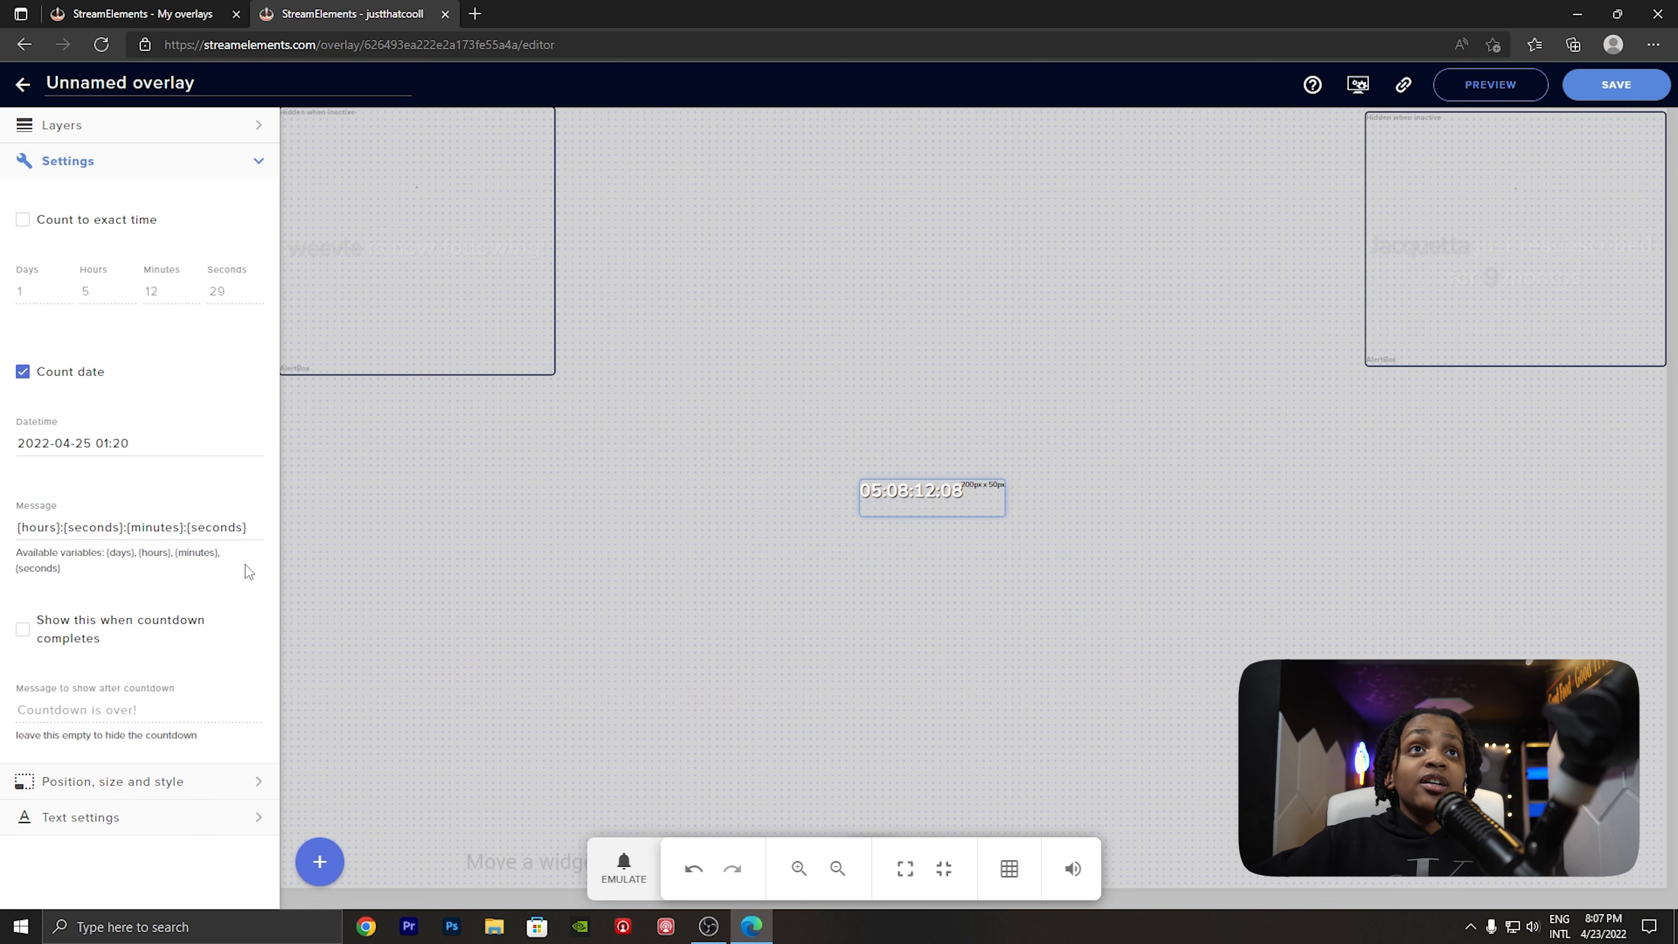
pyautogui.click(859, 562)
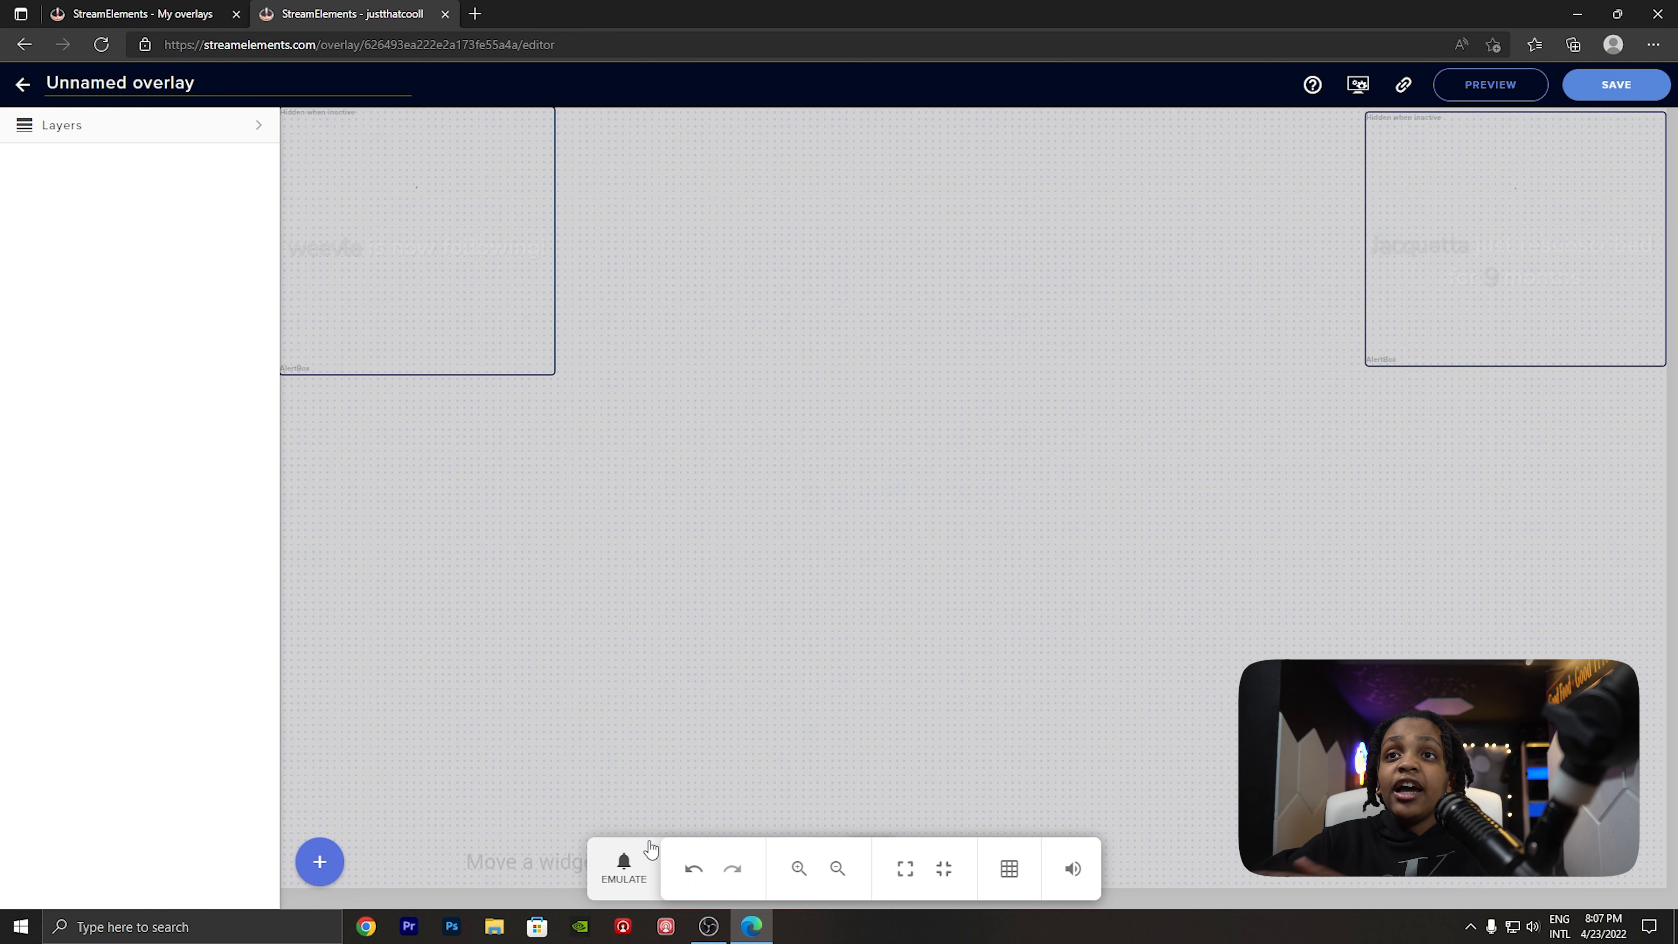
pyautogui.click(634, 859)
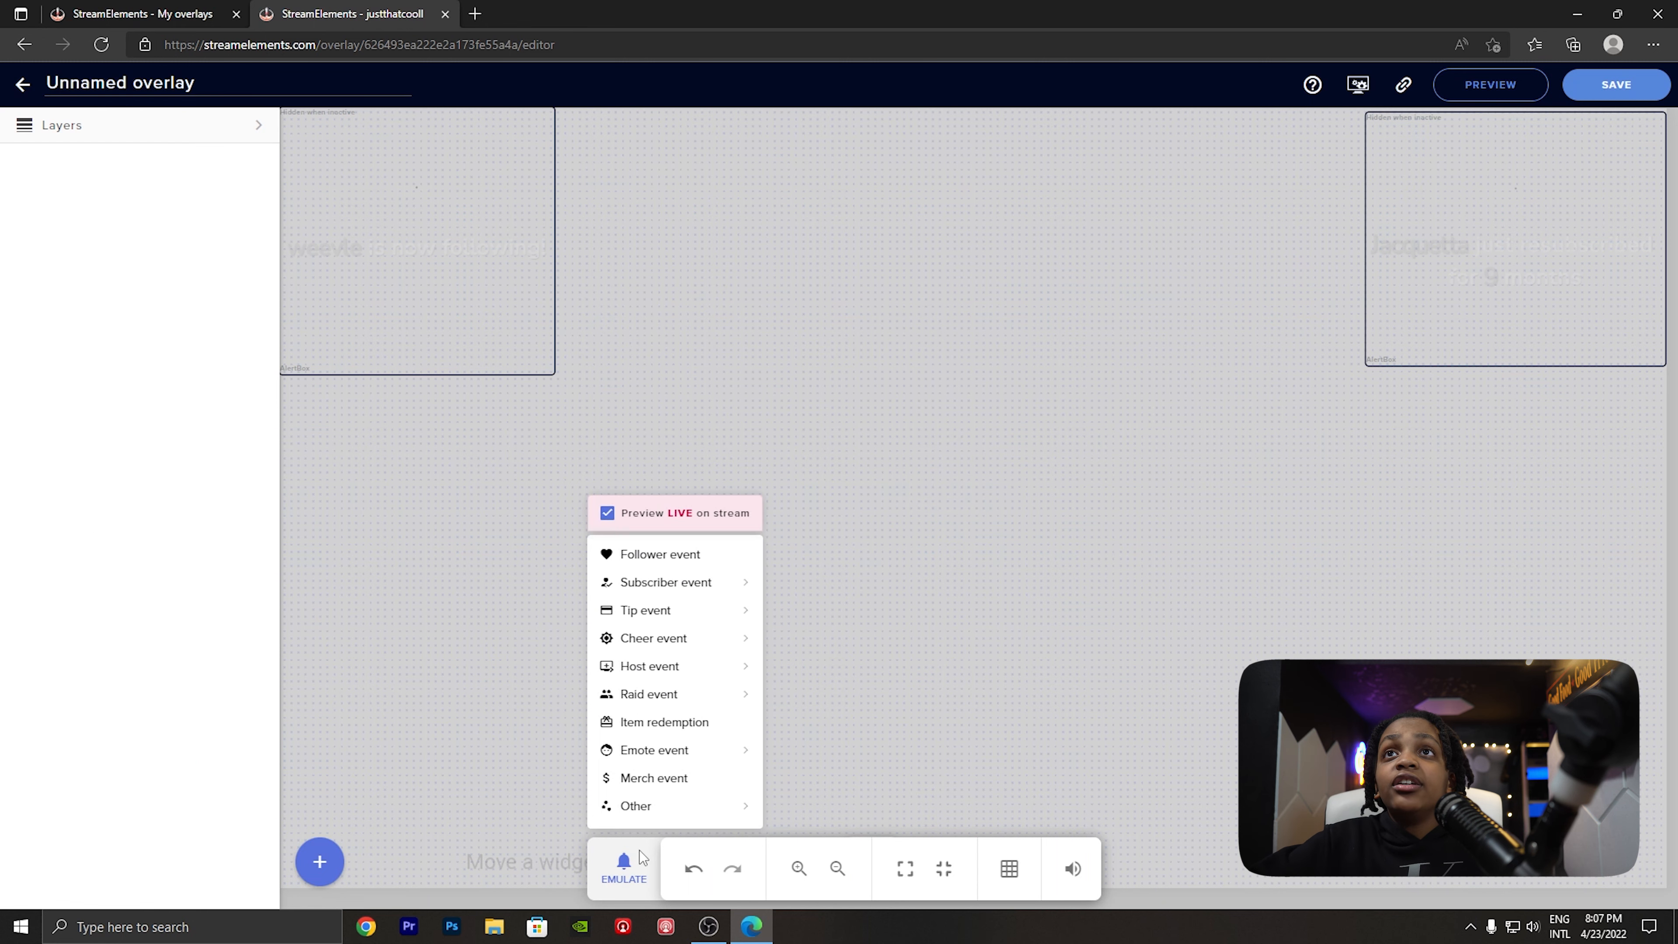
# - Examine the widgets available in the Engagement, Labels, Static / Custom, and Charity & Seasonal categories
pyautogui.click(322, 876)
pyautogui.moveTo(385, 549)
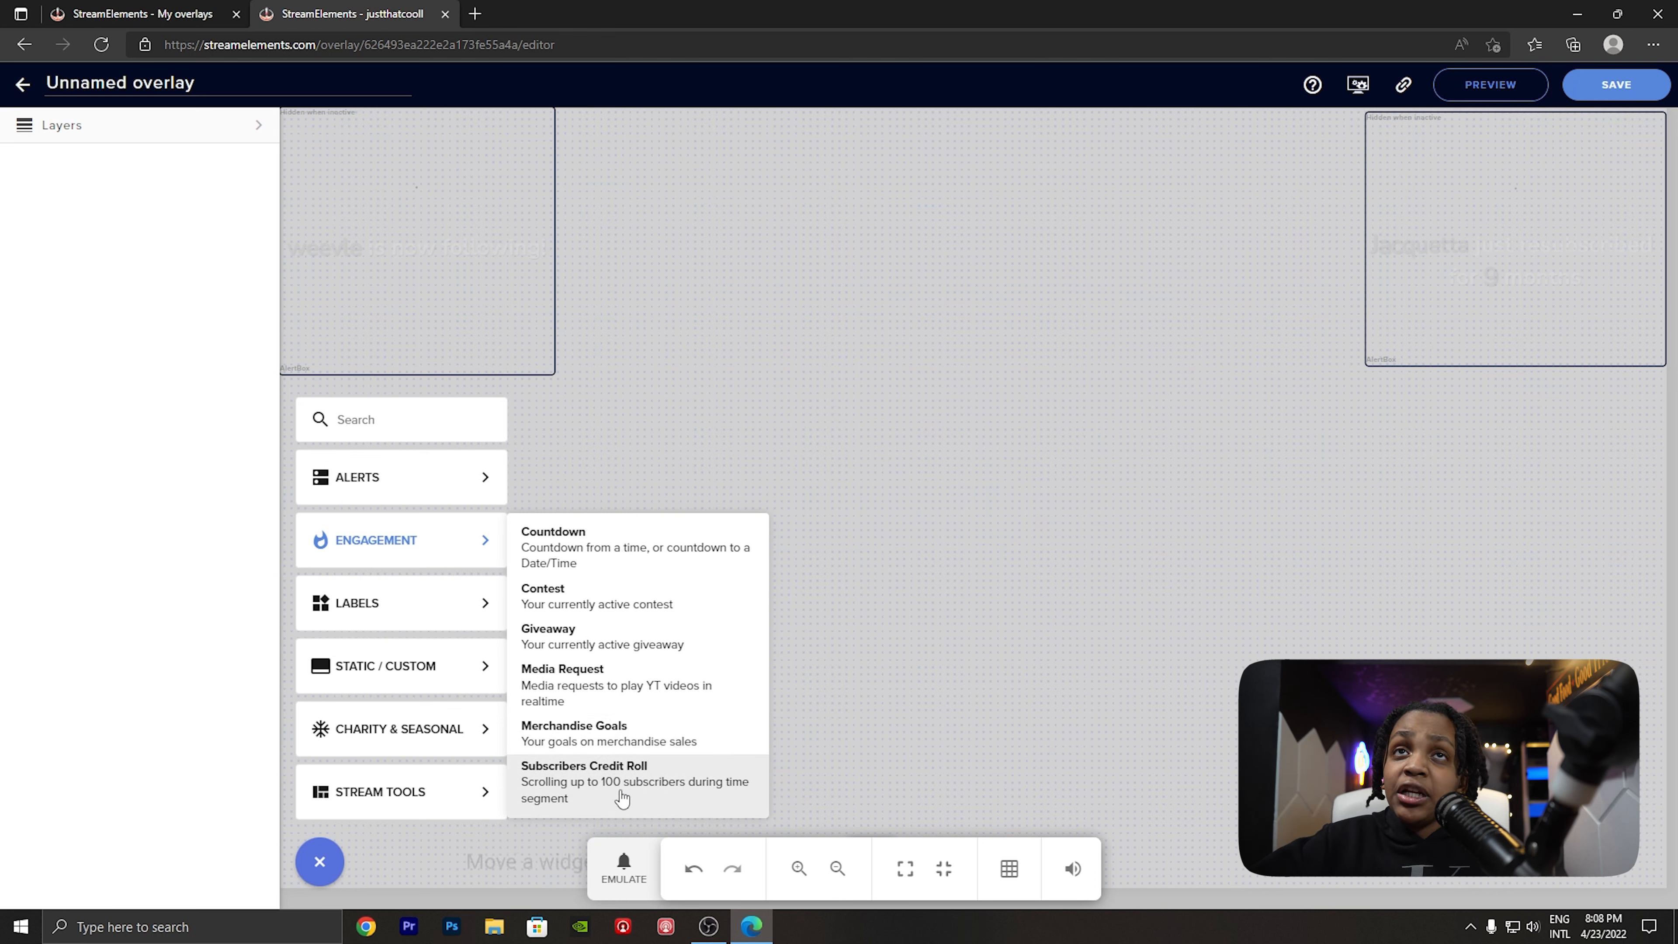
pyautogui.moveTo(431, 622)
pyautogui.moveTo(519, 607)
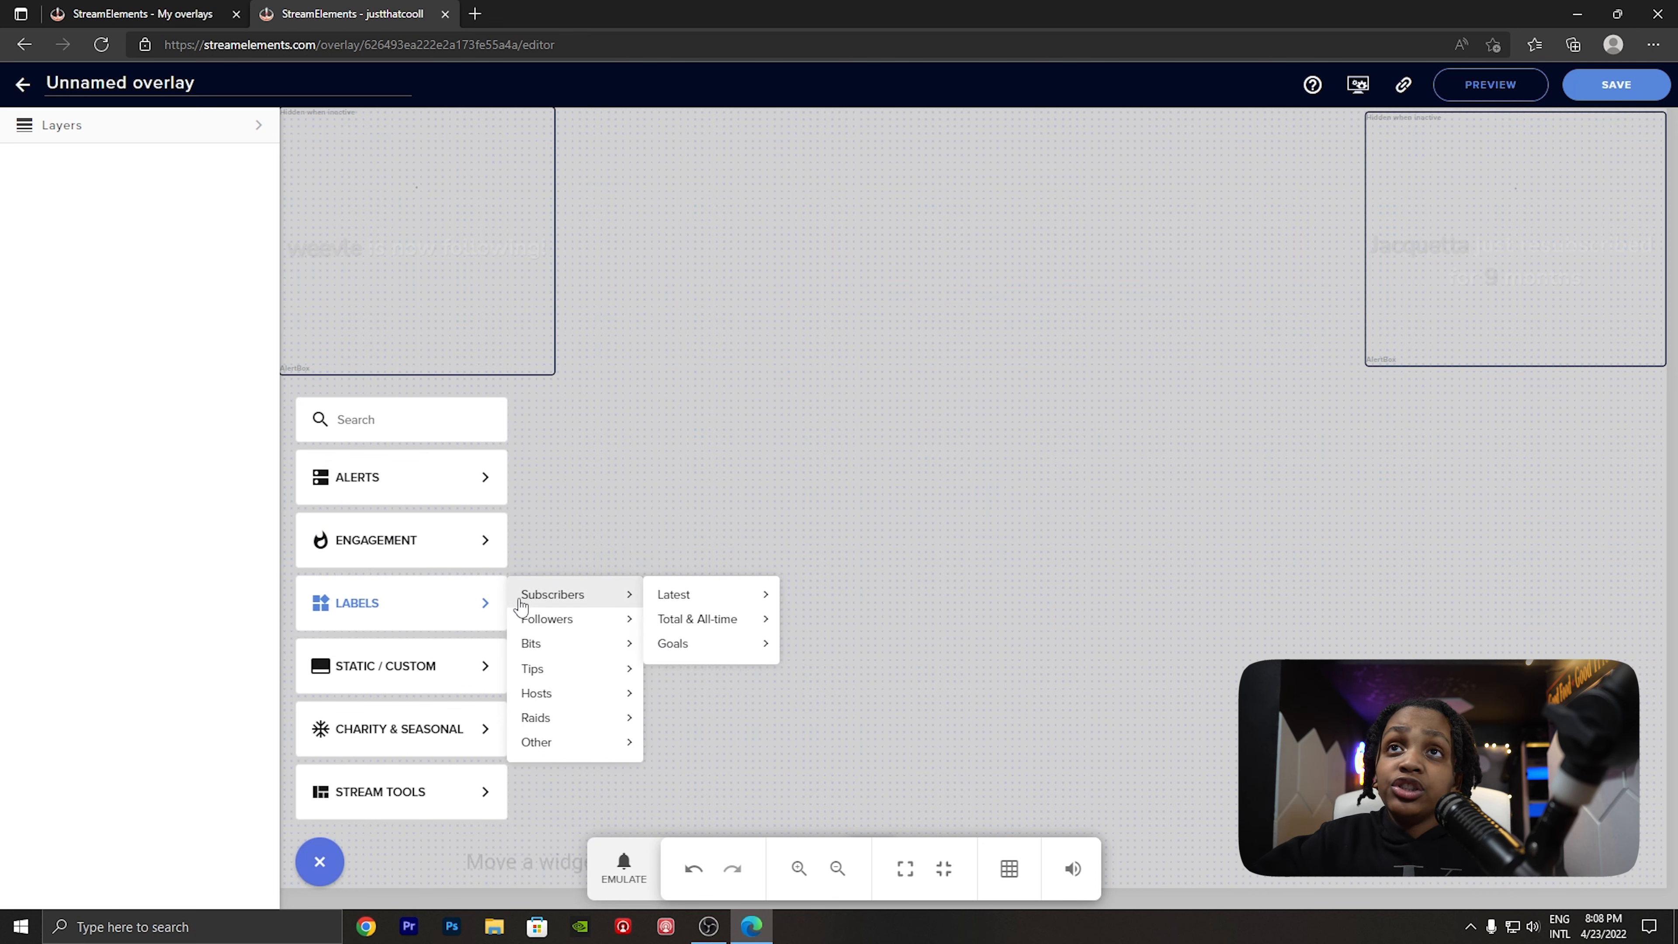
pyautogui.moveTo(672, 595)
pyautogui.moveTo(572, 626)
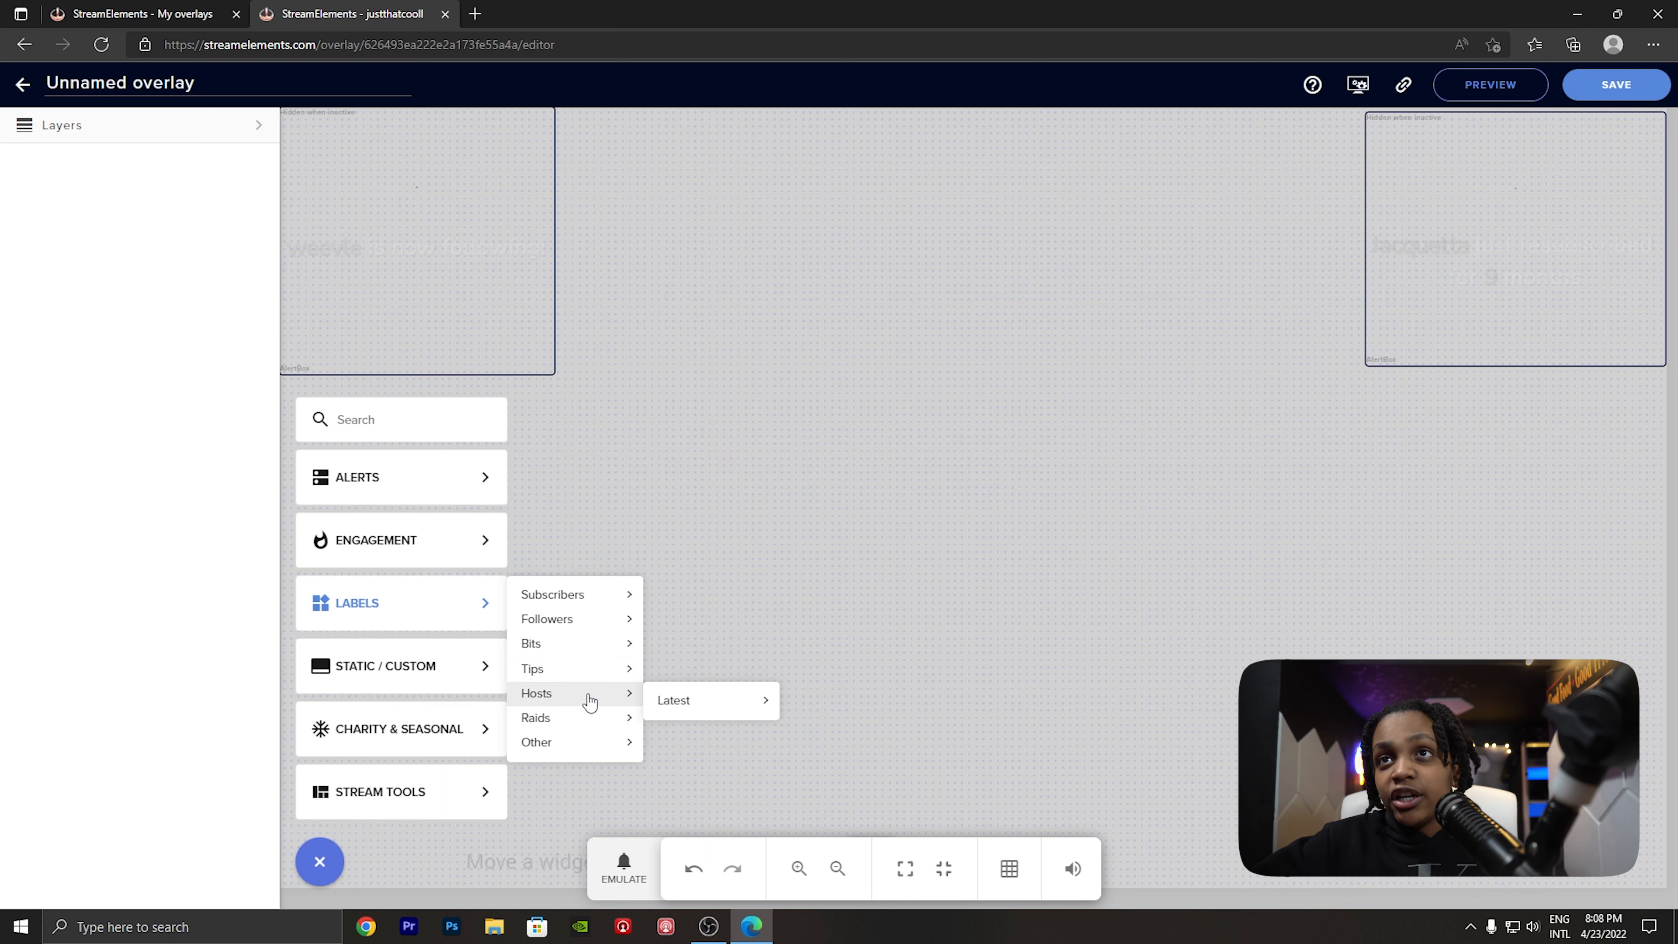
pyautogui.click(320, 866)
pyautogui.click(320, 866)
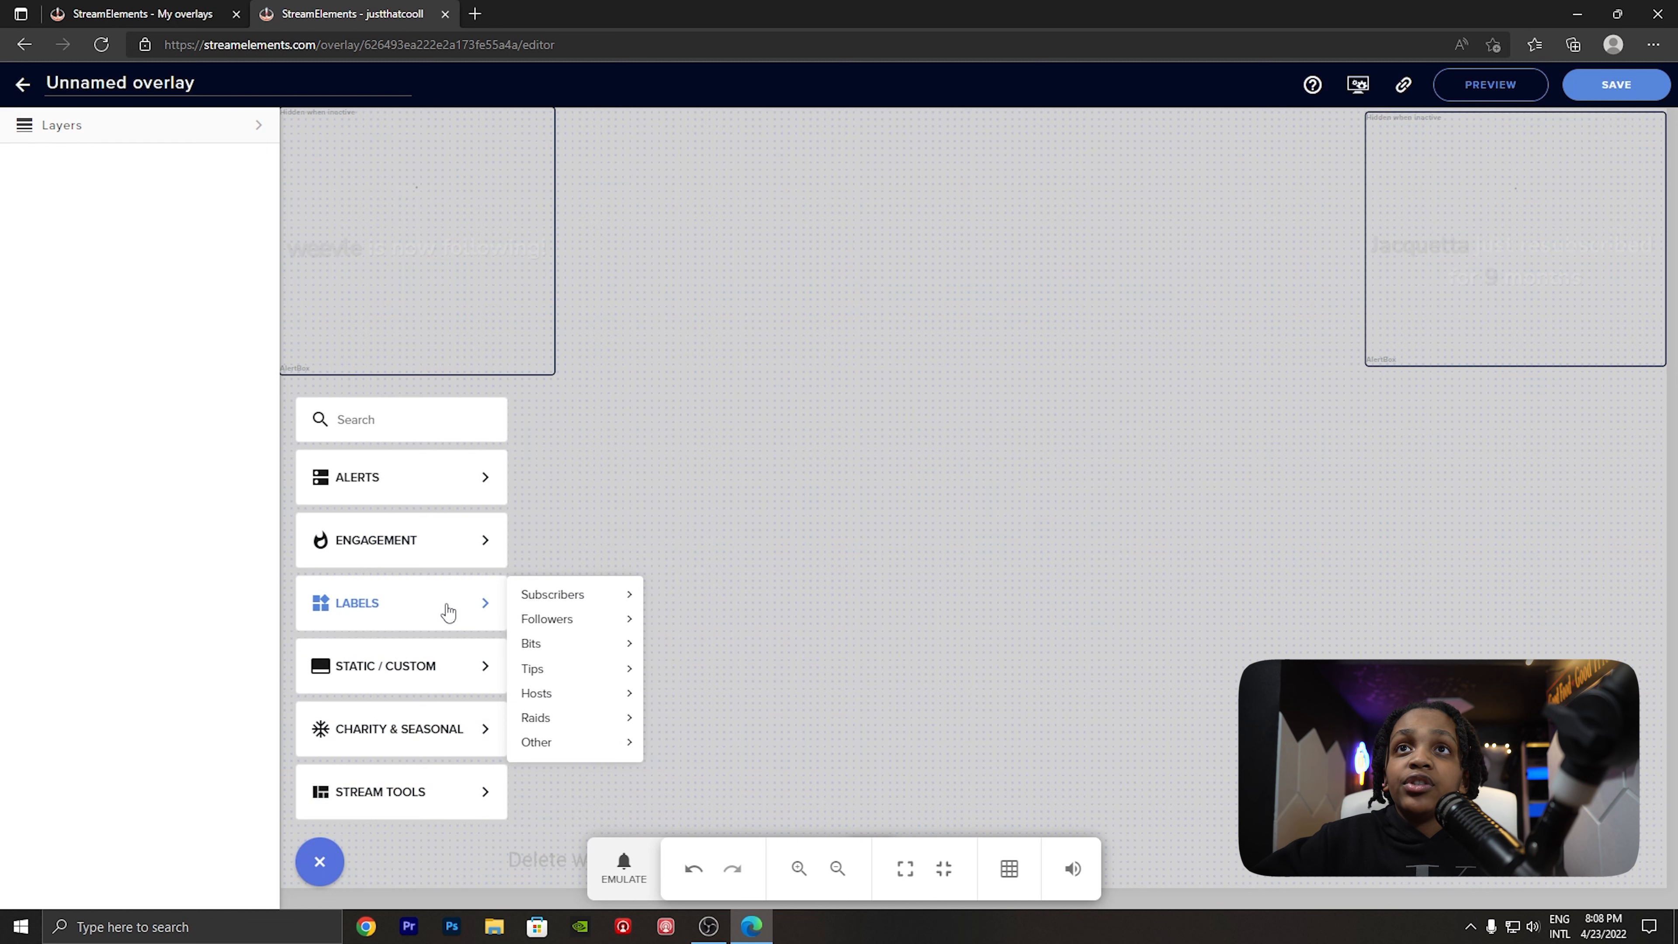
pyautogui.moveTo(562, 742)
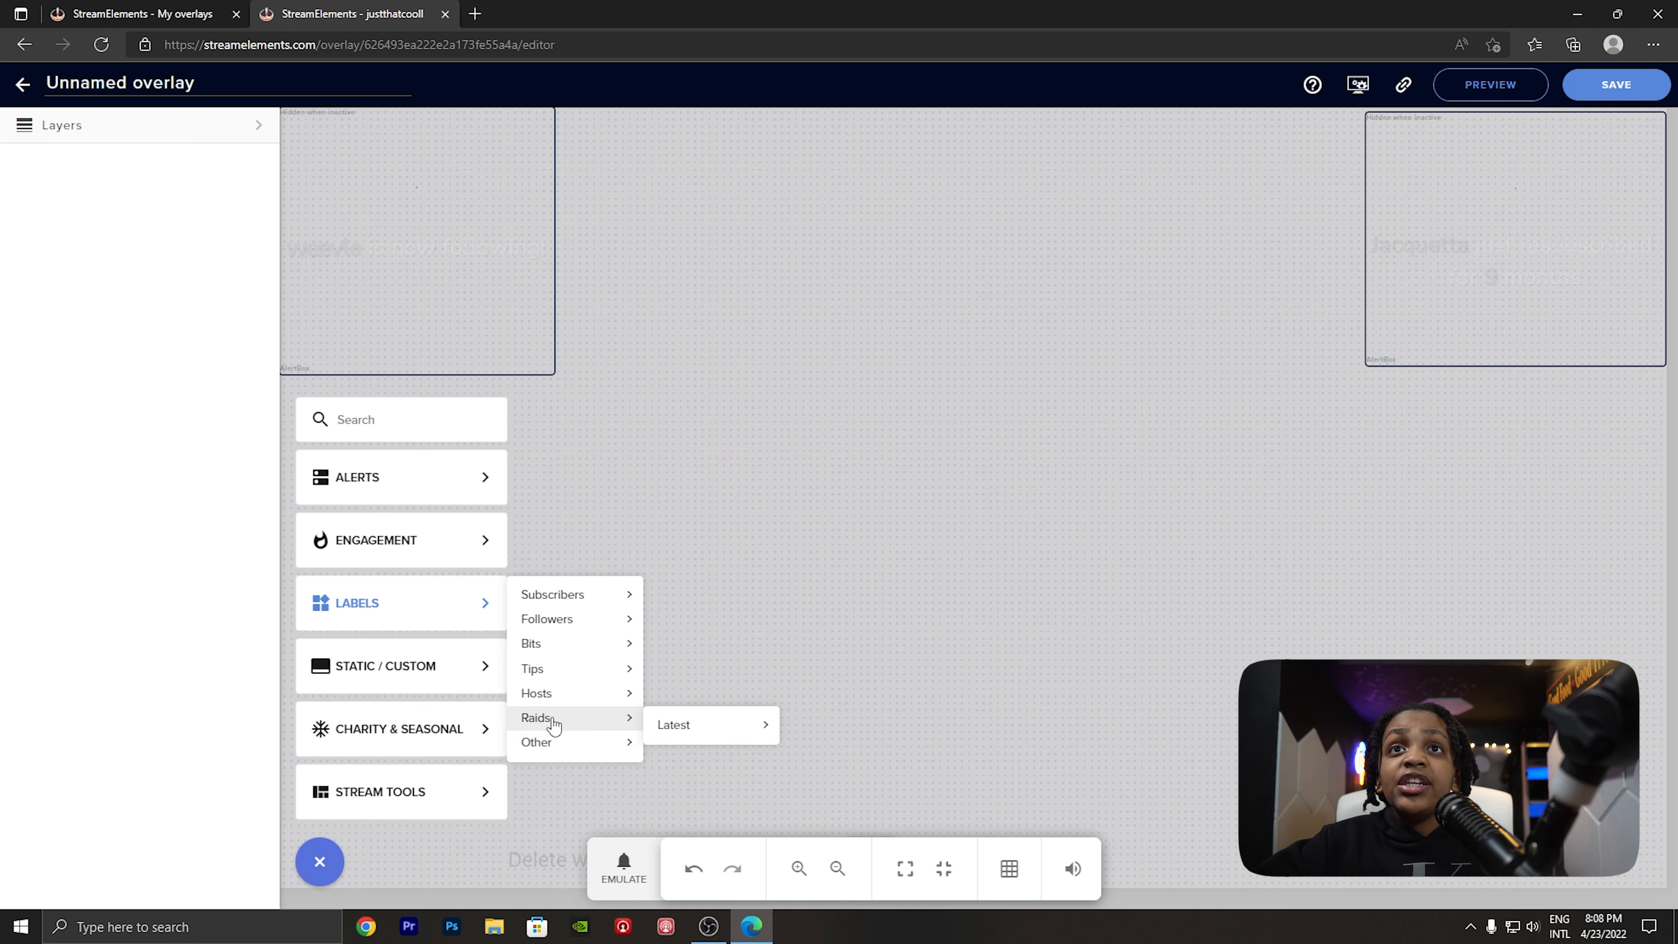
pyautogui.moveTo(462, 689)
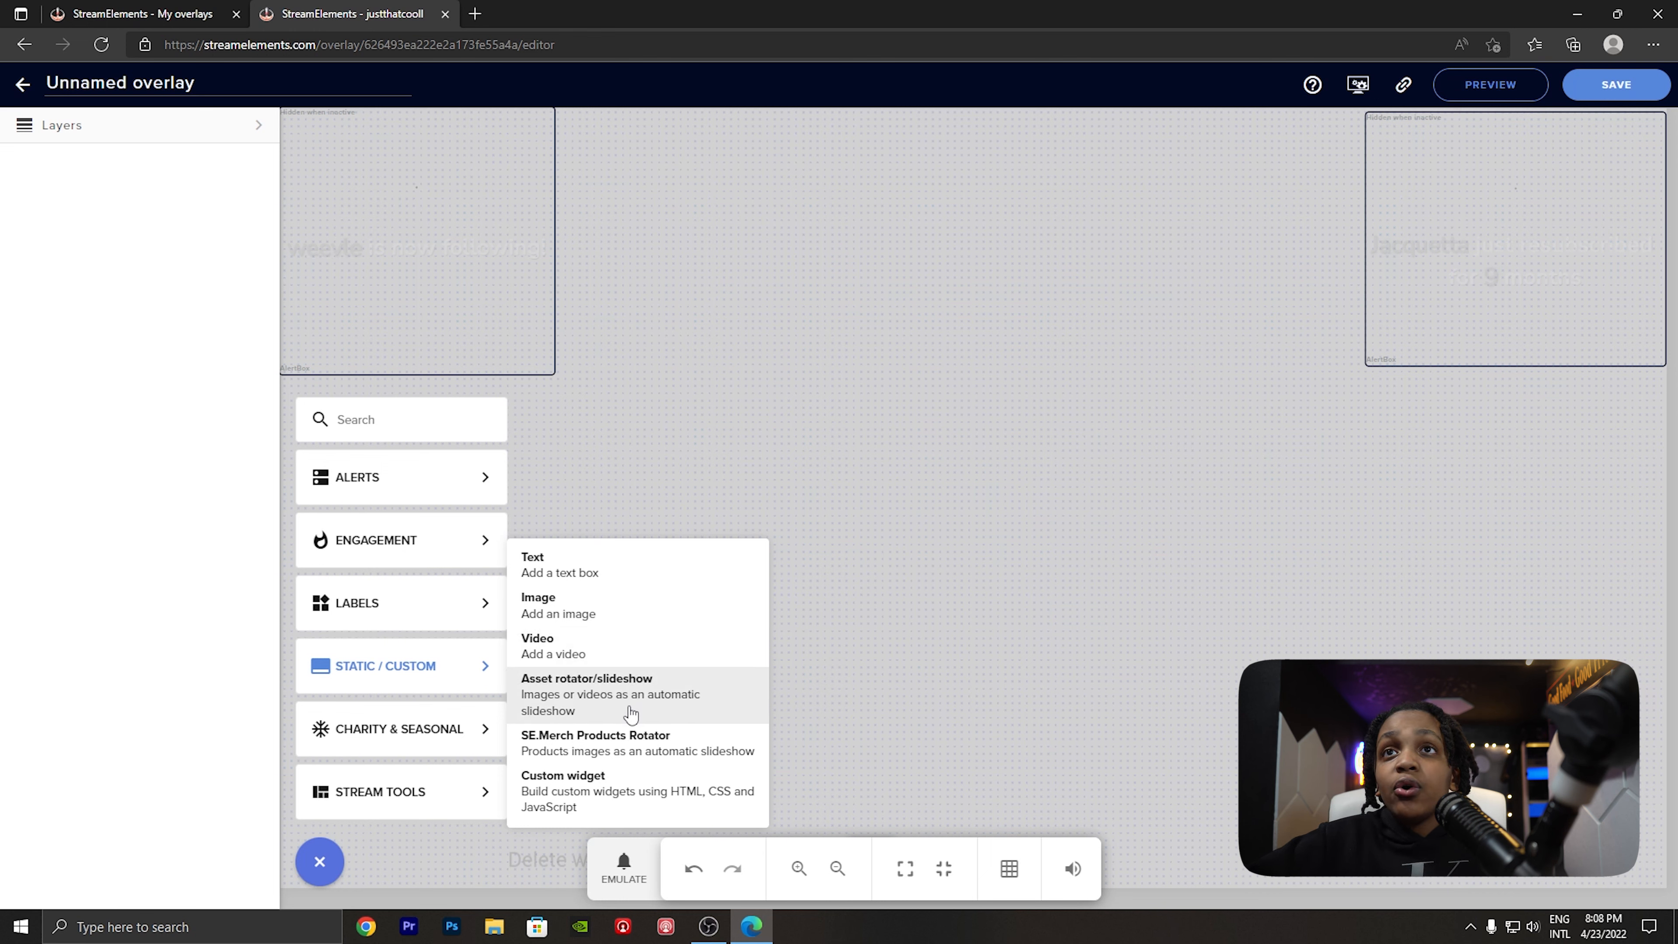
pyautogui.moveTo(480, 738)
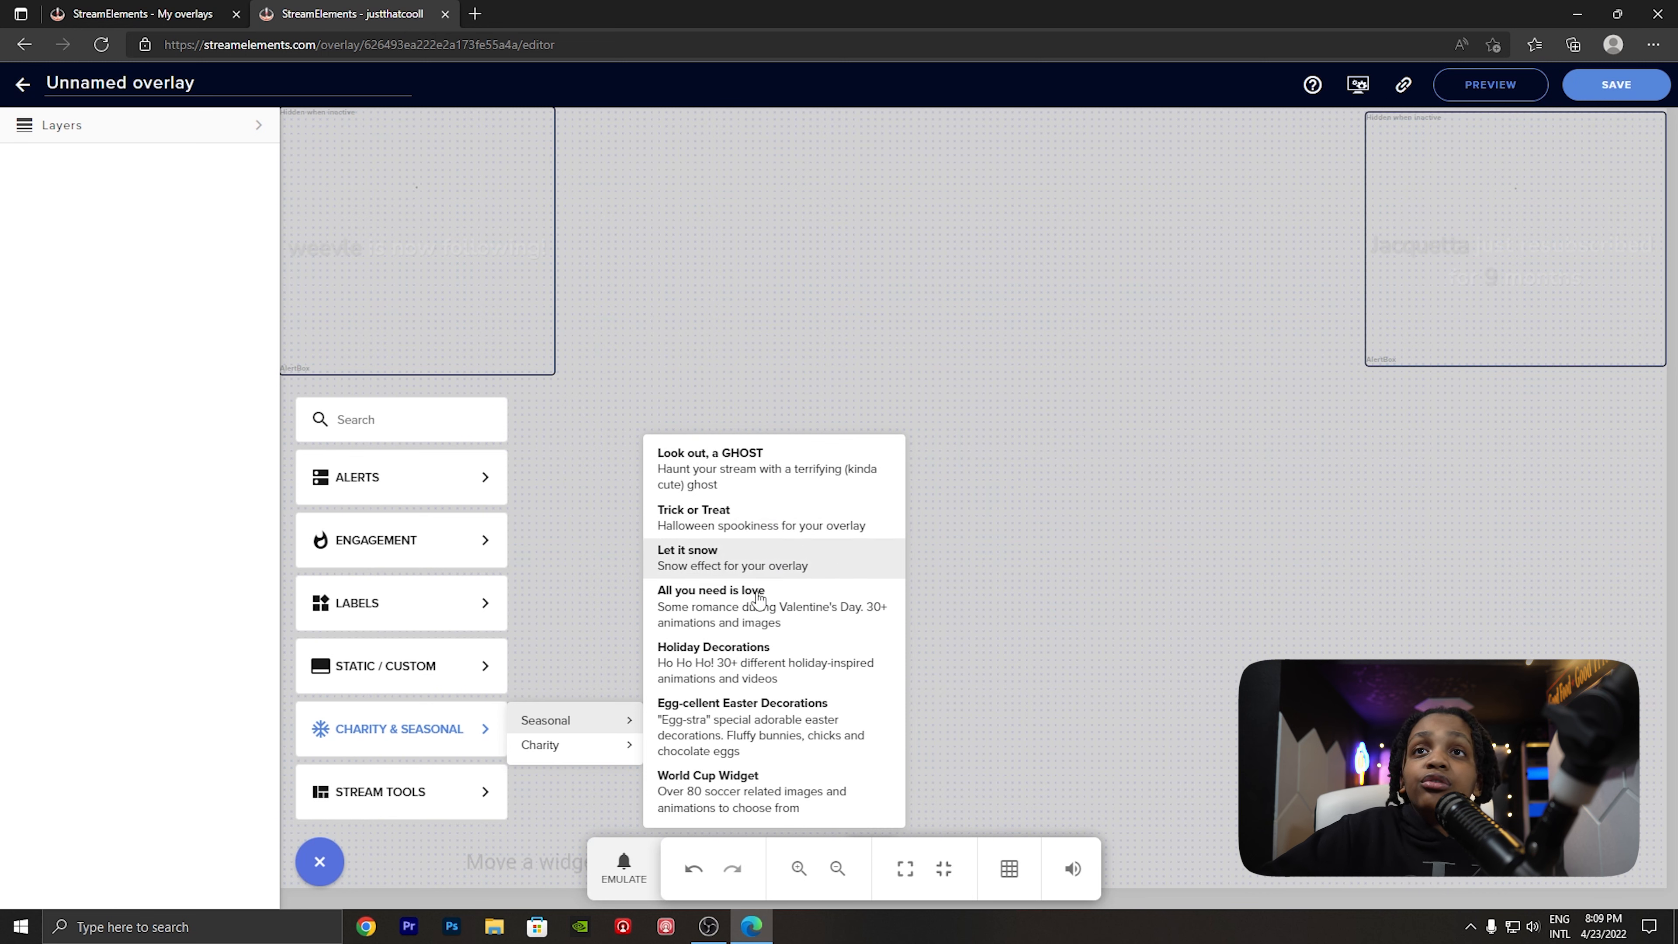
pyautogui.moveTo(617, 747)
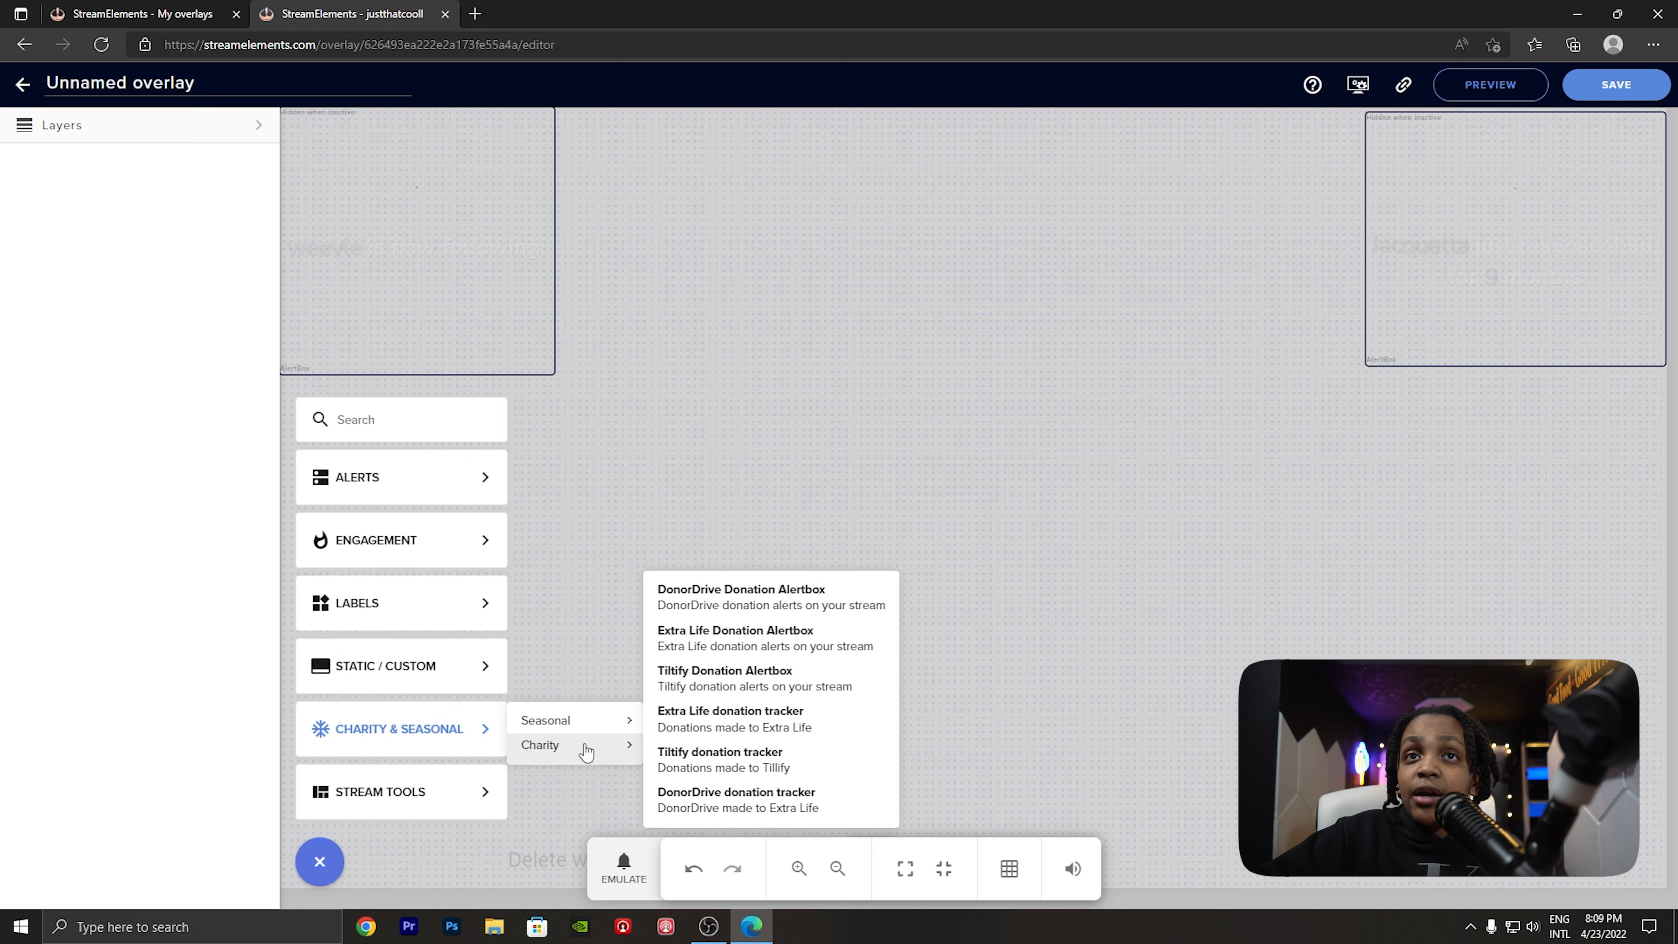
# - Add the Your stream's chat widget and place it in the lower-right corner of the overlay canvas
pyautogui.moveTo(457, 798)
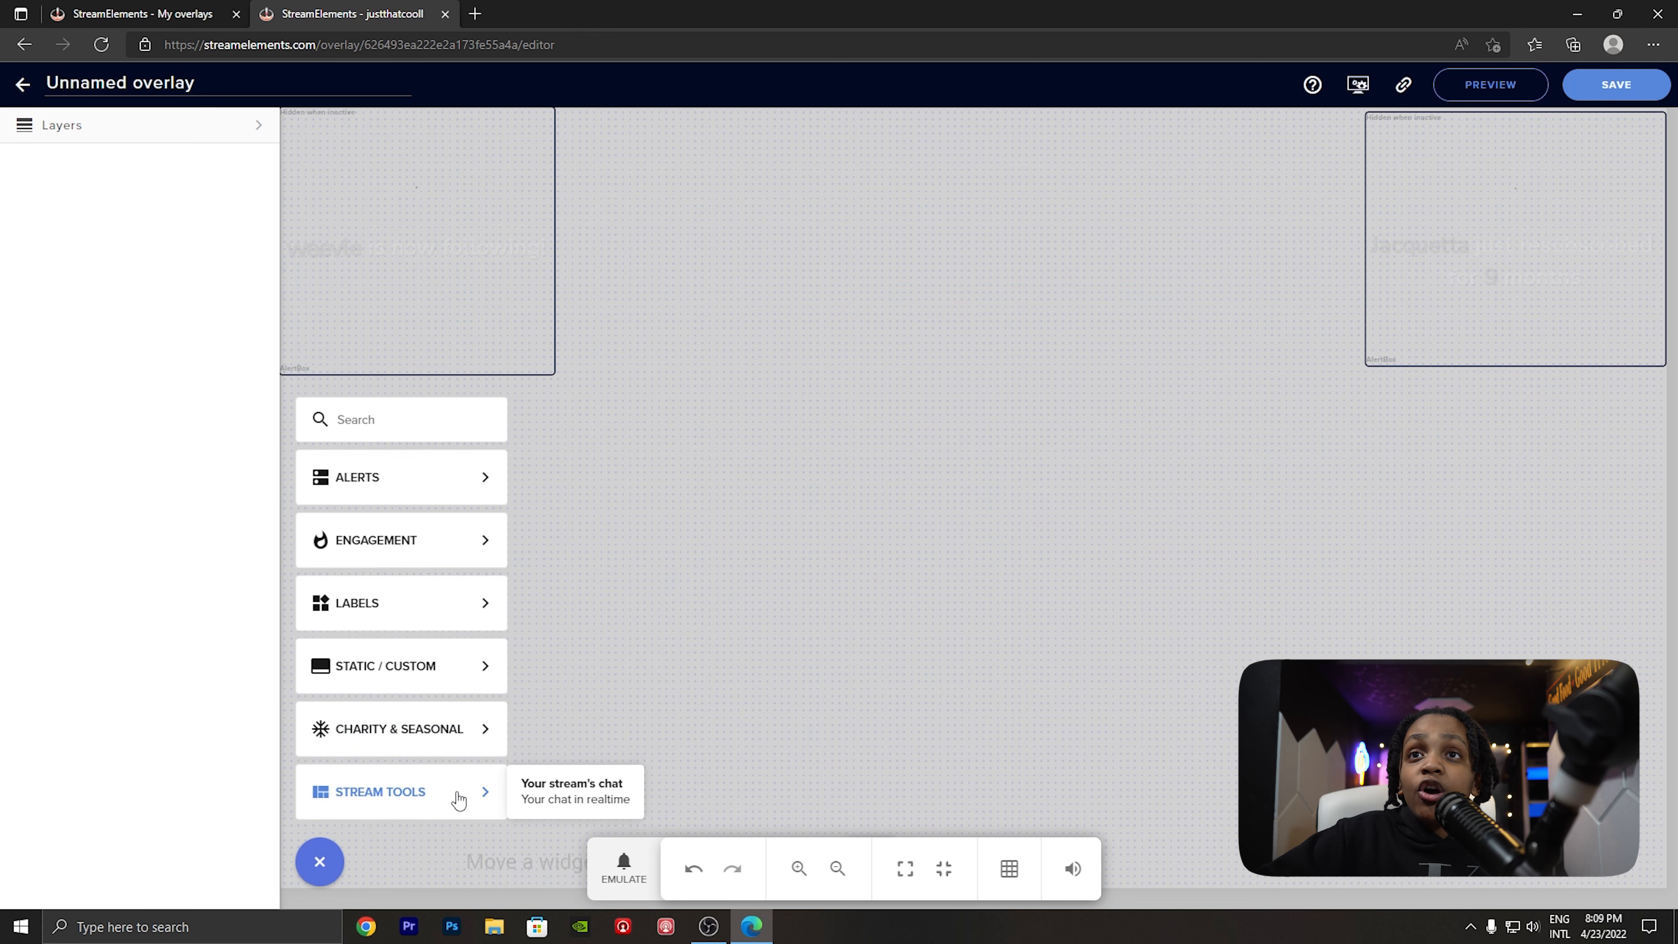
pyautogui.click(557, 798)
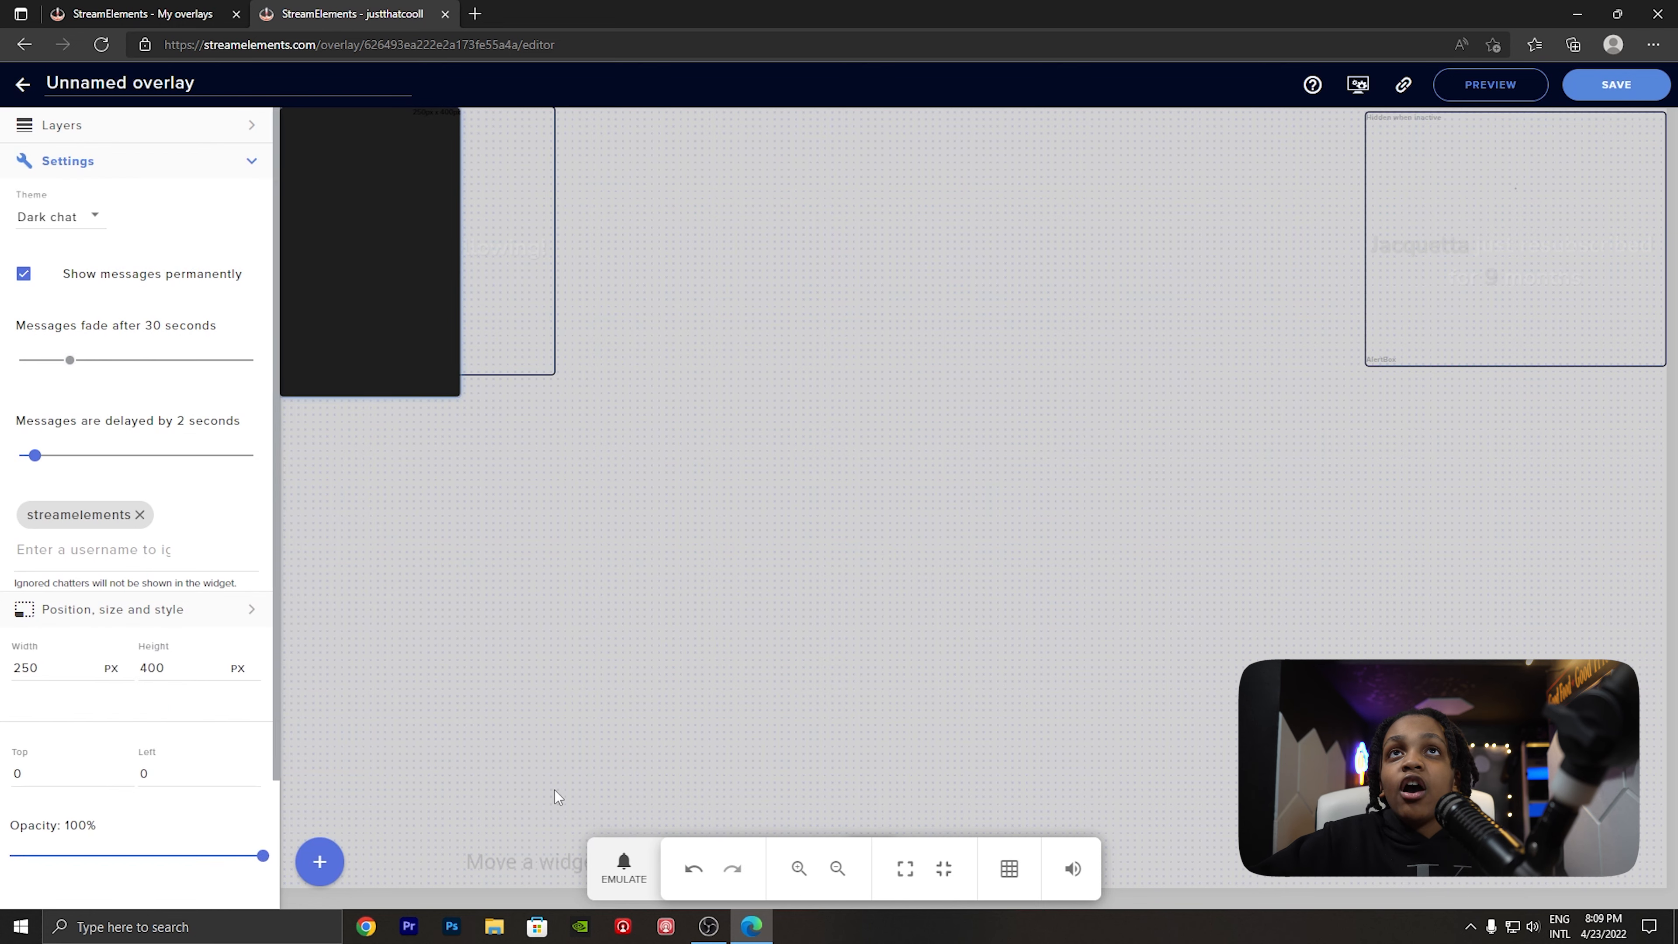
pyautogui.moveTo(423, 314); pyautogui.dragTo(1492, 796)
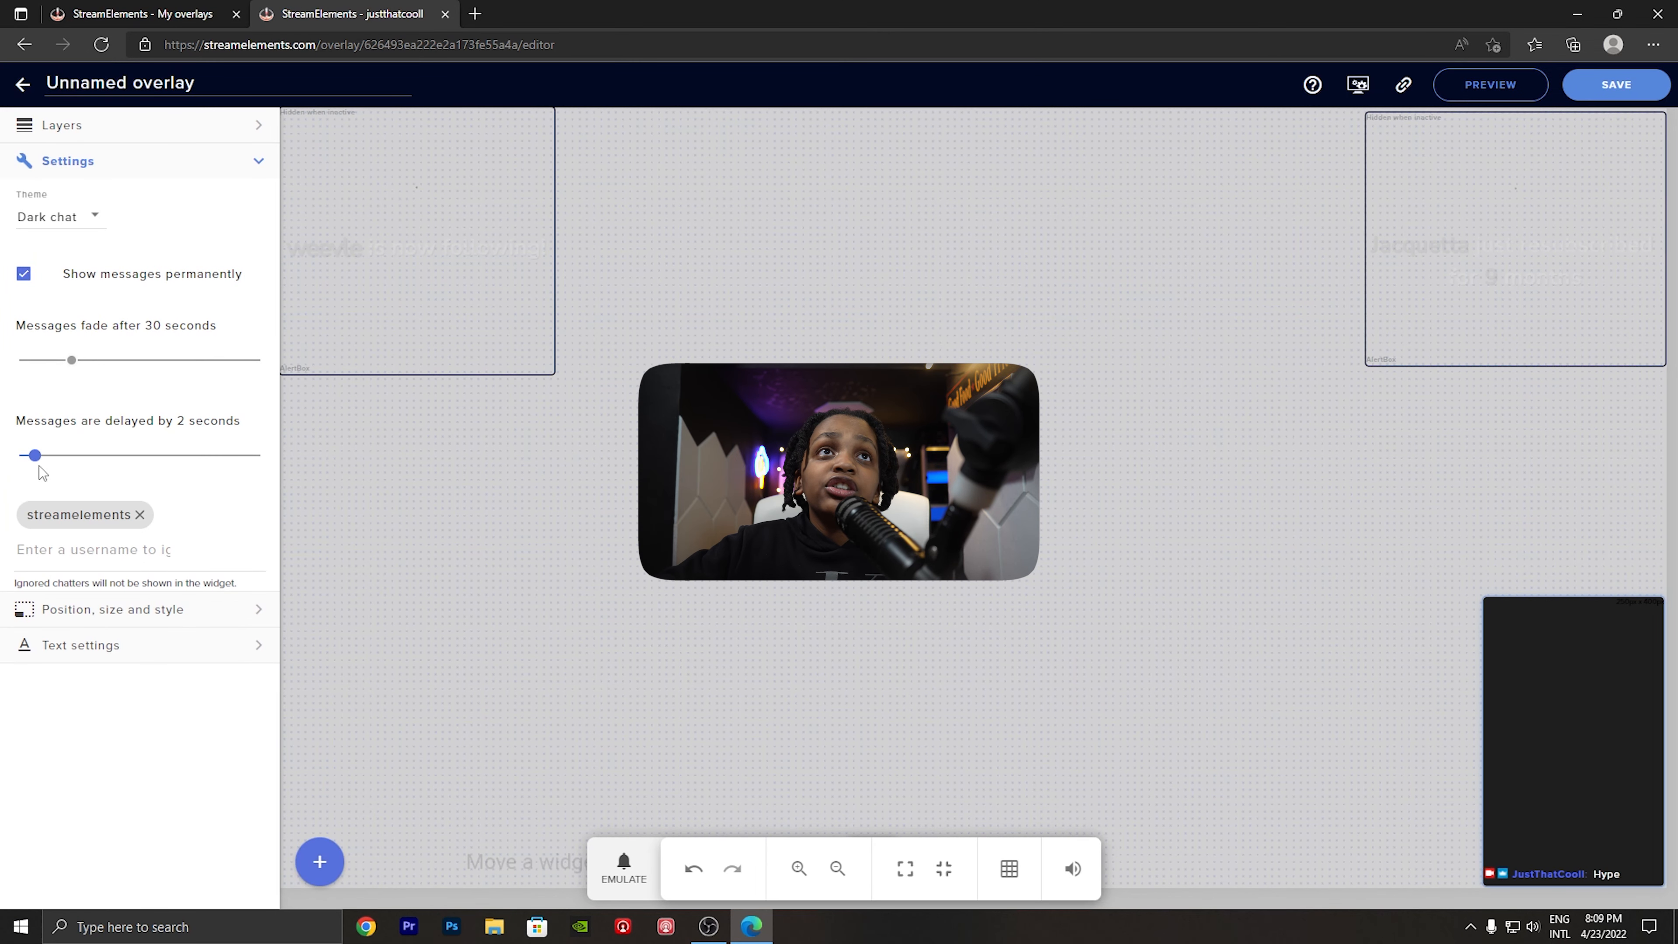
# - Set the chat's message delay to 0 seconds and fade time to 15 seconds, keeping messages shown permanently
pyautogui.moveTo(34, 455); pyautogui.dragTo(16, 455)
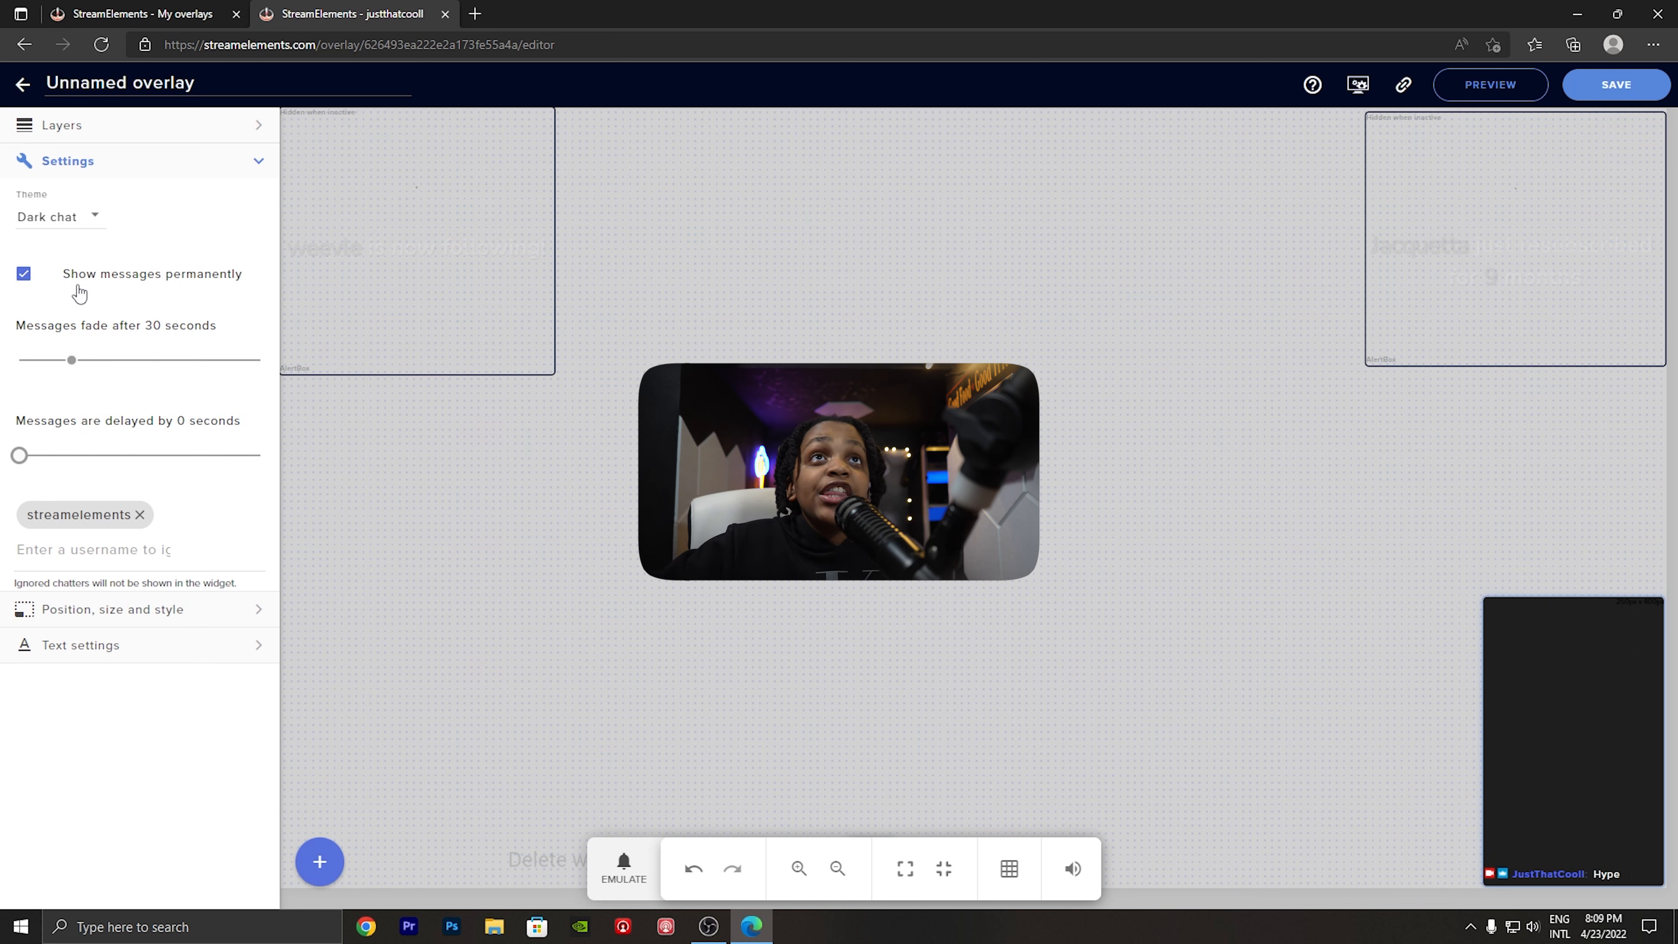
pyautogui.click(83, 289)
pyautogui.moveTo(75, 361); pyautogui.dragTo(46, 368)
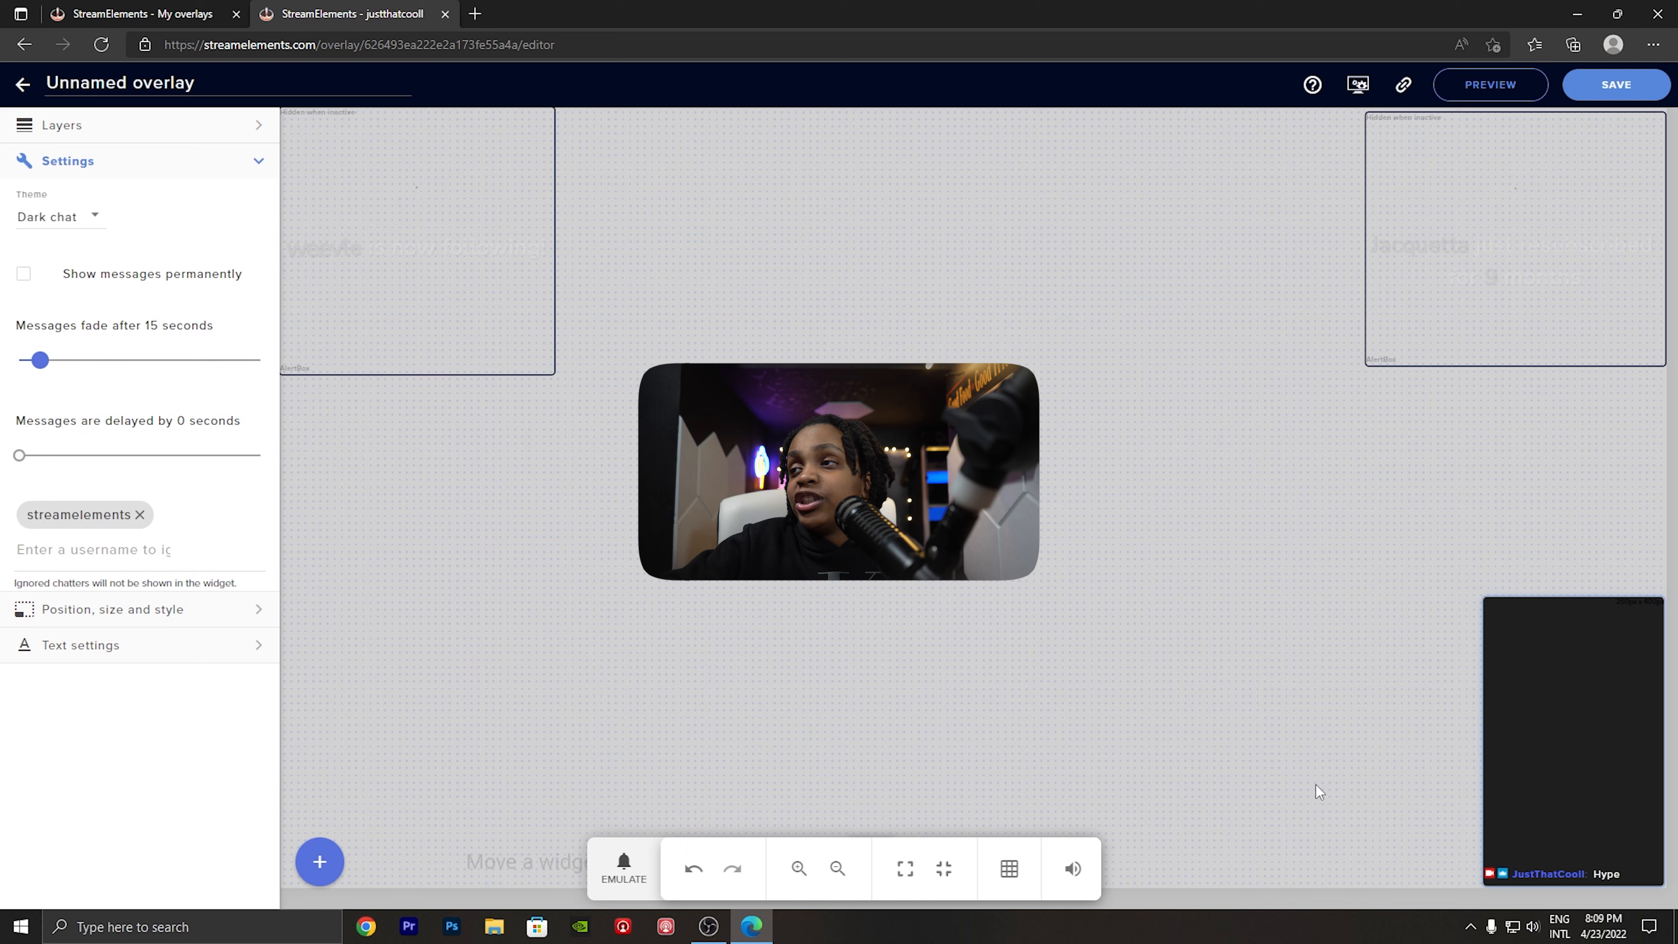
pyautogui.click(77, 274)
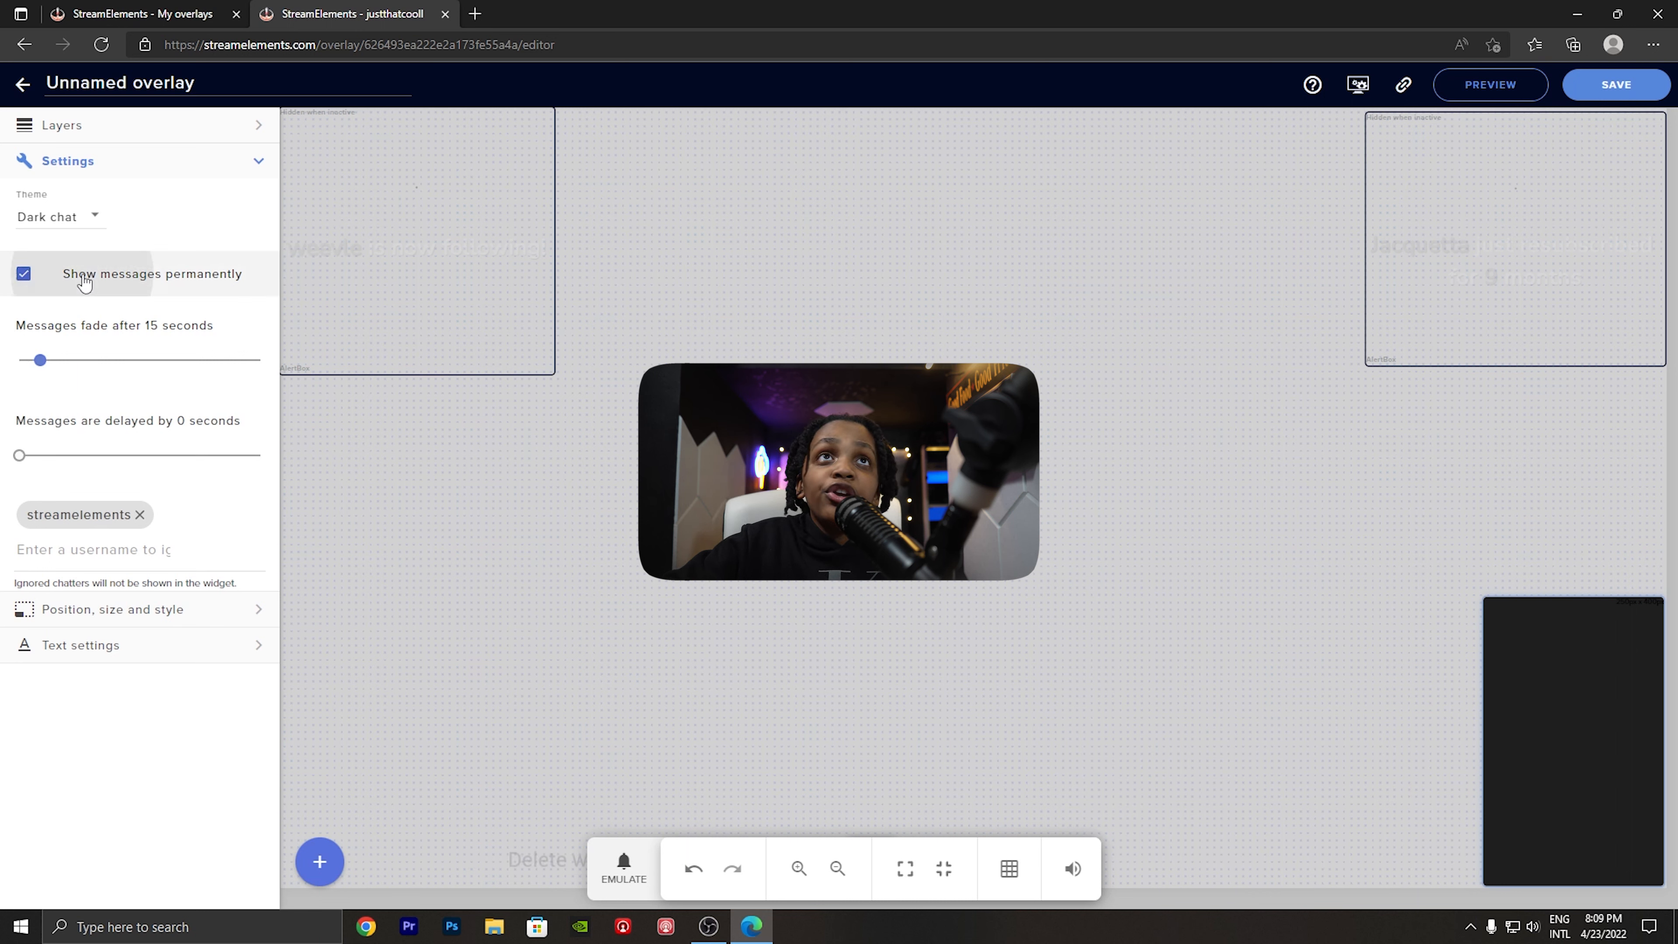
# - Apply the Custom theme to the chat widget and enable its secondary text shadow
pyautogui.click(76, 222)
pyautogui.click(69, 337)
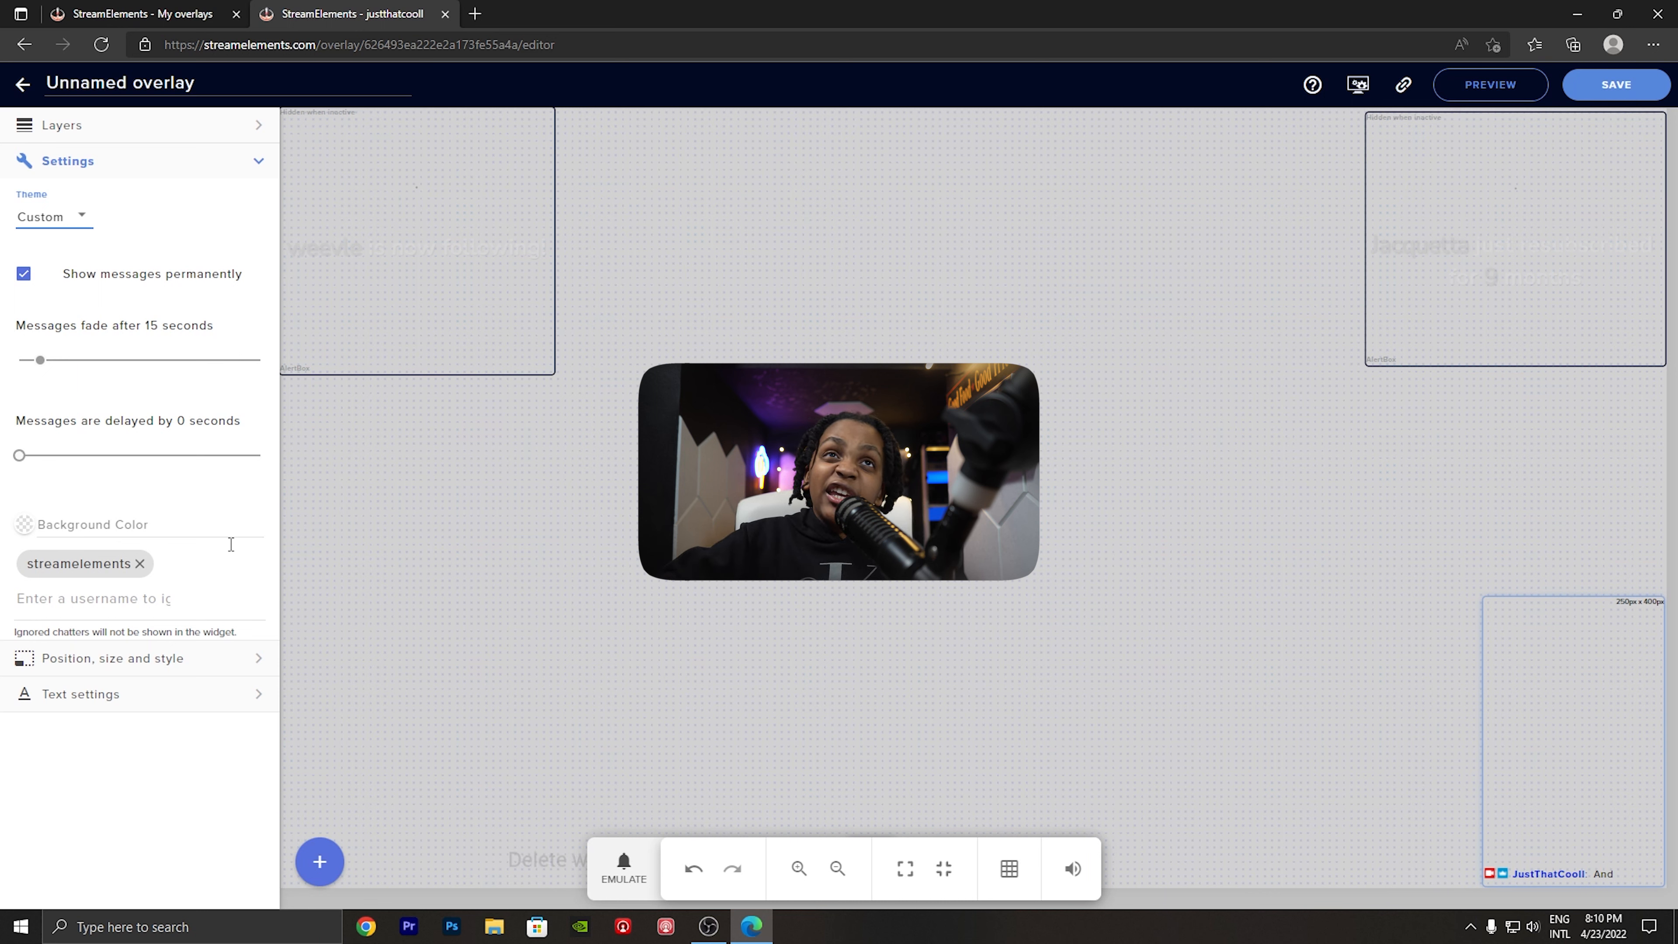
pyautogui.click(112, 690)
pyautogui.scroll(-2, 105, 832)
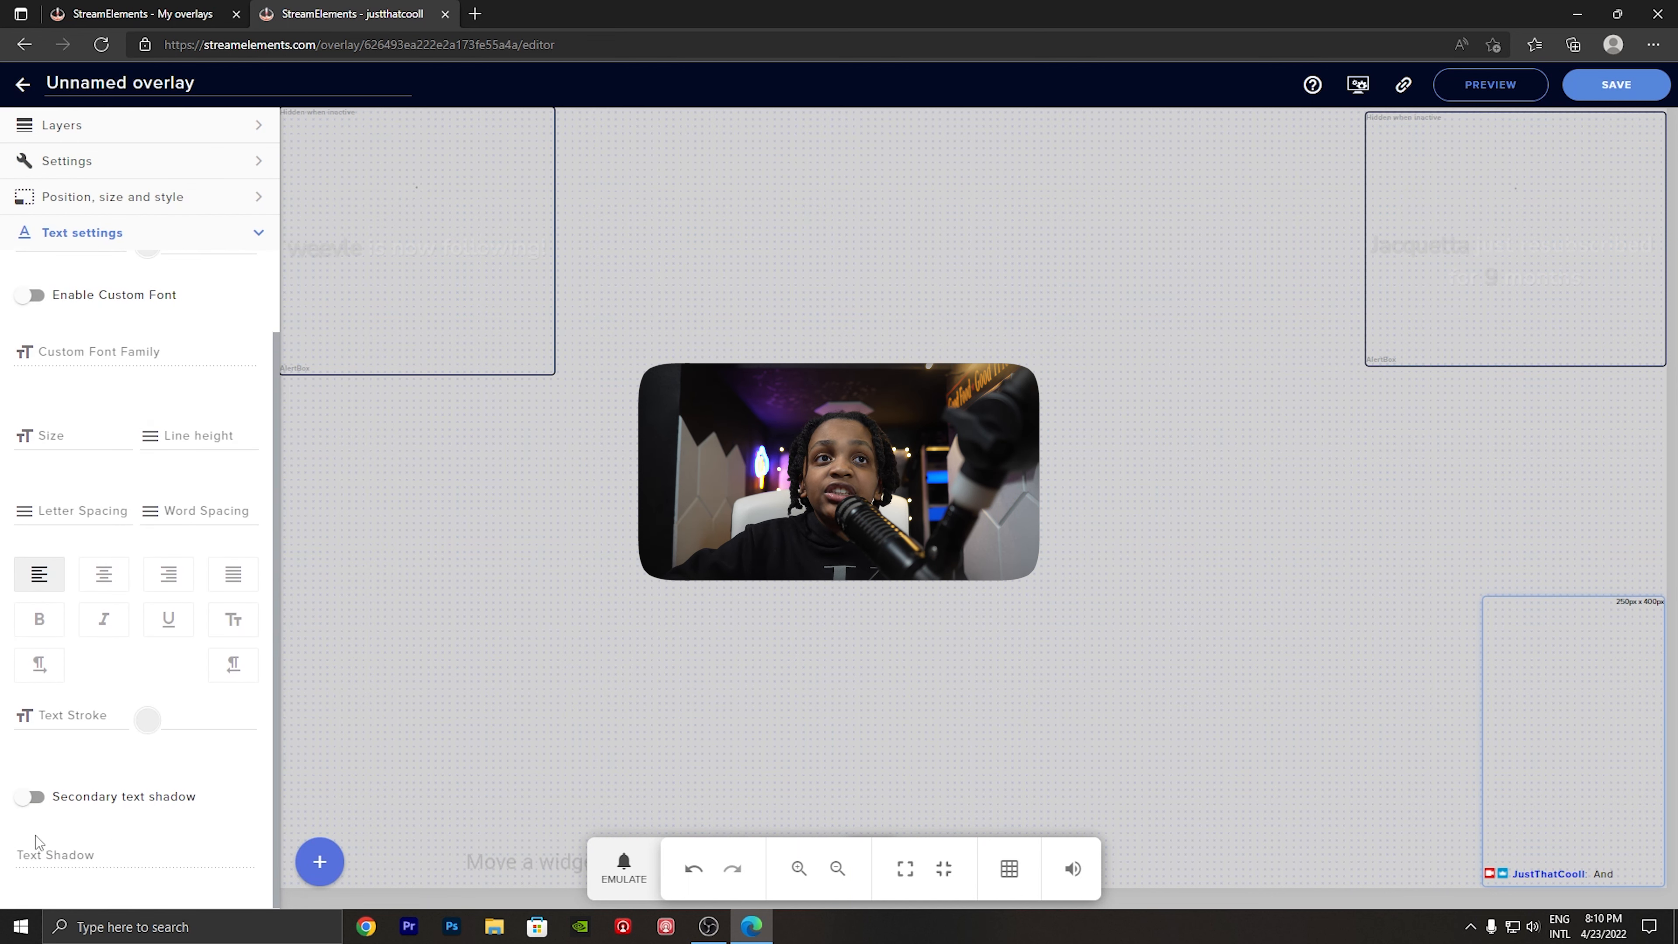
pyautogui.click(30, 797)
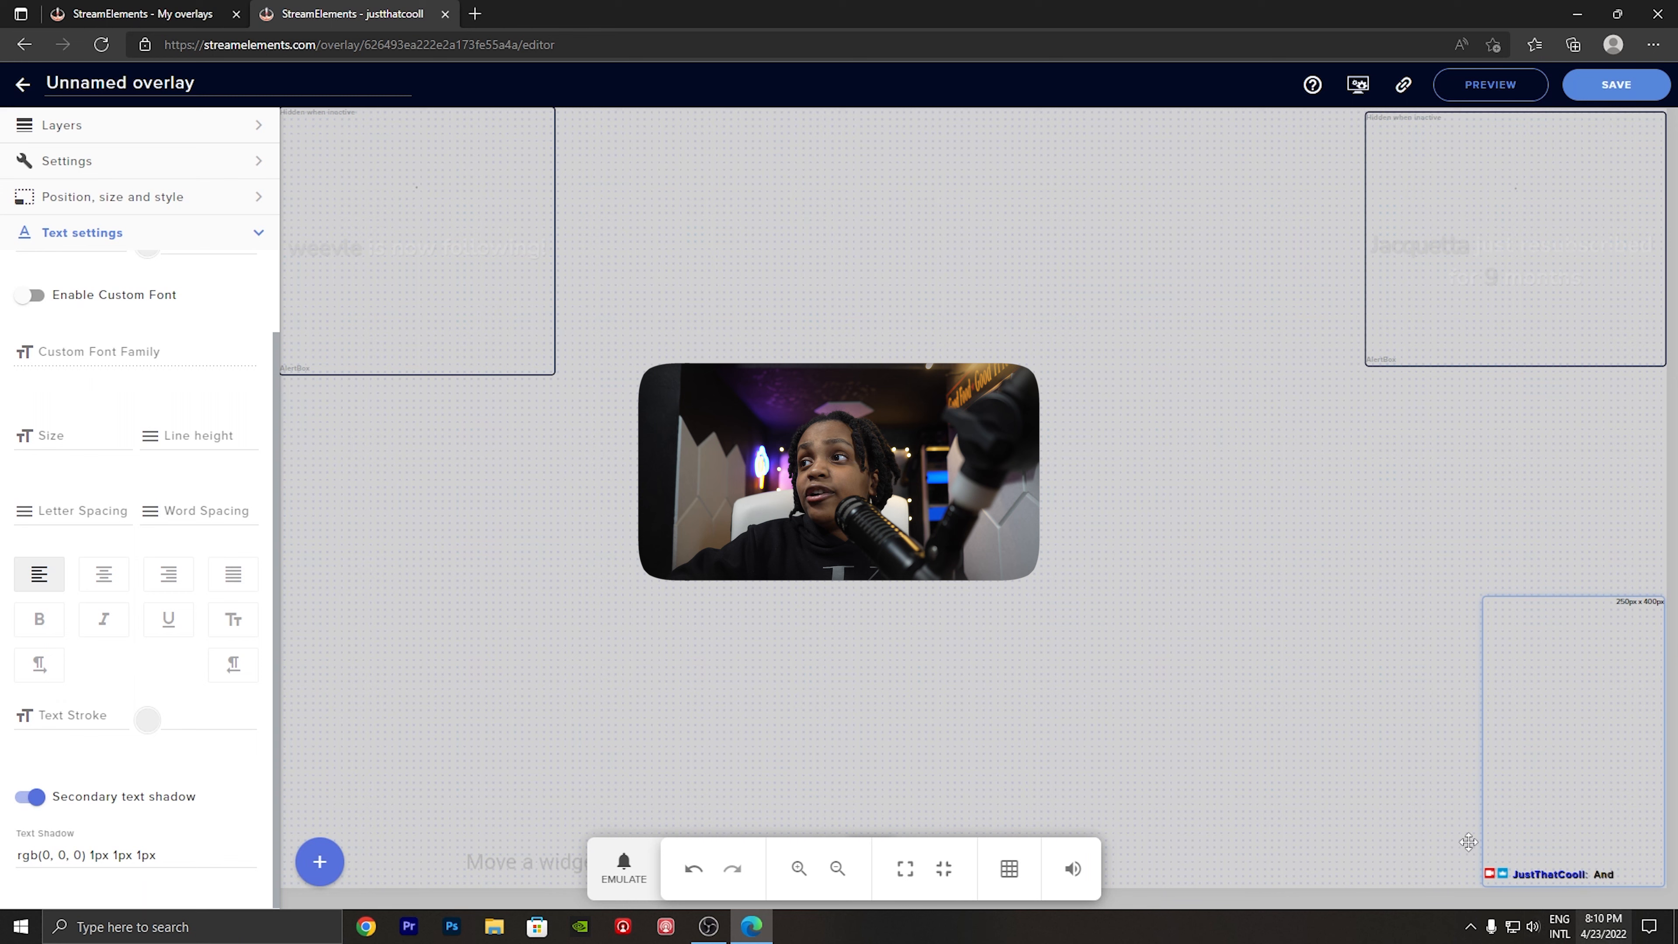
pyautogui.scroll(2, 131, 845)
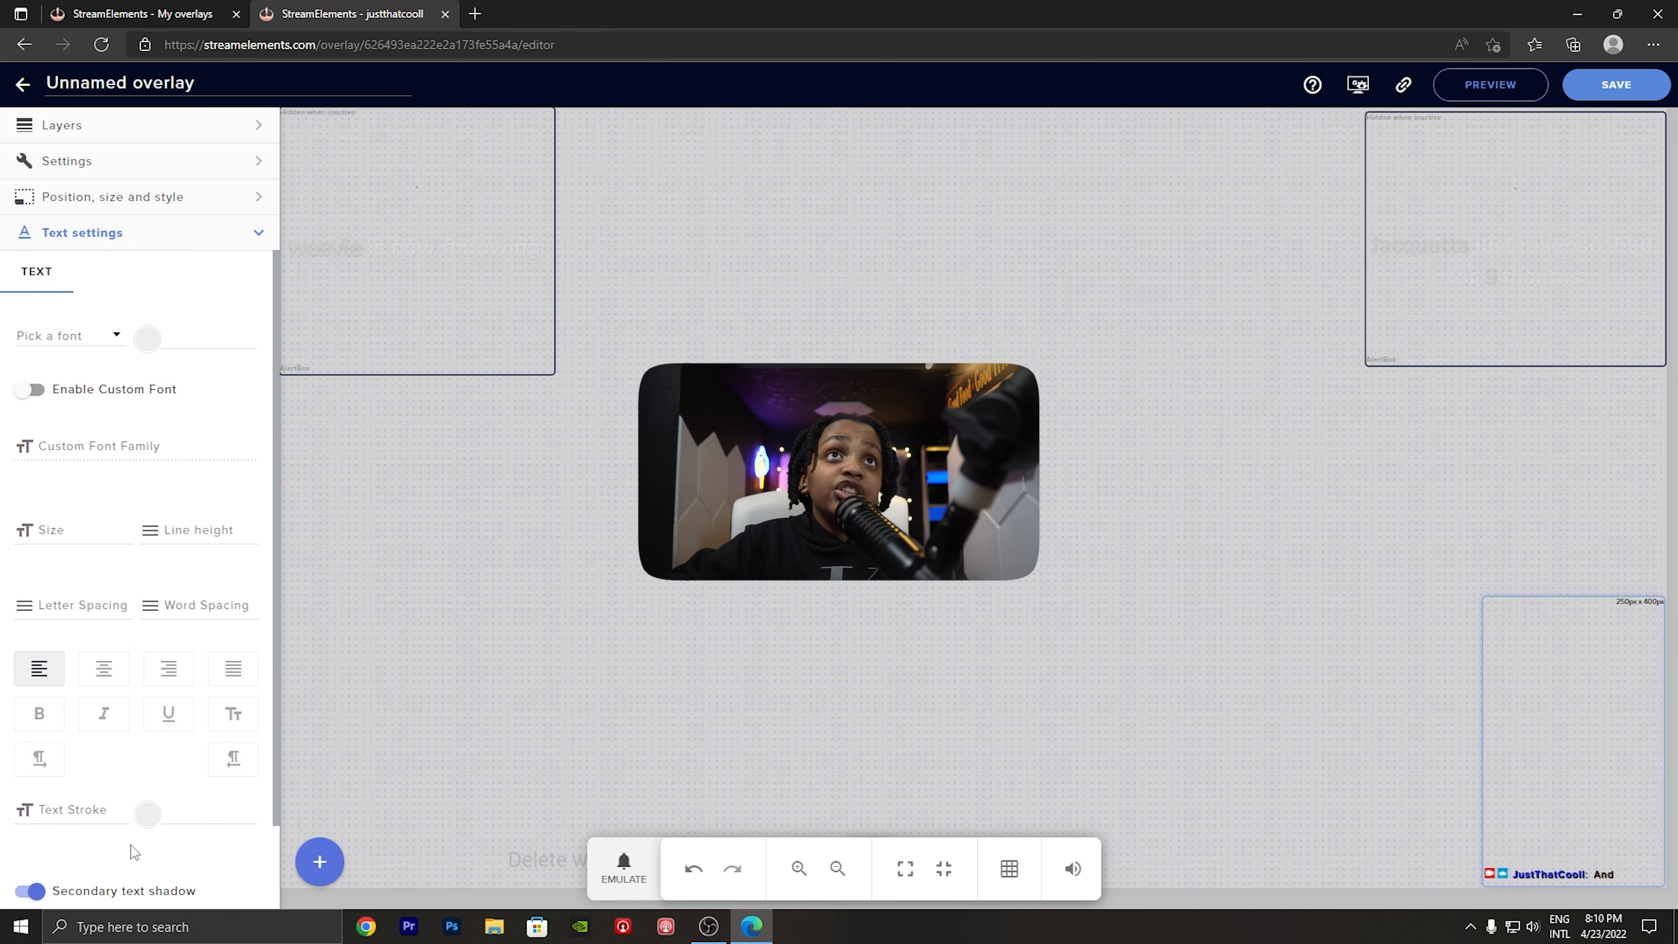
pyautogui.click(46, 246)
pyautogui.click(125, 177)
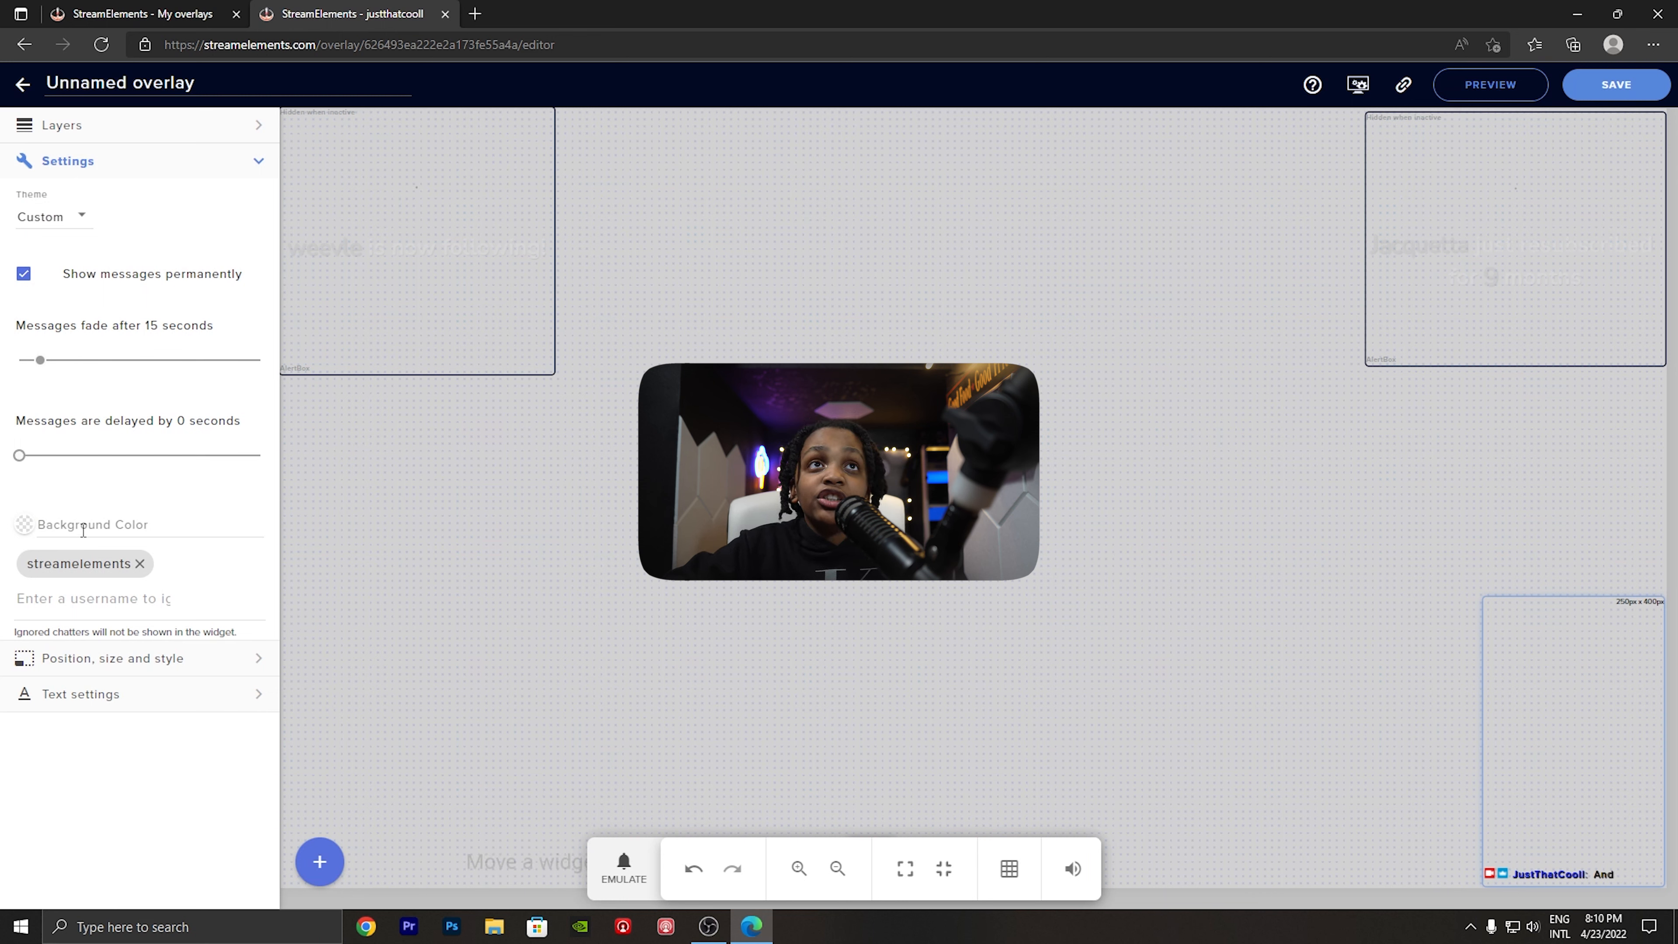
# - Try the White chat and Checker chat themes on the chat widget, and return it to the Custom theme
pyautogui.click(56, 222)
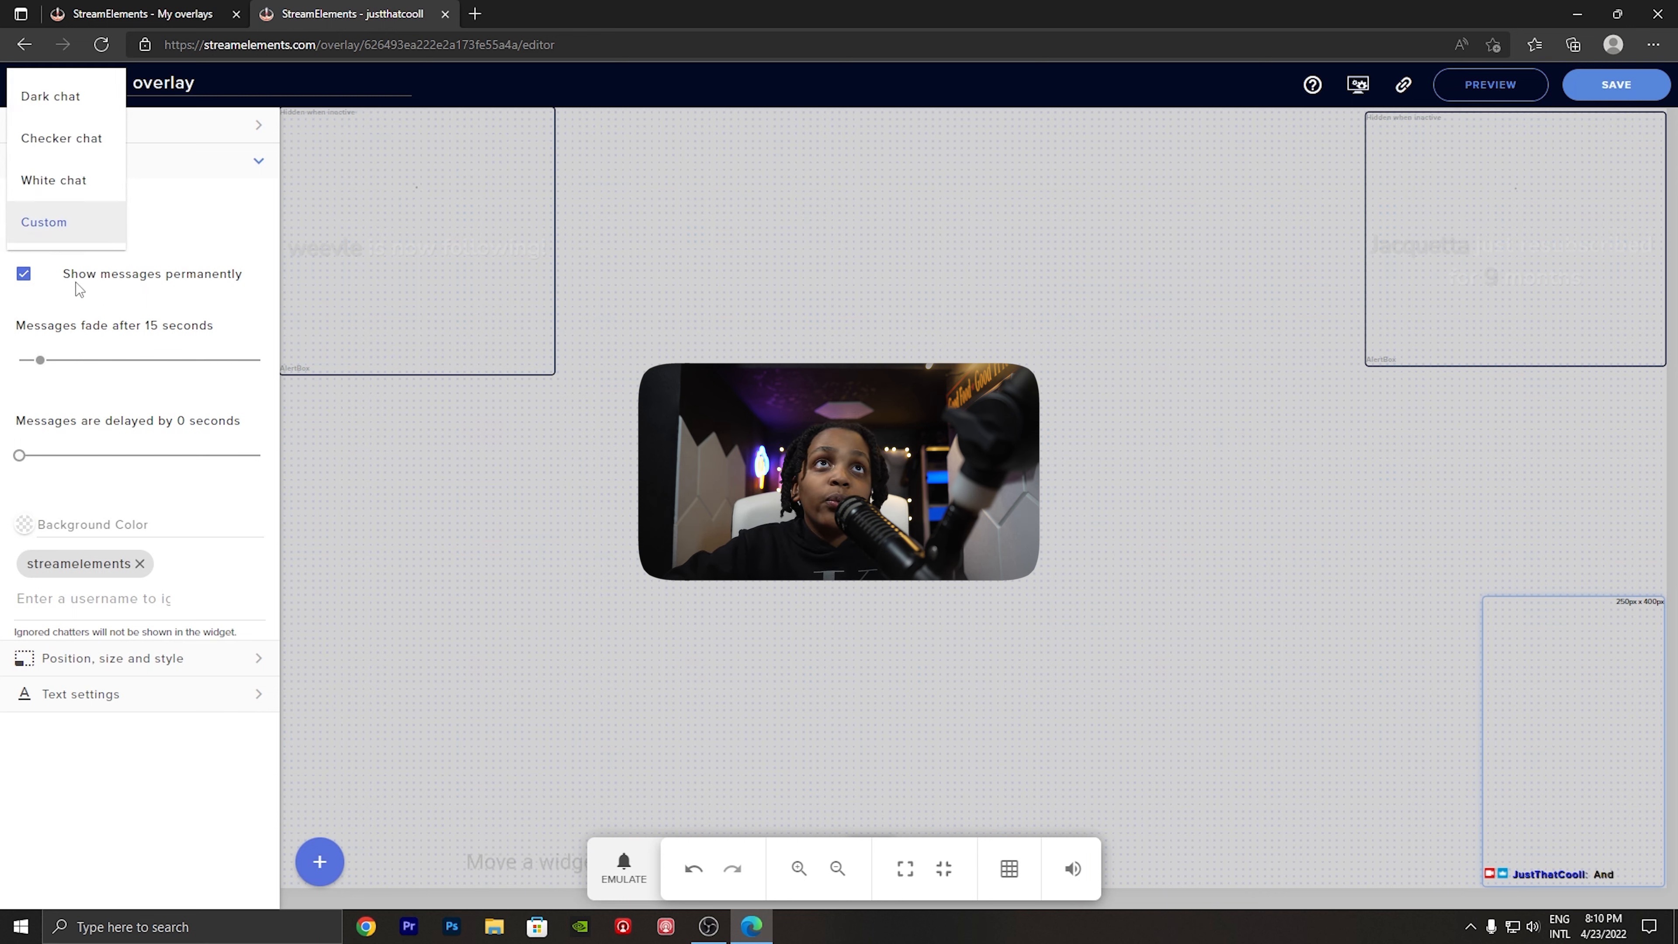
pyautogui.click(71, 176)
pyautogui.click(79, 205)
pyautogui.click(101, 175)
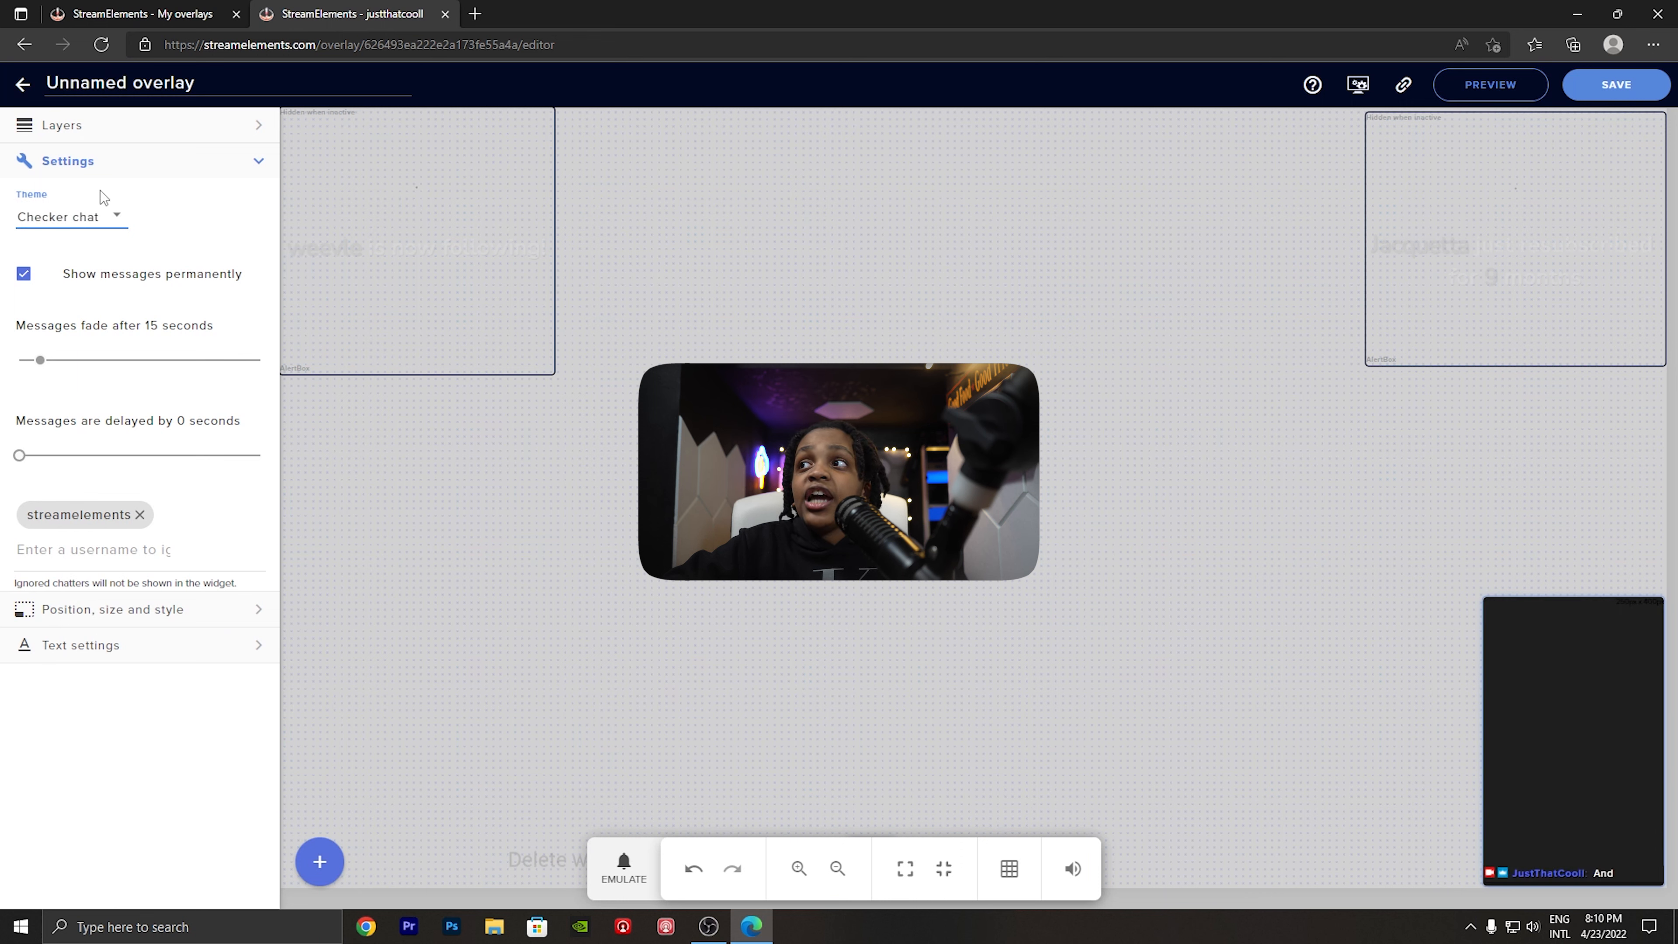
pyautogui.click(78, 218)
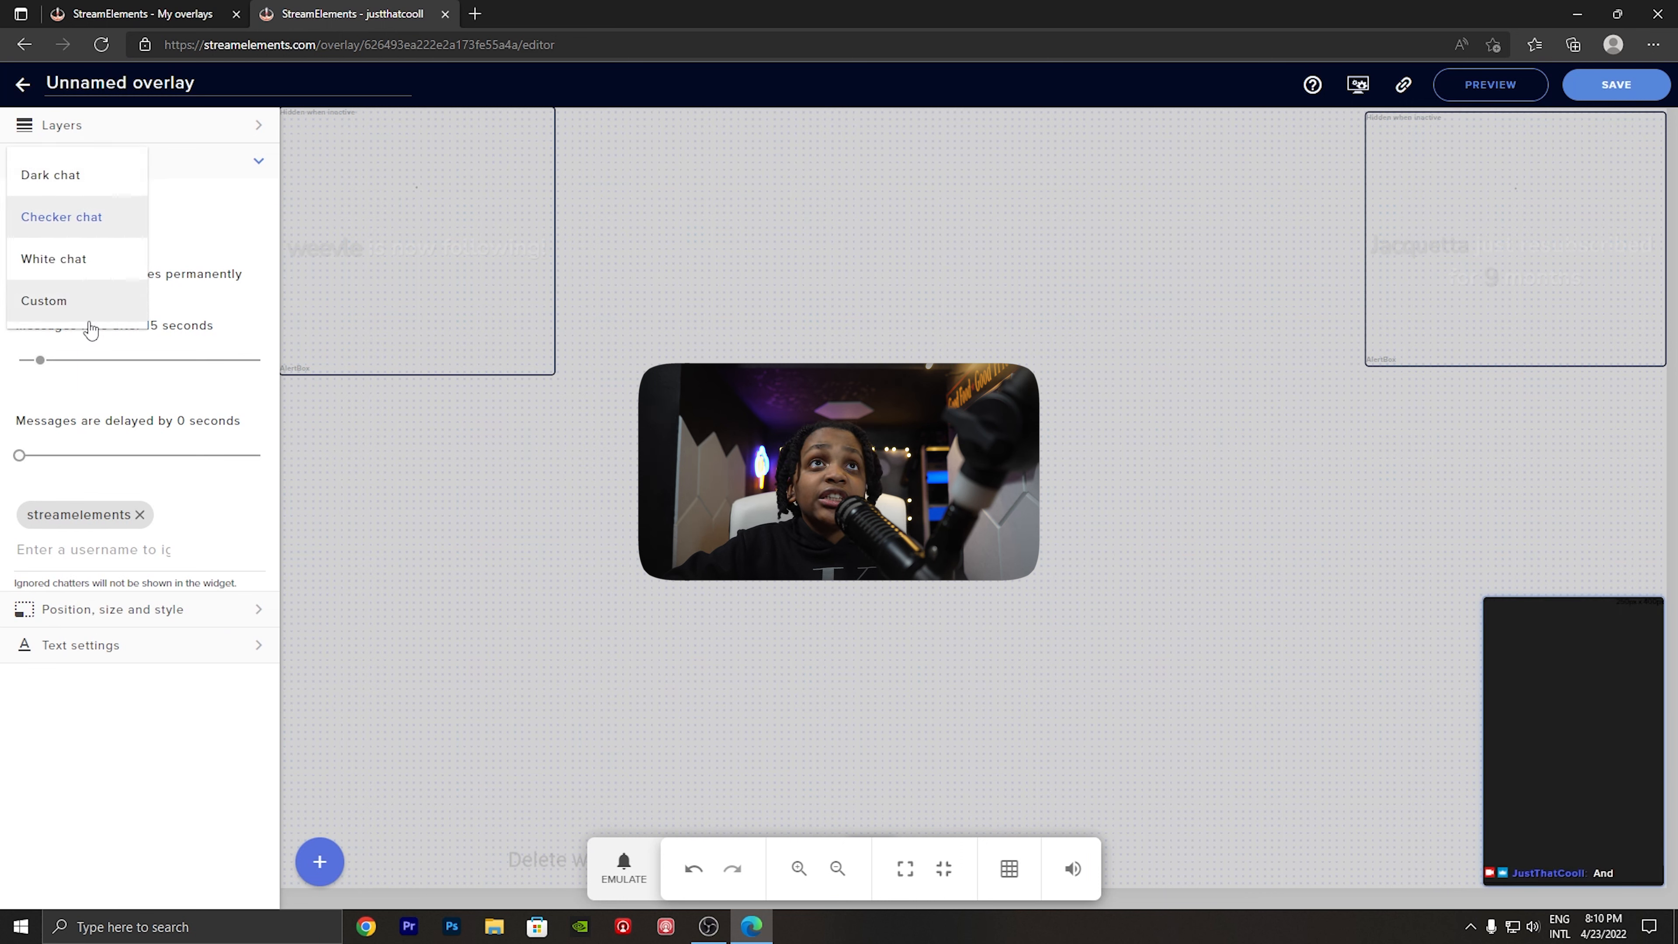
pyautogui.click(91, 304)
# - Try the hex codes #ff9 and #ff03276 as the chat widget's background color
pyautogui.click(132, 519)
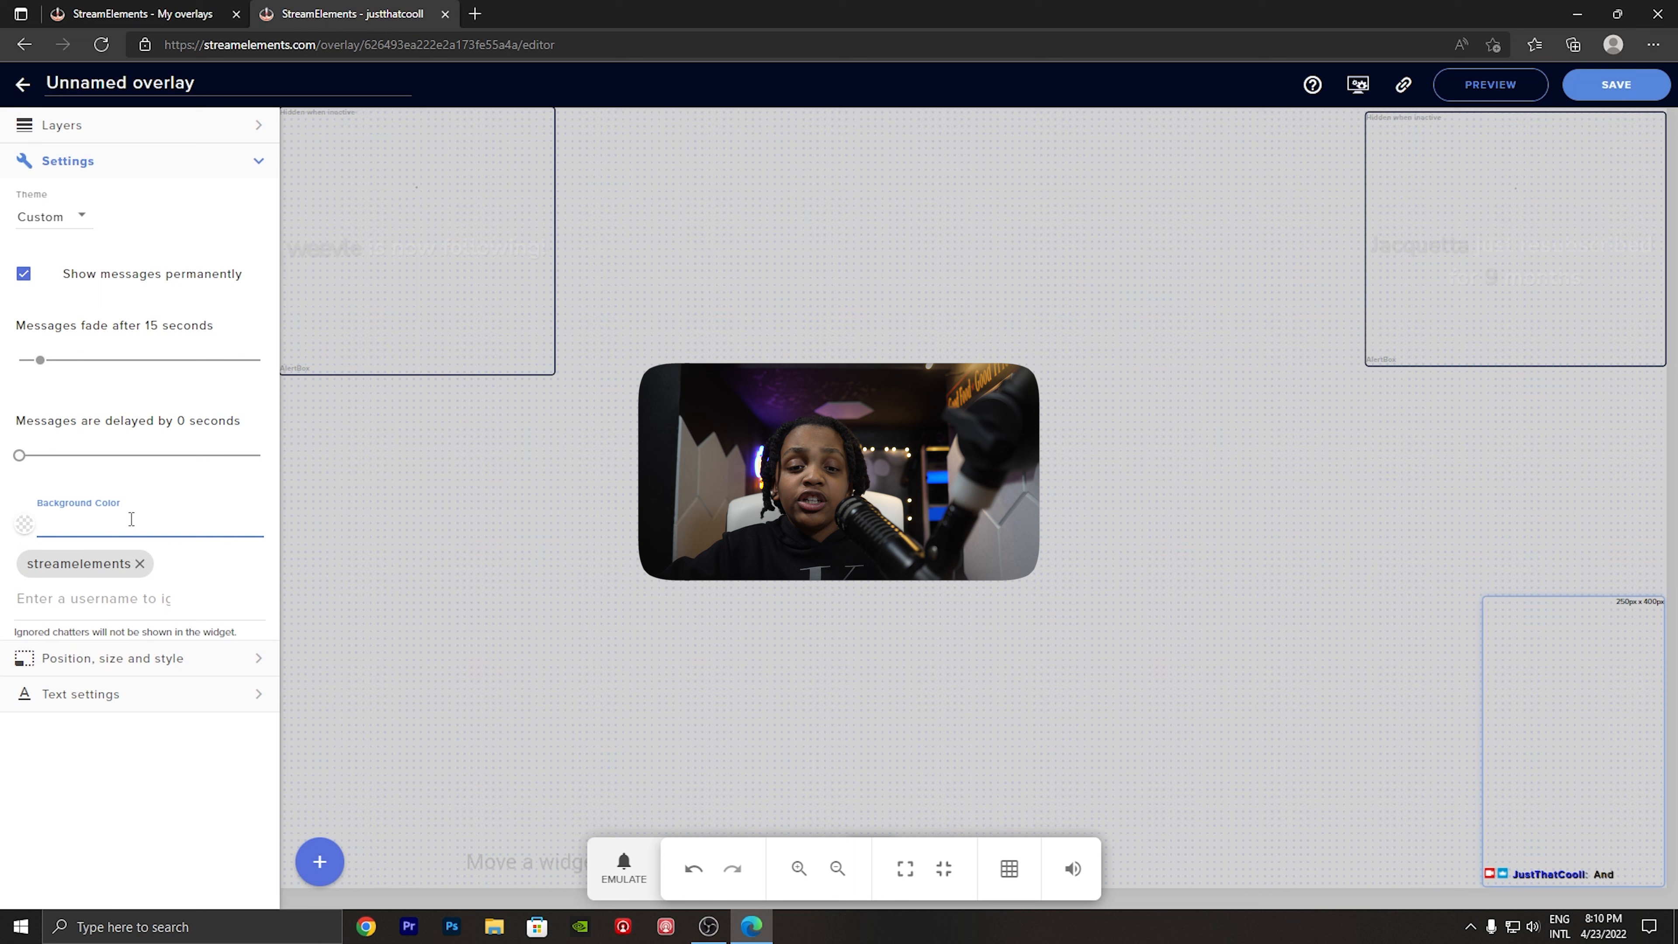
pyautogui.write('#ff9')
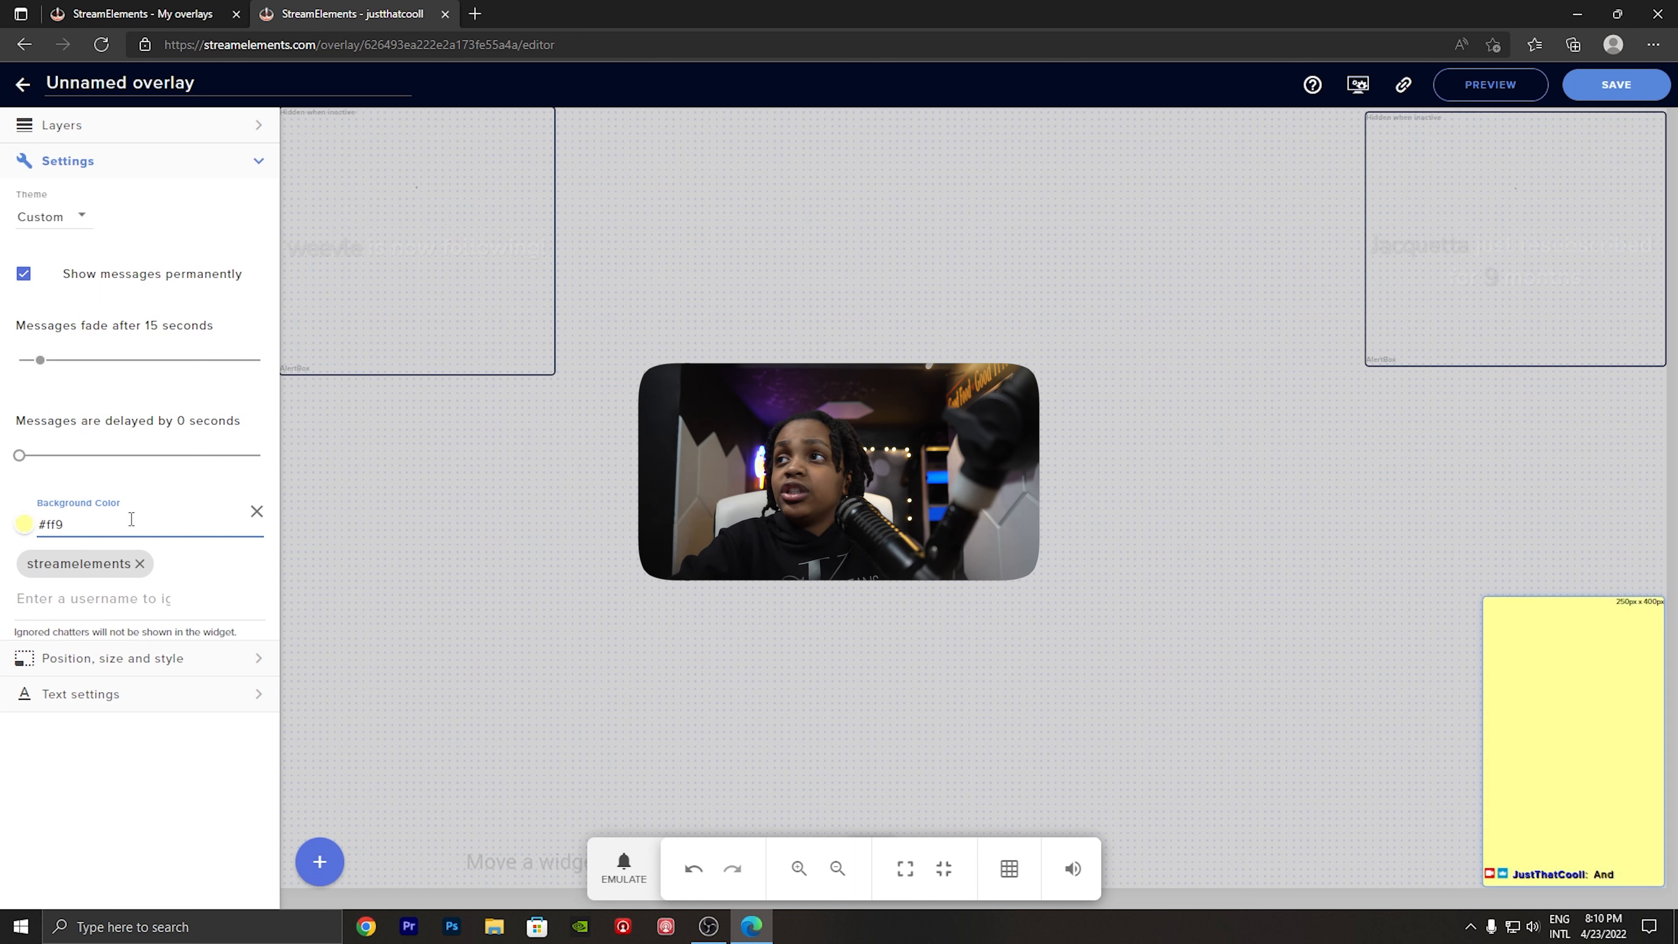
pyautogui.write('88')
pyautogui.press('BackSpace')
pyautogui.write('8')
pyautogui.press('BackSpace')
pyautogui.press('BackSpace')
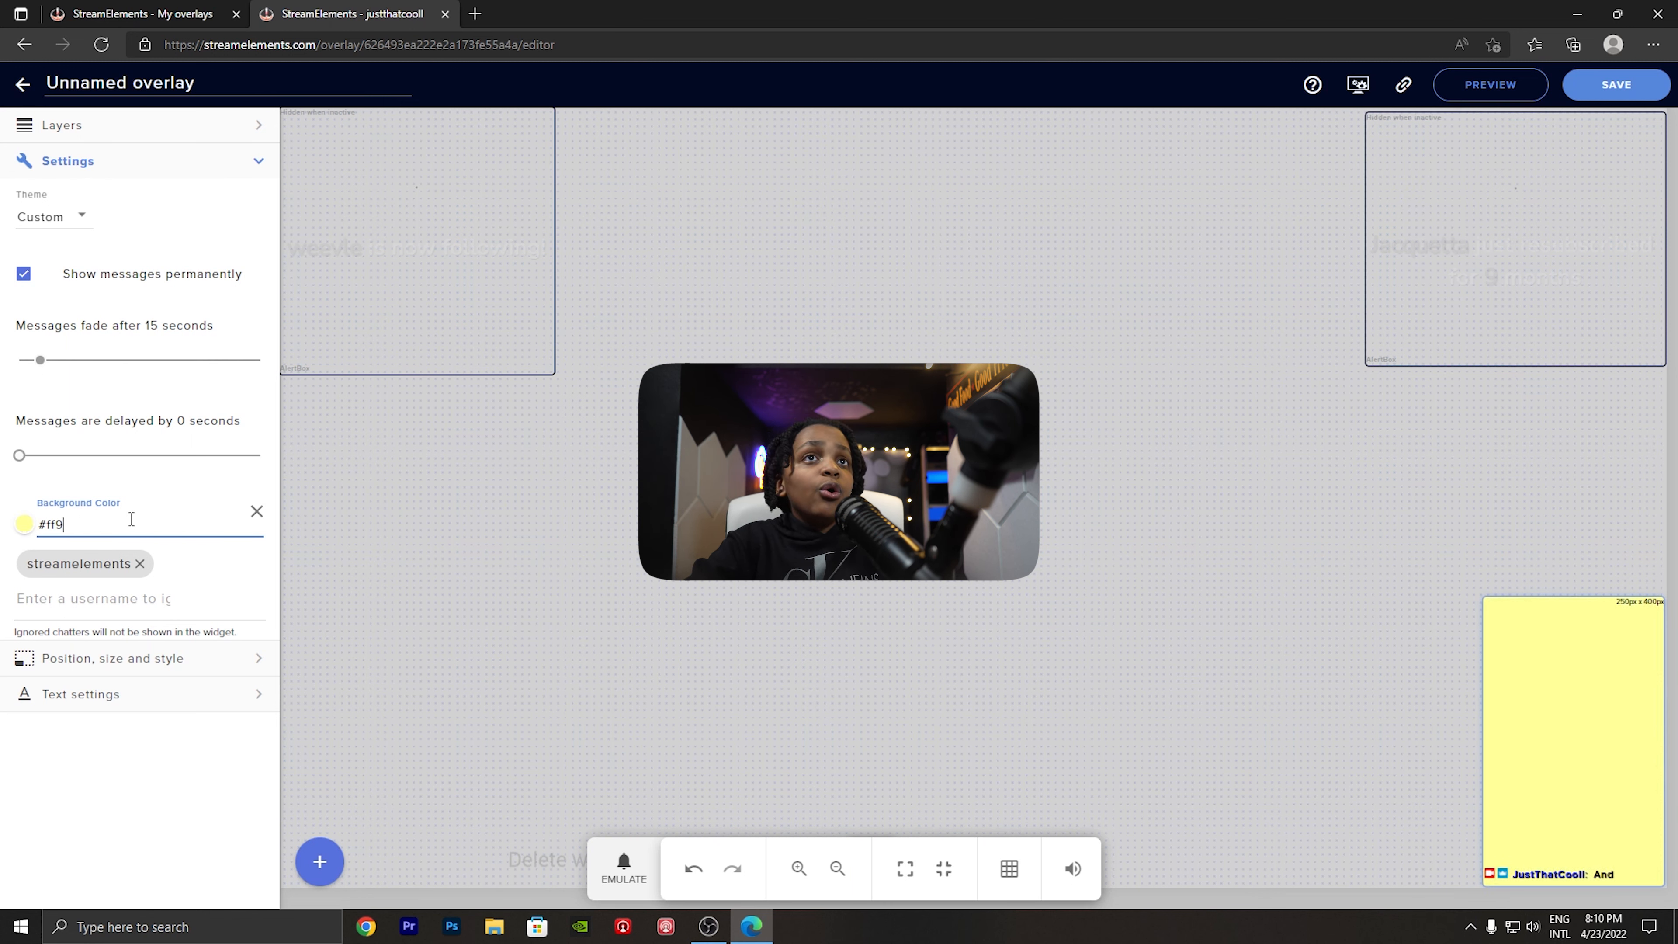
pyautogui.press('BackSpace')
pyautogui.write('03276')
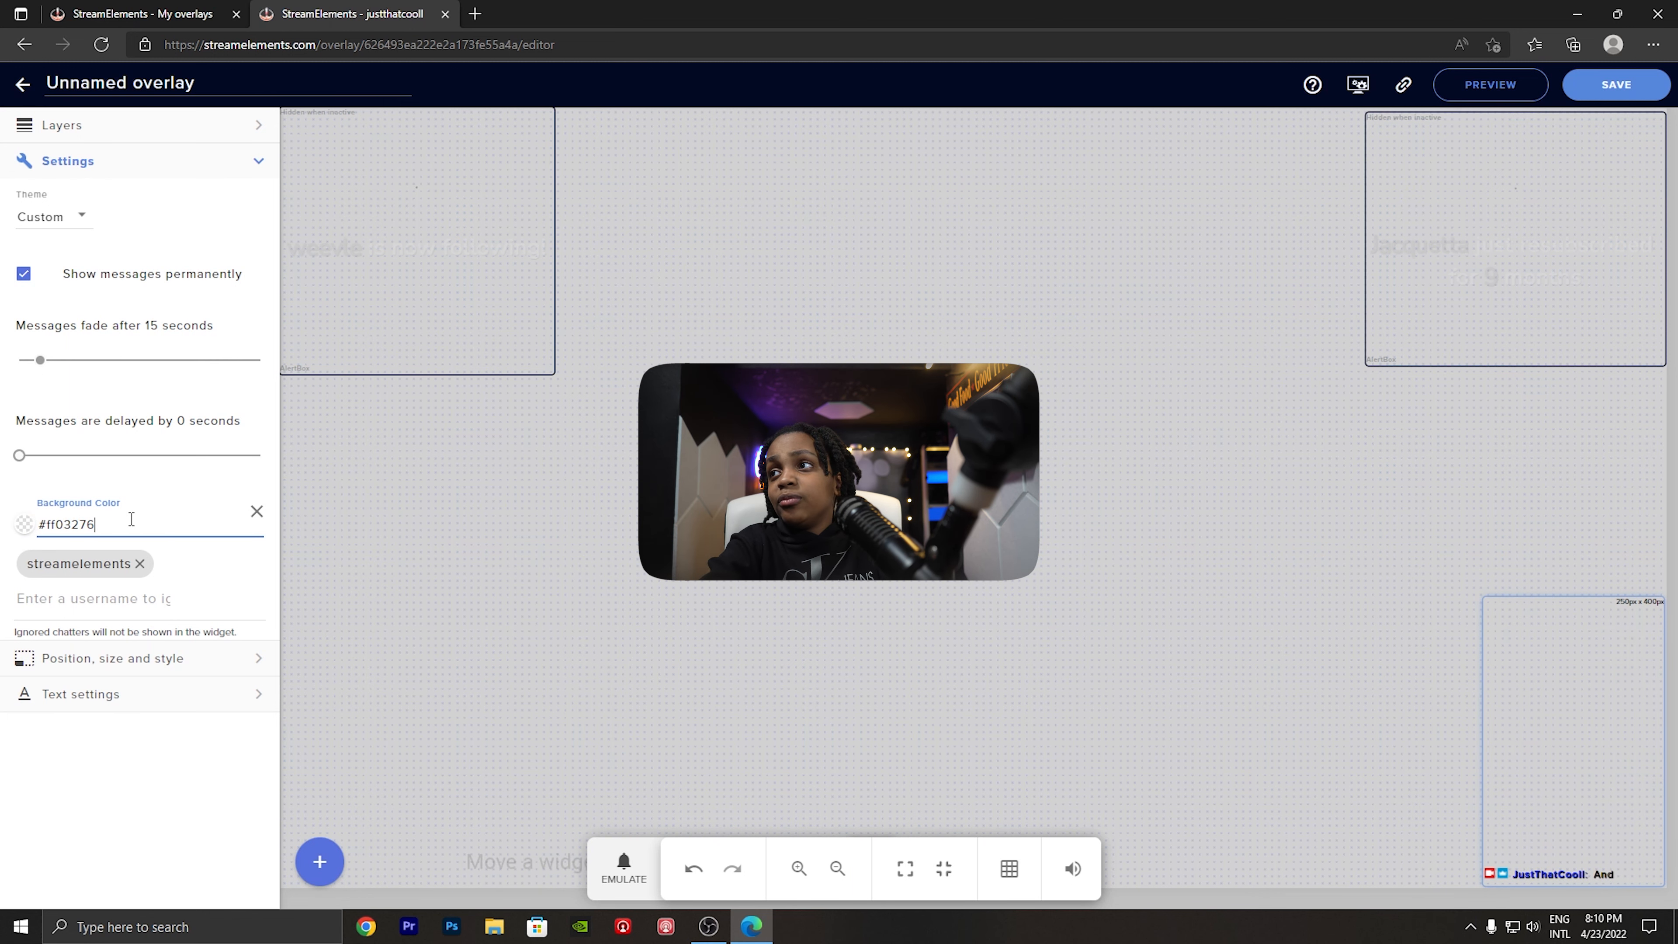
pyautogui.press('BackSpace')
# - Try color names such as red, blue and orange as the chat's background color, and clear the value
pyautogui.press('BackSpace')
pyautogui.press('BackSpace')
pyautogui.press('BackSpace')
pyautogui.press('BackSpace')
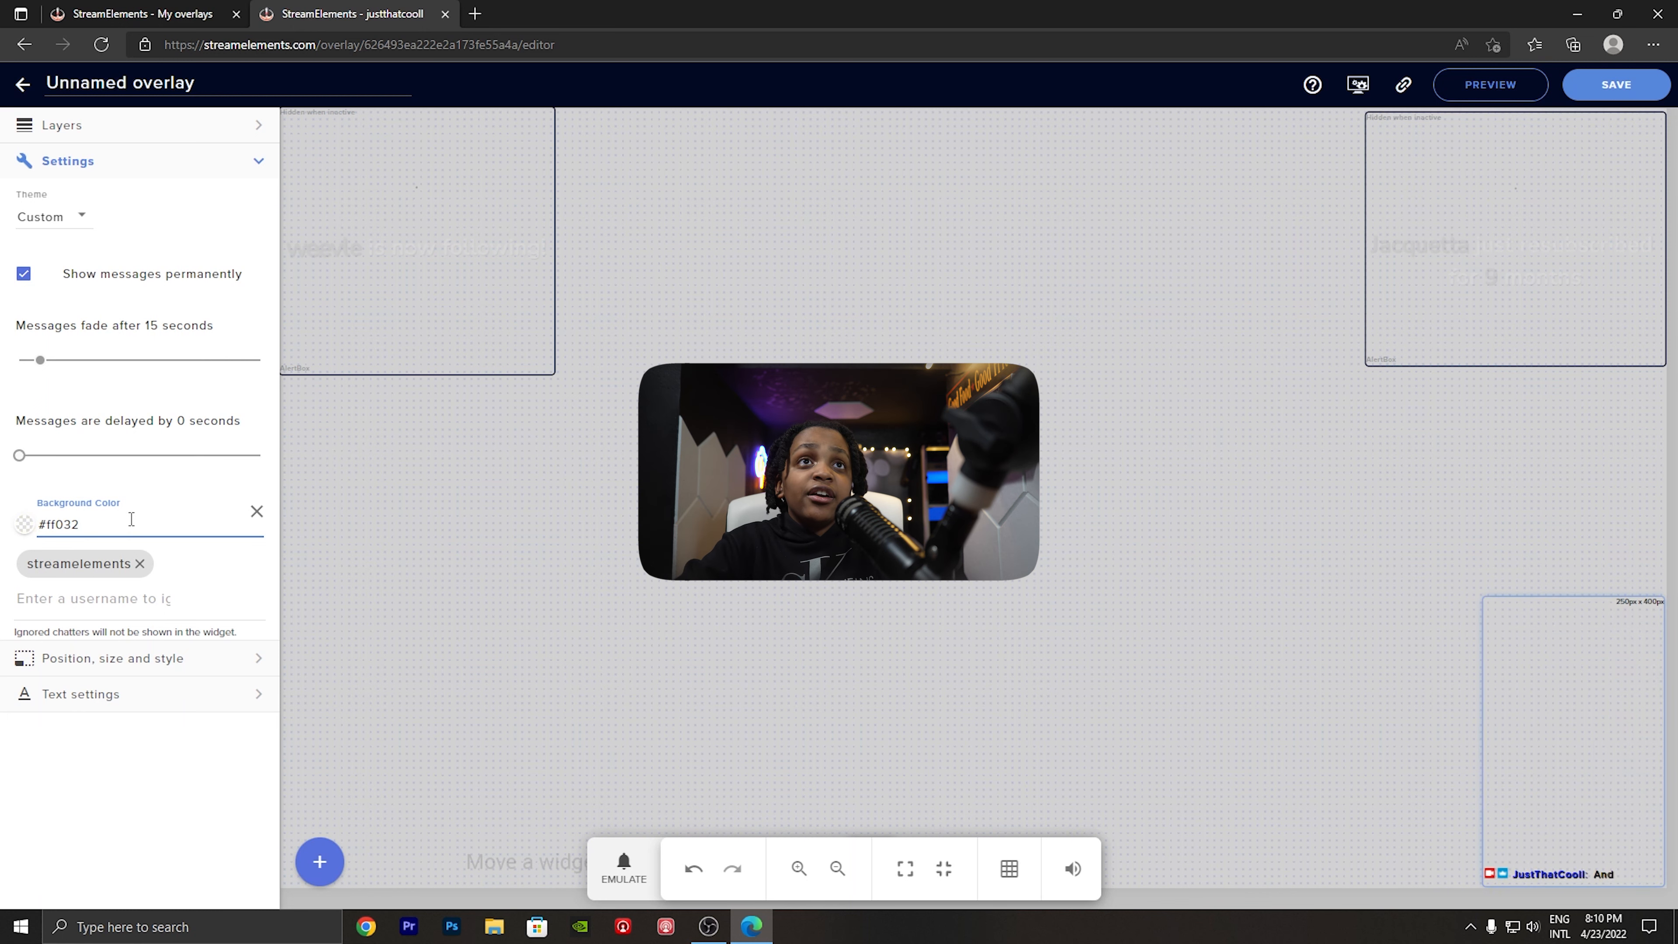
pyautogui.write('red')
pyautogui.press('BackSpace')
pyautogui.press('BackSpace')
pyautogui.write('blue')
pyautogui.press('BackSpace')
pyautogui.write('purle')
pyautogui.press('BackSpace')
pyautogui.press('BackSpace')
pyautogui.write('bl')
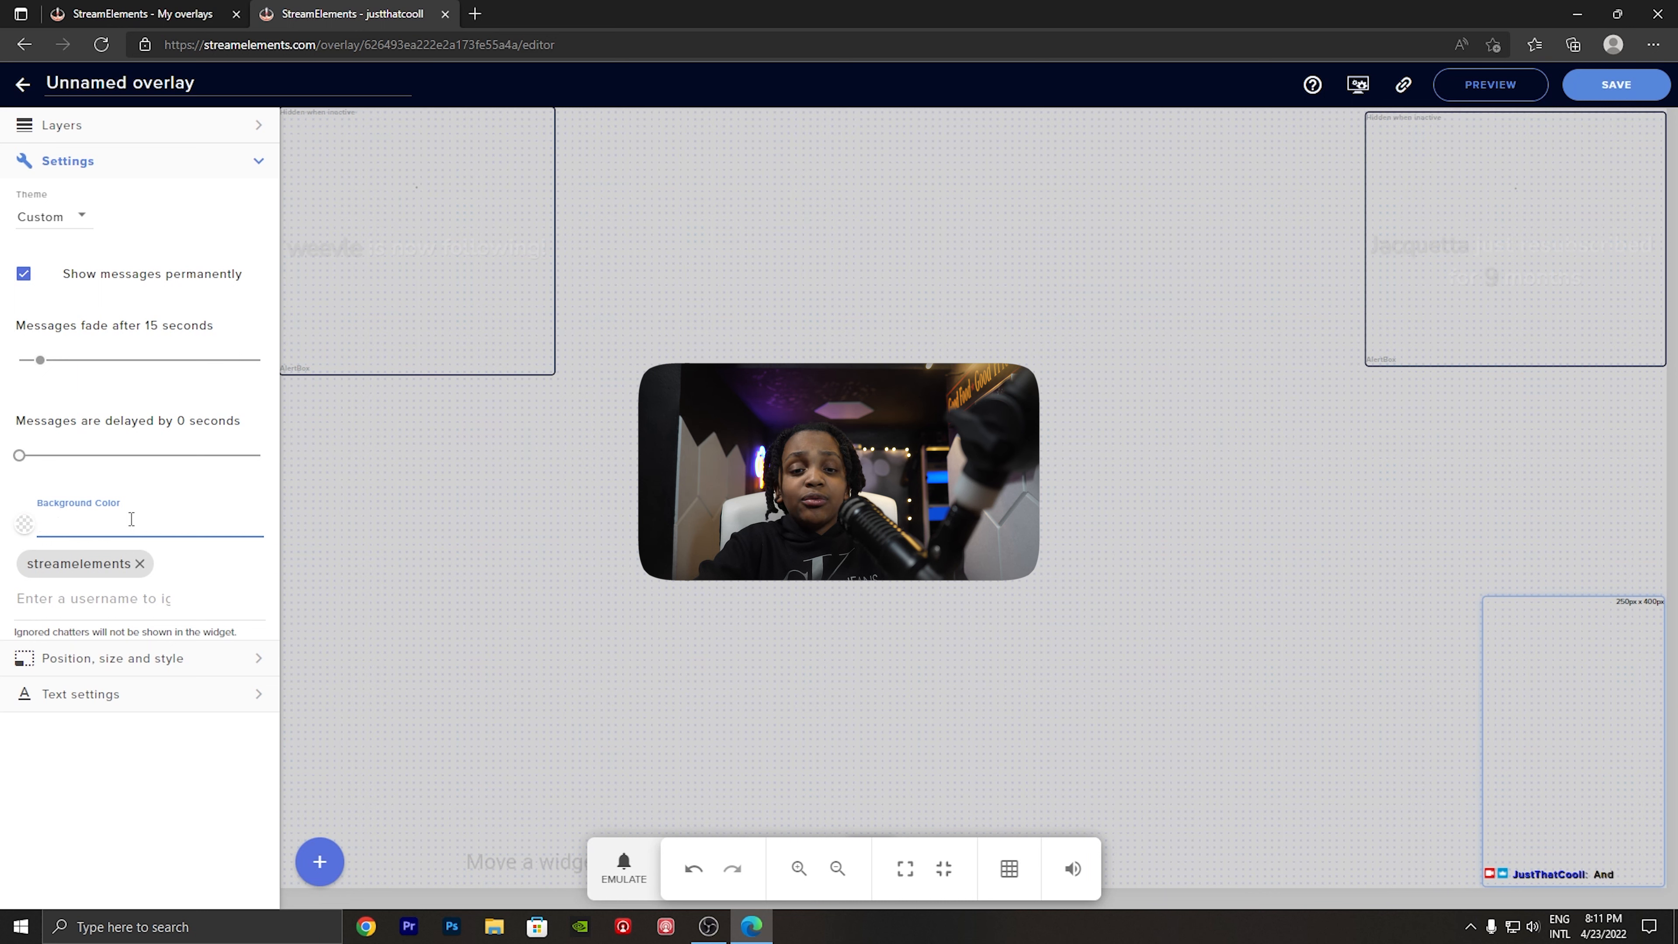
pyautogui.write('ck')
pyautogui.press('BackSpace')
pyautogui.press('BackSpace')
pyautogui.press('BackSpace')
pyautogui.write('or')
pyautogui.press('BackSpace')
pyautogui.press('BackSpace')
pyautogui.press('BackSpace')
pyautogui.press('BackSpace')
pyautogui.press('BackSpace')
pyautogui.press('BackSpace')
pyautogui.press('BackSpace')
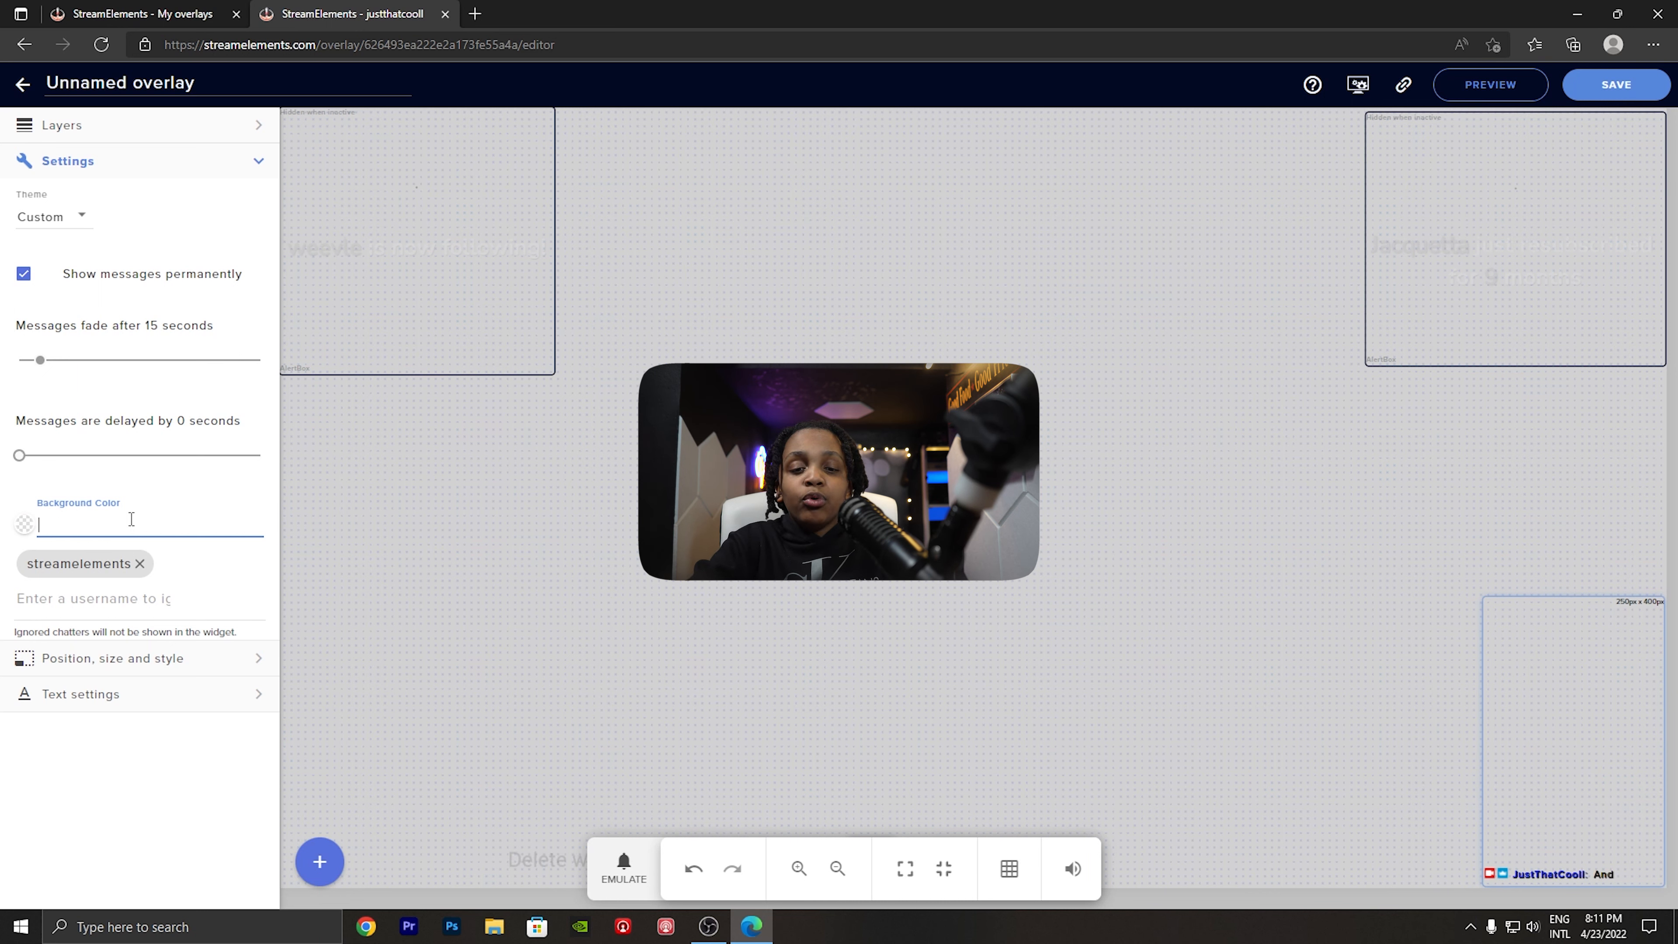
pyautogui.write('orange')
pyautogui.press('BackSpace')
pyautogui.press('BackSpace')
pyautogui.press('BackSpace')
pyautogui.press('BackSpace')
pyautogui.press('BackSpace')
pyautogui.press('BackSpace')
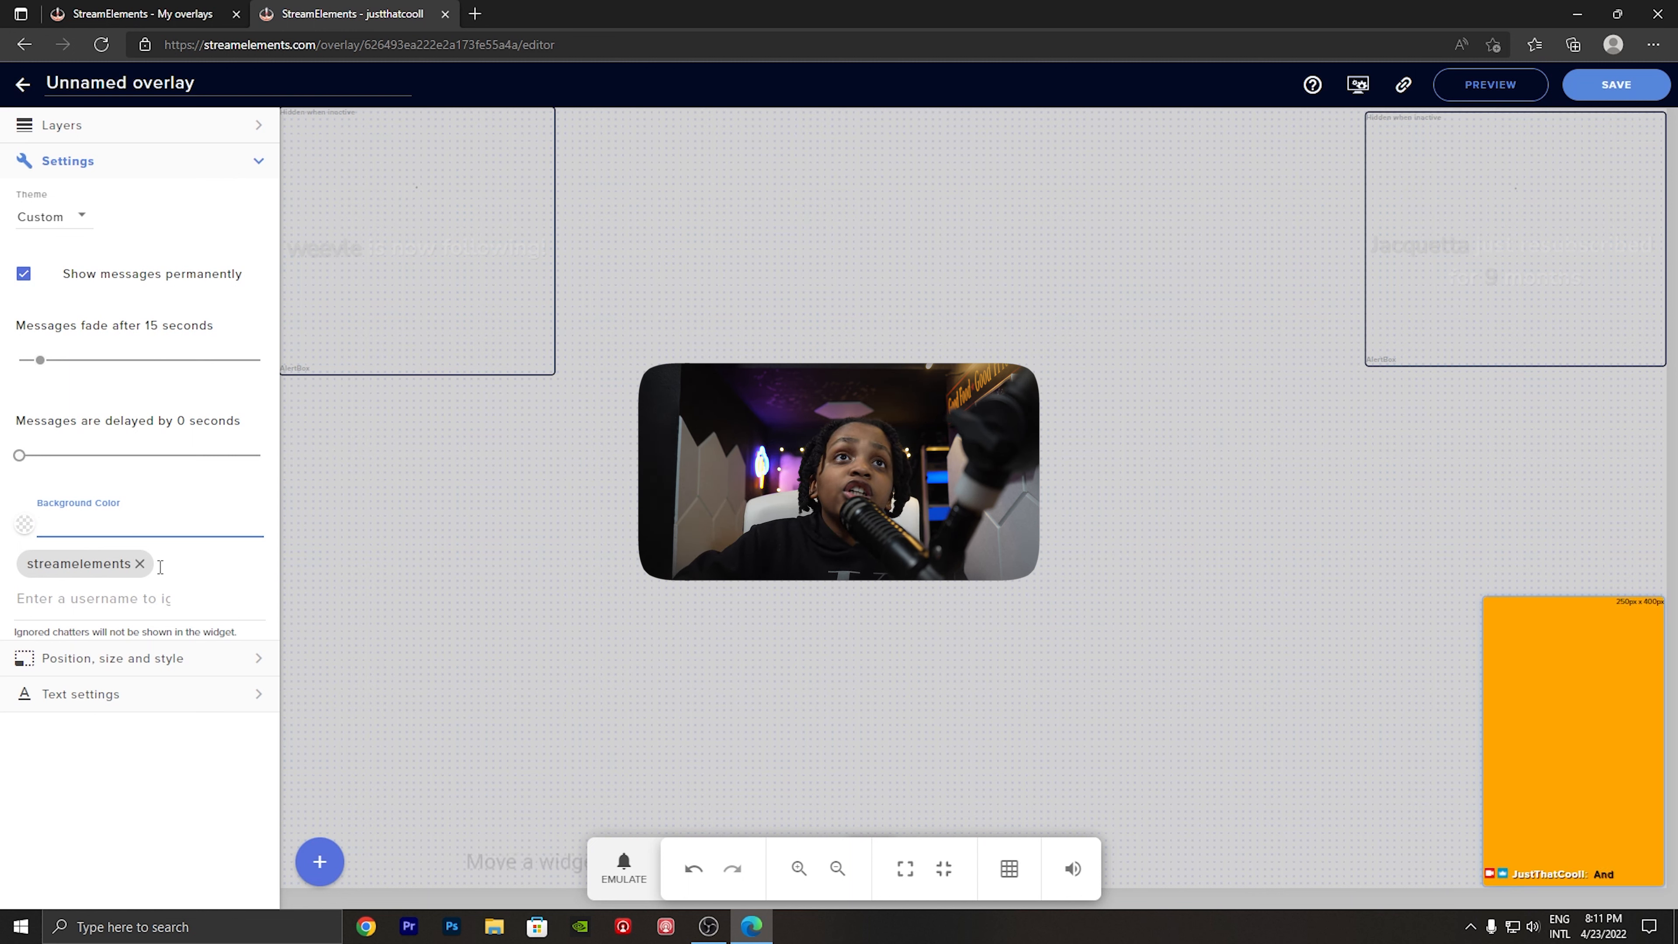
# - Add the channel's own username to the chat's ignored users and remove it again
pyautogui.click(137, 600)
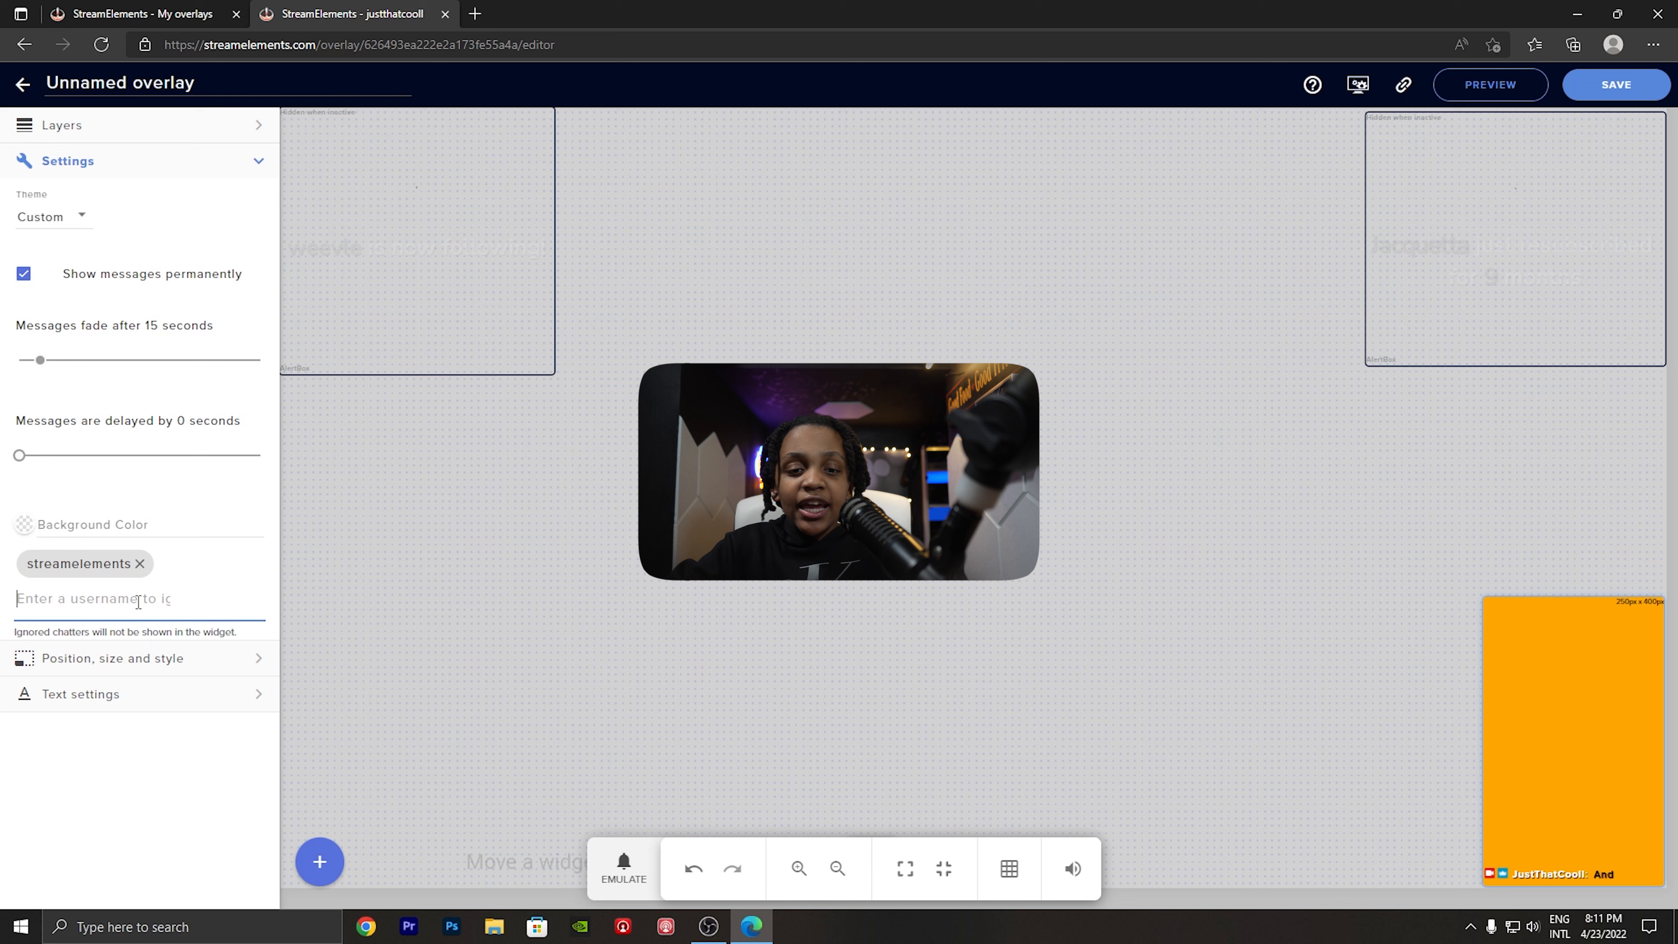
pyautogui.write('just')
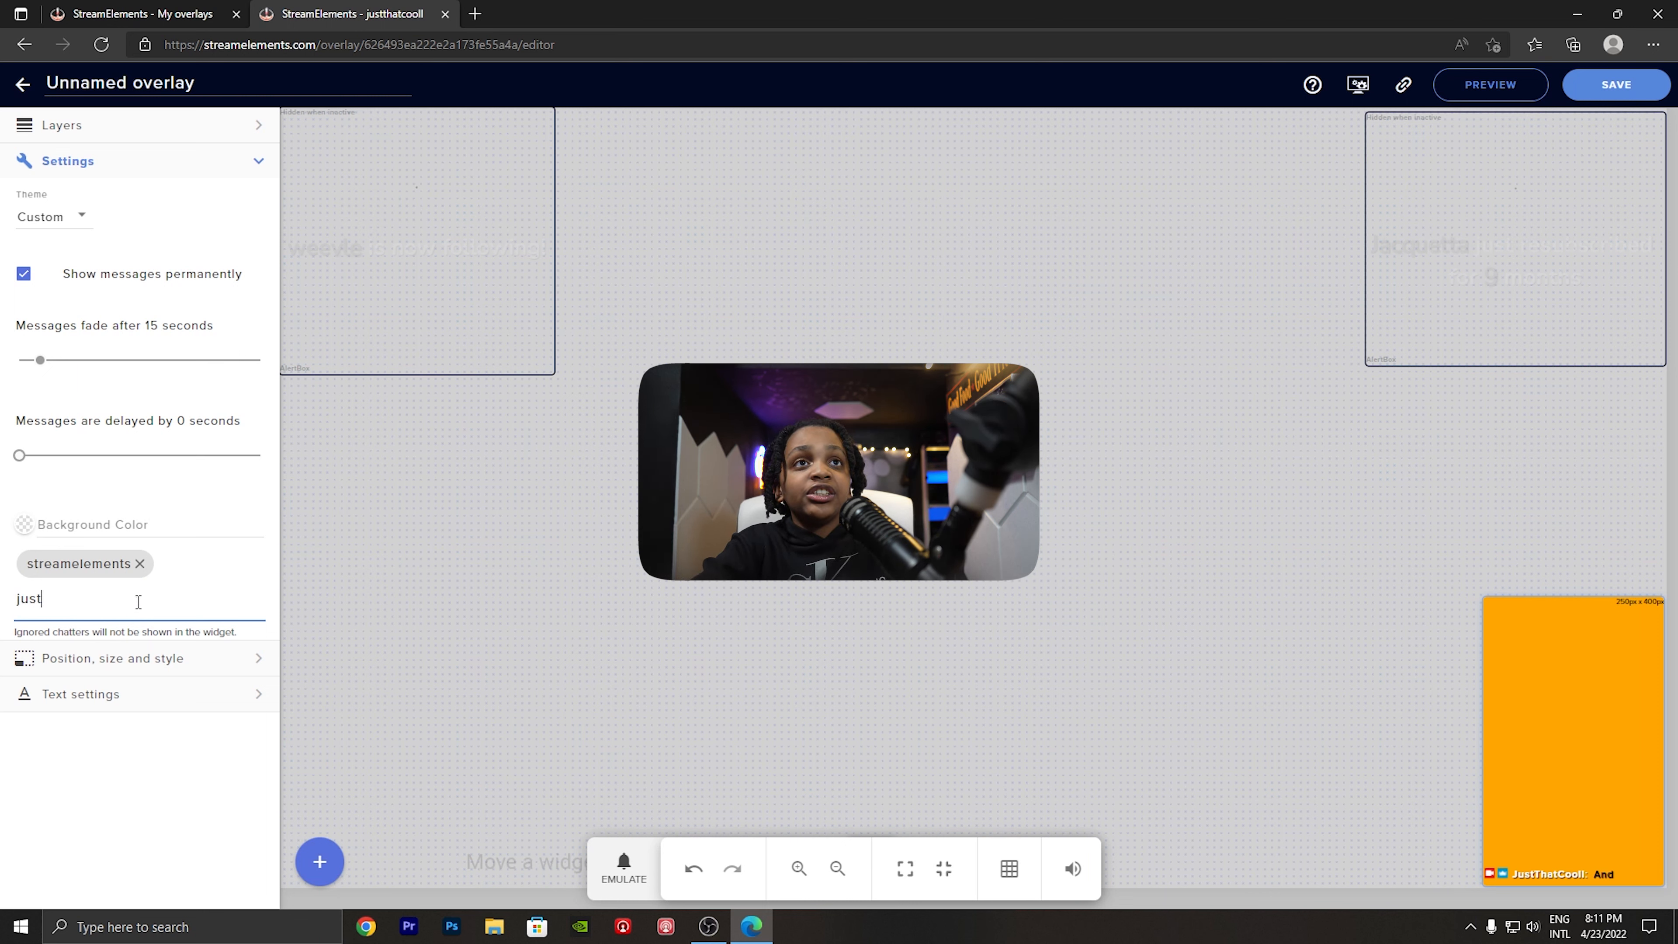
pyautogui.write('thatcooll')
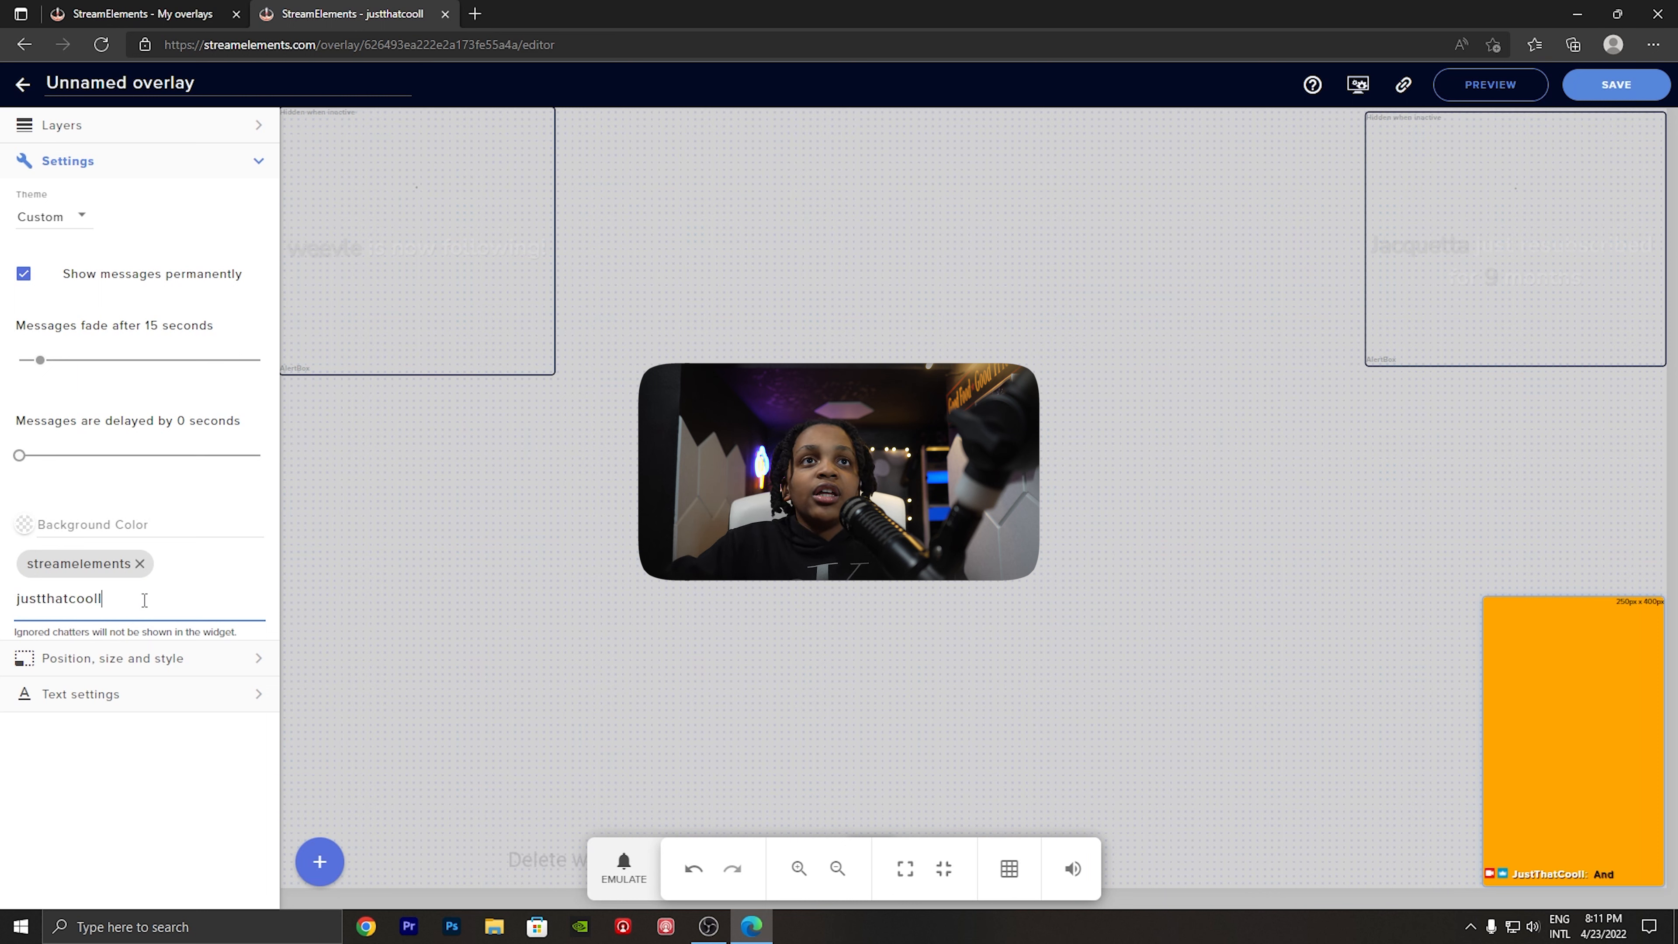
pyautogui.press('Return')
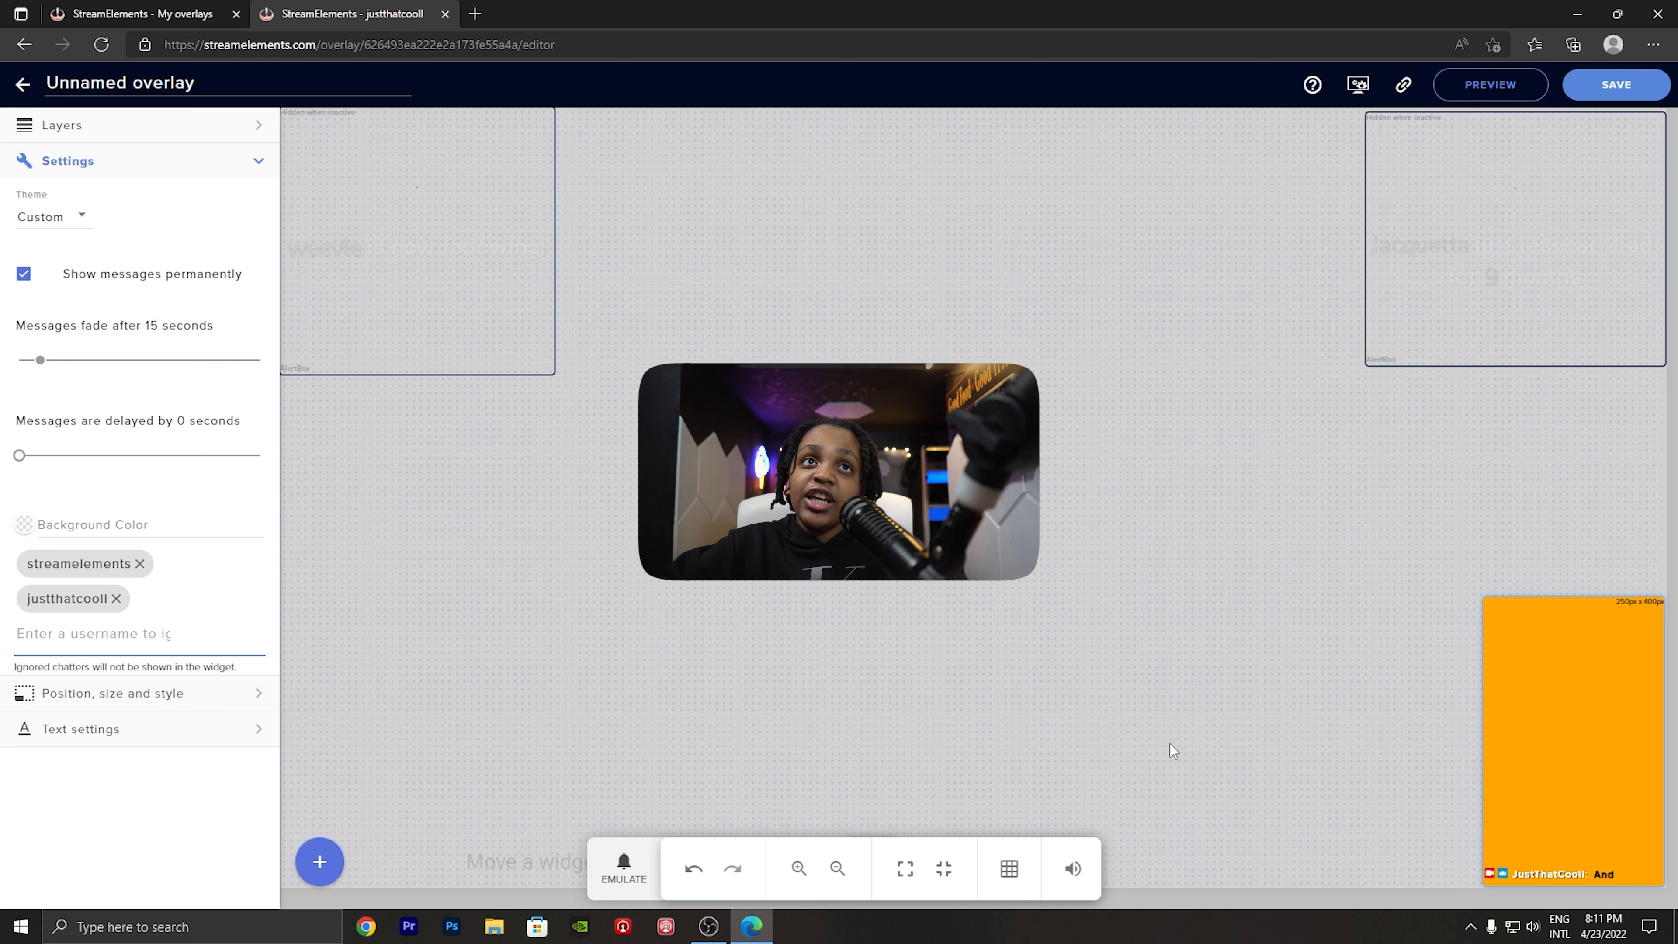
pyautogui.press('BackSpace')
pyautogui.press('BackSpace')
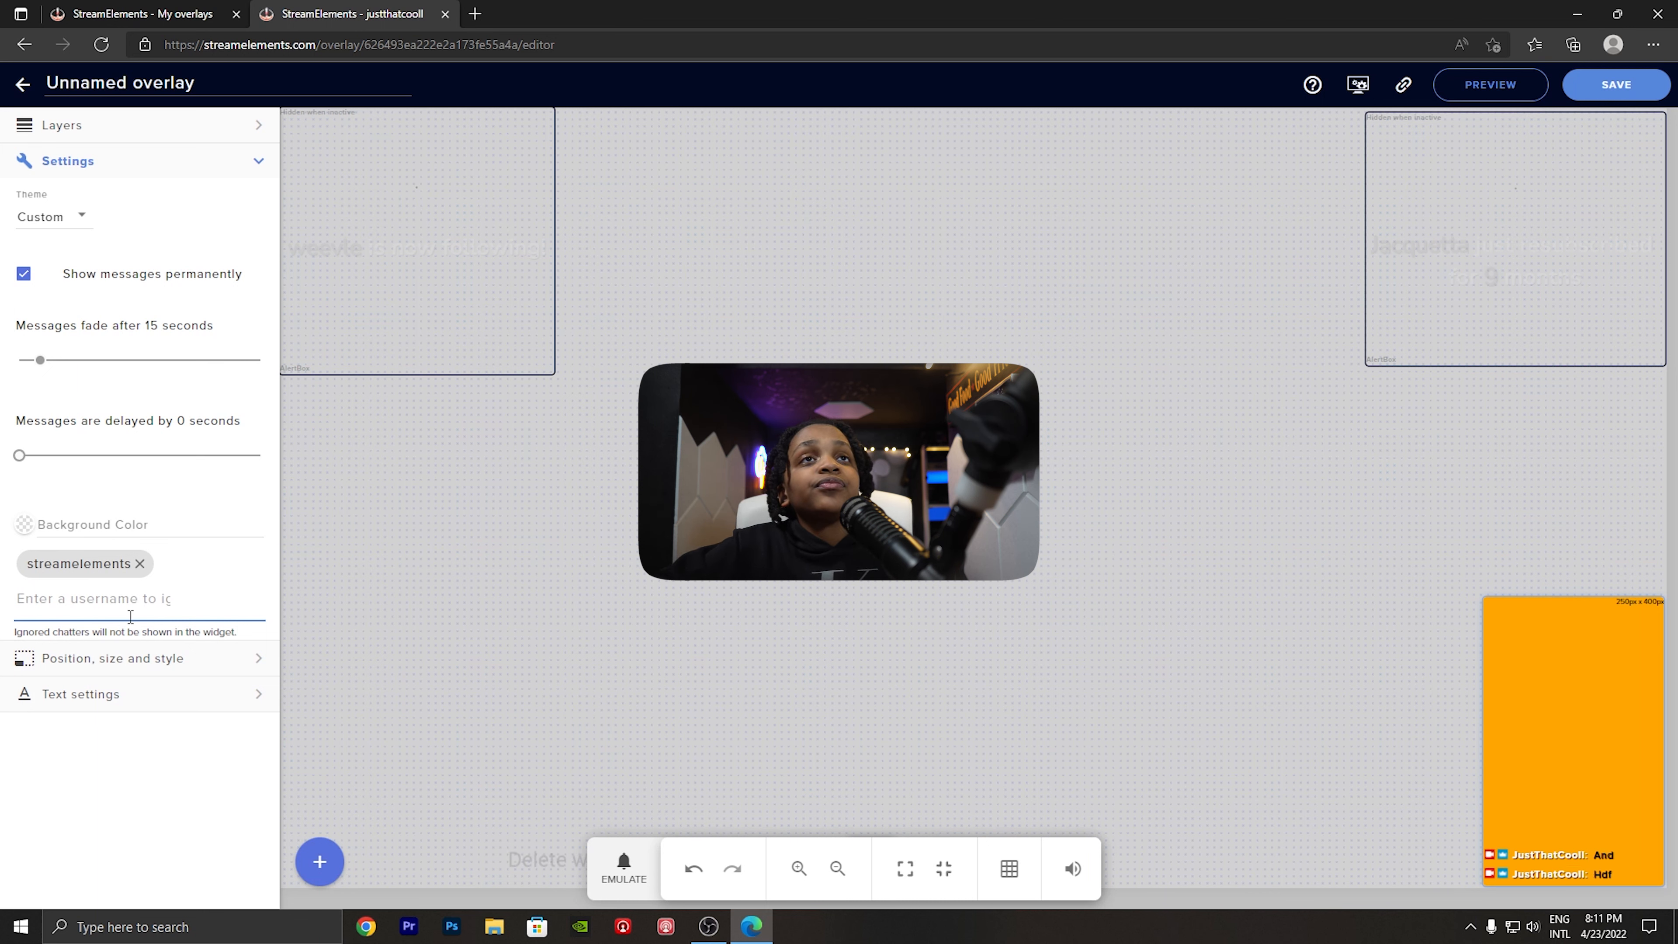
# - Enlarge the chat widget from its upper-left corner to about 330 × 424 px
pyautogui.click(165, 628)
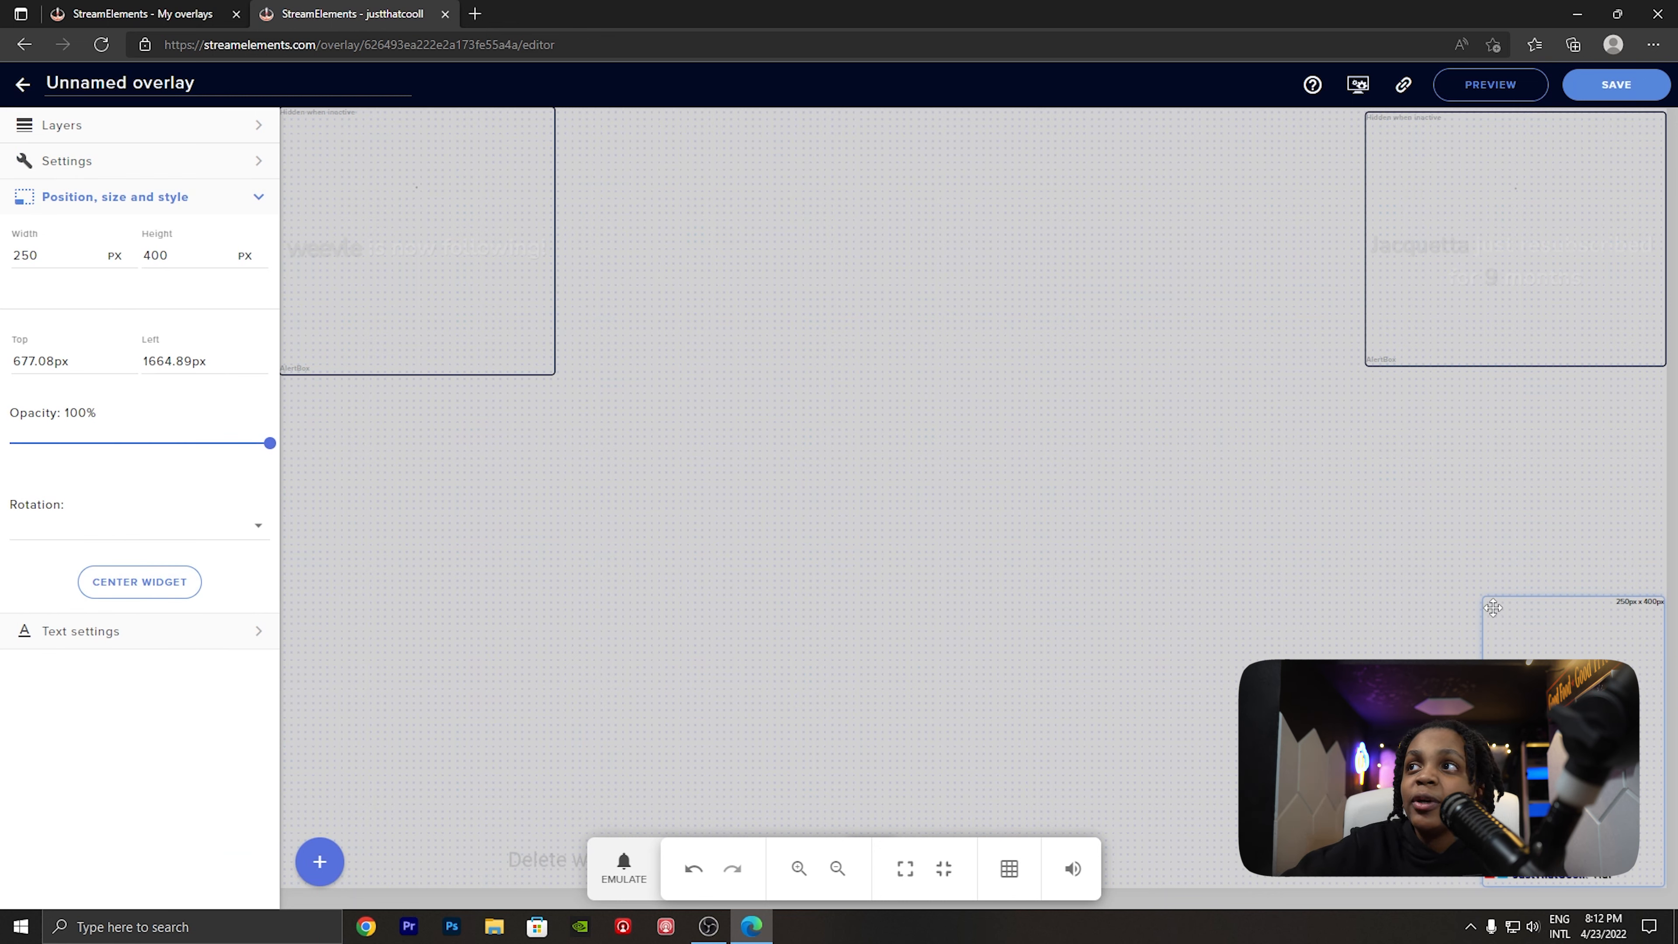
pyautogui.moveTo(1489, 597); pyautogui.dragTo(1150, 523)
# - Try large text sizes such as 200 and 25 for the chat, and set the size to 14
pyautogui.click(176, 633)
pyautogui.scroll(-1, 176, 635)
pyautogui.click(76, 437)
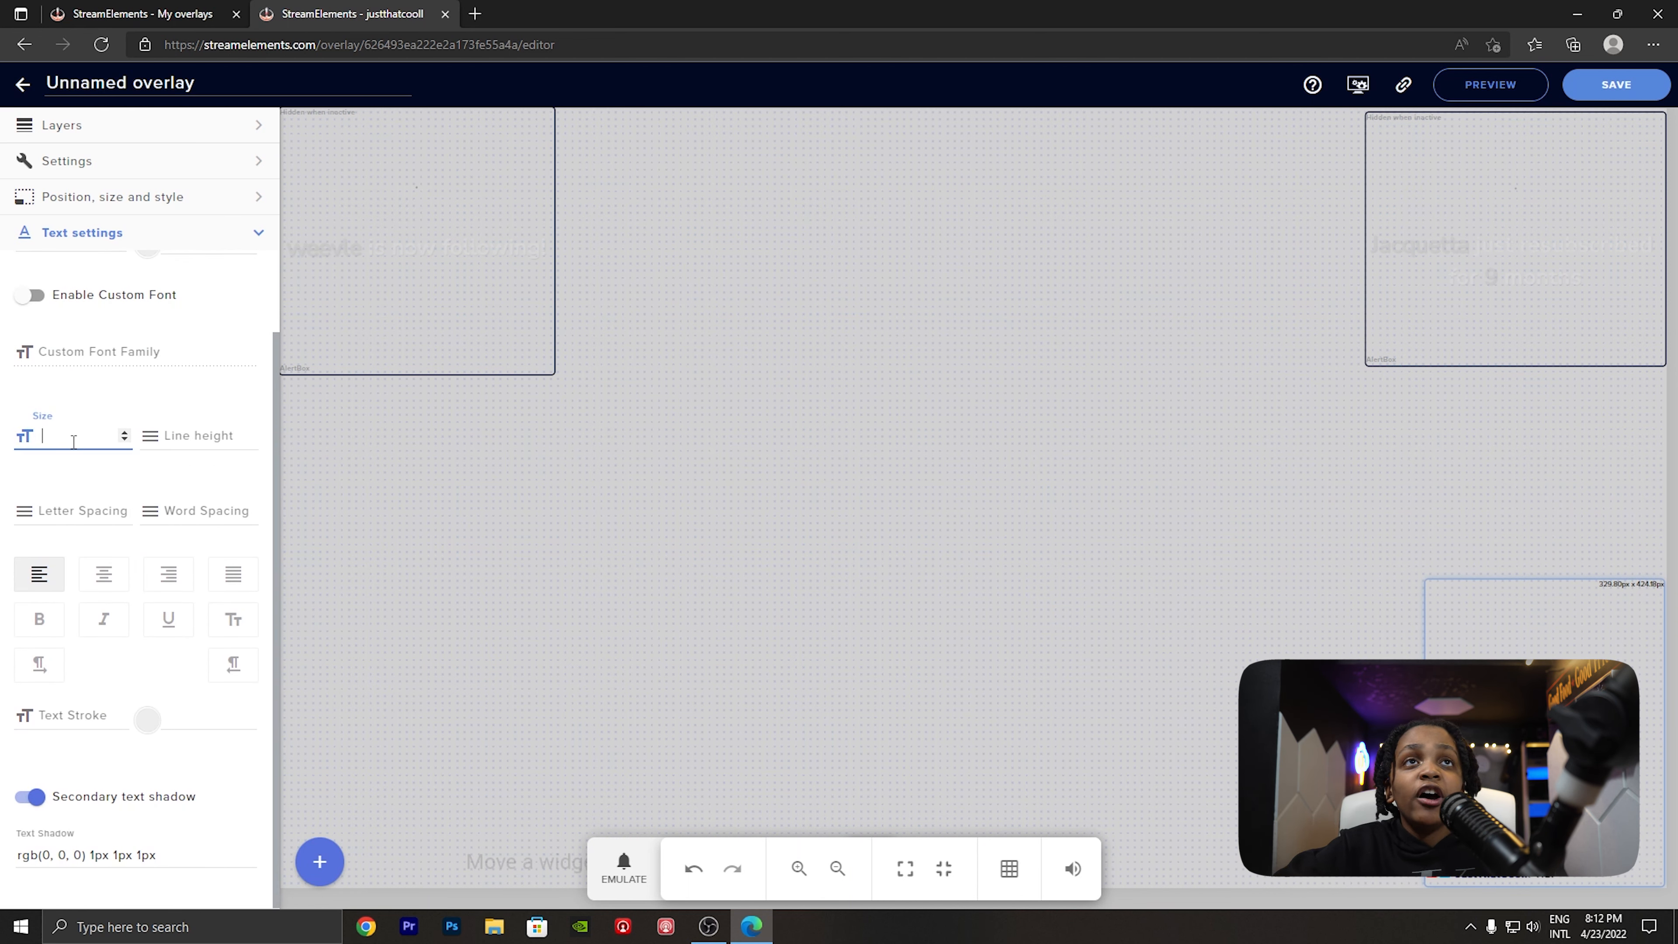
pyautogui.write('200')
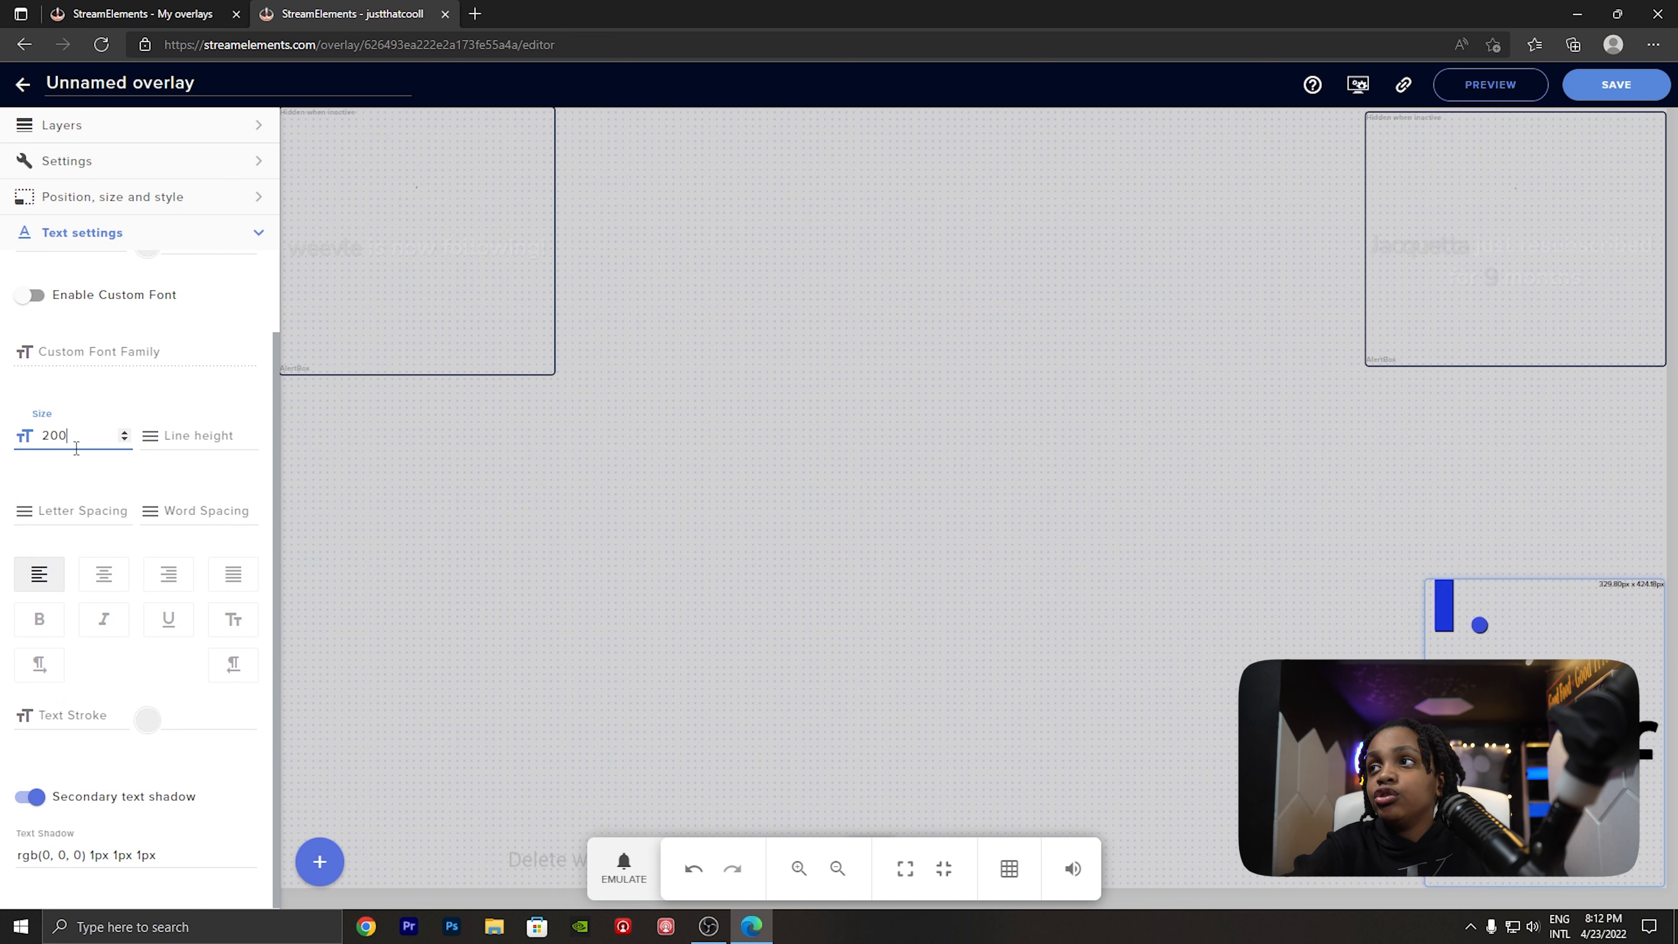
pyautogui.press('BackSpace')
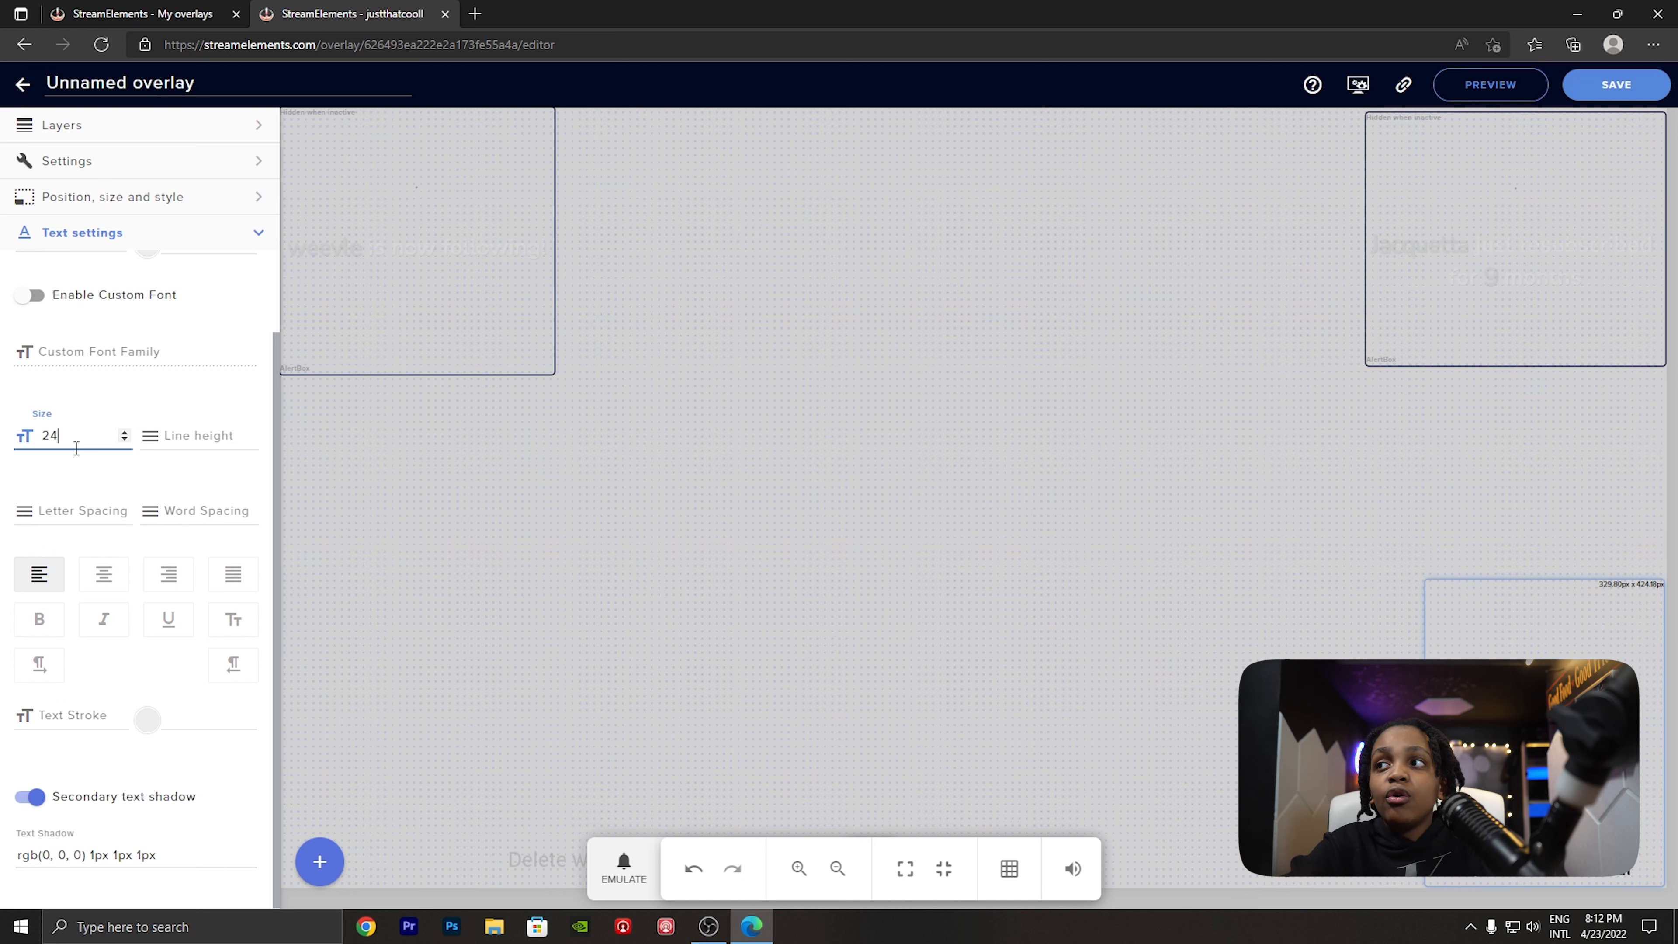
pyautogui.write('1')
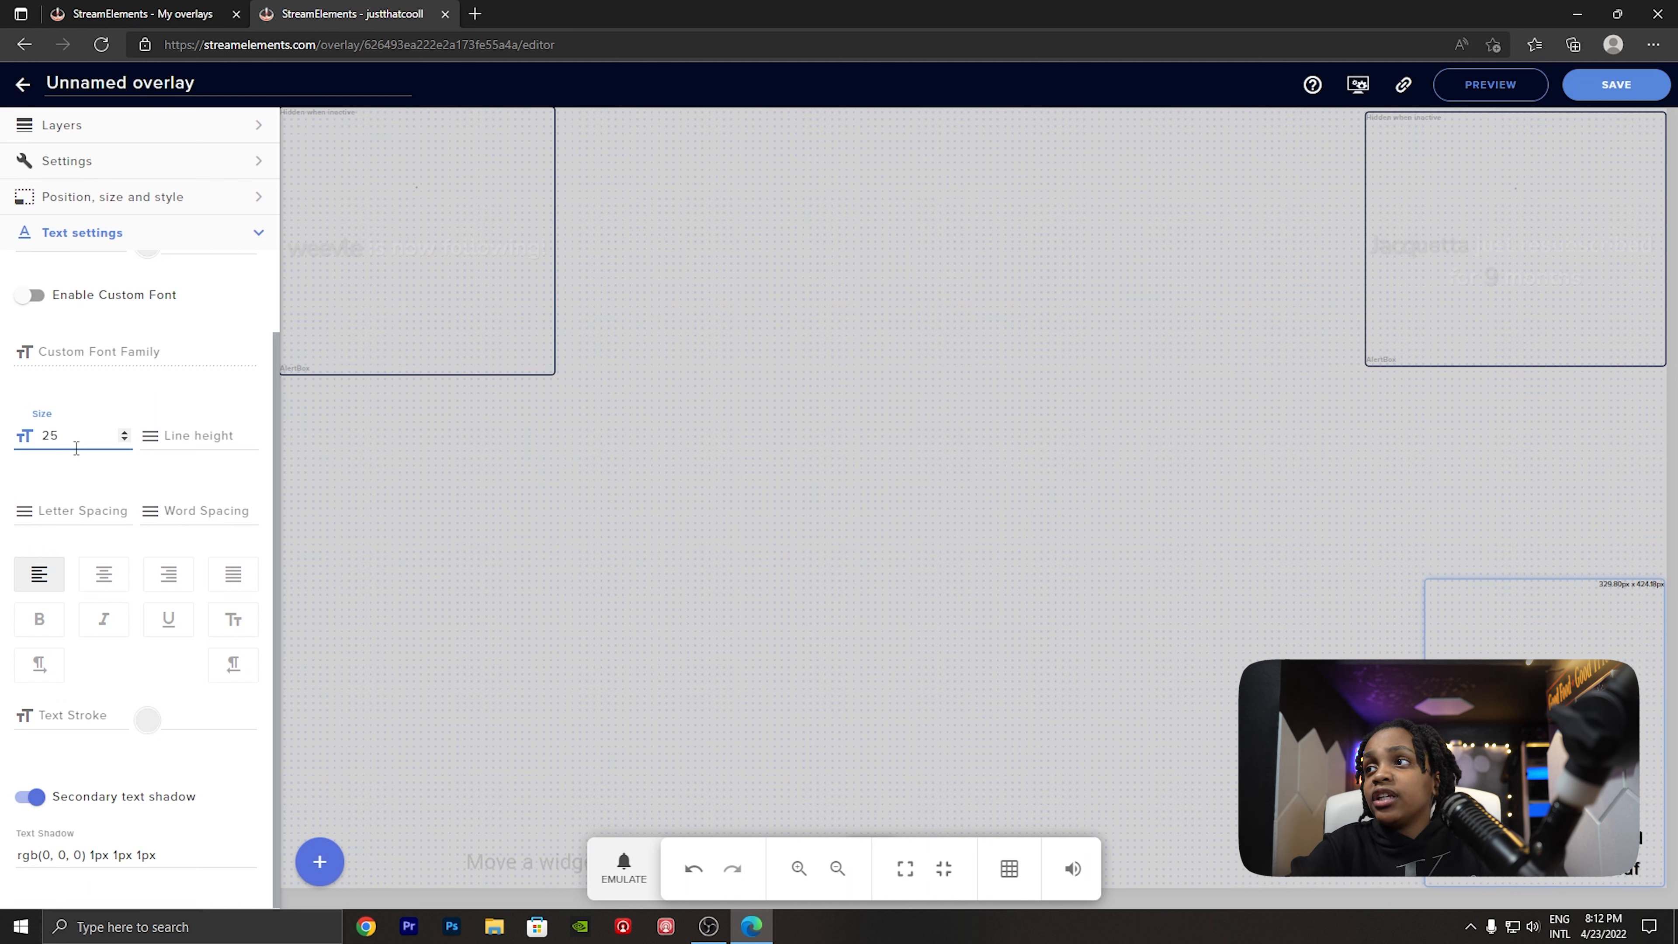
pyautogui.press('BackSpace')
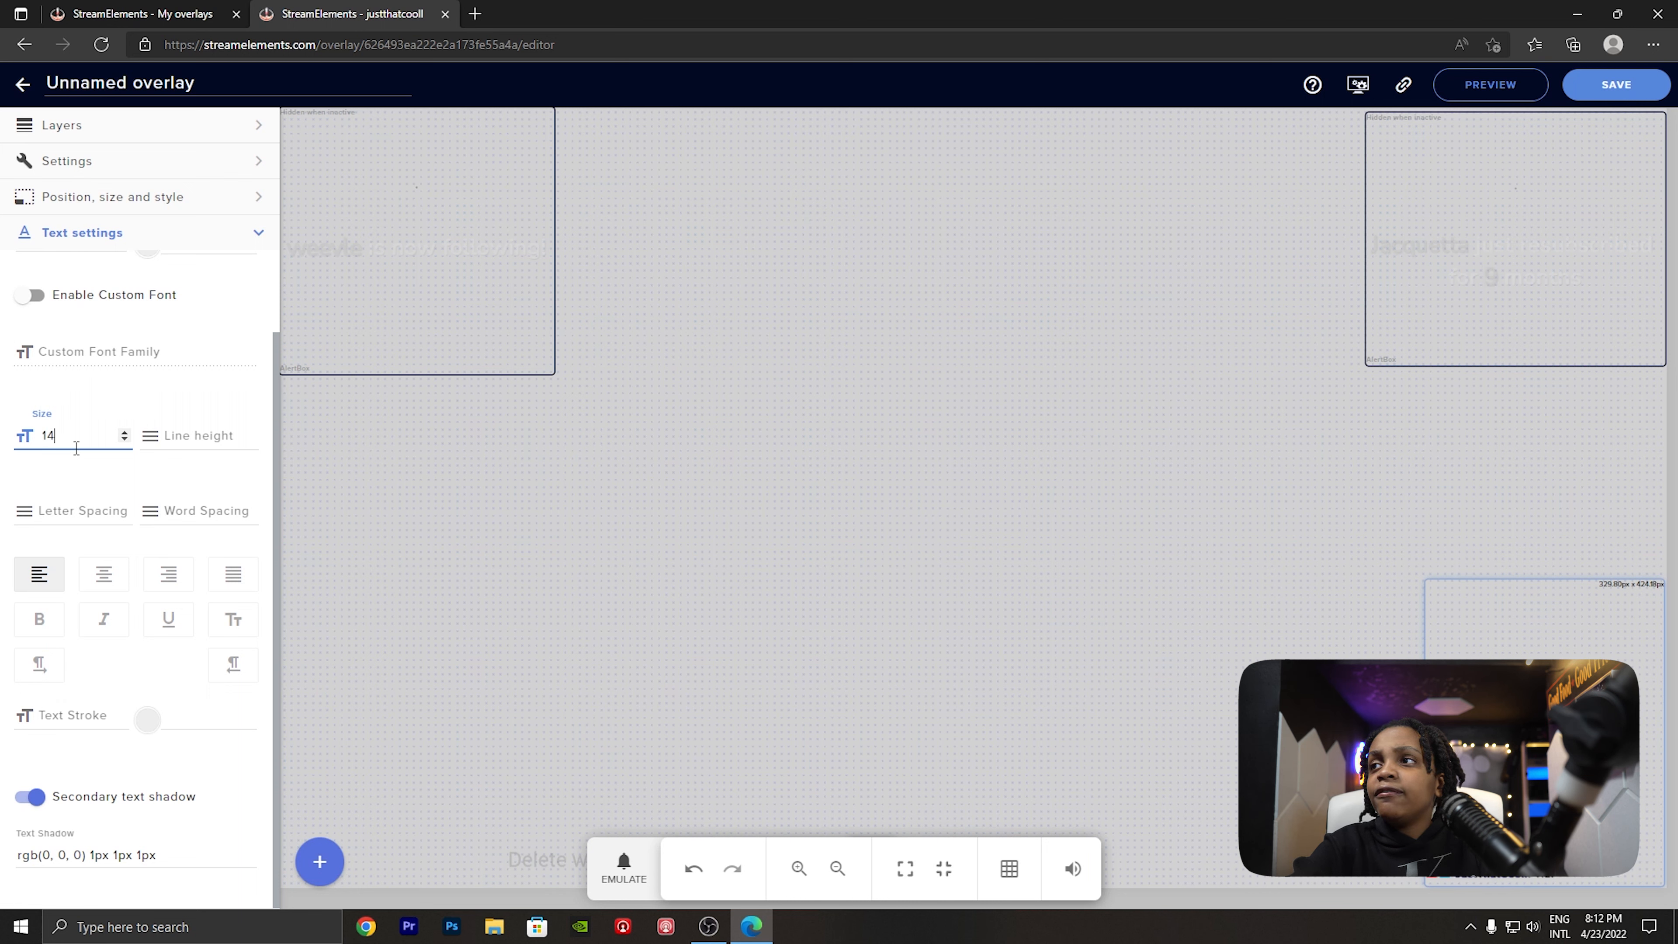
# - Enable a custom font for the chat text and choose Bebas Neue
pyautogui.scroll(2, 76, 338)
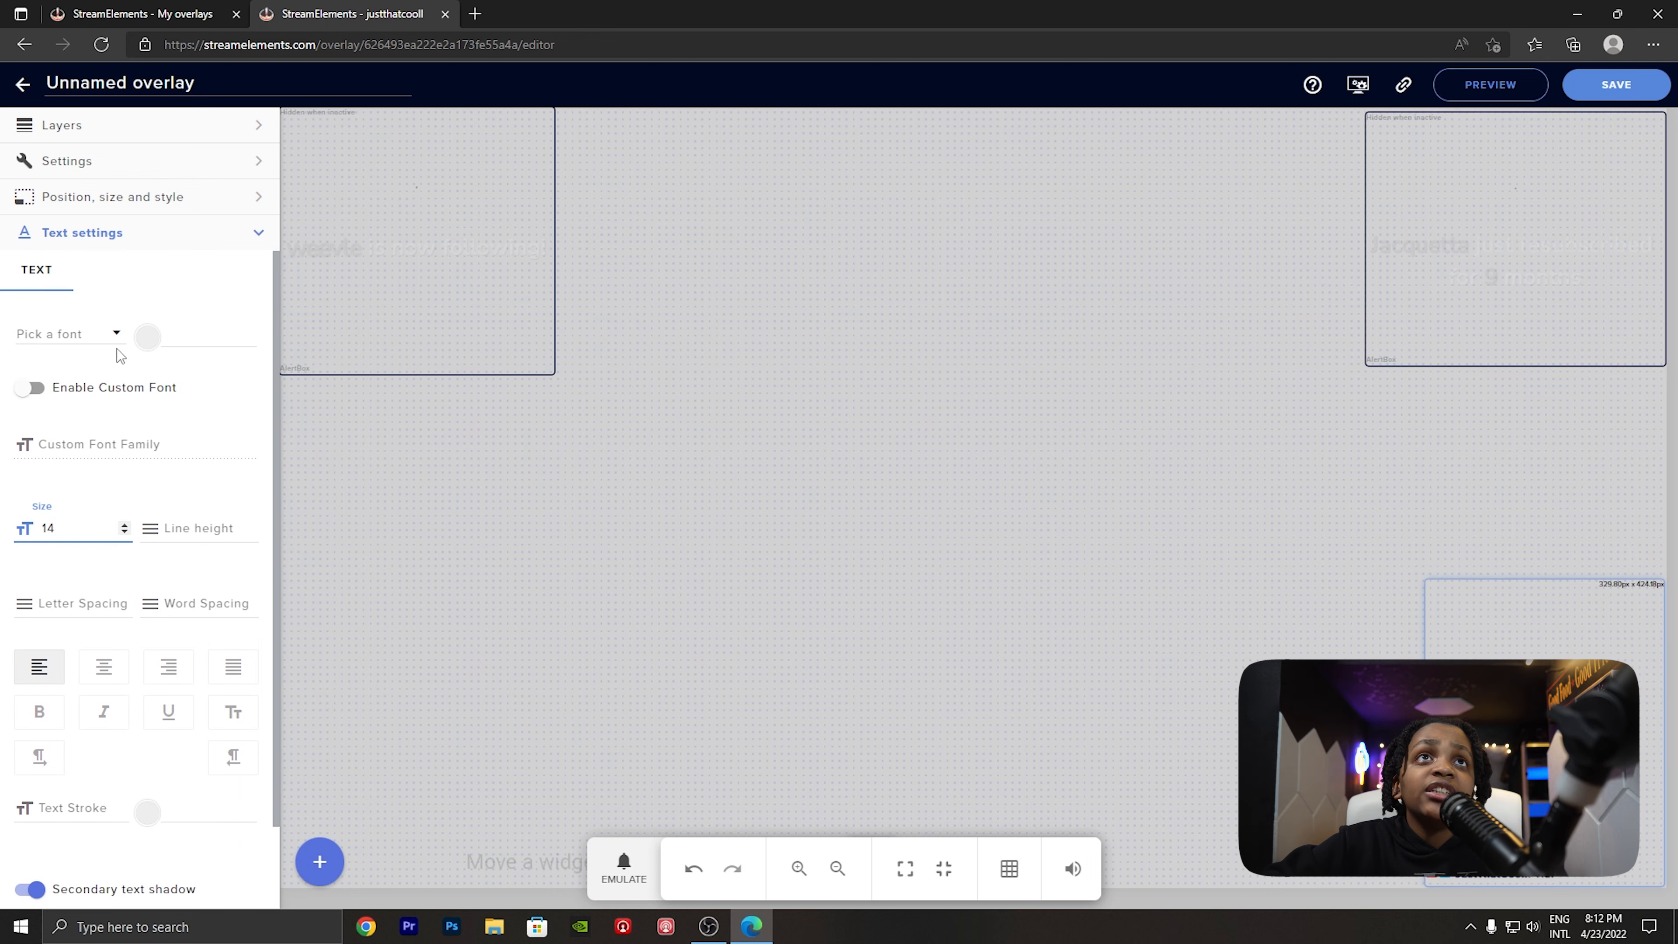
pyautogui.click(32, 390)
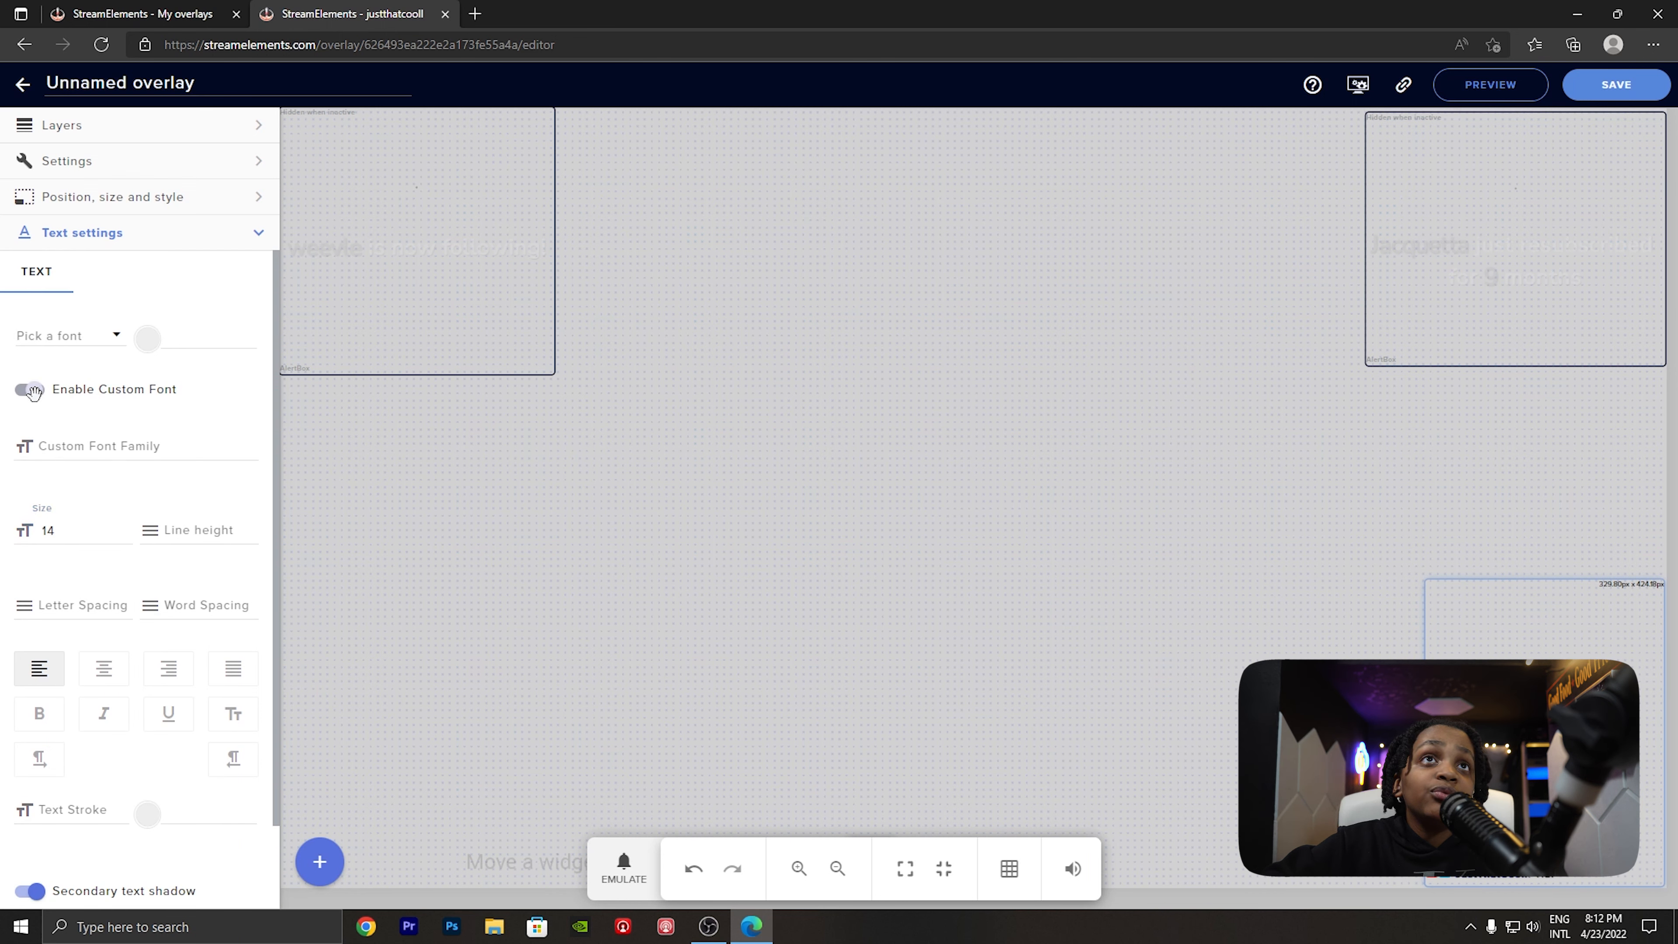
pyautogui.click(68, 336)
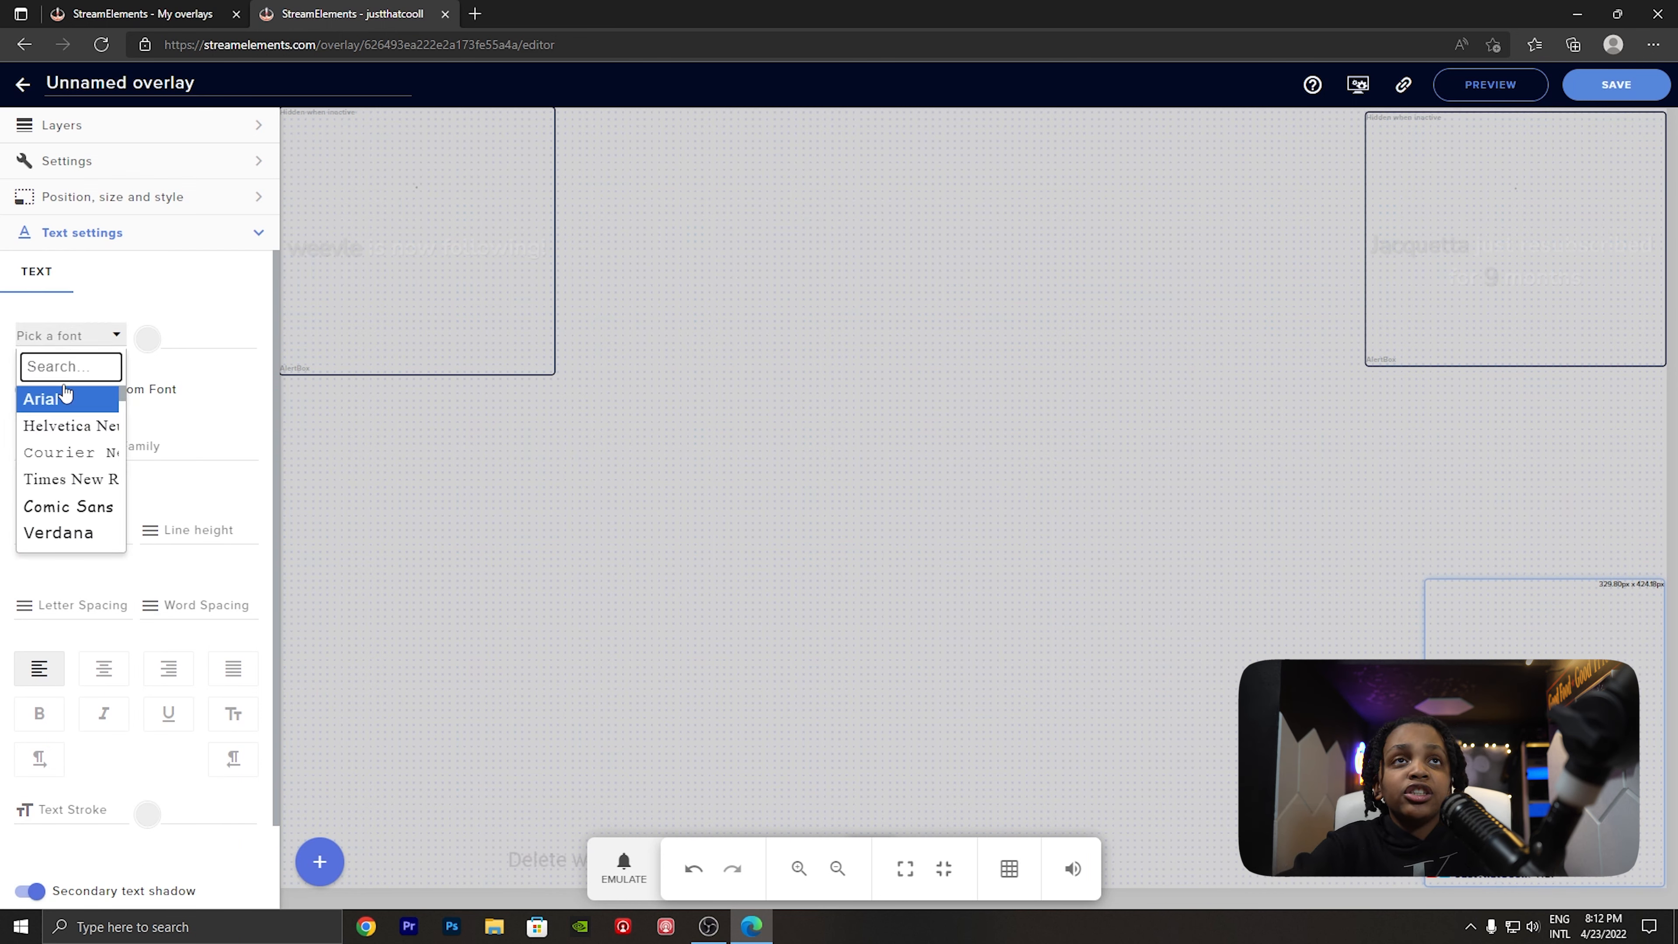
pyautogui.write('bebas neue')
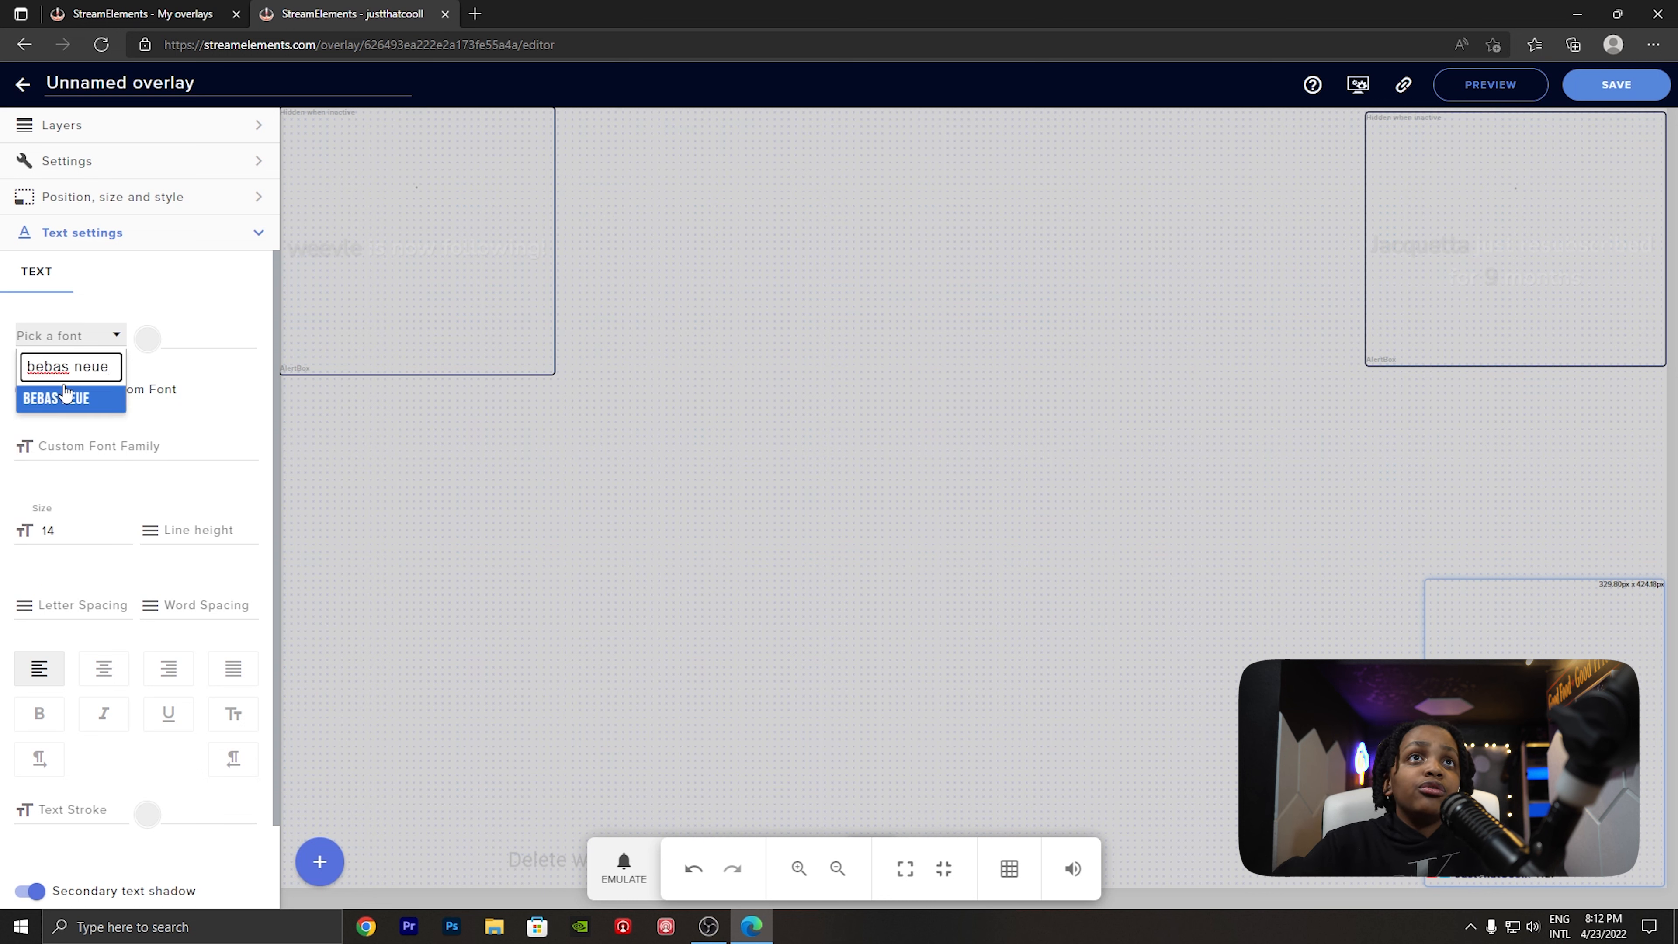
pyautogui.click(59, 398)
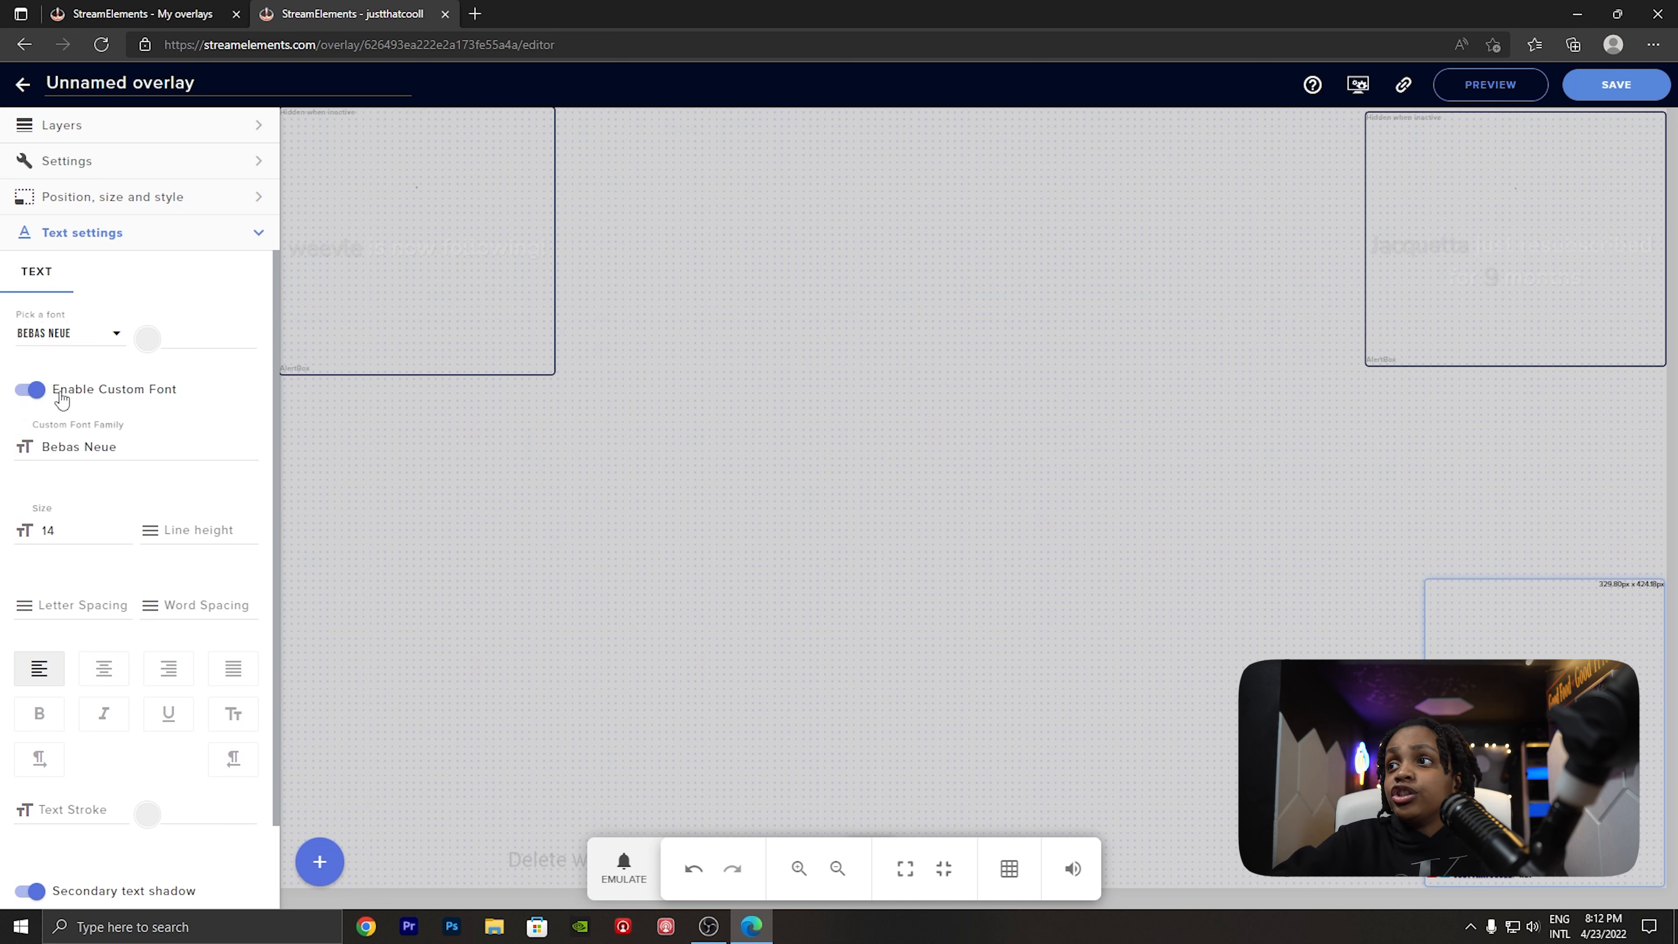
# - Search the font list for Montserrat Black, and clear the search without choosing another font
pyautogui.click(74, 343)
pyautogui.click(79, 366)
pyautogui.hotkey('ctrl', 'a')
pyautogui.write('montserr')
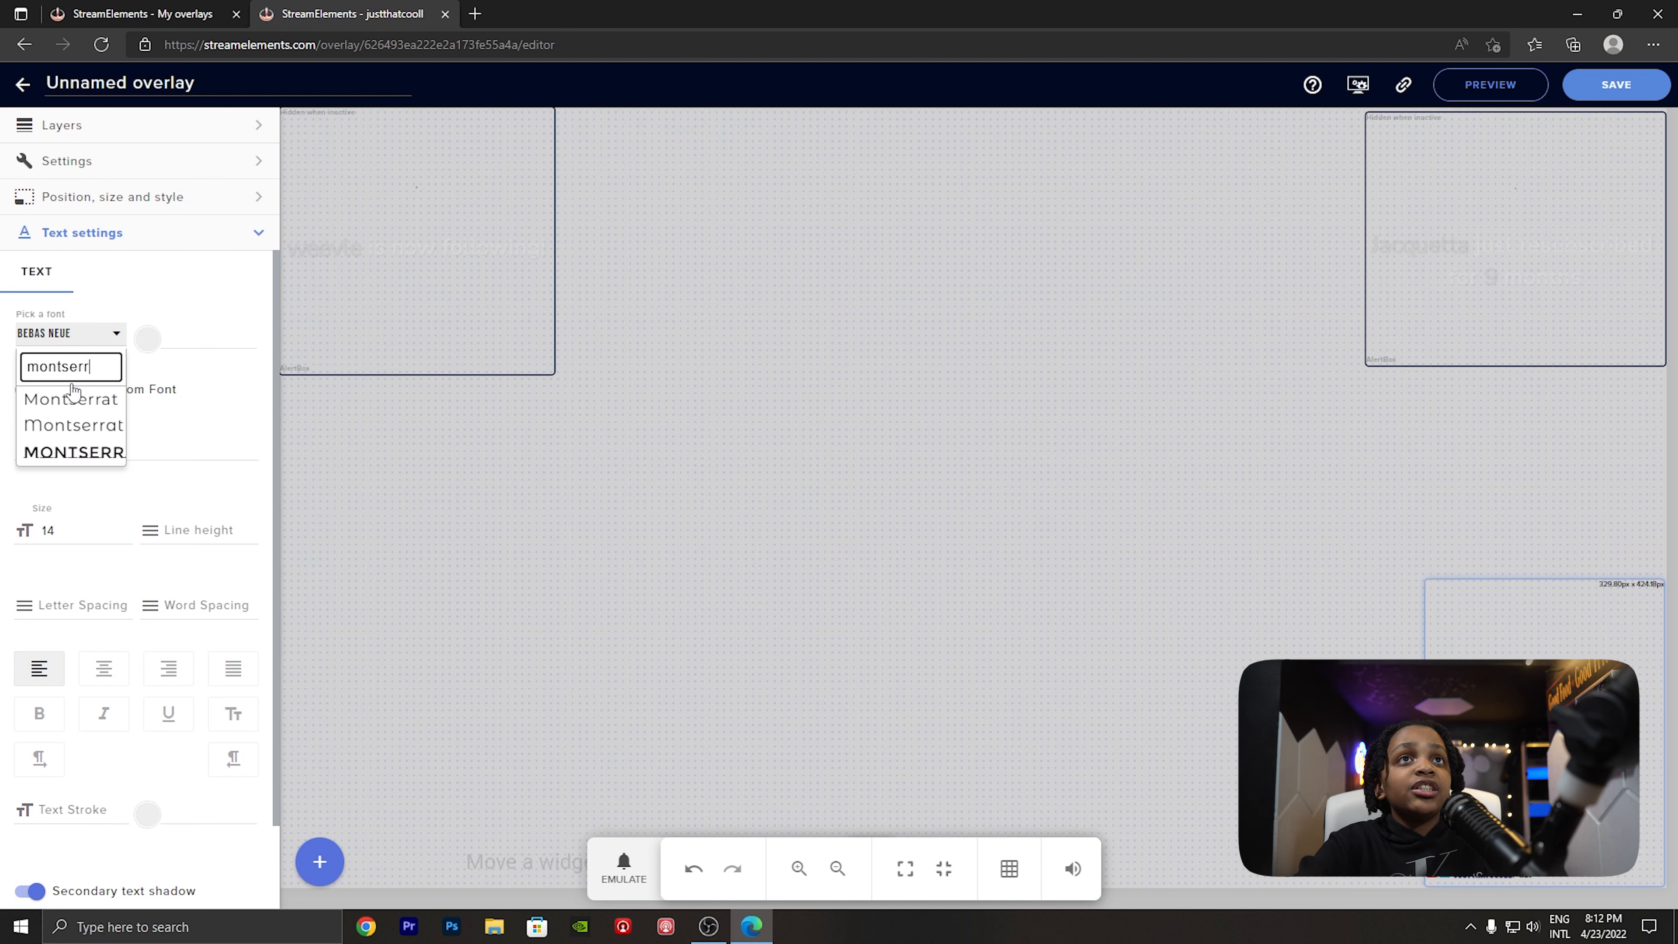
pyautogui.write('aty black')
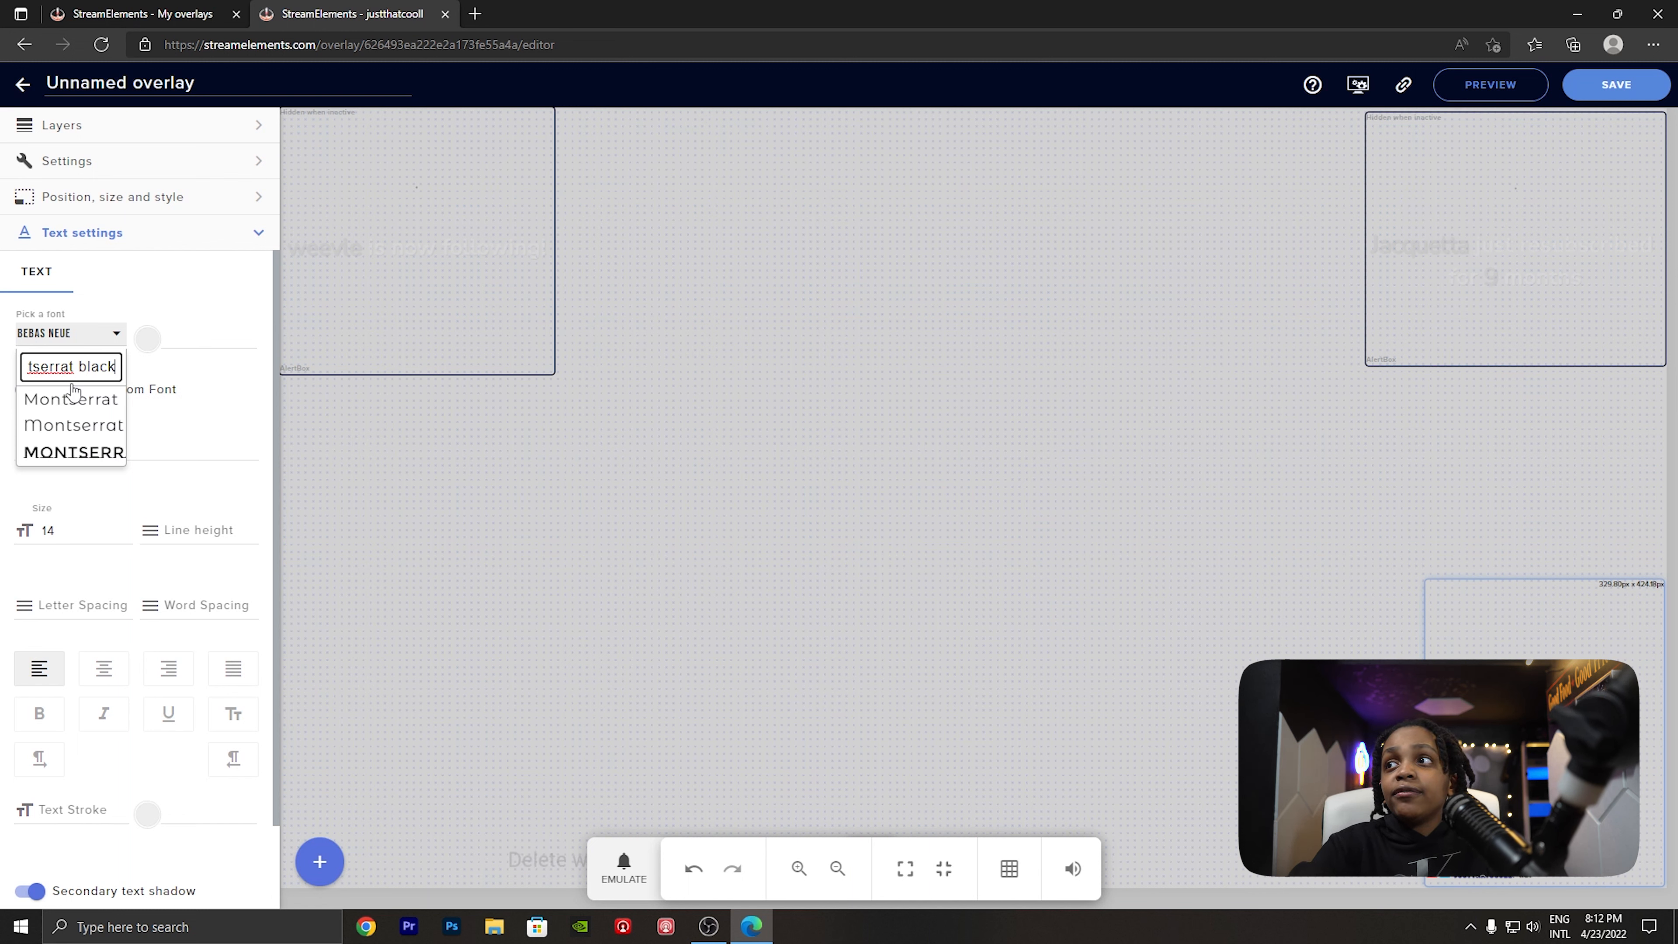
pyautogui.click(259, 426)
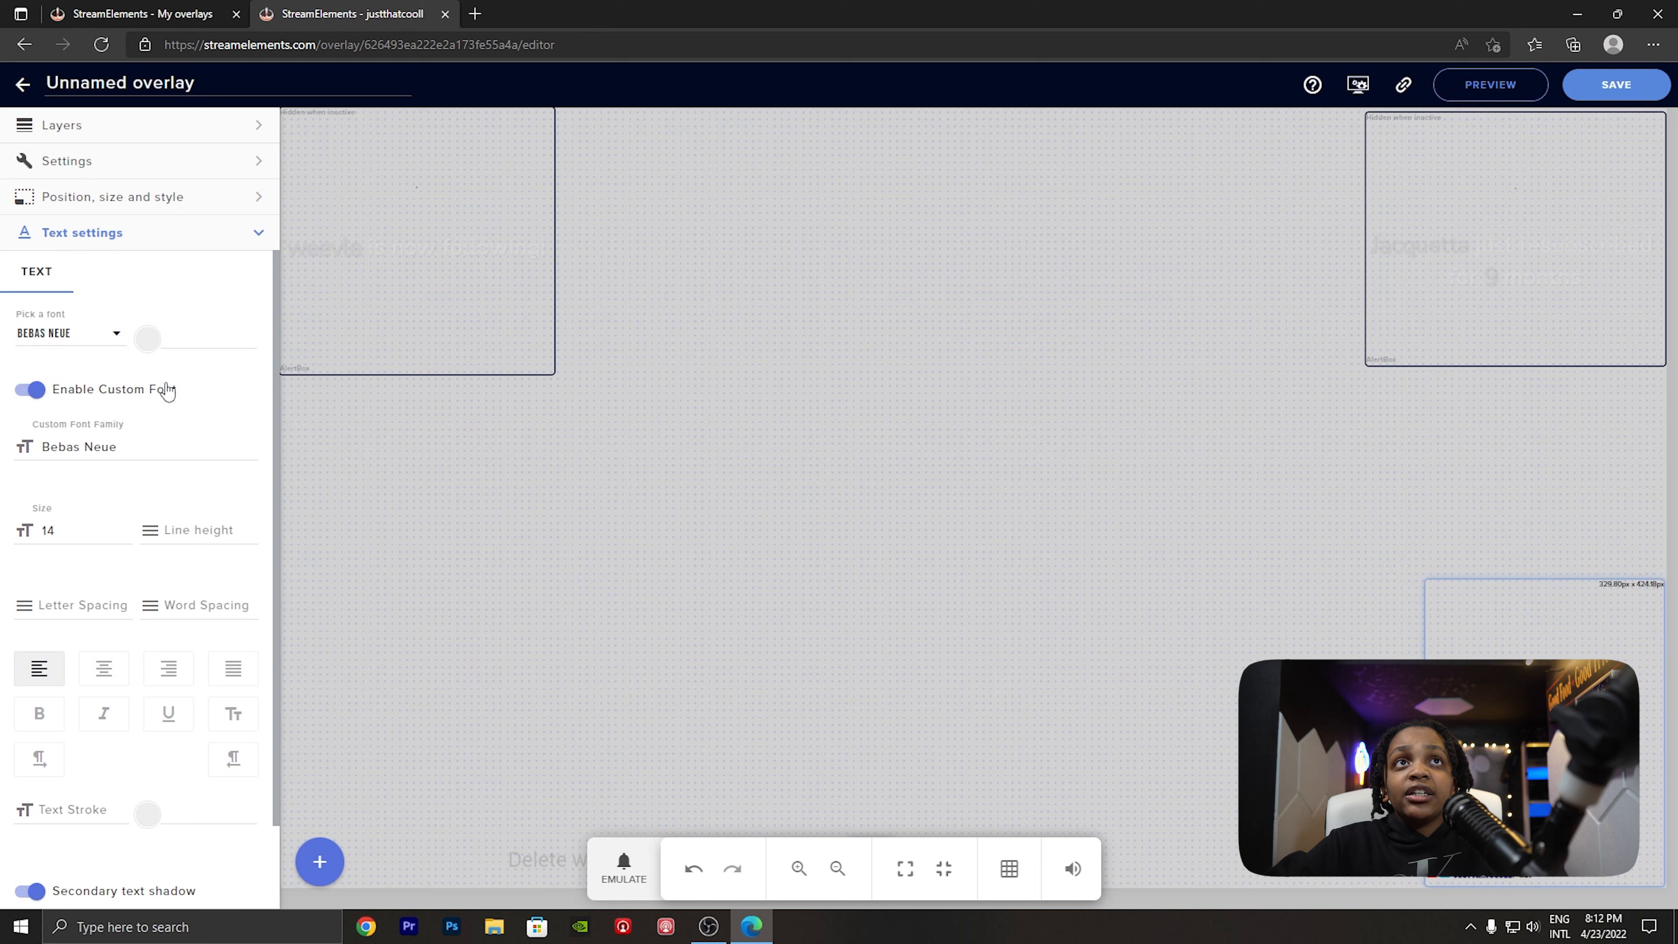
pyautogui.click(94, 335)
pyautogui.moveTo(105, 372); pyautogui.dragTo(94, 373)
pyautogui.hotkey('ctrl', 'a')
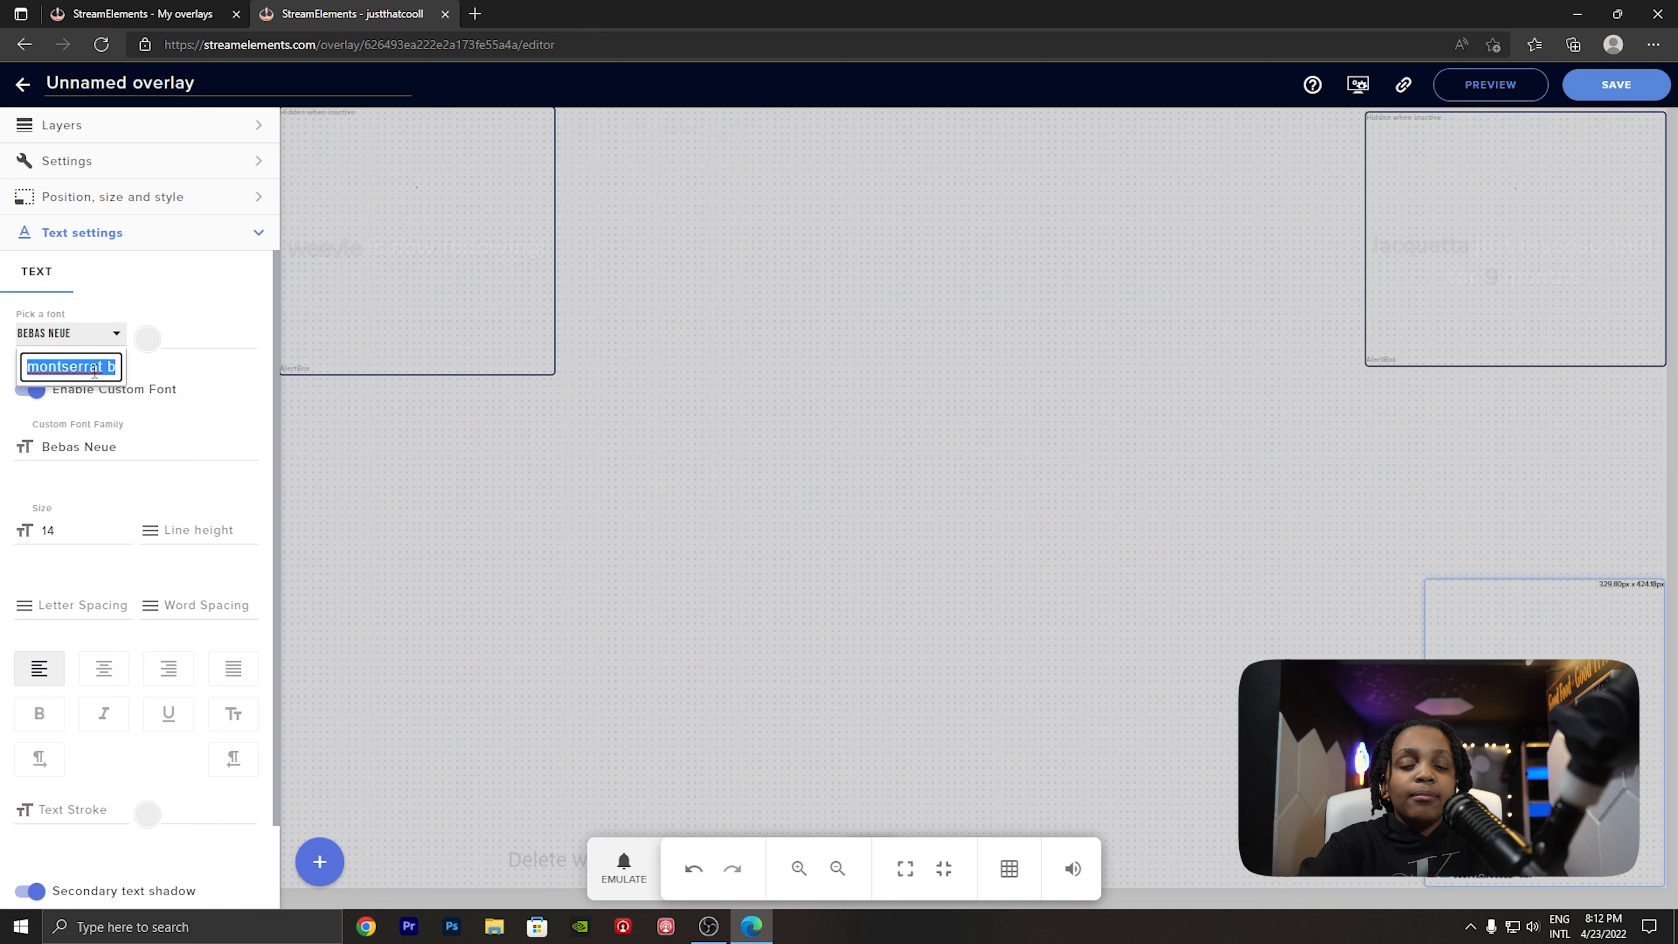
pyautogui.press('BackSpace')
pyautogui.click(220, 426)
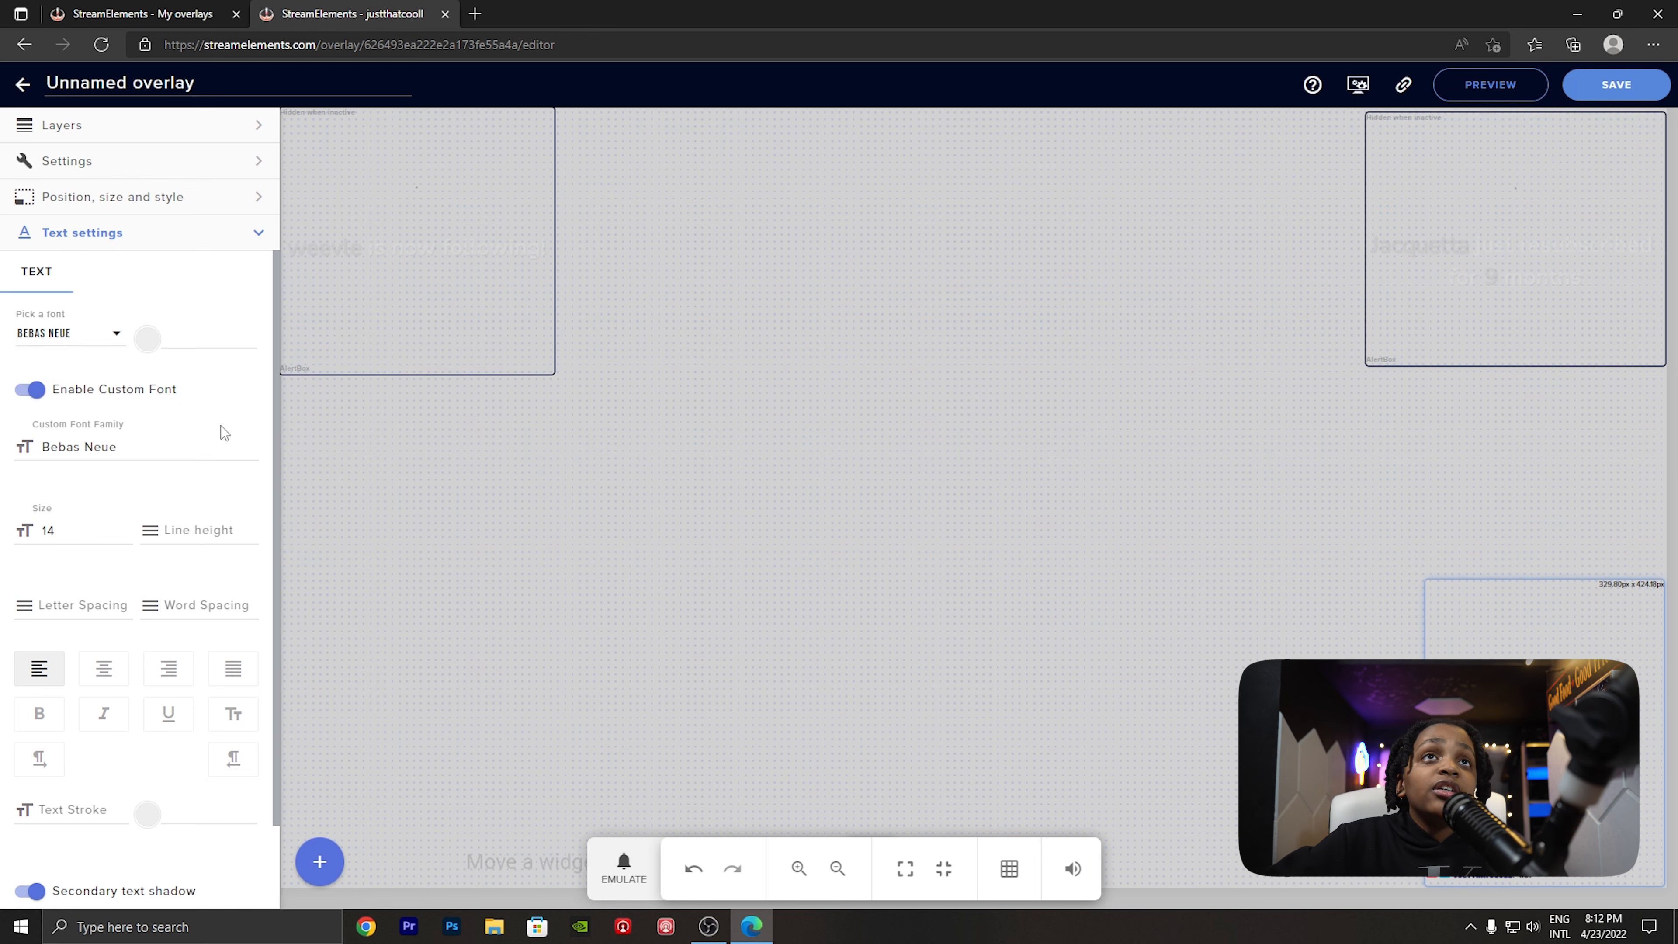
# - Save the overlay under the name Overylay1
pyautogui.scroll(-1, 220, 425)
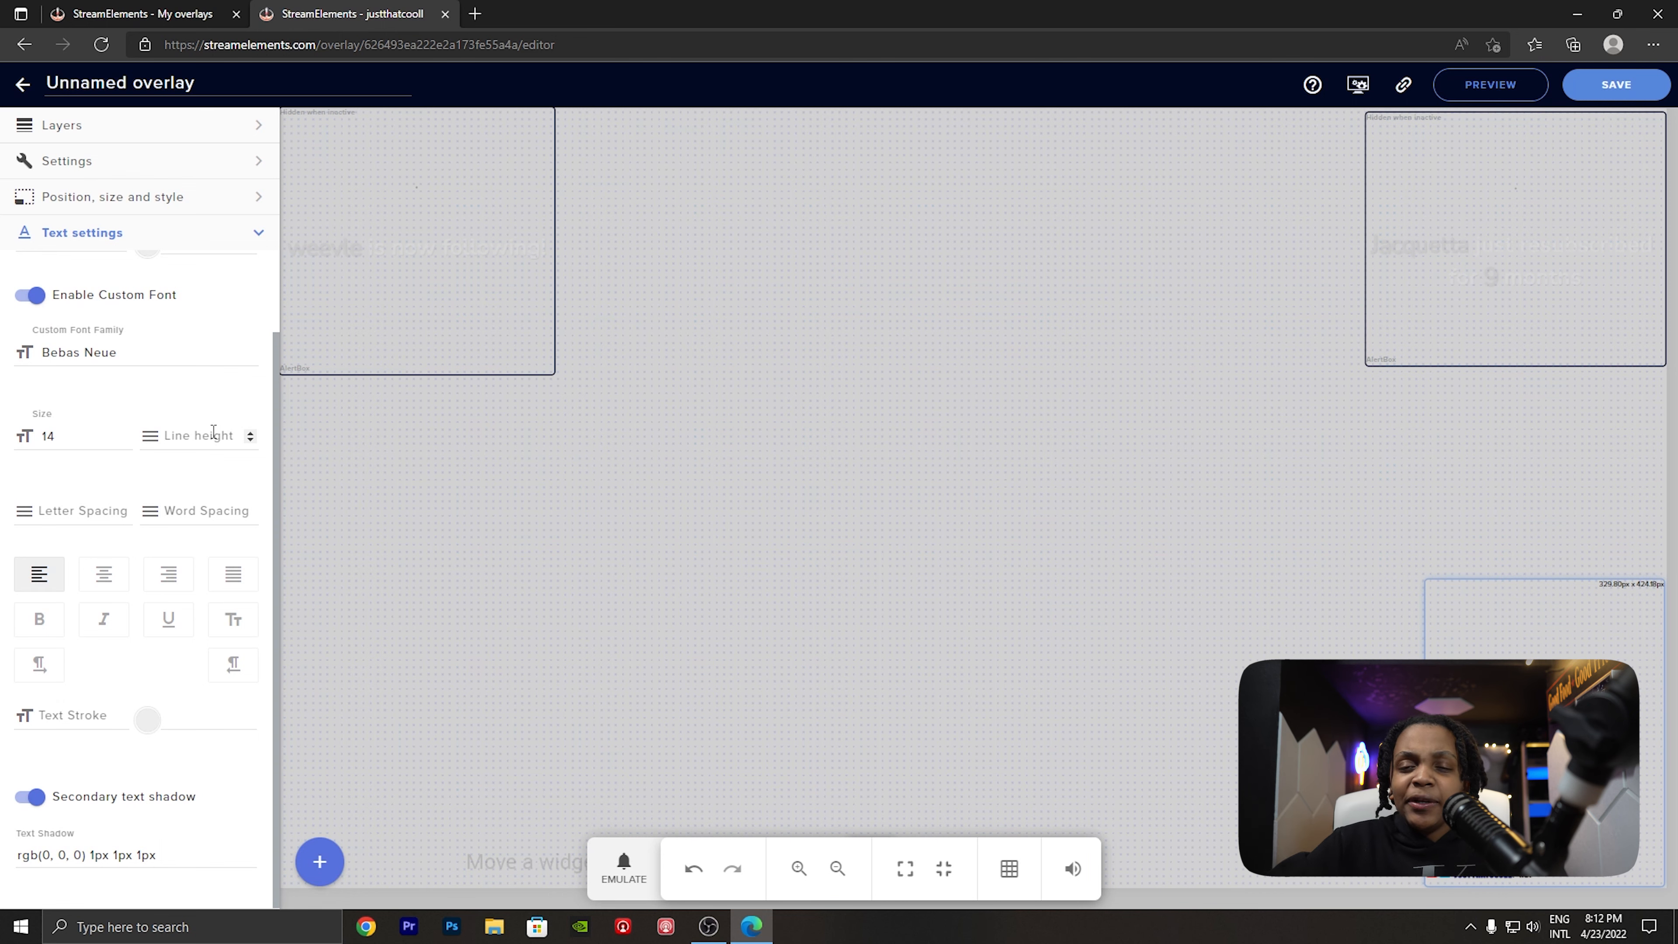
pyautogui.click(590, 315)
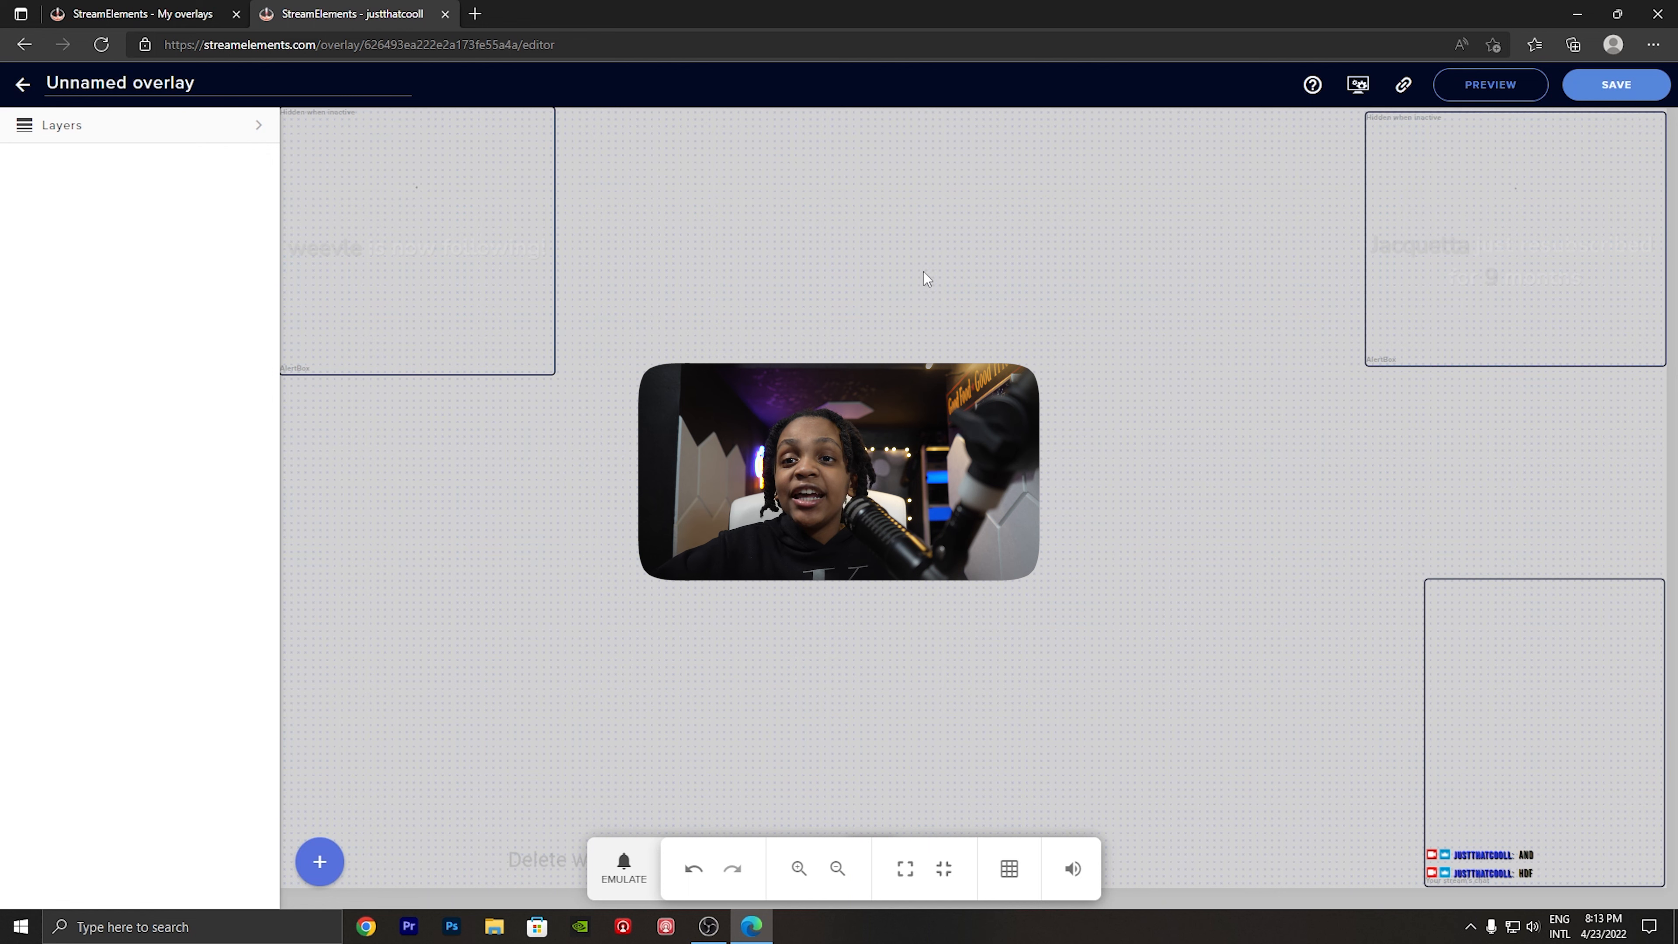
pyautogui.click(1606, 86)
pyautogui.click(770, 489)
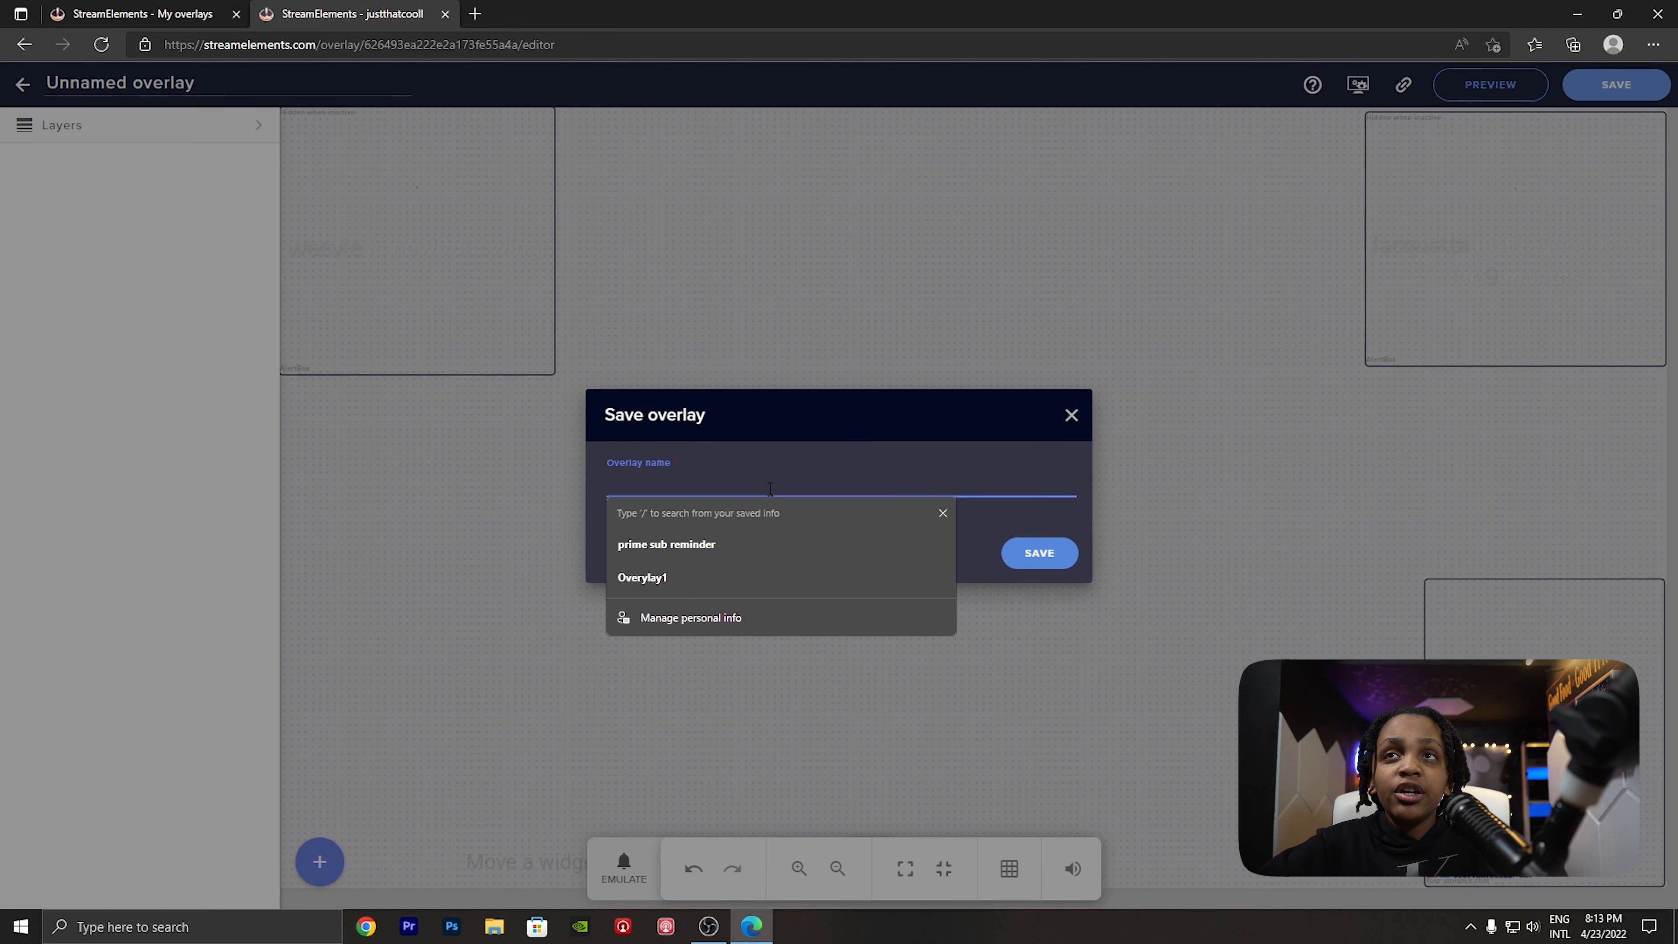
pyautogui.click(696, 579)
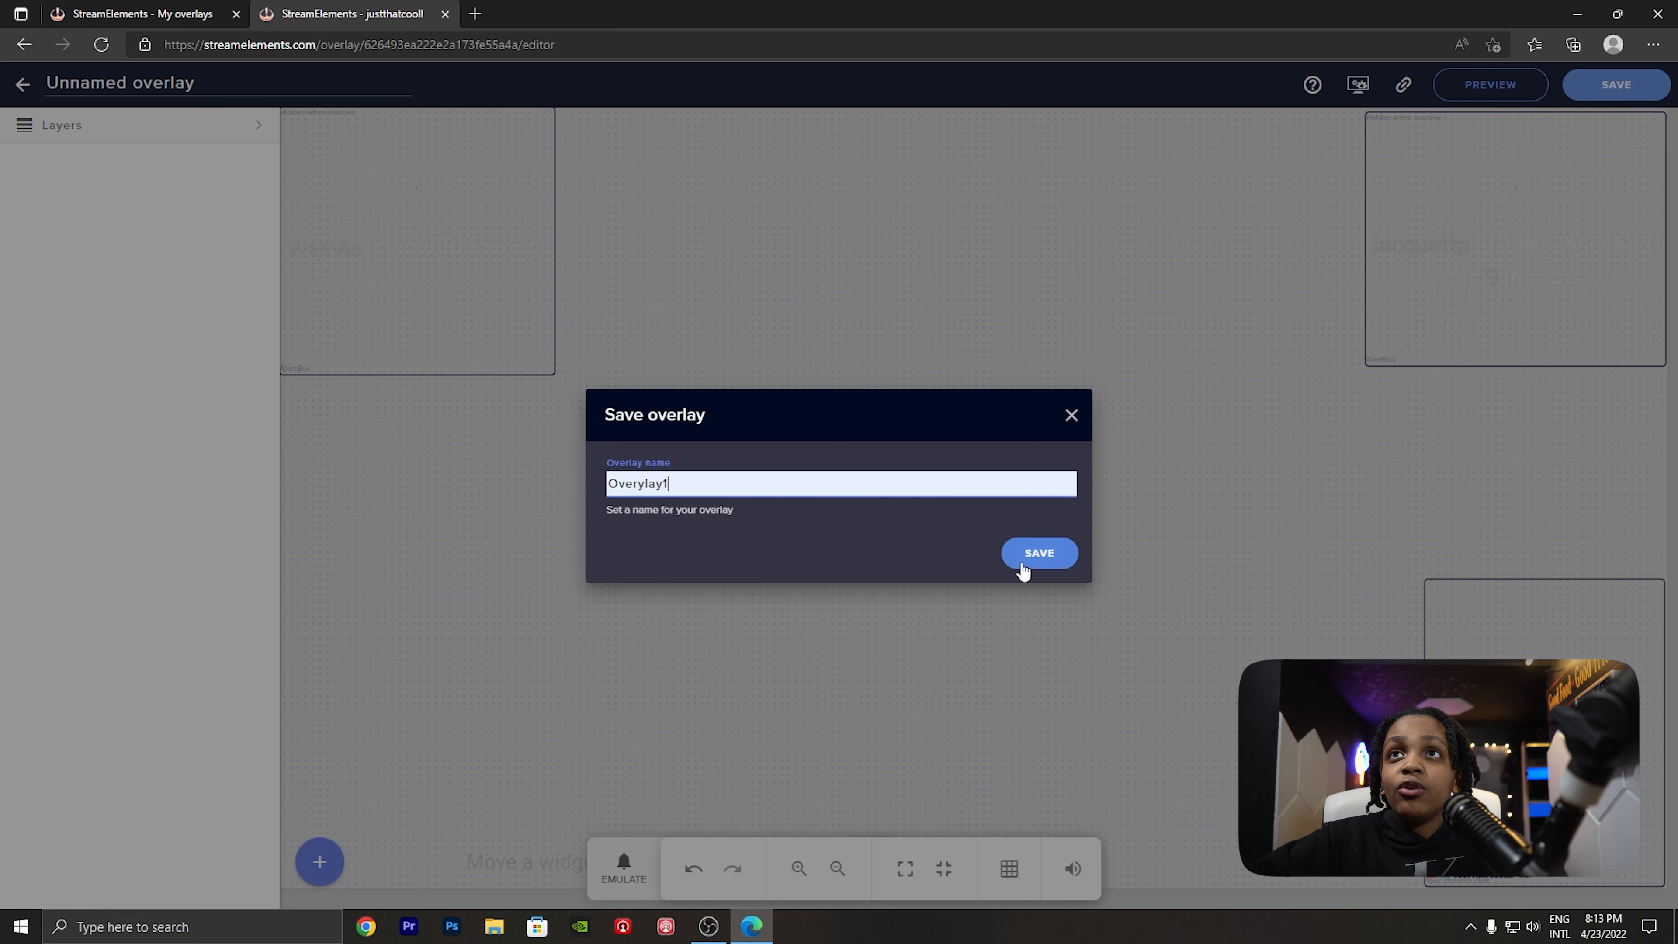
pyautogui.click(997, 553)
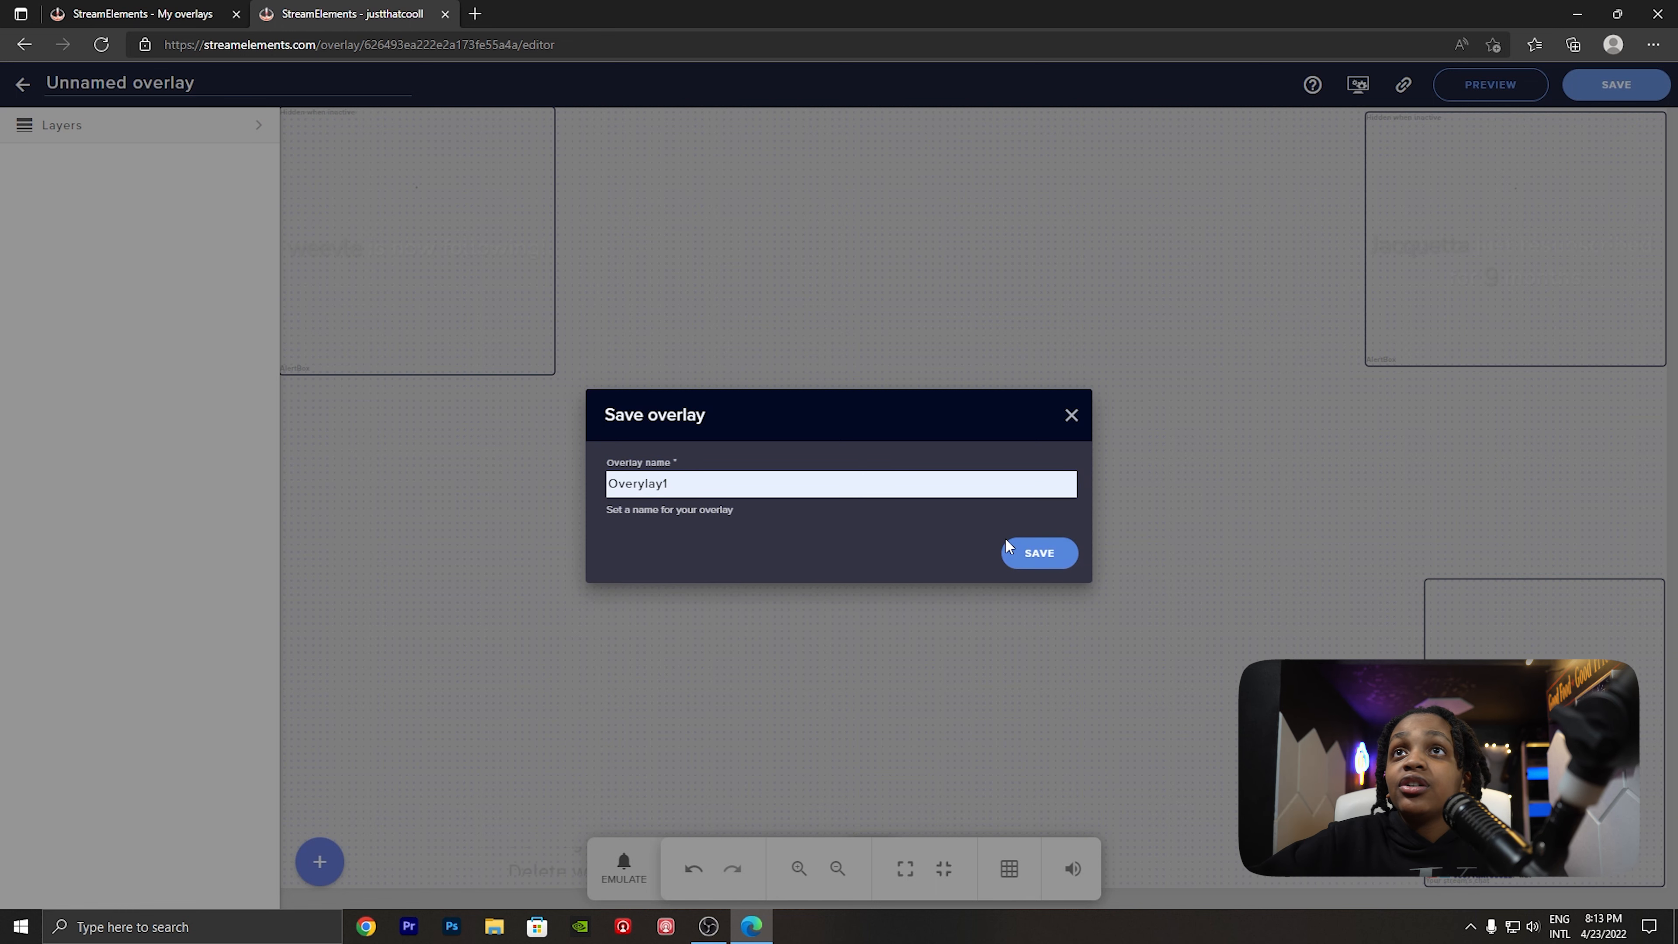
pyautogui.click(1046, 555)
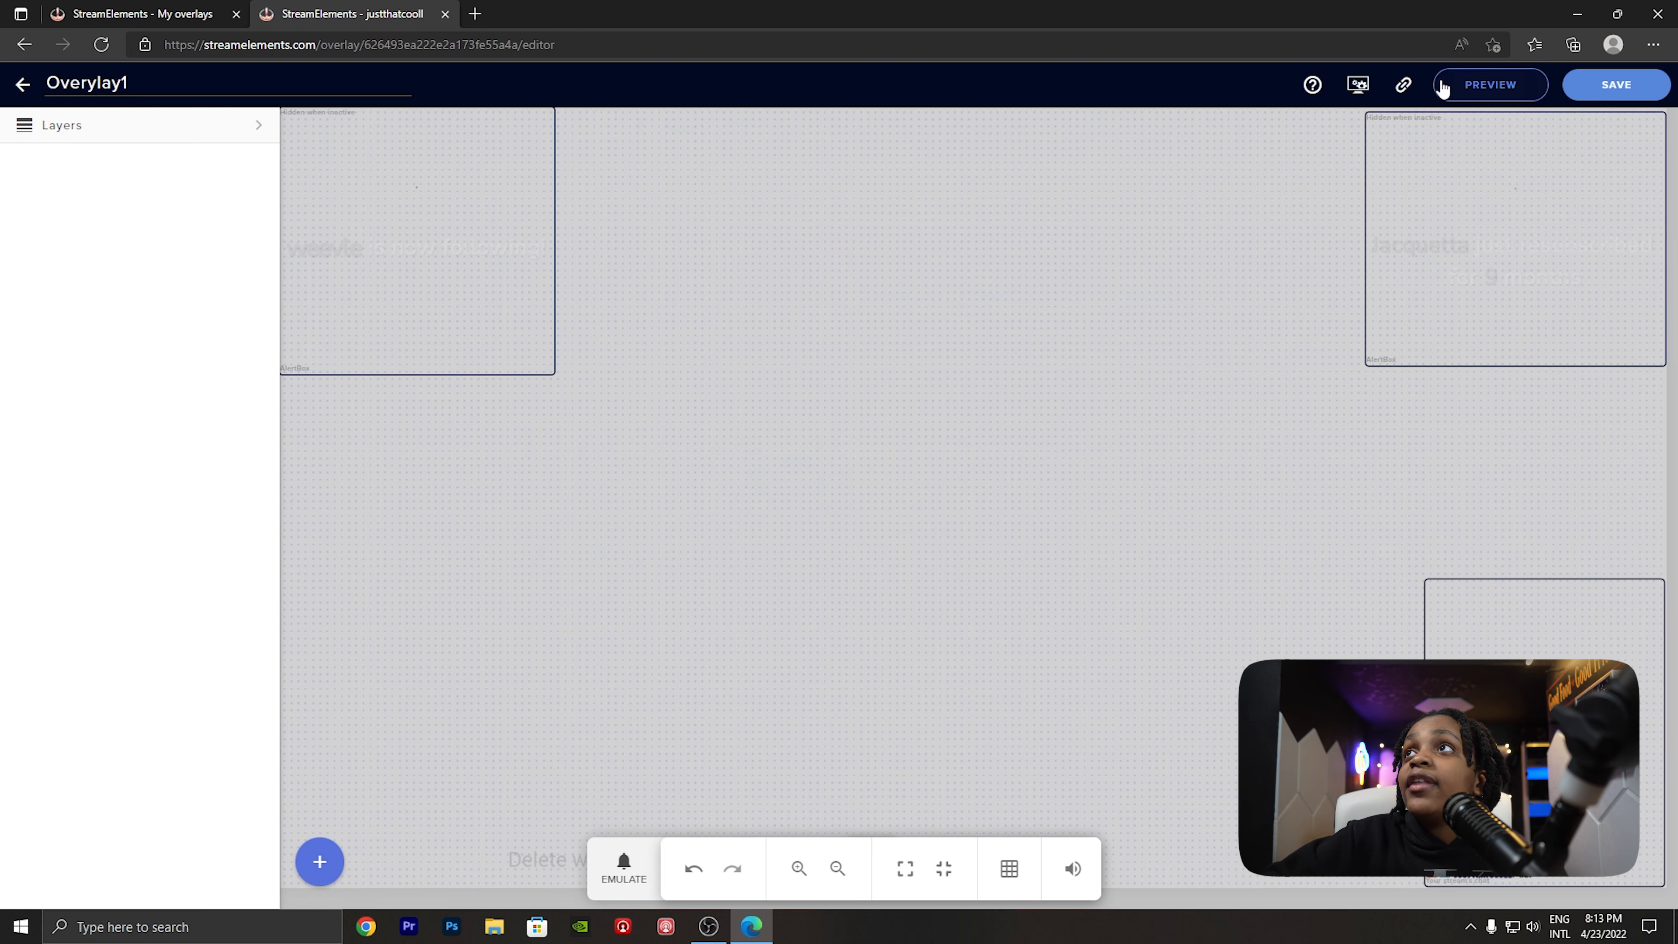
# - Copy the overlay's URL, switch to OBS Studio and create a new Browser source with the default name
pyautogui.click(1402, 93)
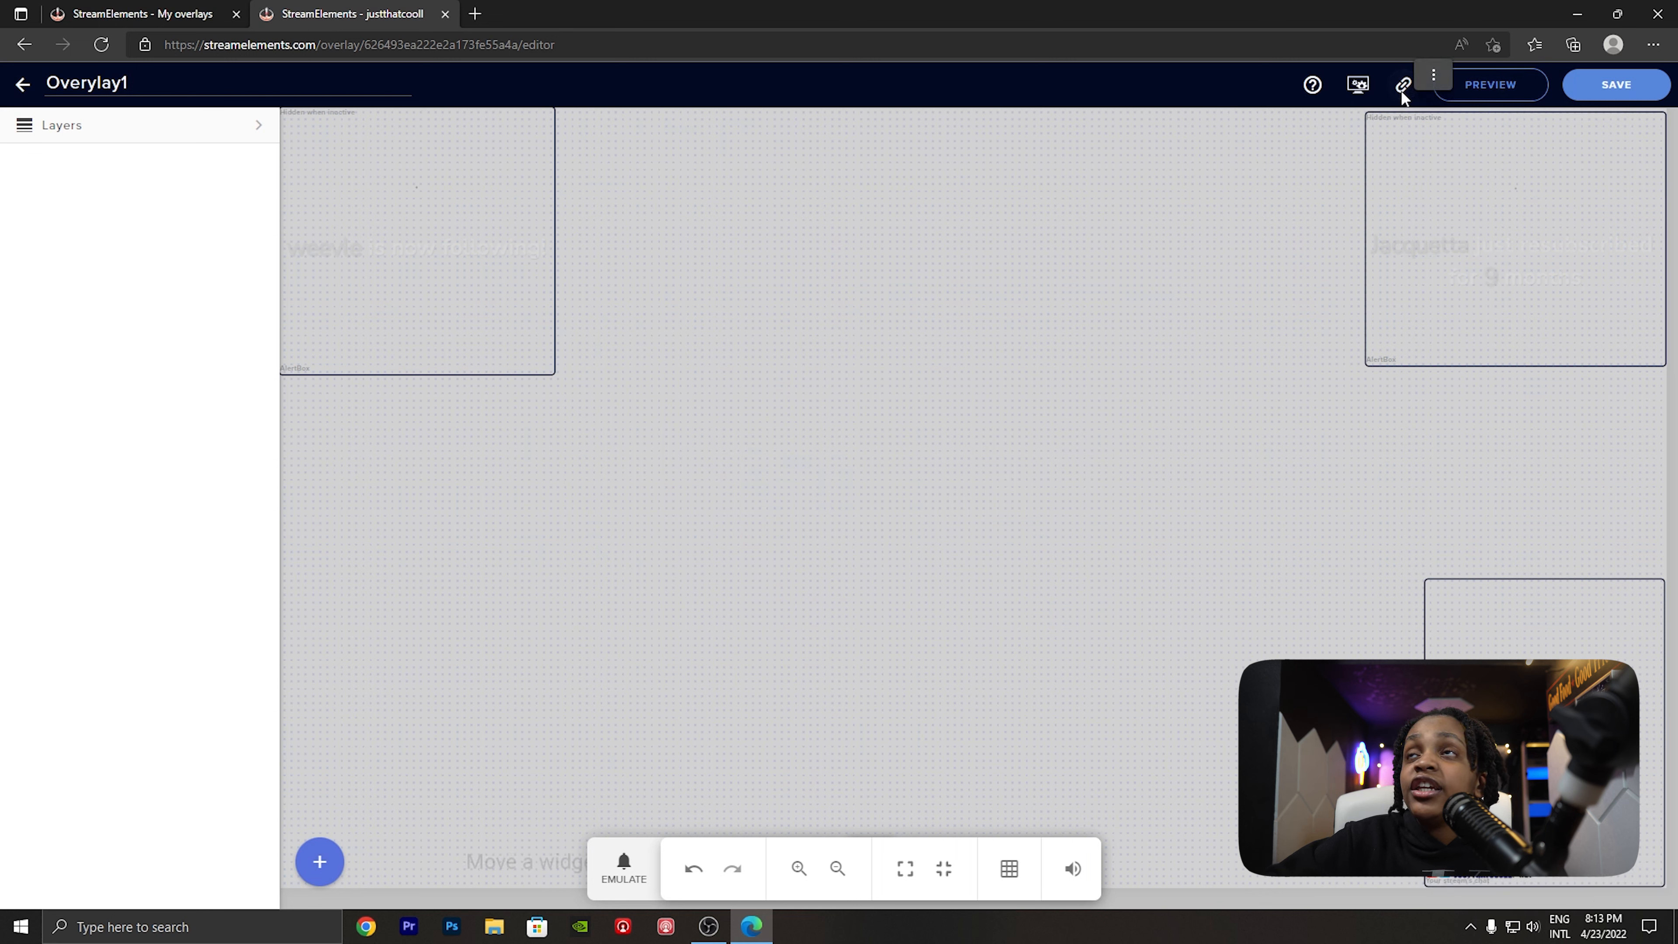
pyautogui.click(710, 928)
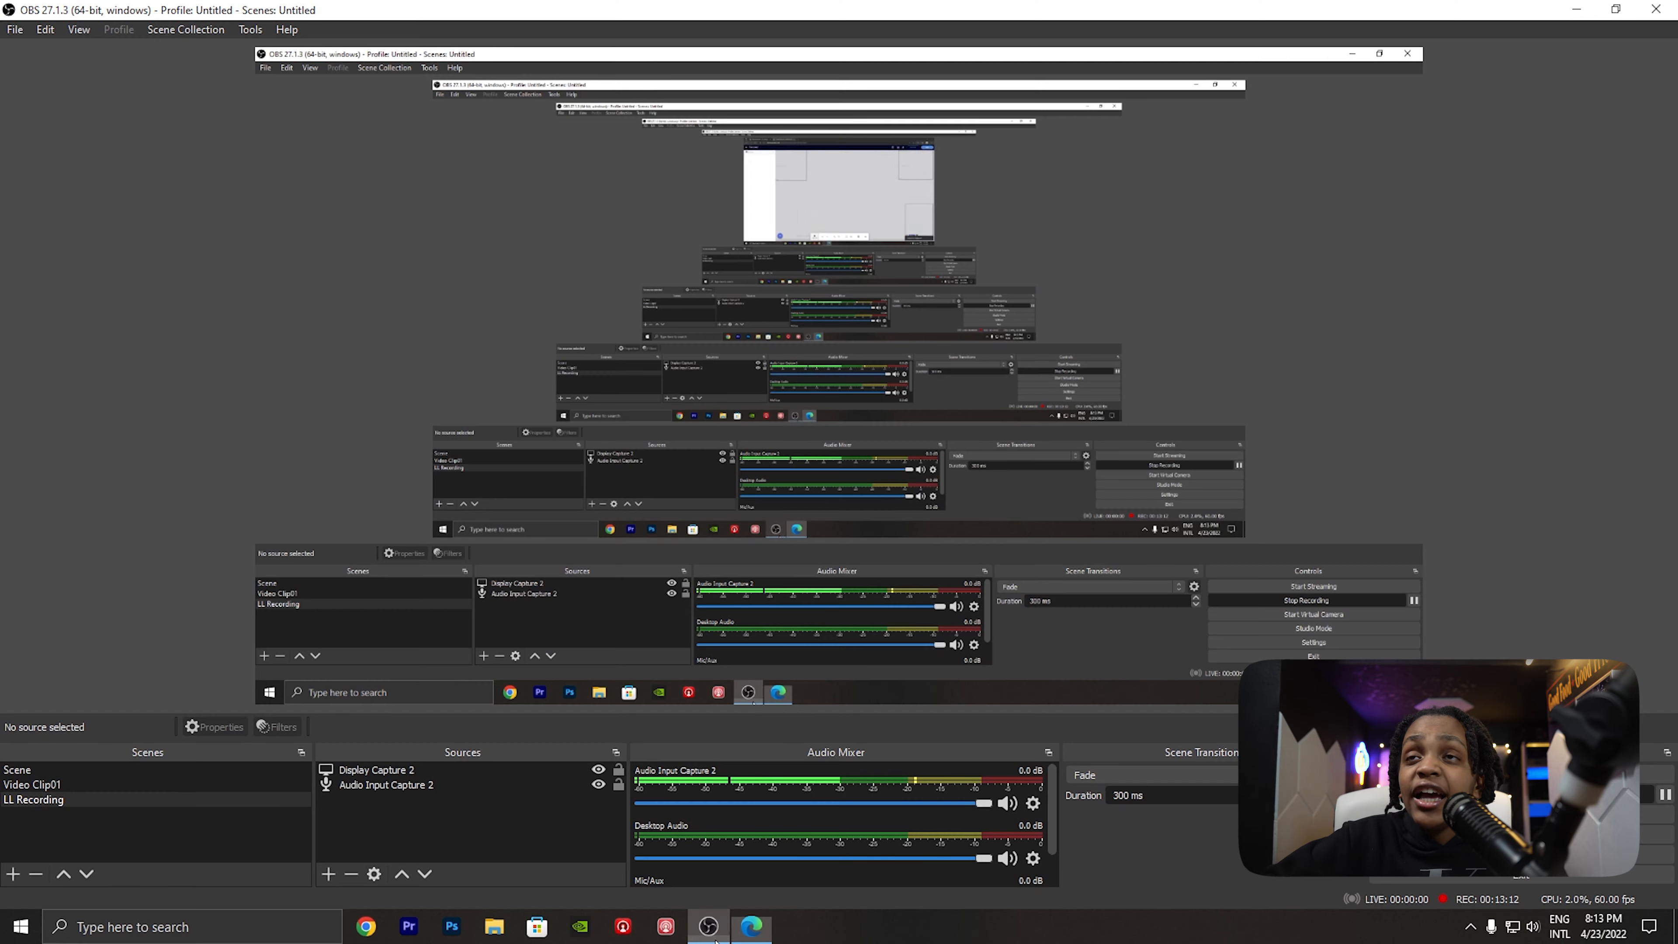
pyautogui.click(326, 872)
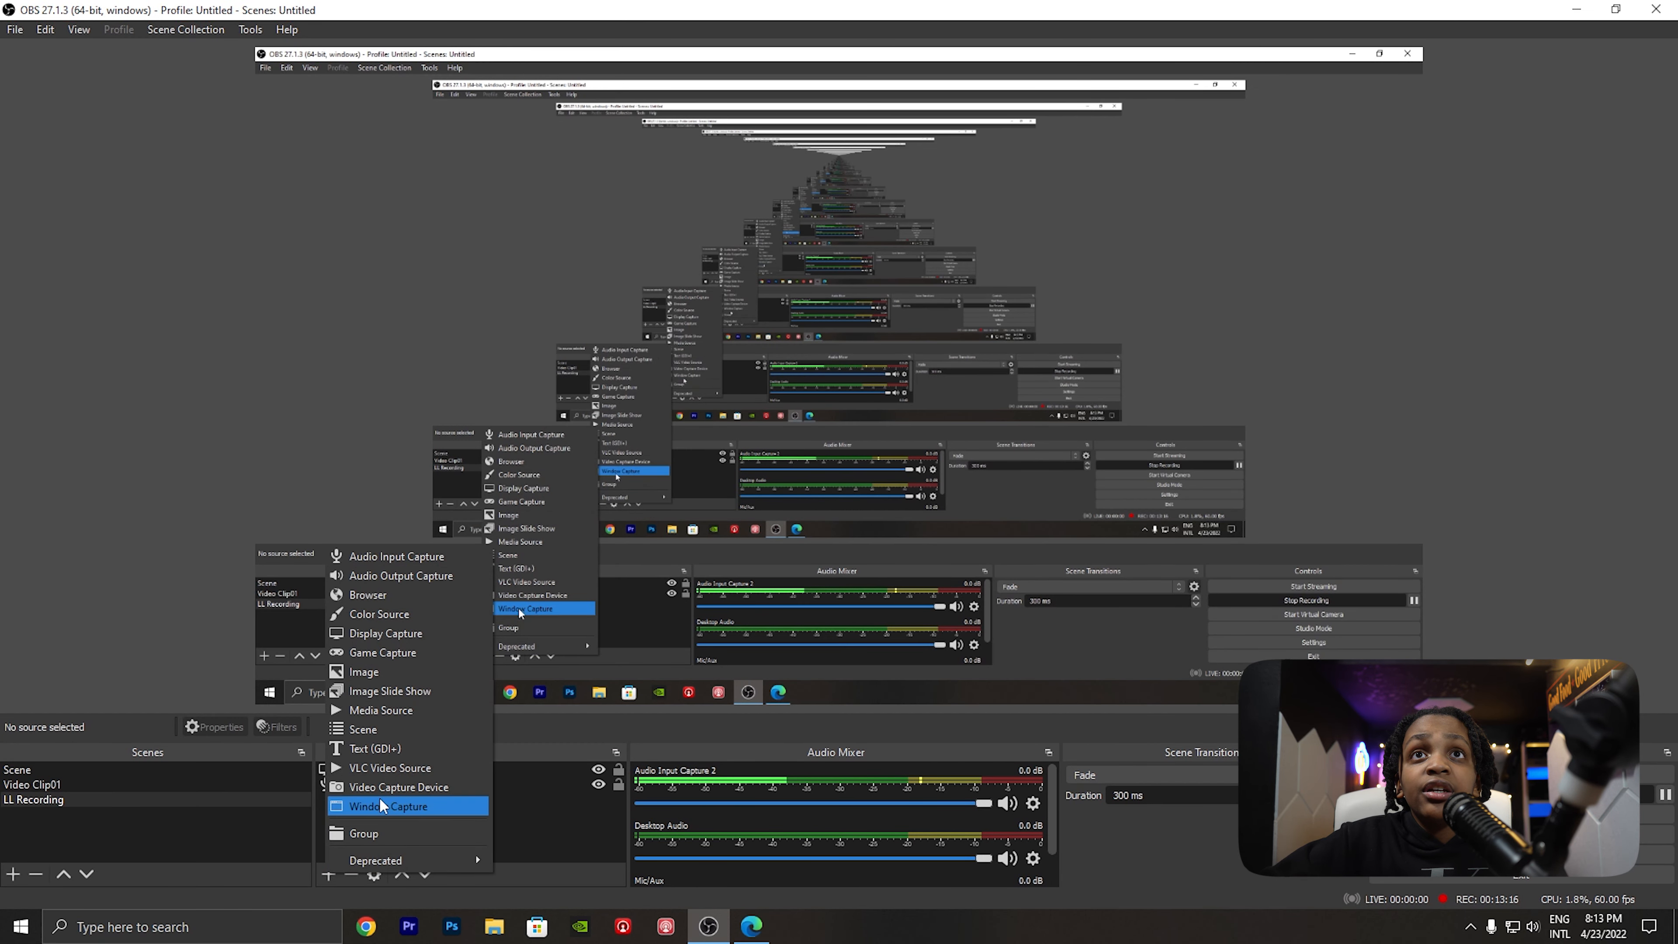
pyautogui.click(350, 600)
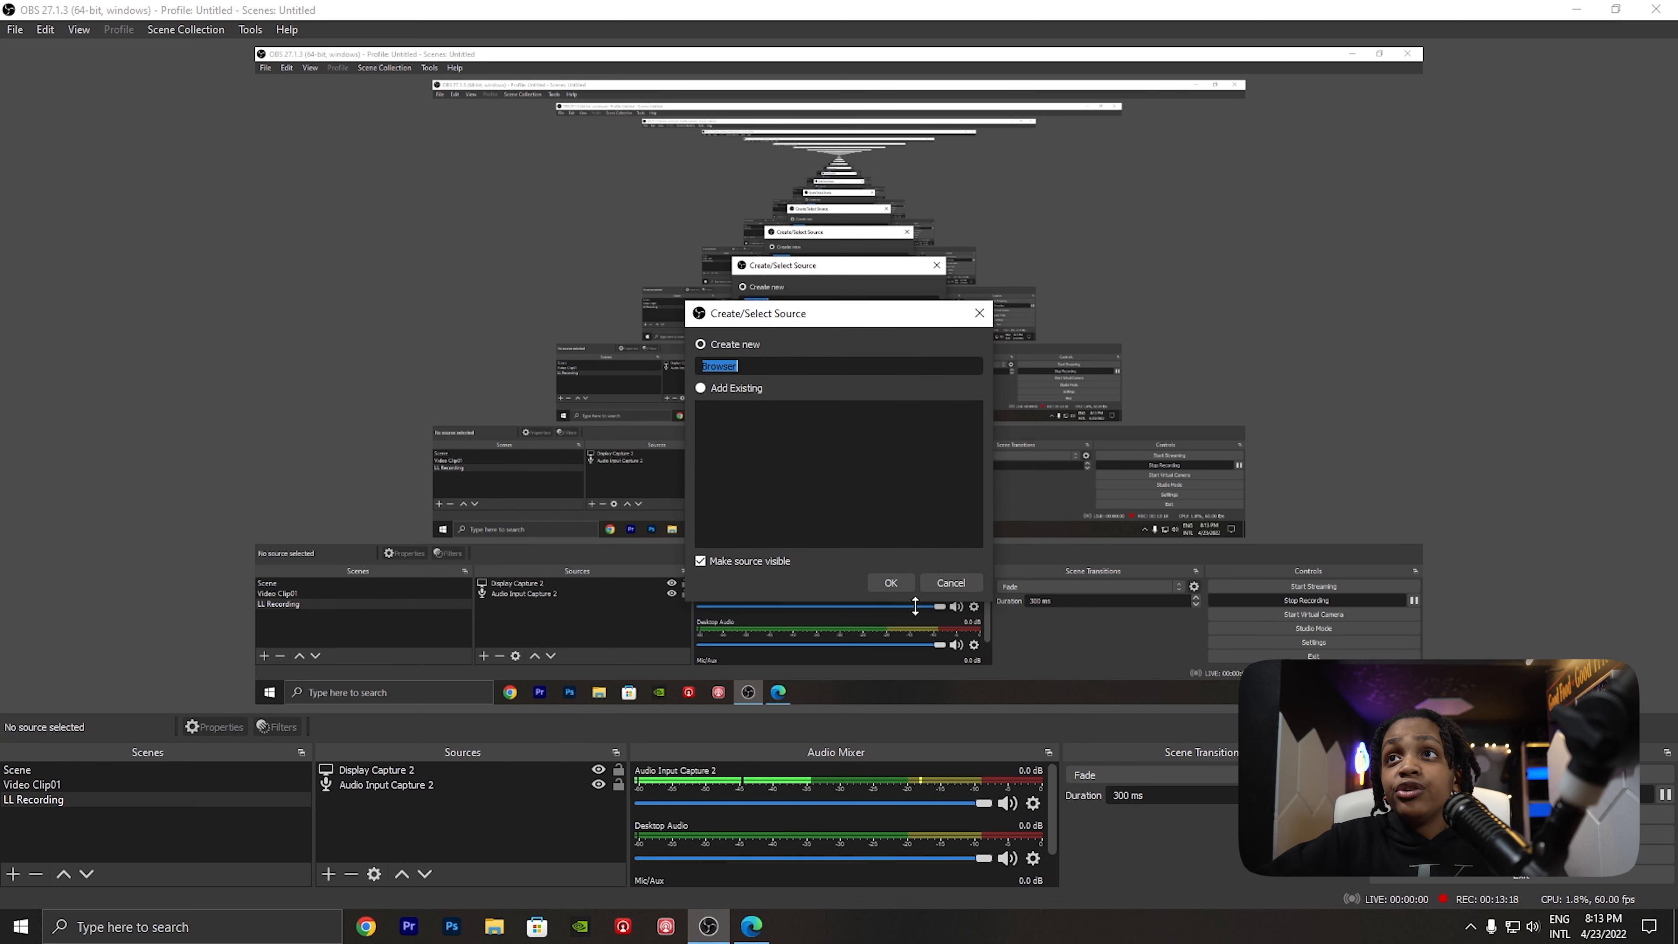
pyautogui.click(876, 583)
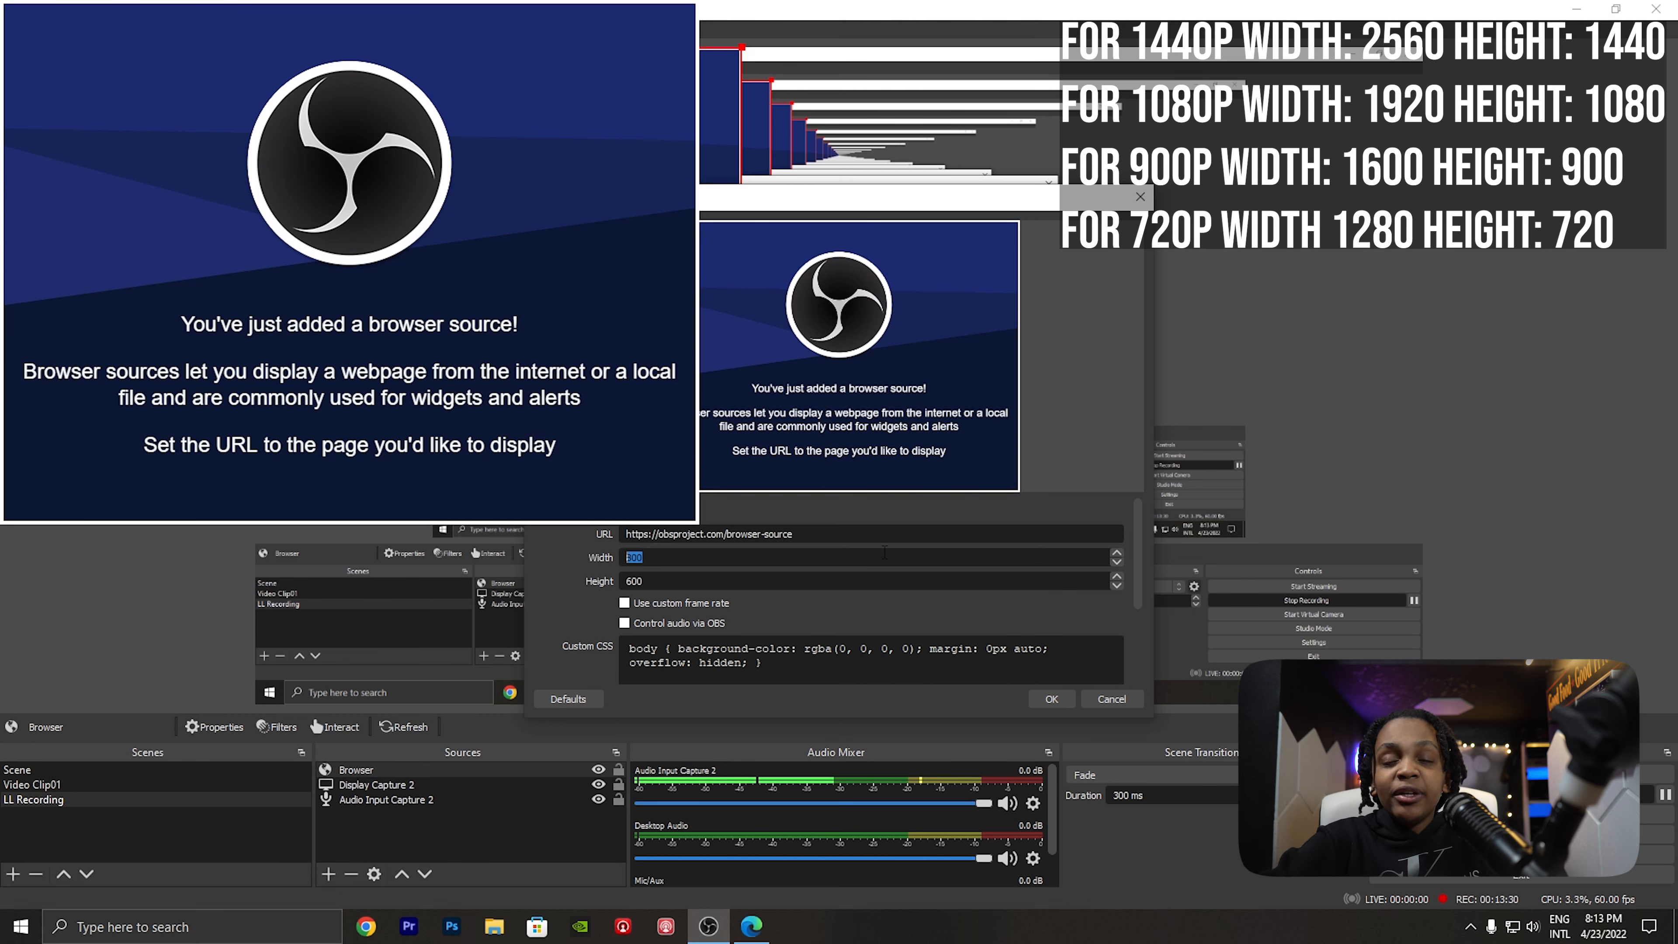
# - Set the Browser source to width 1920 and height 1080, and replace its URL with the copied private overlay URL
pyautogui.doubleClick(751, 581)
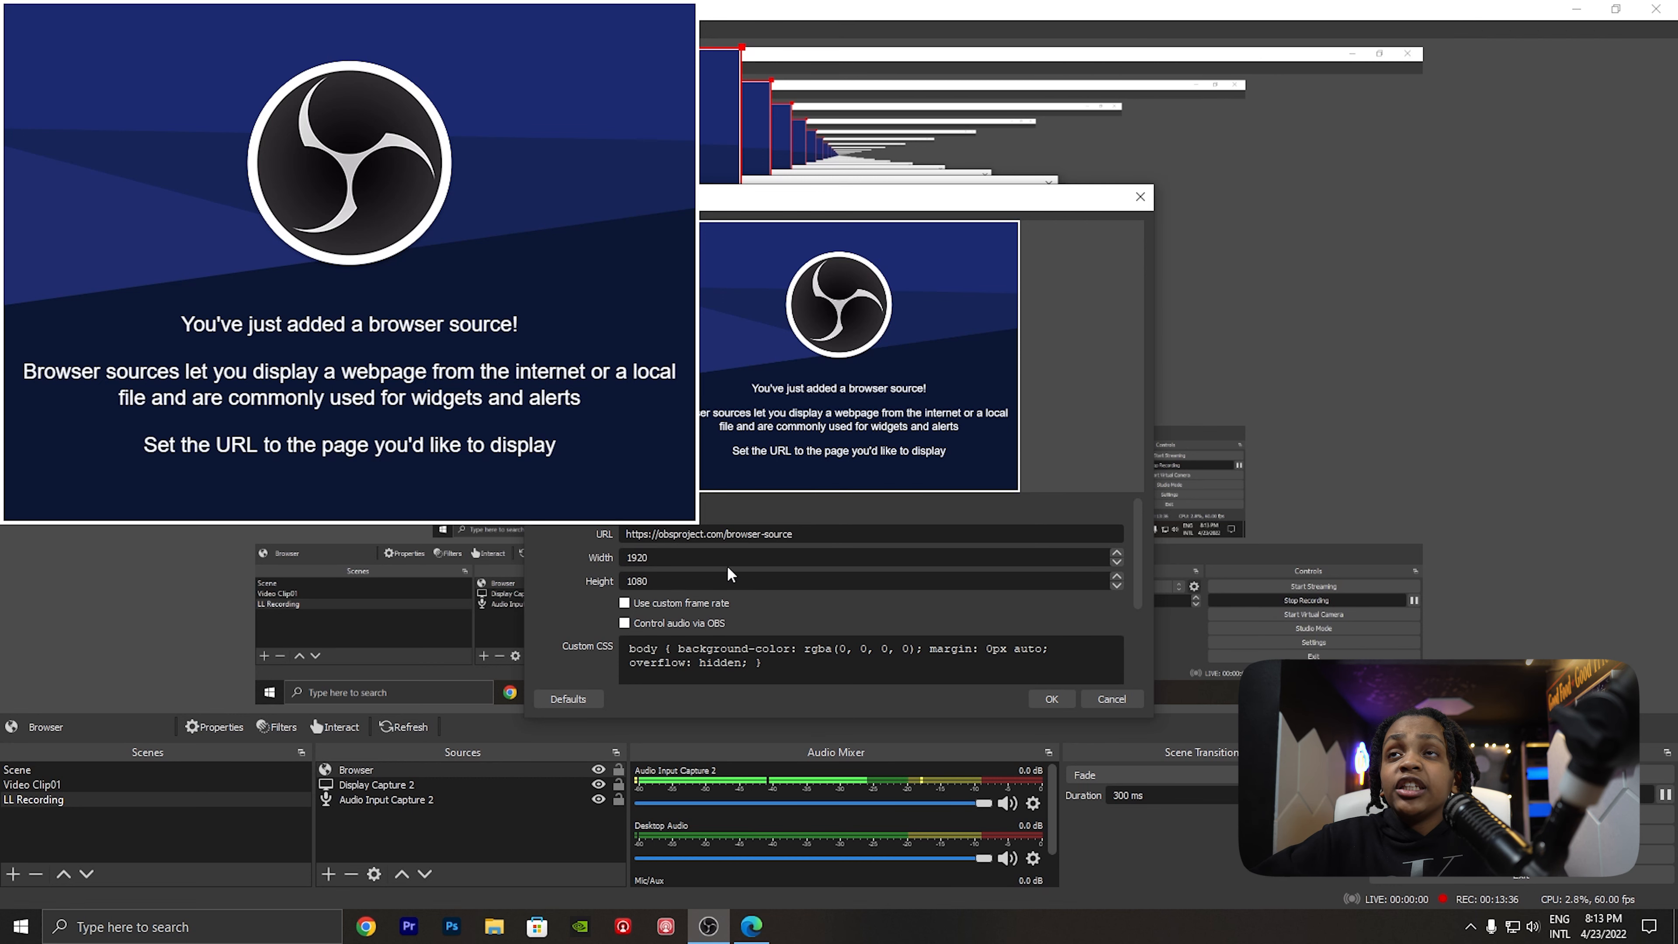
pyautogui.hotkey('ctrl', 'a')
pyautogui.press('BackSpace')
pyautogui.hotkey('ctrl', 'v')
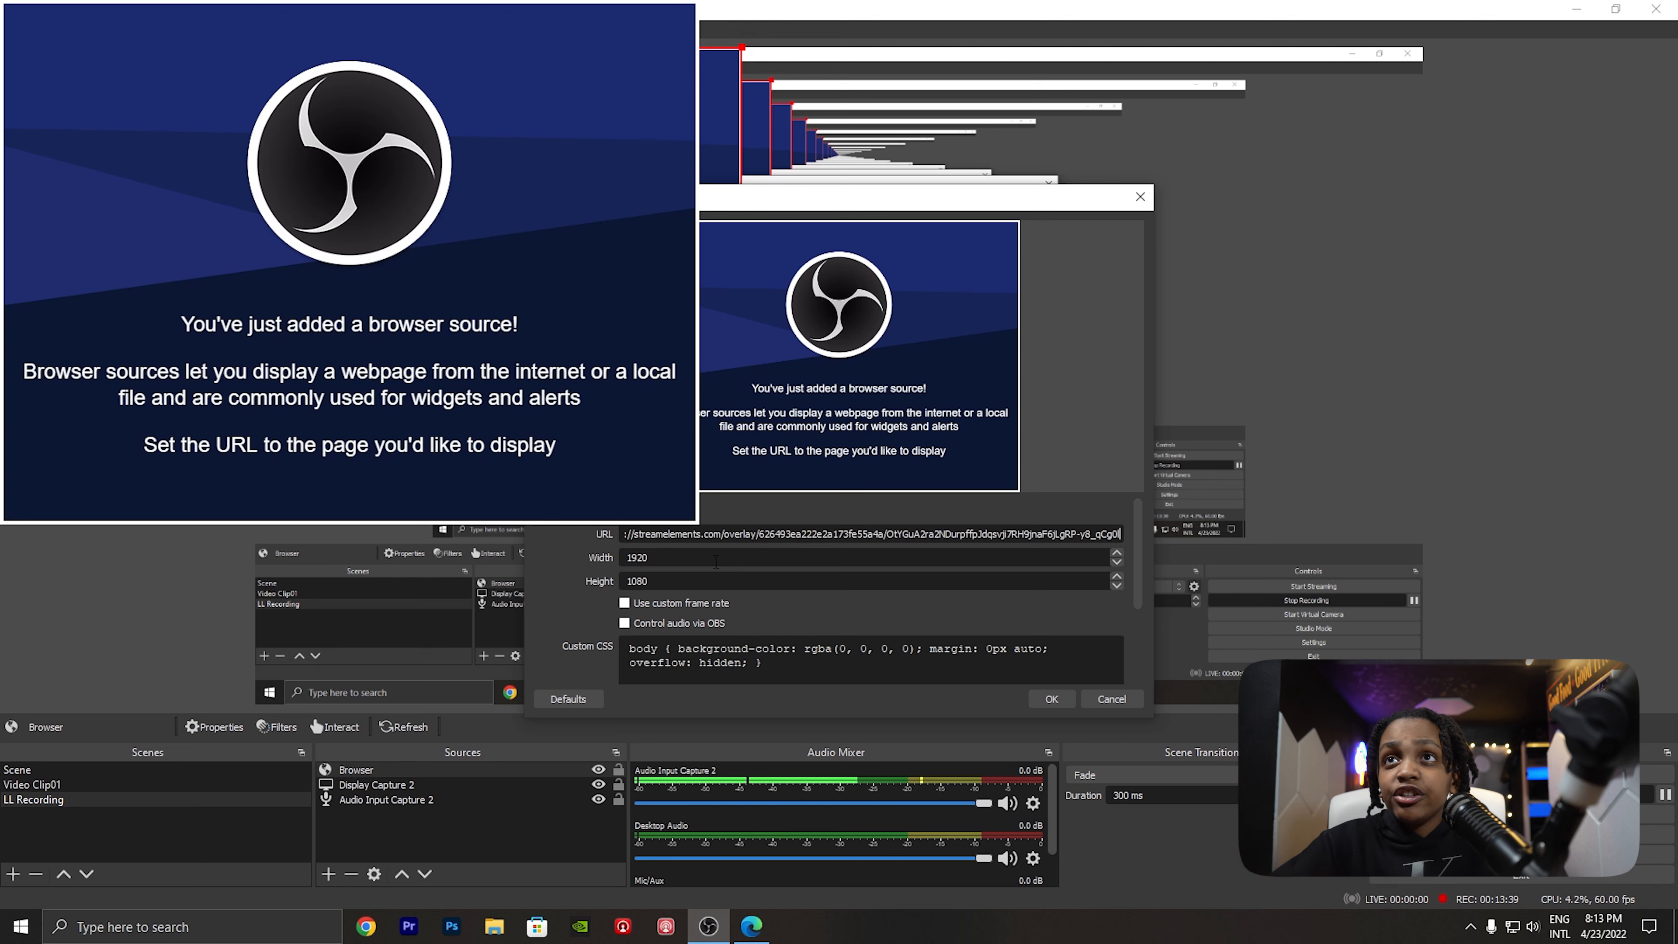
pyautogui.click(1057, 701)
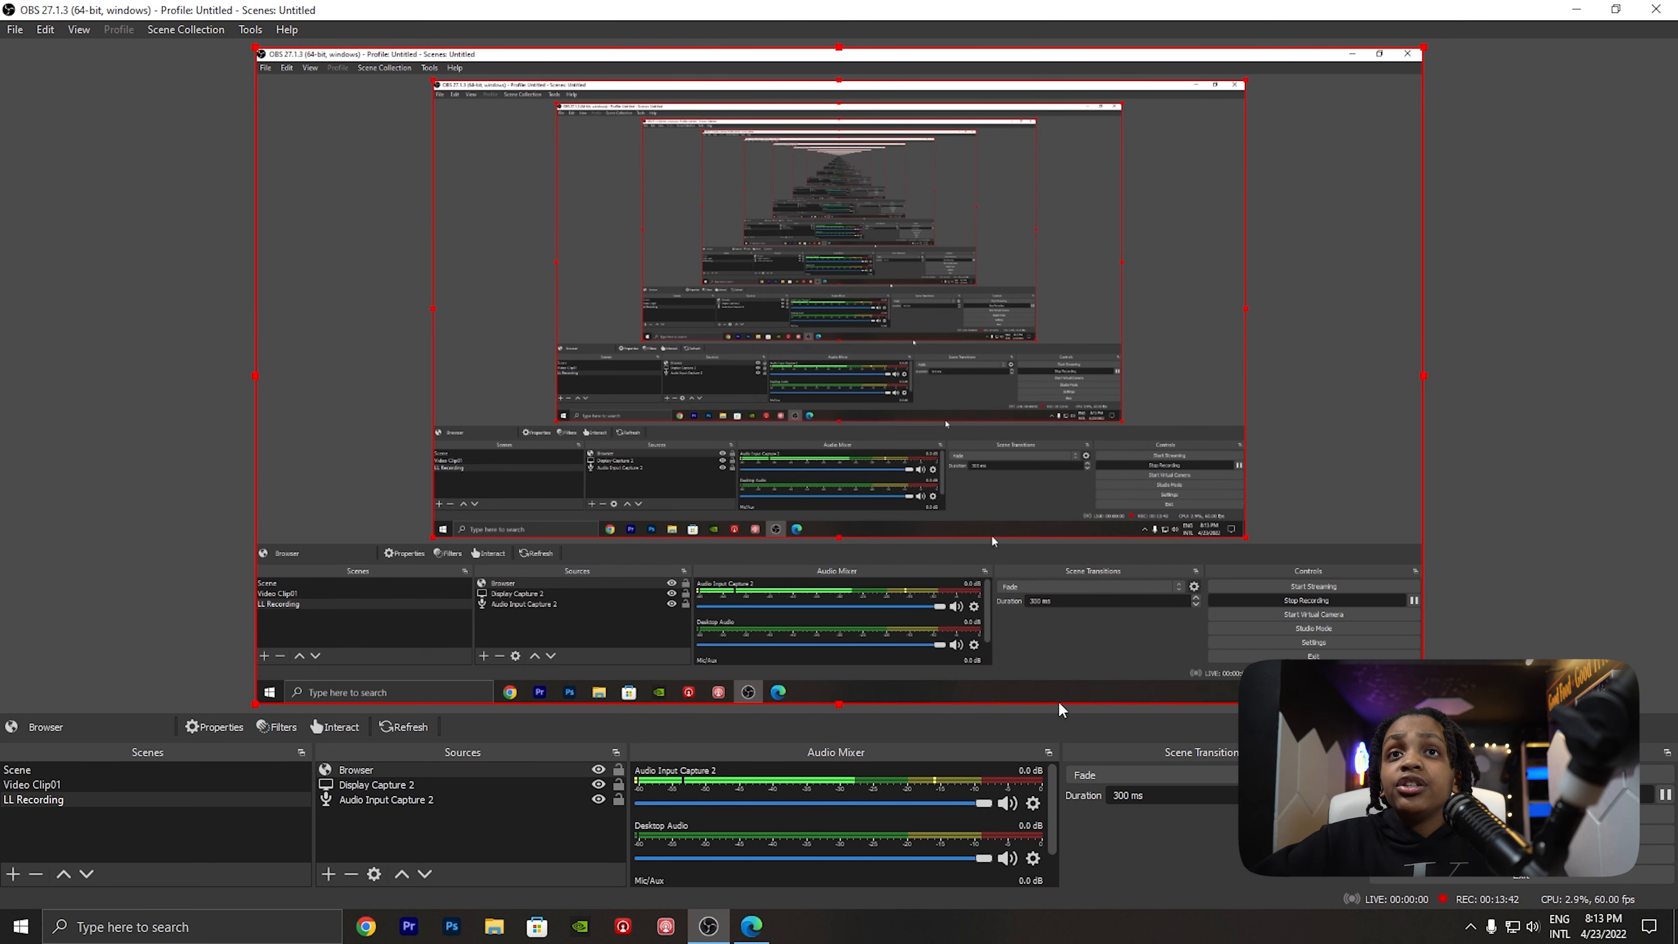
# - Emulate a follower event live from the StreamElements editor and check the alert in the OBS preview
pyautogui.click(752, 926)
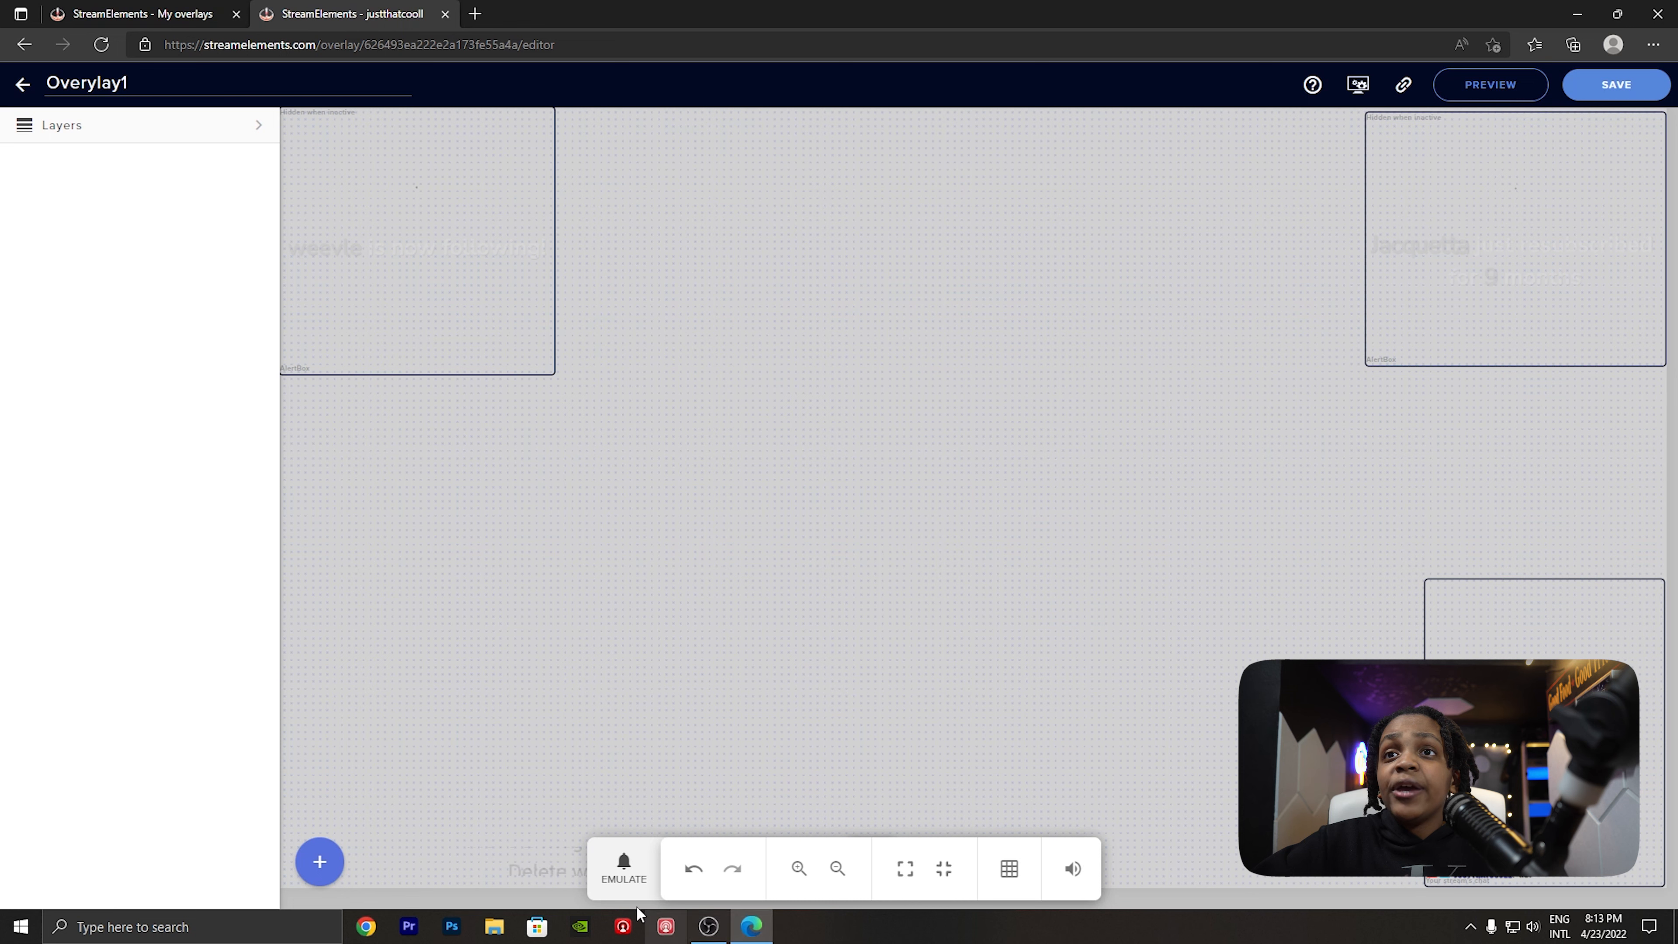
pyautogui.click(627, 882)
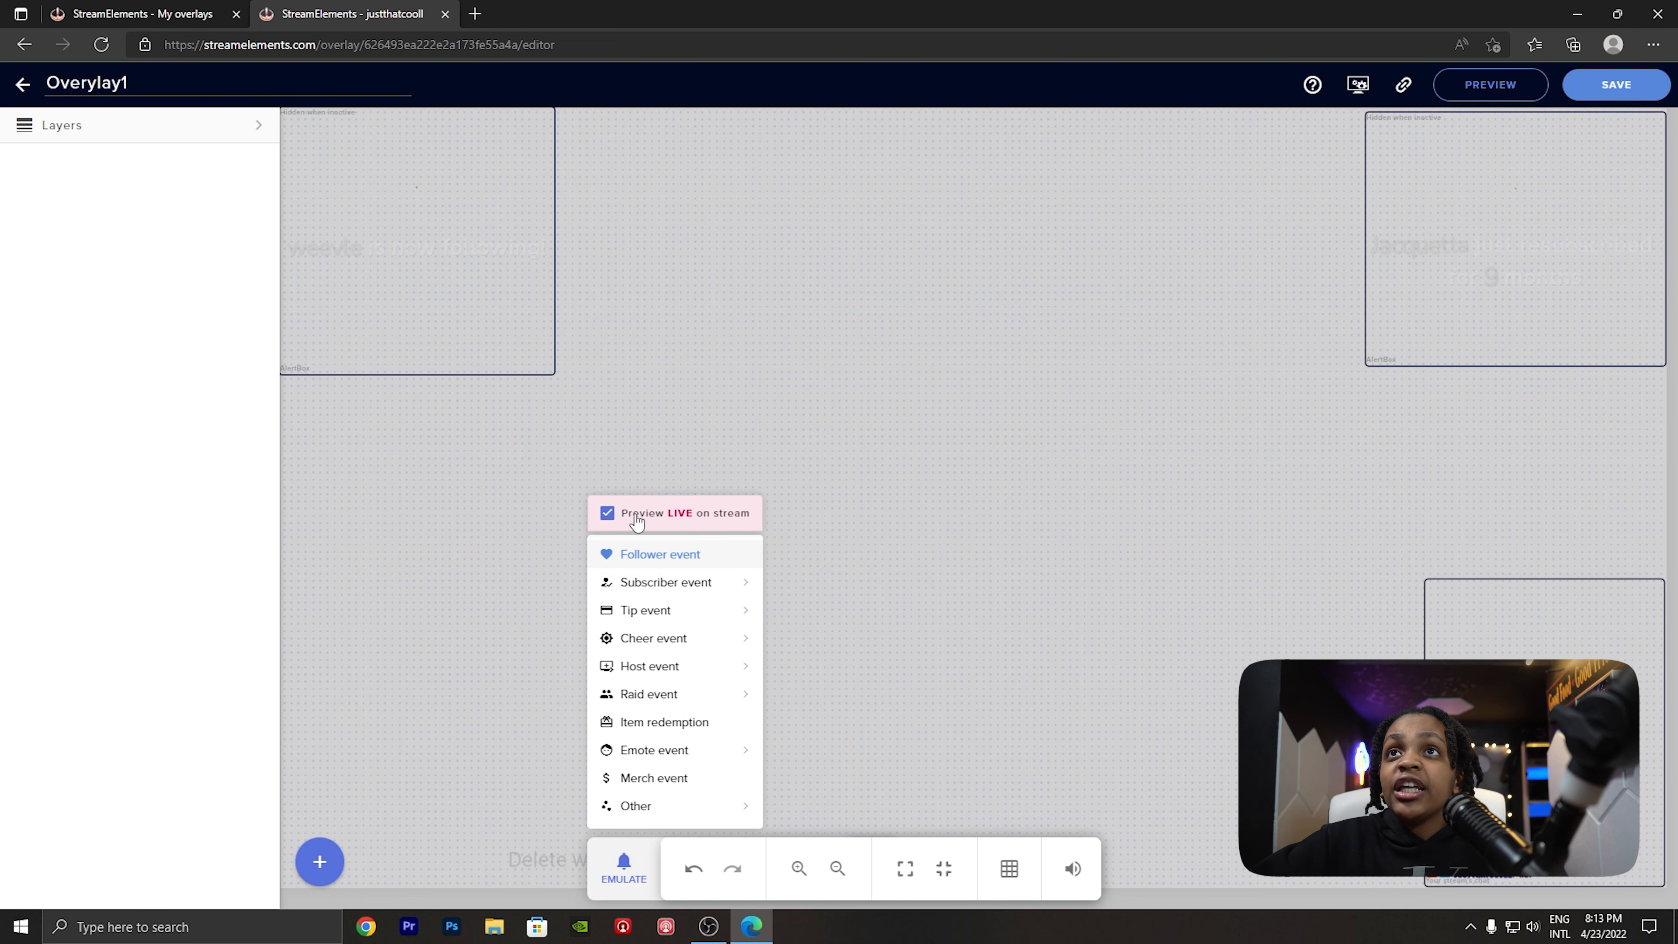
pyautogui.click(664, 554)
pyautogui.hotkey('alt', 'Tab')
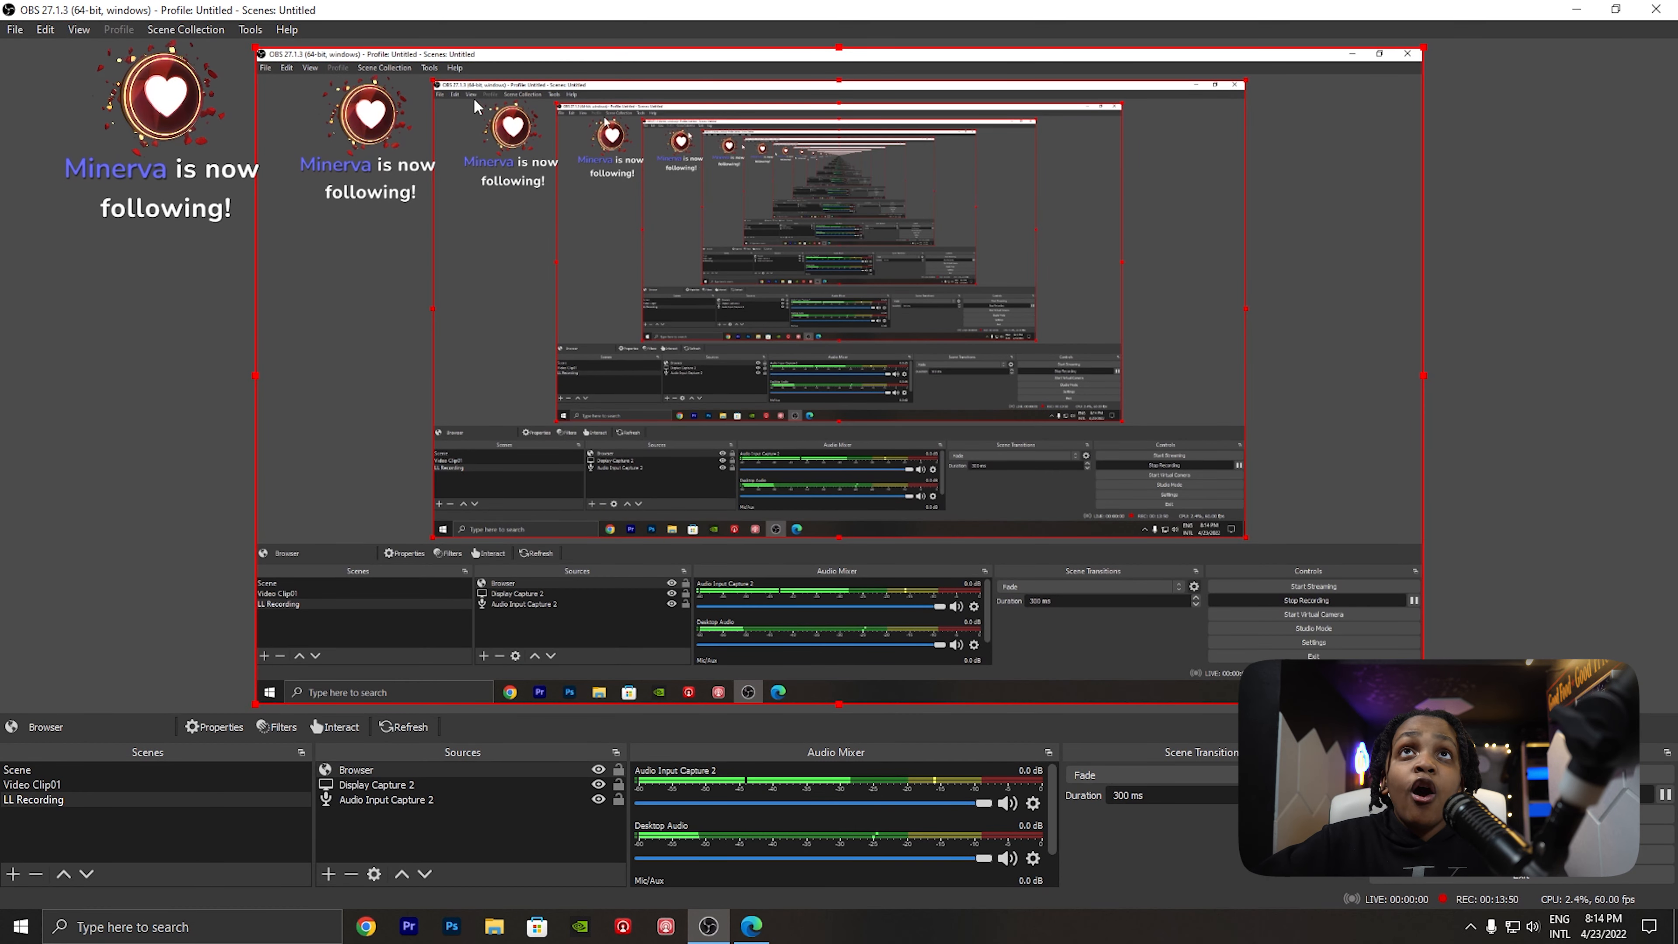
pyautogui.click(751, 926)
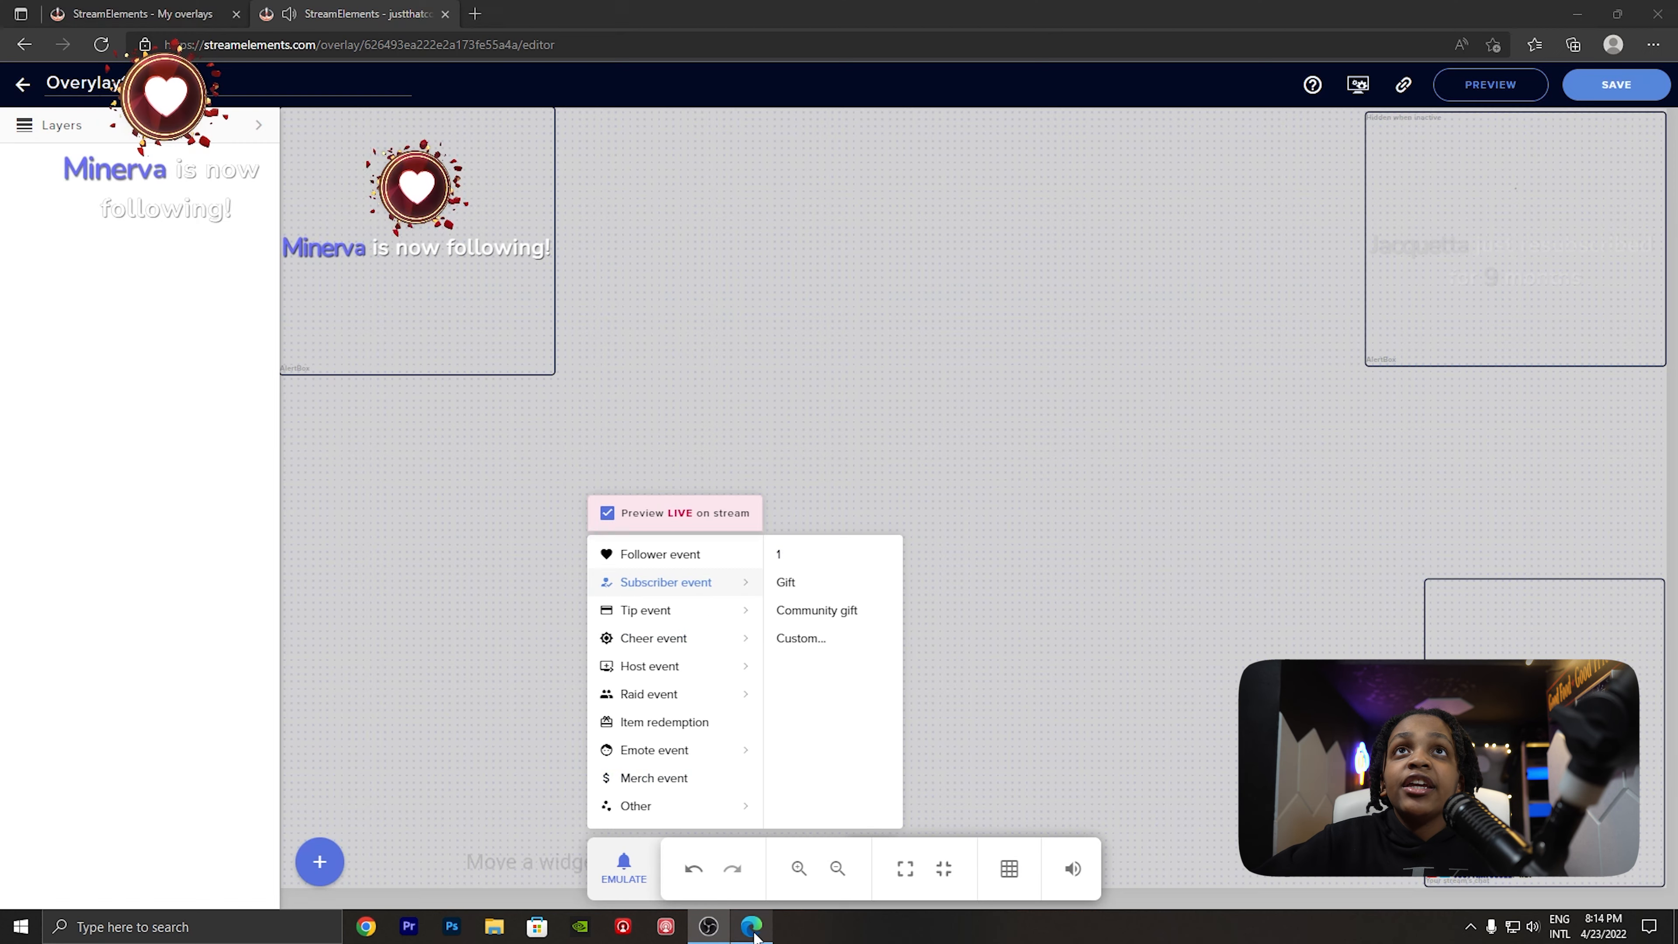
pyautogui.click(709, 927)
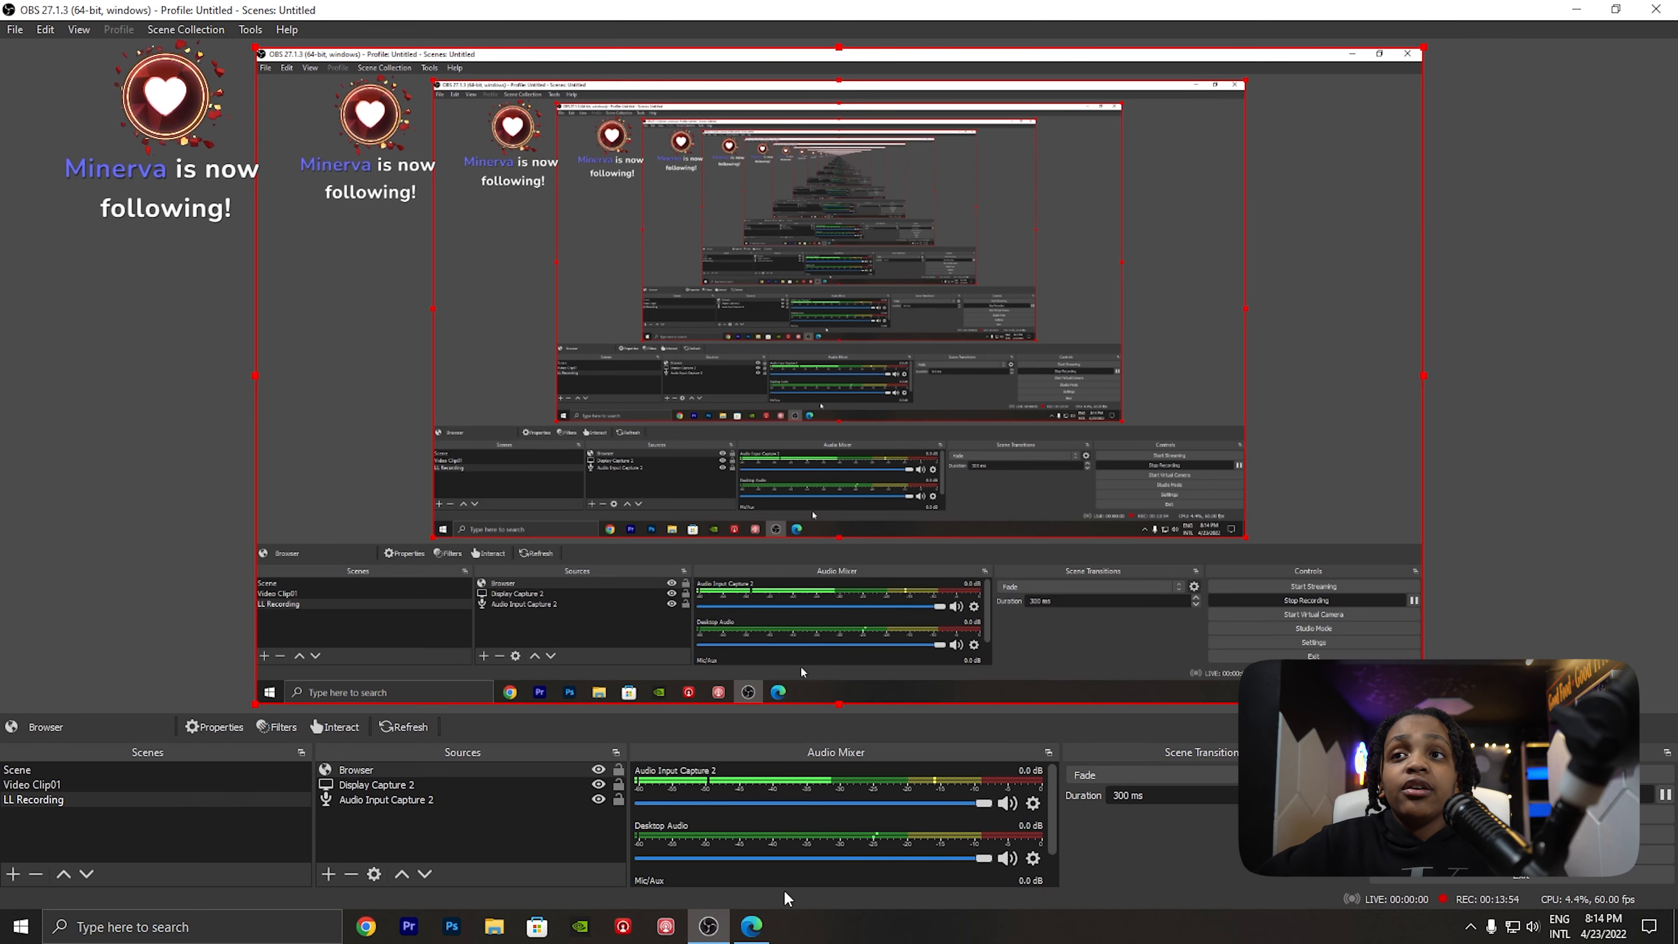
# - Emulate a subscriber event live from the StreamElements editor and check the resubscription alert in the OBS preview
pyautogui.click(751, 926)
pyautogui.moveTo(709, 595)
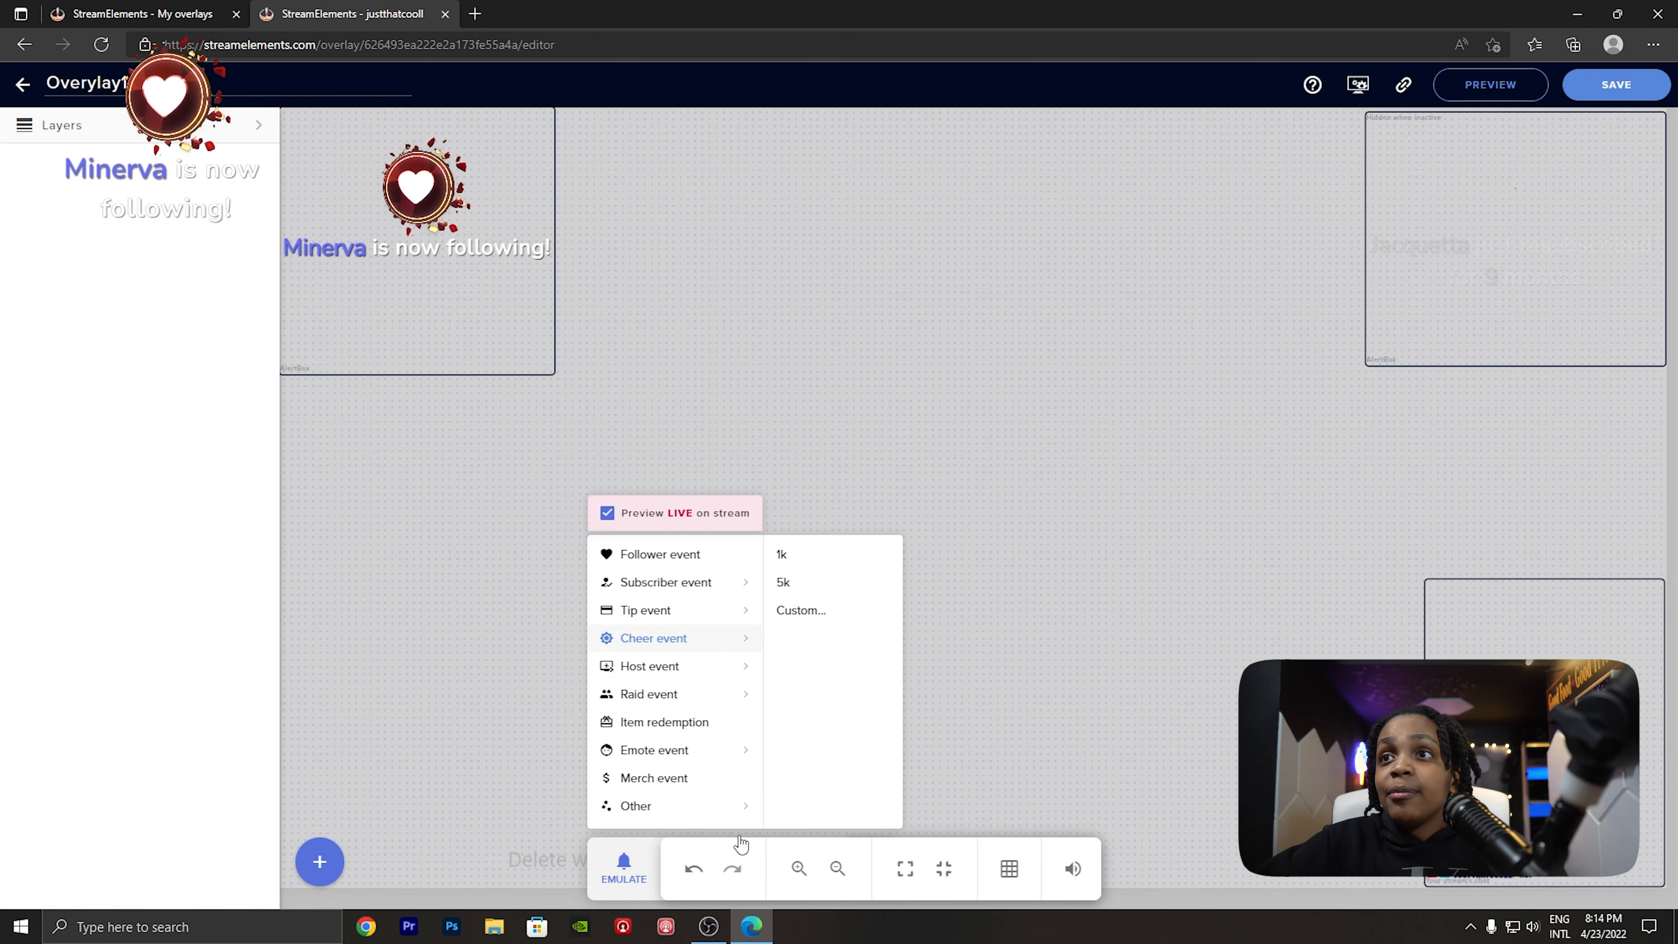
pyautogui.click(713, 928)
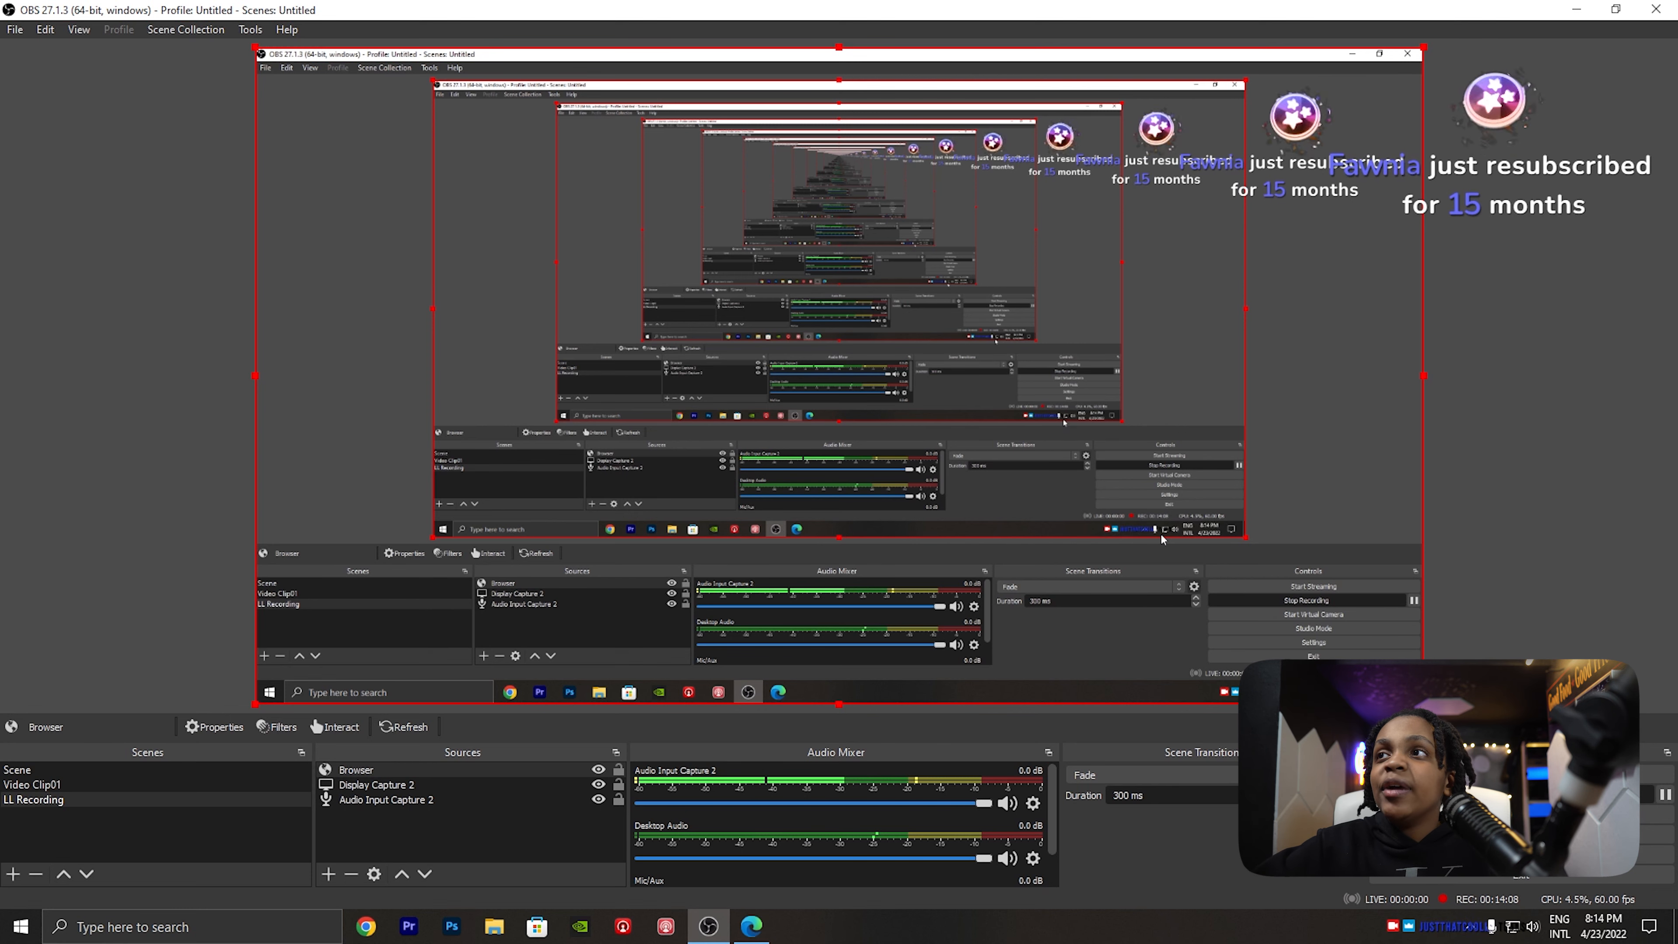
# - Switch to StreamElements, set the chat widget's theme to White chat, and check the OBS preview
pyautogui.click(753, 929)
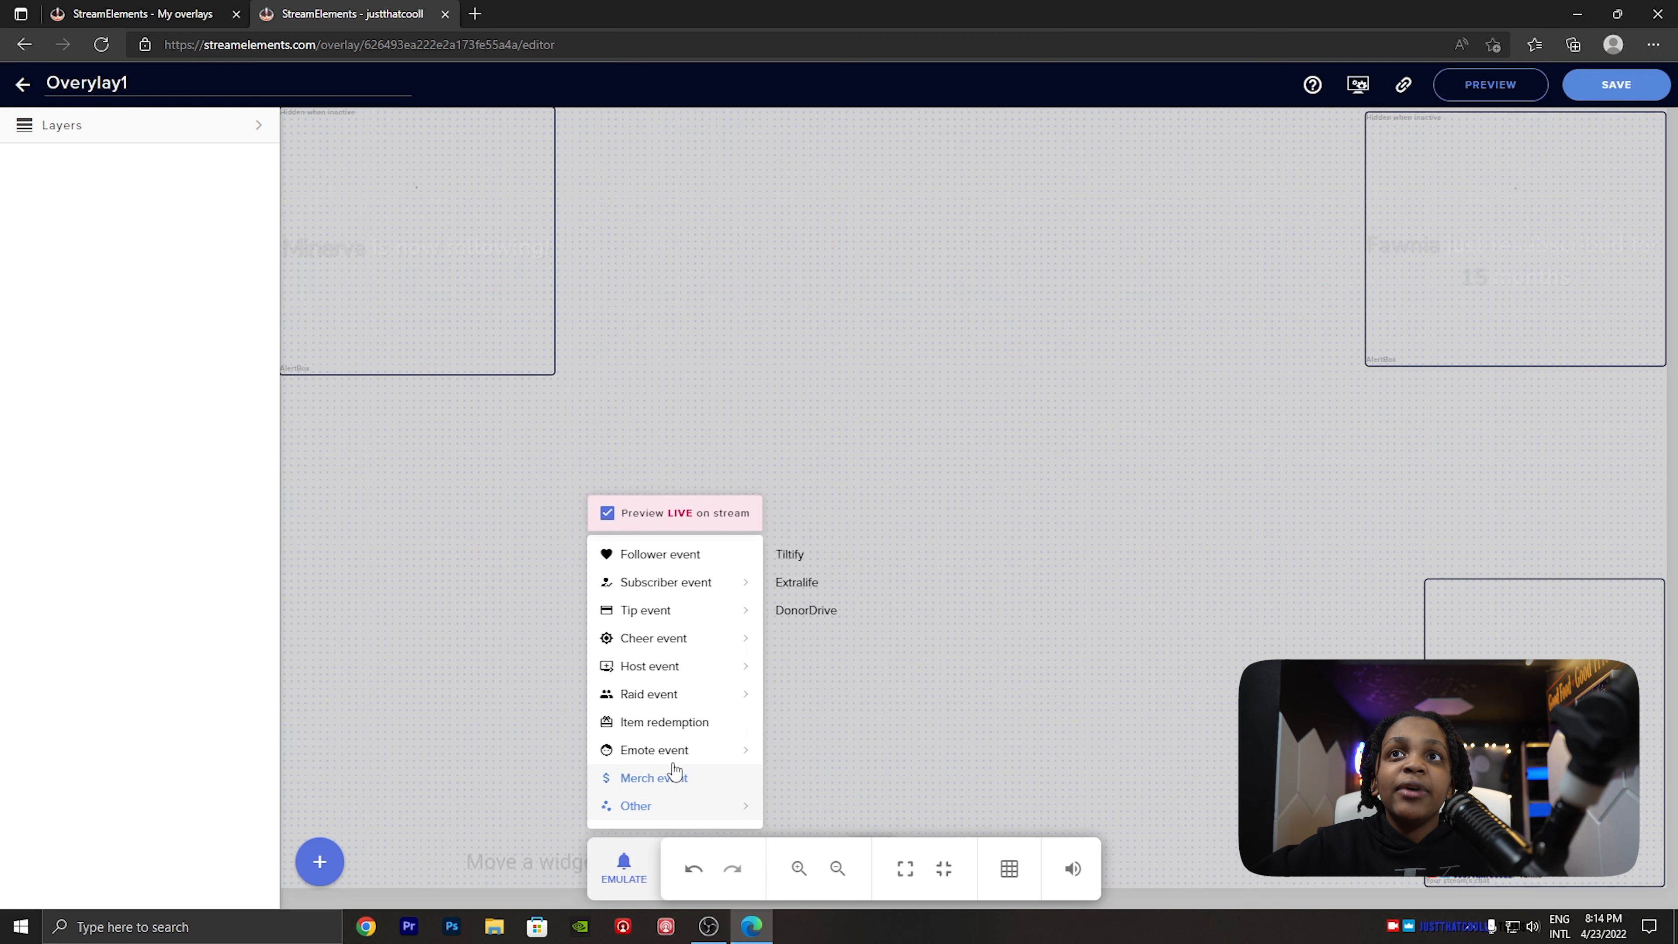
pyautogui.click(1526, 760)
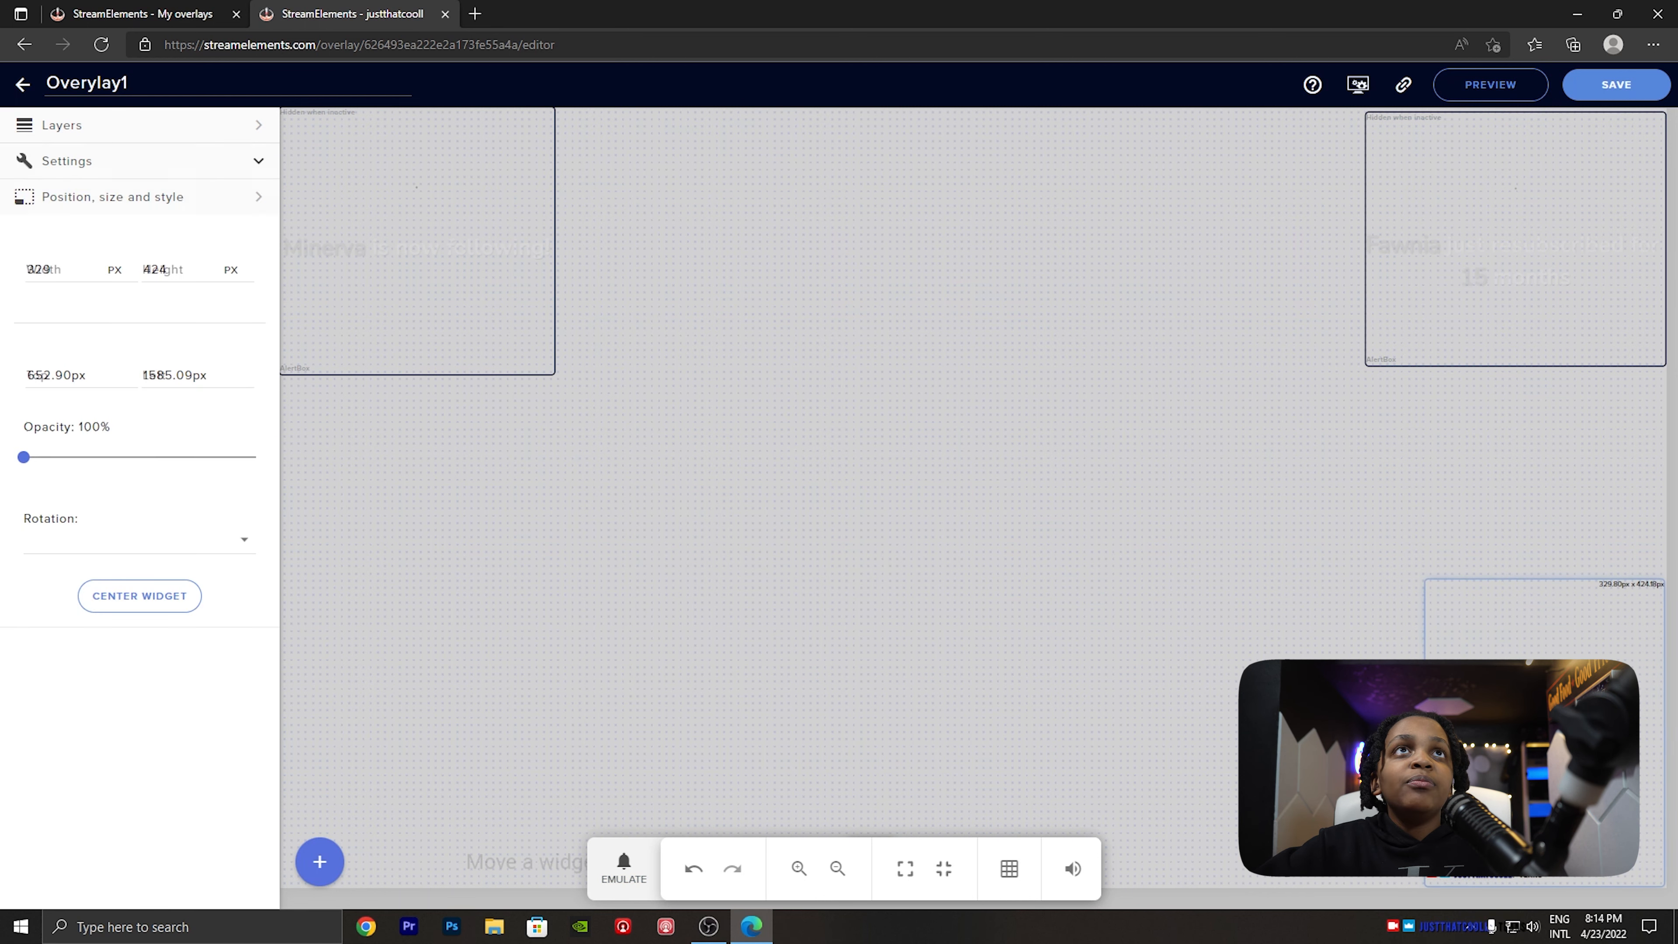
pyautogui.click(118, 198)
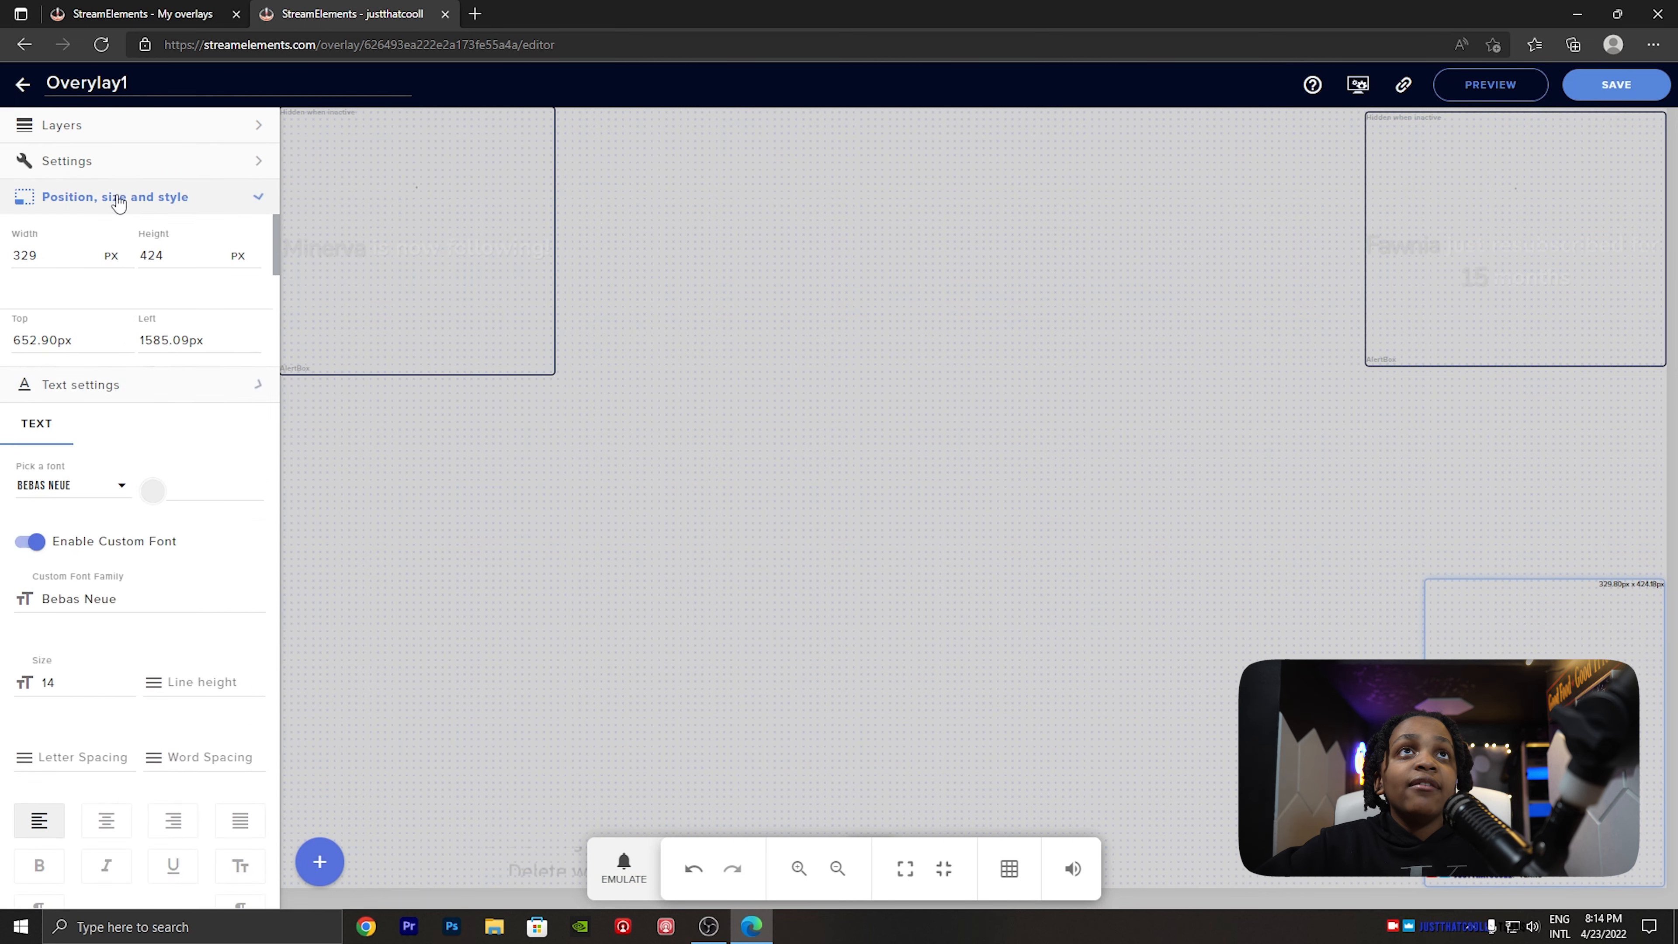
pyautogui.click(112, 161)
pyautogui.click(33, 222)
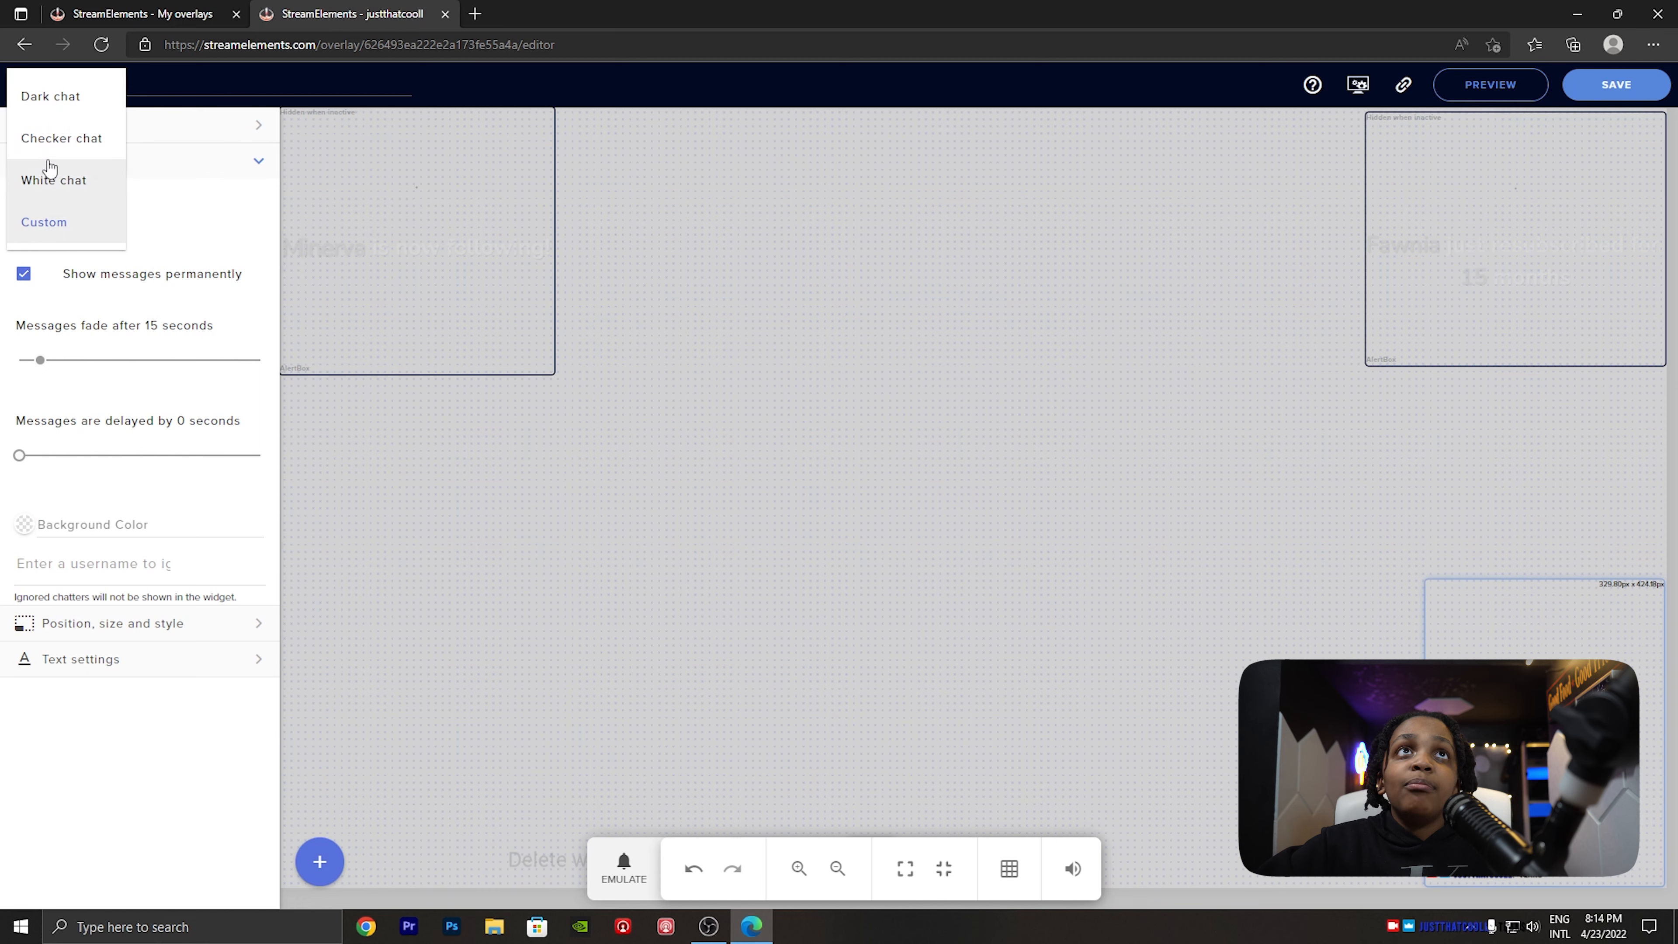
pyautogui.click(51, 173)
pyautogui.click(719, 931)
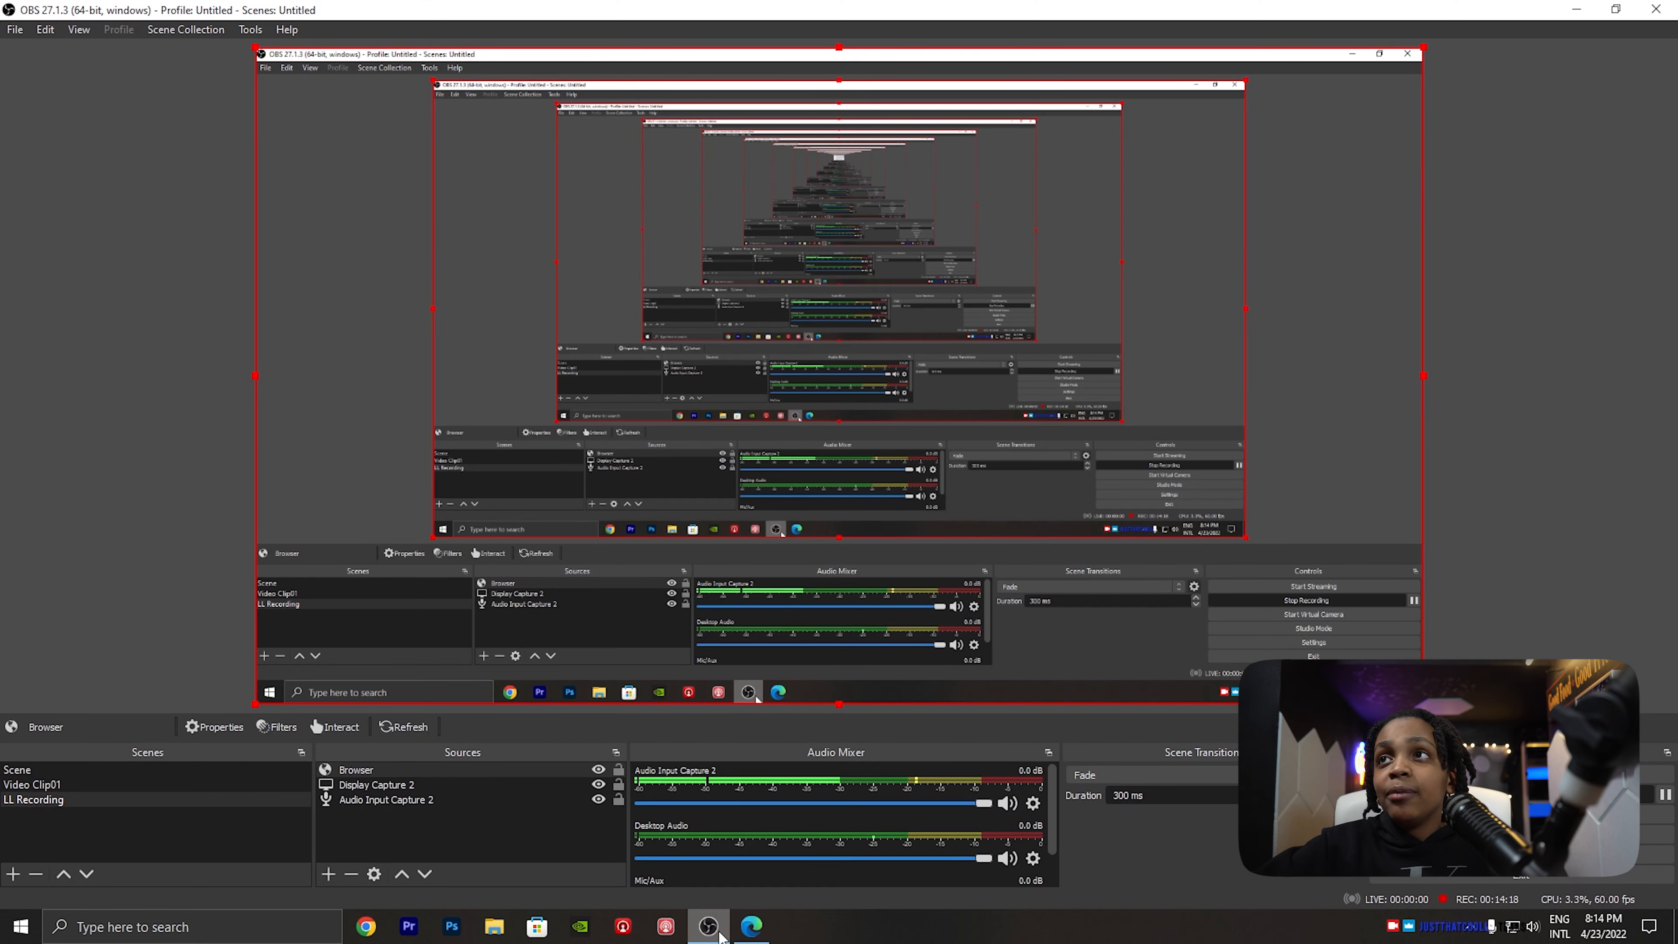
pyautogui.moveTo(753, 932)
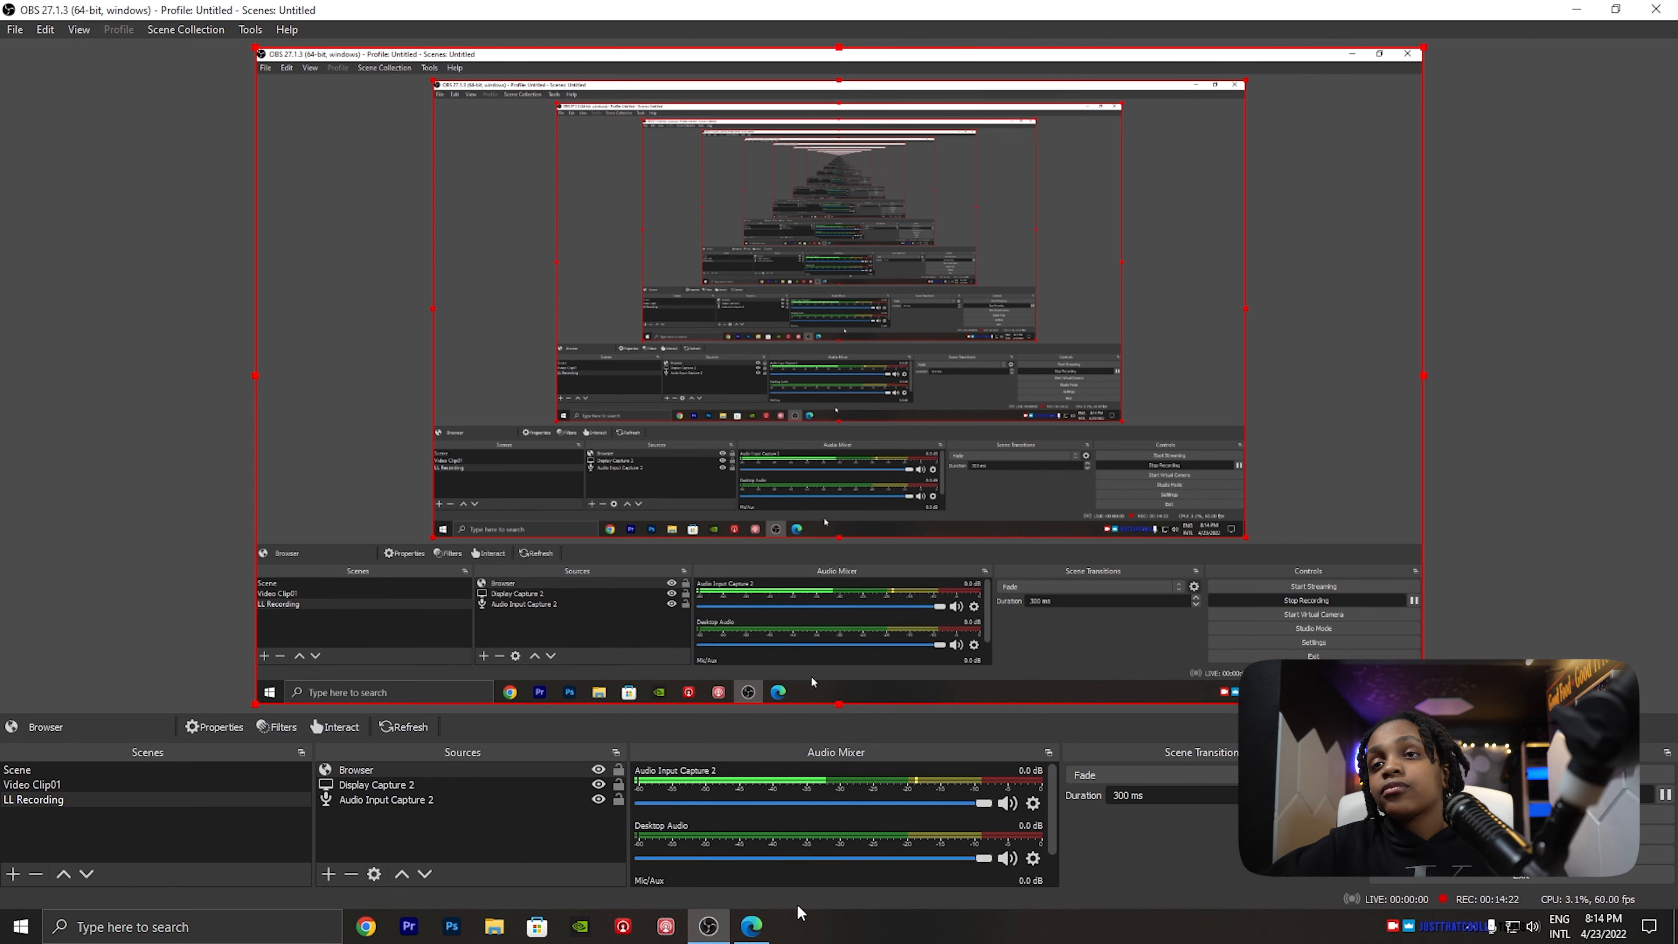
# - Save the overlay in StreamElements and check the white chat box in the OBS preview
pyautogui.click(751, 926)
pyautogui.click(1590, 84)
pyautogui.click(710, 927)
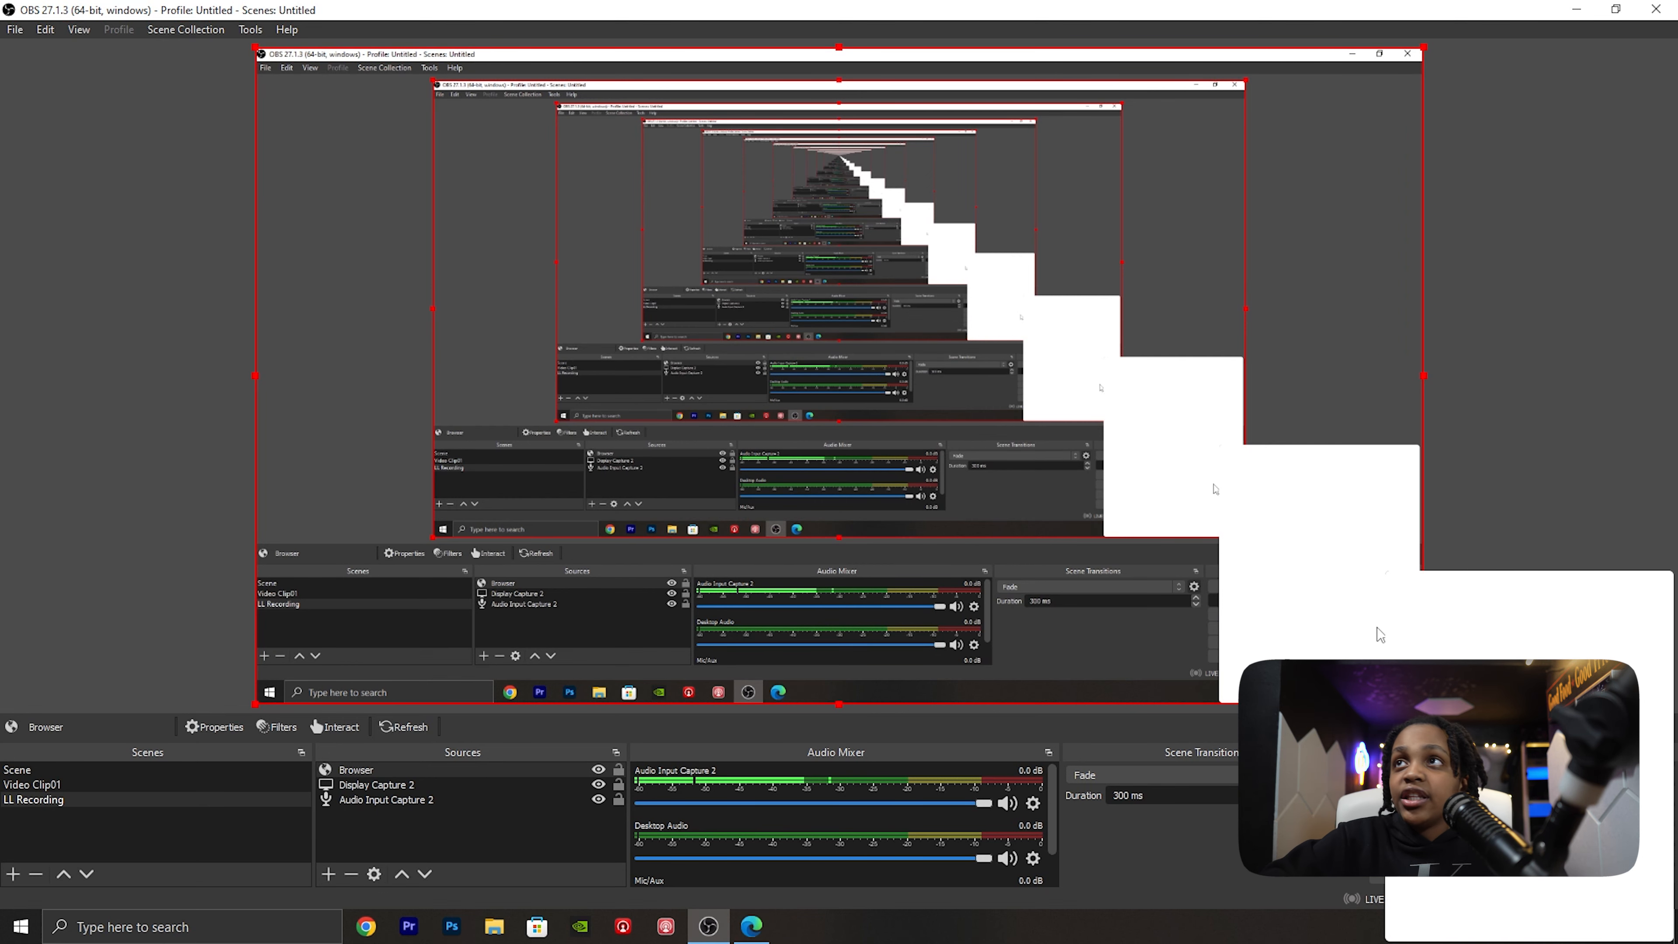
# - Return to StreamElements, close the overlay editor and open the tipping settings under Revenue
pyautogui.click(751, 926)
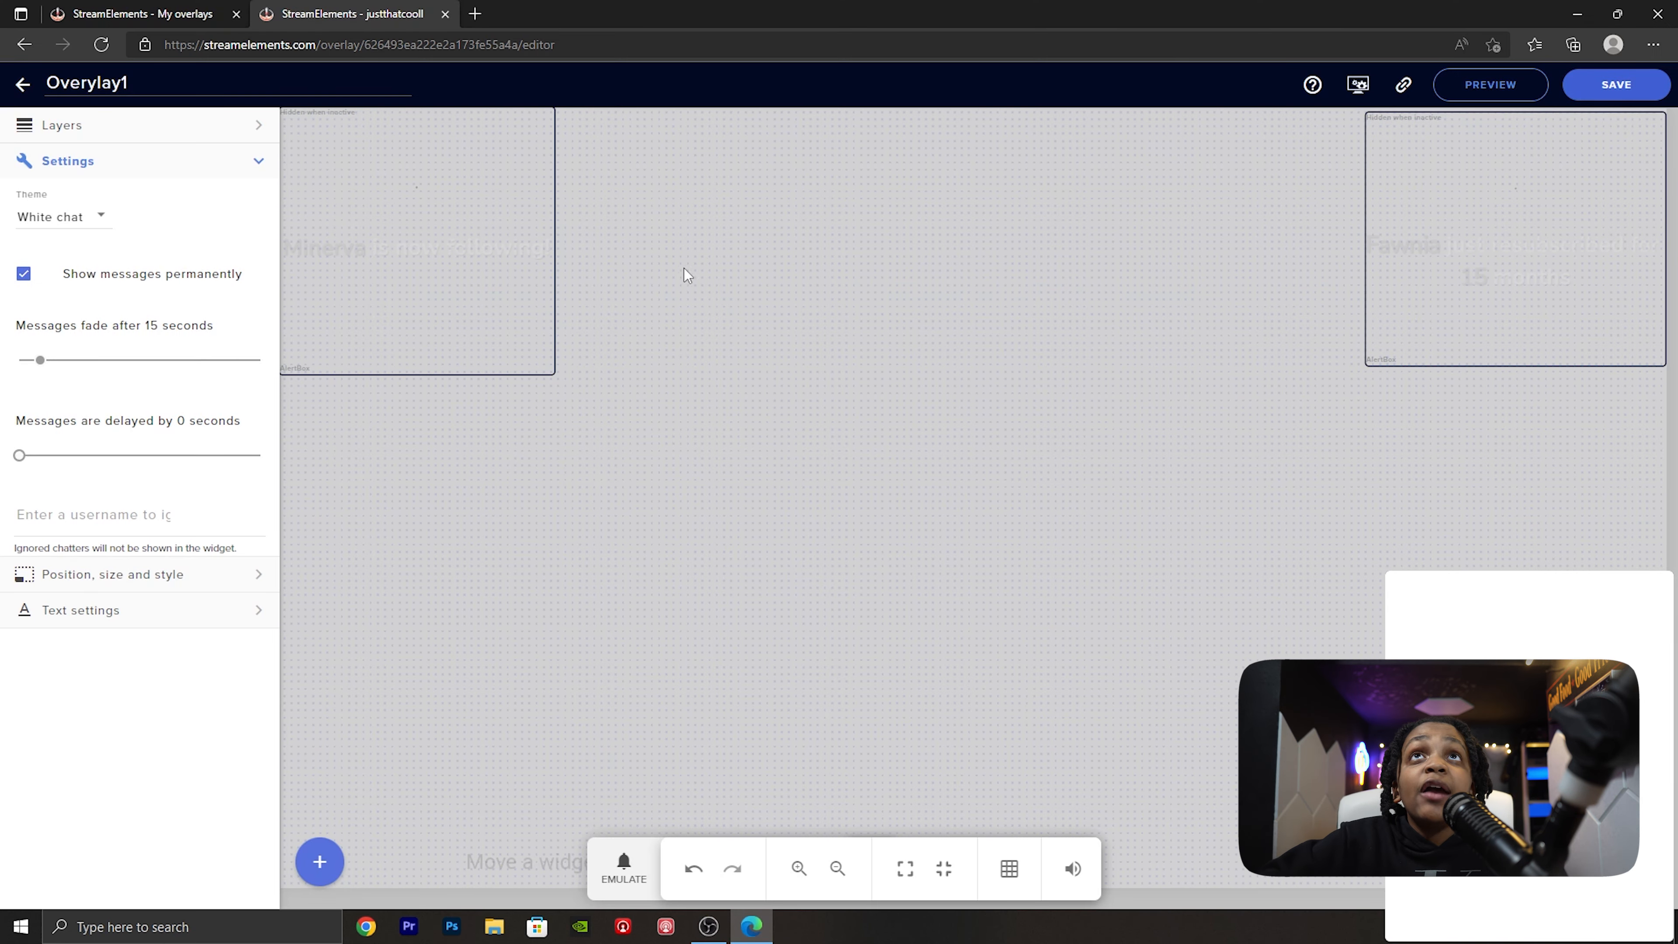
pyautogui.click(444, 14)
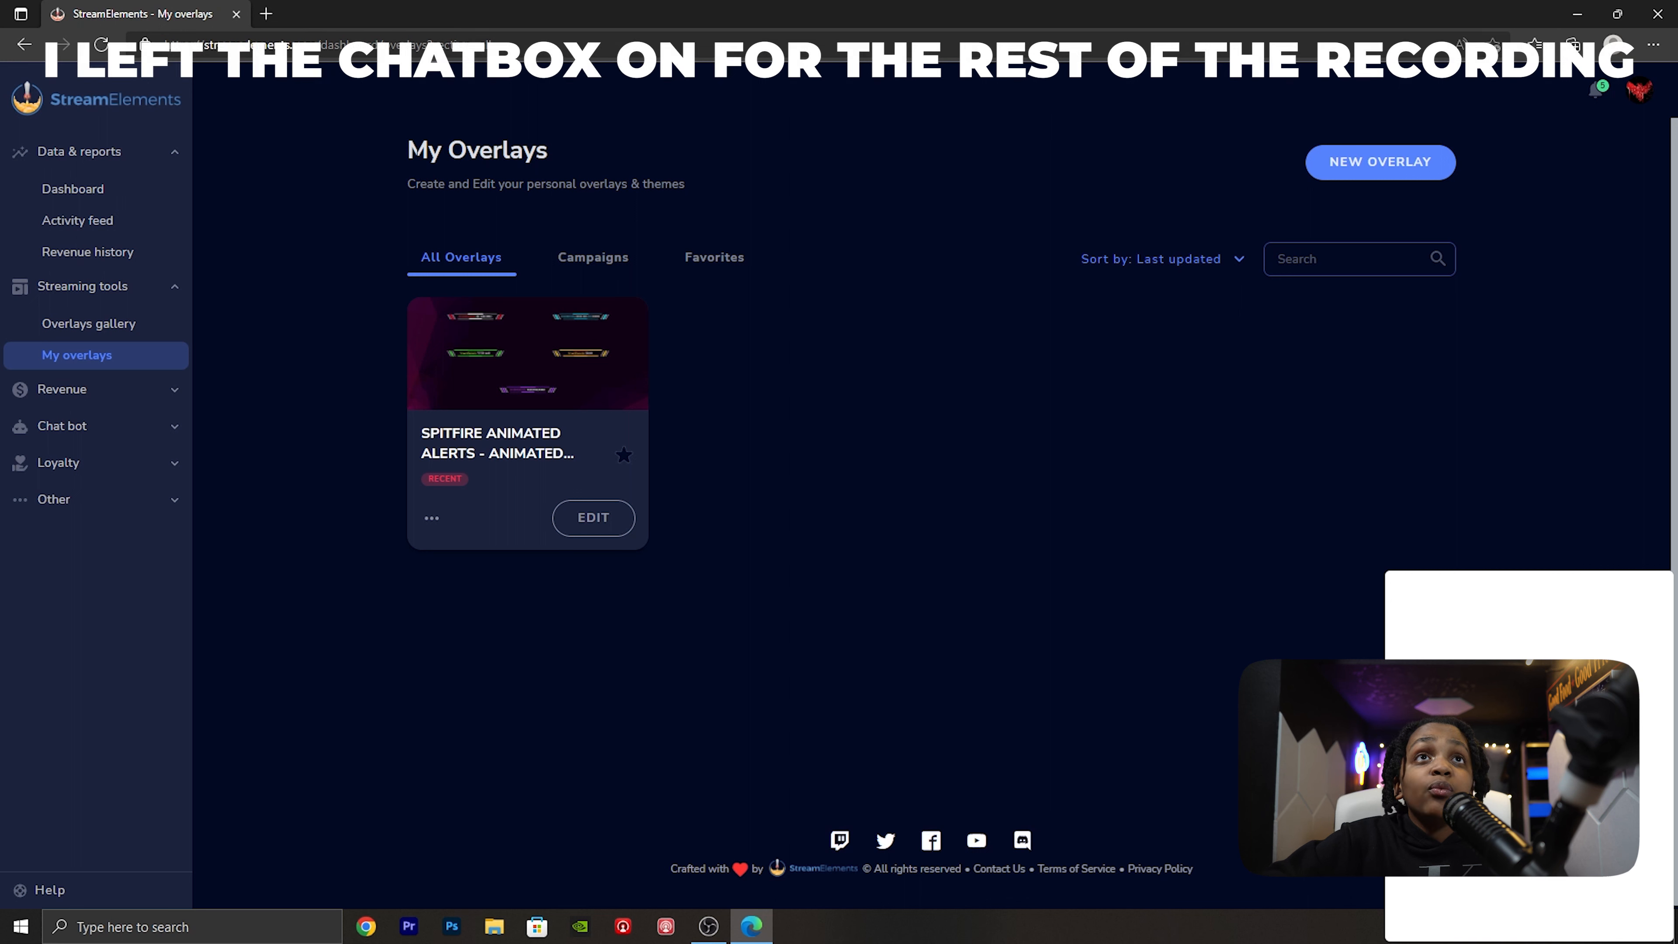
pyautogui.click(161, 391)
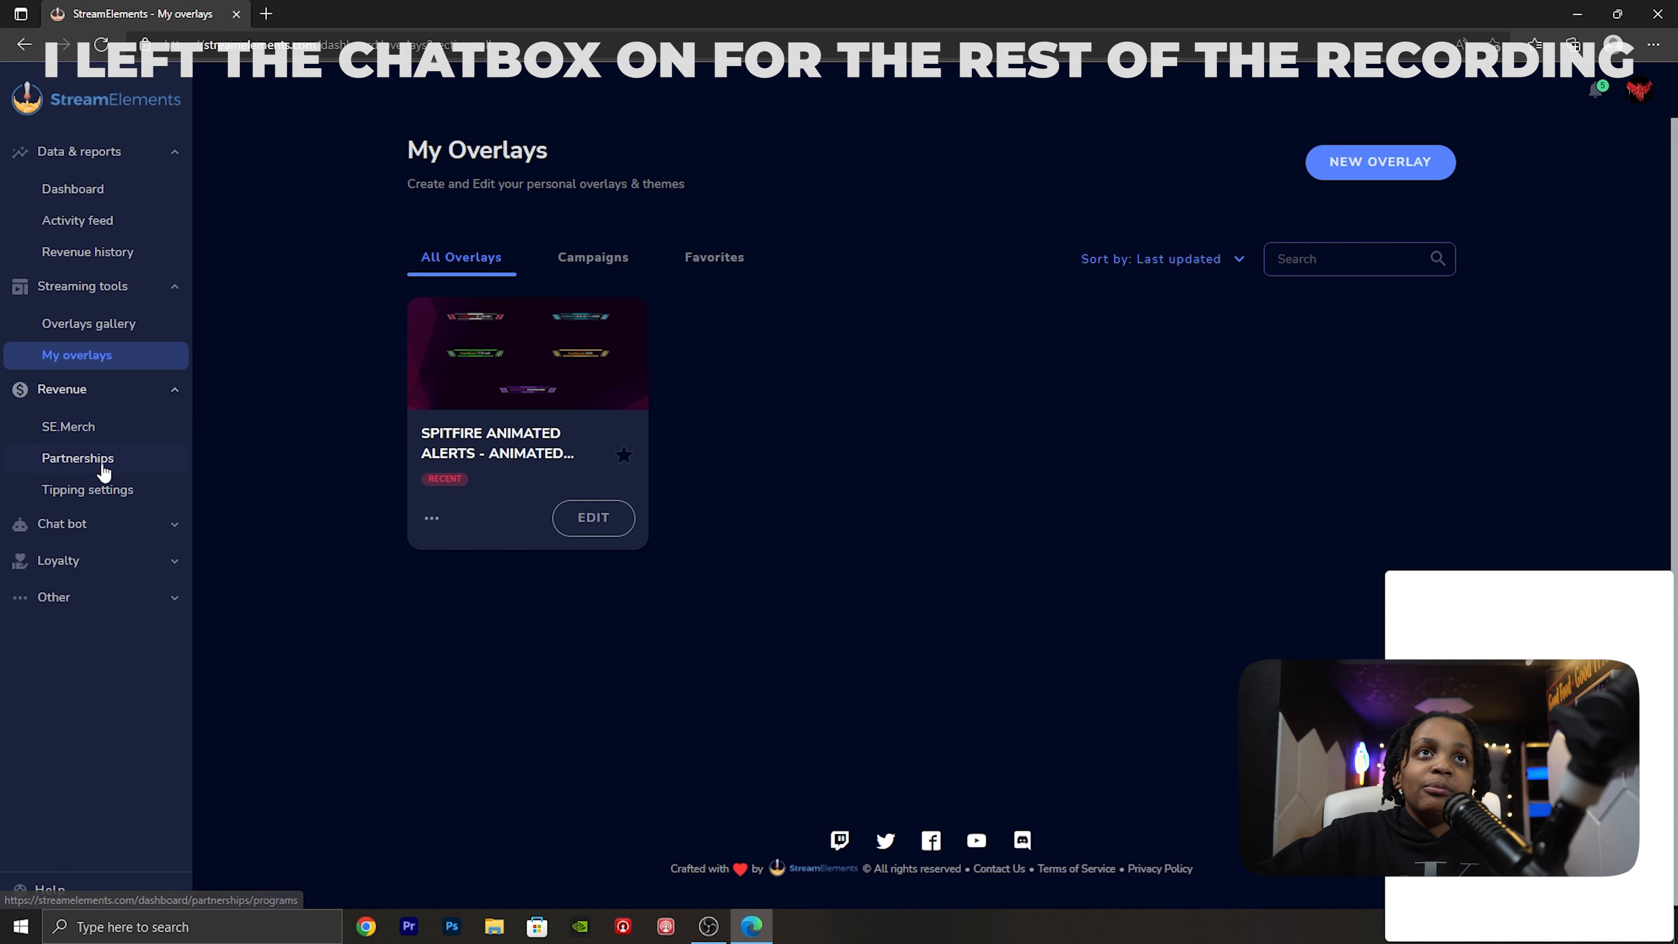
pyautogui.click(95, 495)
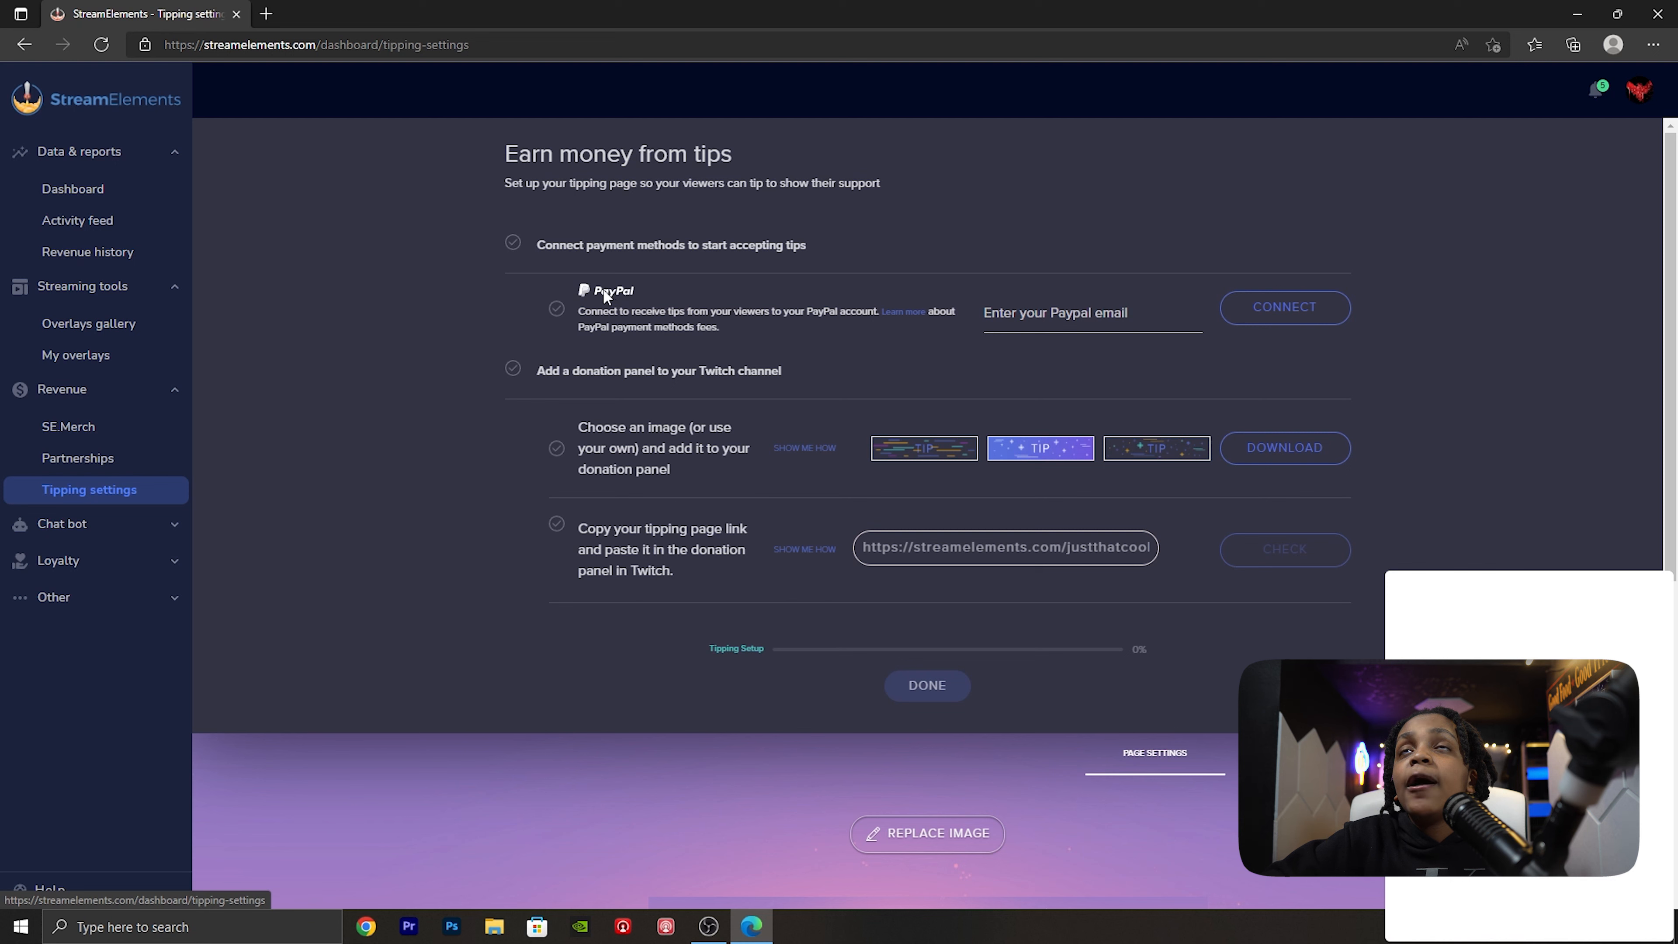
# - Open the tipping fees information and review the processing fees for SE.Pay and PayPal
pyautogui.click(900, 312)
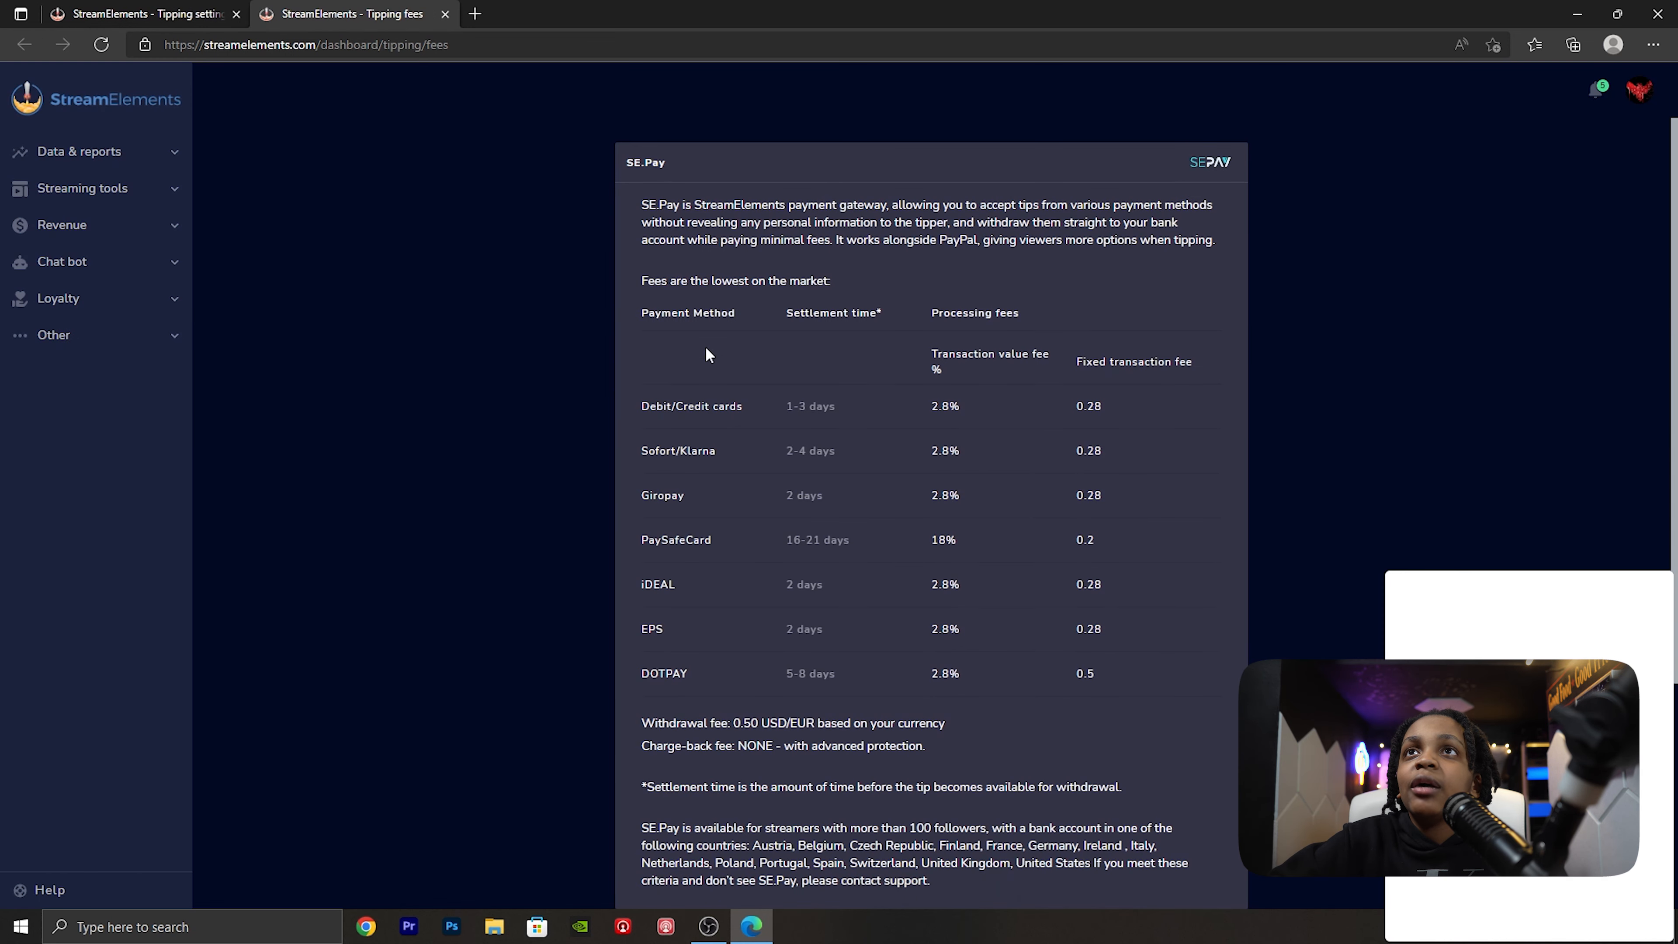
pyautogui.scroll(-2, 754, 383)
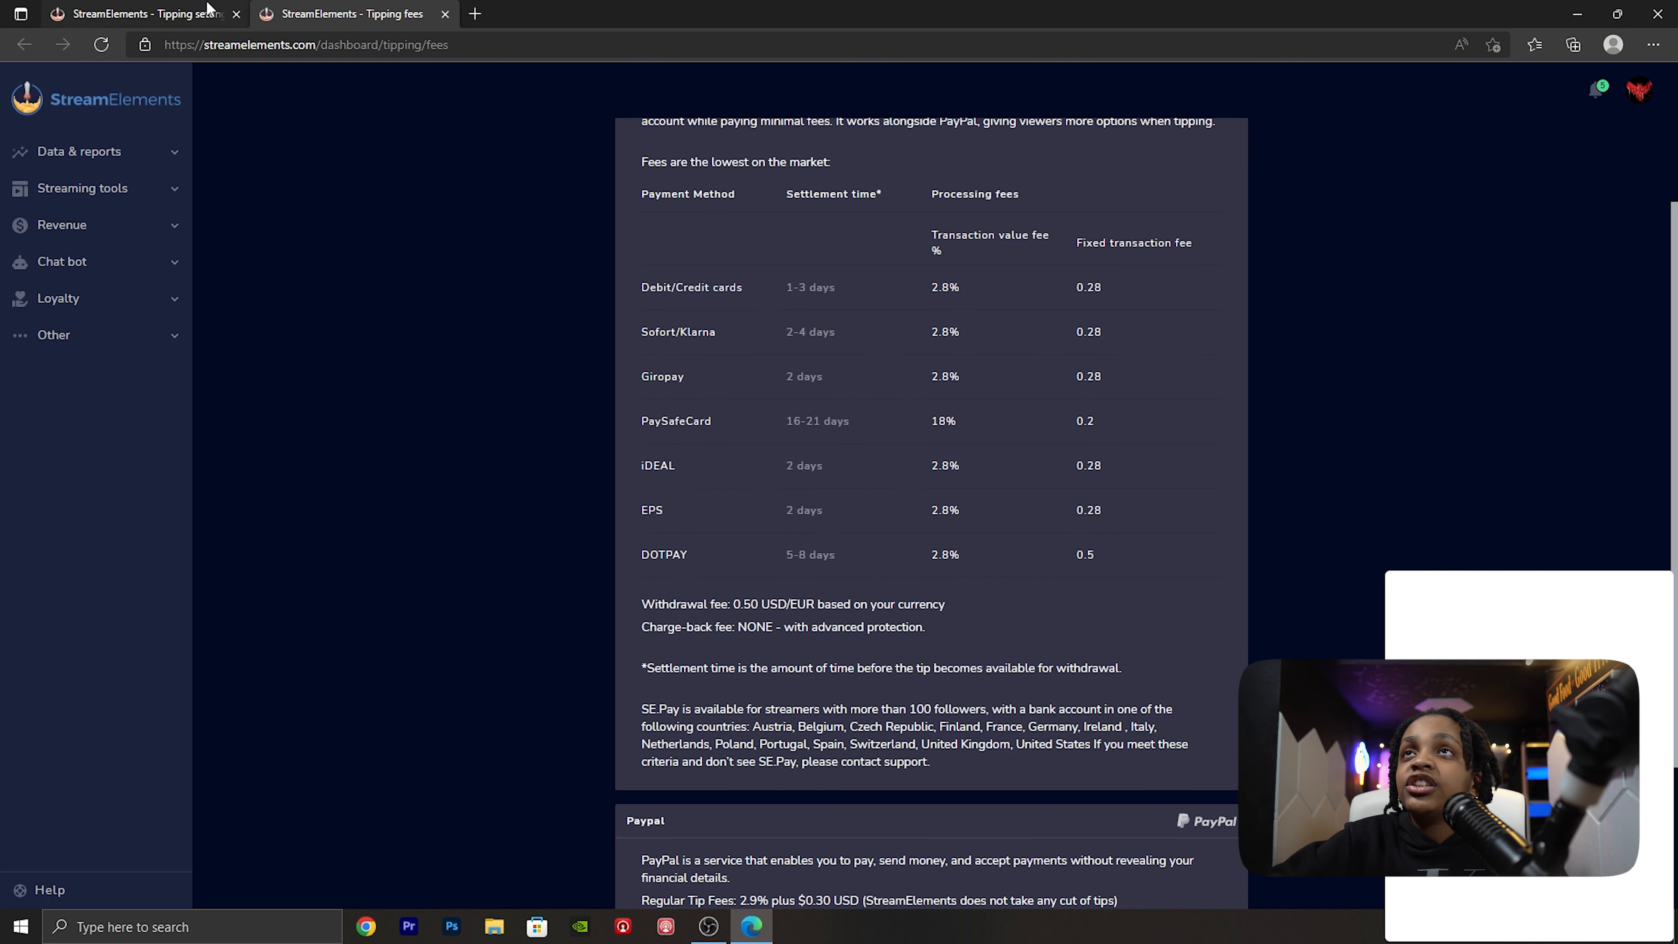
pyautogui.scroll(-3, 911, 324)
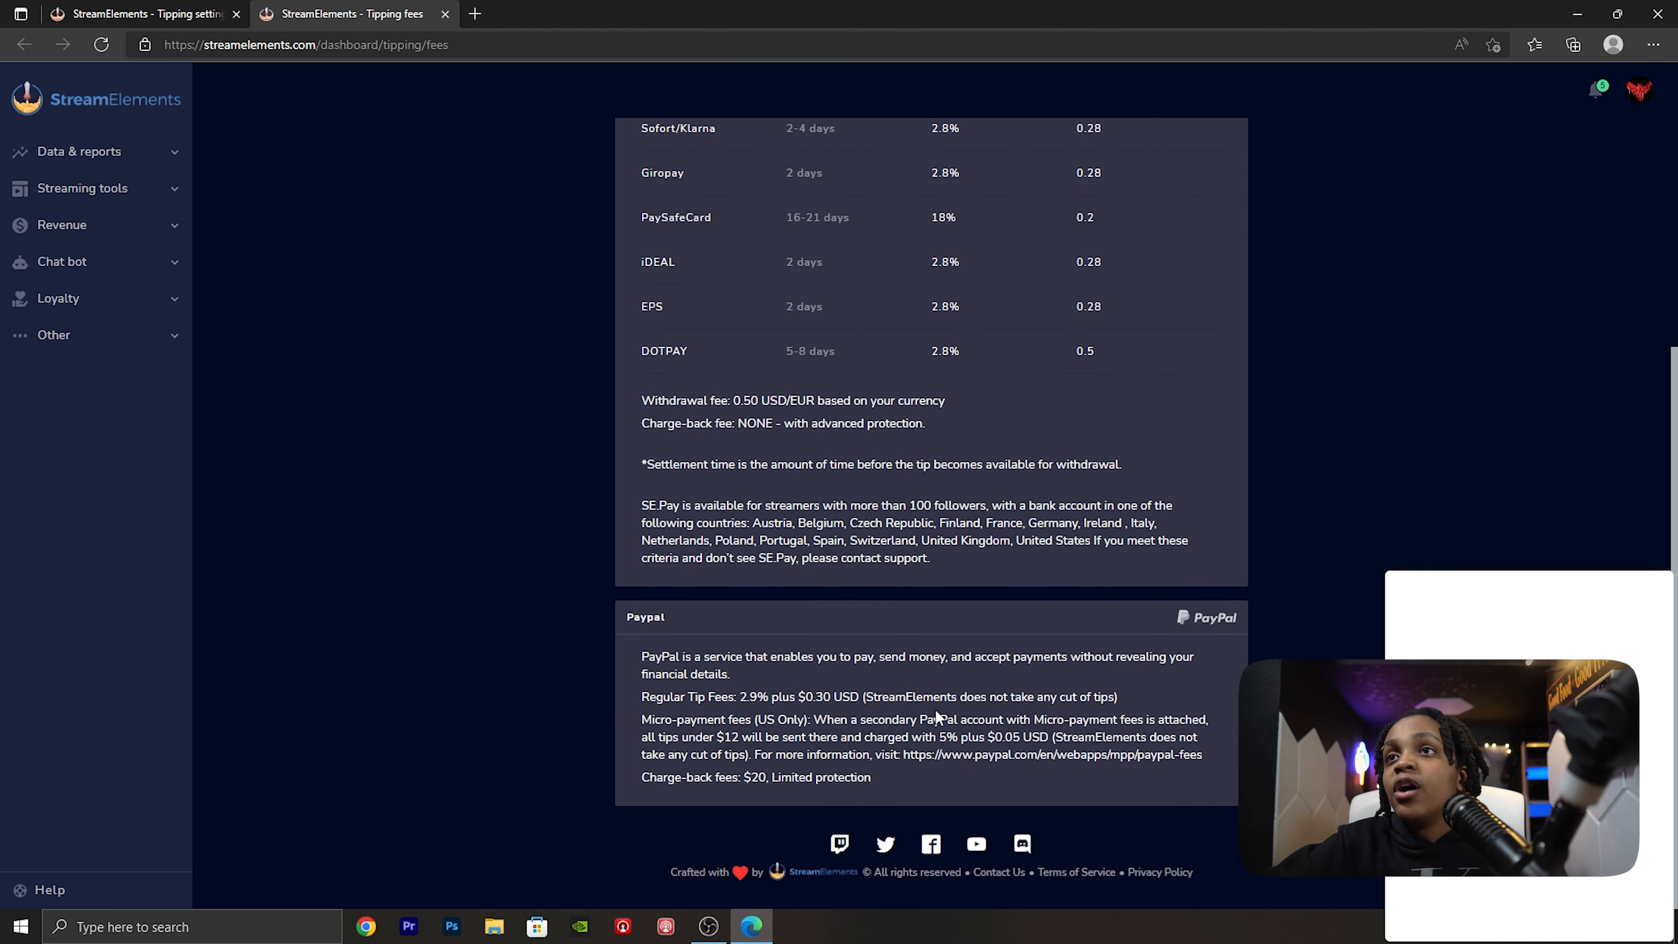
# - Highlight the PayPal regular tip fees note about StreamElements' cut, and close the tipping fees page
pyautogui.moveTo(871, 699); pyautogui.dragTo(1098, 702)
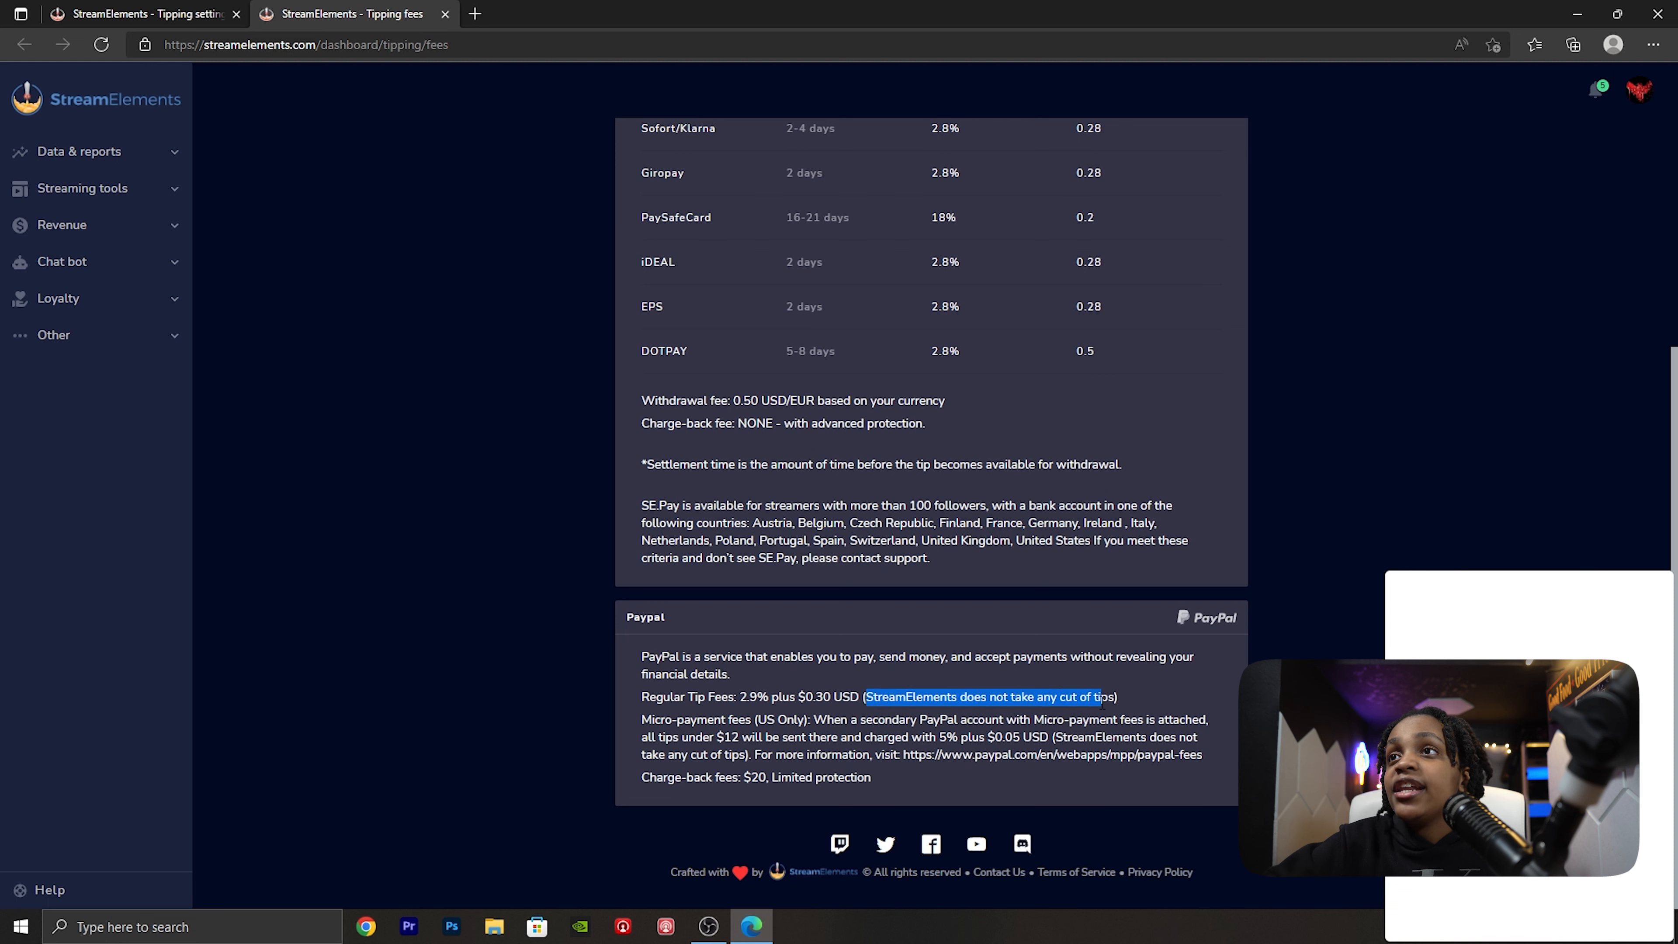
pyautogui.click(1120, 703)
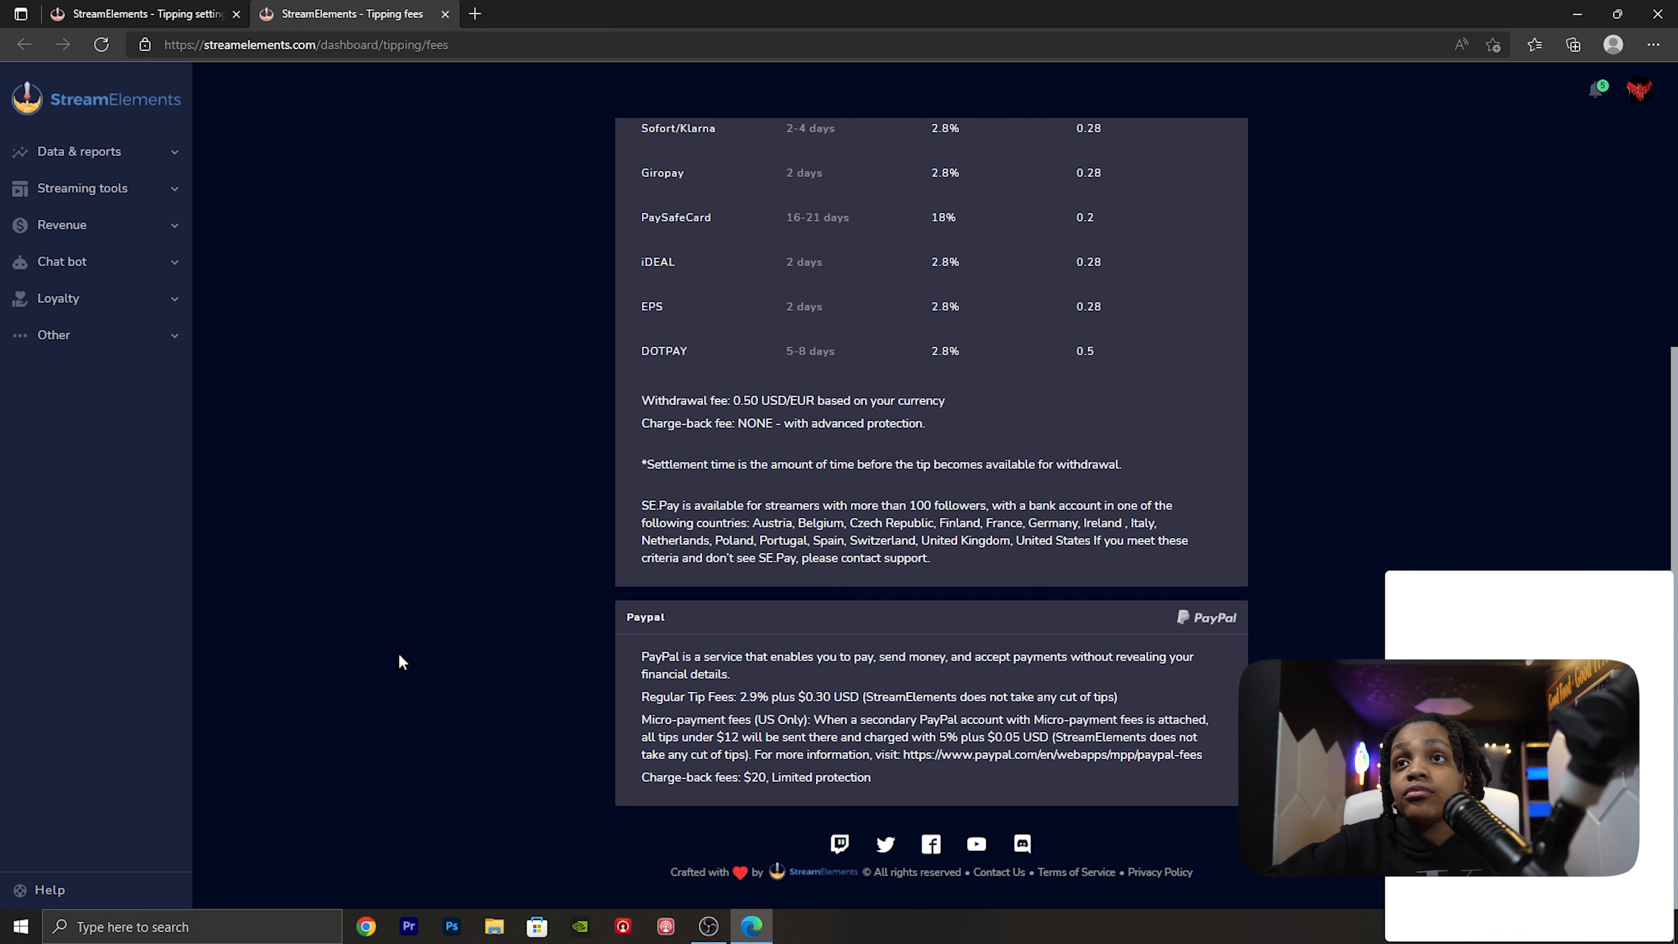
pyautogui.click(444, 14)
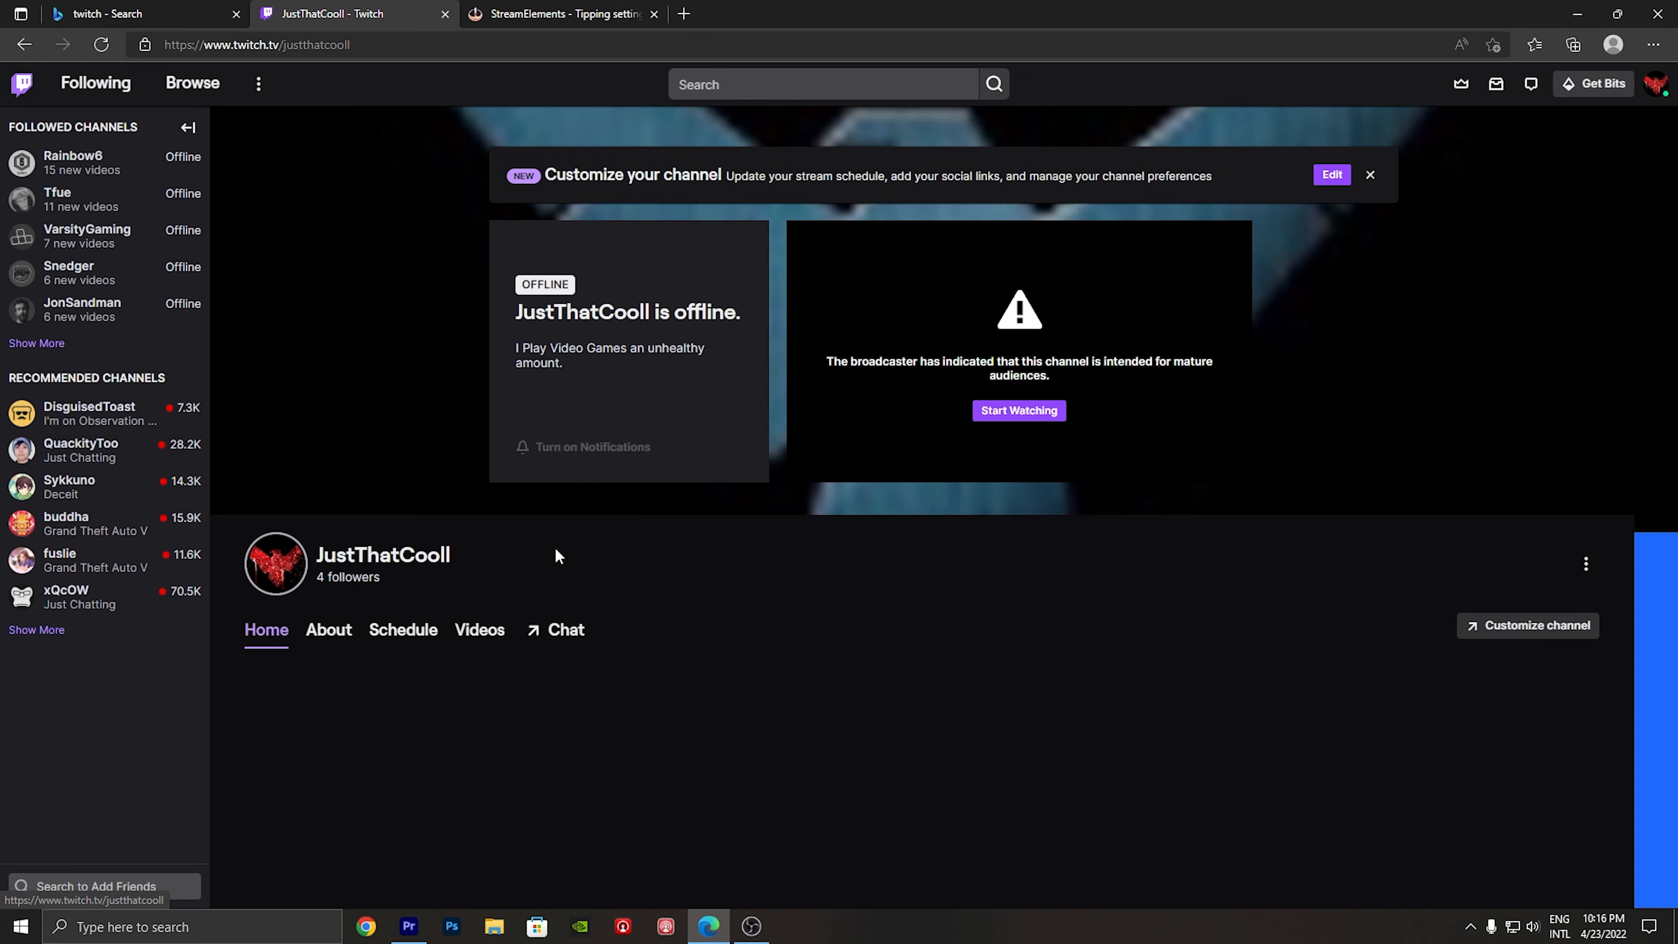
# - Switch to the Twitch channel's About section, enable panel editing and add a new panel slot
pyautogui.scroll(-3, 554, 547)
pyautogui.click(330, 374)
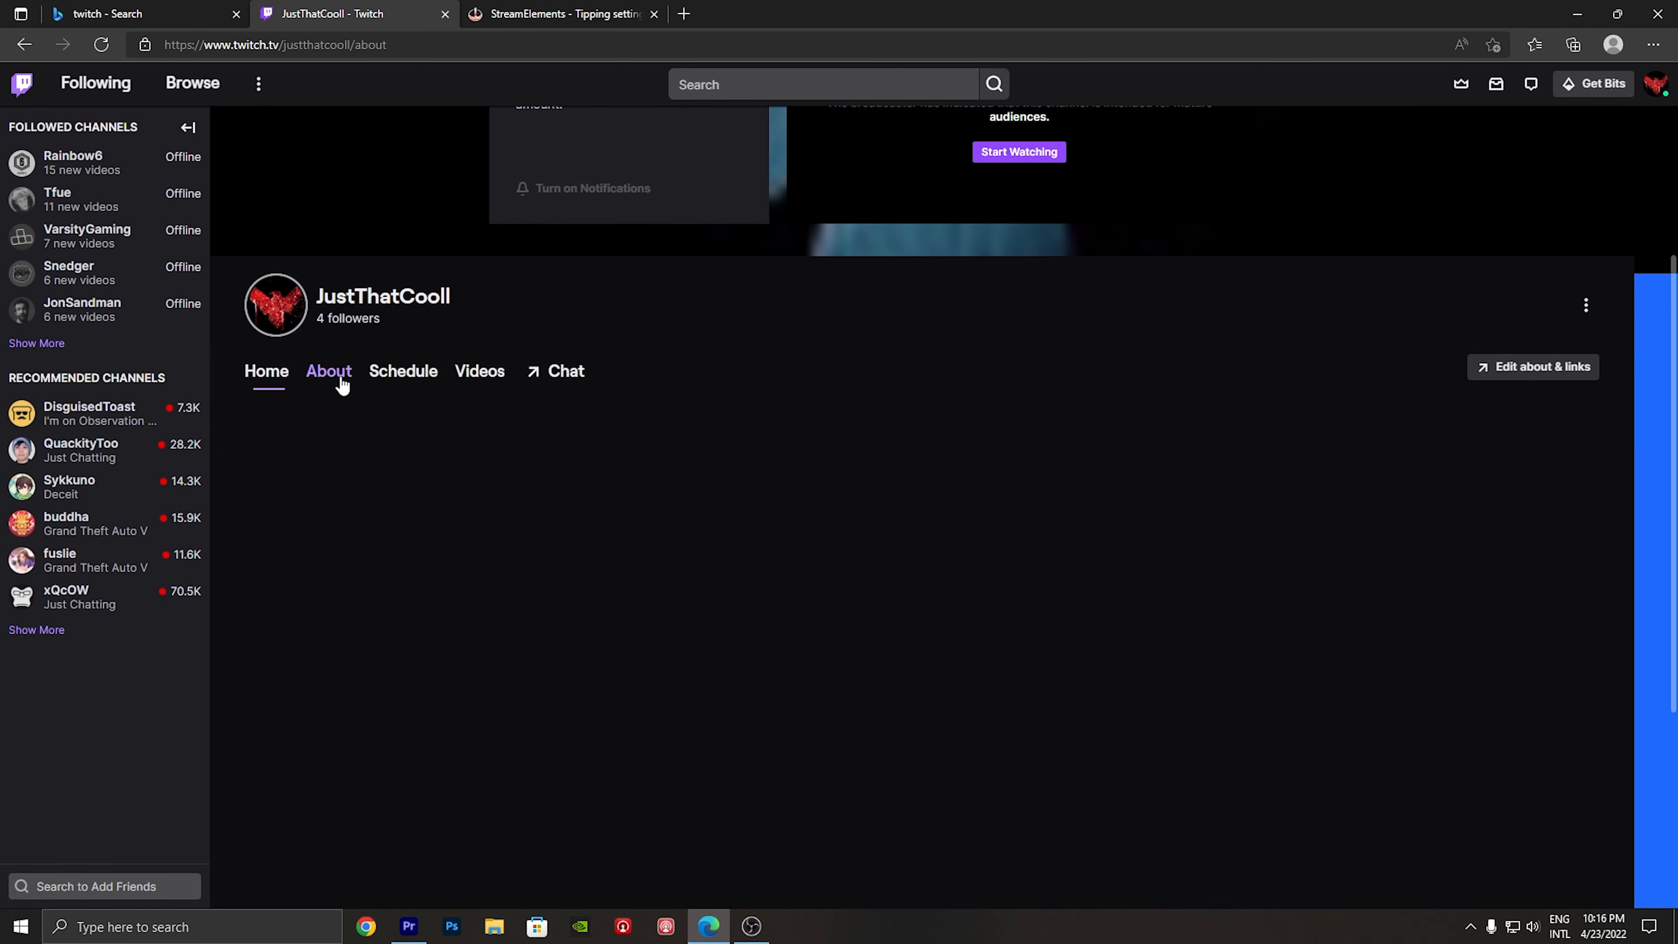
pyautogui.scroll(-2, 344, 466)
pyautogui.click(283, 540)
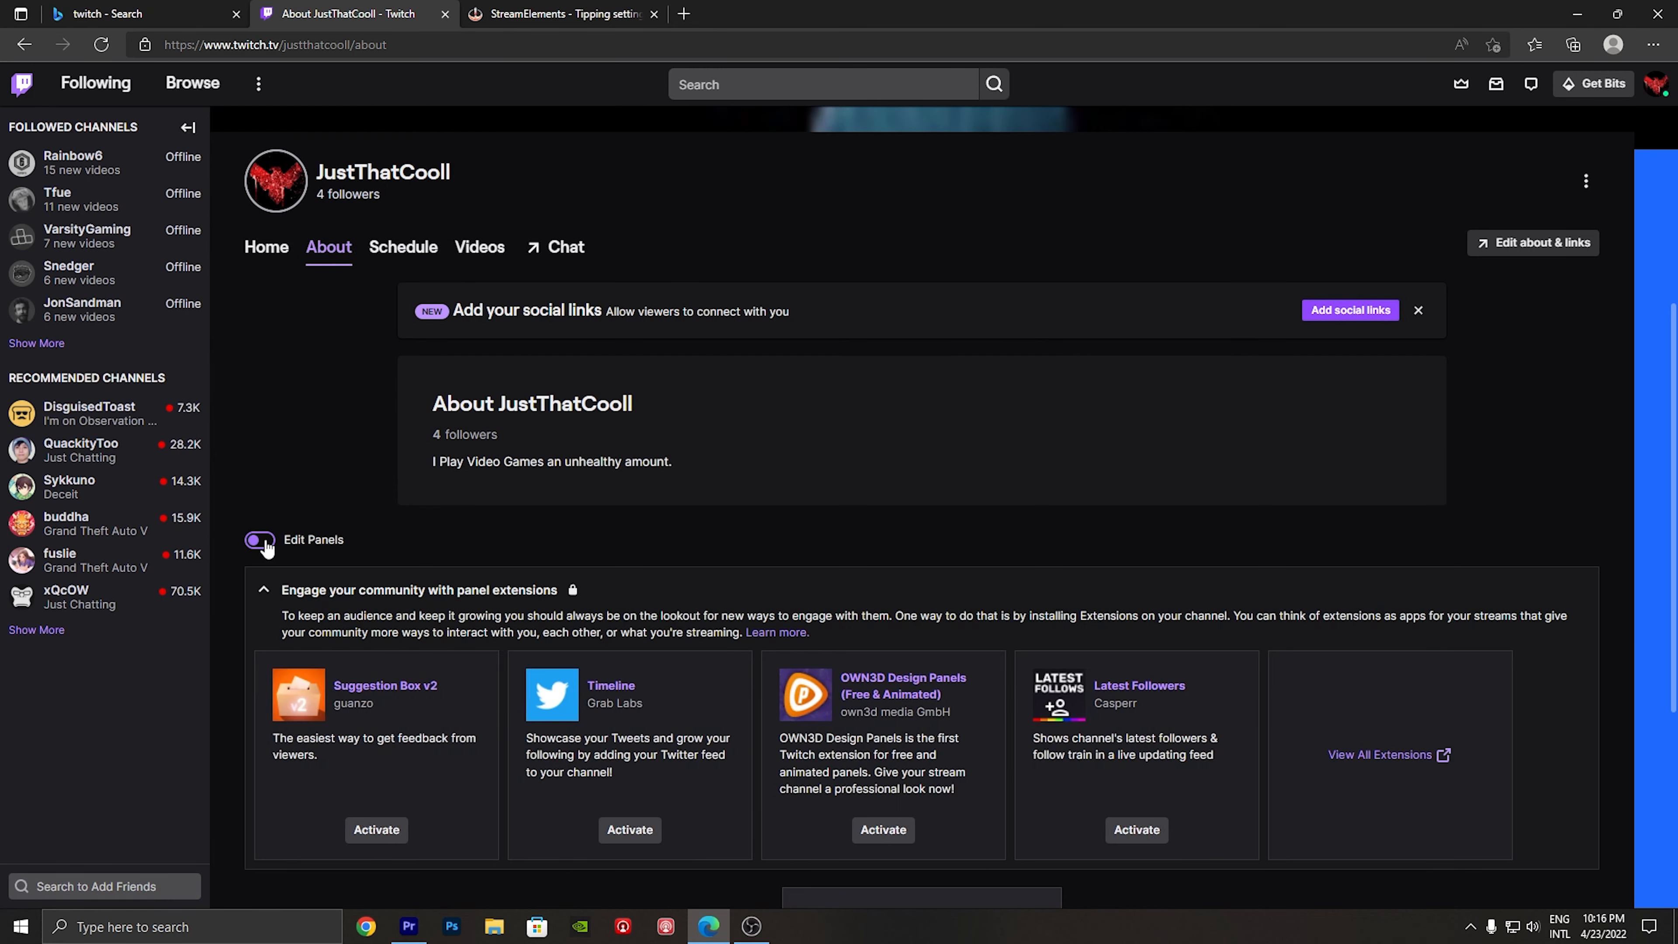
pyautogui.scroll(-5, 295, 622)
pyautogui.click(949, 713)
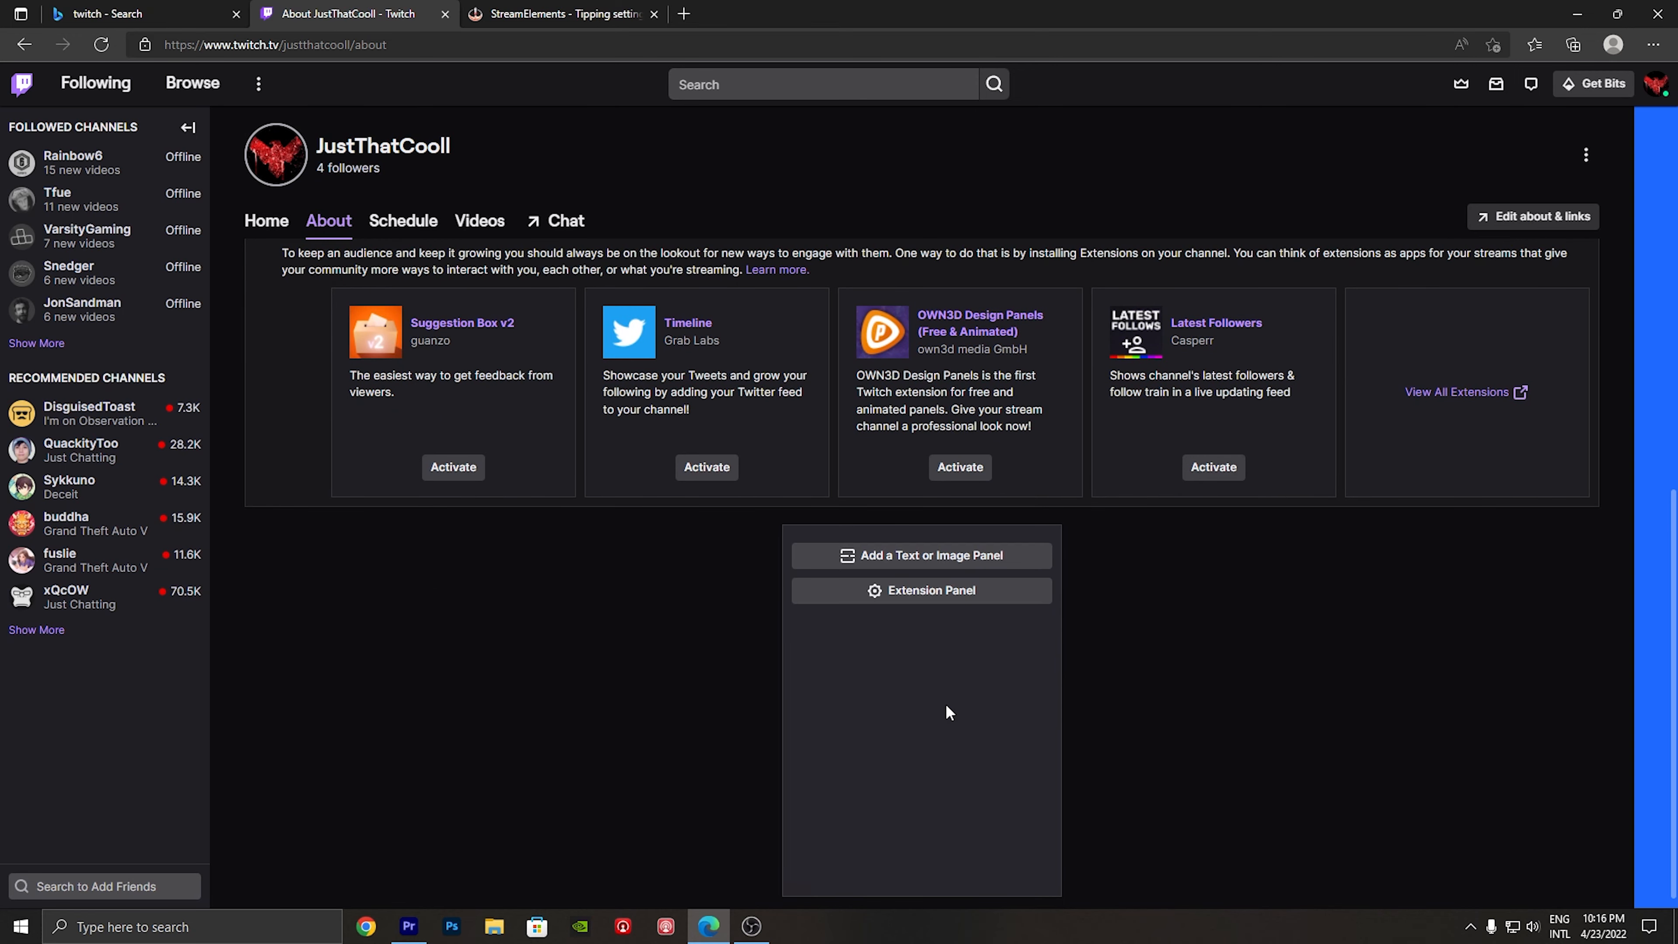
# - Create a text or image panel with the title "Twitch Donation"
pyautogui.click(891, 562)
pyautogui.click(753, 572)
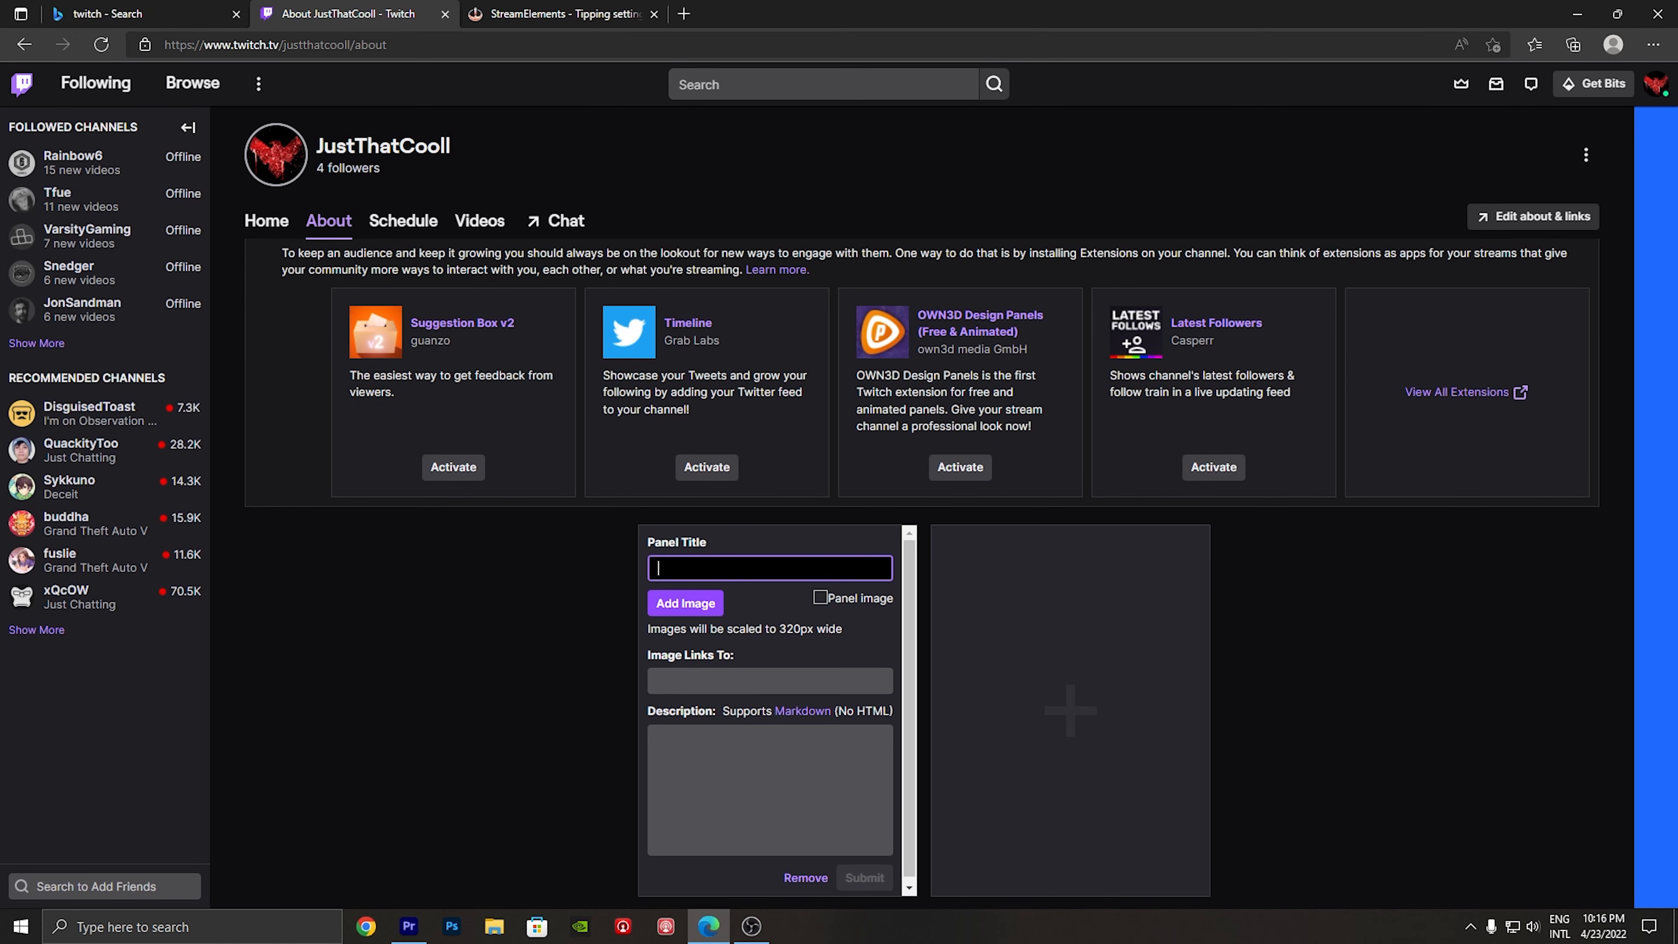
pyautogui.write('Twitch Donation')
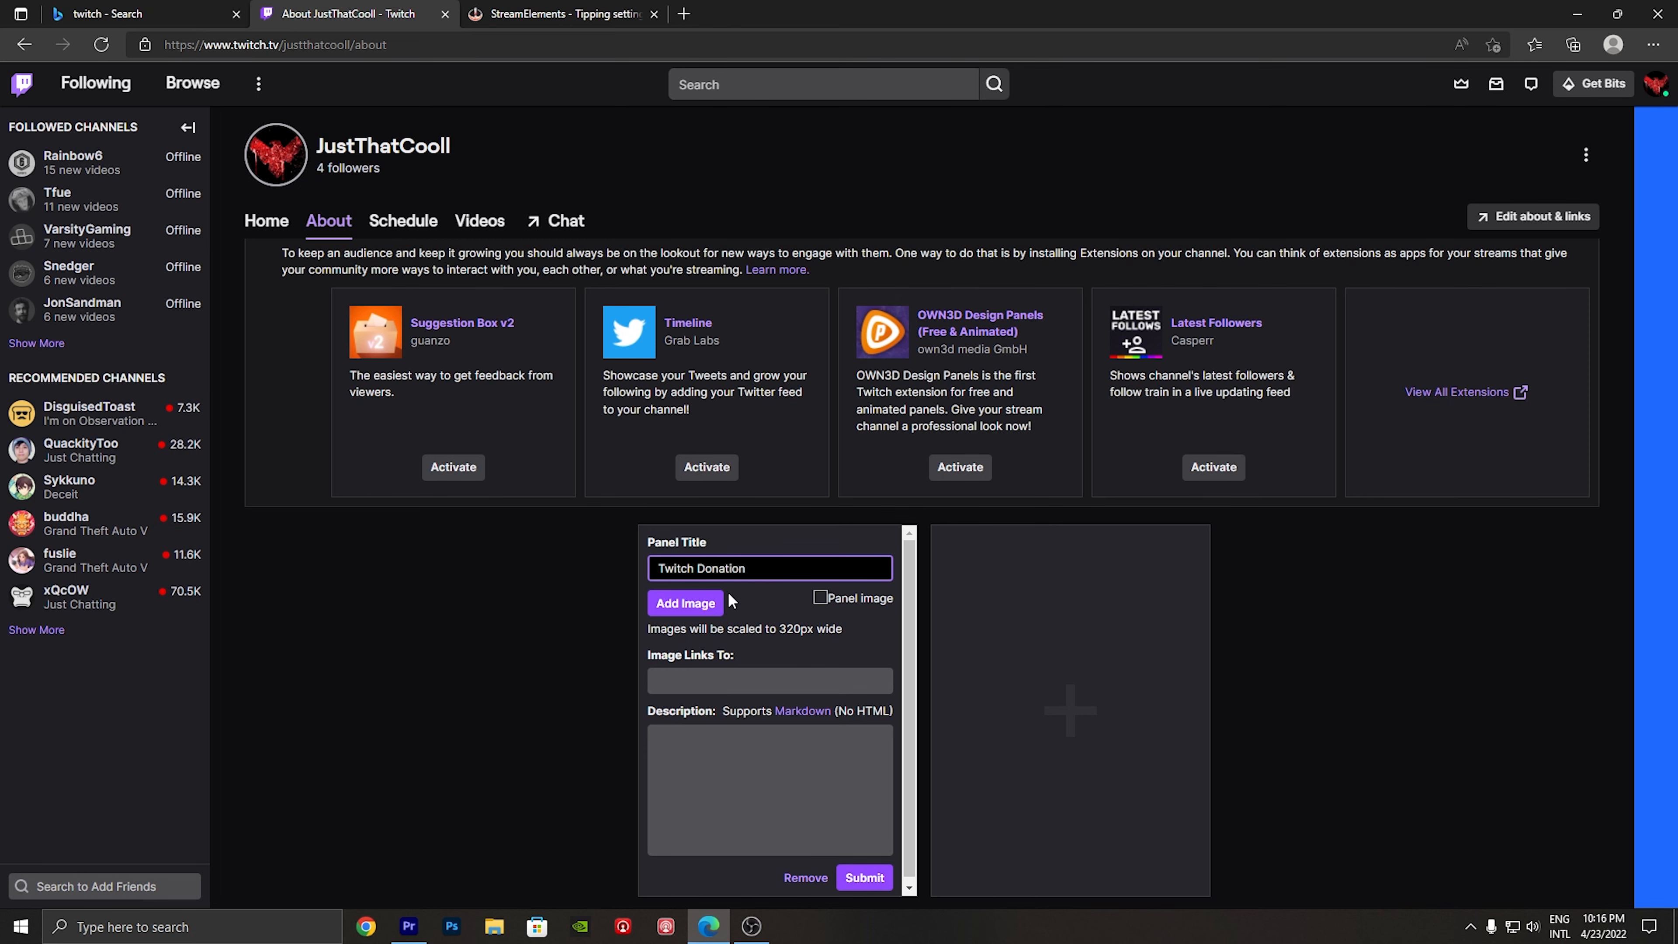
# - Add the image StreamElements_1.png to the panel, enter "enter donation link here" as its image link and submit the panel
pyautogui.click(713, 601)
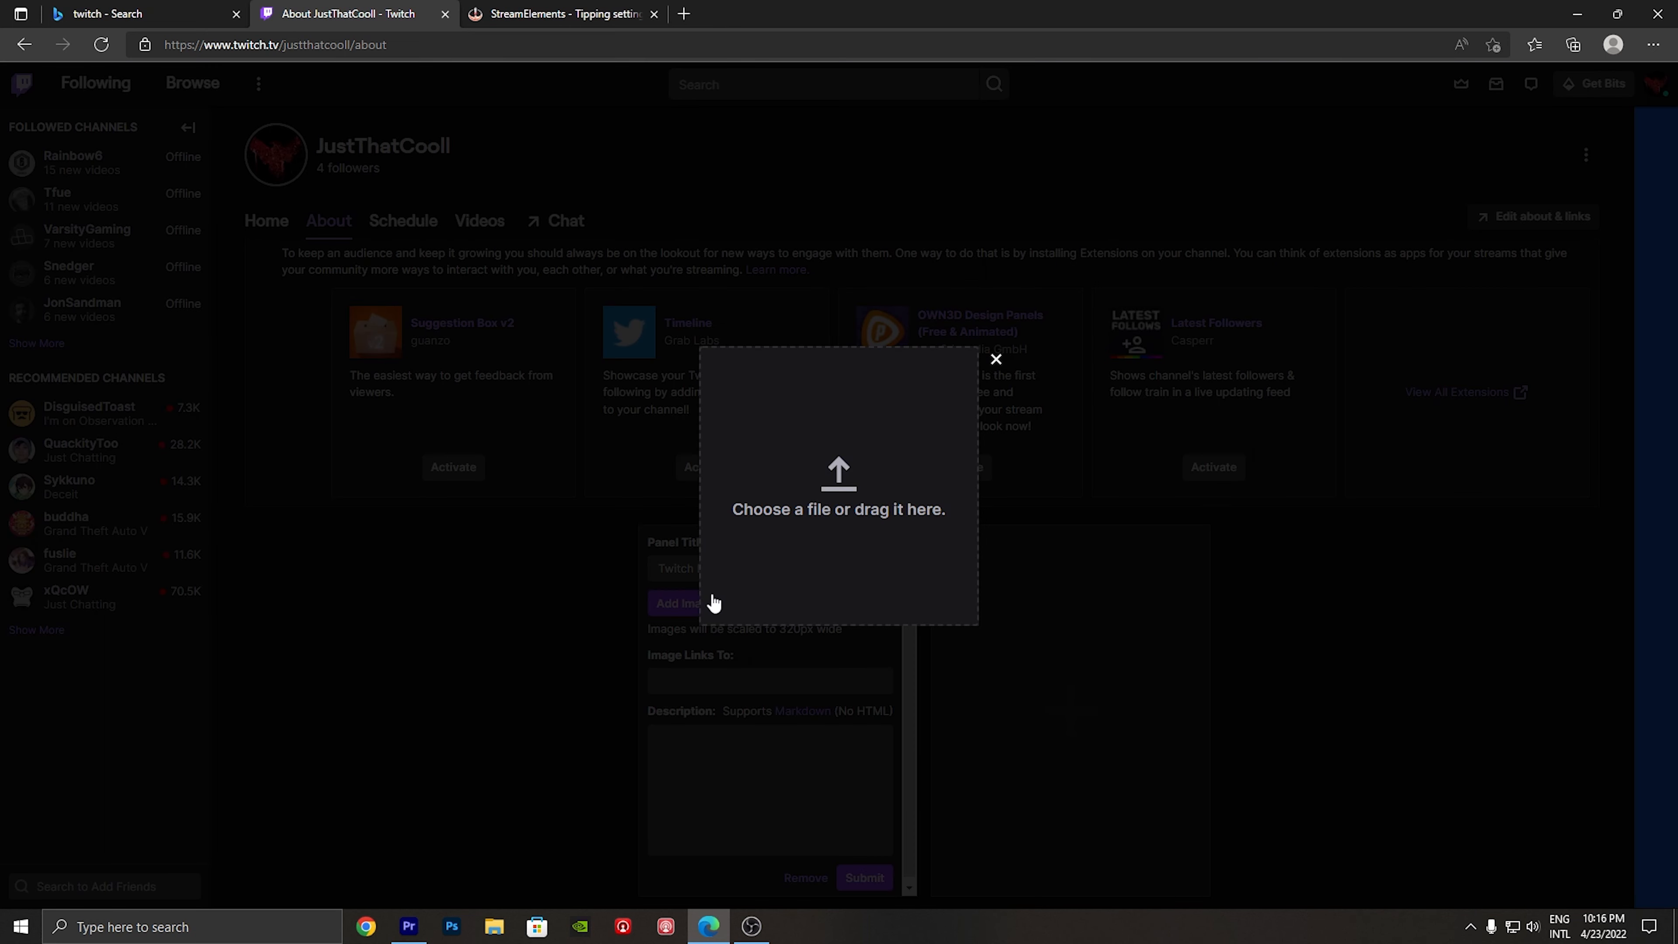
pyautogui.click(806, 480)
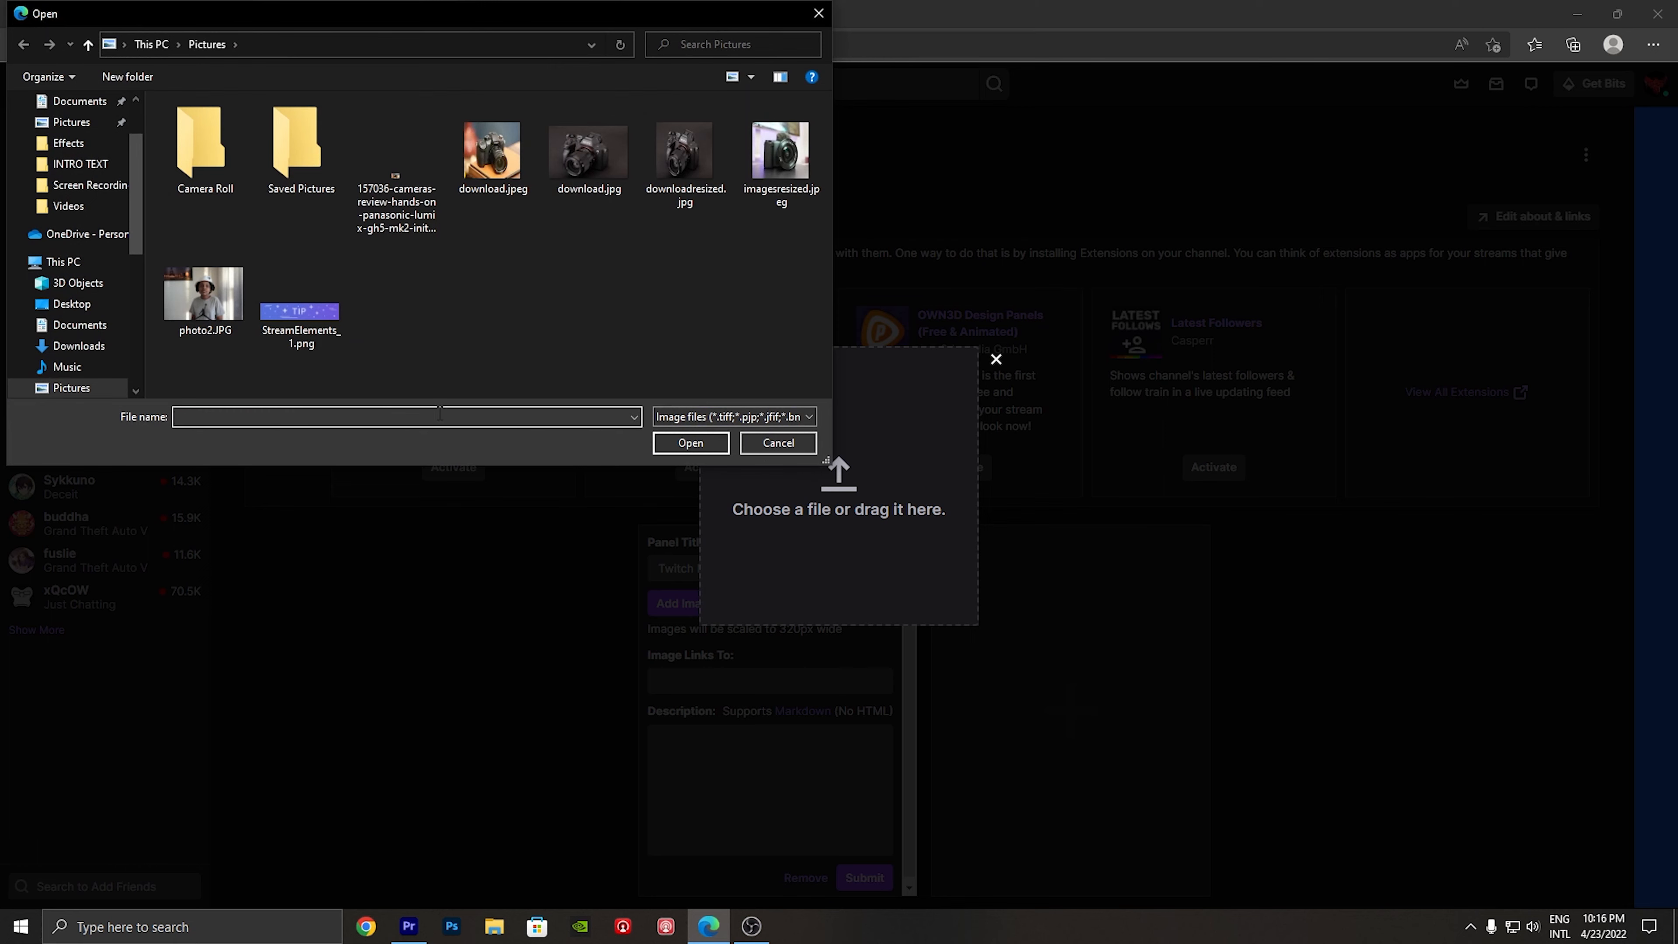
pyautogui.doubleClick(319, 316)
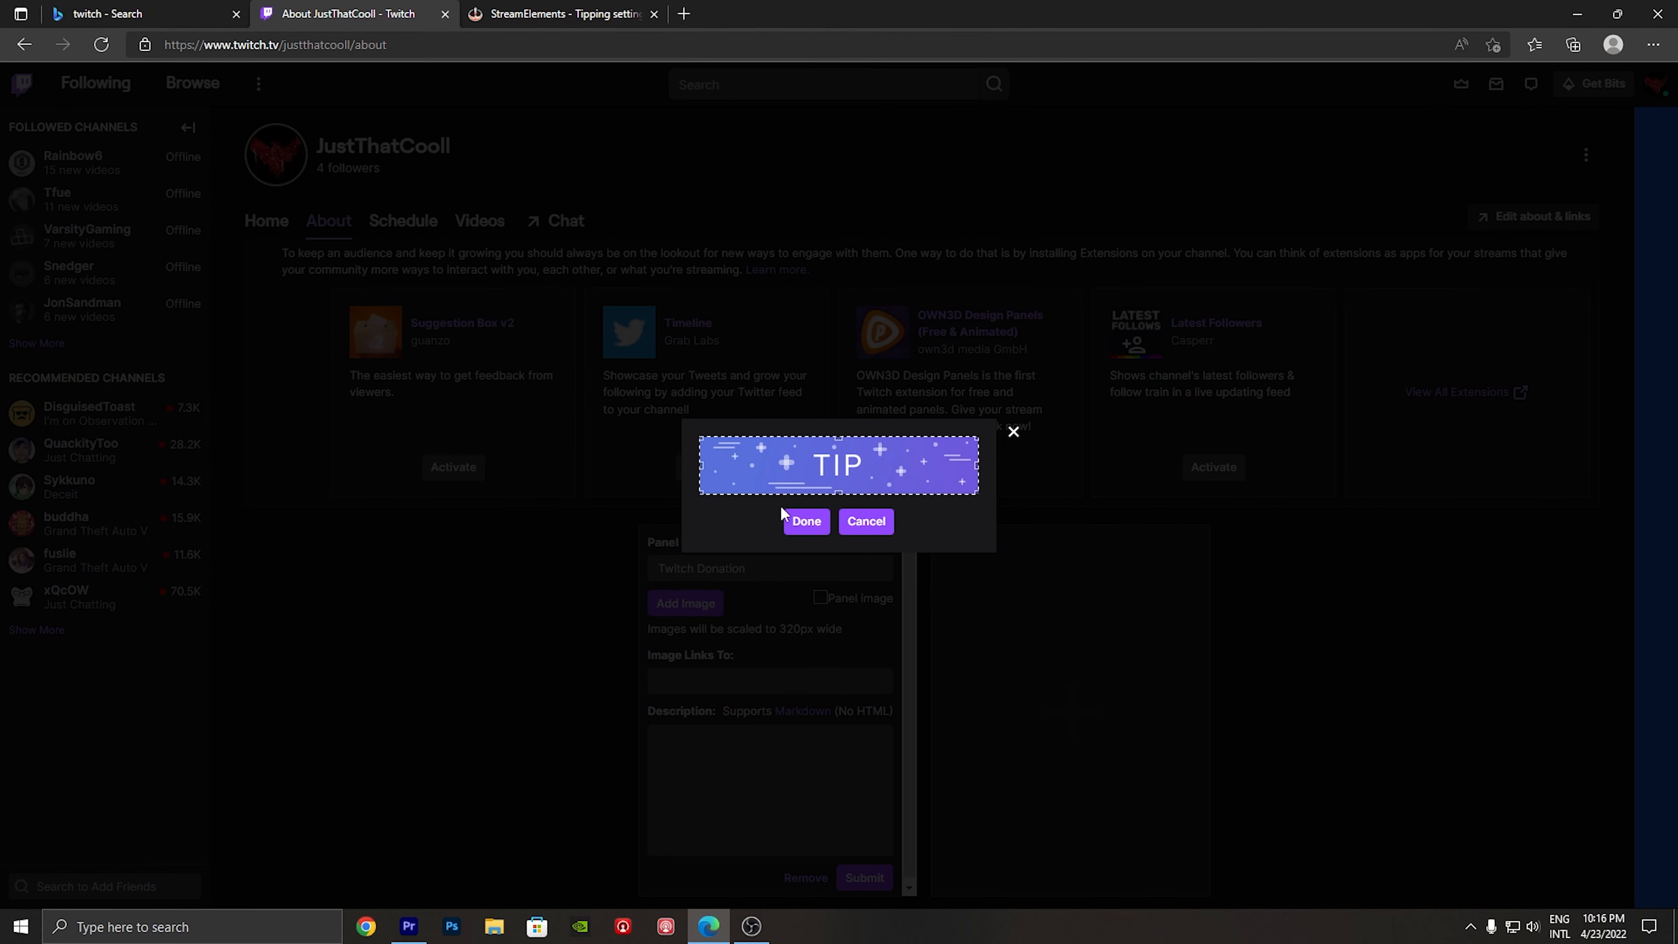
pyautogui.click(806, 521)
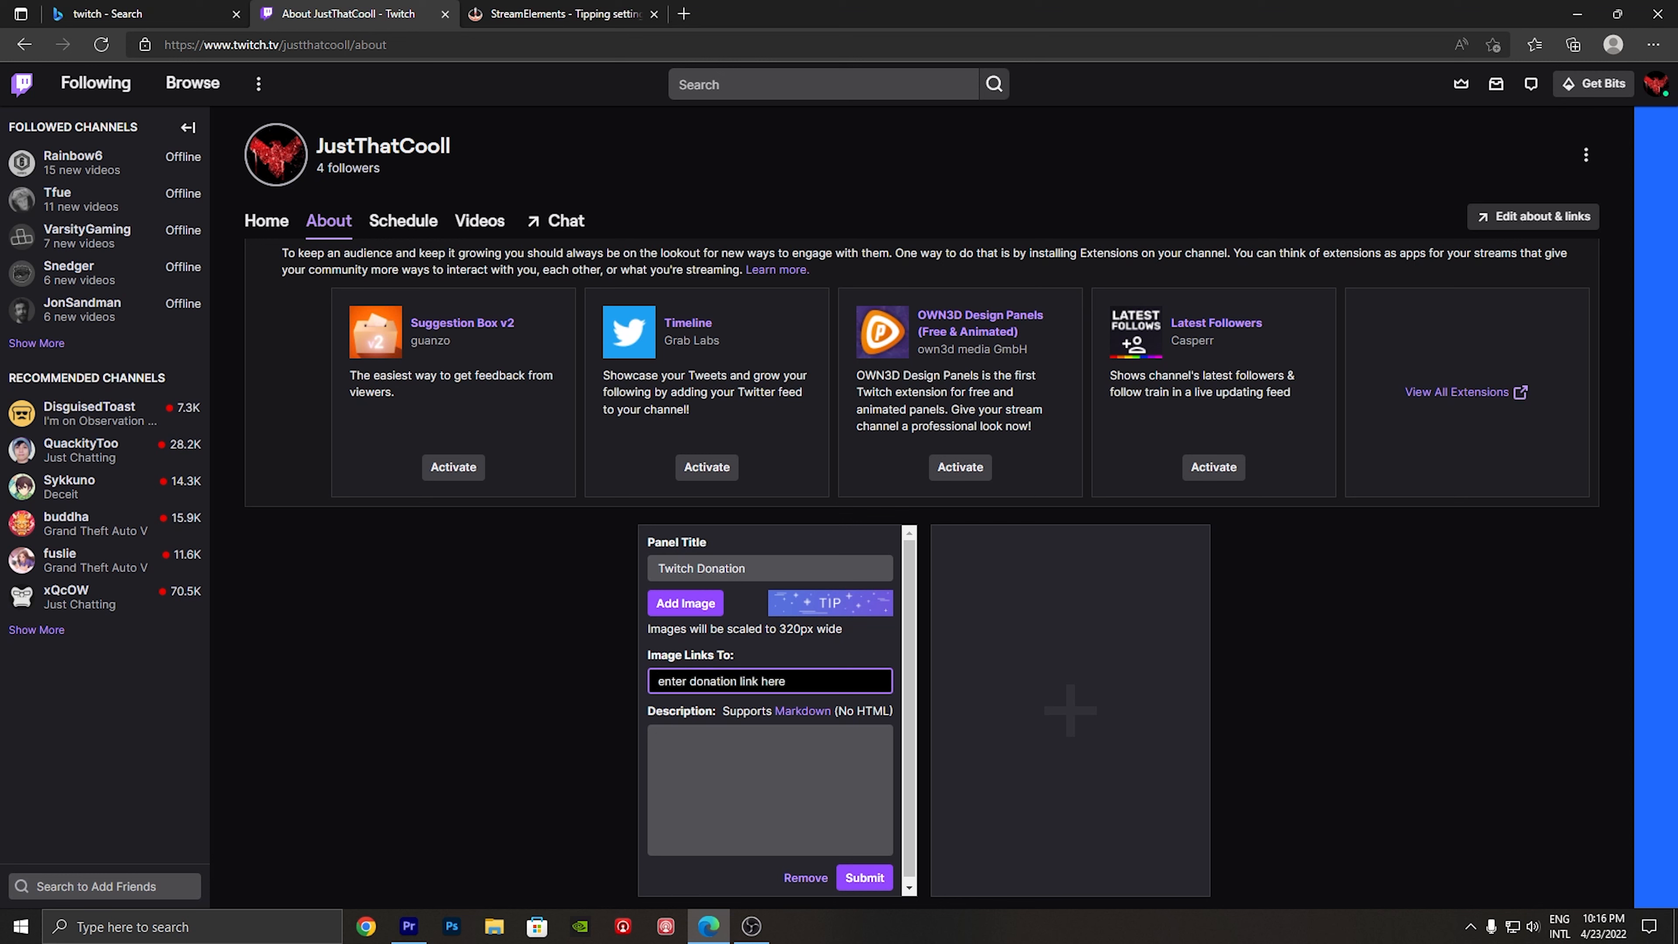
pyautogui.click(869, 874)
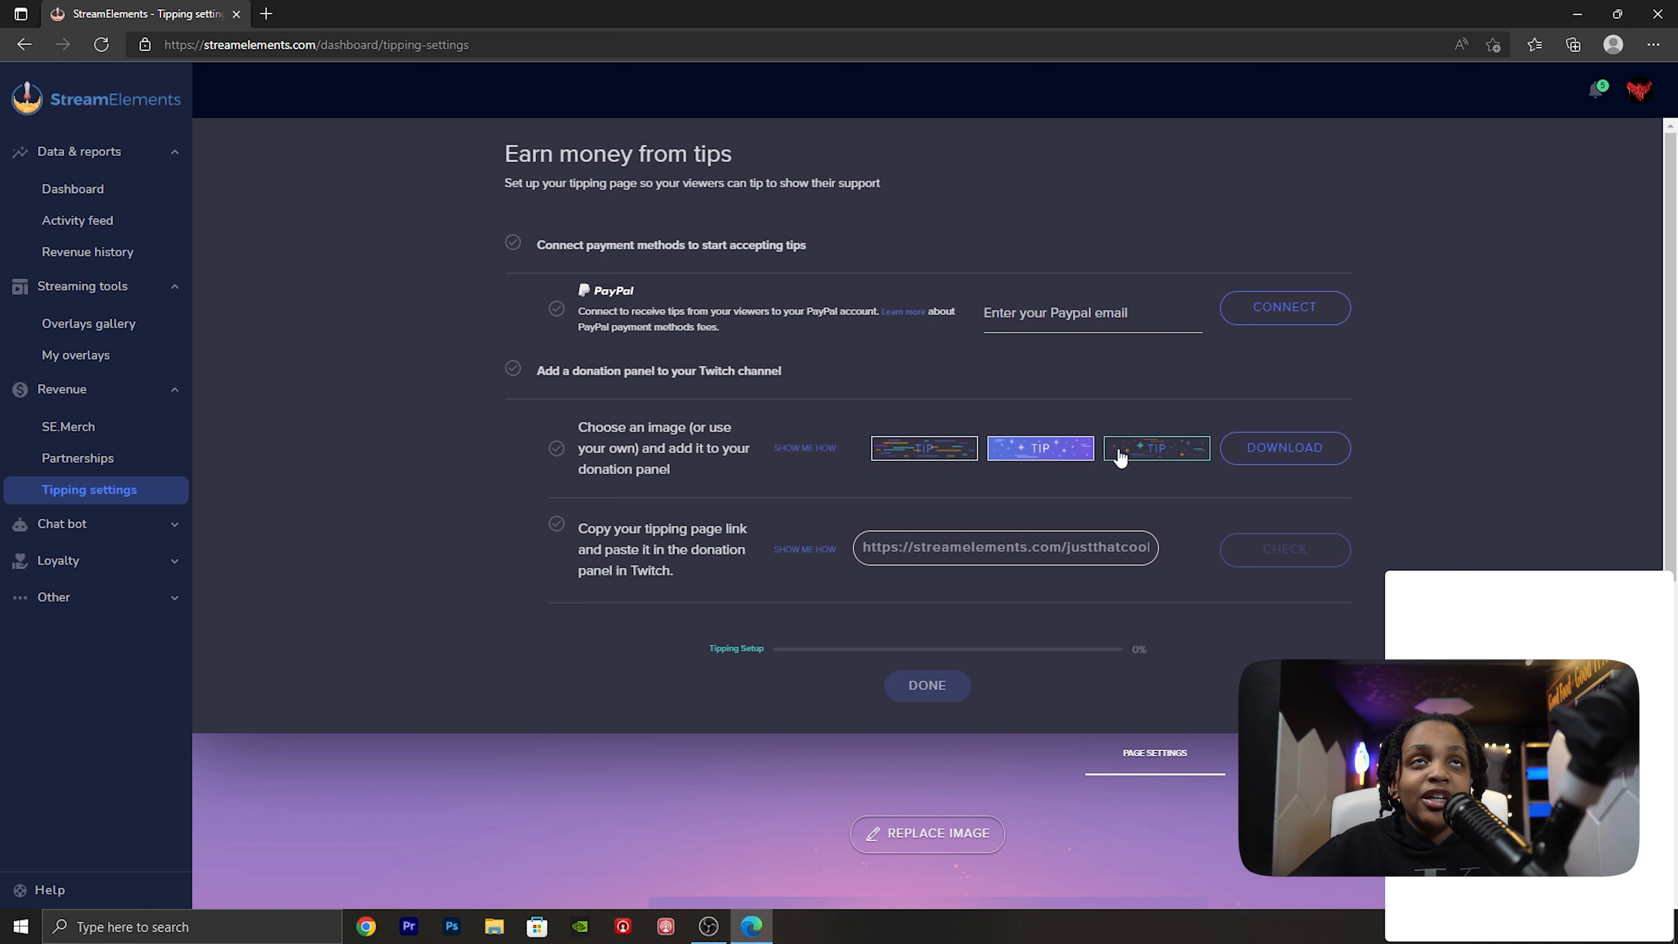
# - Return to StreamElements and review the tipping page preview, payment providers and the page settings for currency, tip amounts, message length and chargeback protection
pyautogui.scroll(-2, 971, 516)
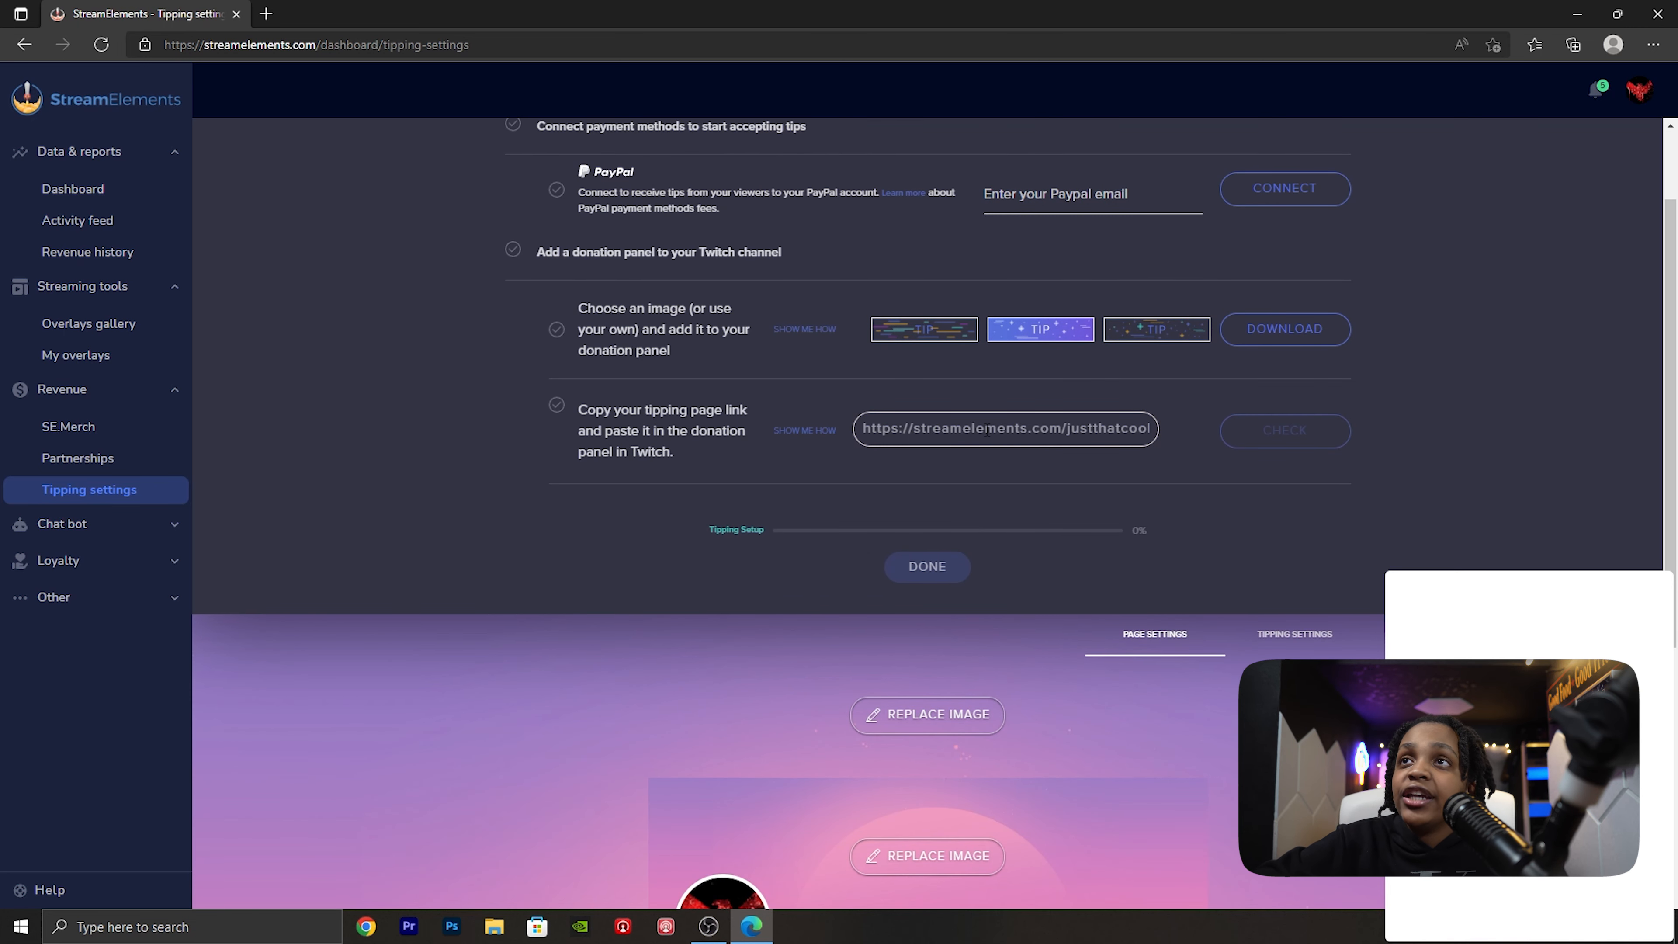
pyautogui.scroll(-7, 987, 431)
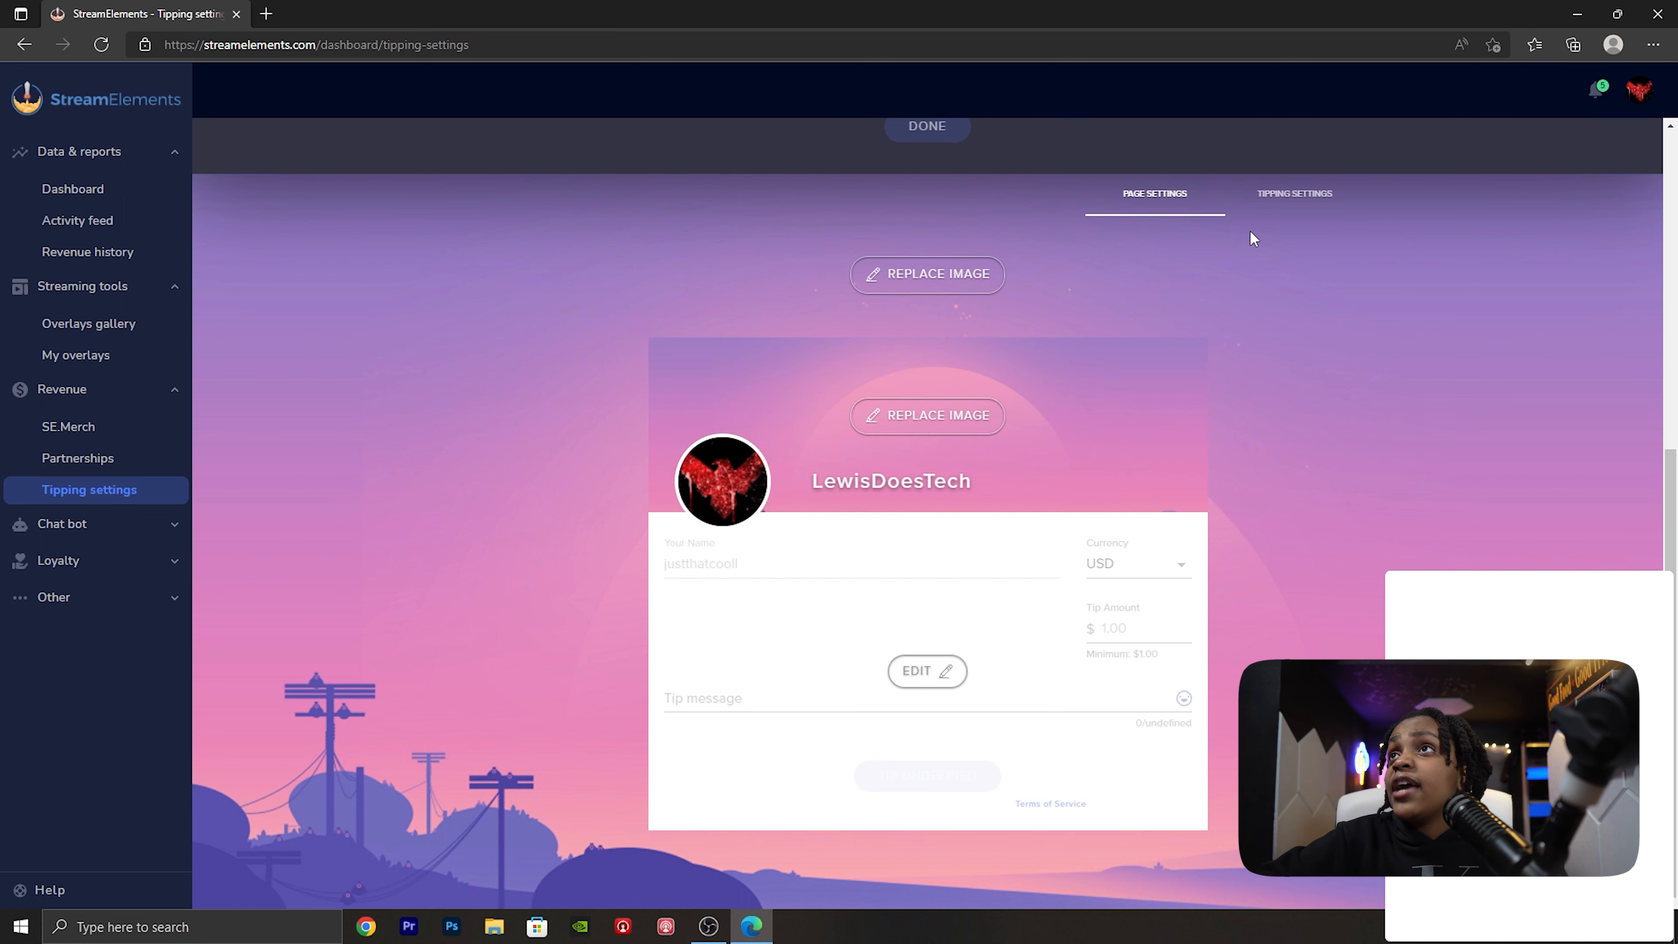
pyautogui.click(1290, 202)
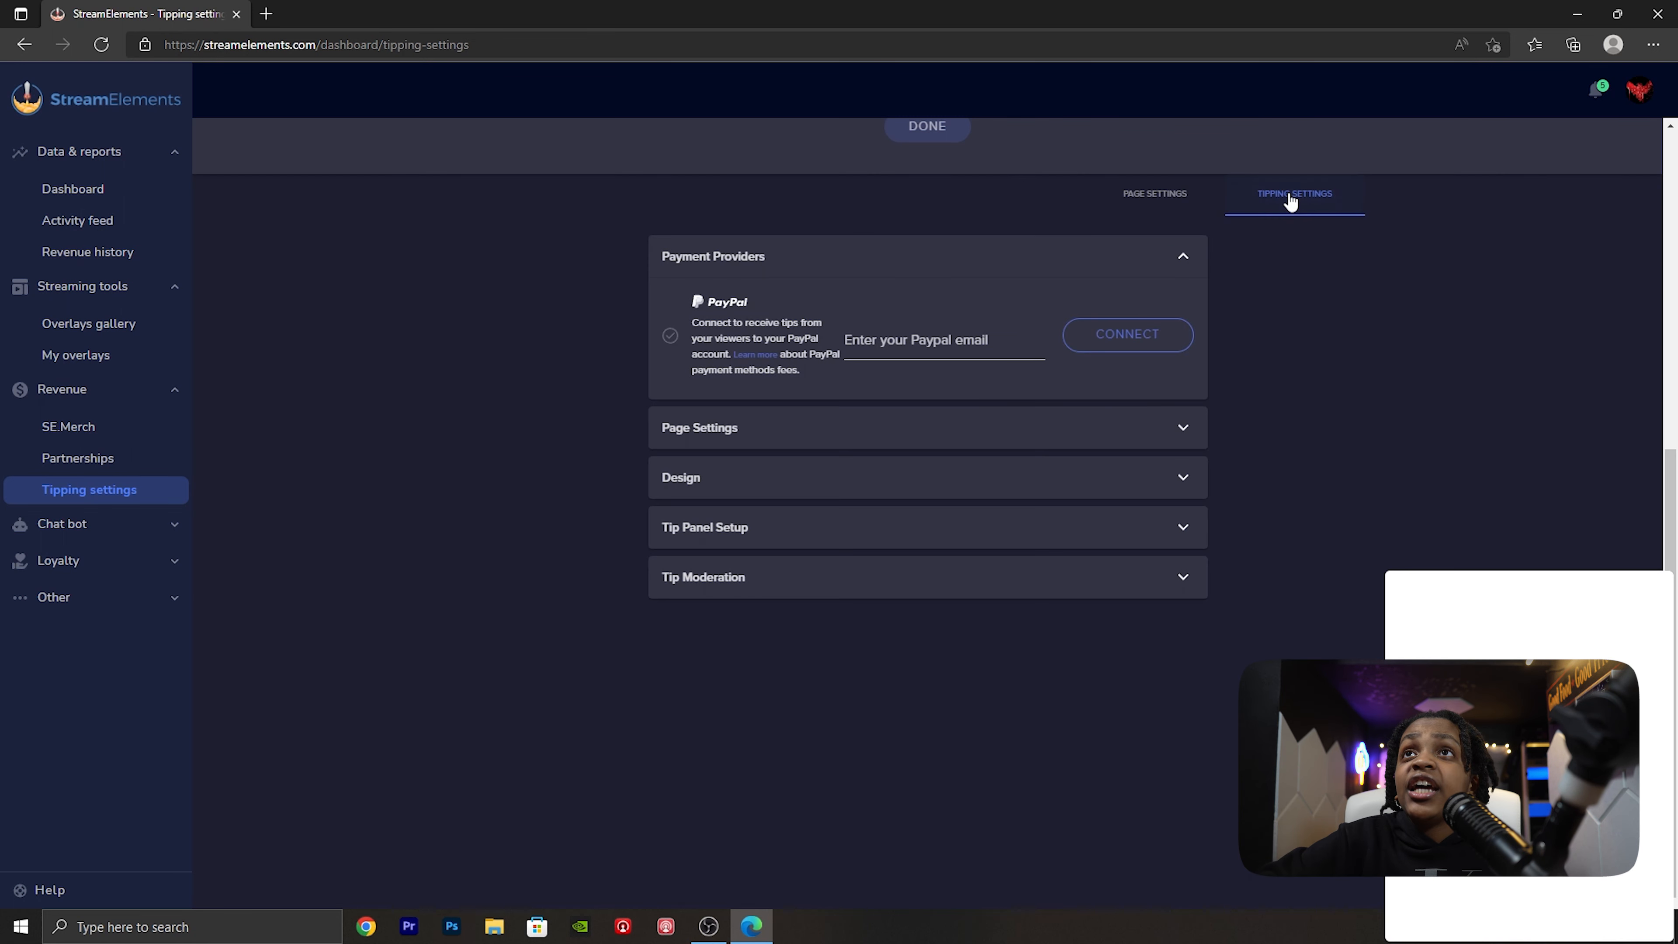
pyautogui.click(851, 276)
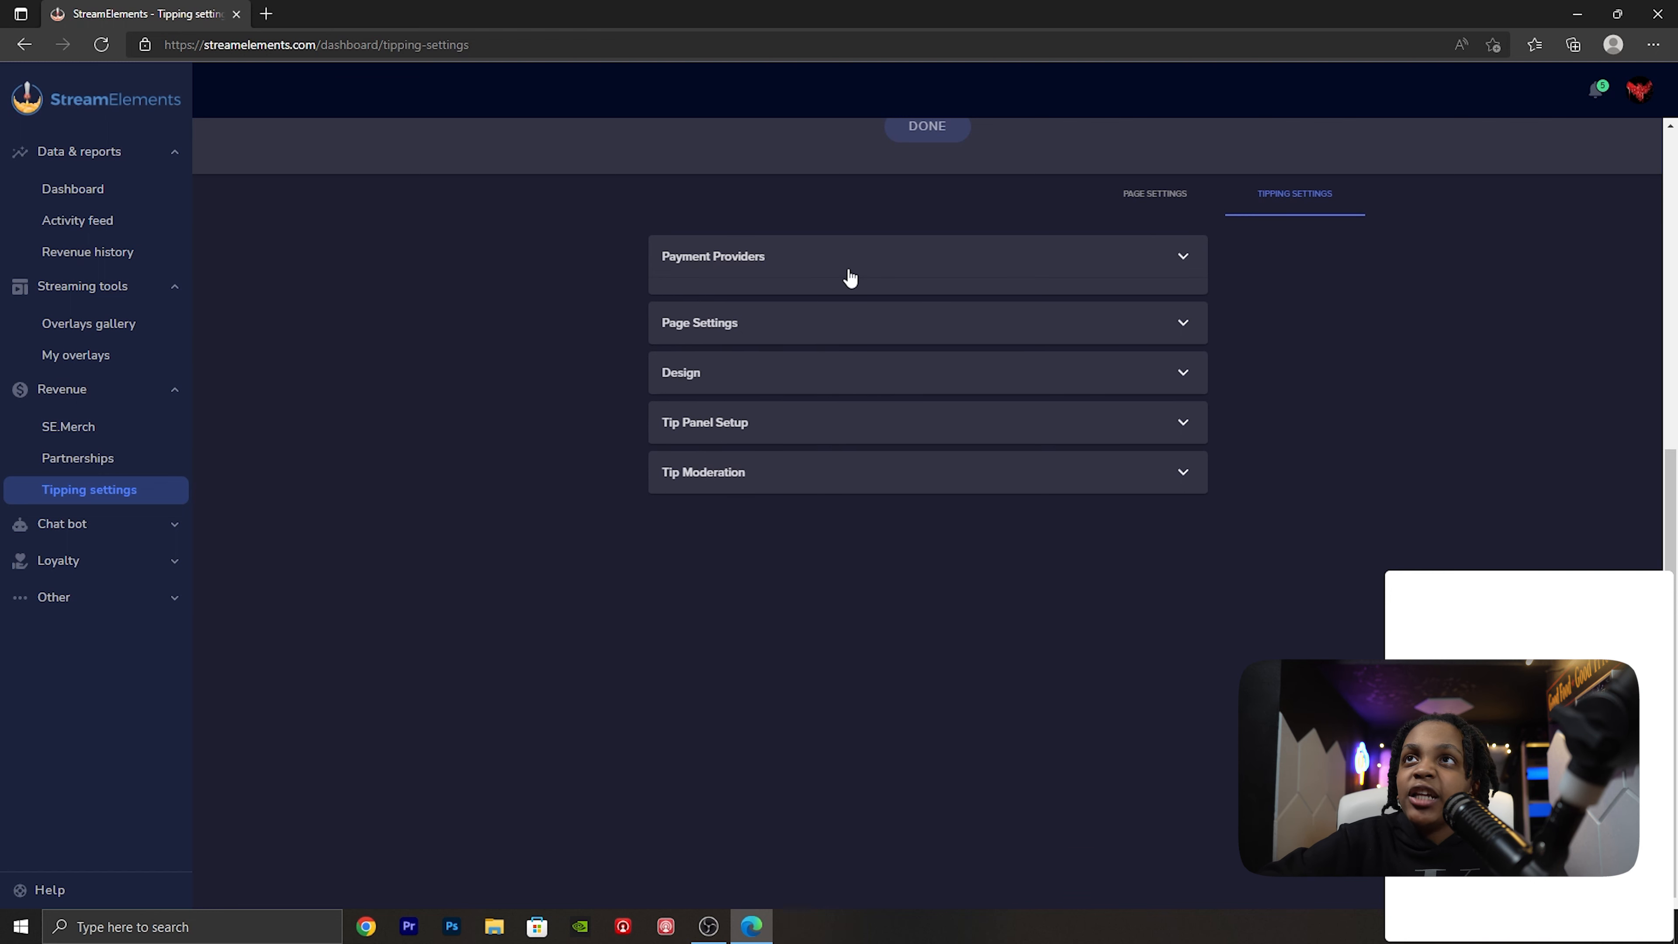
pyautogui.click(849, 304)
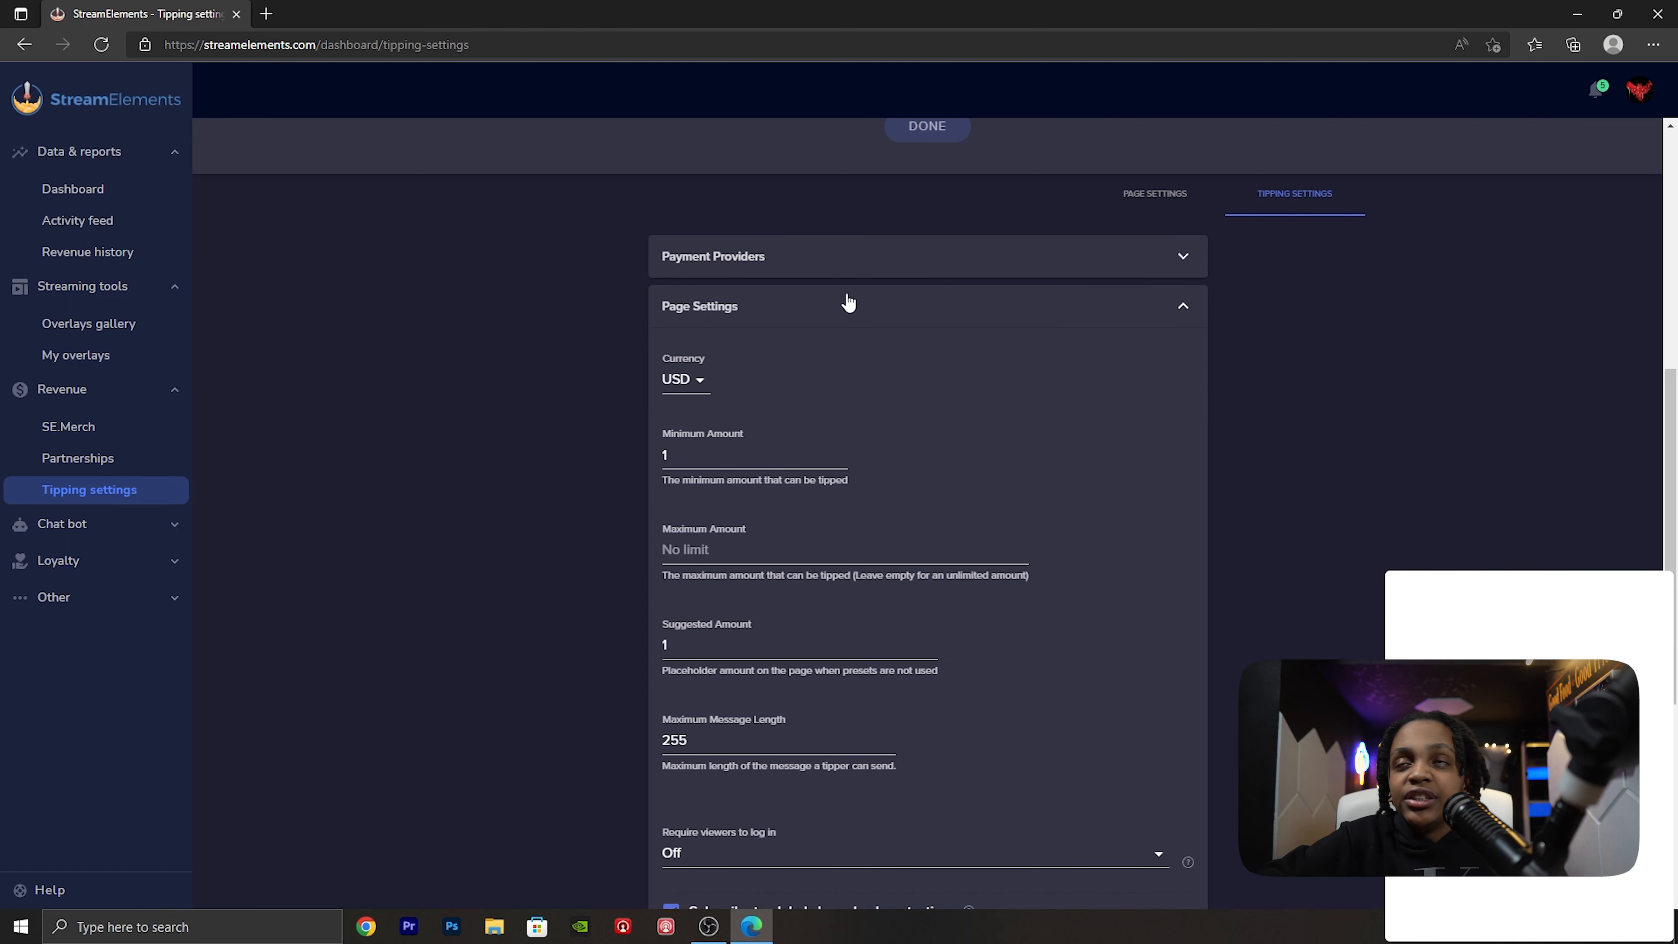
pyautogui.click(701, 450)
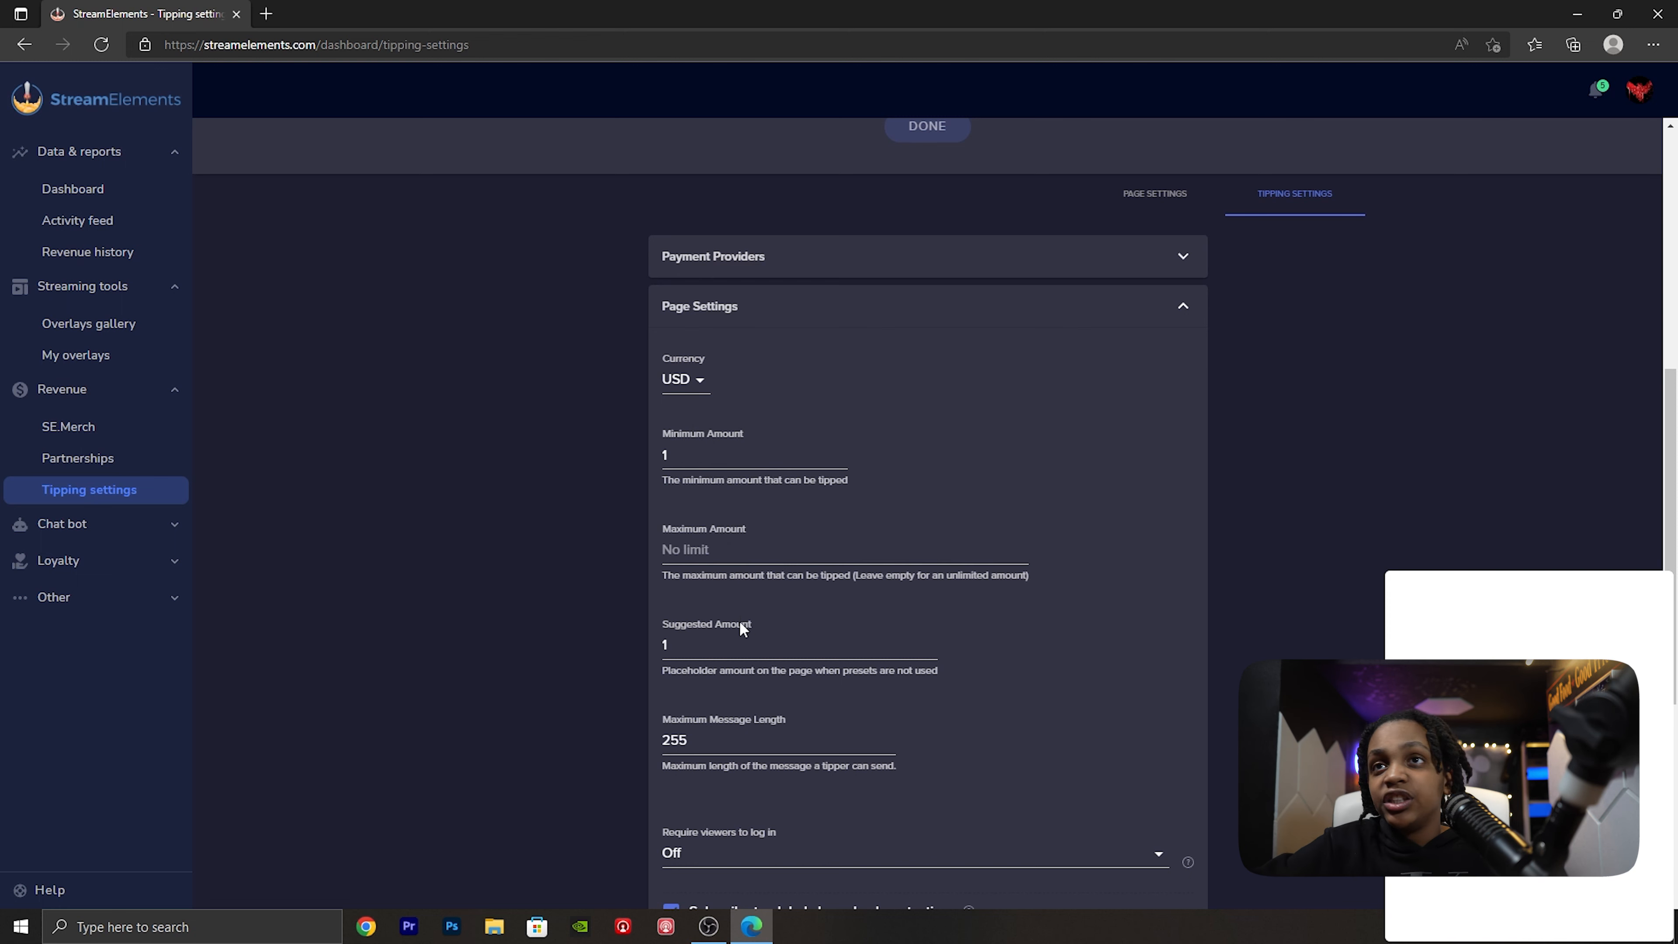
pyautogui.scroll(-2, 733, 628)
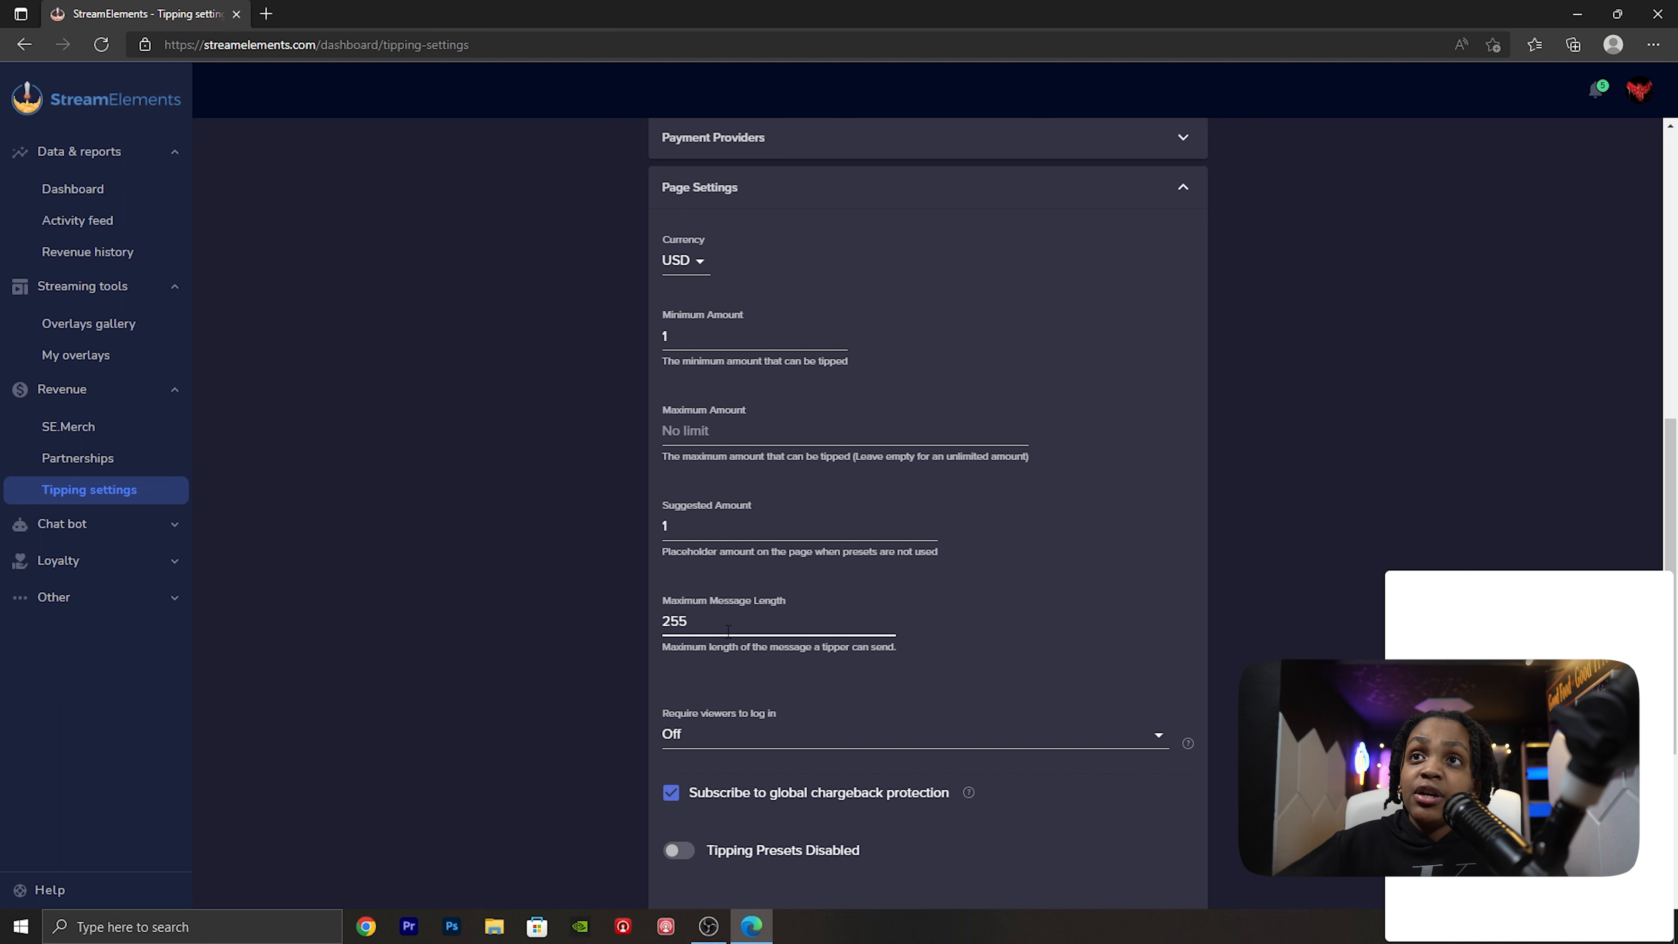
pyautogui.scroll(-2, 728, 630)
pyautogui.scroll(-2, 1035, 636)
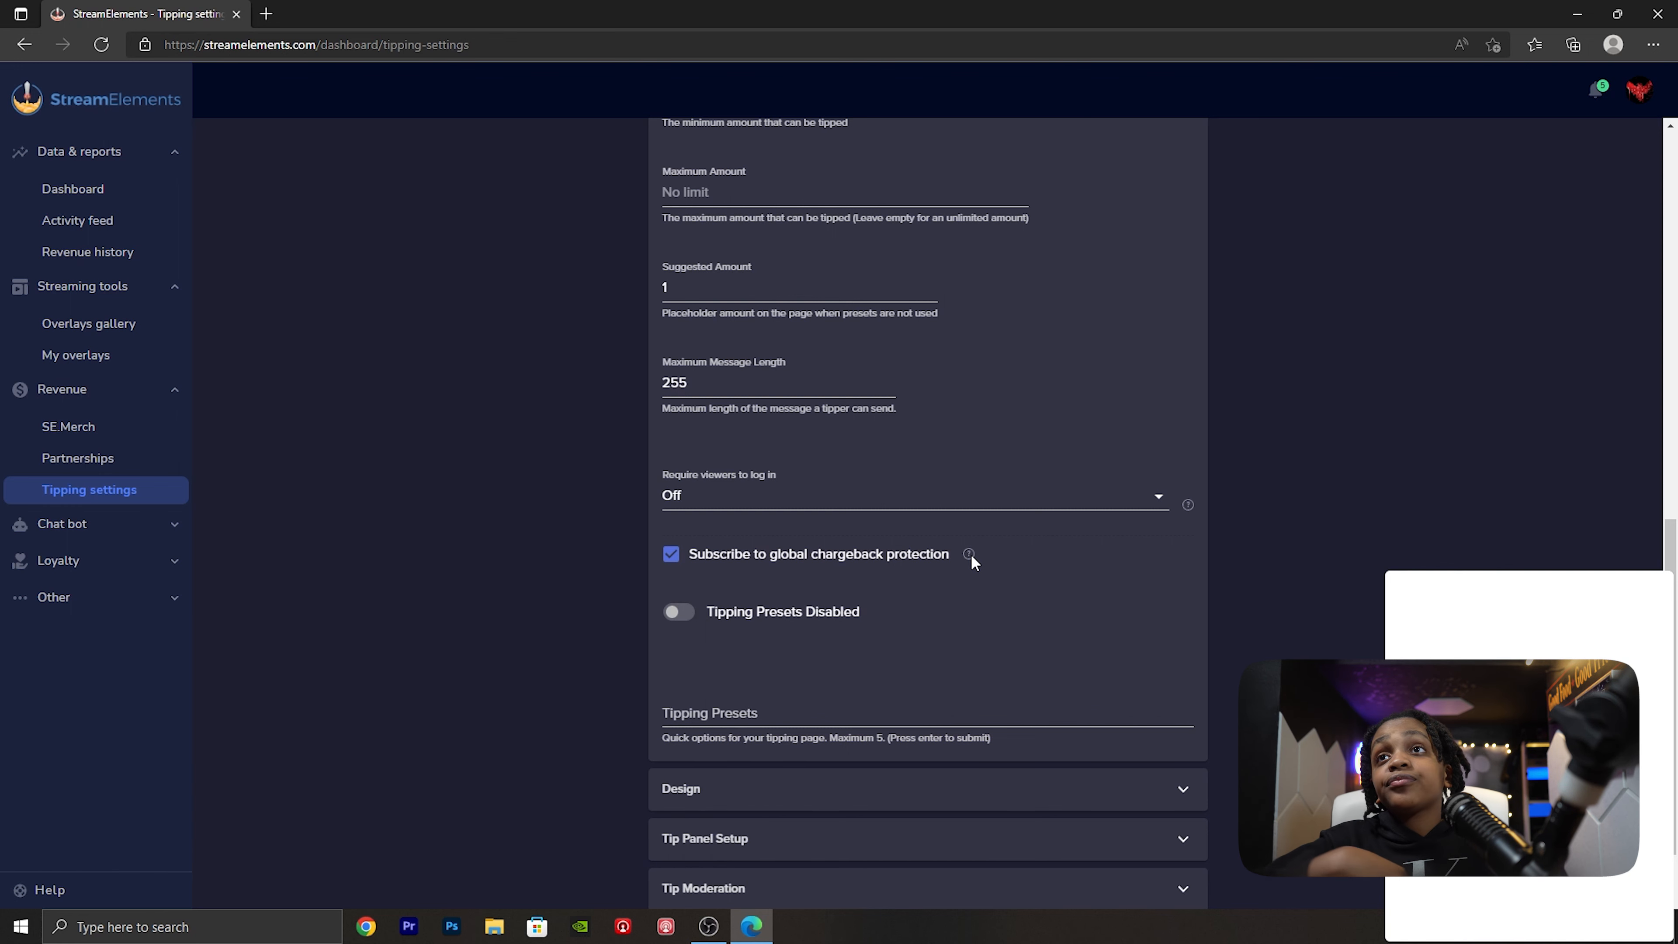
# - Enable tipping presets and add a preset amount of 5.30
pyautogui.click(680, 613)
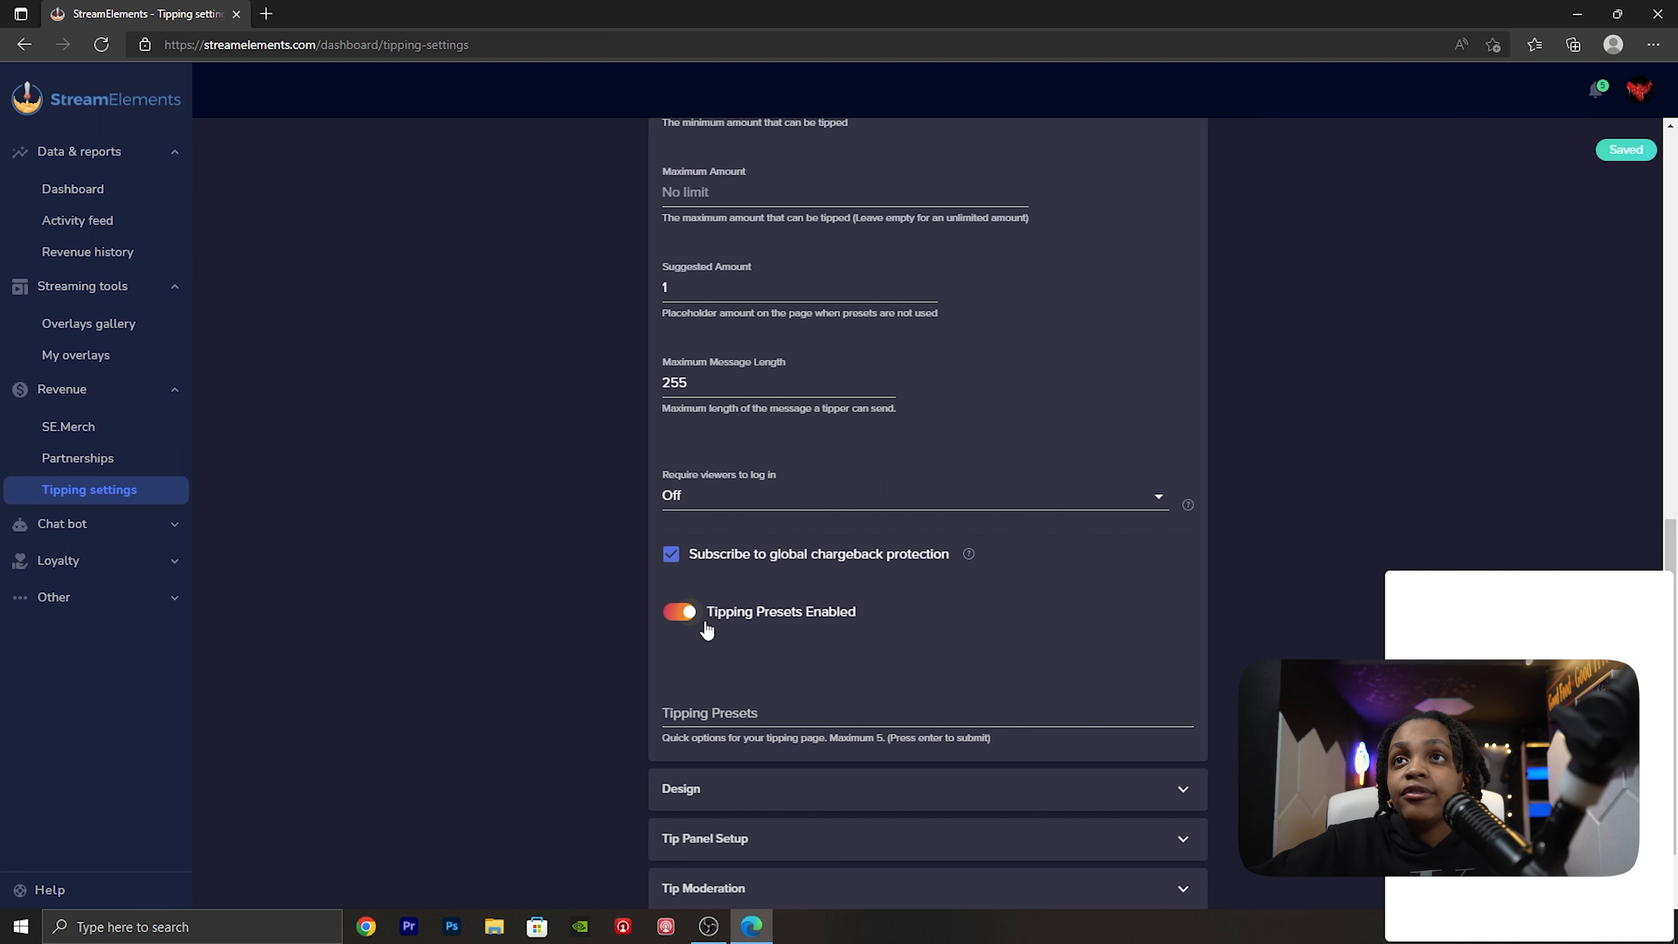
pyautogui.click(680, 614)
pyautogui.click(680, 614)
pyautogui.click(723, 711)
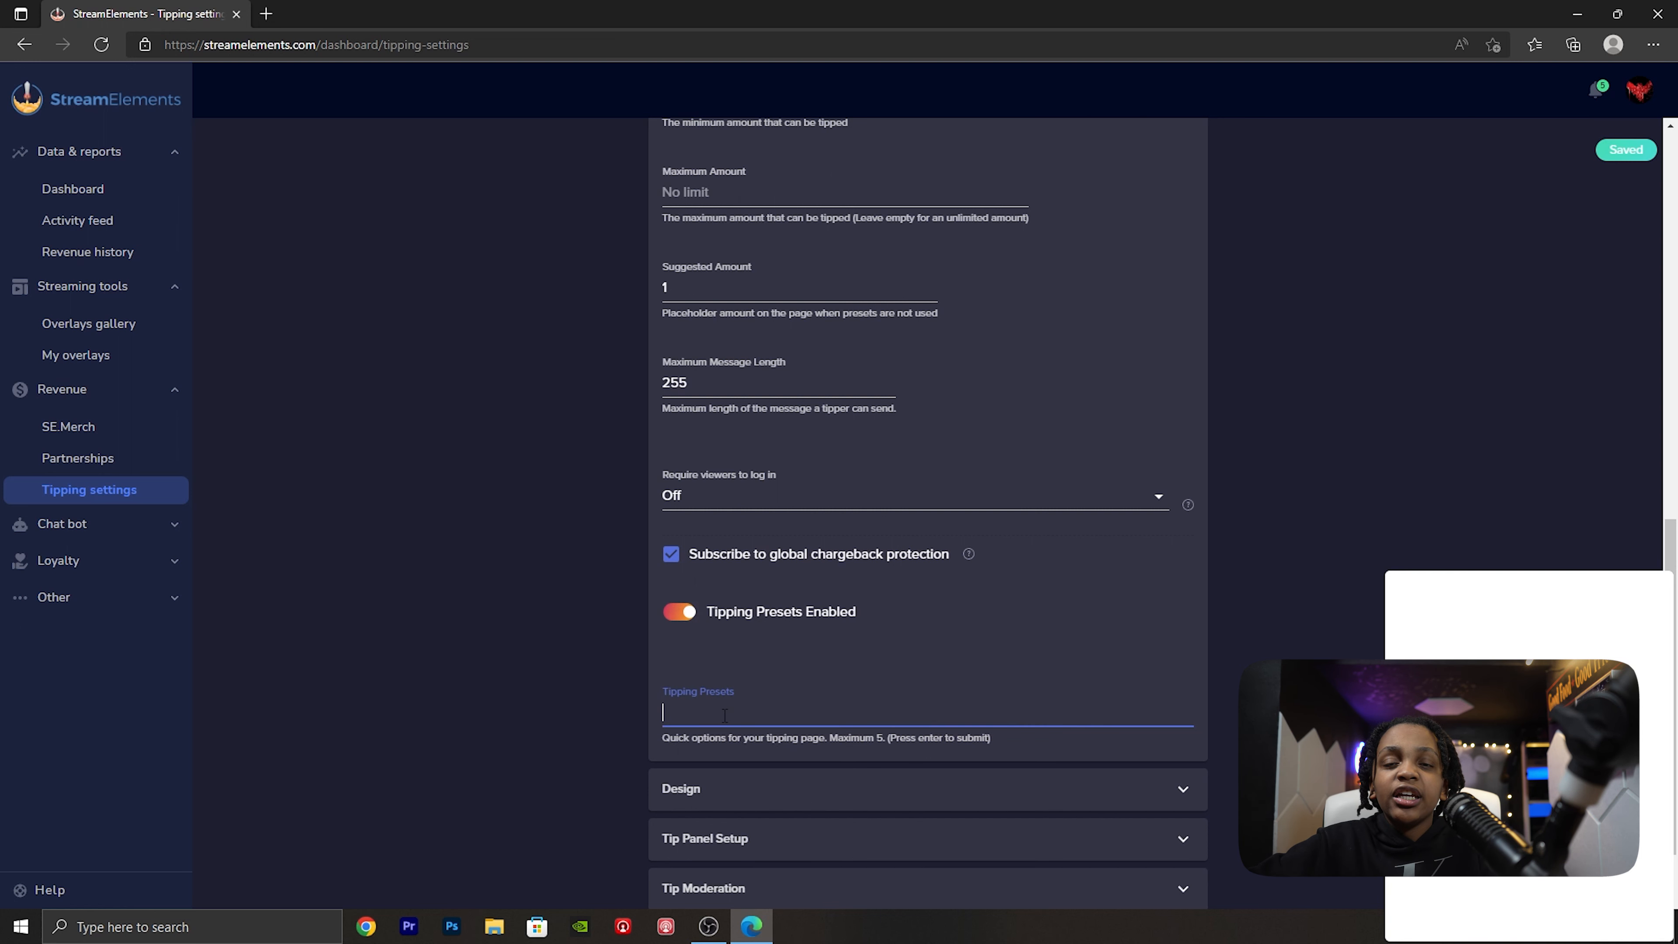
pyautogui.write('5.30')
pyautogui.press('Return')
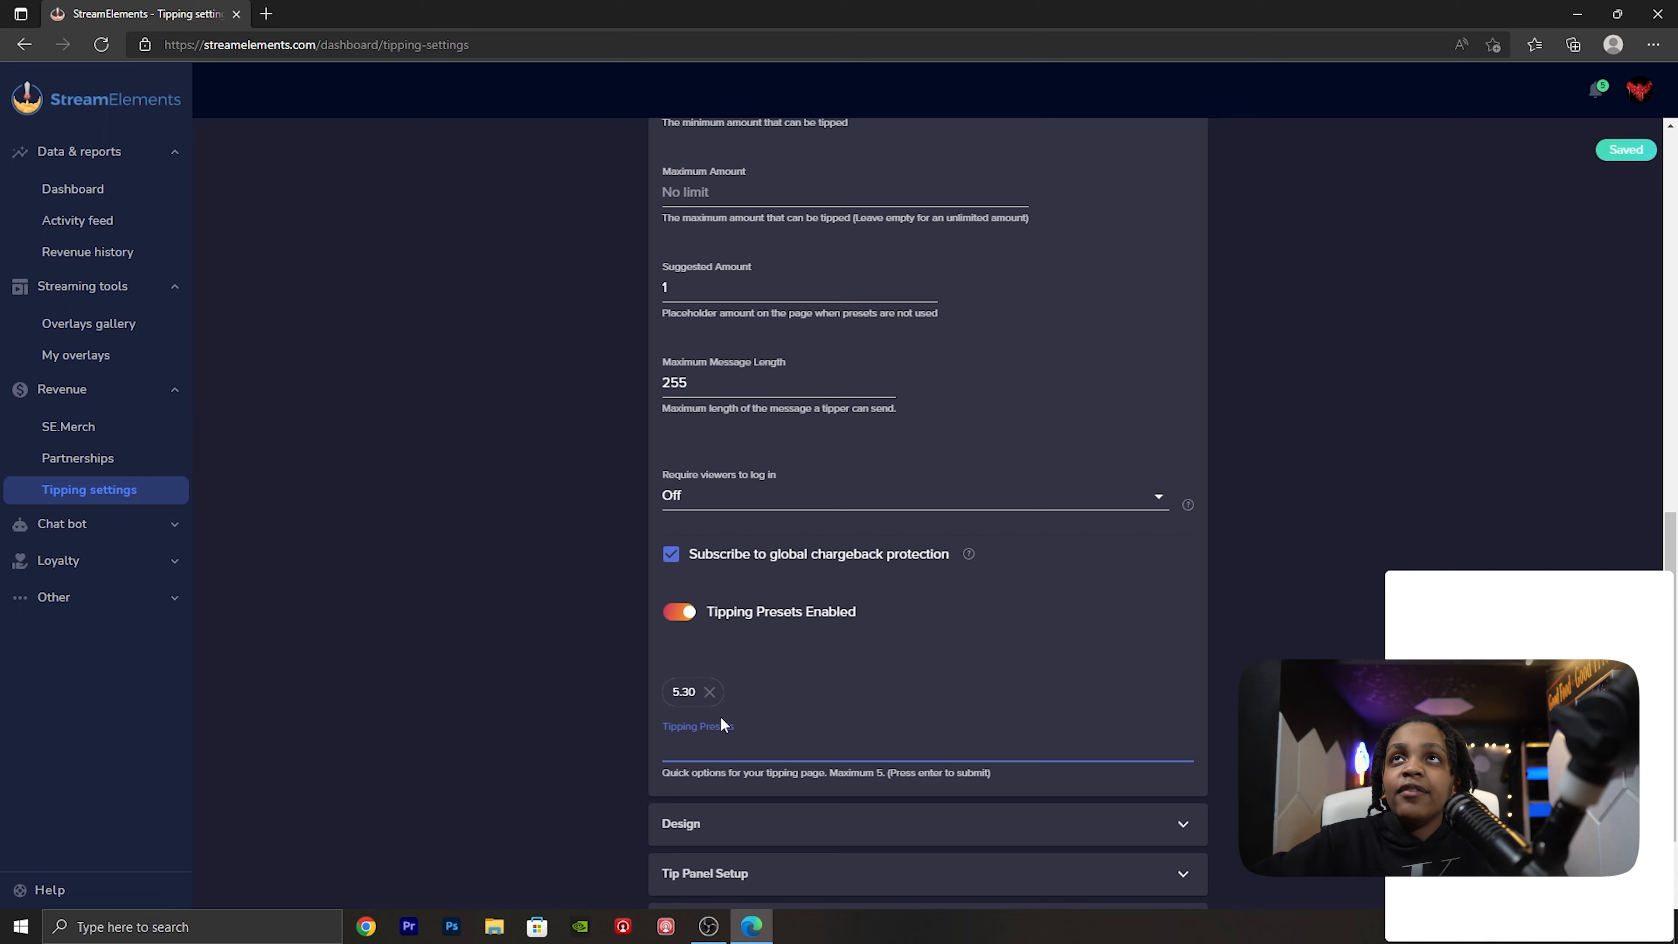
# - Check the preset amount in the tipping page preview and return to the tipping settings
pyautogui.scroll(11, 723, 722)
pyautogui.scroll(-8, 1163, 781)
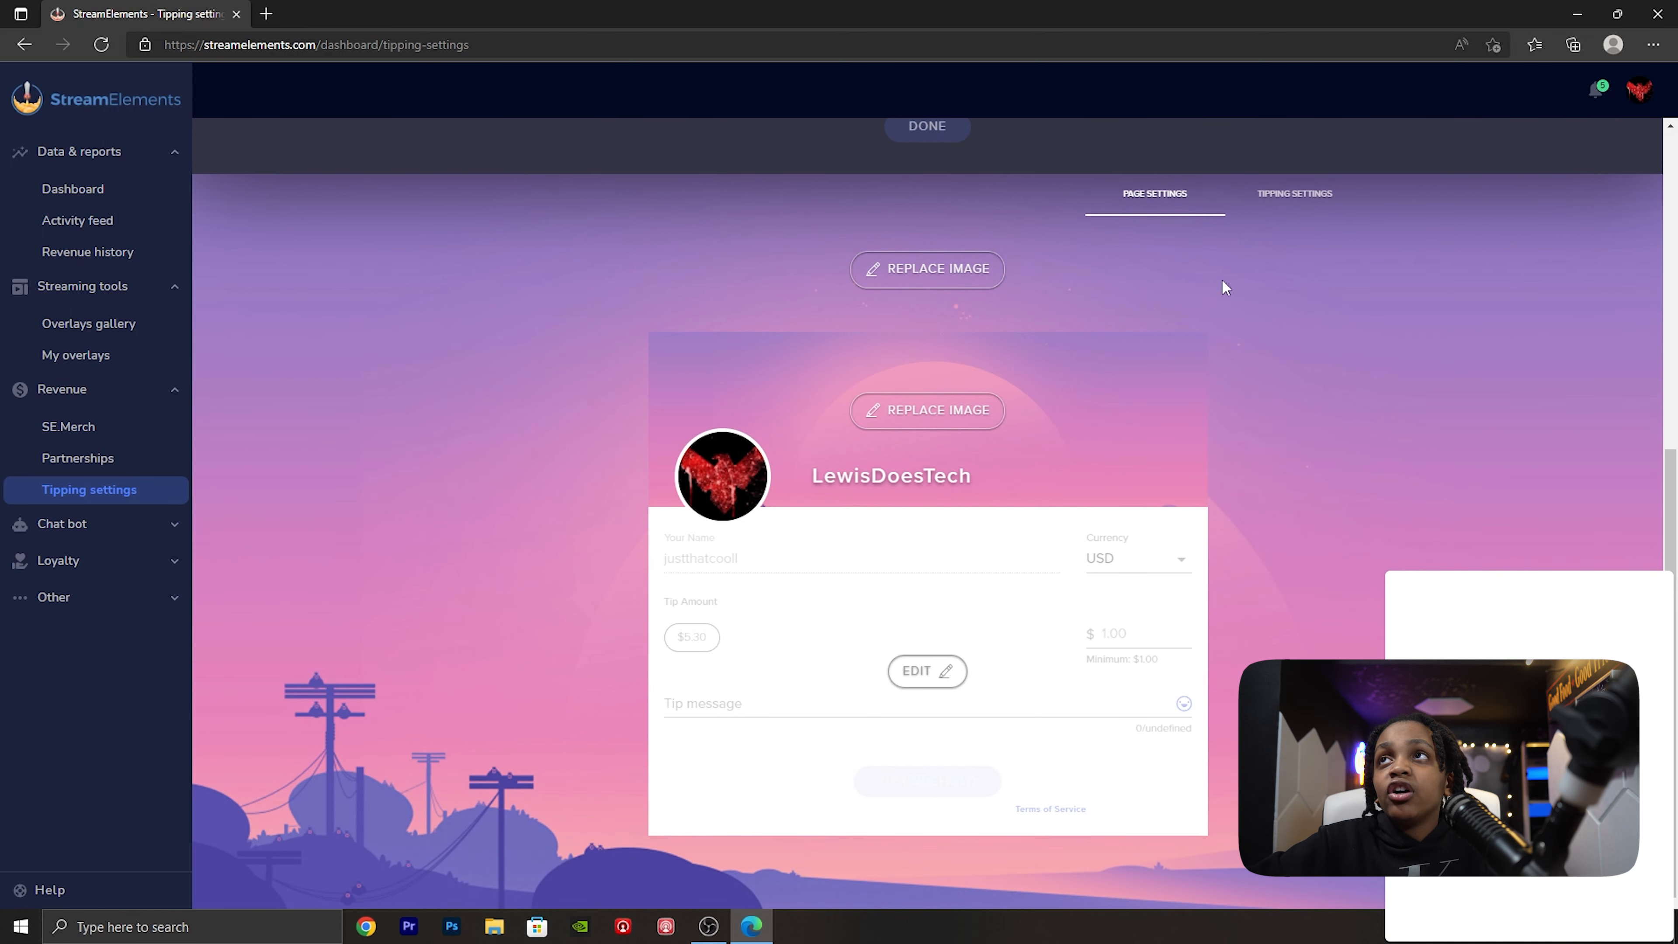
pyautogui.click(1287, 198)
pyautogui.scroll(-7, 1169, 612)
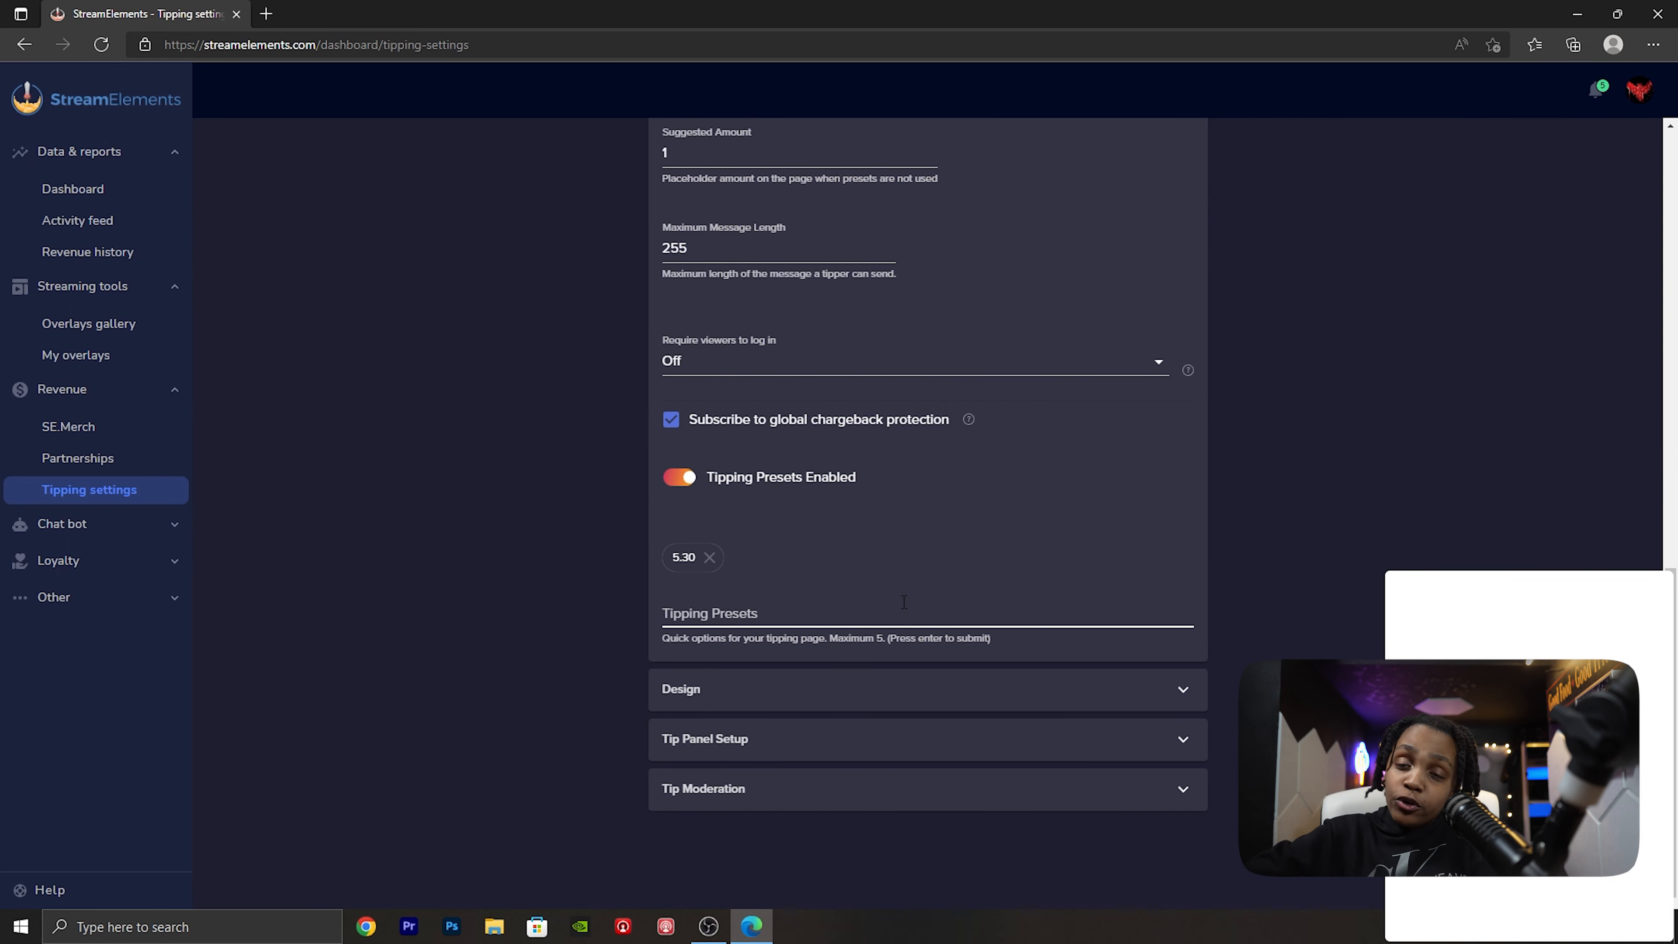
# - Expand the Design settings and examine the page title, message to tippers, background and header images, and leaderboard options
pyautogui.click(839, 694)
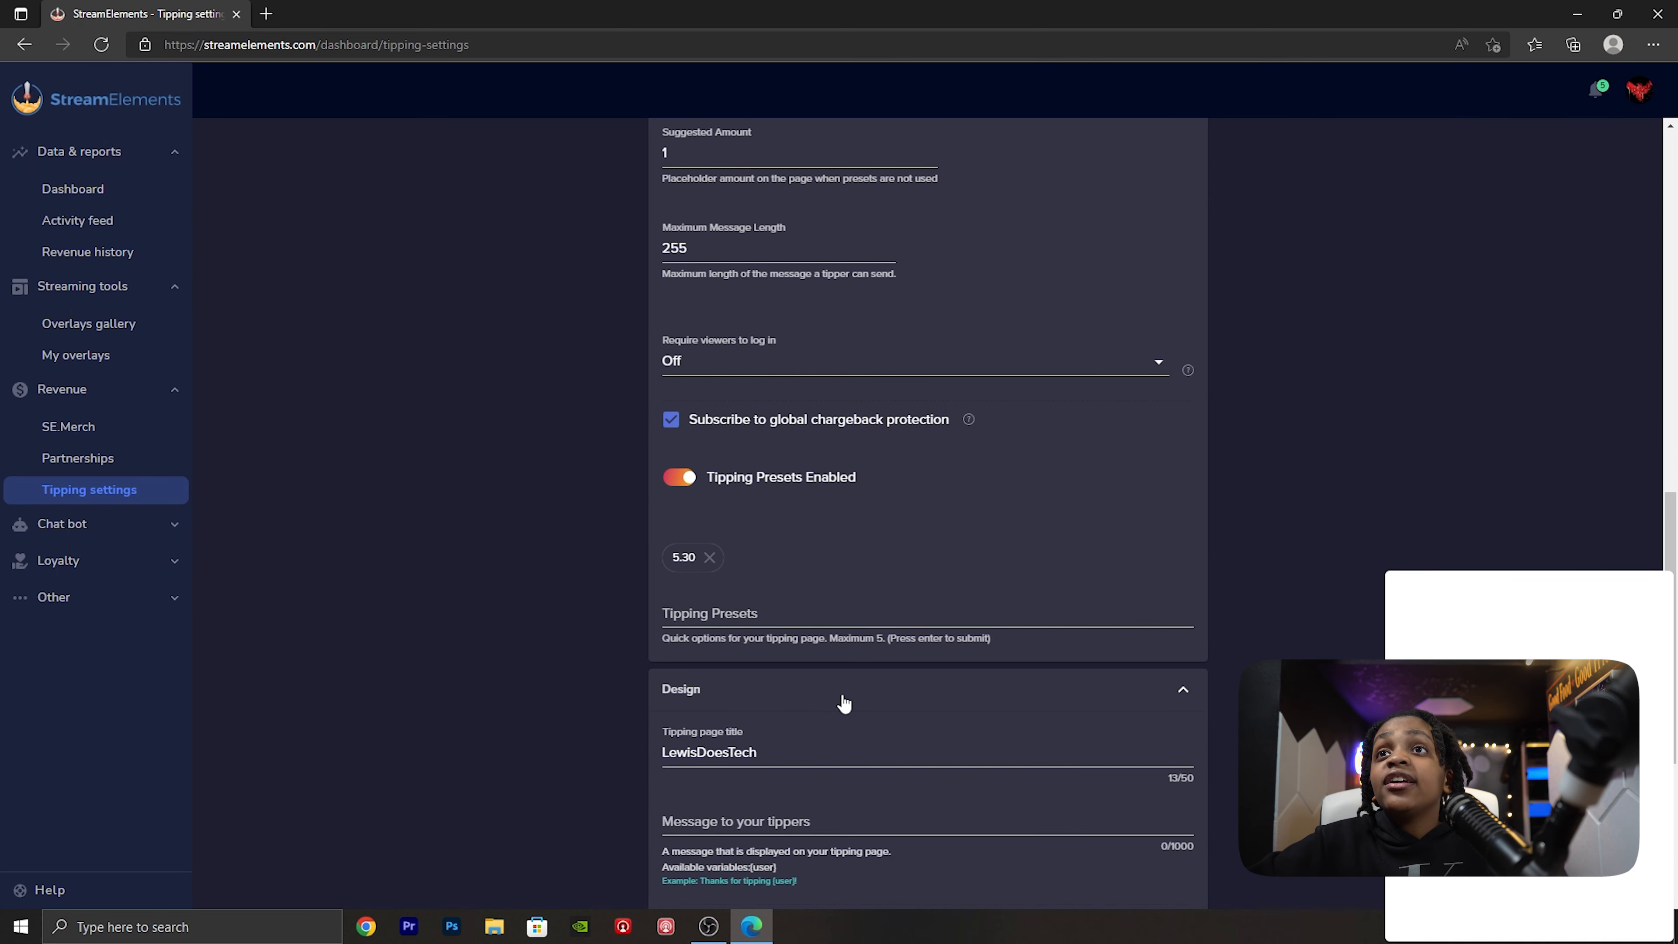
pyautogui.scroll(-3, 846, 681)
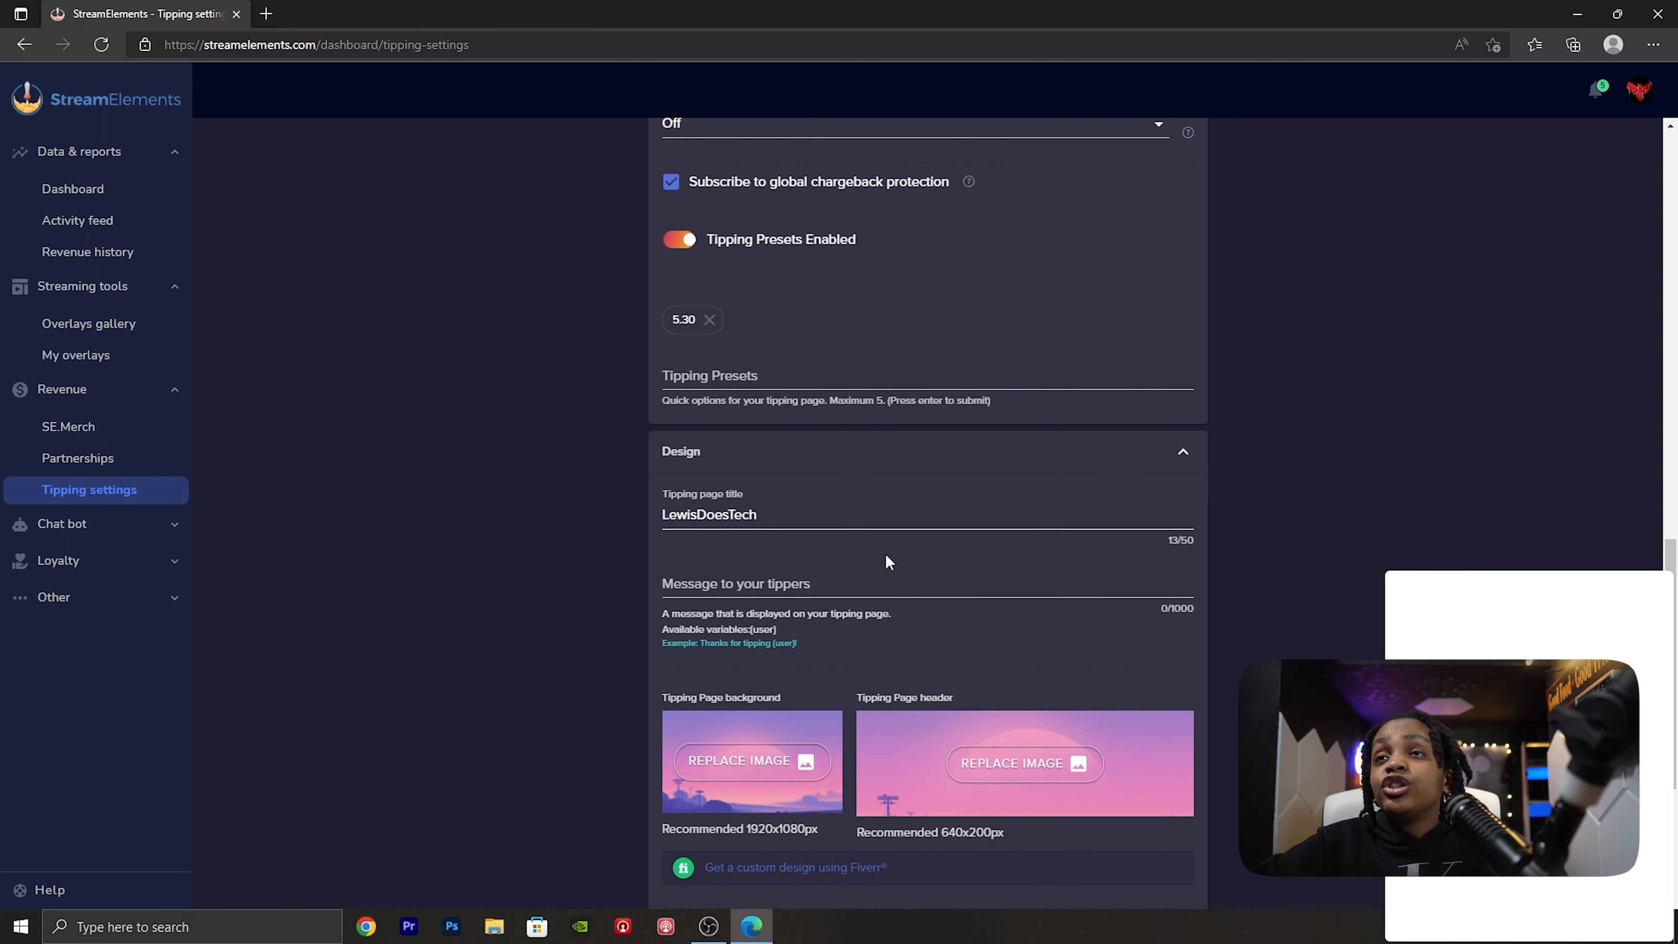
pyautogui.scroll(-2, 855, 552)
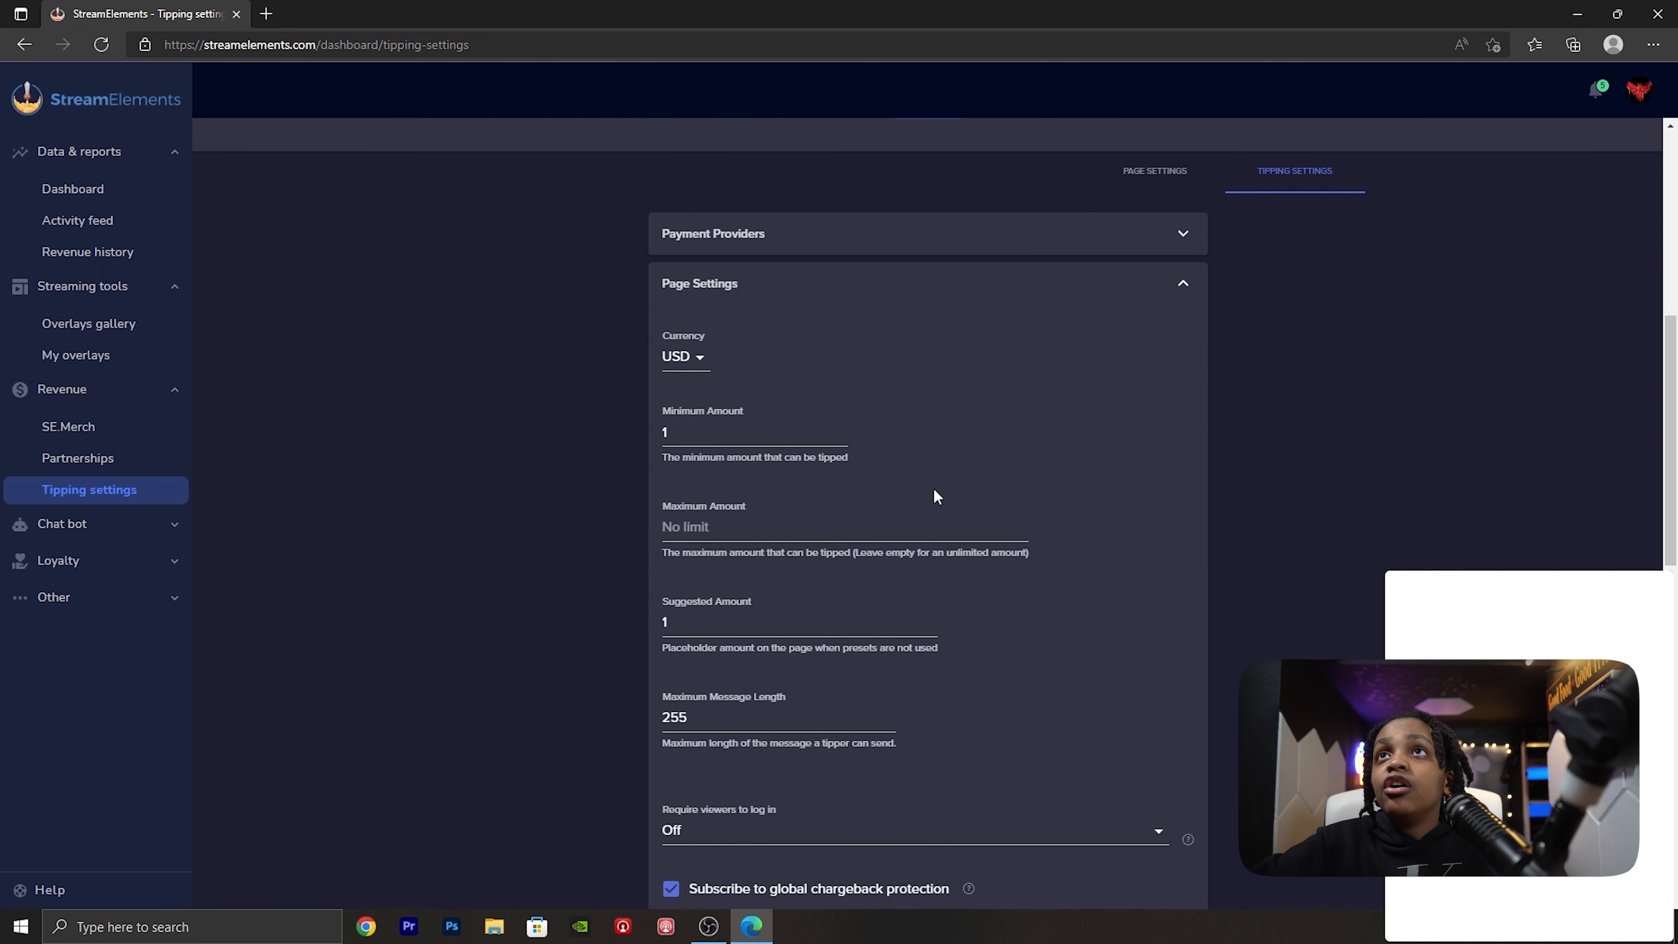
pyautogui.scroll(5, 925, 523)
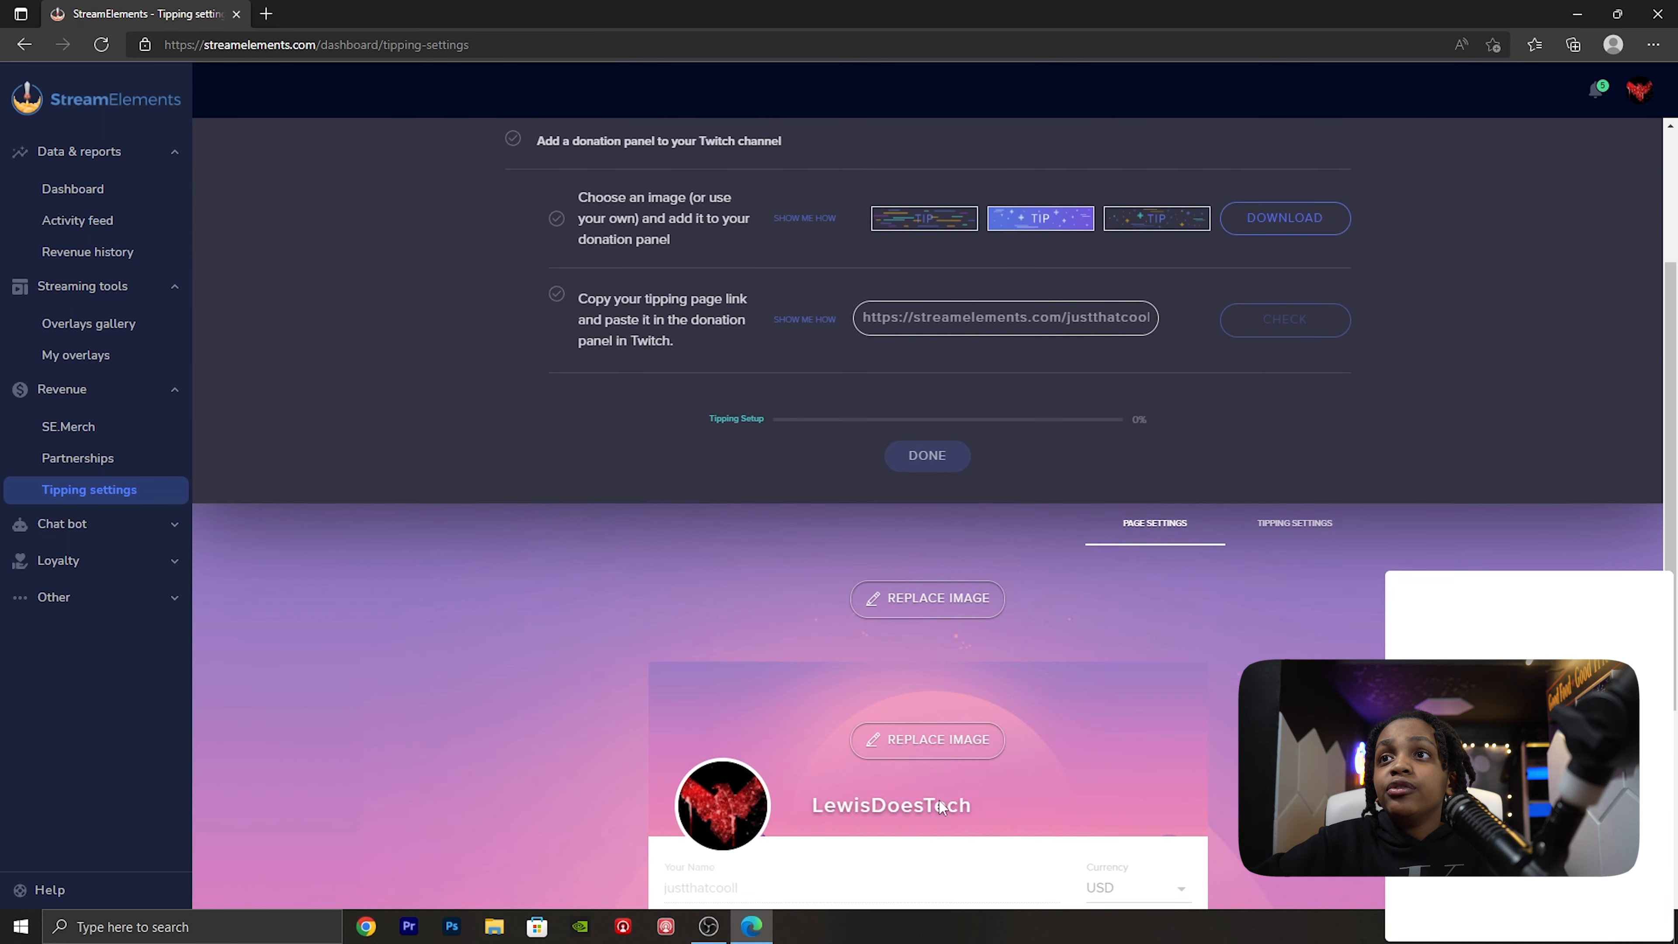
pyautogui.scroll(-2, 942, 793)
pyautogui.click(1256, 422)
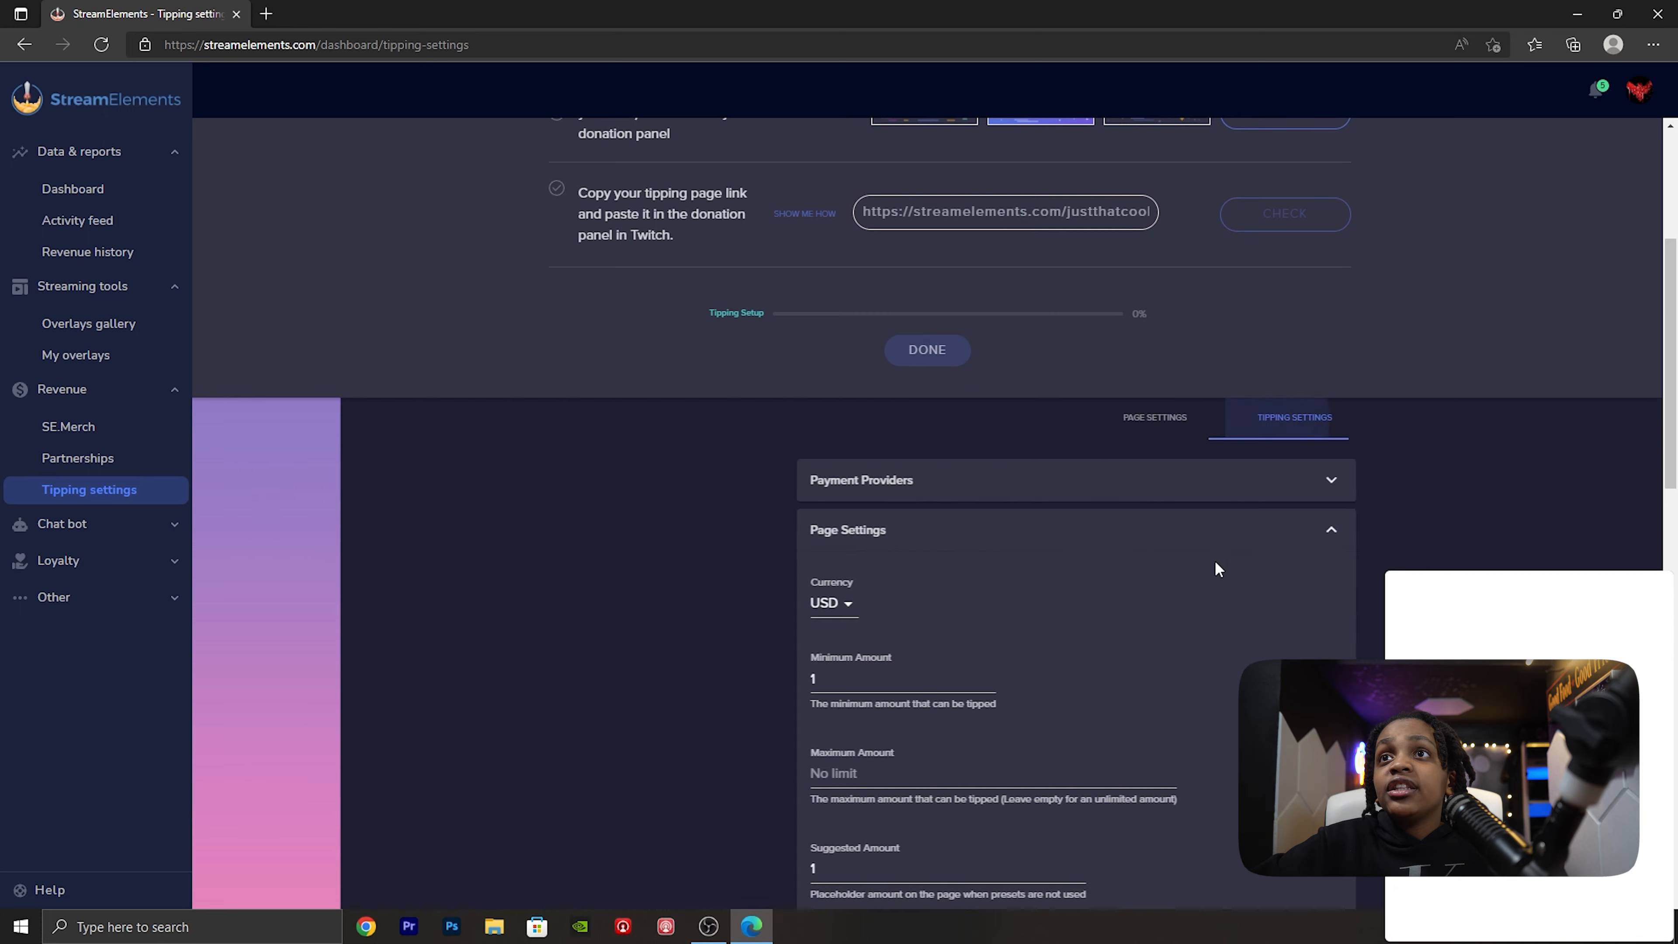
pyautogui.scroll(-10, 1183, 595)
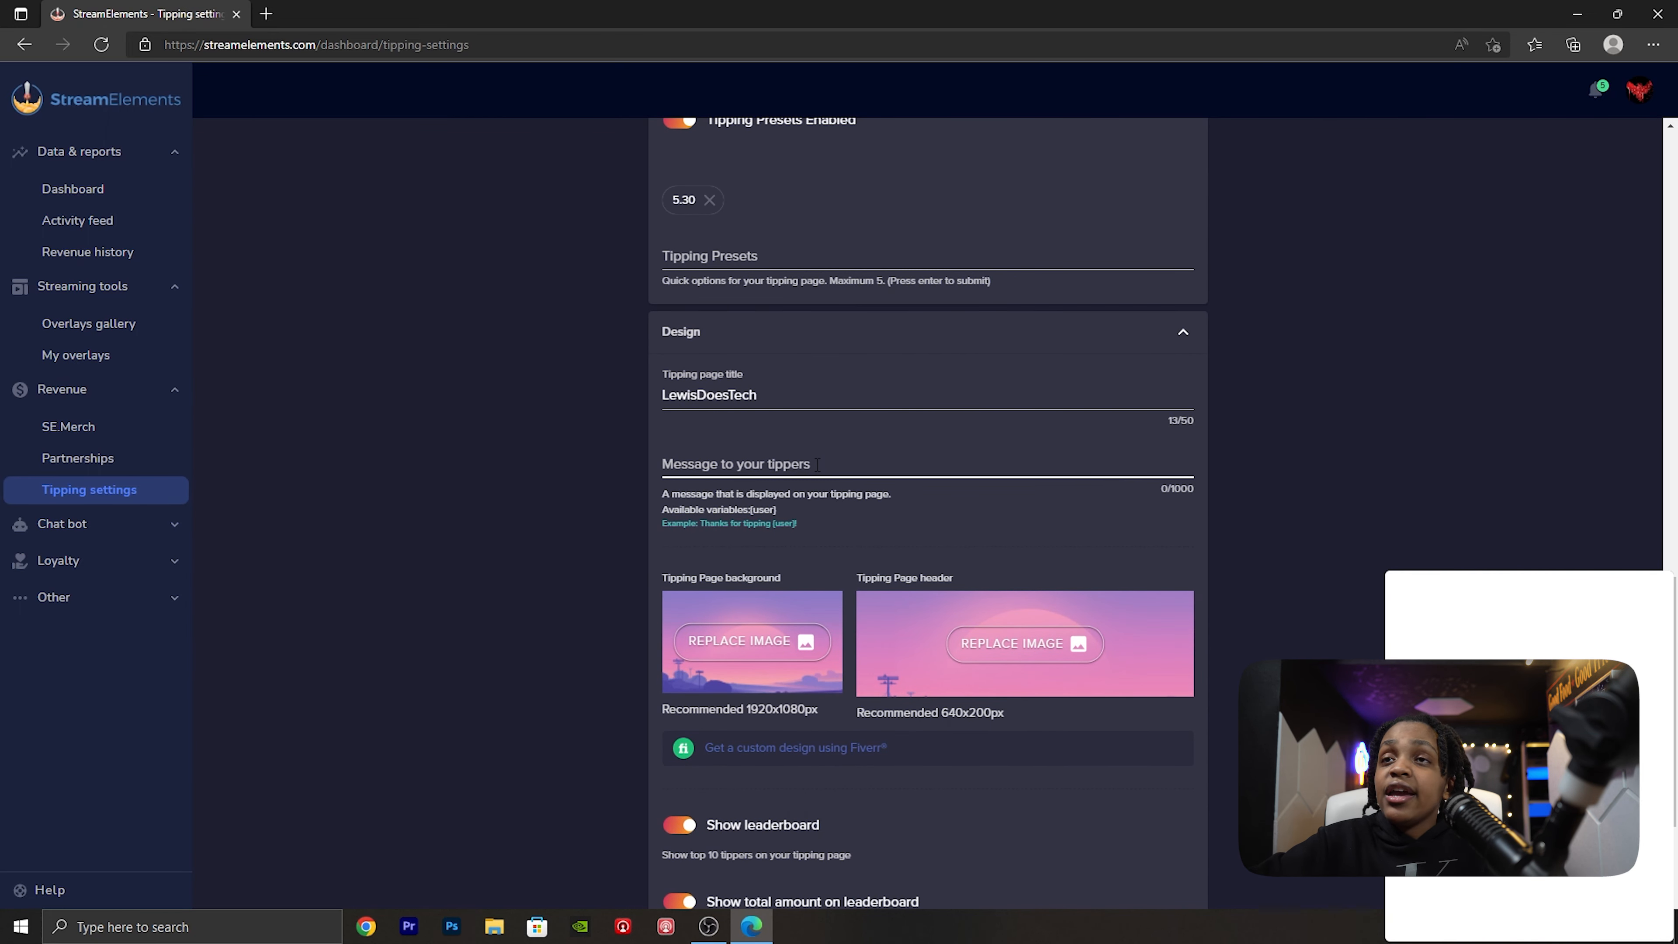
pyautogui.scroll(-3, 817, 464)
pyautogui.scroll(2, 802, 440)
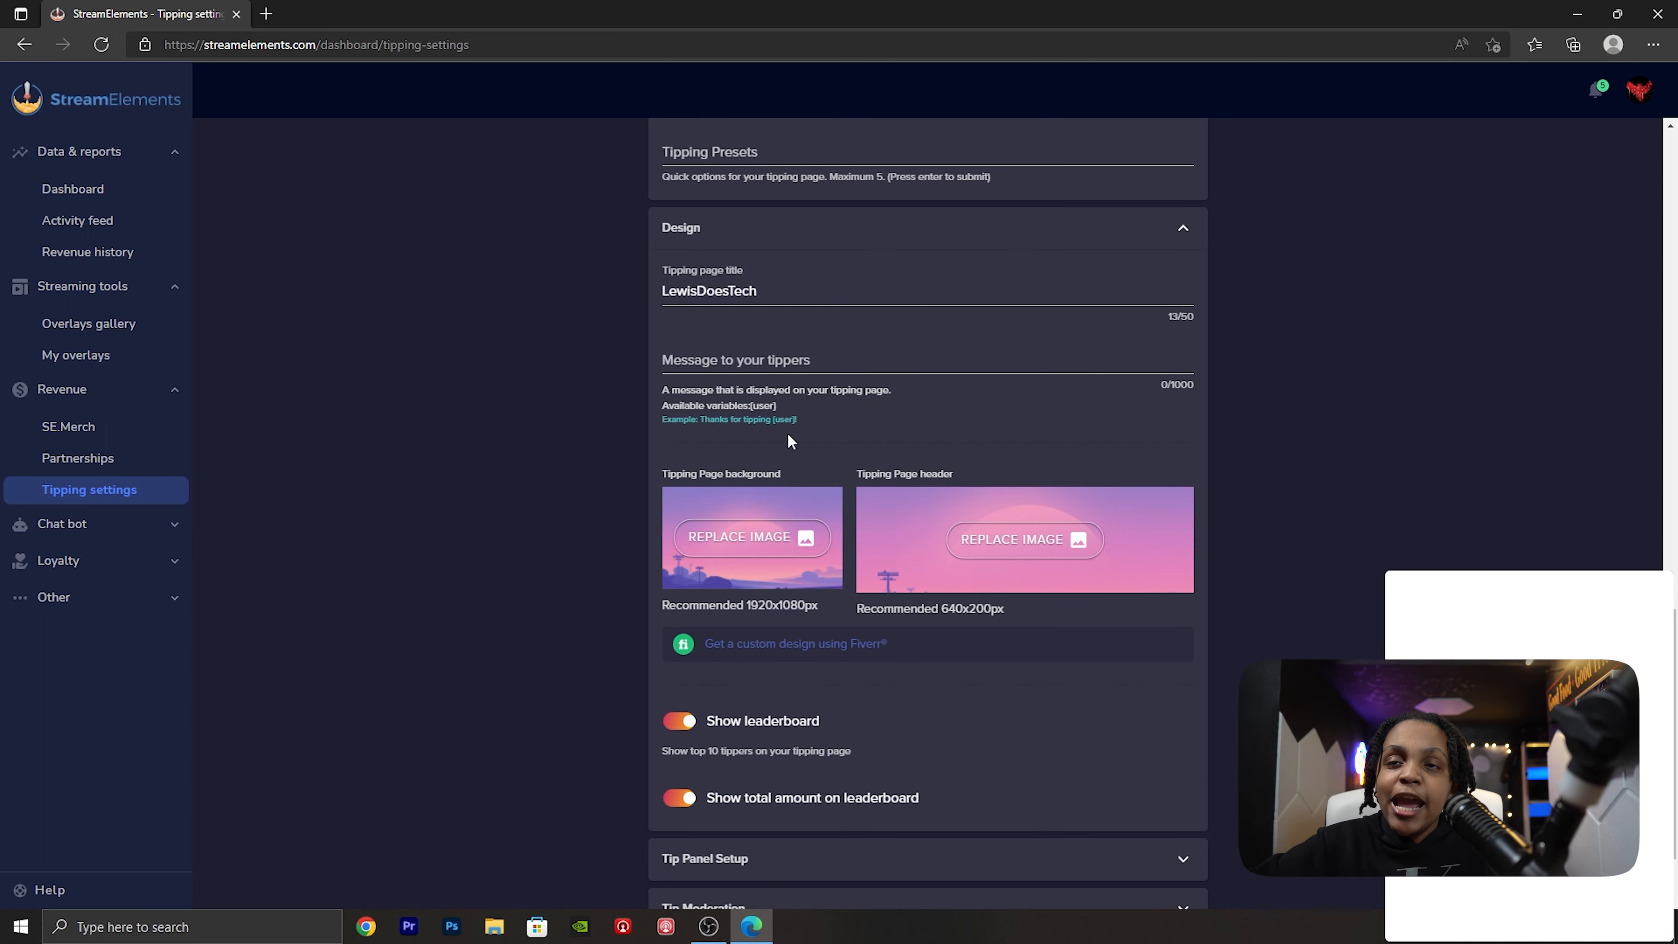
pyautogui.scroll(-2, 810, 457)
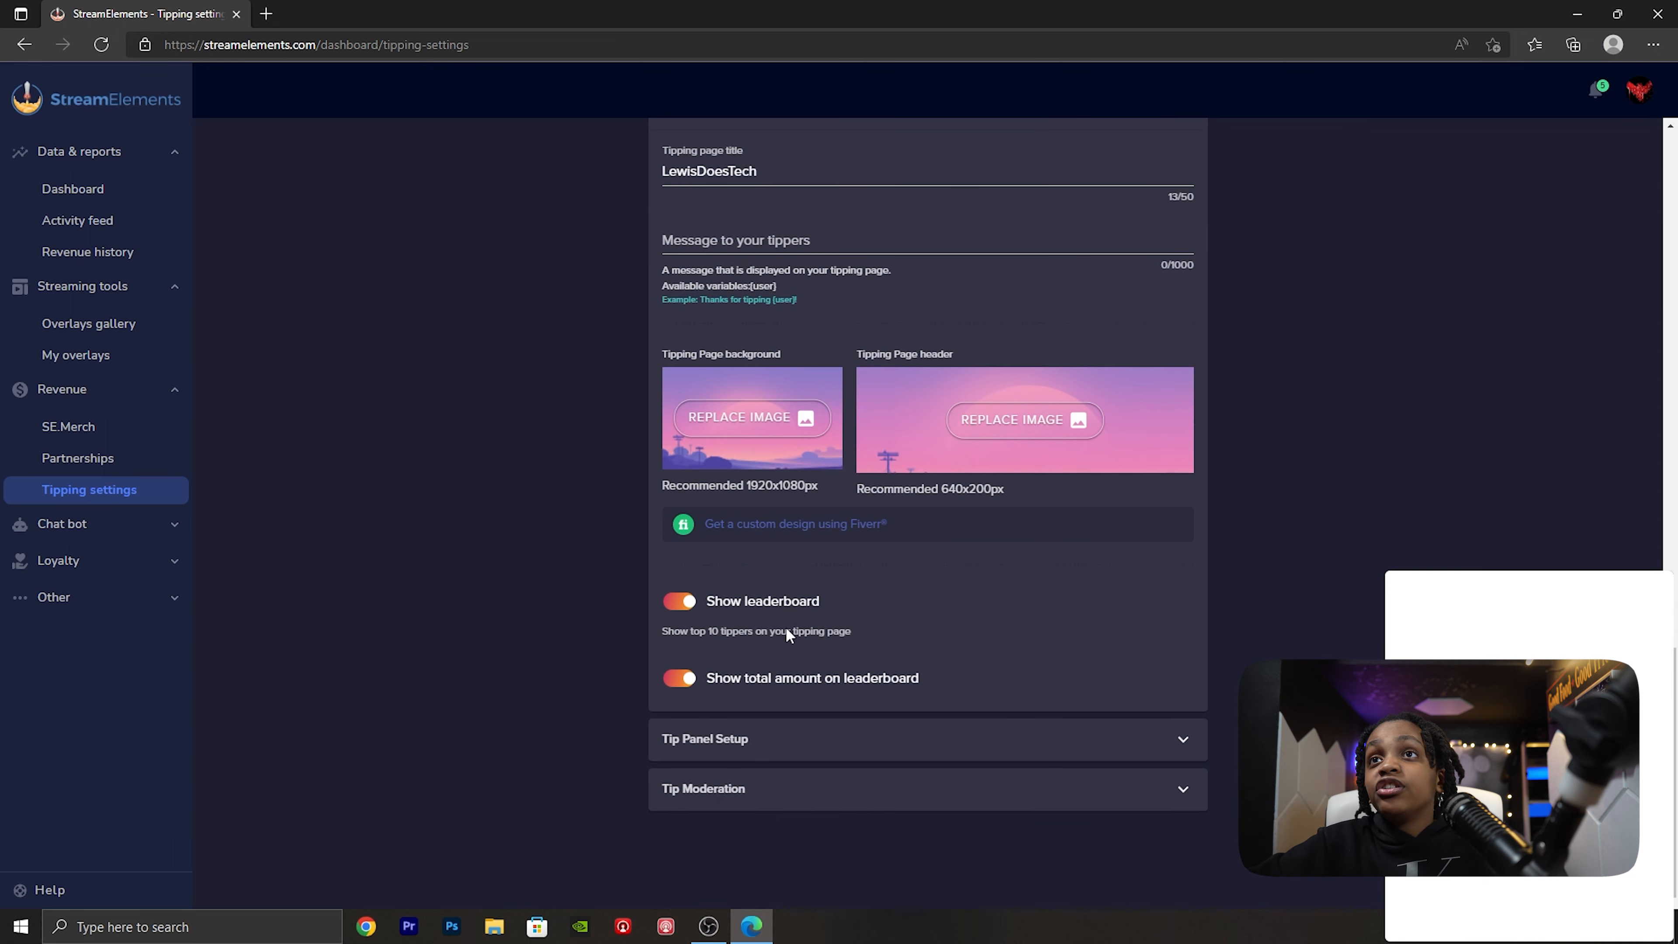
# - Expand Tip Panel Setup and Tip Moderation and review the tipping link, message filtering, TTS anti spam and manual approval options
pyautogui.click(771, 752)
pyautogui.scroll(-2, 846, 753)
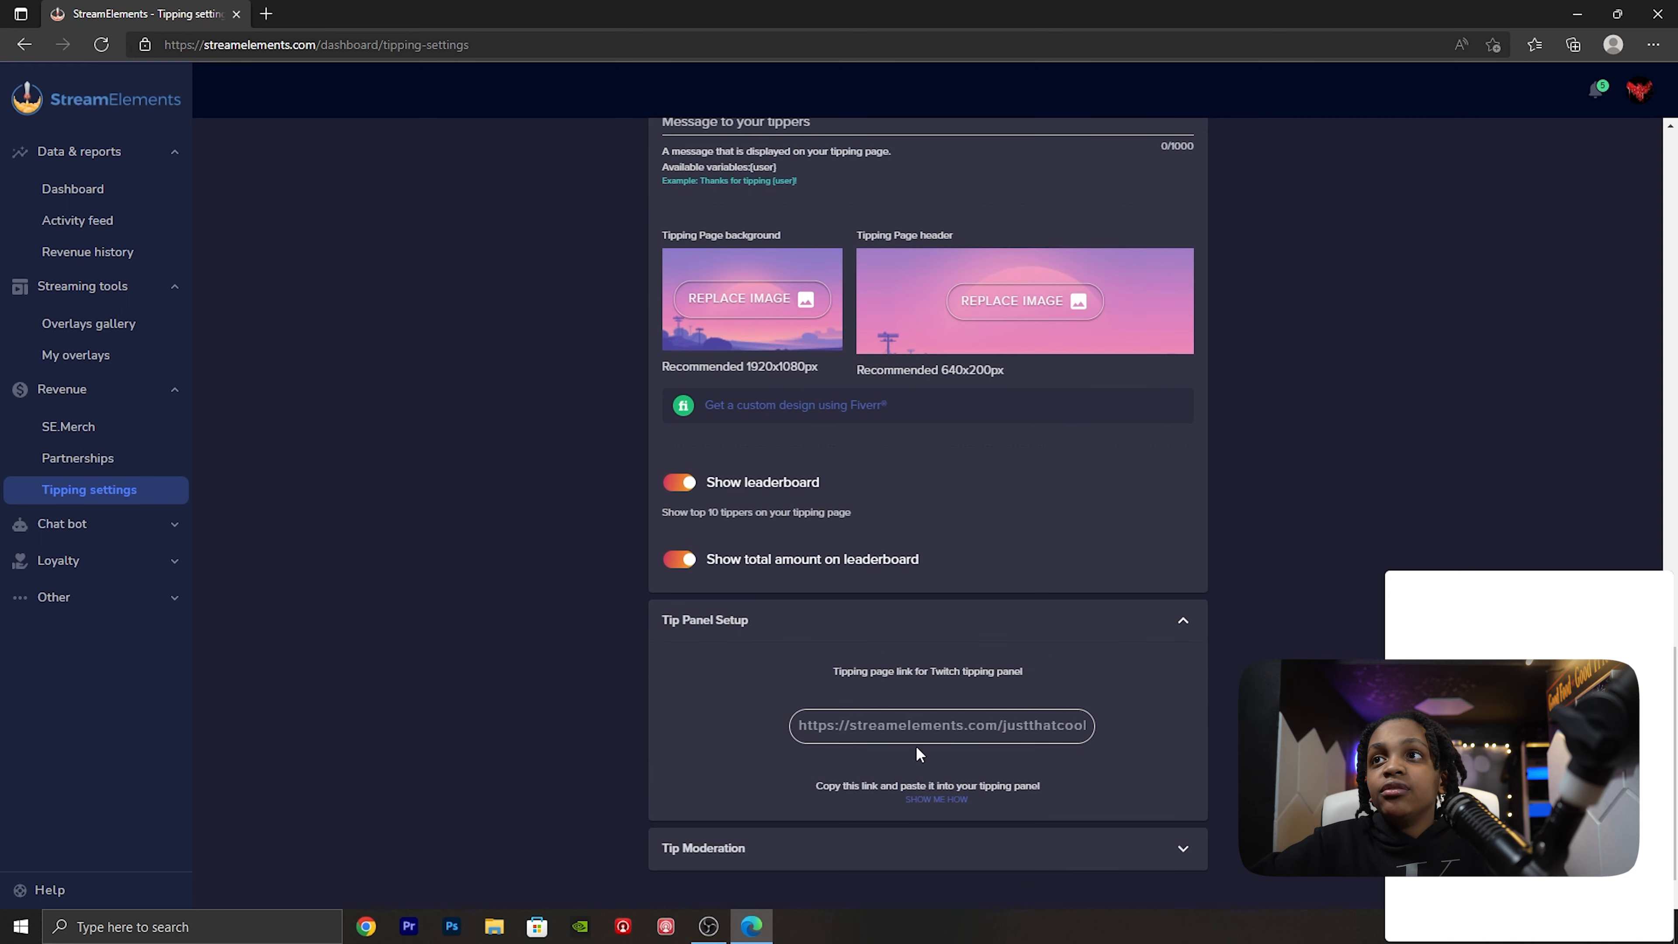
pyautogui.click(814, 841)
pyautogui.scroll(-7, 809, 850)
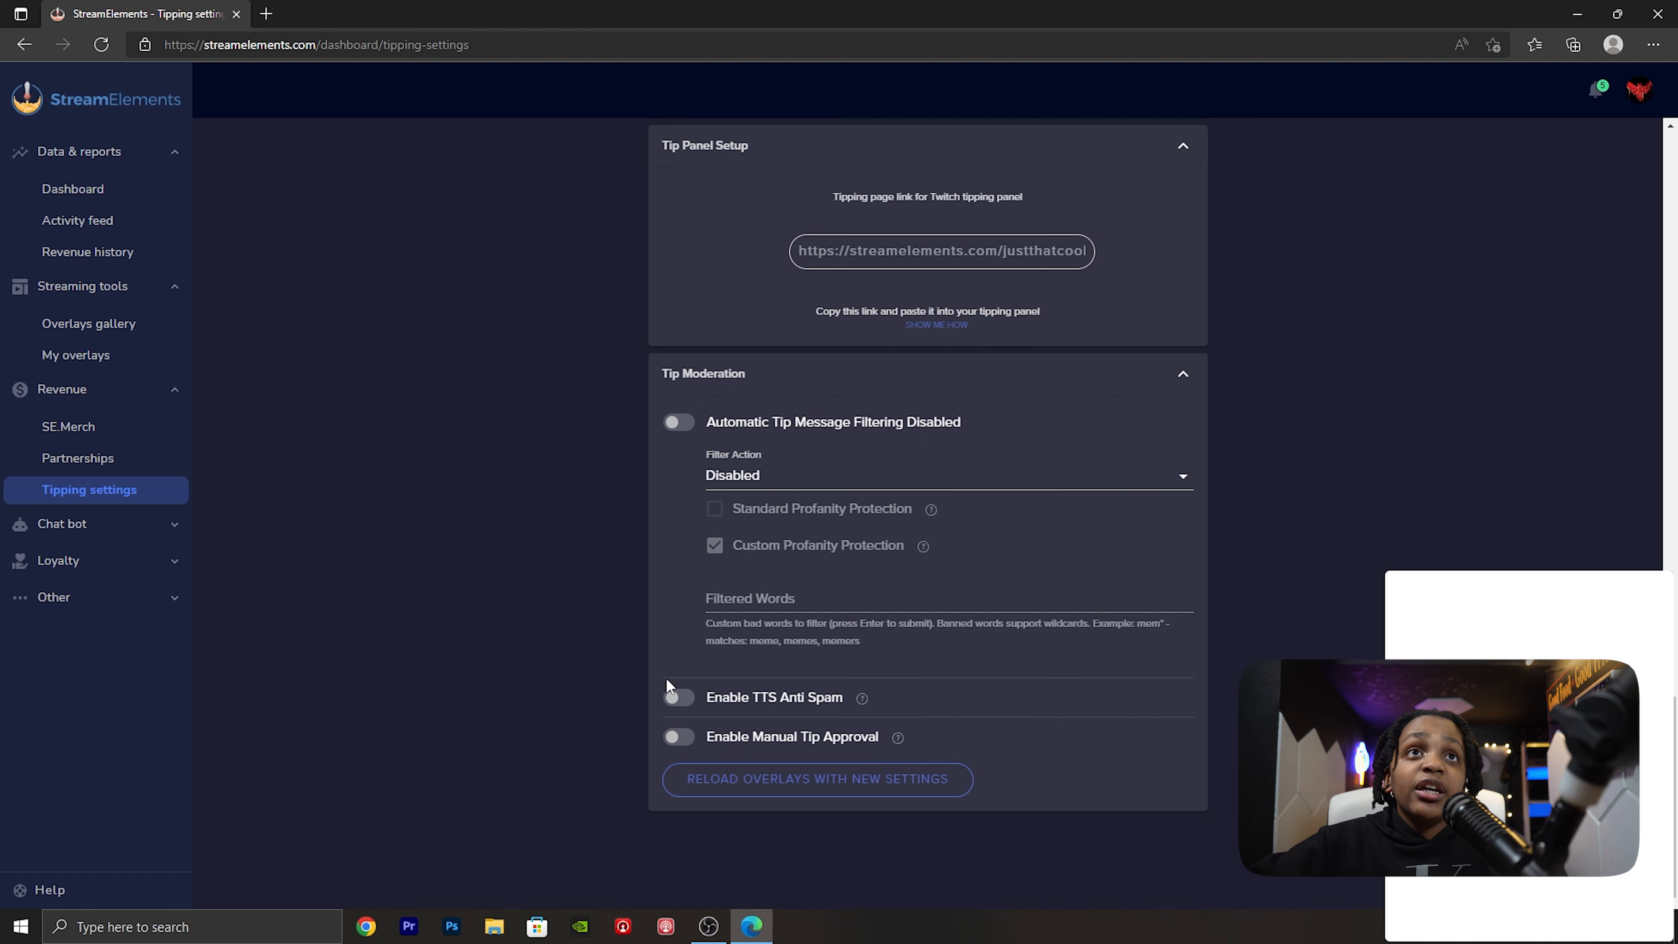
# - Open the chat bot's chat commands and look through the default commands available to everyone
pyautogui.click(122, 533)
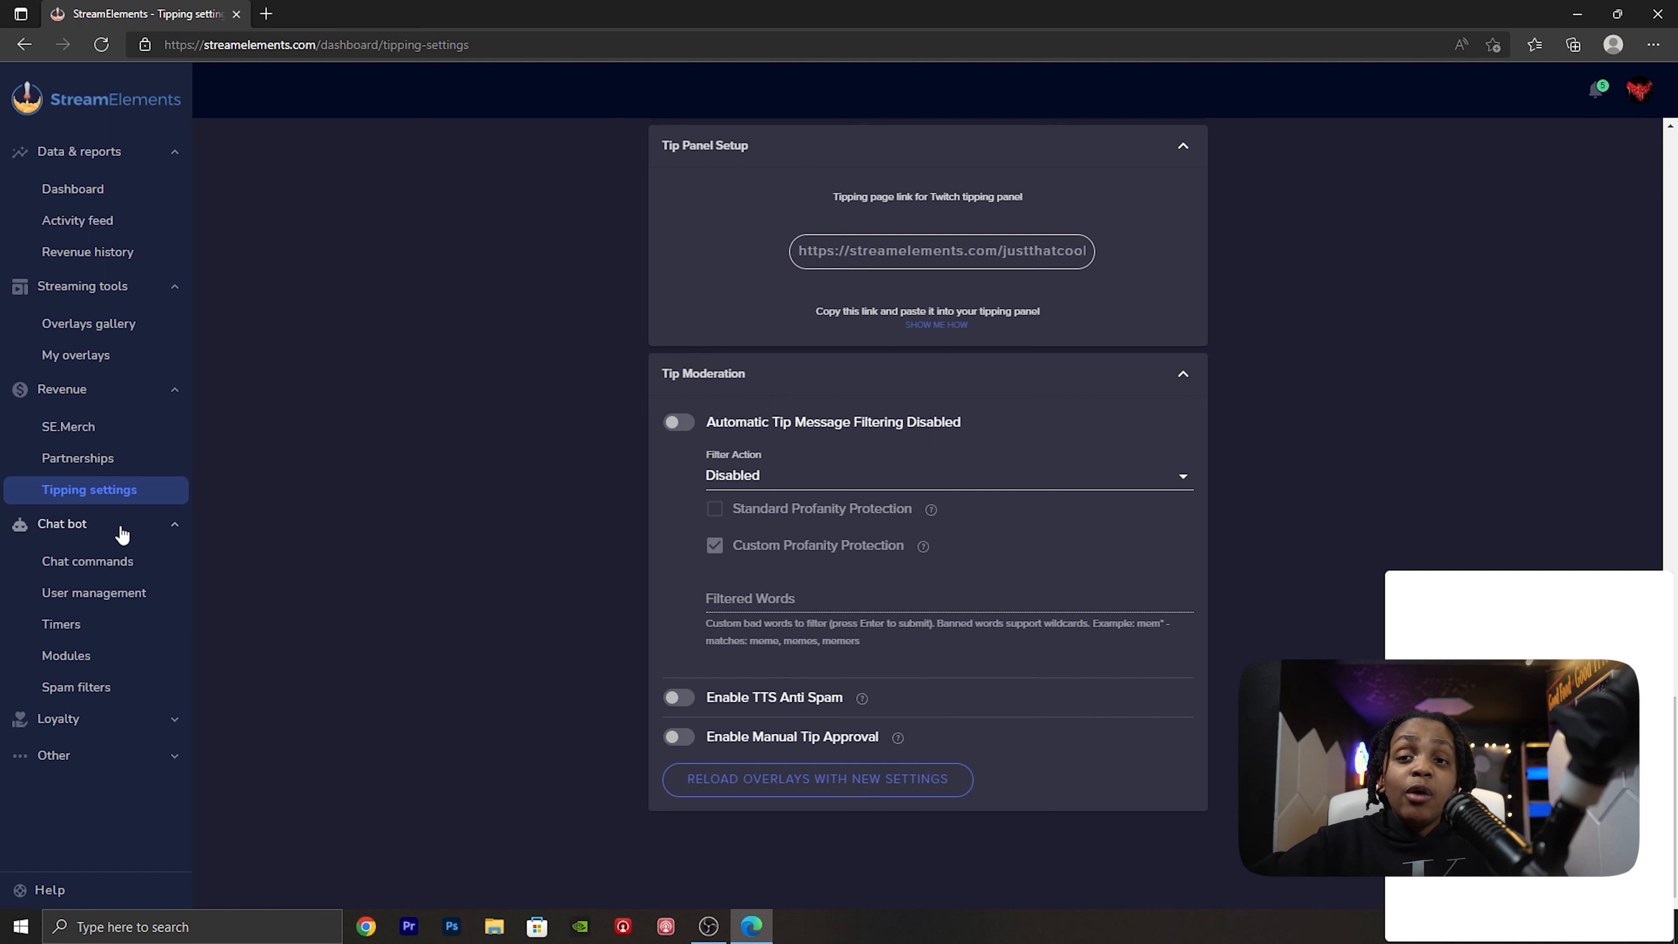
pyautogui.click(120, 581)
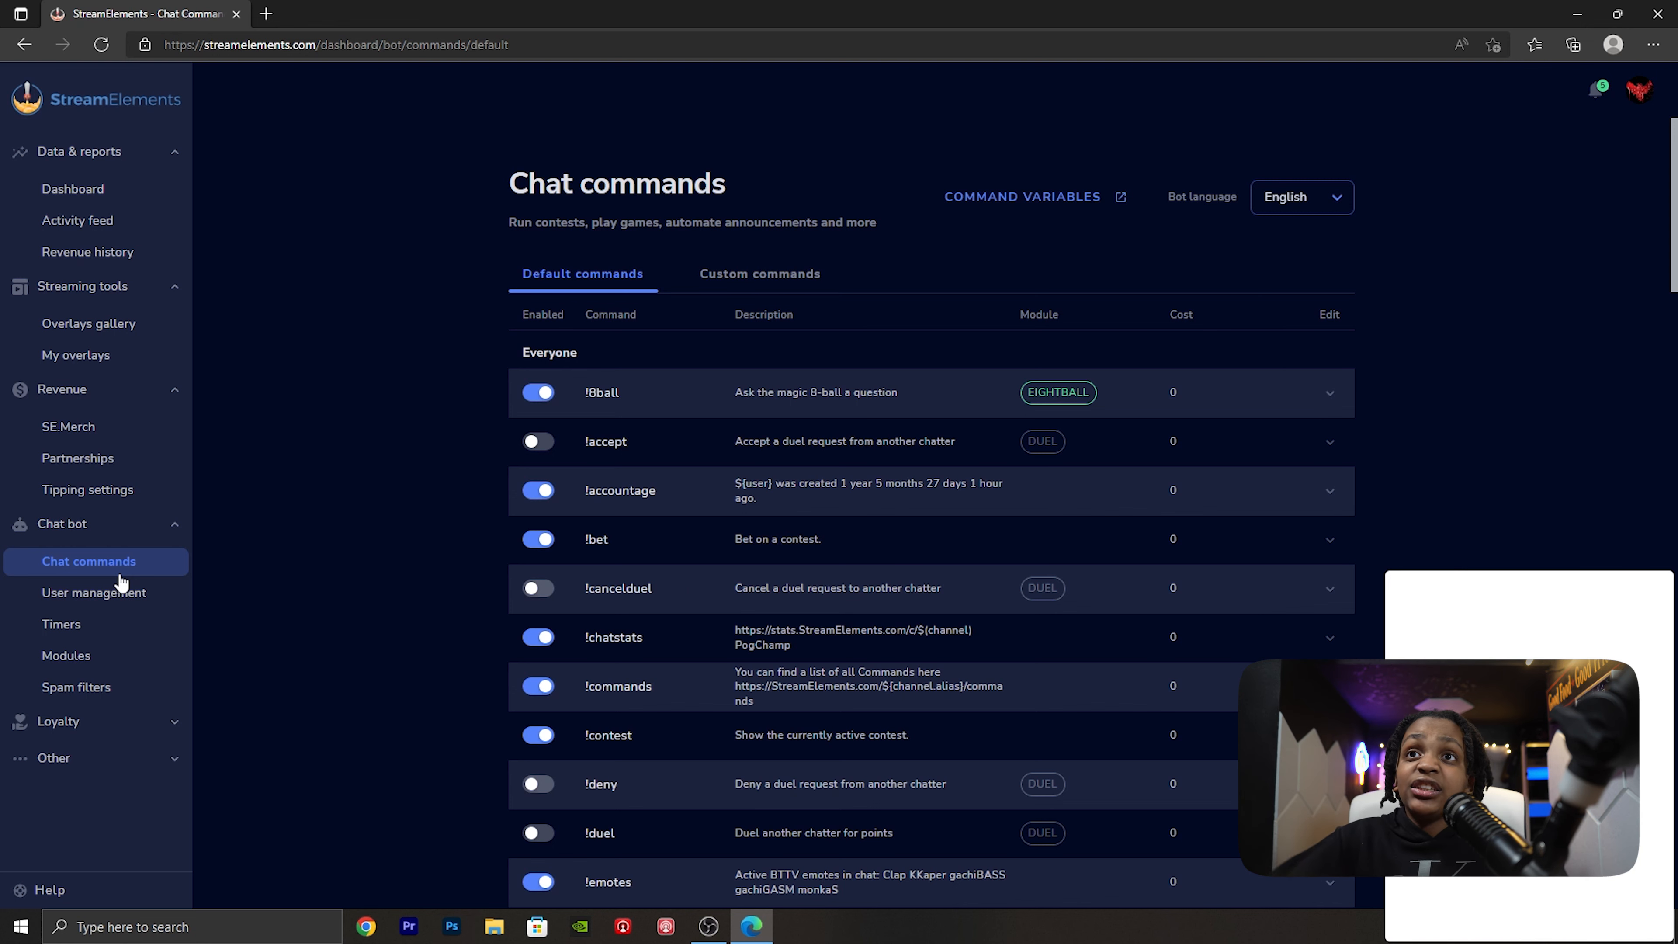
pyautogui.scroll(-2, 350, 700)
pyautogui.scroll(-2, 347, 699)
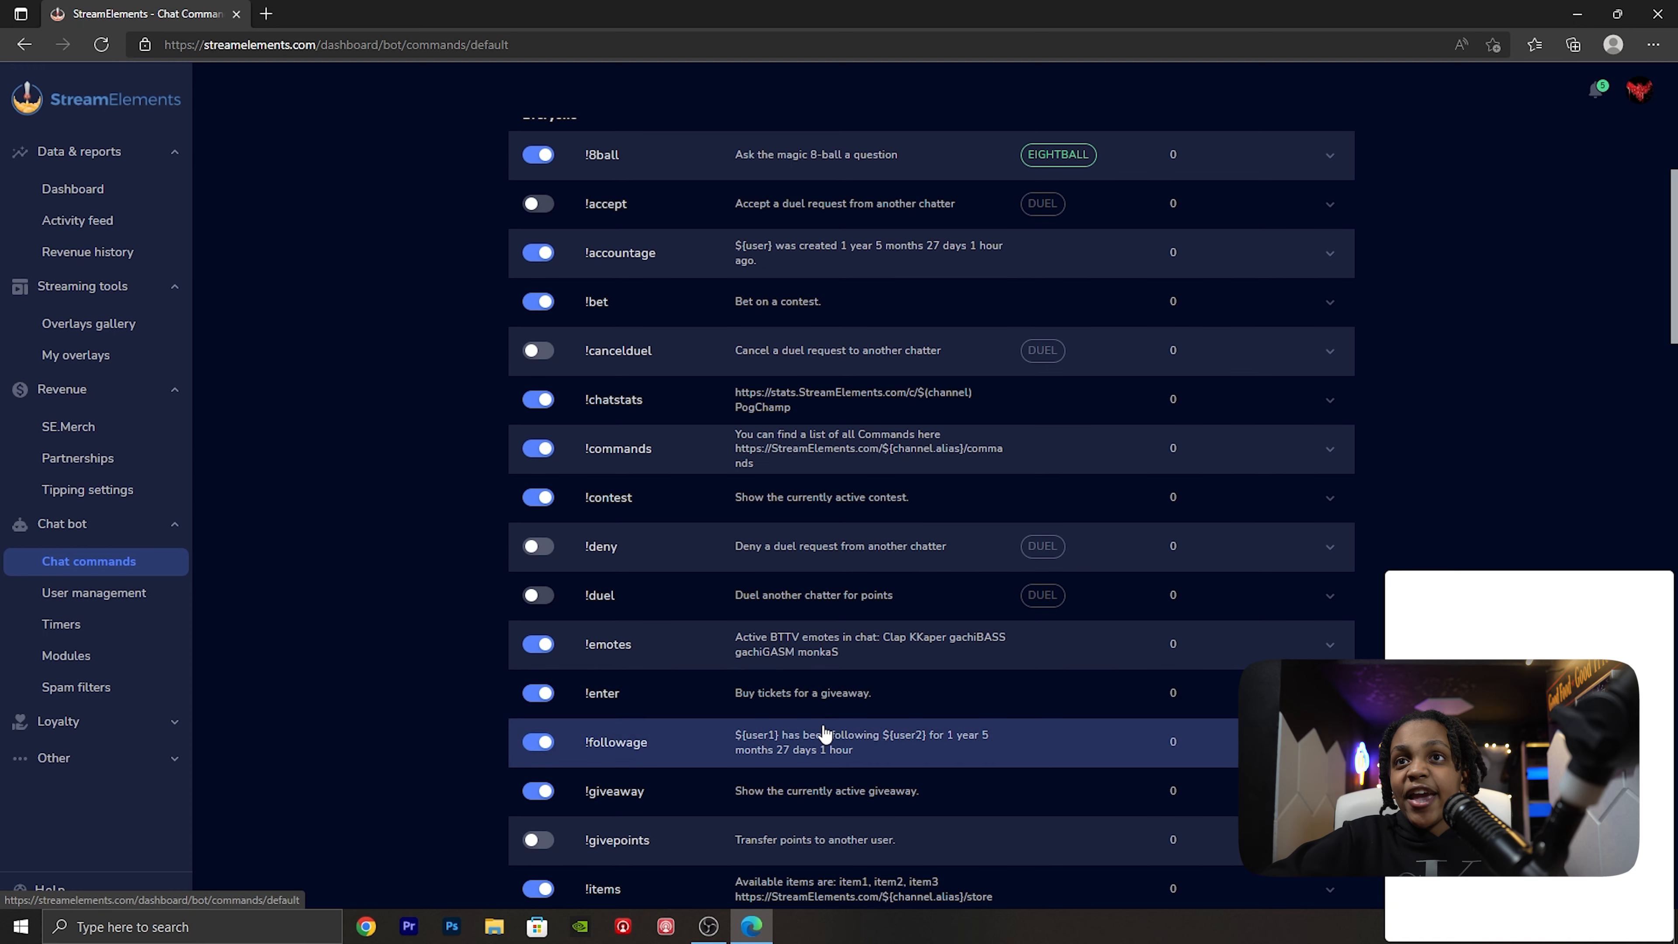
# - Expand the !followage command's settings and add "beans" as a command alias
pyautogui.scroll(-2, 793, 615)
pyautogui.click(793, 615)
pyautogui.scroll(-2, 697, 559)
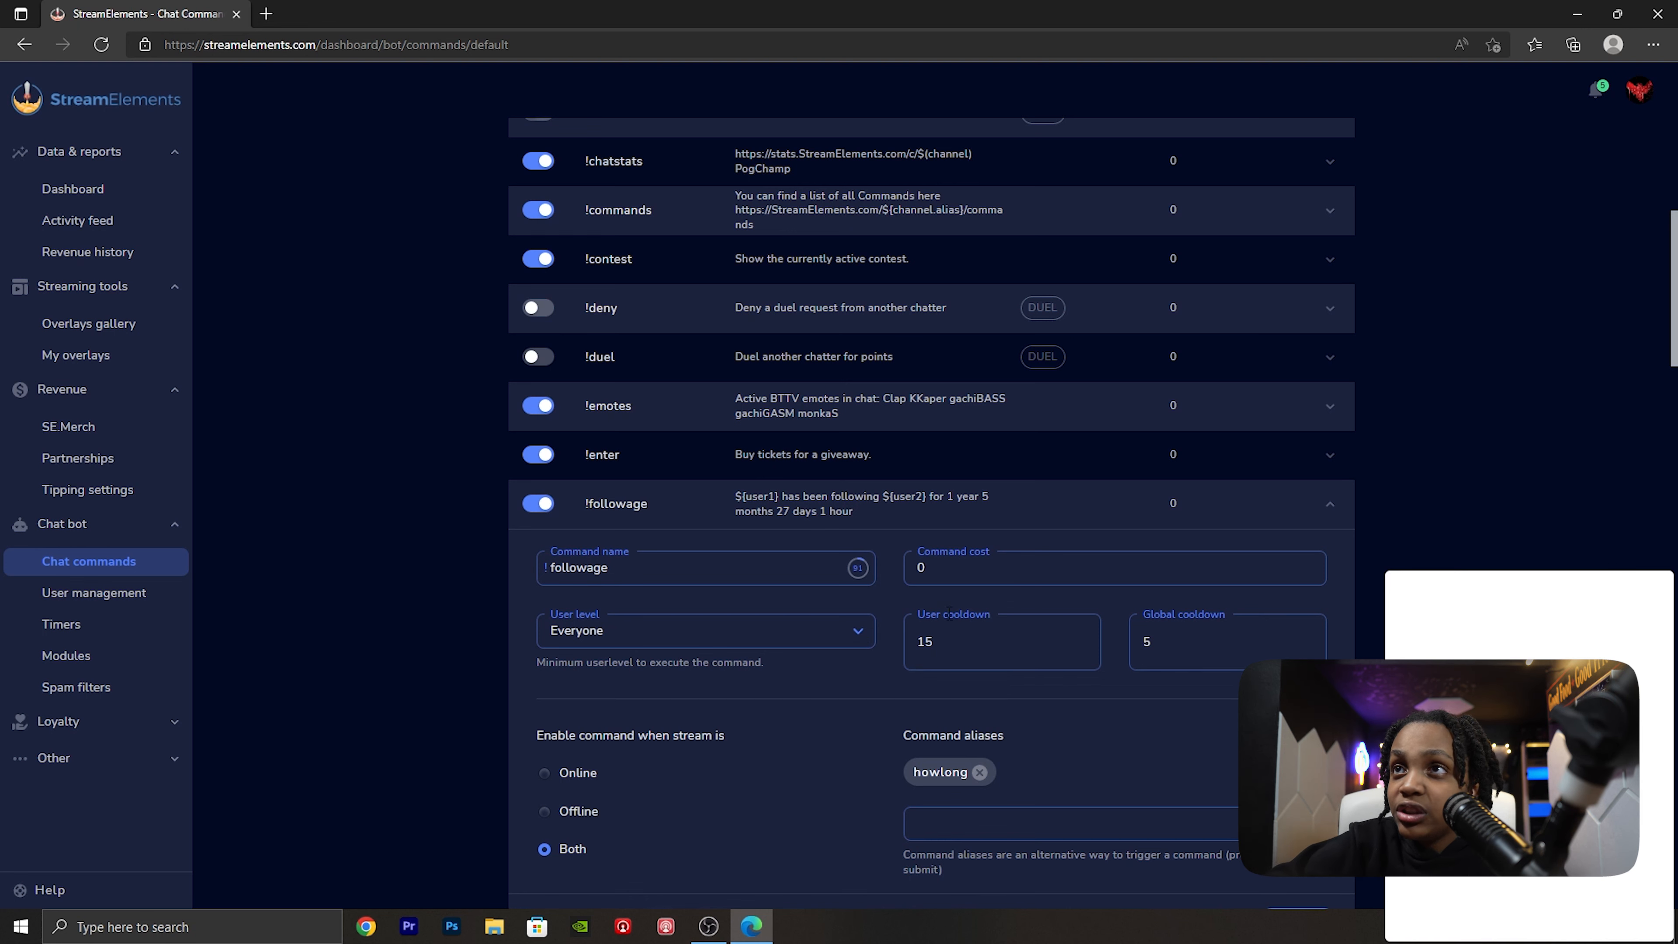
pyautogui.scroll(-4, 1462, 522)
pyautogui.scroll(2, 826, 515)
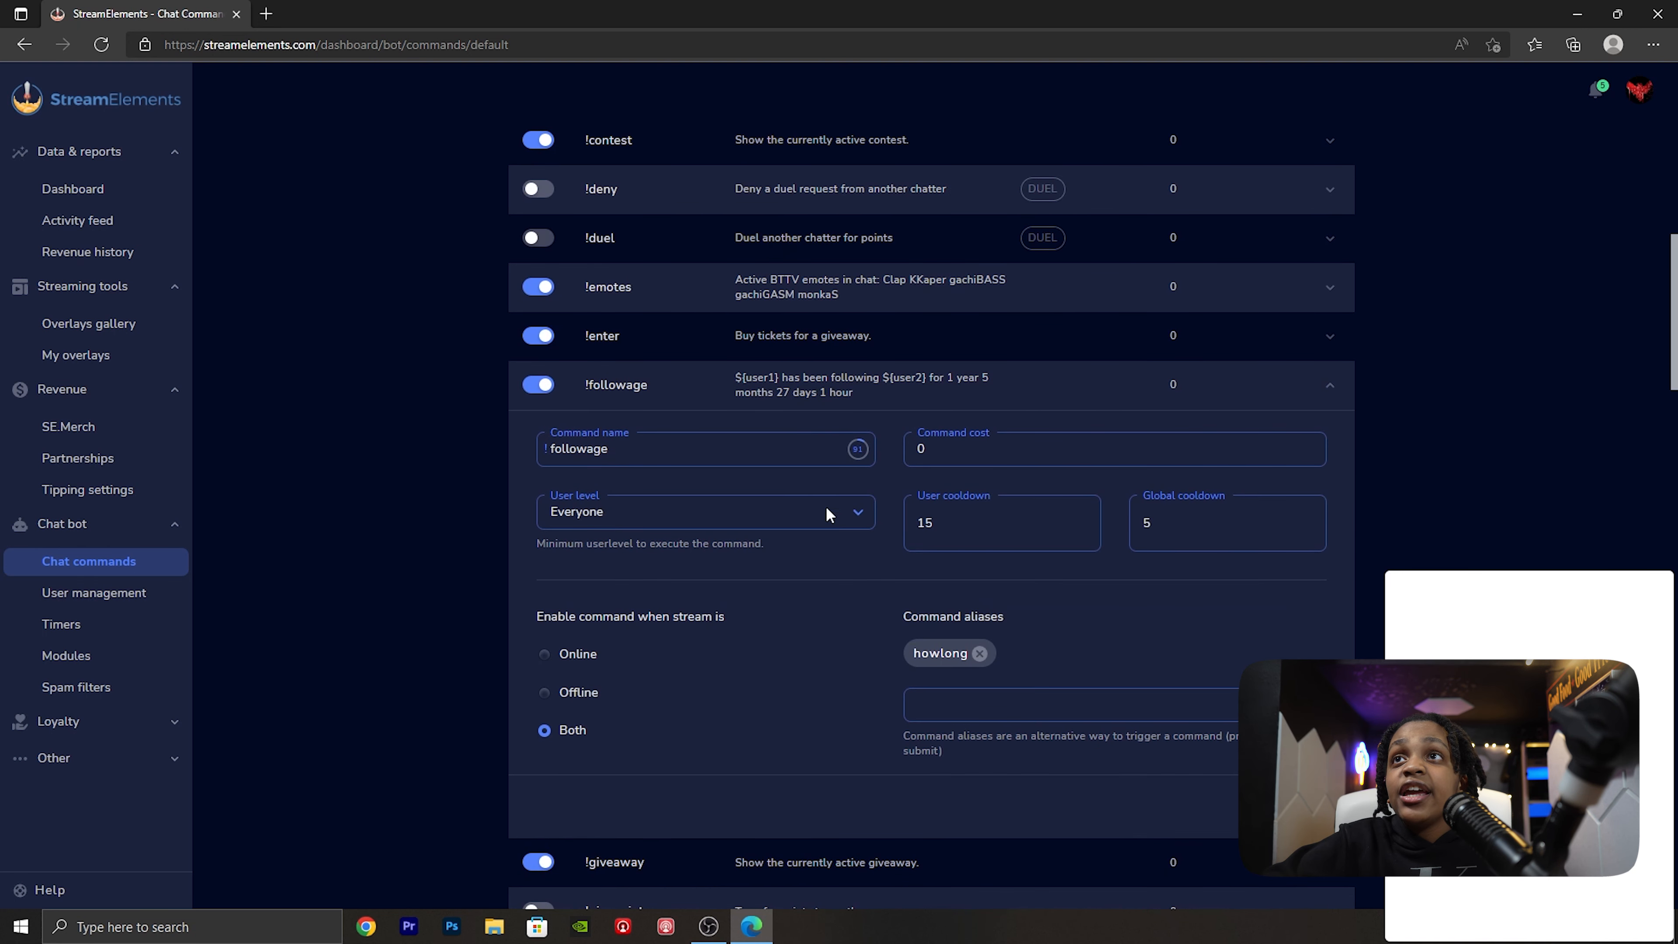
pyautogui.click(958, 709)
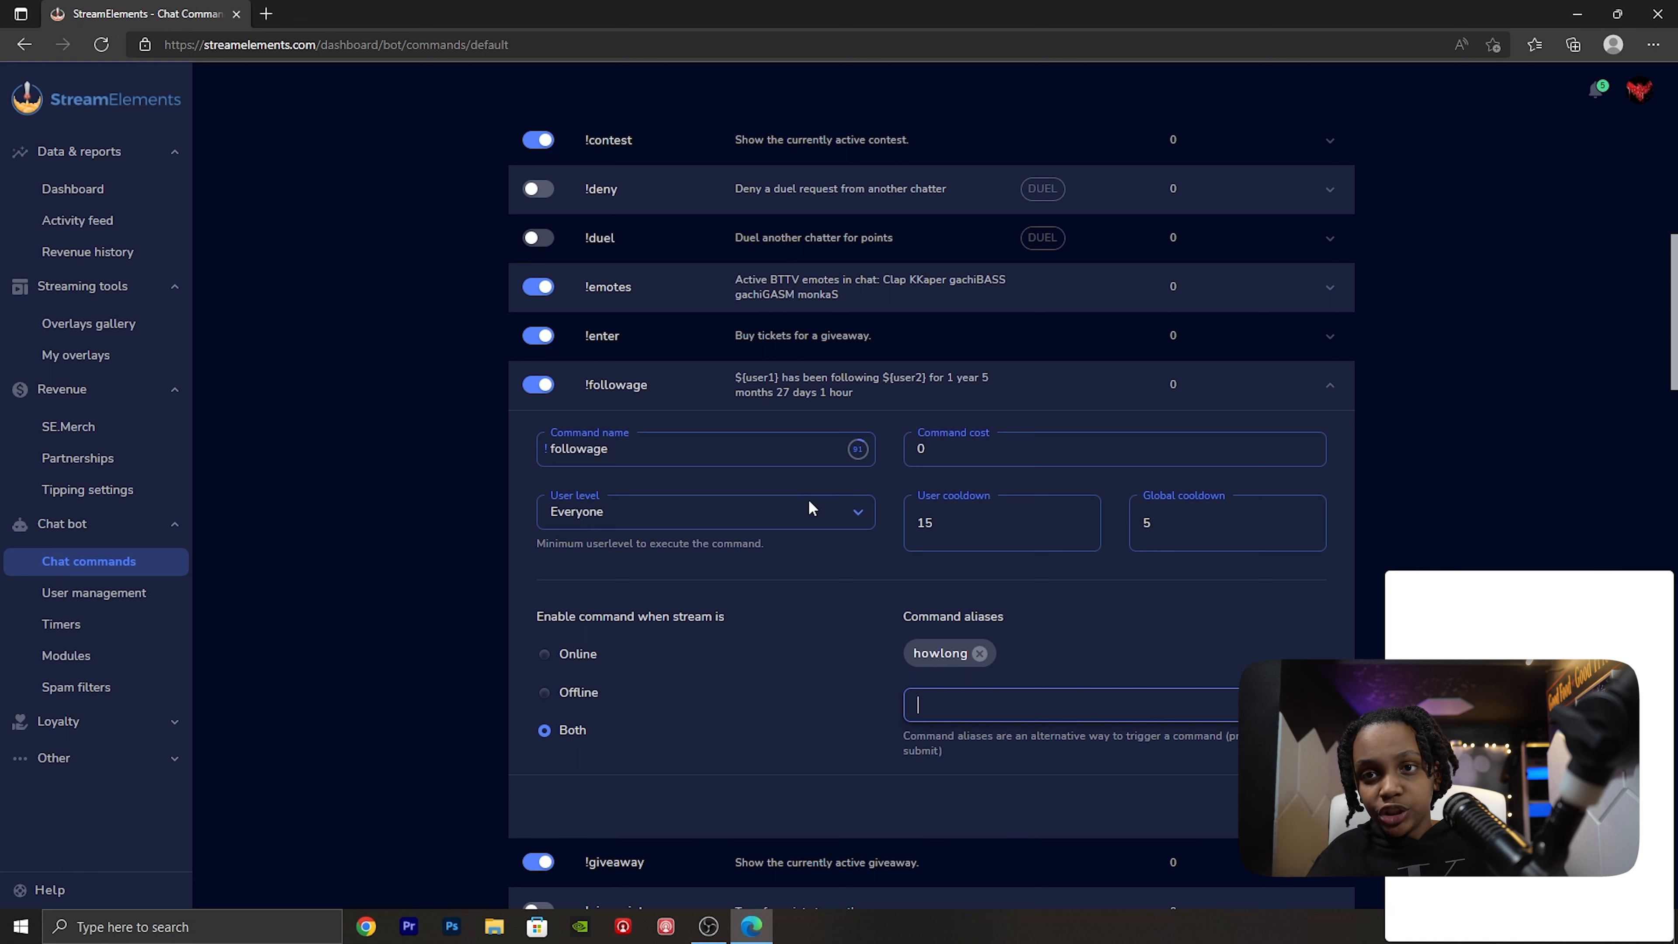
pyautogui.write('beans')
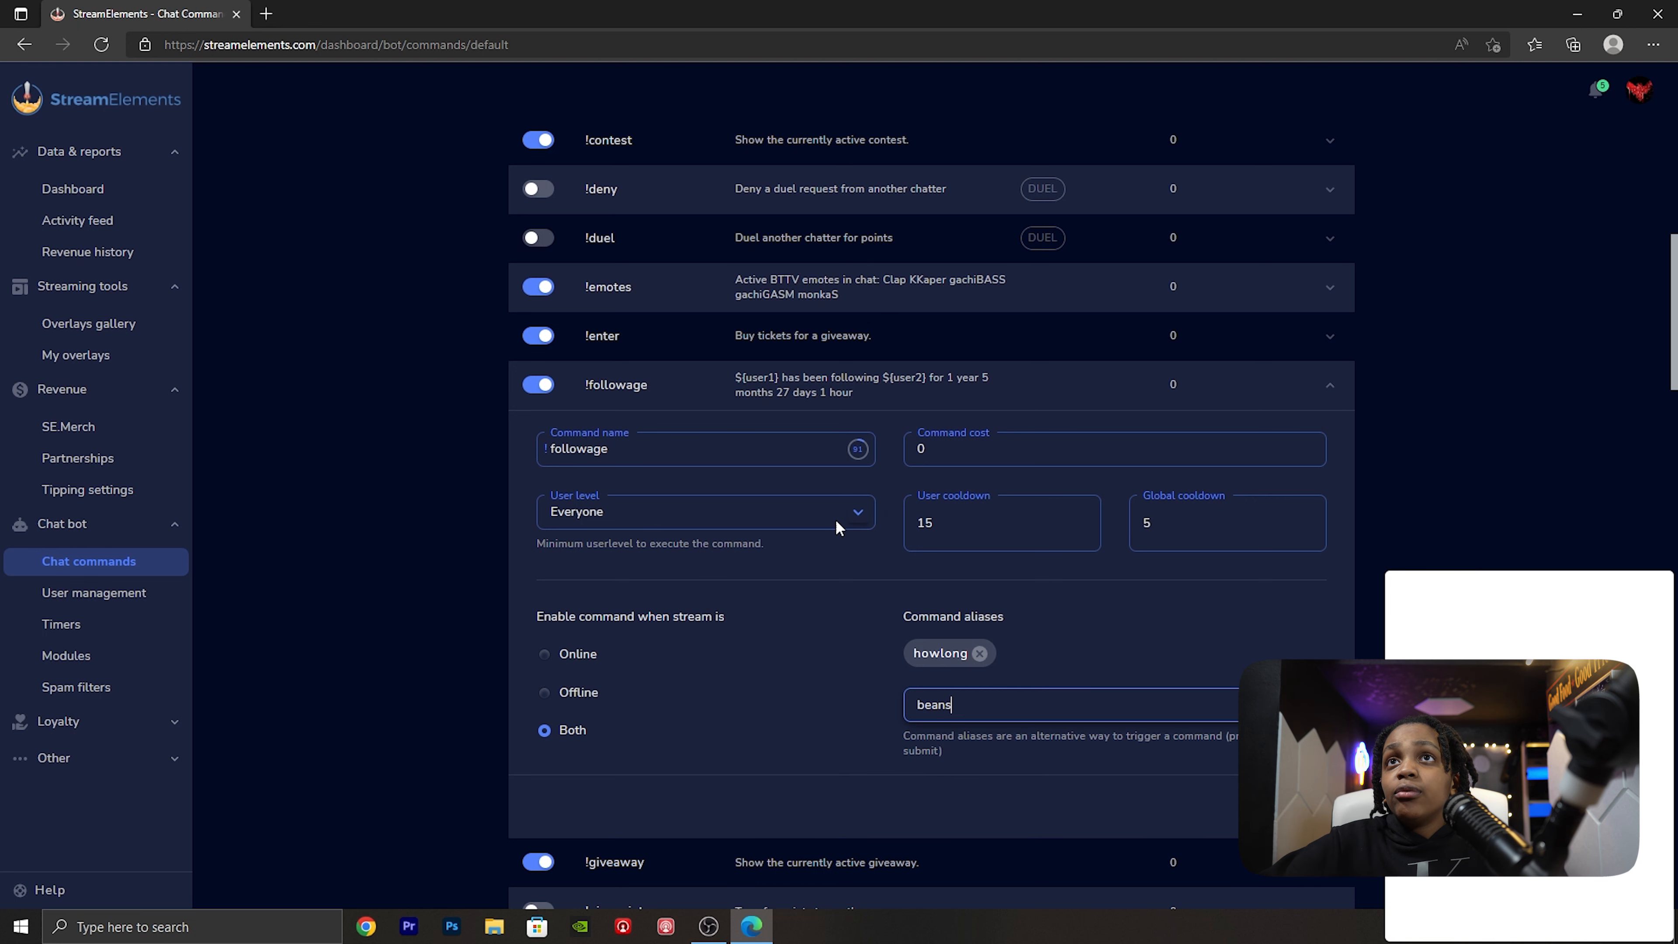
pyautogui.press('Return')
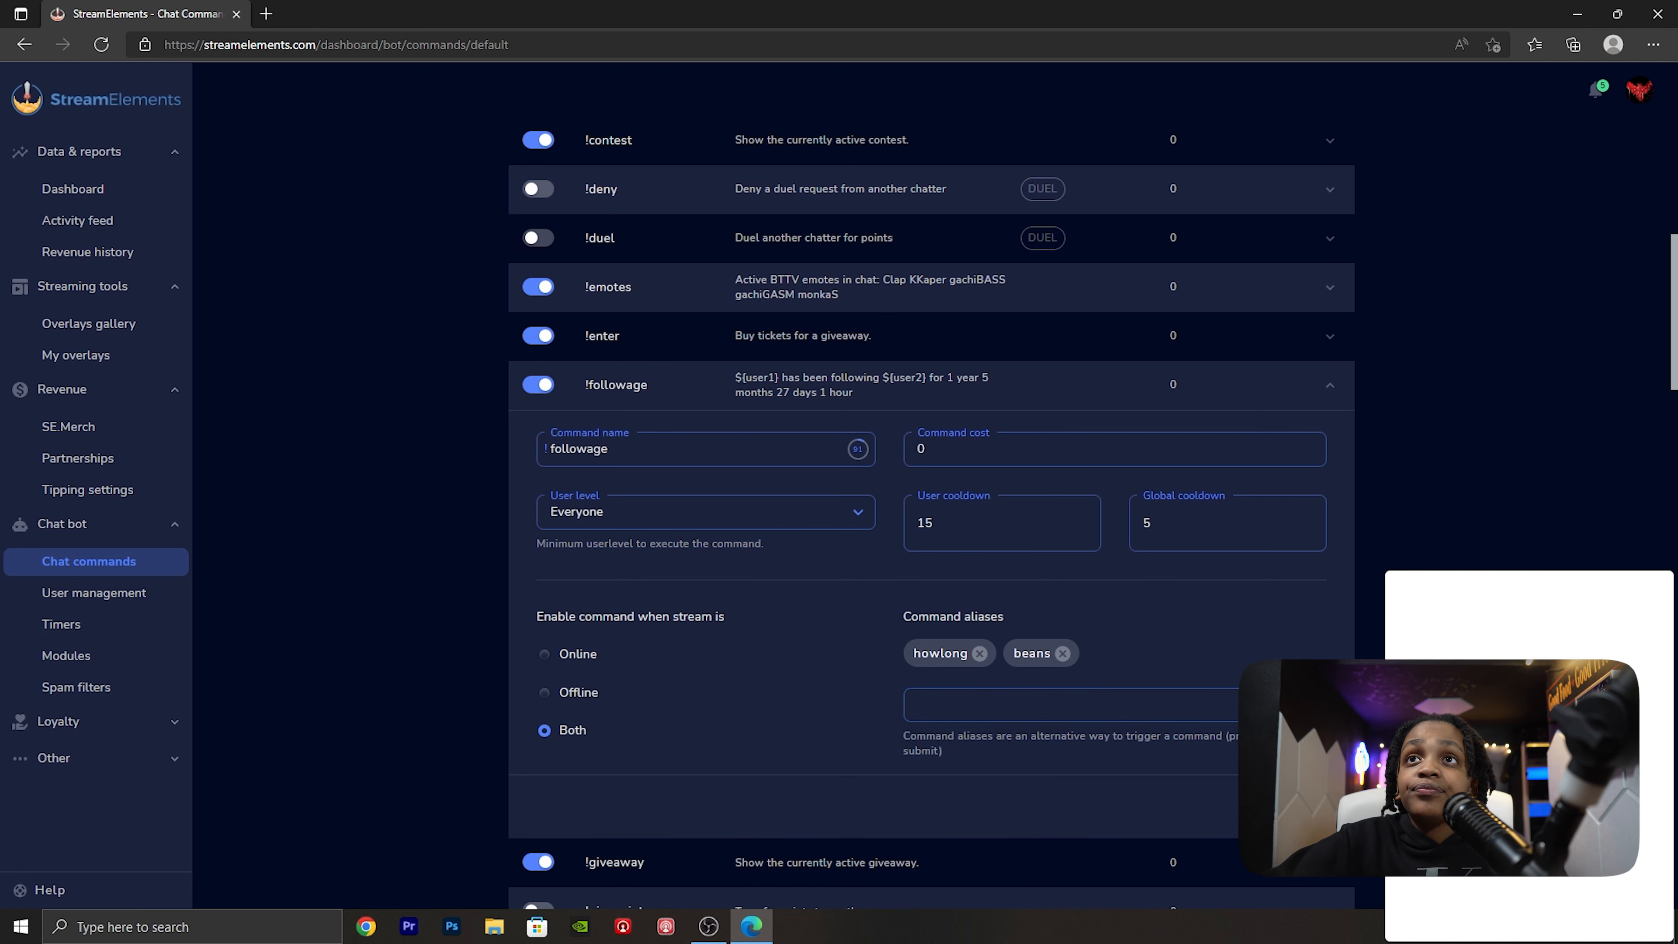
# - Enable the !roulette command together with its roulette module, and look over the moderator commands
pyautogui.scroll(-2, 793, 714)
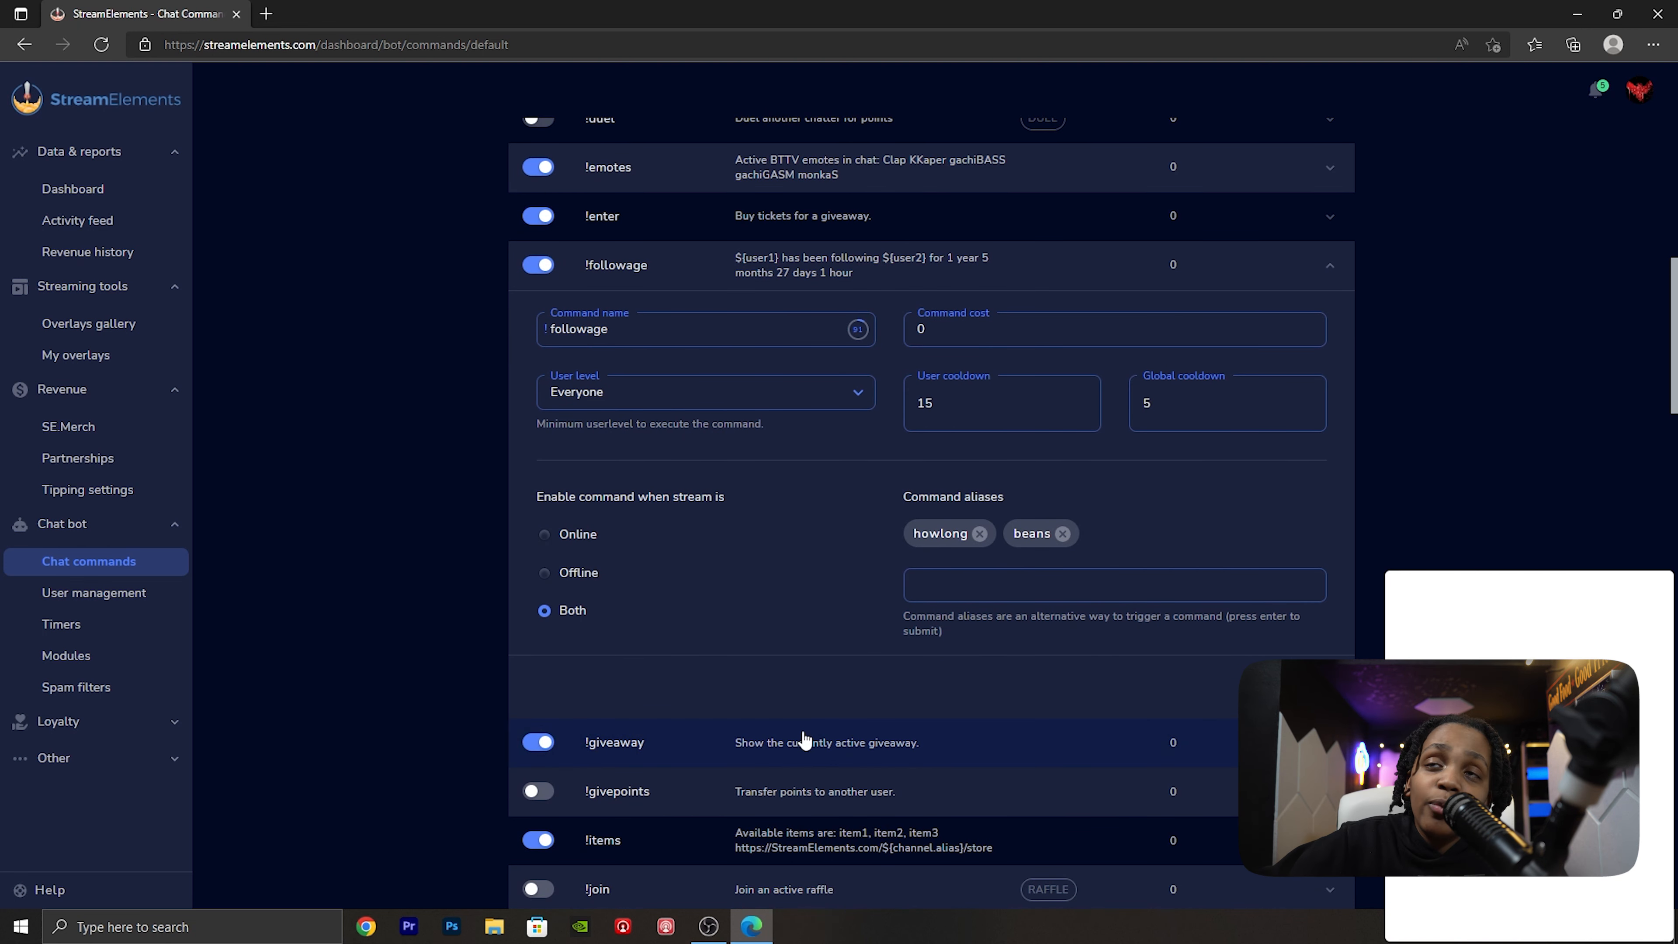
pyautogui.scroll(-2, 799, 720)
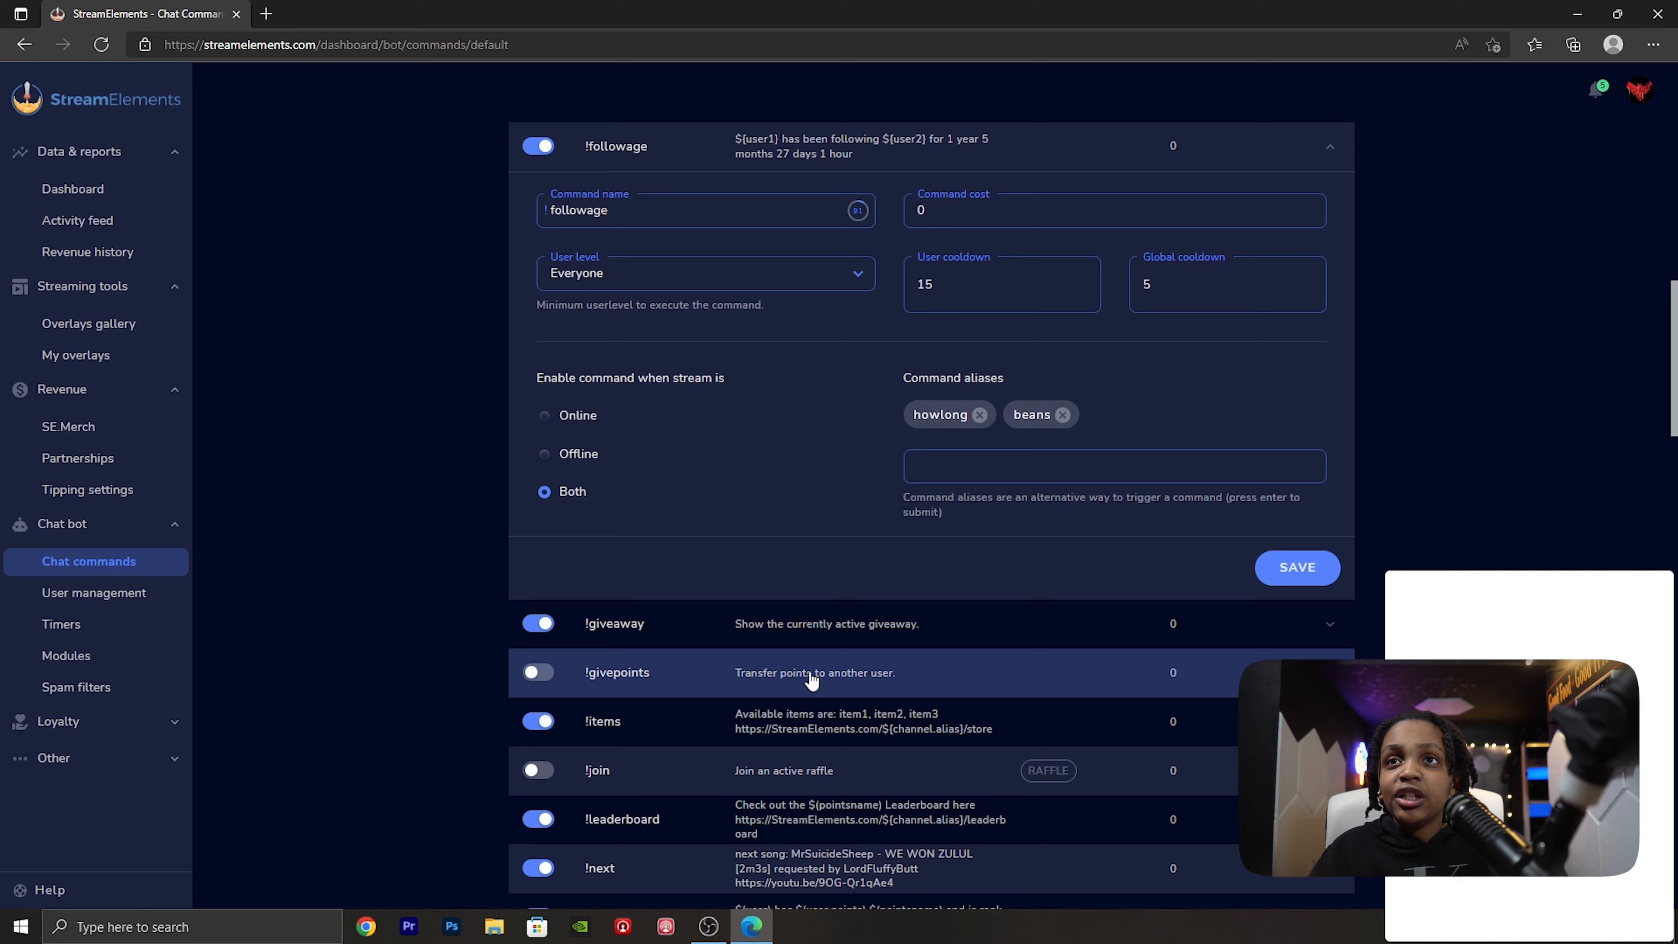
pyautogui.scroll(-4, 812, 681)
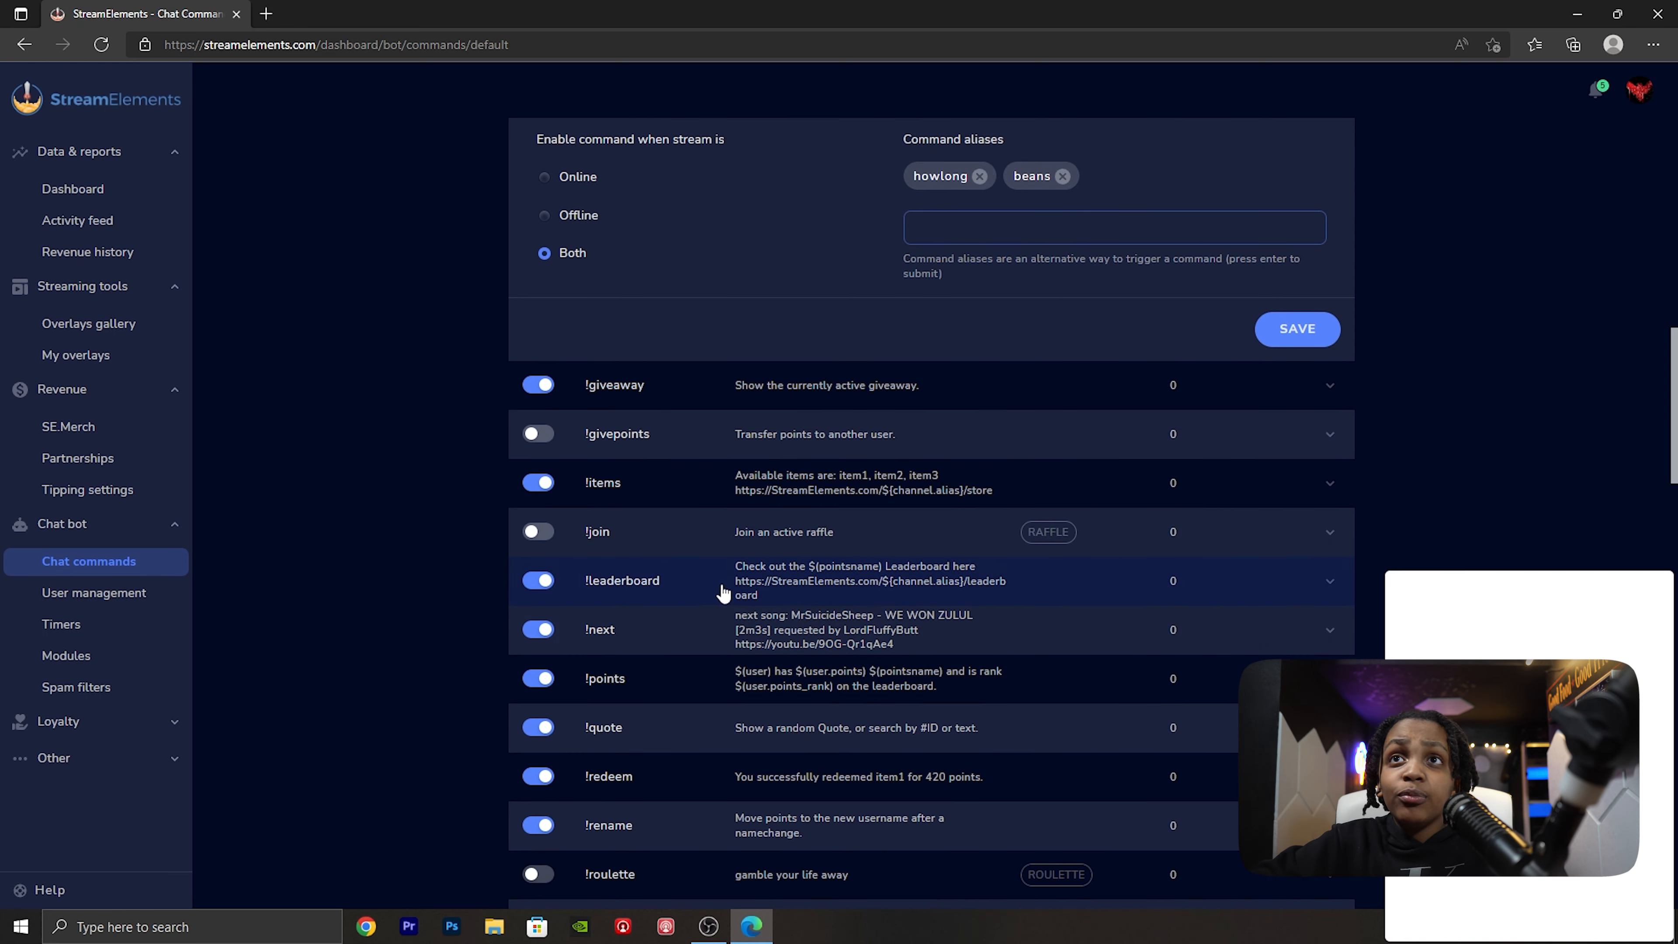
pyautogui.scroll(-3, 738, 694)
pyautogui.scroll(-1, 701, 595)
pyautogui.scroll(1, 723, 521)
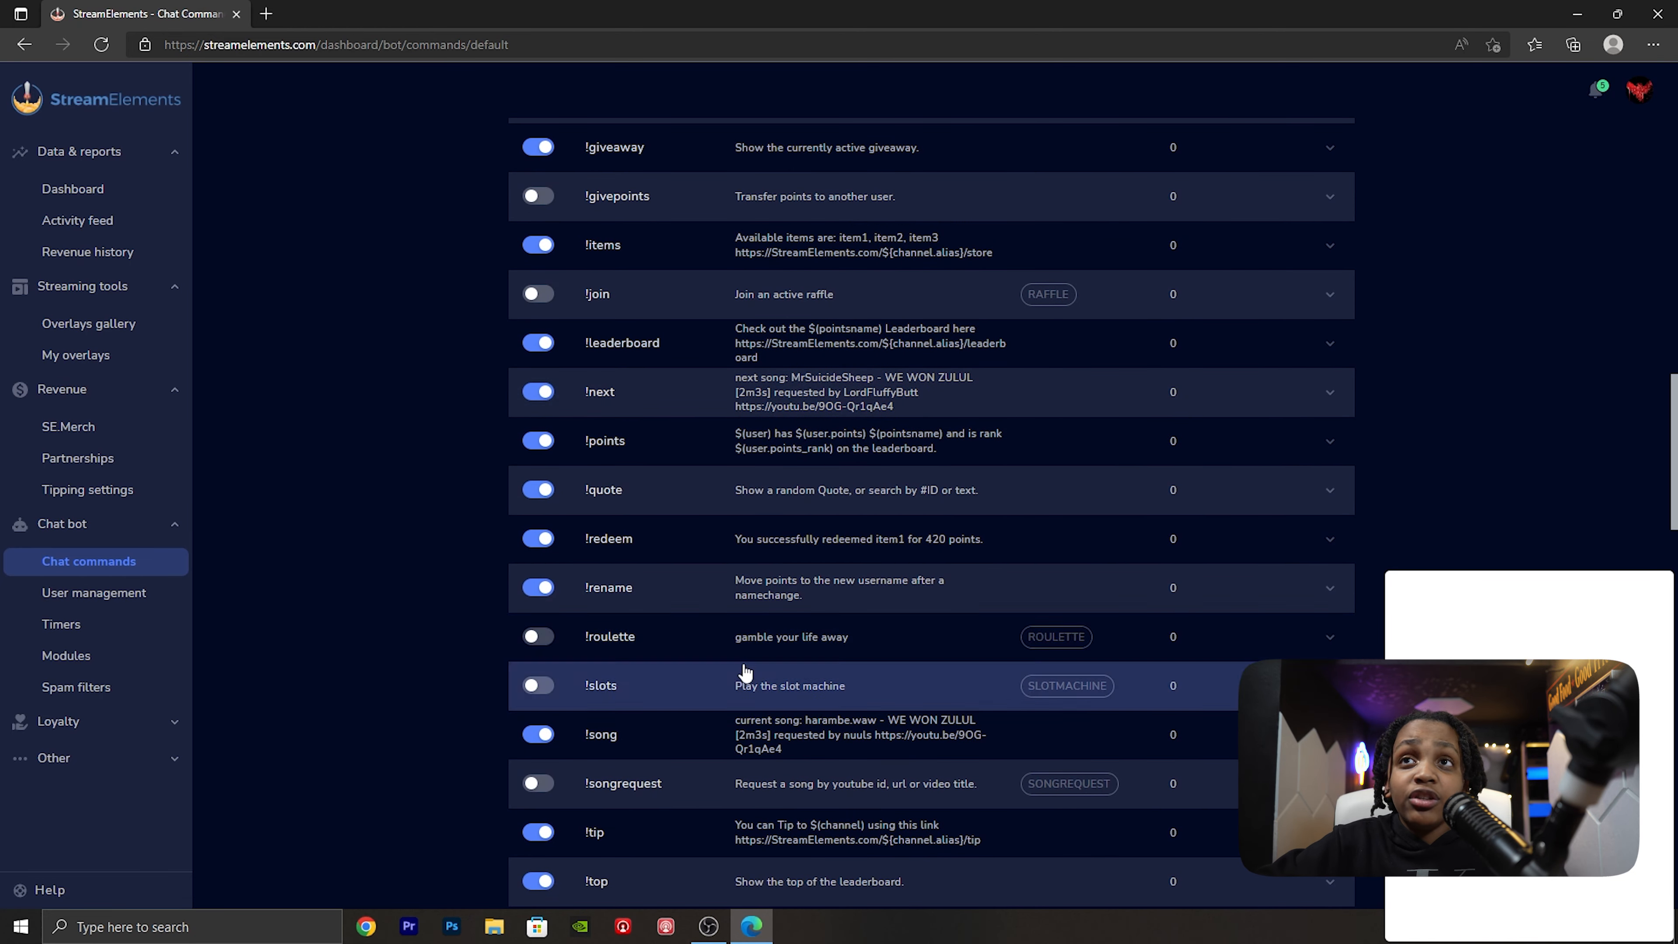
pyautogui.click(541, 638)
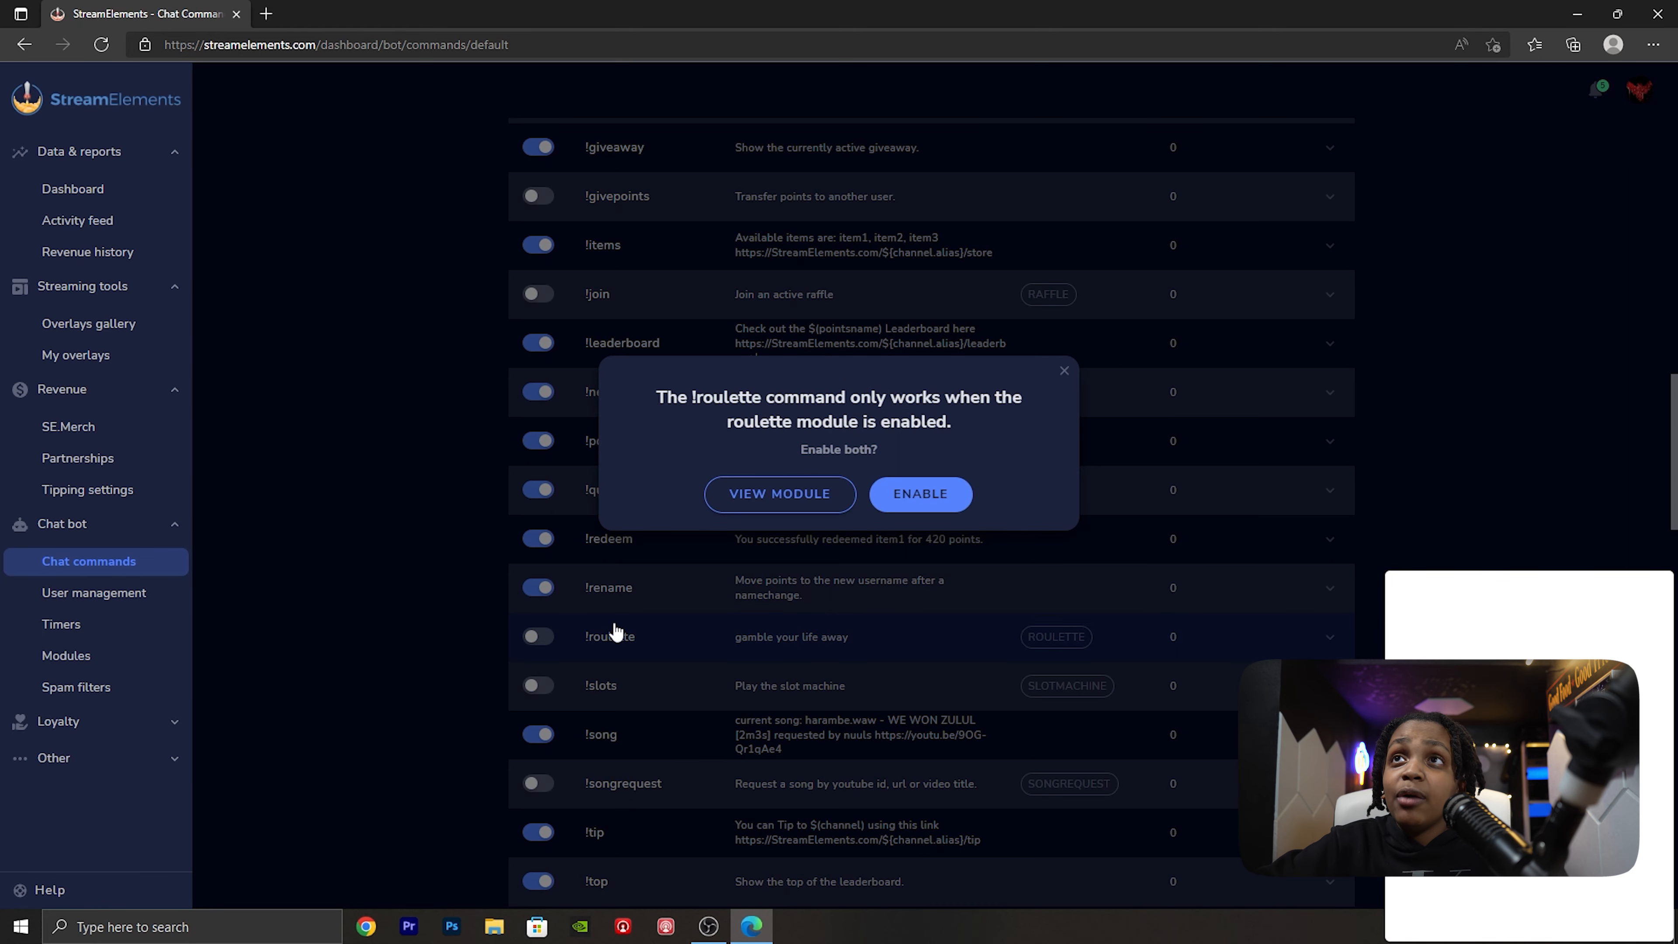
pyautogui.click(892, 509)
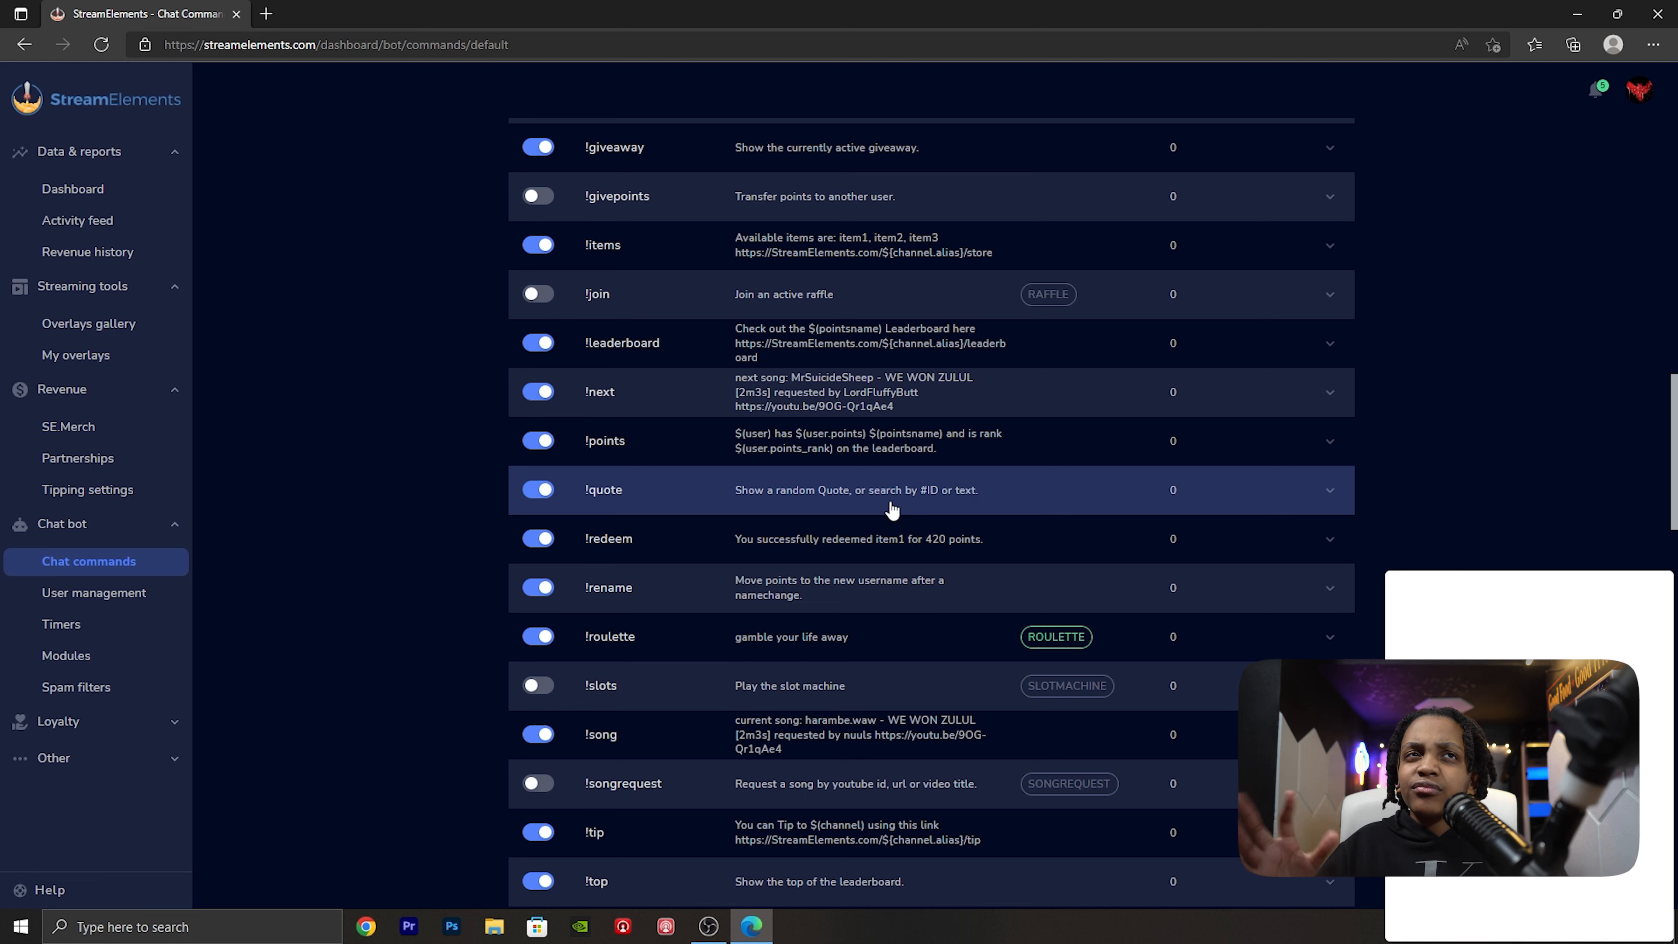
pyautogui.scroll(-12, 1242, 536)
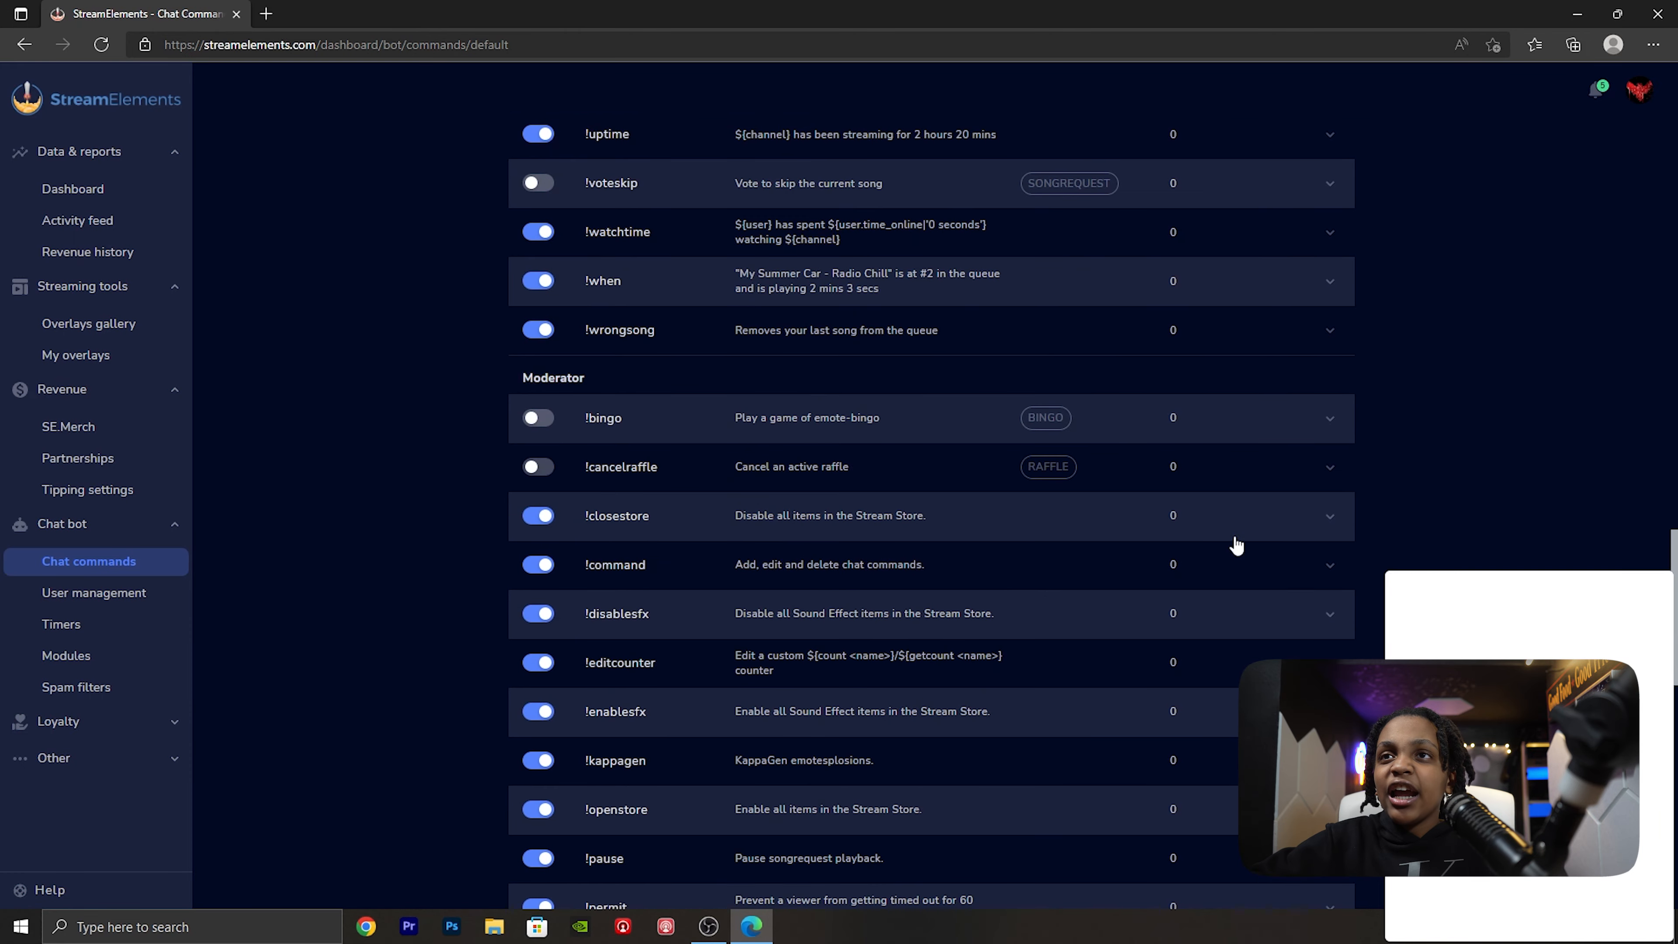
pyautogui.scroll(-8, 1192, 525)
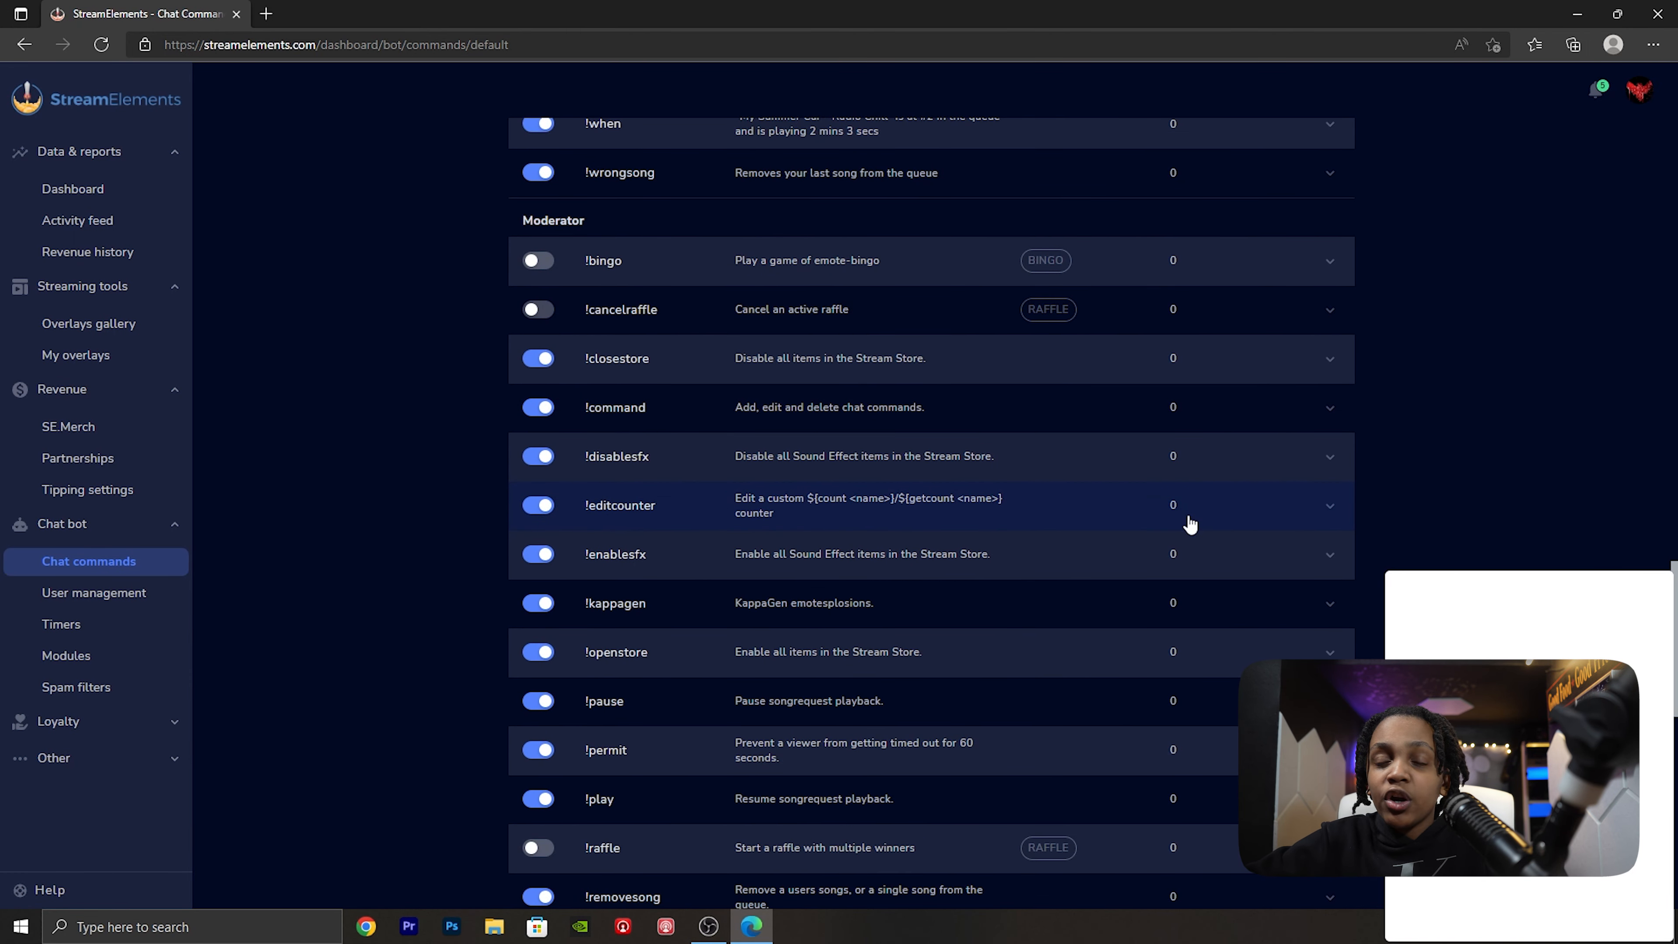
# - Review the user name and level options for a new bot user in user management, and discard the entry
pyautogui.click(115, 591)
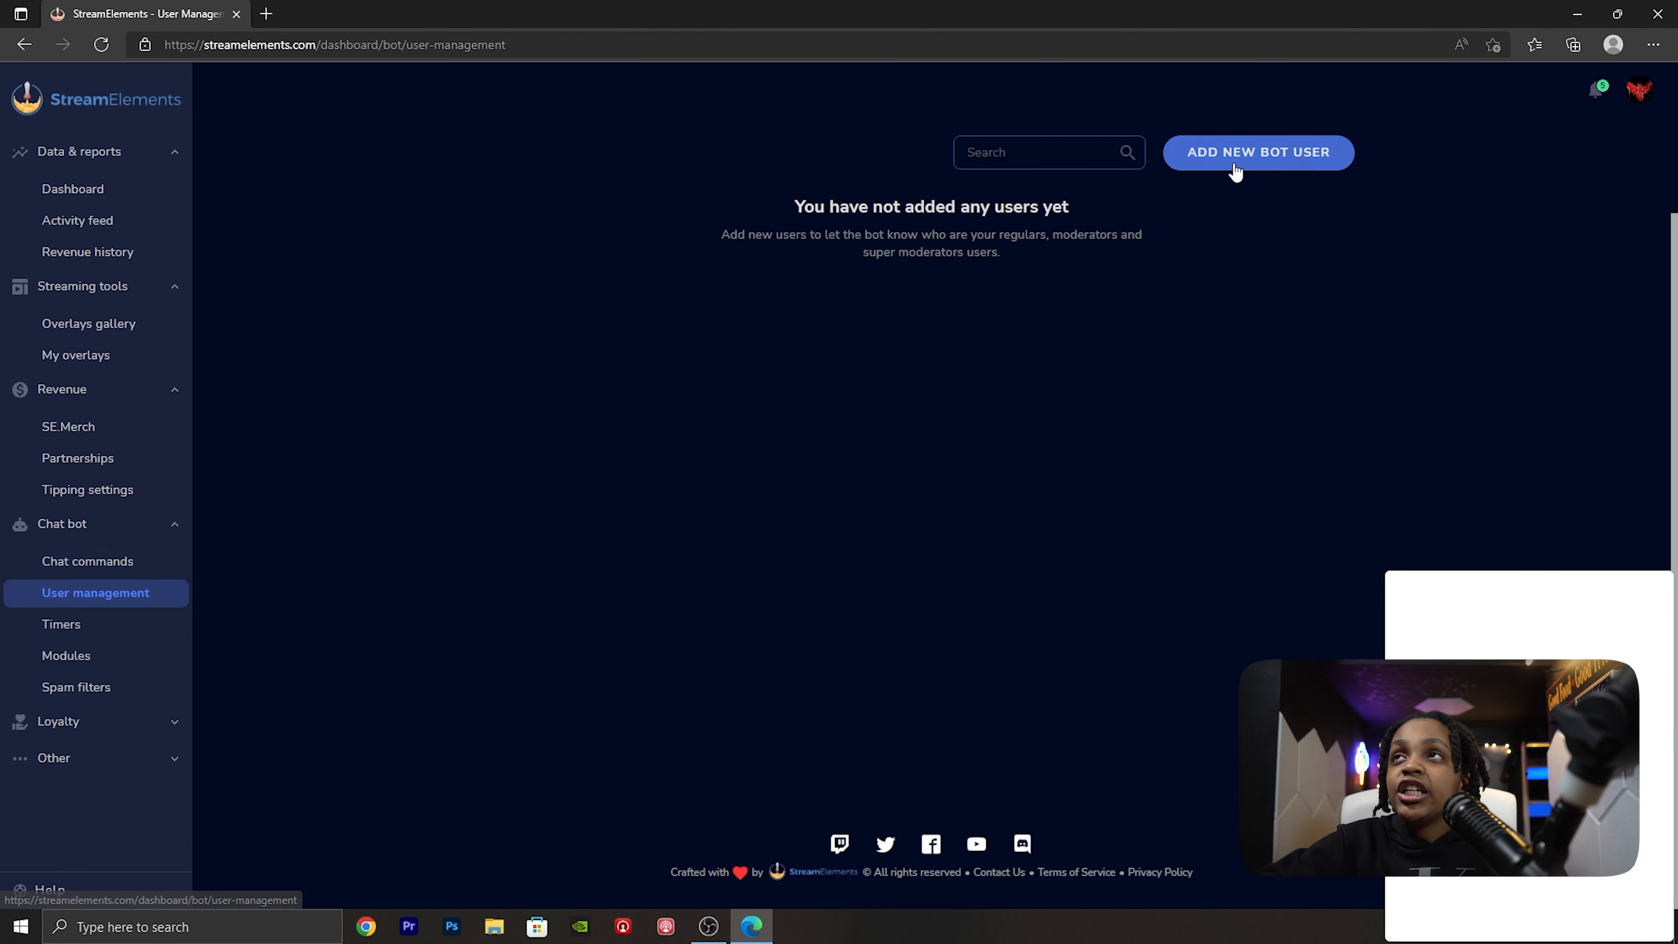
pyautogui.click(1234, 158)
pyautogui.click(699, 309)
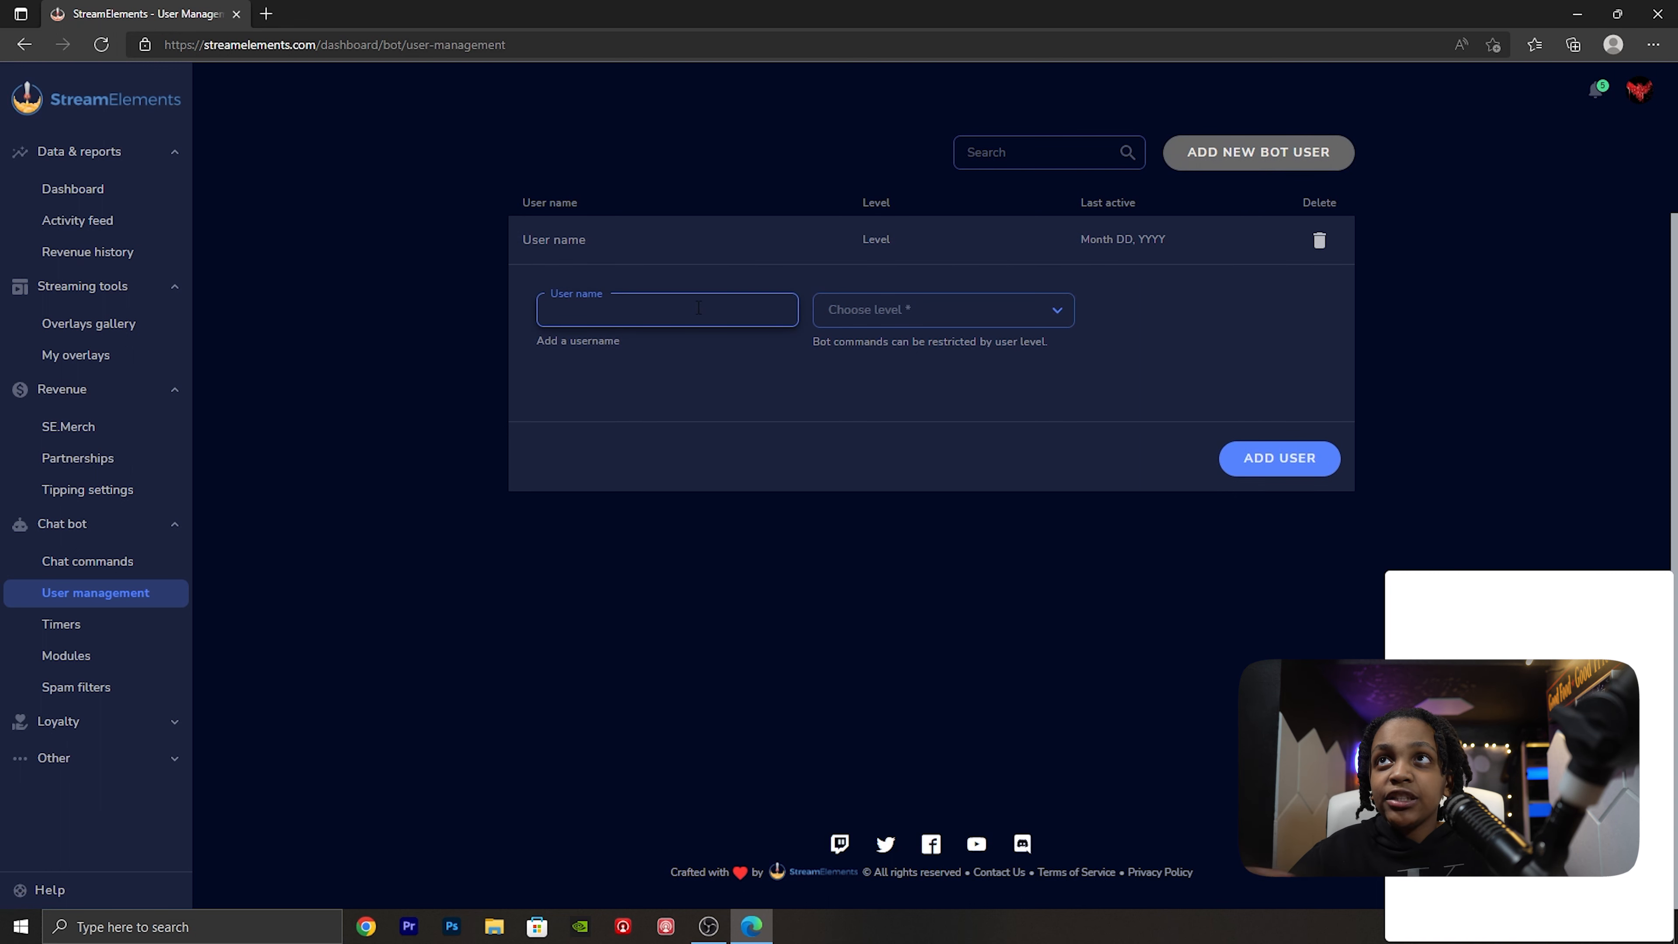
pyautogui.click(859, 311)
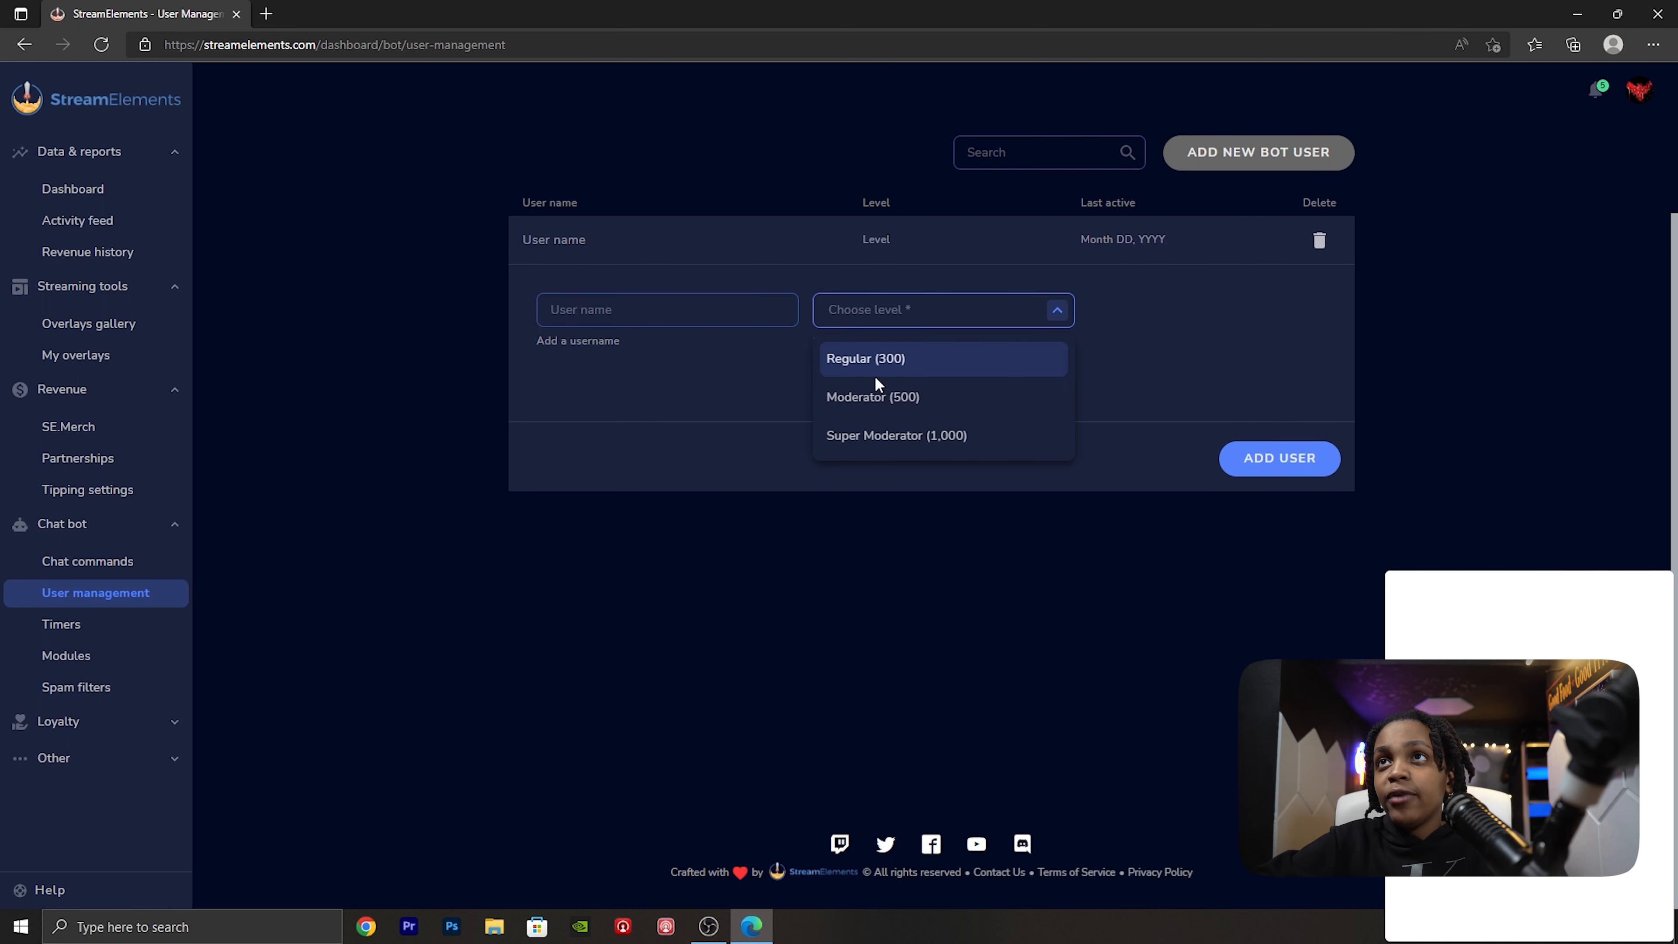
pyautogui.click(723, 541)
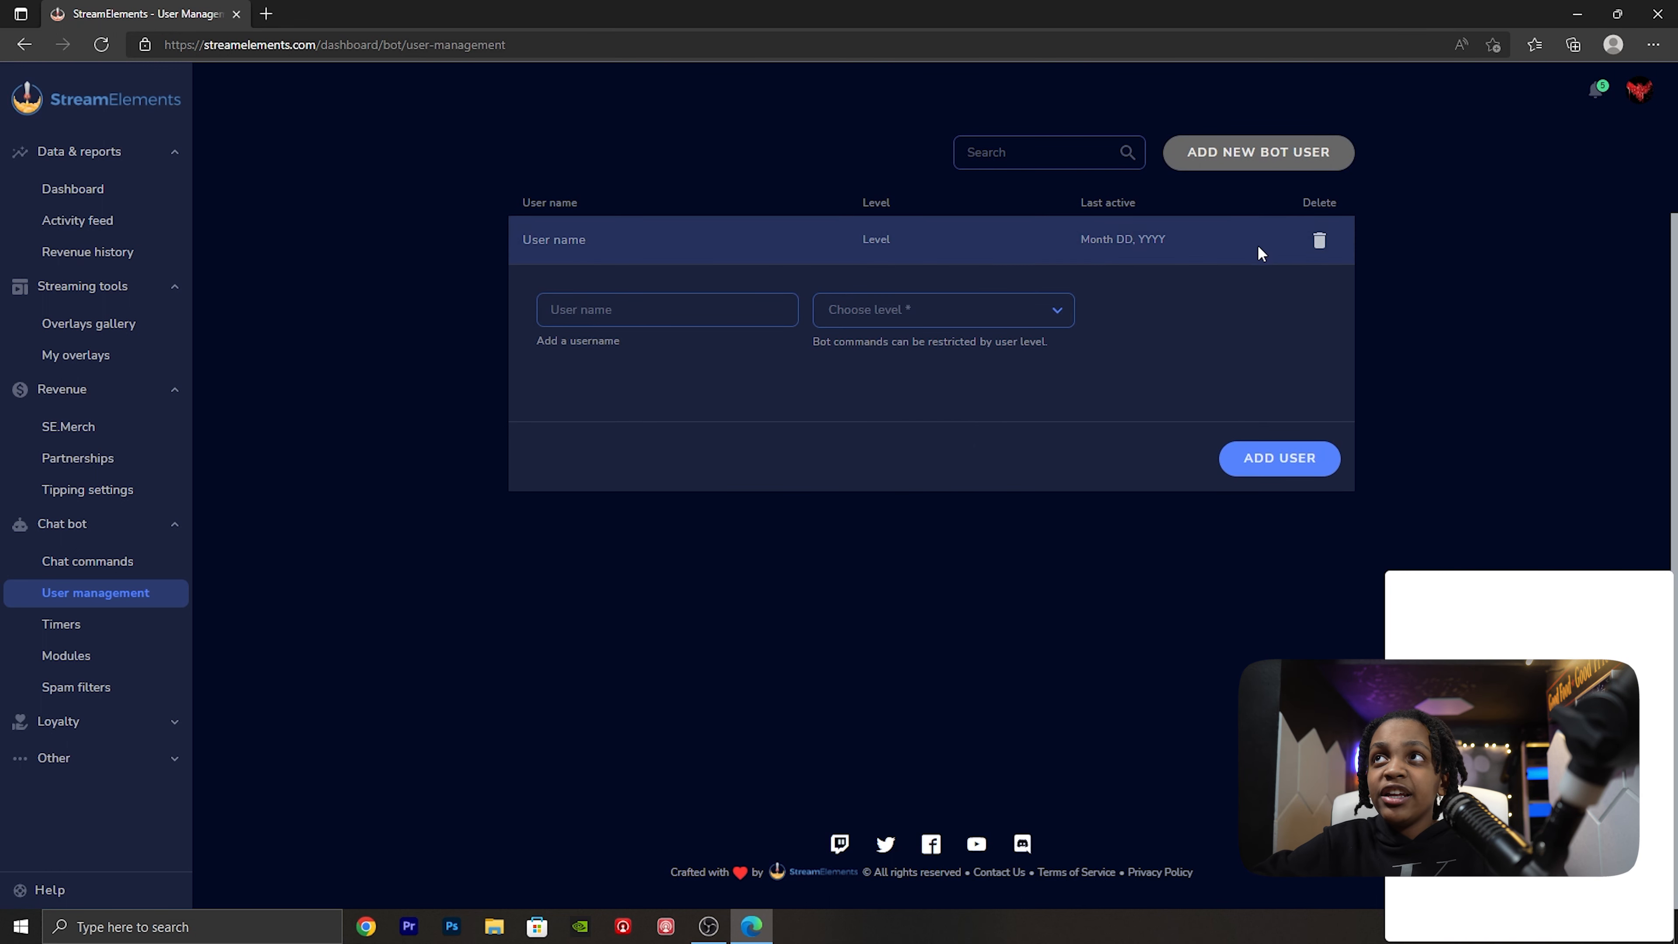
pyautogui.click(1314, 244)
# - Delete the existing "prime sub reminder" timer from the chat bot's timers
pyautogui.click(154, 632)
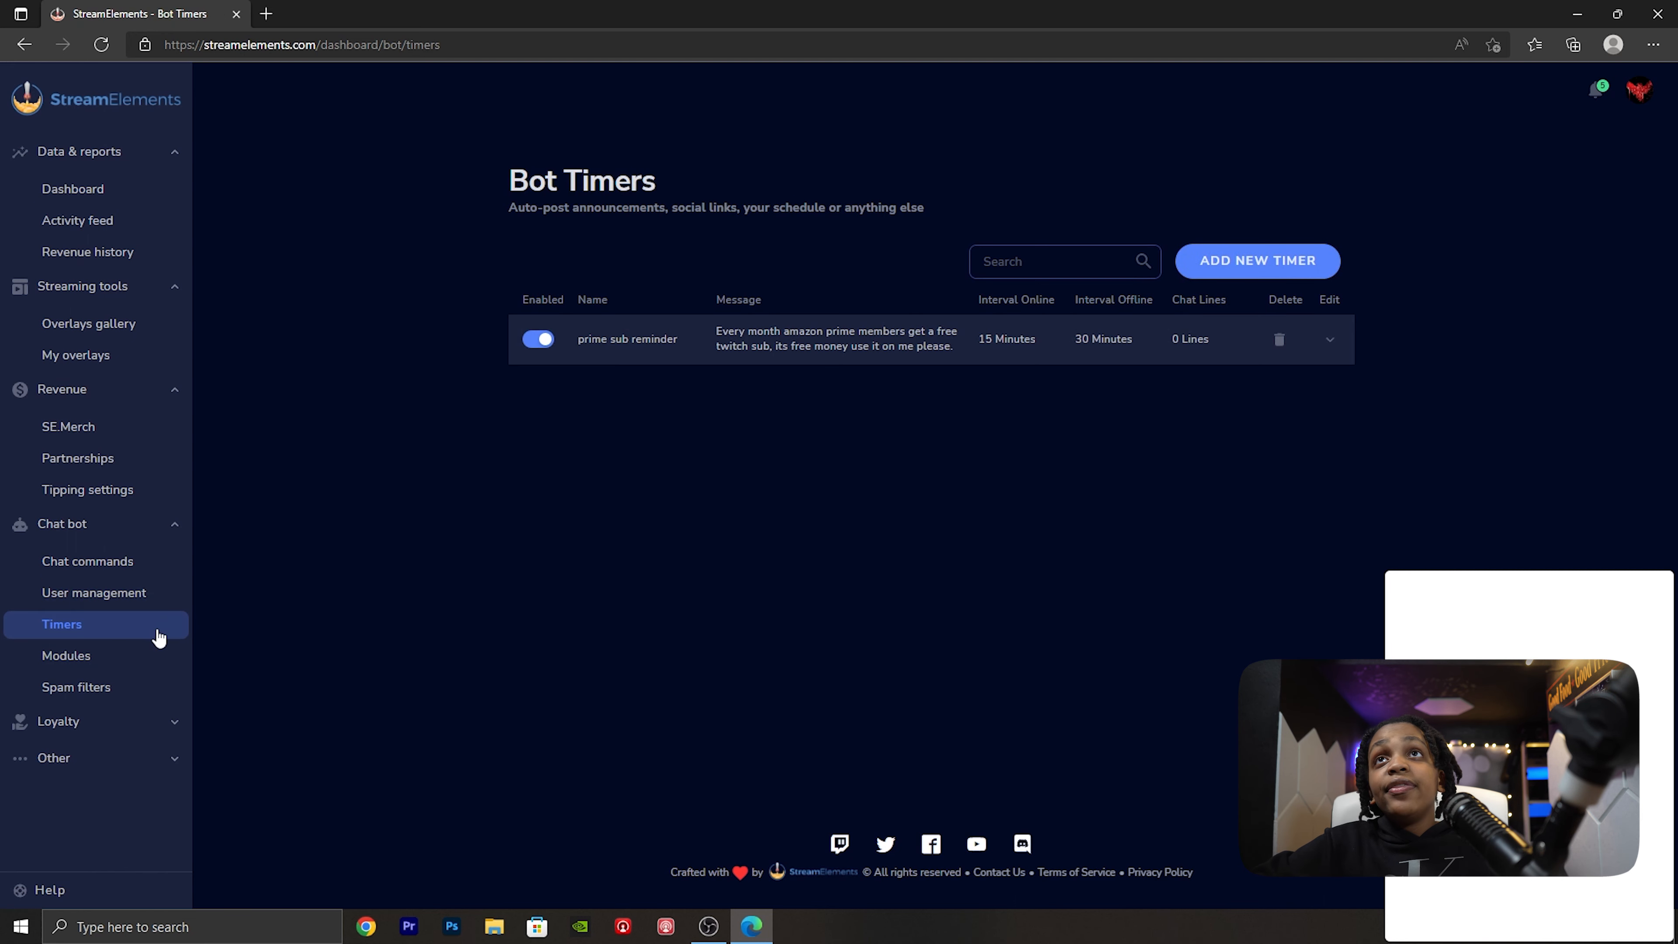
pyautogui.click(1284, 344)
pyautogui.click(922, 483)
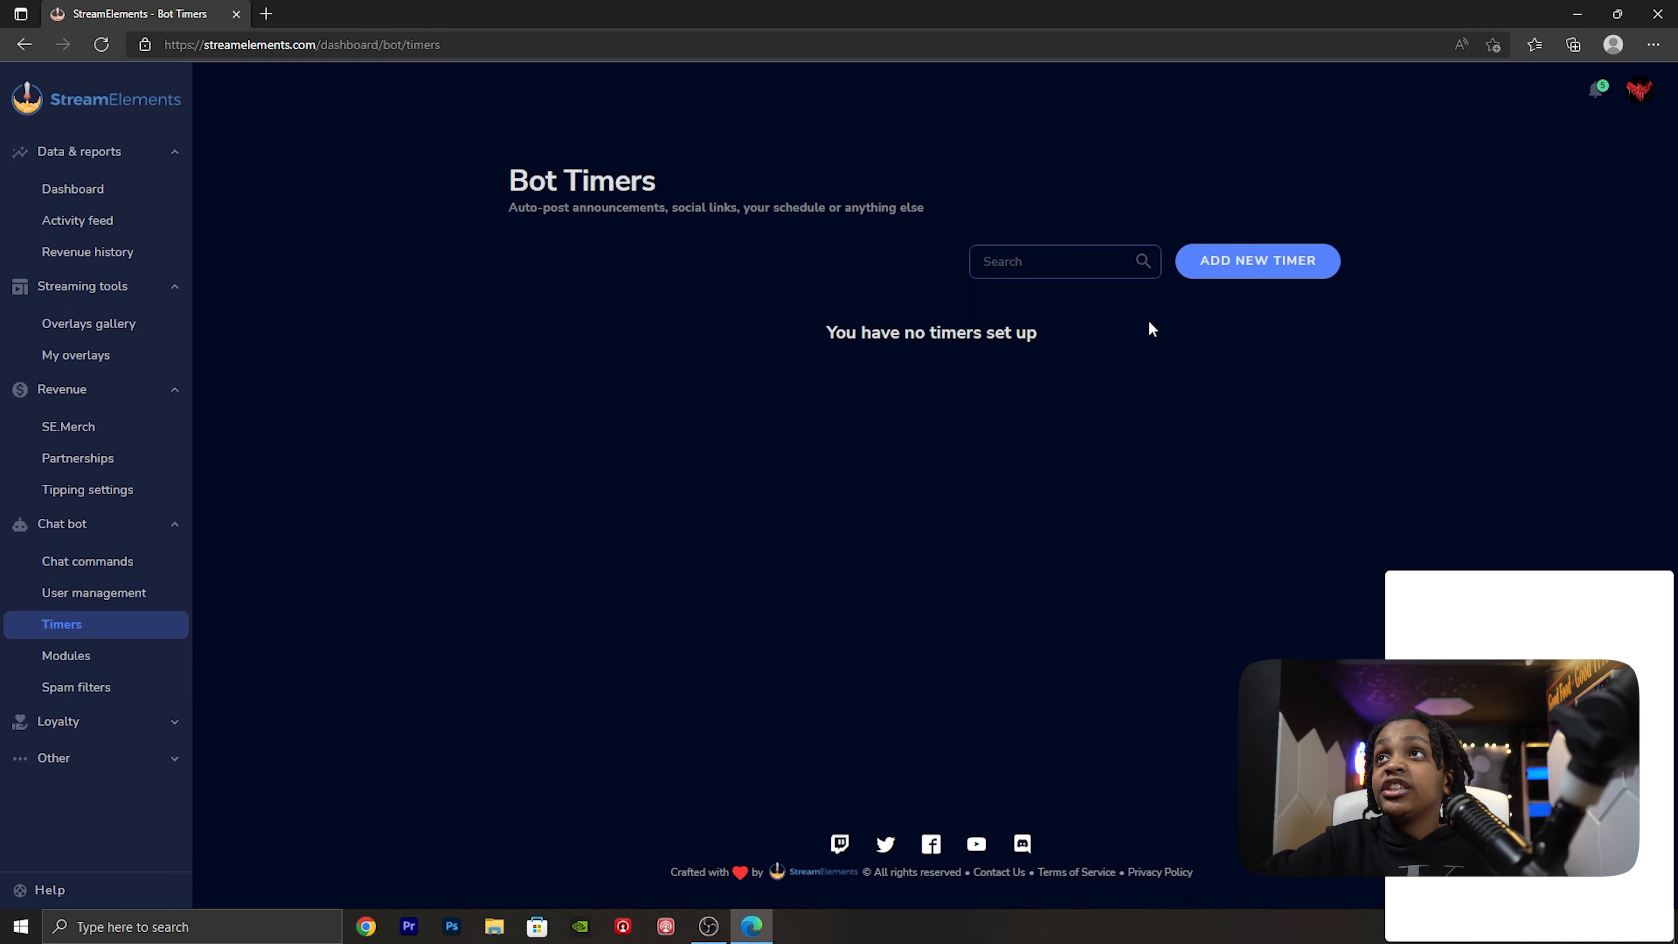
# - Add a new bot timer and name it "Prime Sub rEMINDER"
pyautogui.click(1270, 269)
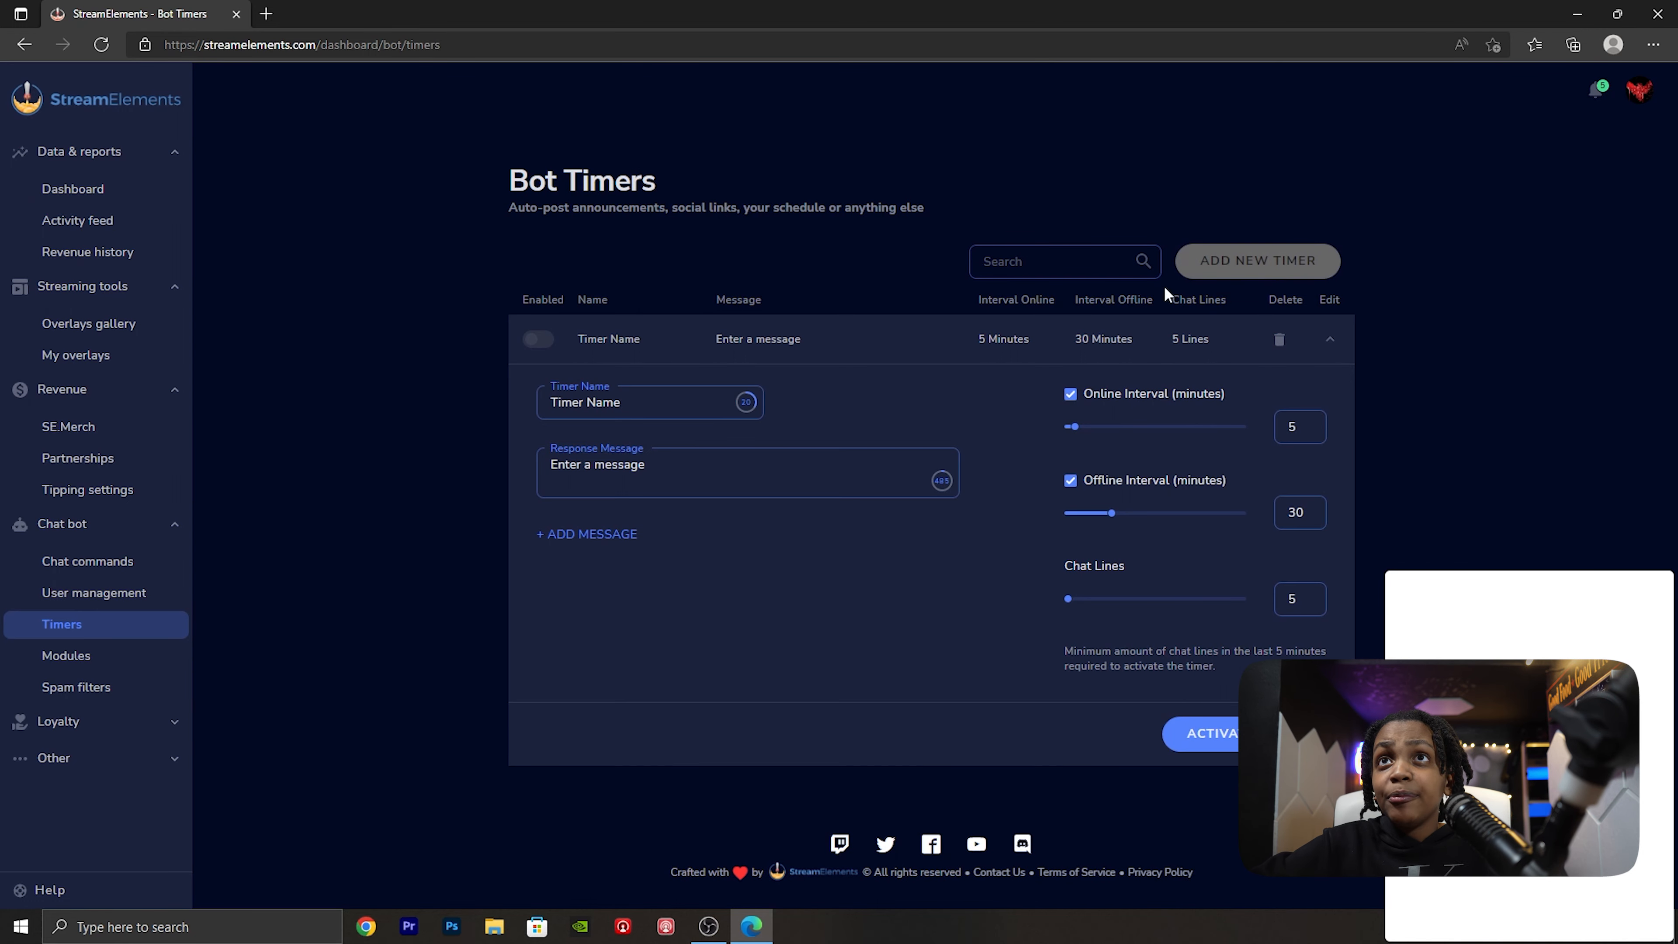
pyautogui.click(677, 392)
pyautogui.hotkey('ctrl', 'a')
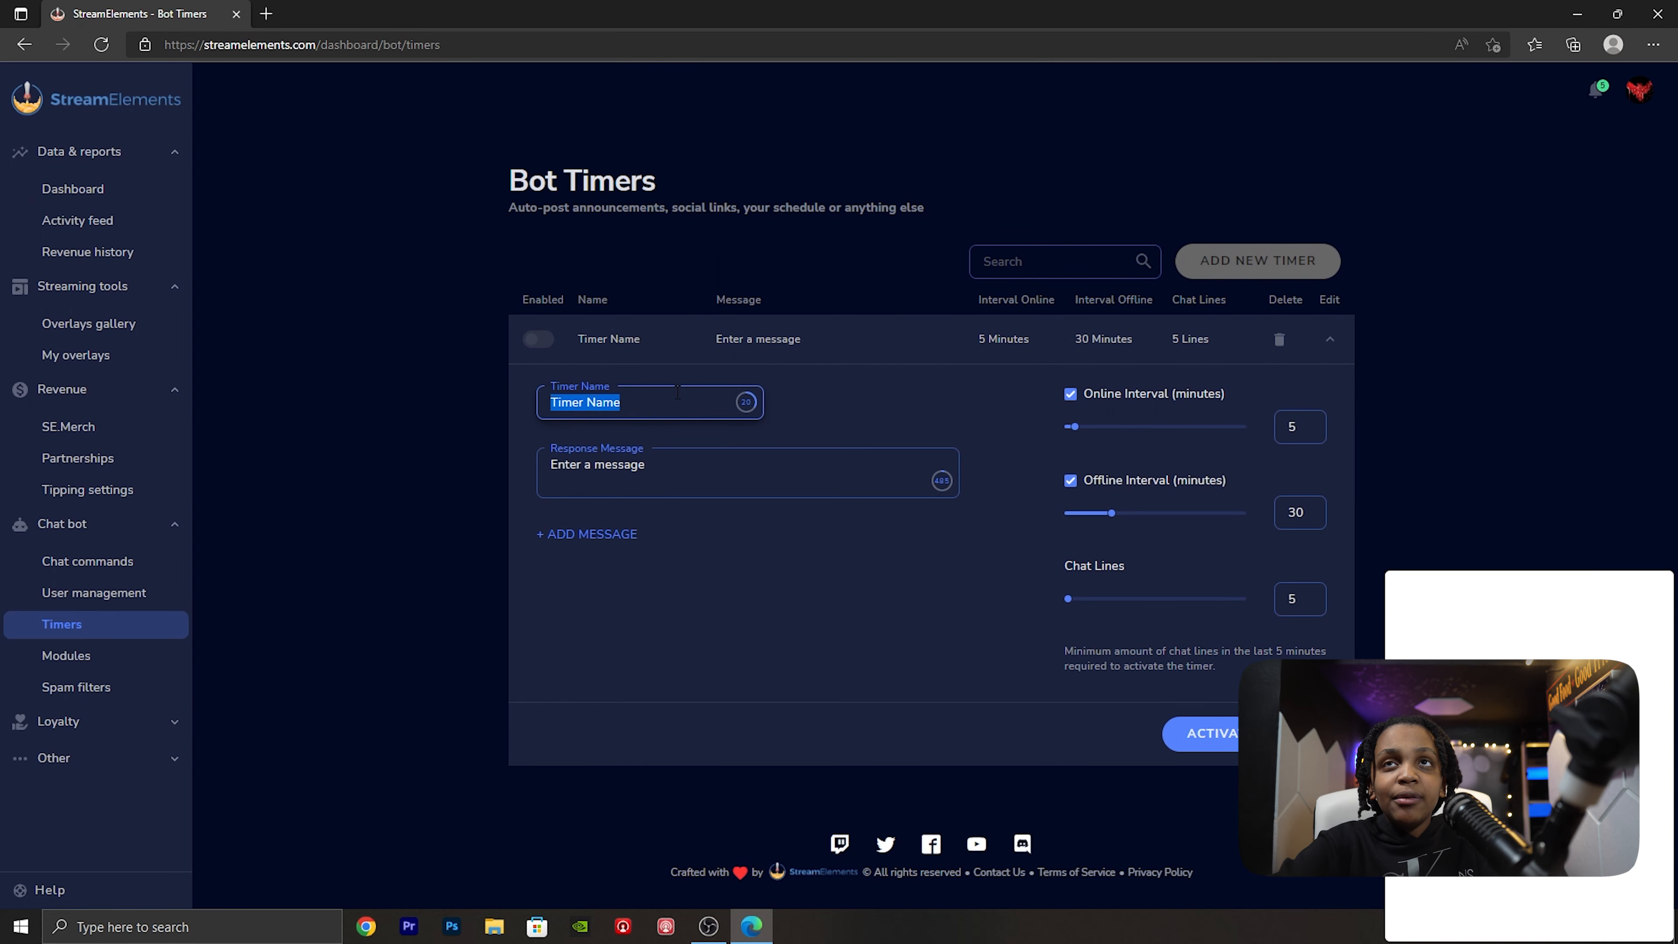
pyautogui.write('Prime Sub rEMINDER')
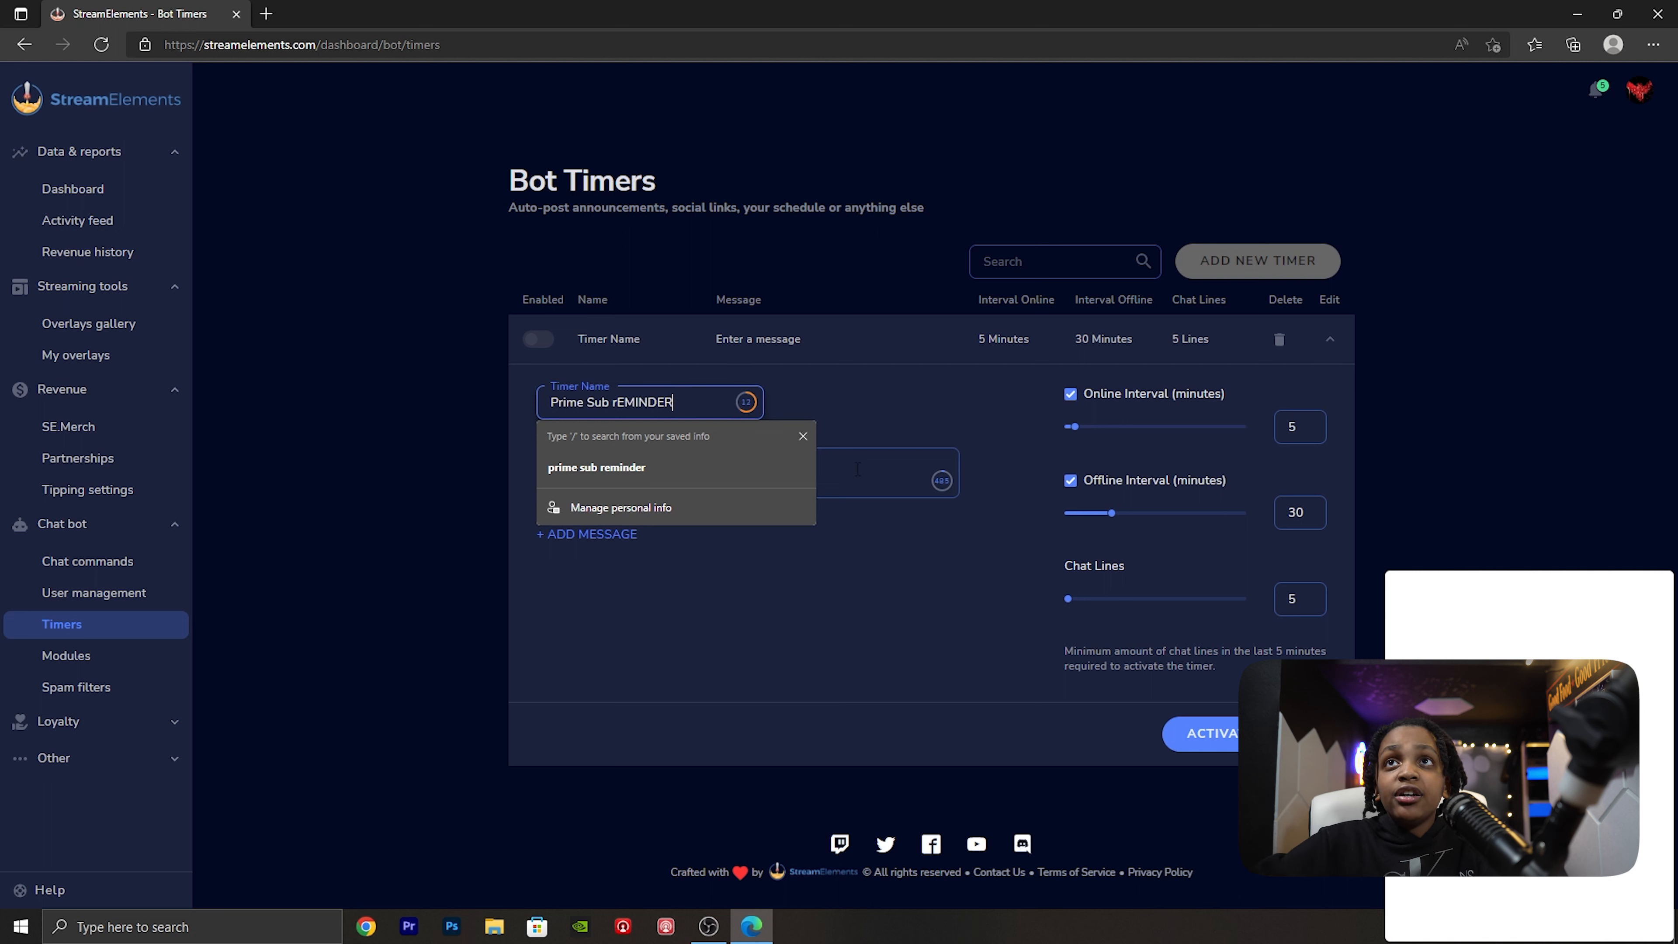
# - Set the timer's response message to "Once a month amazon prime members get a free twitch sub, use it on me pls."
pyautogui.click(889, 476)
pyautogui.hotkey('ctrl', 'a')
pyautogui.press('BackSpace')
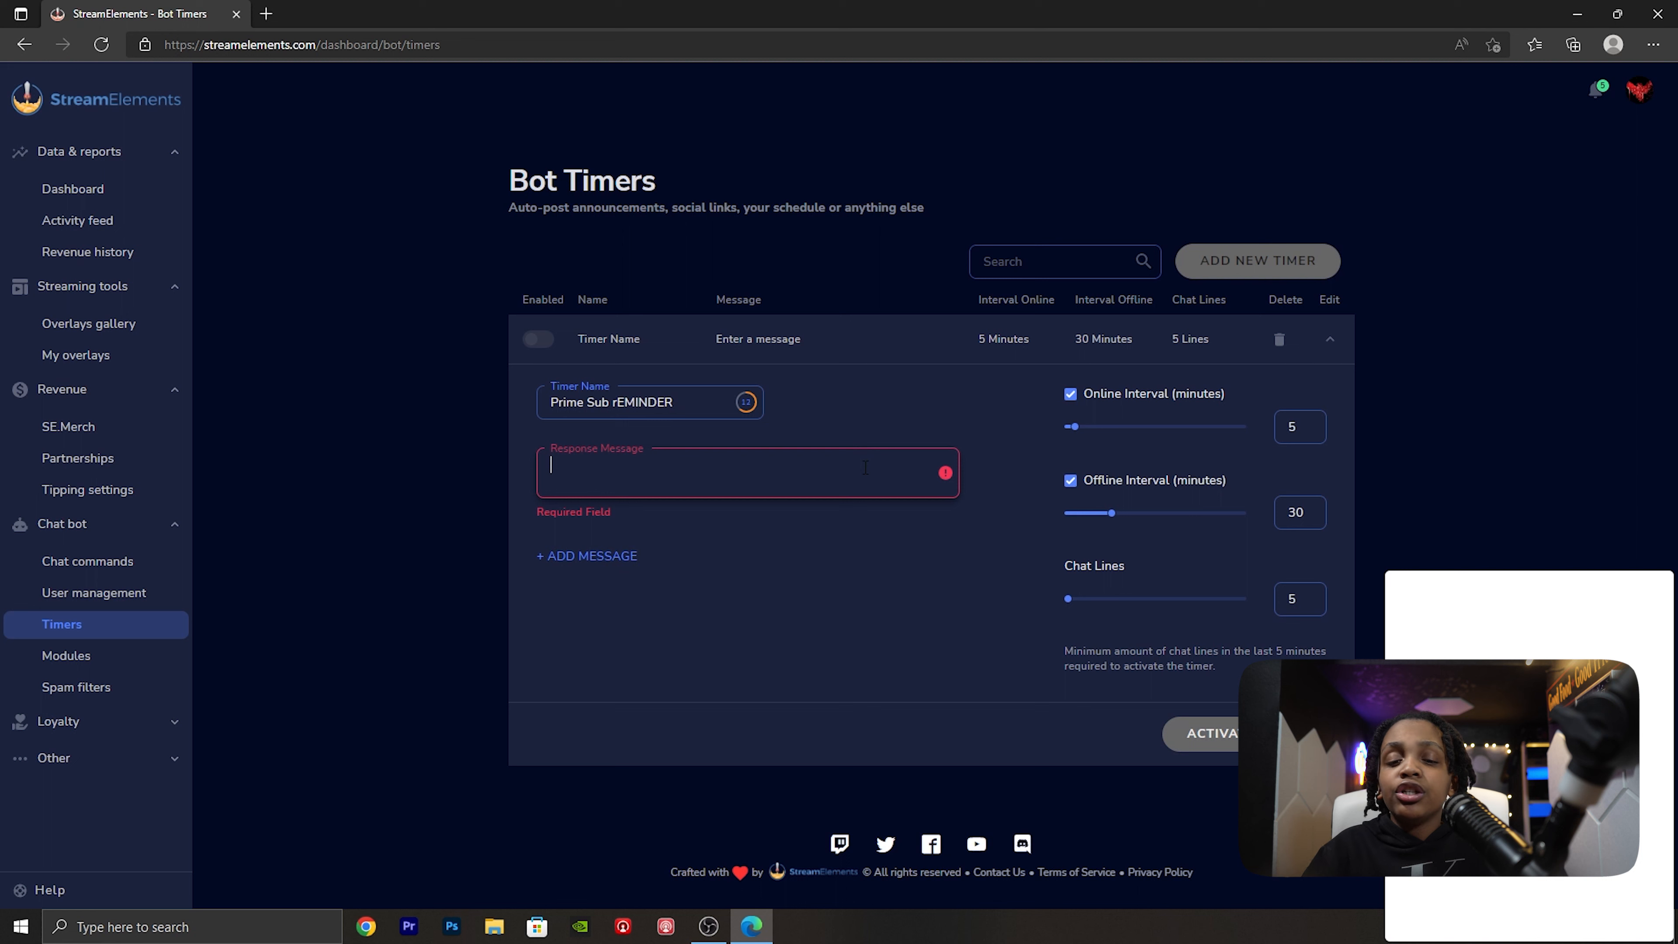
pyautogui.write('Onc')
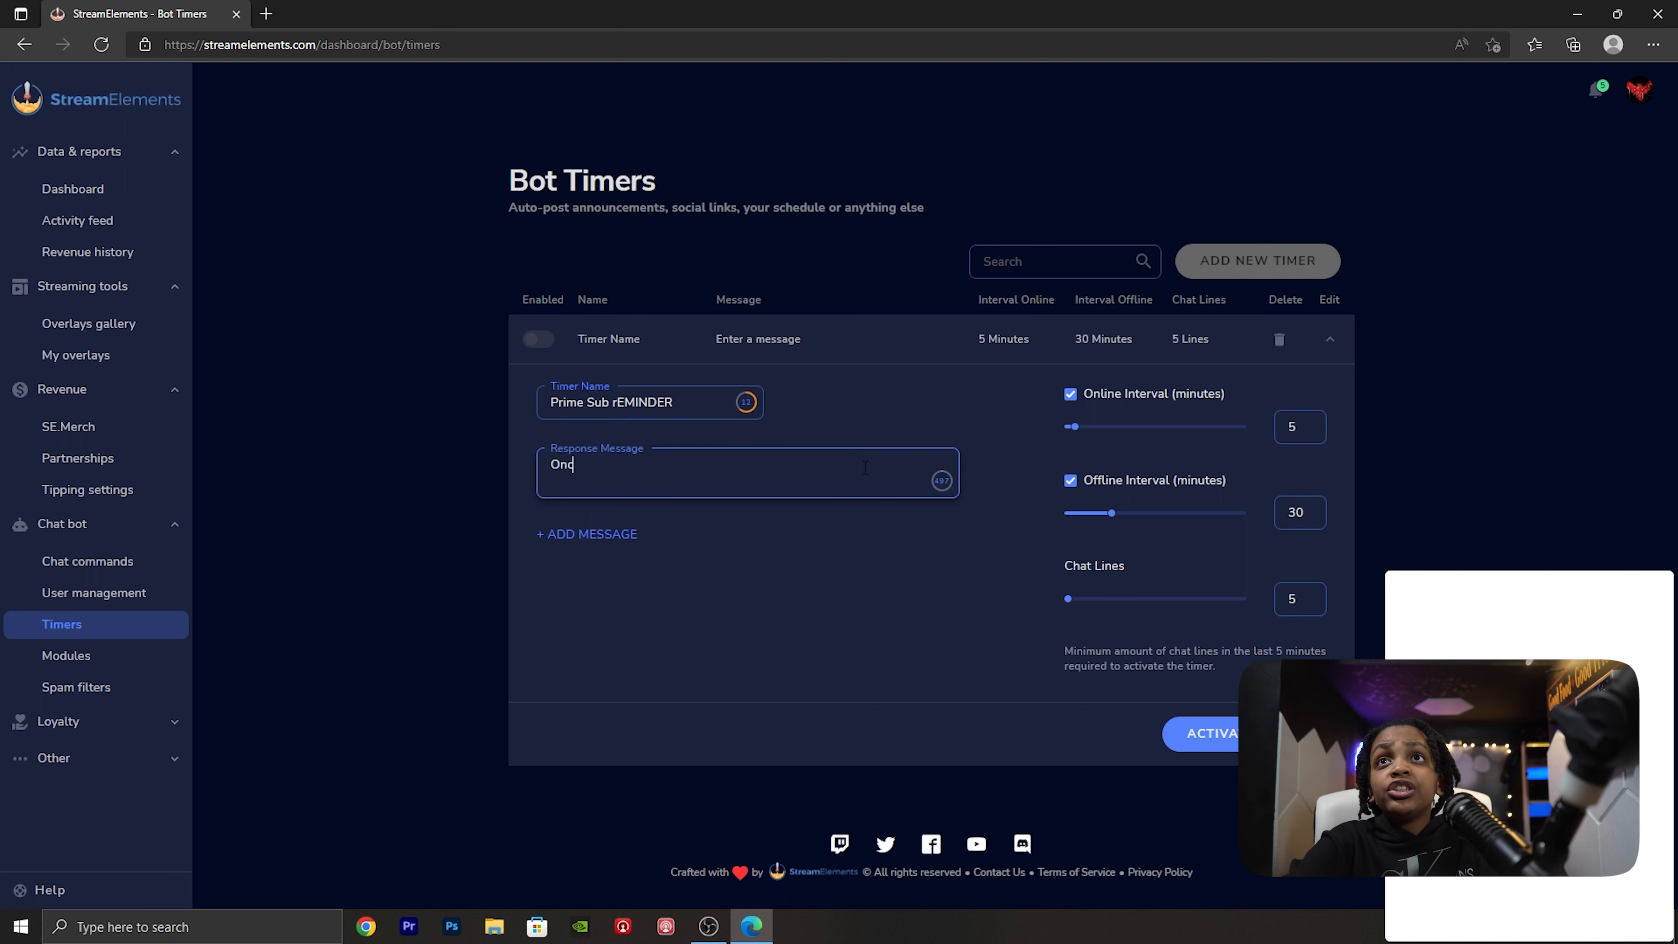
pyautogui.write('e a month amaz')
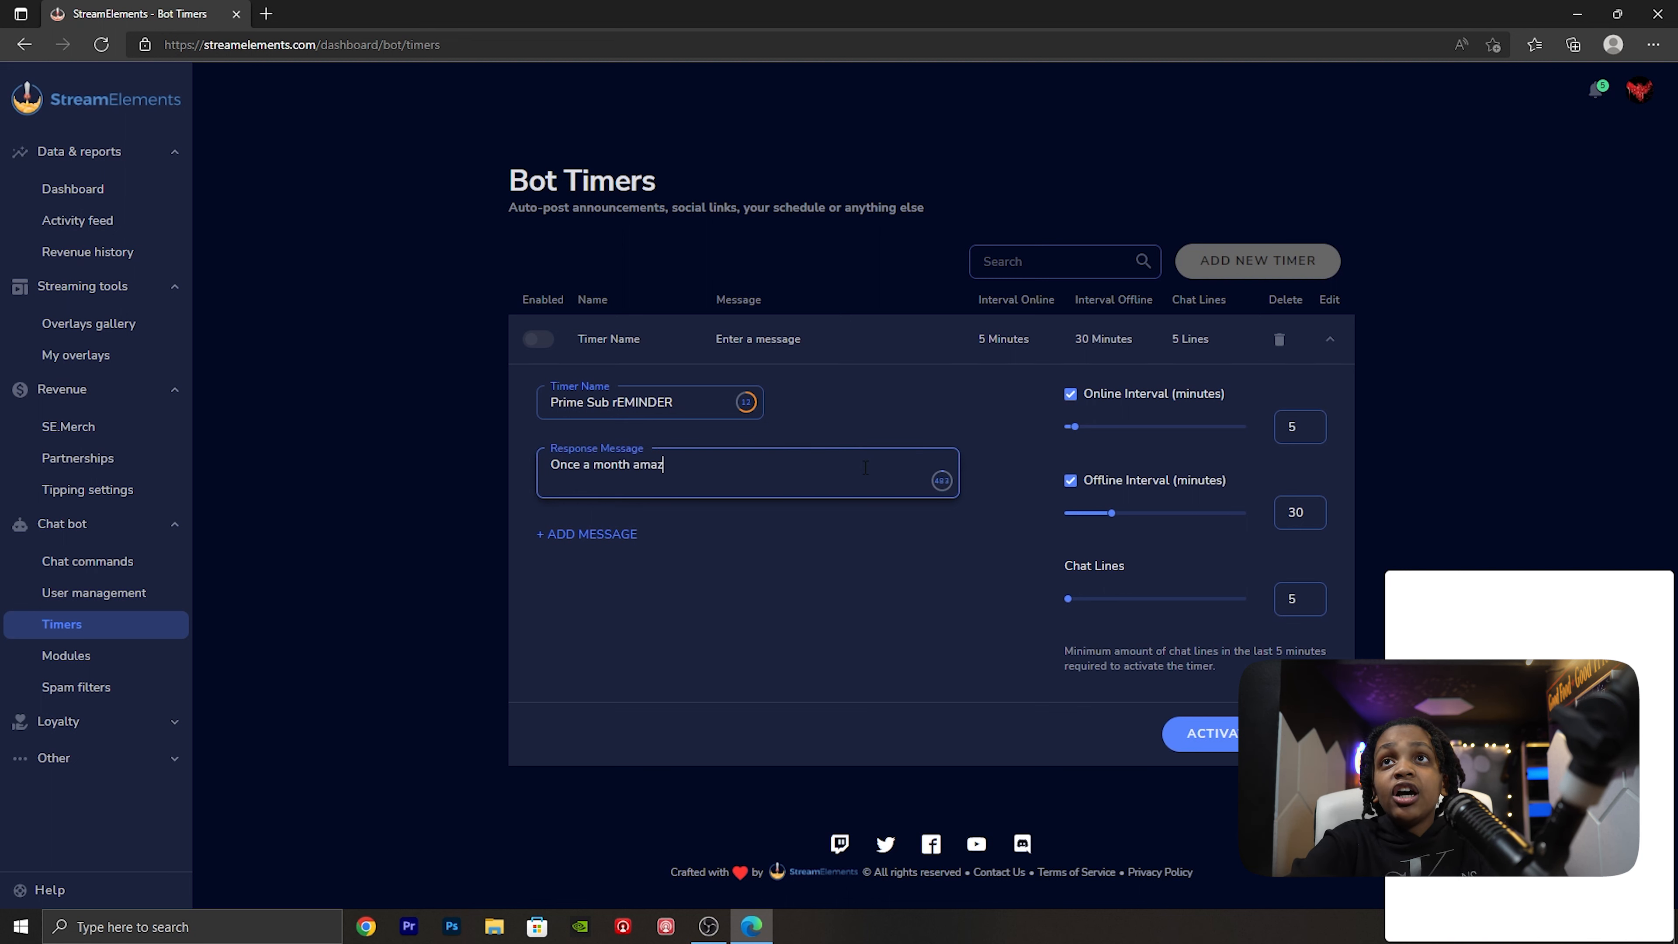
pyautogui.write('on prime members ')
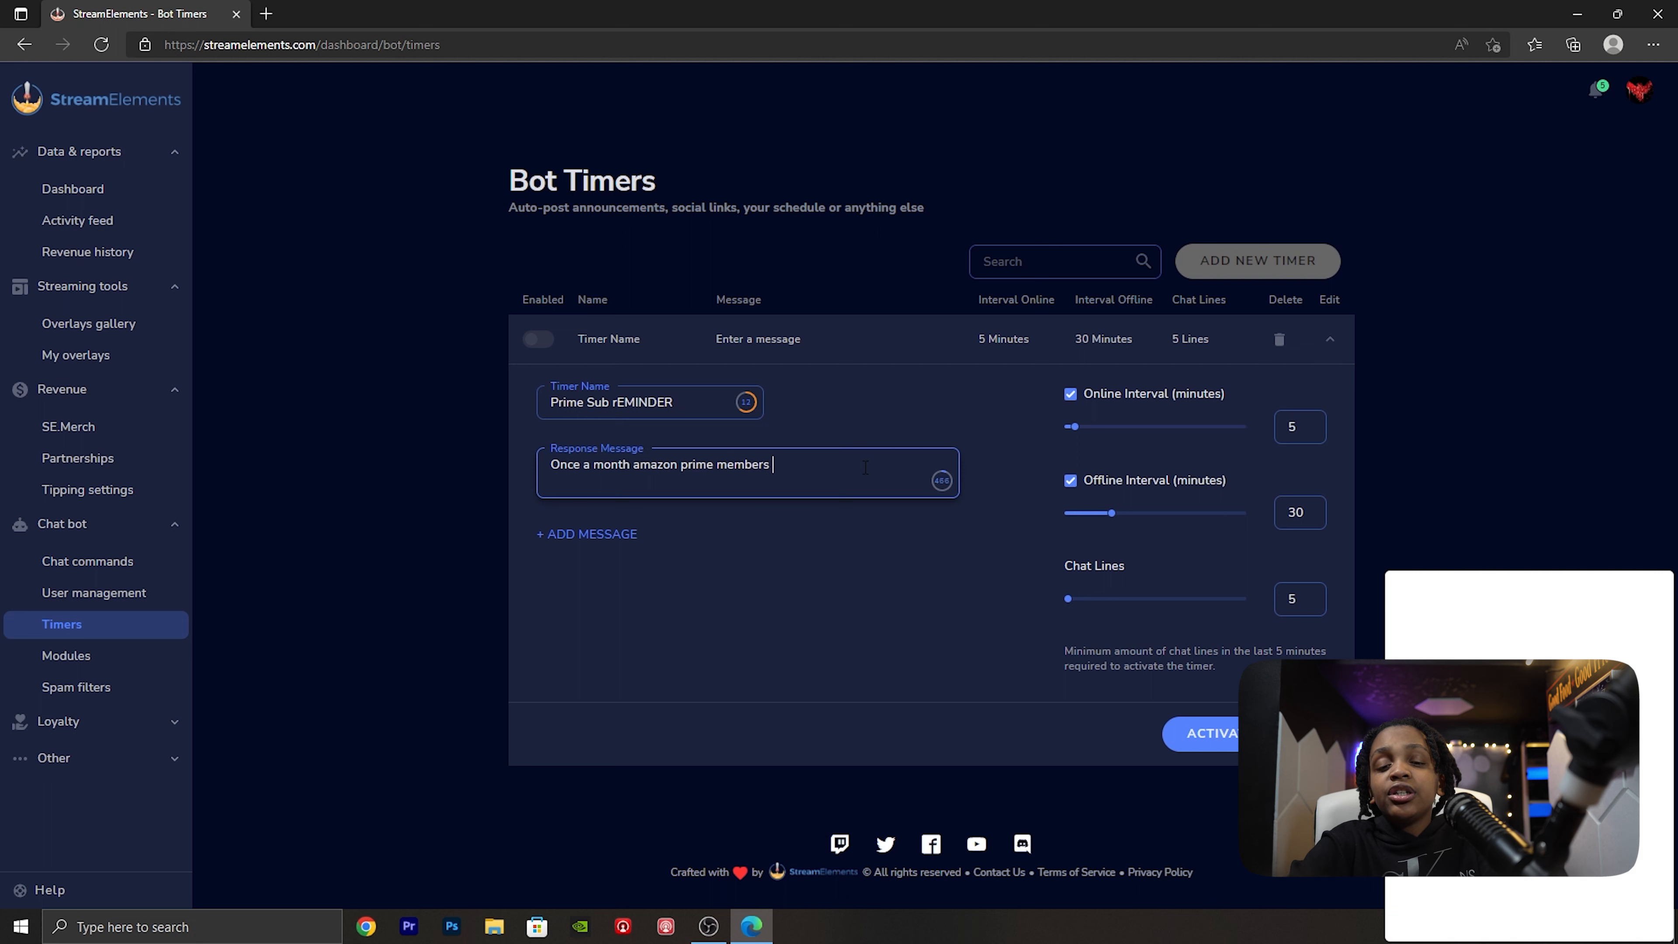
pyautogui.write('get a free')
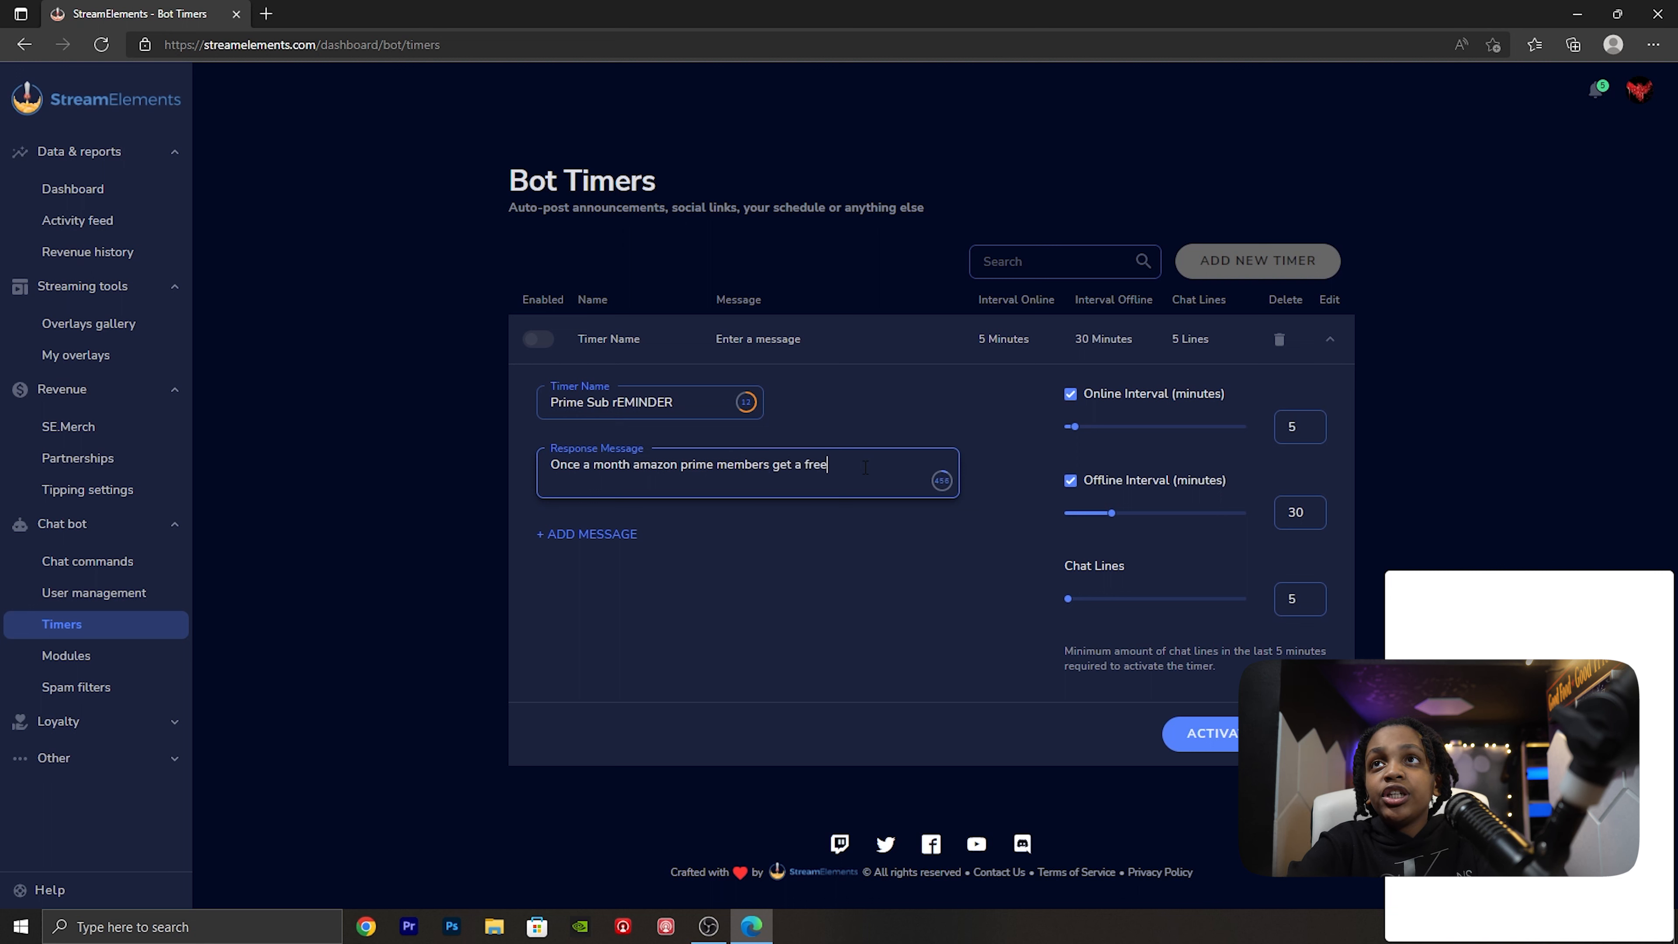
pyautogui.write(' twitch sub,')
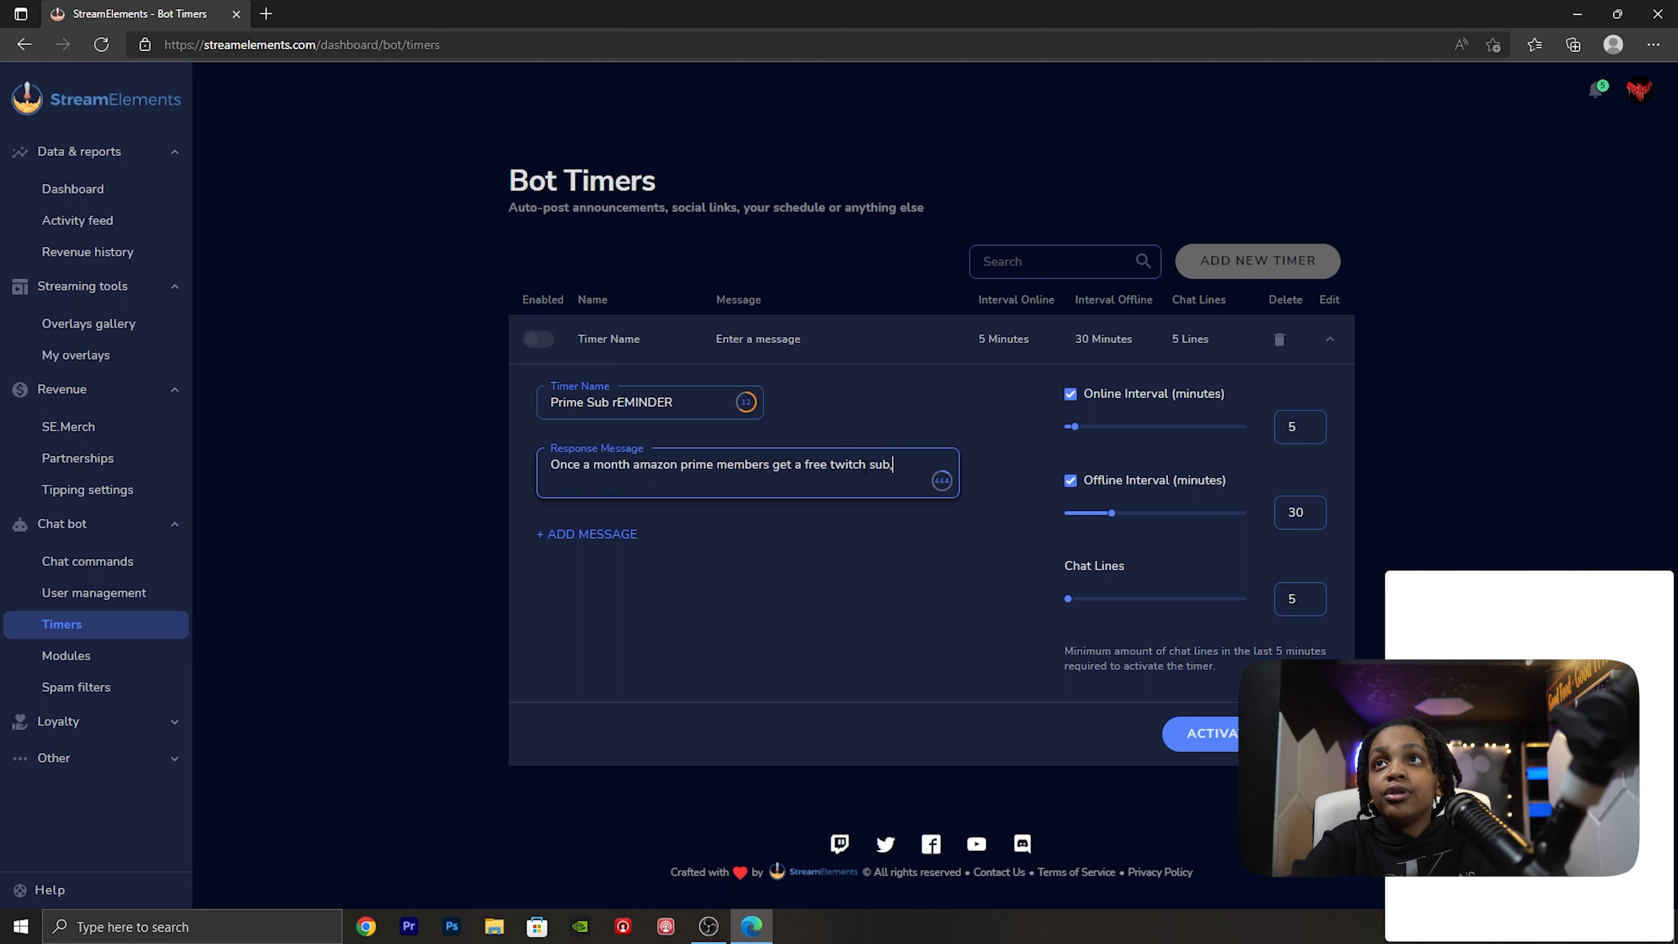
pyautogui.write(' use it on me pls.')
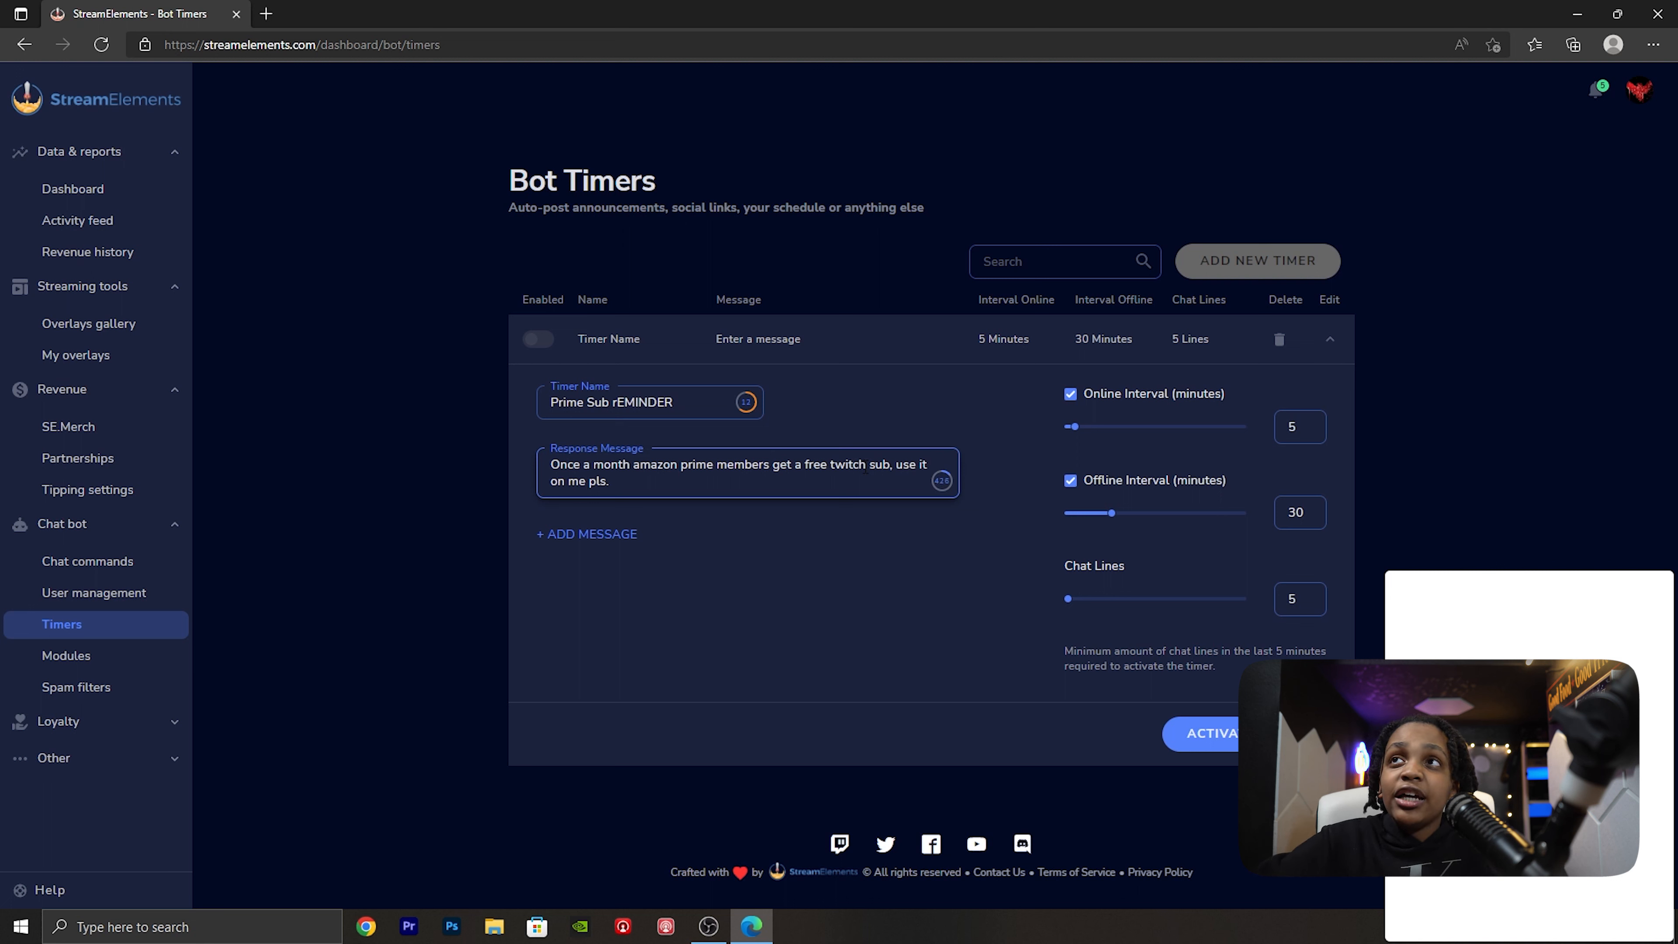
# - Disable the timer's offline interval, keep the online interval at 5 minutes, and set the chat lines to 0
pyautogui.click(1070, 480)
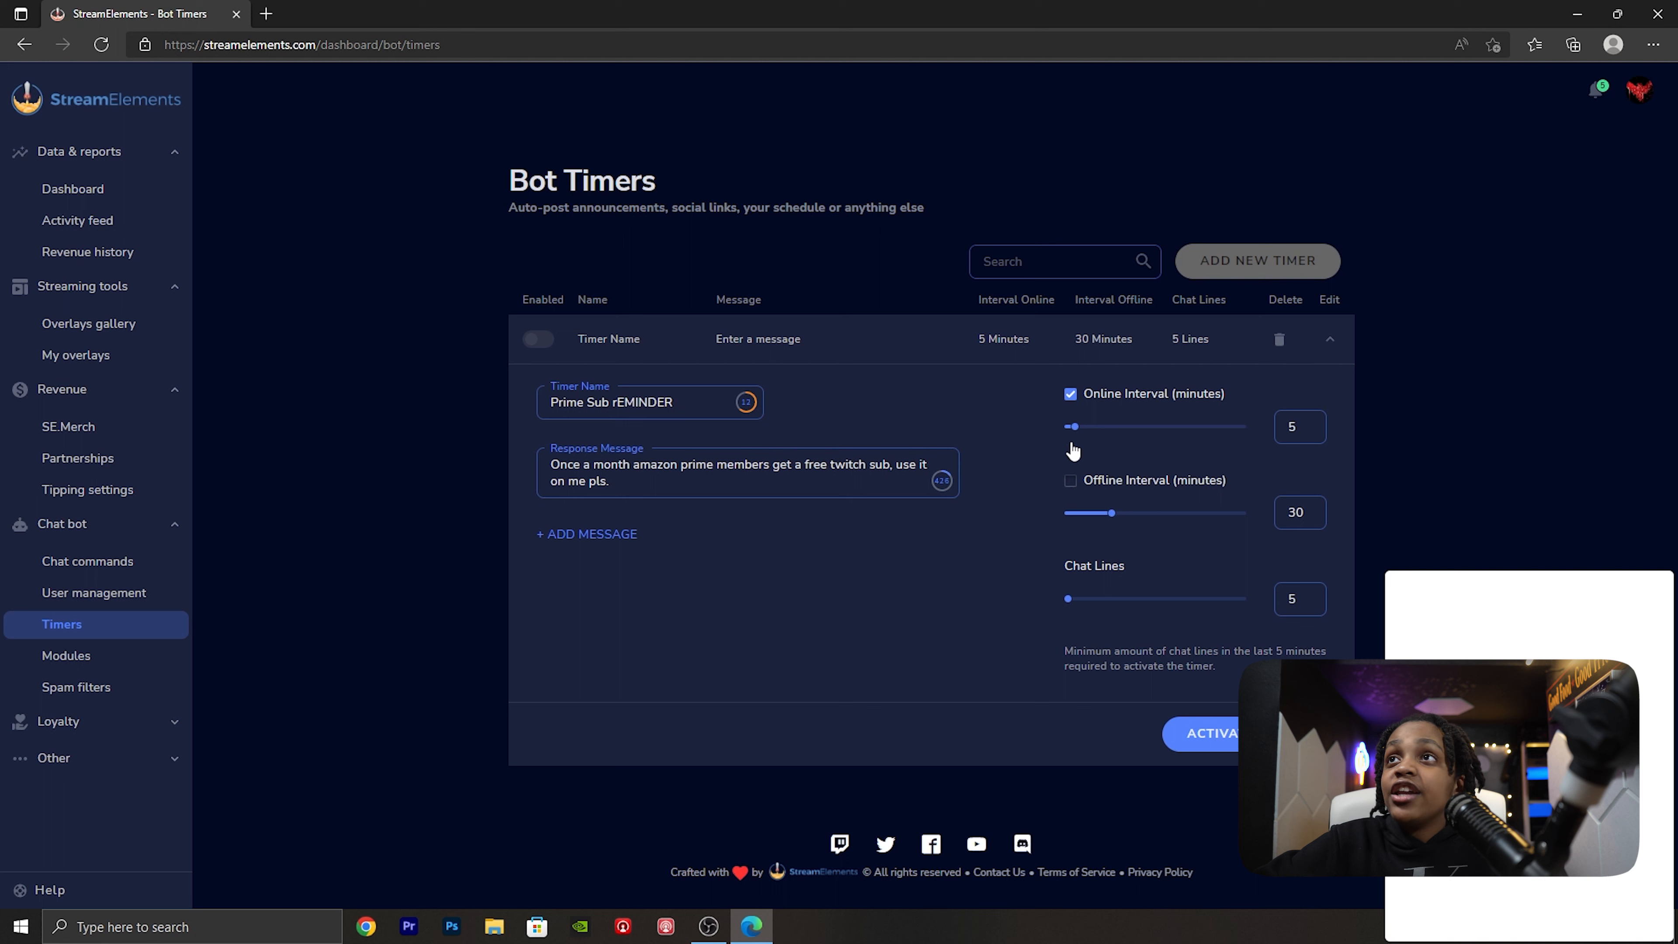
pyautogui.moveTo(1075, 429); pyautogui.dragTo(1083, 428)
pyautogui.moveTo(1068, 432); pyautogui.dragTo(1070, 433)
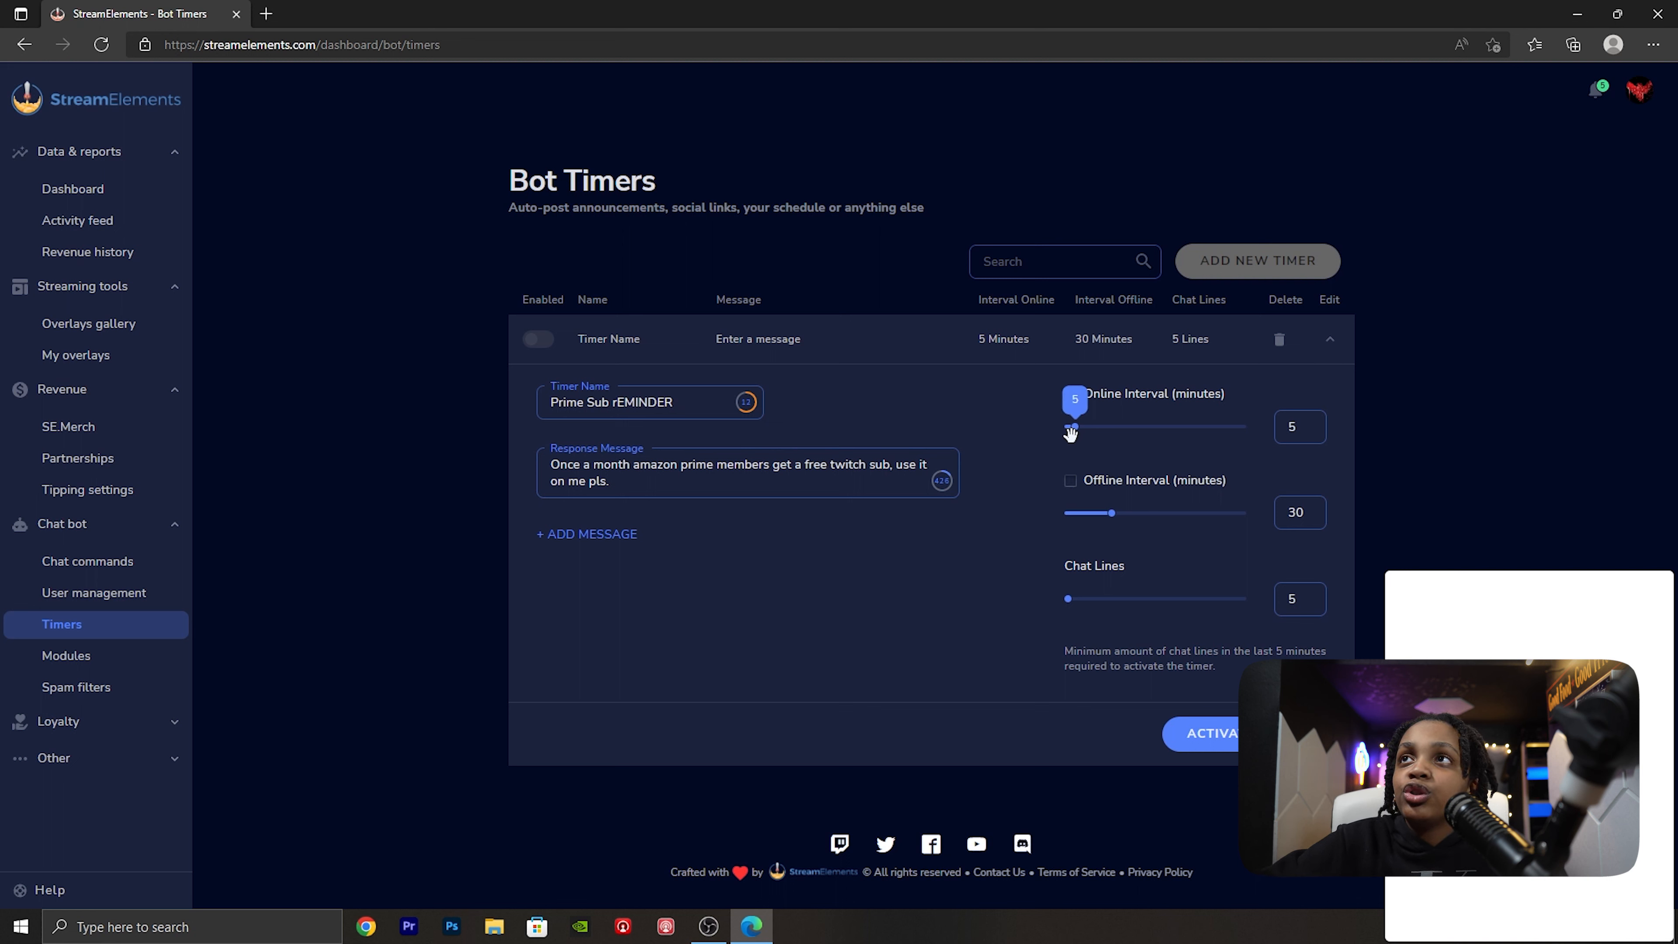
pyautogui.moveTo(1070, 598); pyautogui.dragTo(1028, 617)
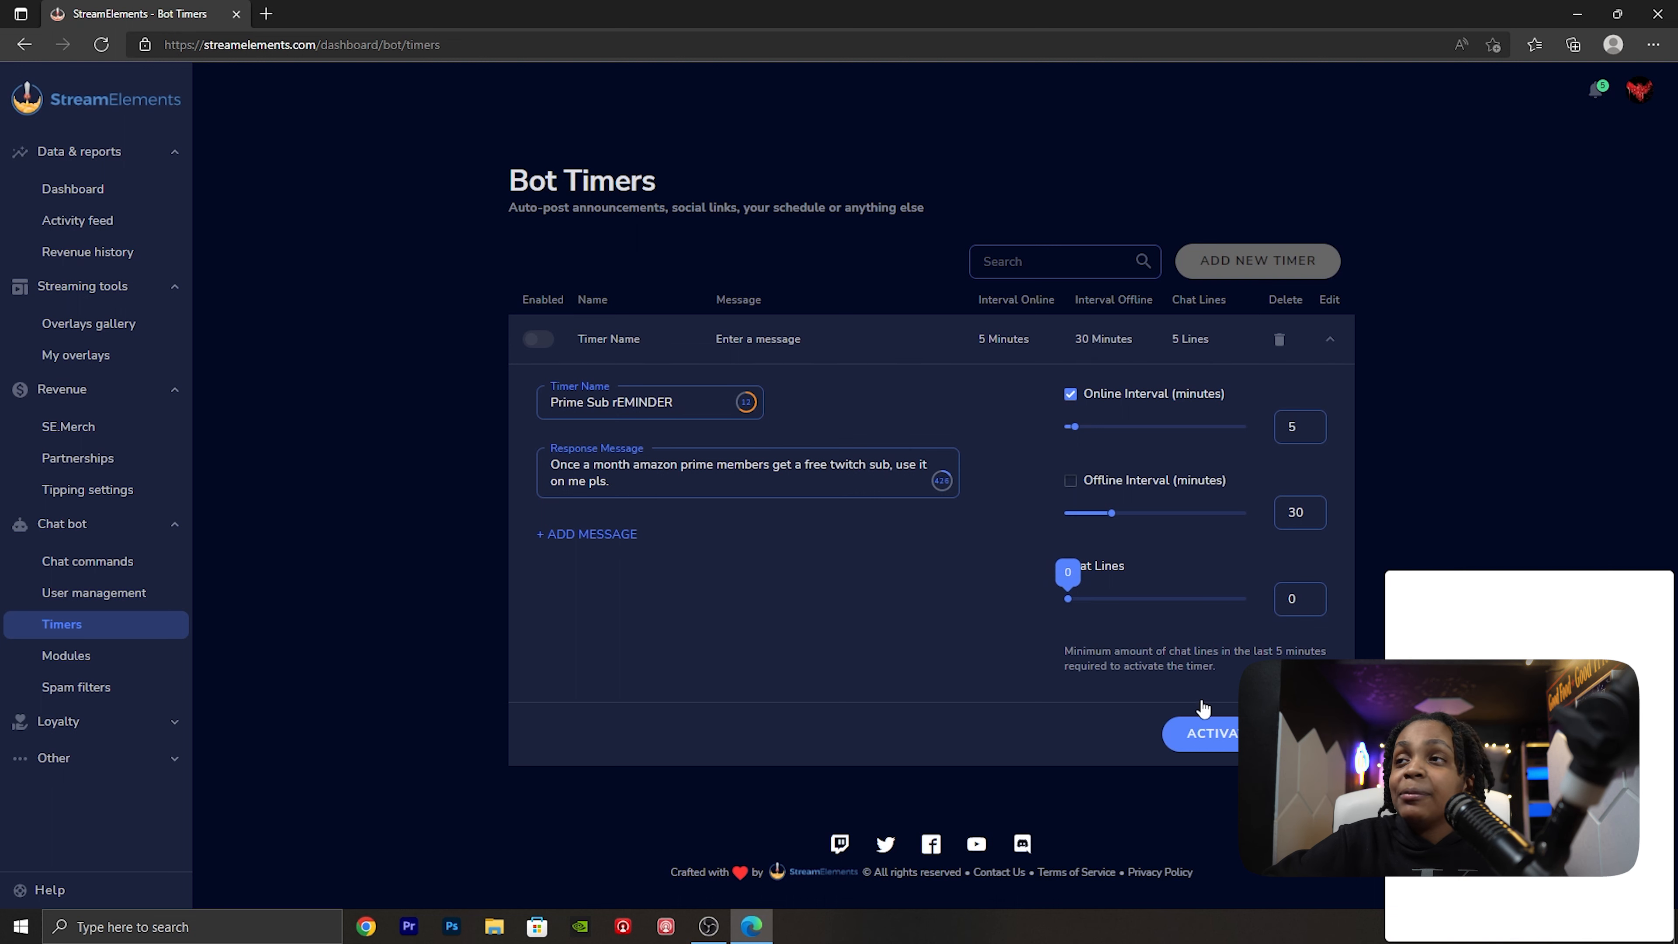
# - Activate the new Prime Sub rEMINDER timer
pyautogui.click(1193, 747)
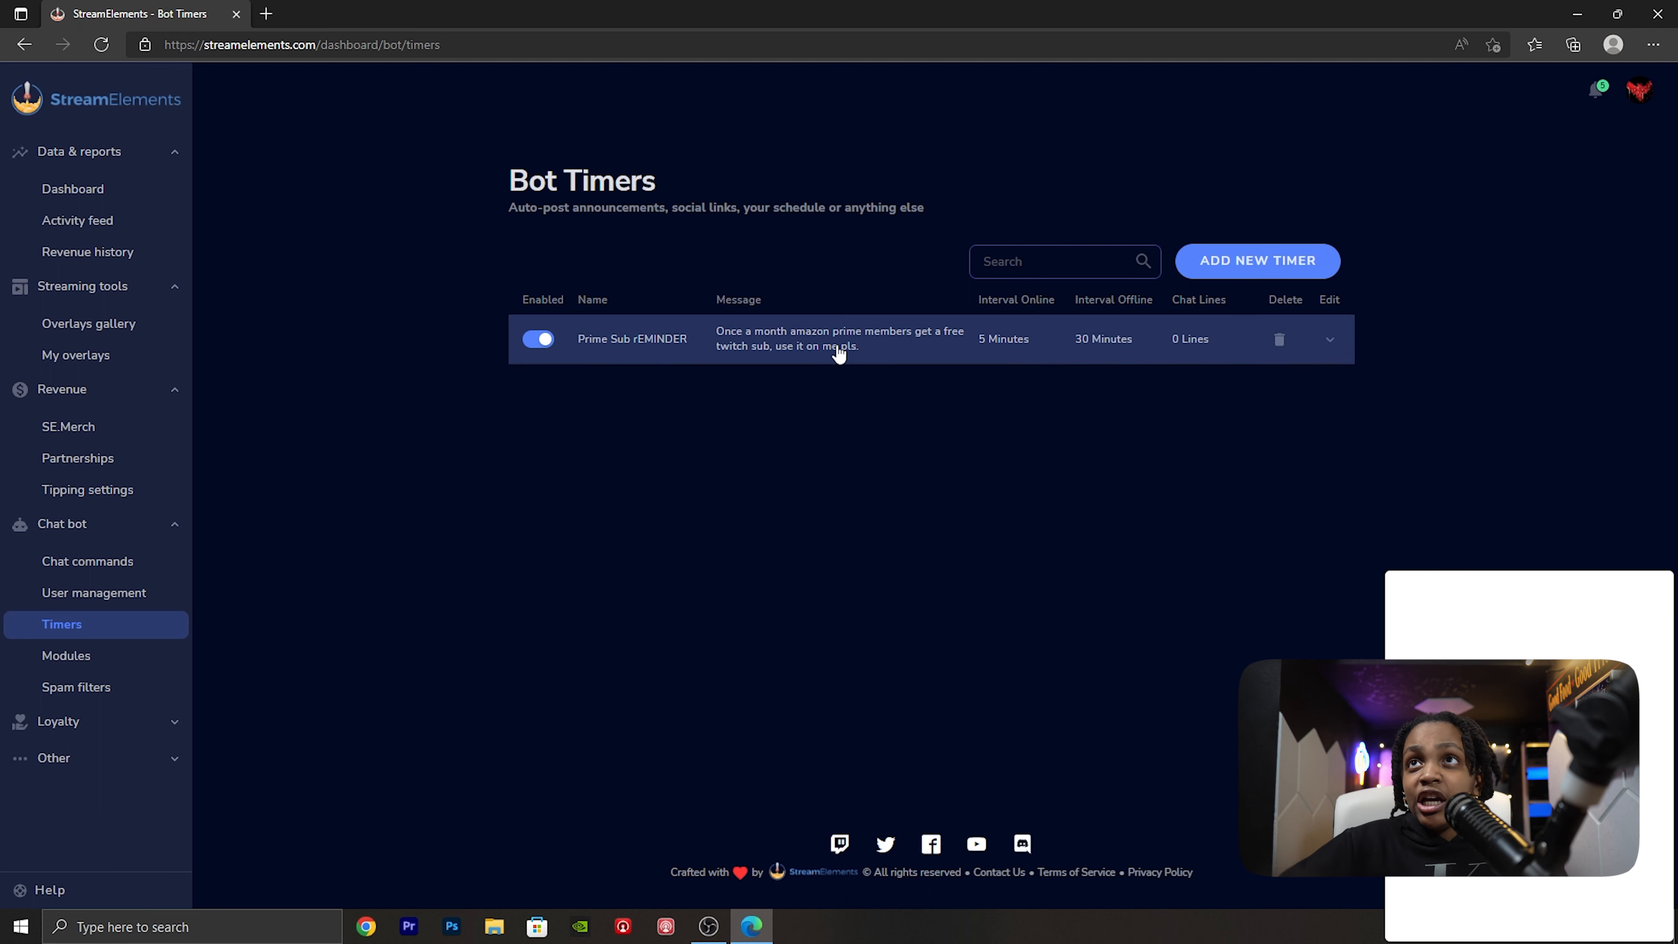
pyautogui.click(840, 354)
pyautogui.click(839, 354)
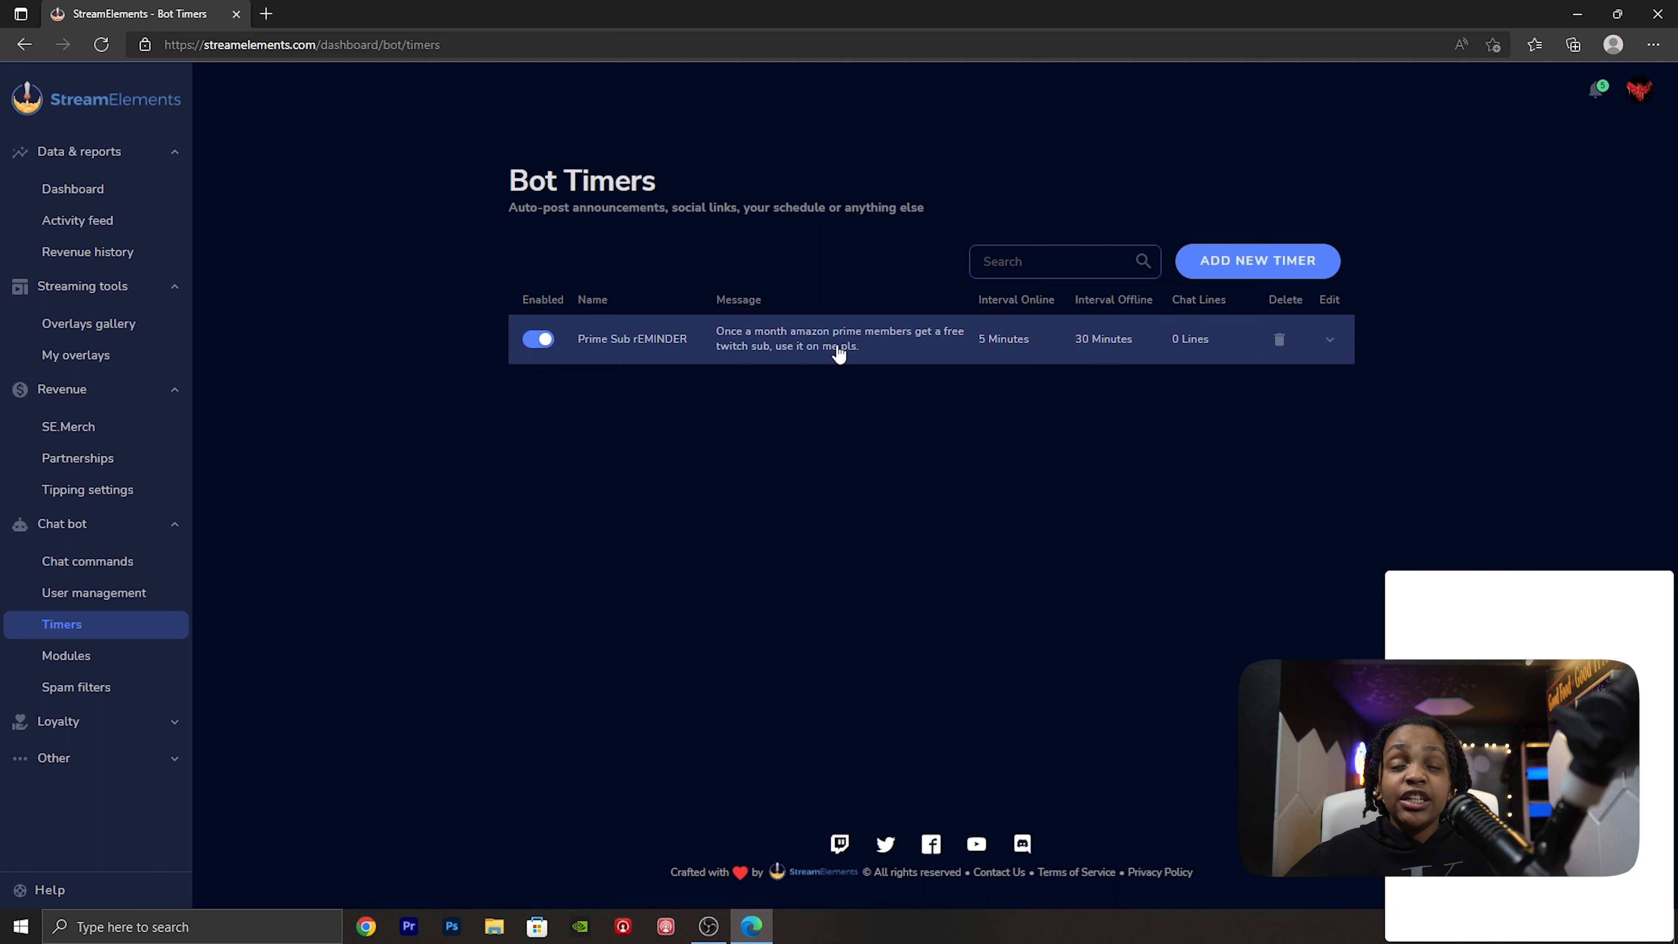
# - Look over the chat bot's available modules
pyautogui.click(66, 657)
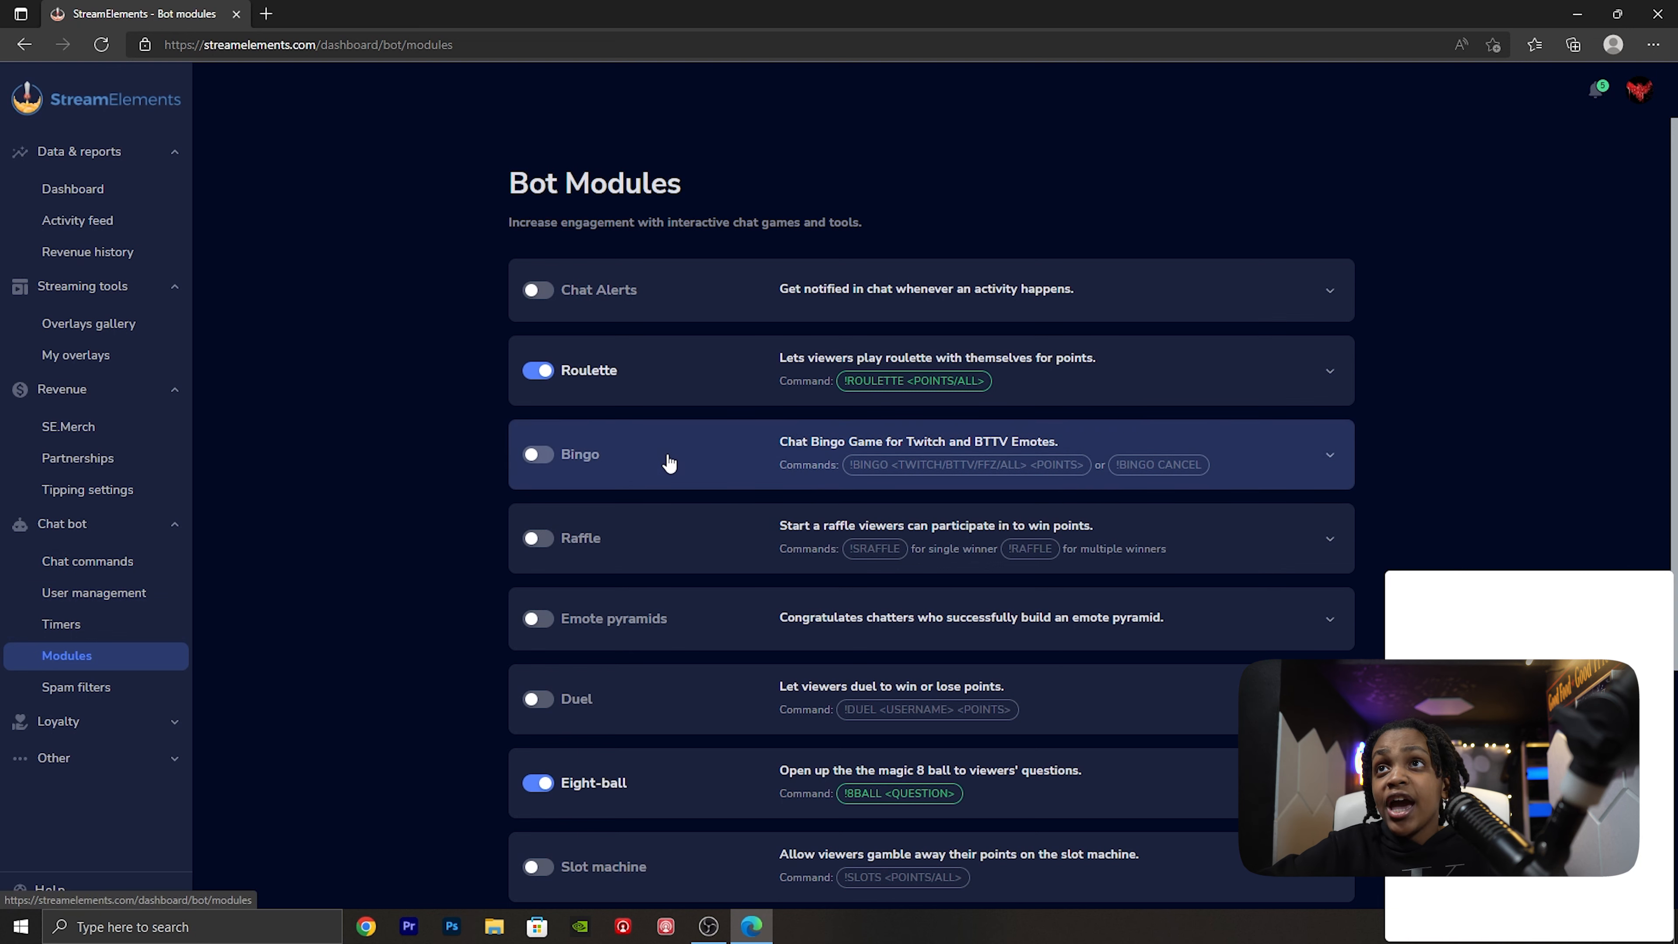
pyautogui.scroll(-4, 686, 436)
pyautogui.scroll(5, 513, 730)
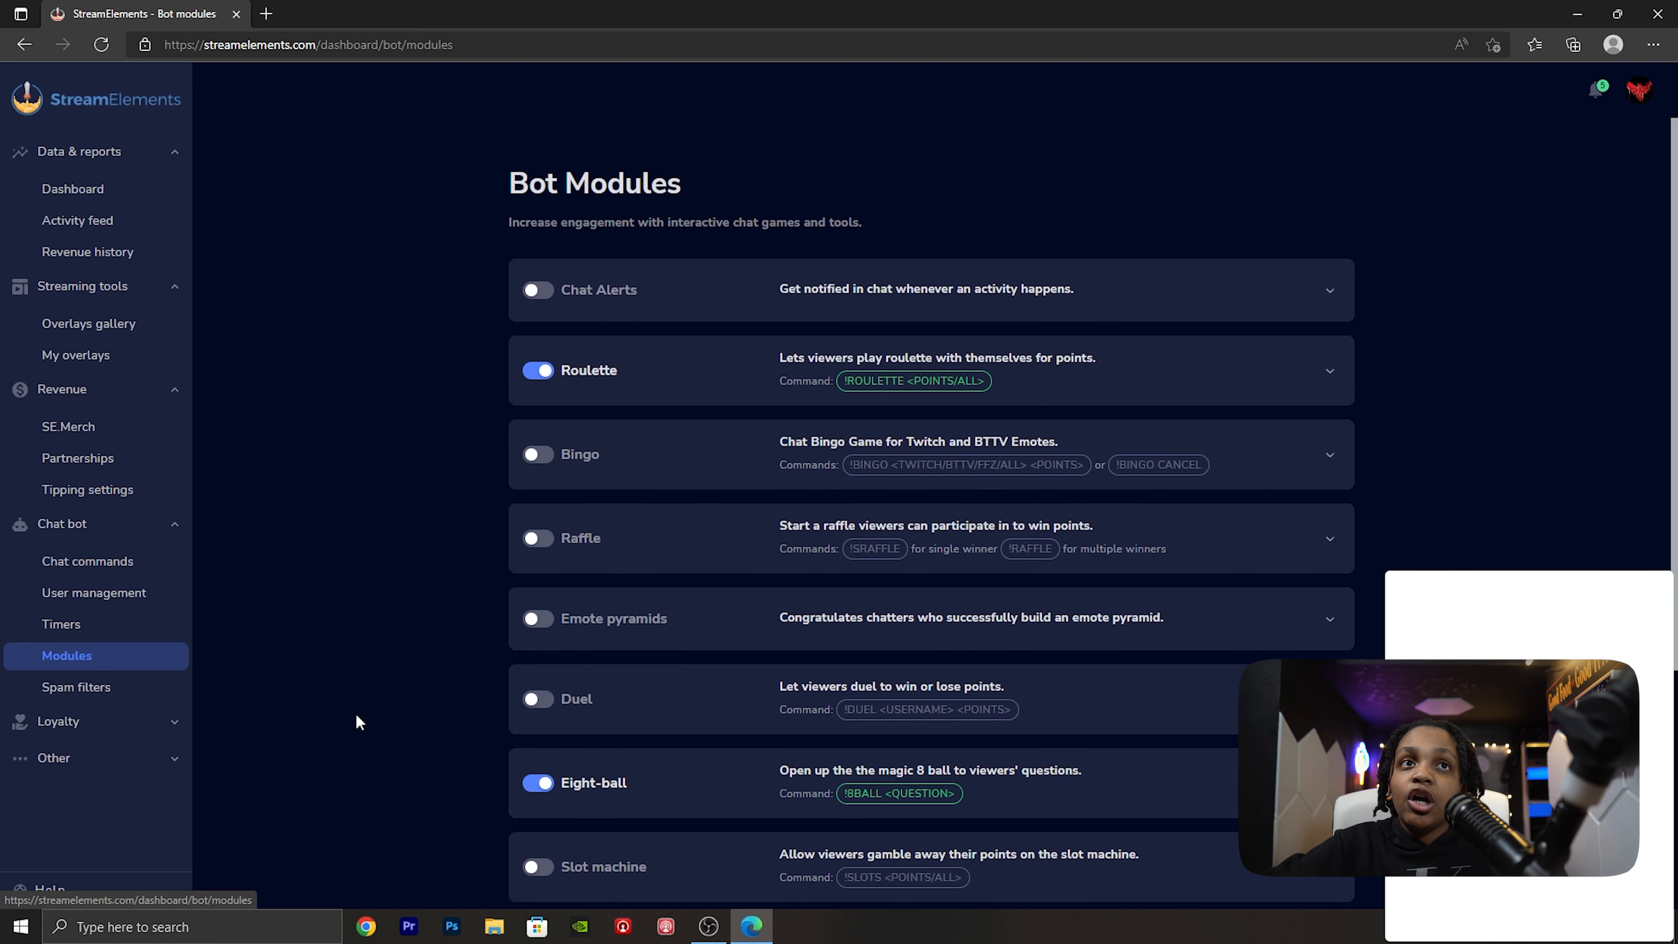
# - Set the chat bot's spam filter protection level to Filters off
pyautogui.click(153, 695)
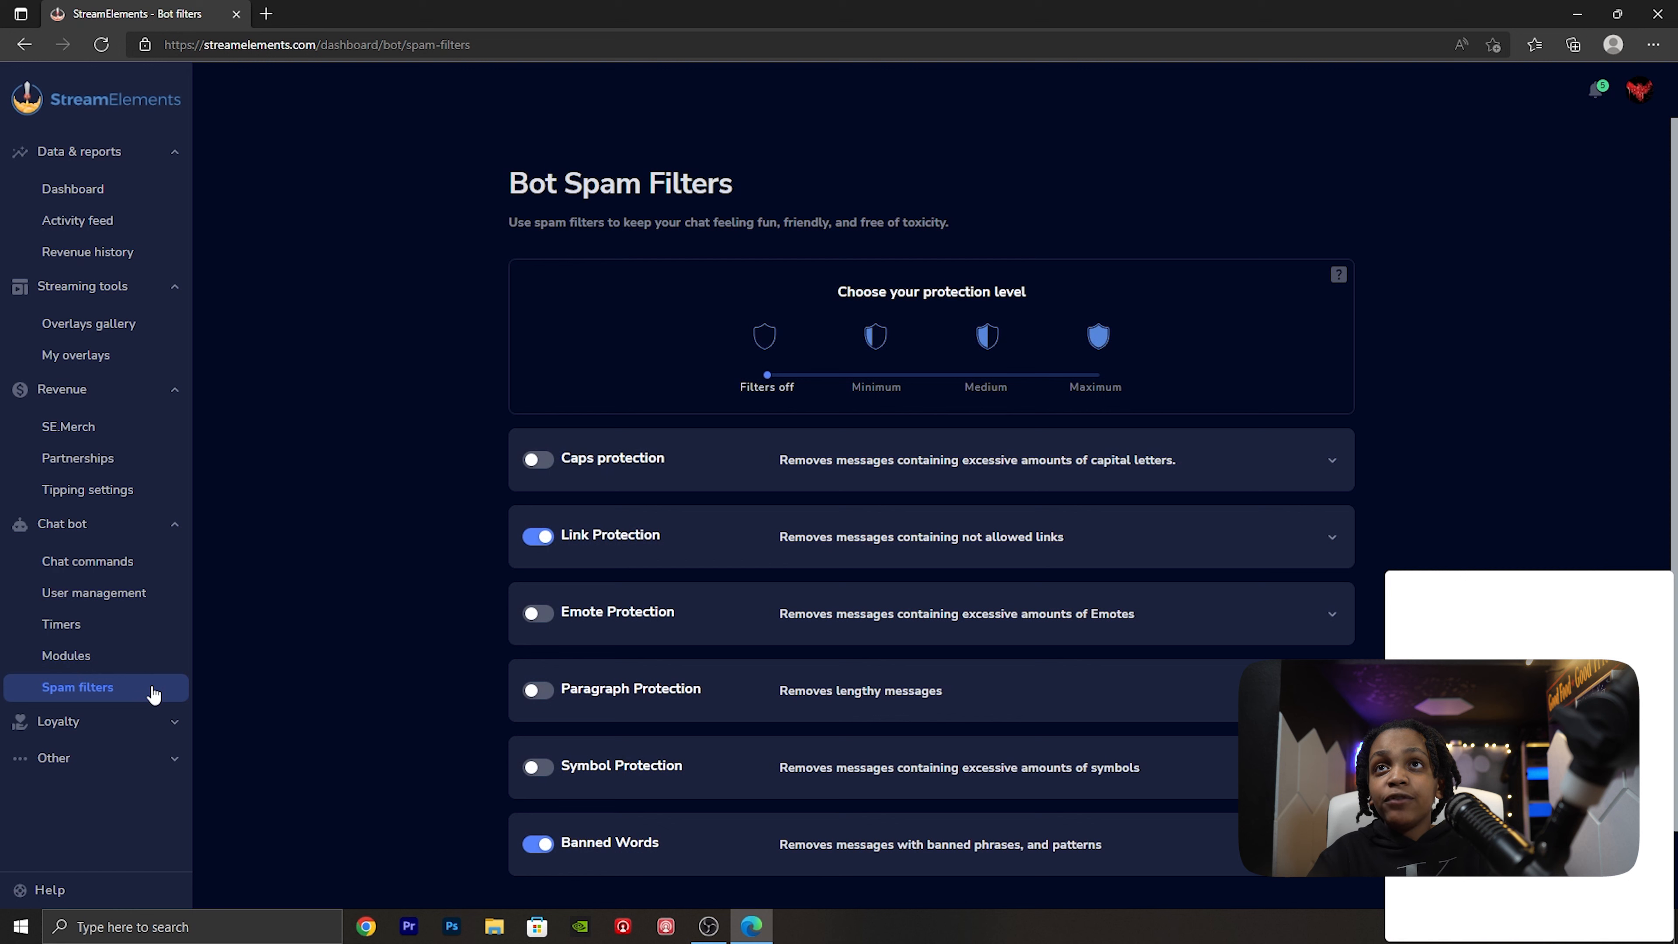
pyautogui.moveTo(772, 372); pyautogui.dragTo(707, 387)
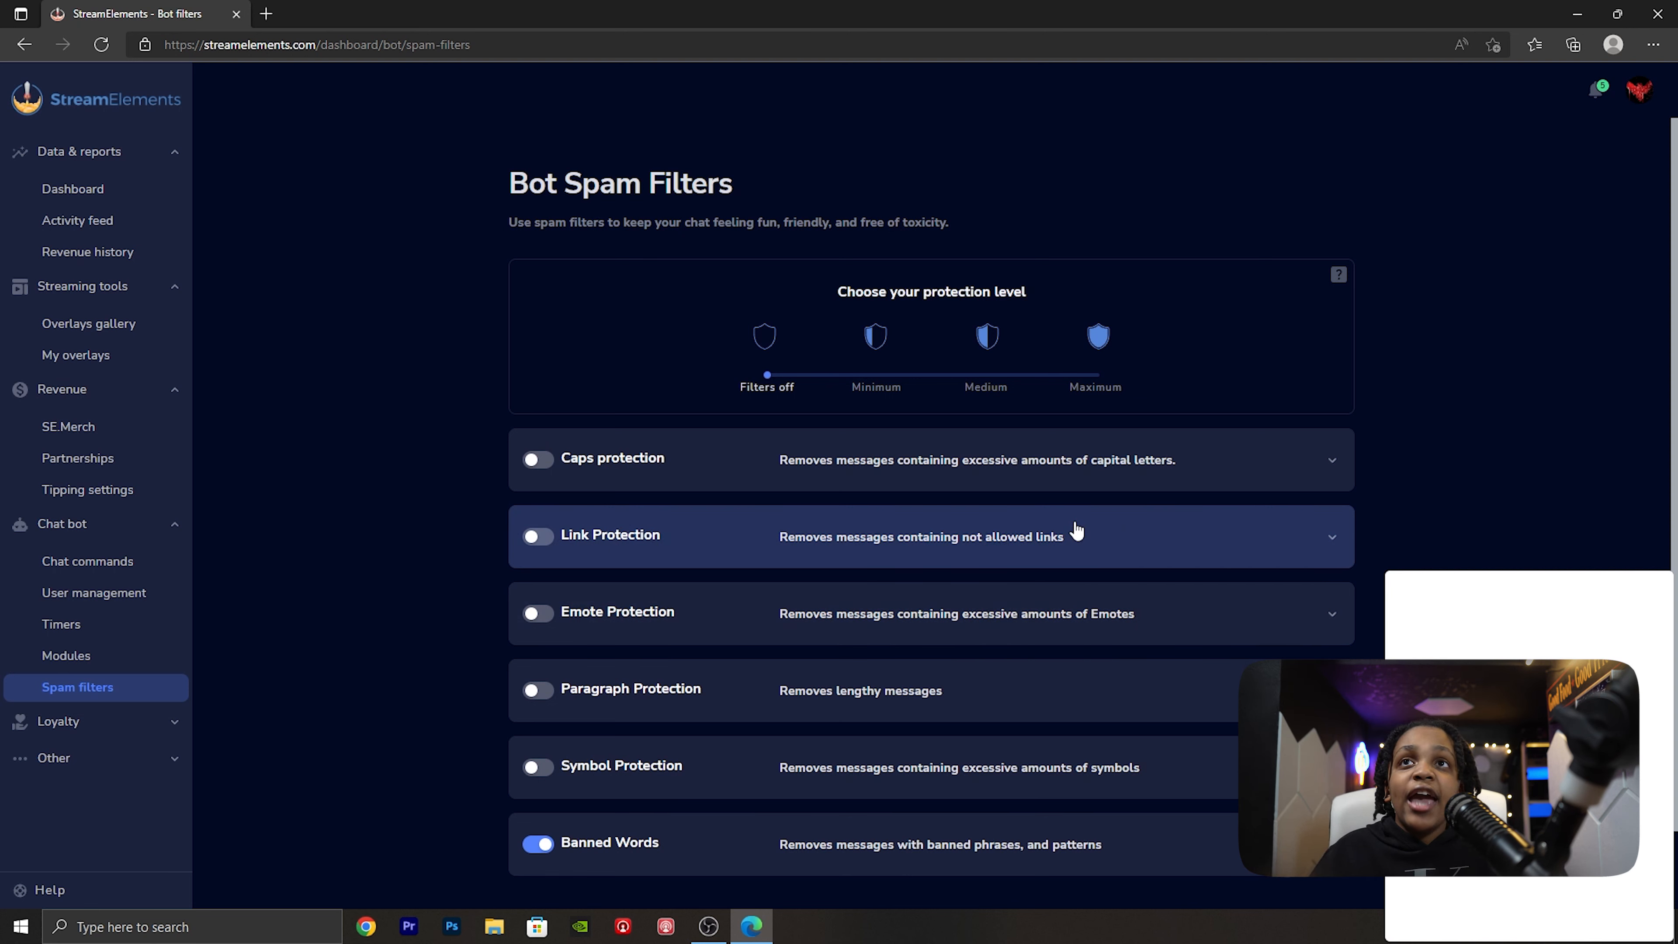
# - Review the loyalty section's giveaways, contests, leaderboard and loyalty settings pages
pyautogui.click(93, 731)
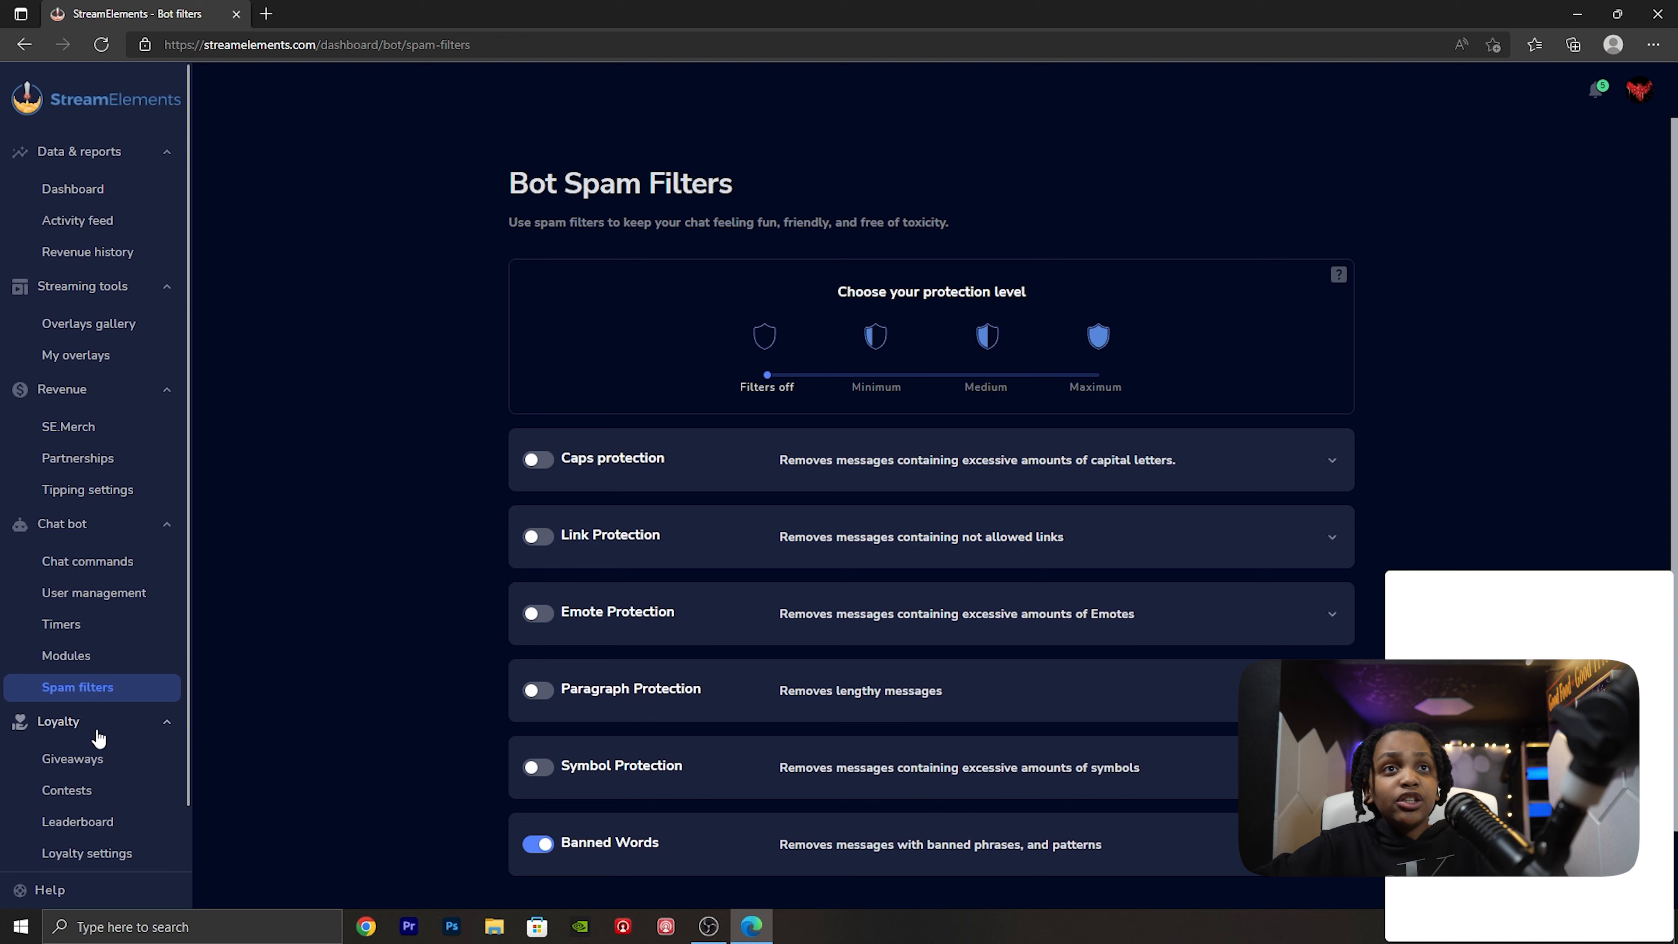
pyautogui.click(109, 770)
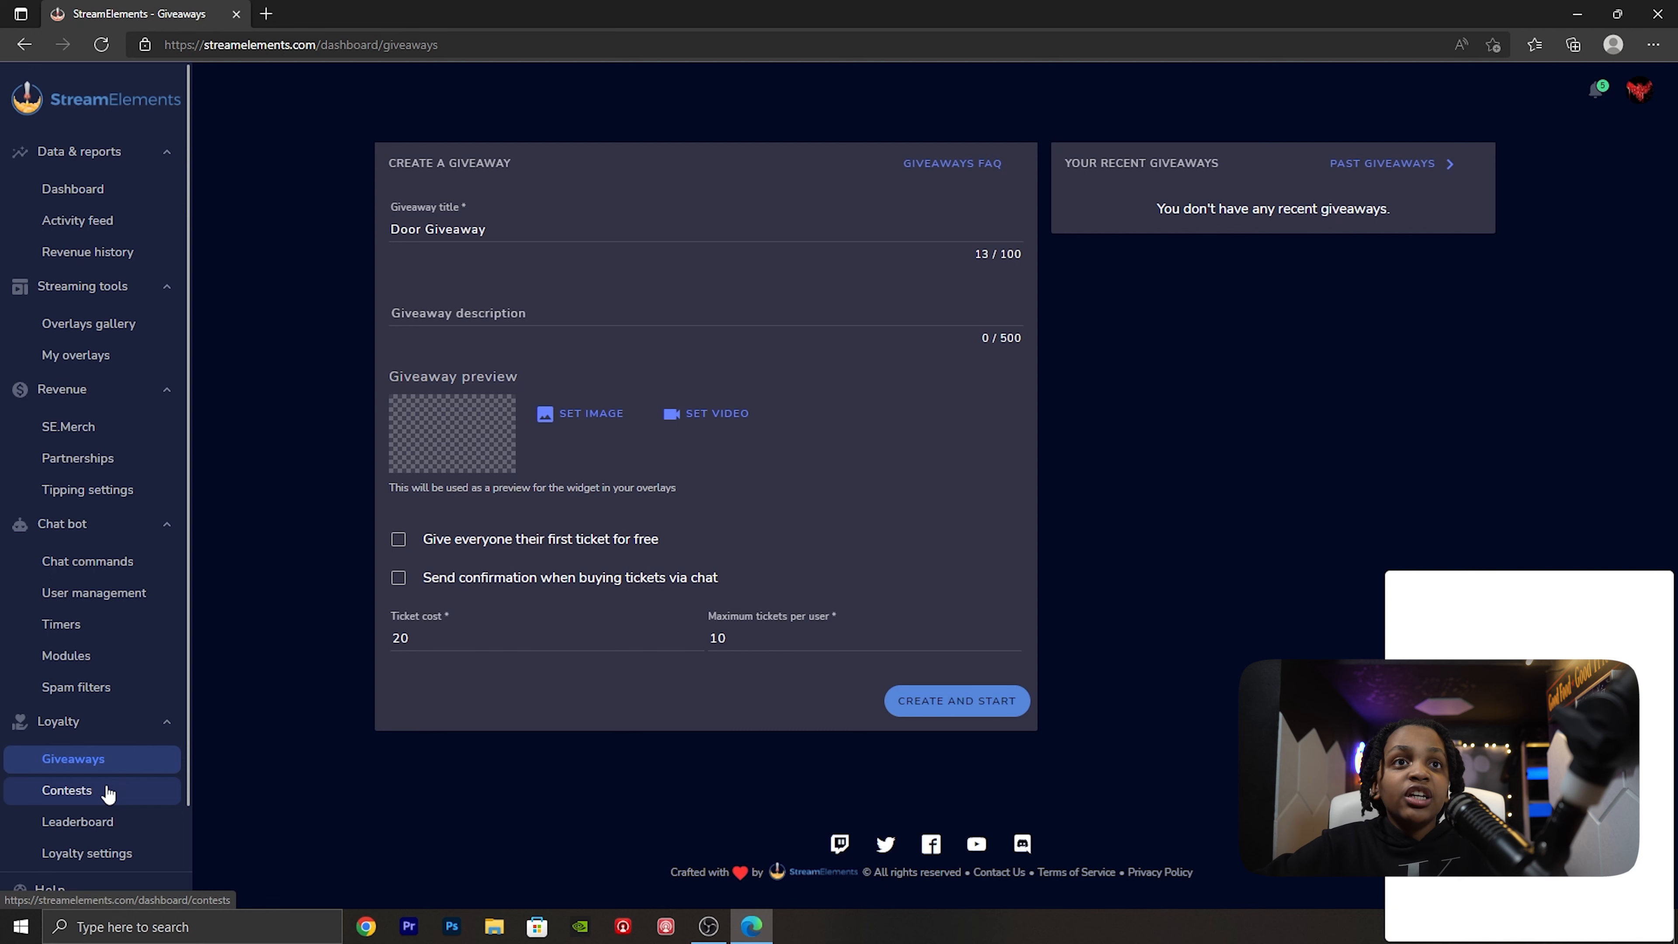
pyautogui.click(107, 792)
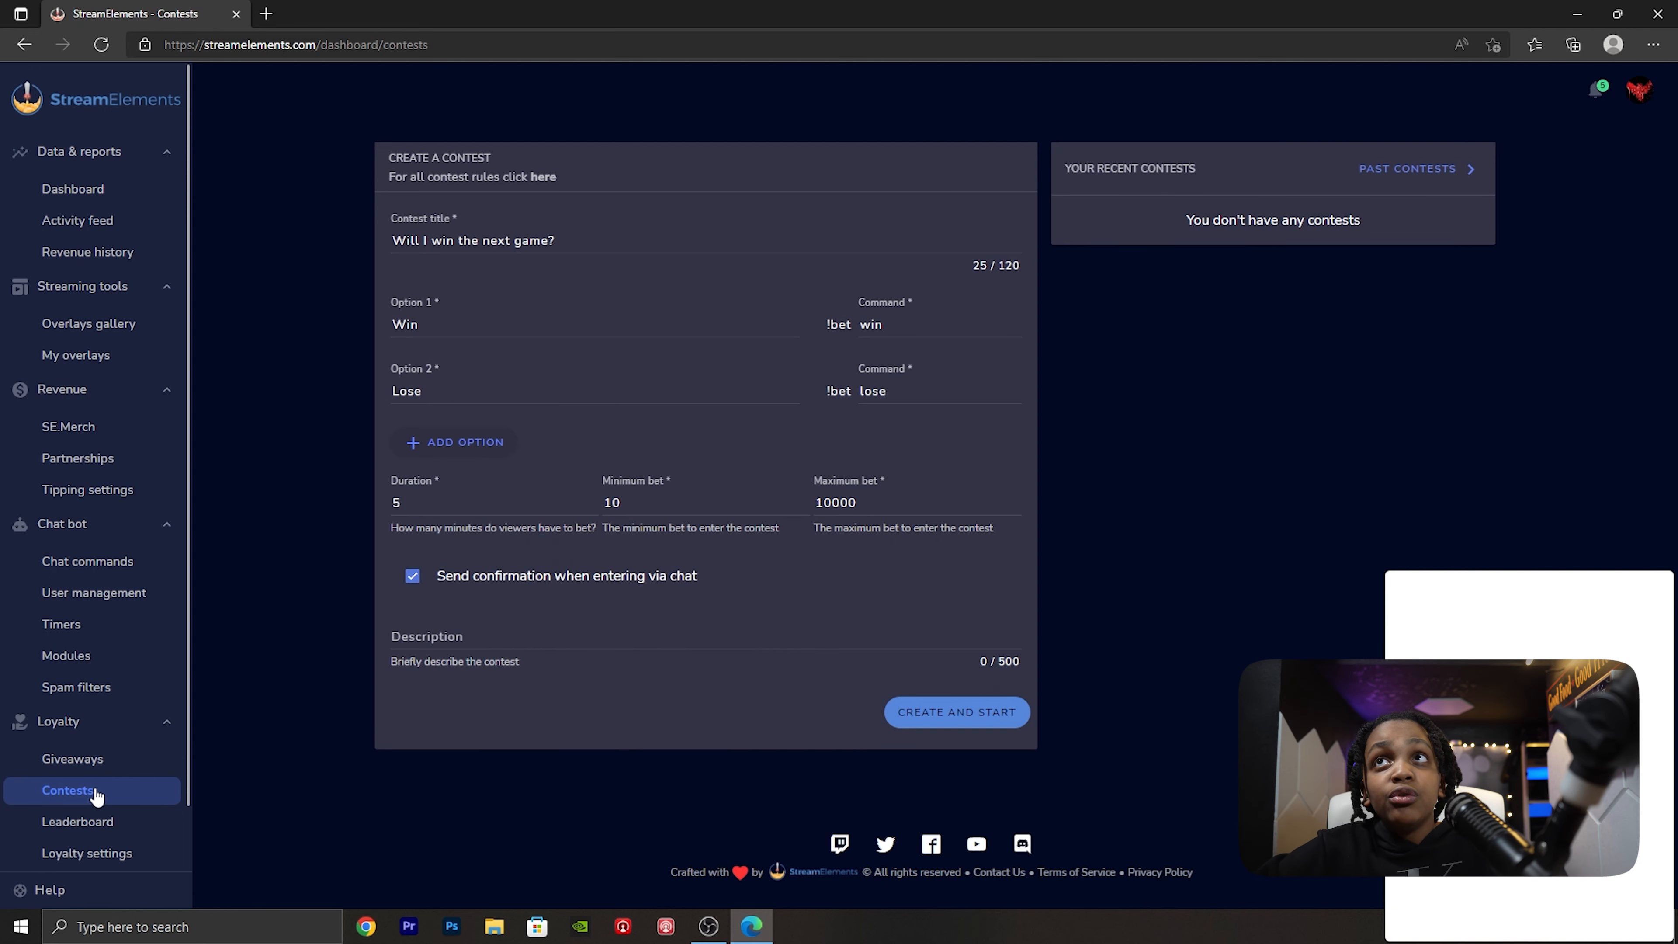
pyautogui.click(92, 825)
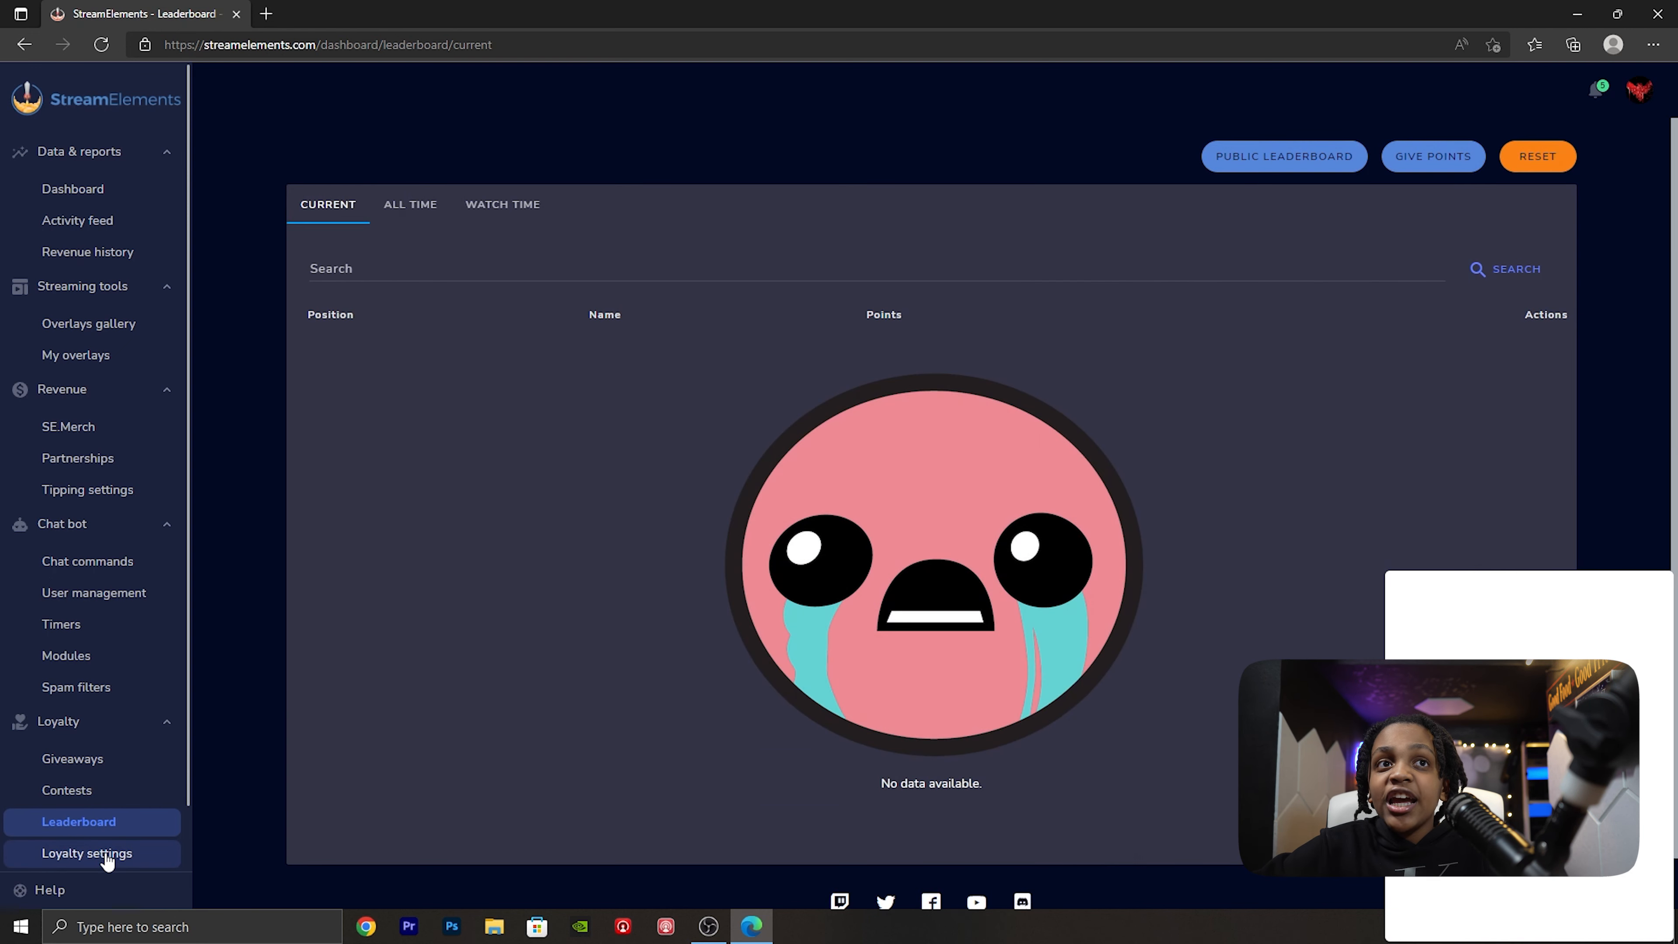
pyautogui.click(107, 859)
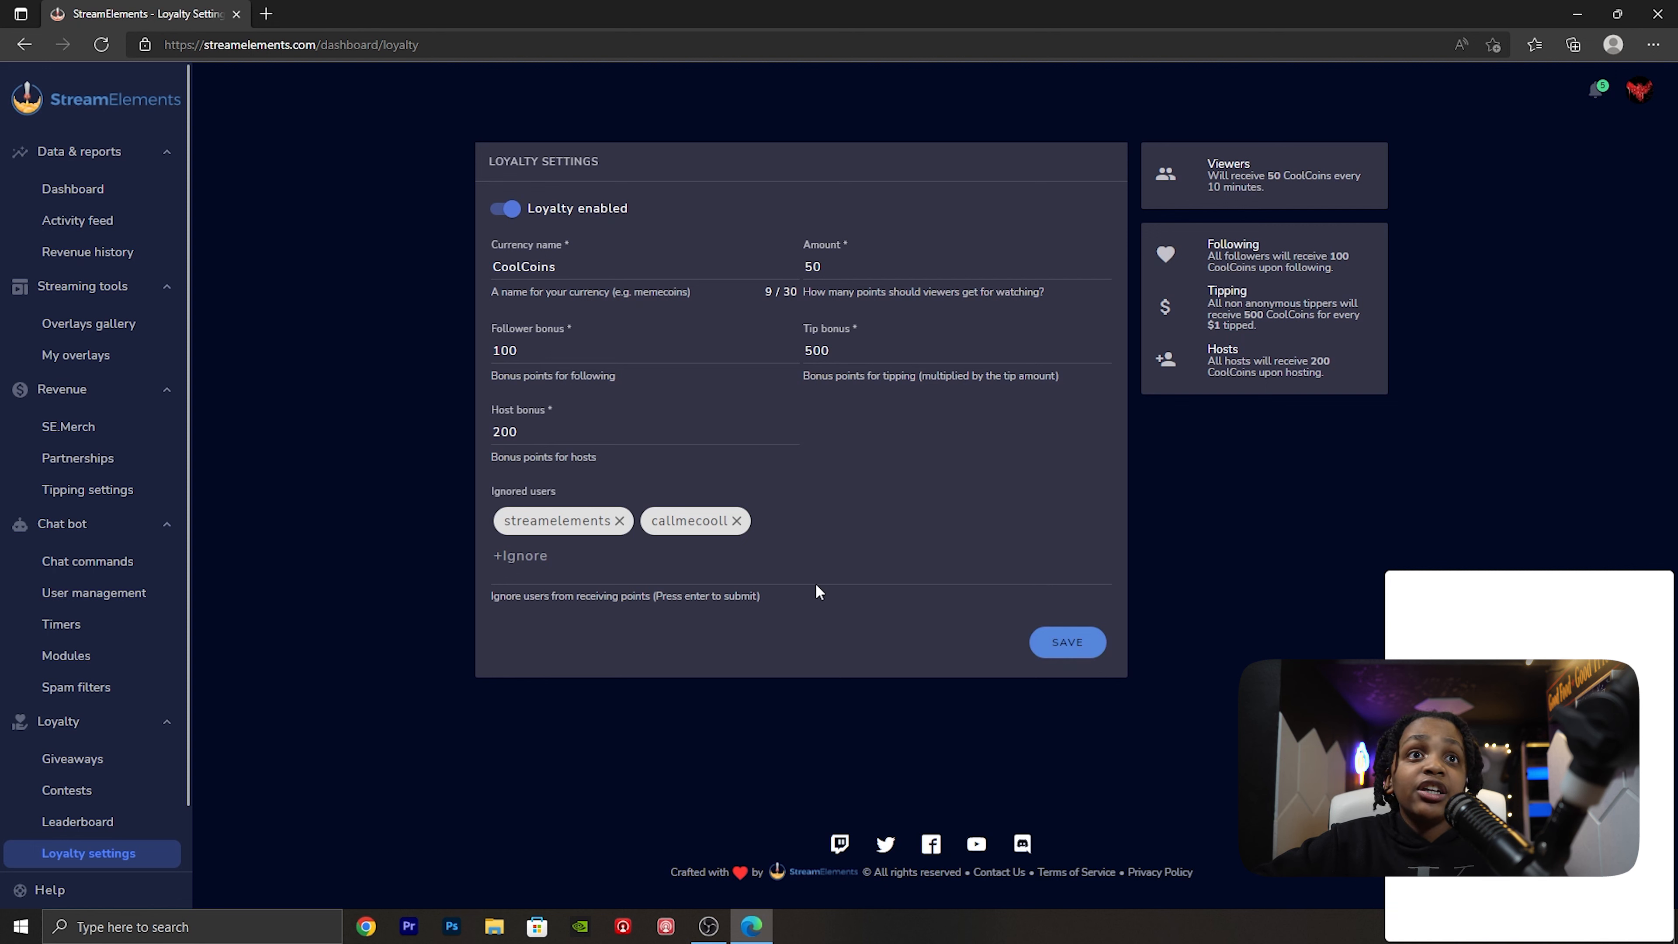
# - Delete the existing "sound" item from the stream store
pyautogui.scroll(-1, 179, 726)
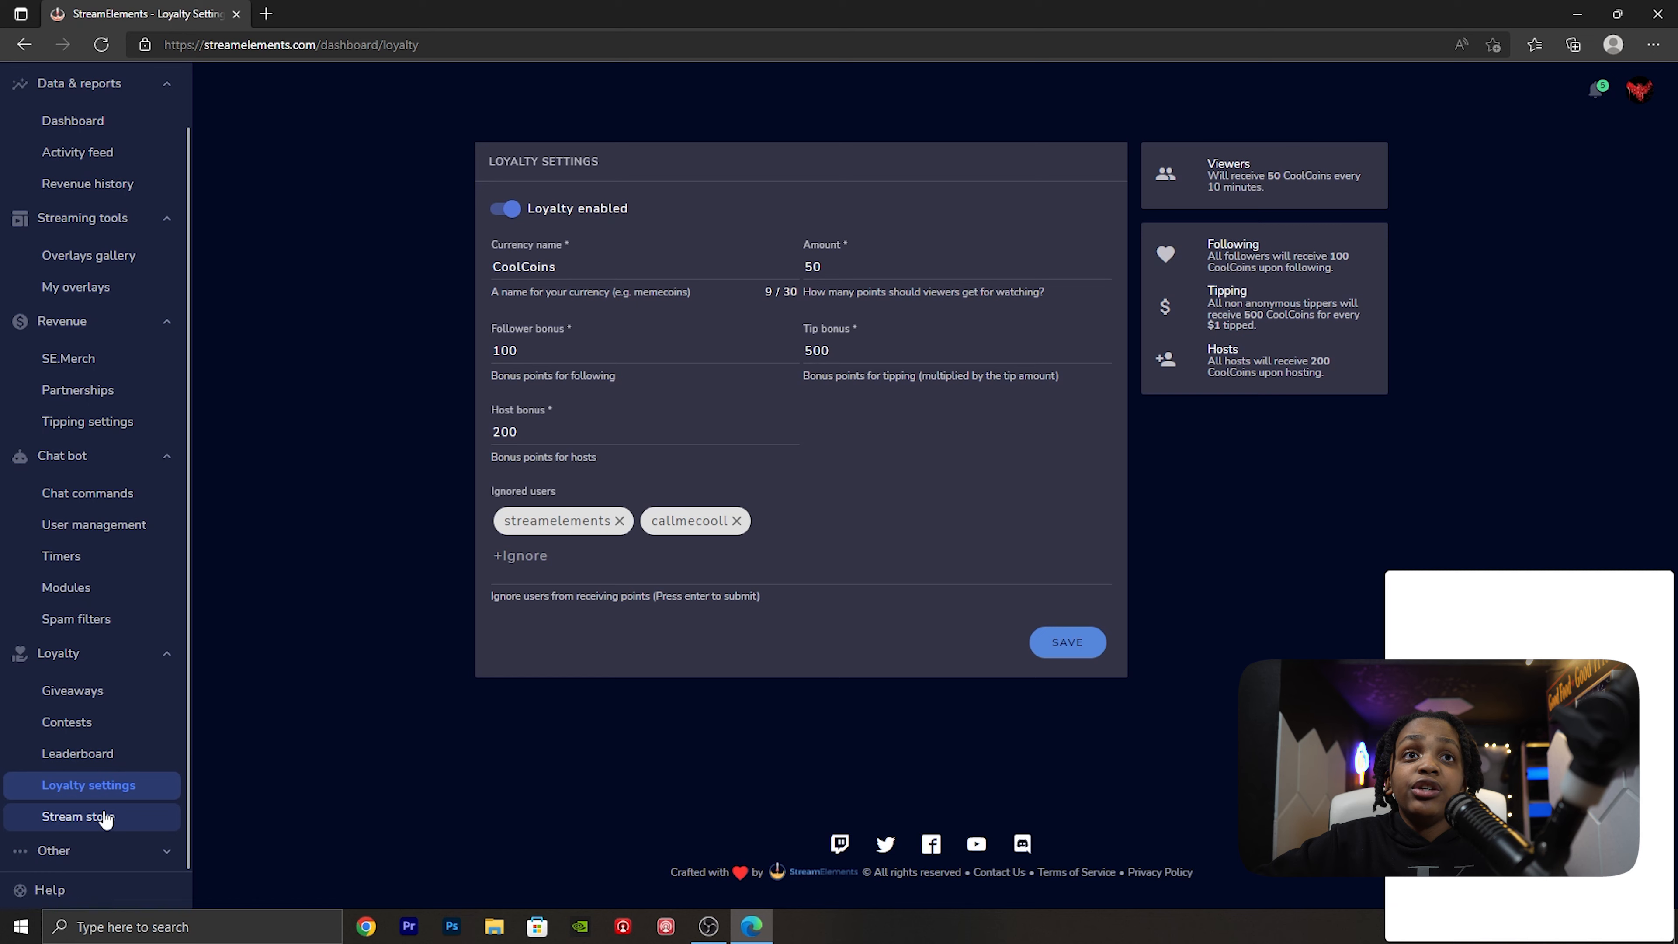
pyautogui.click(106, 817)
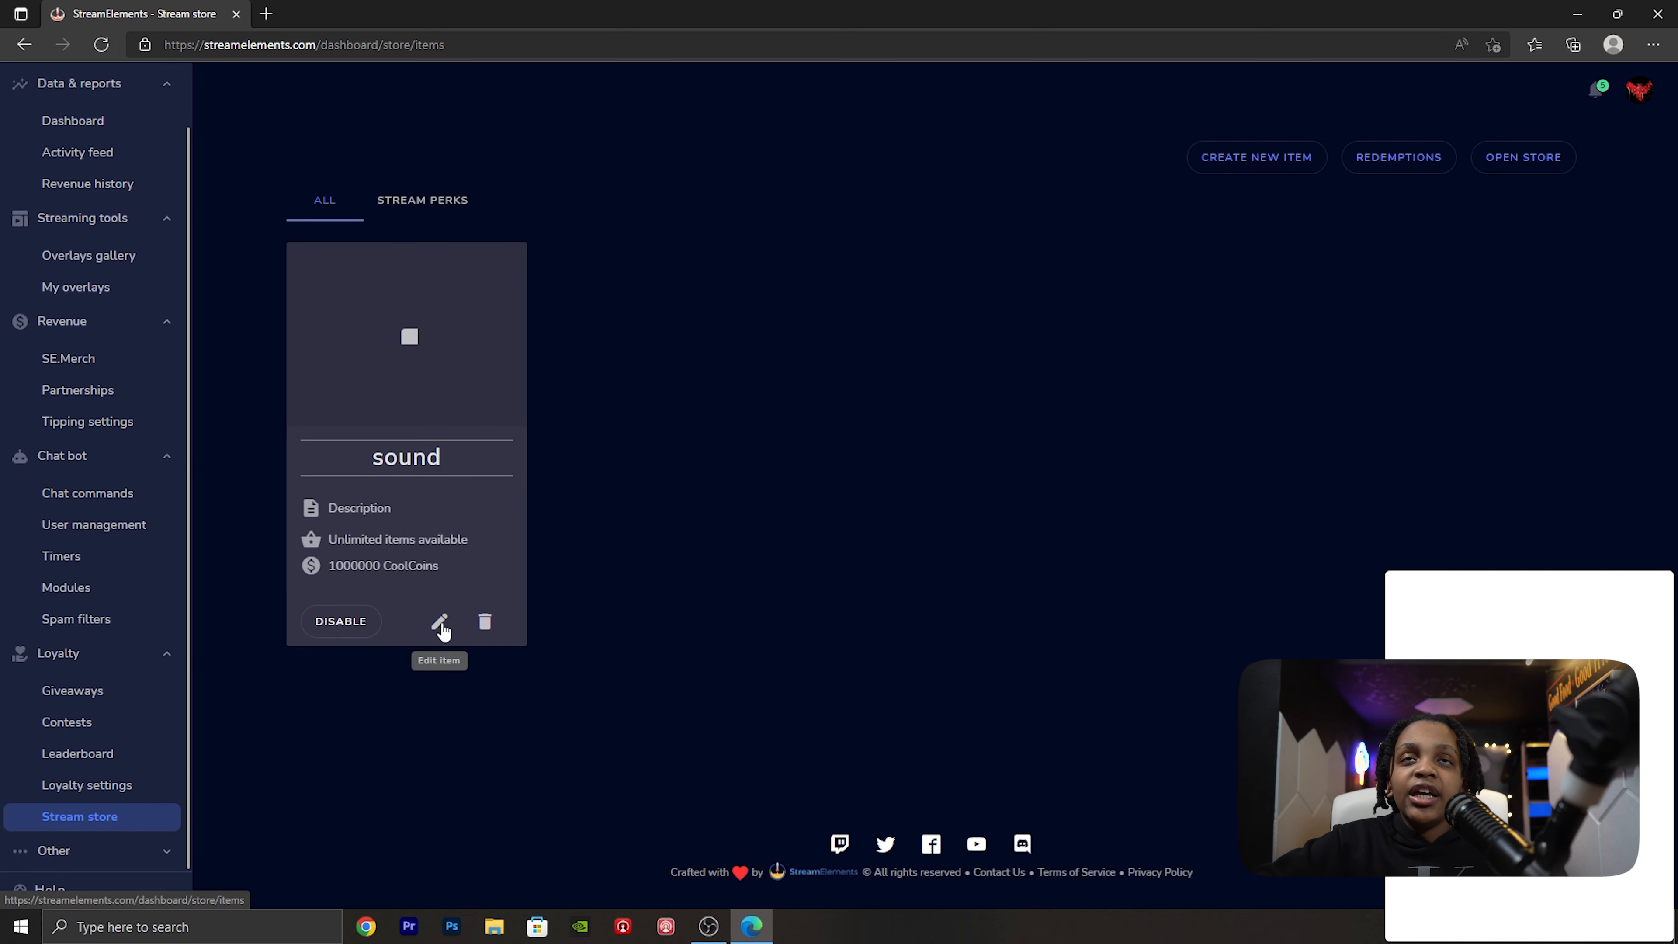
pyautogui.click(486, 622)
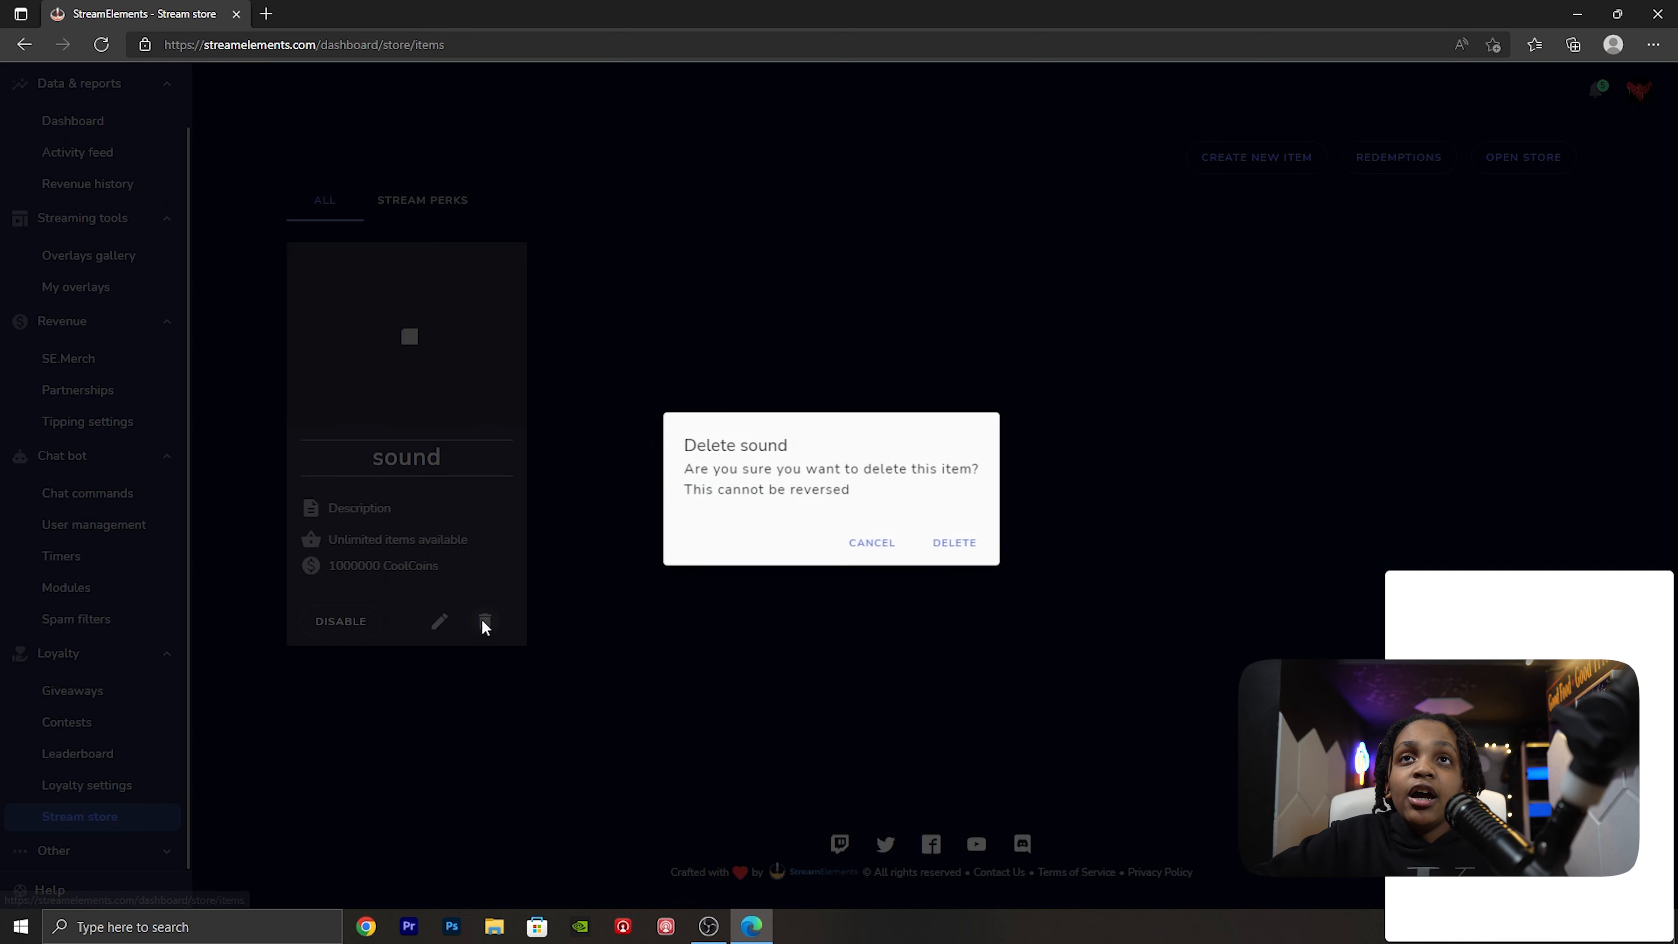
pyautogui.click(957, 546)
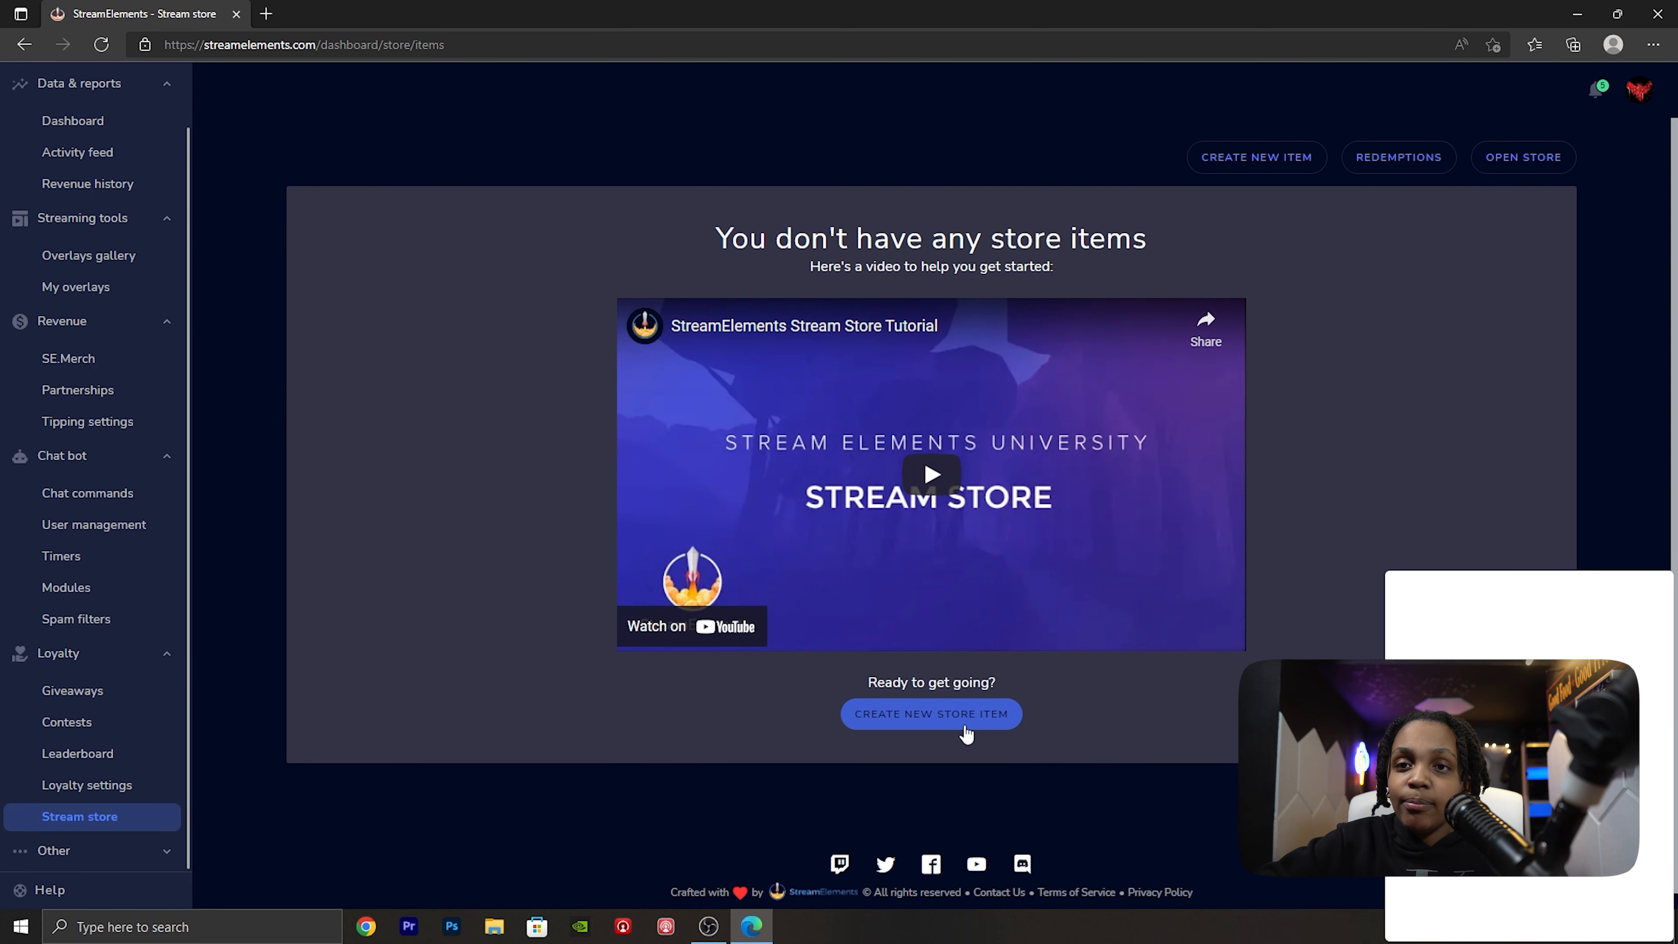
# - Start a new stream perks store item named "Sound", keeping the default description, cost of 100, quantity of -1 and cooldowns
pyautogui.click(963, 721)
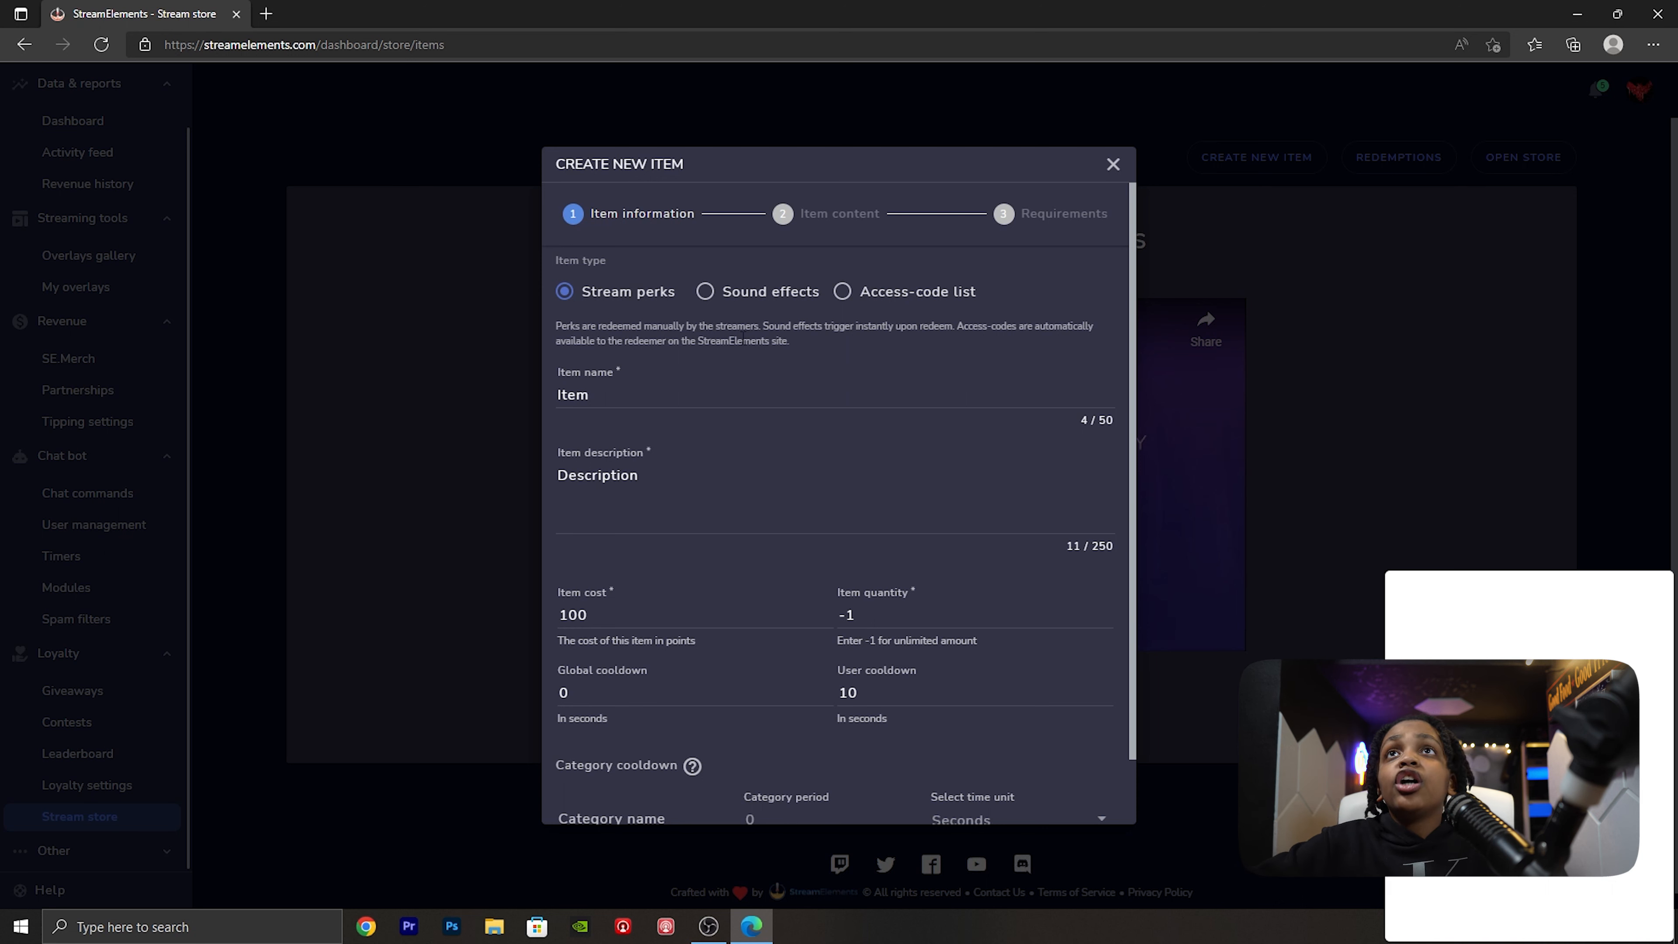
pyautogui.click(645, 395)
pyautogui.hotkey('ctrl', 'a')
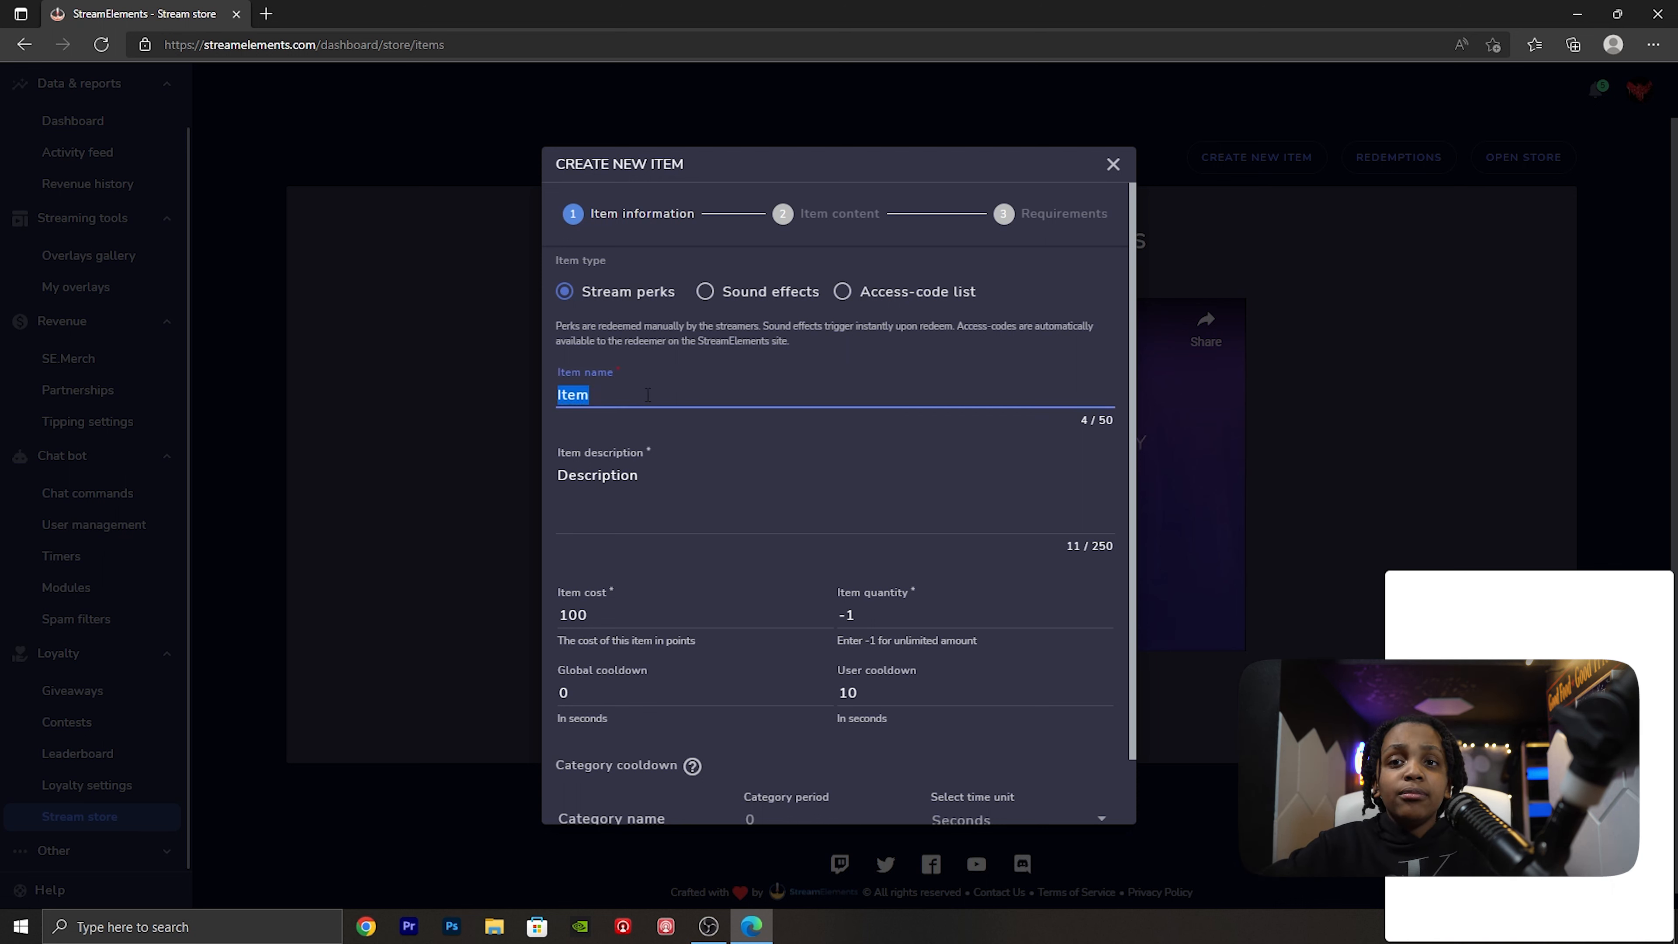
pyautogui.write('Sound')
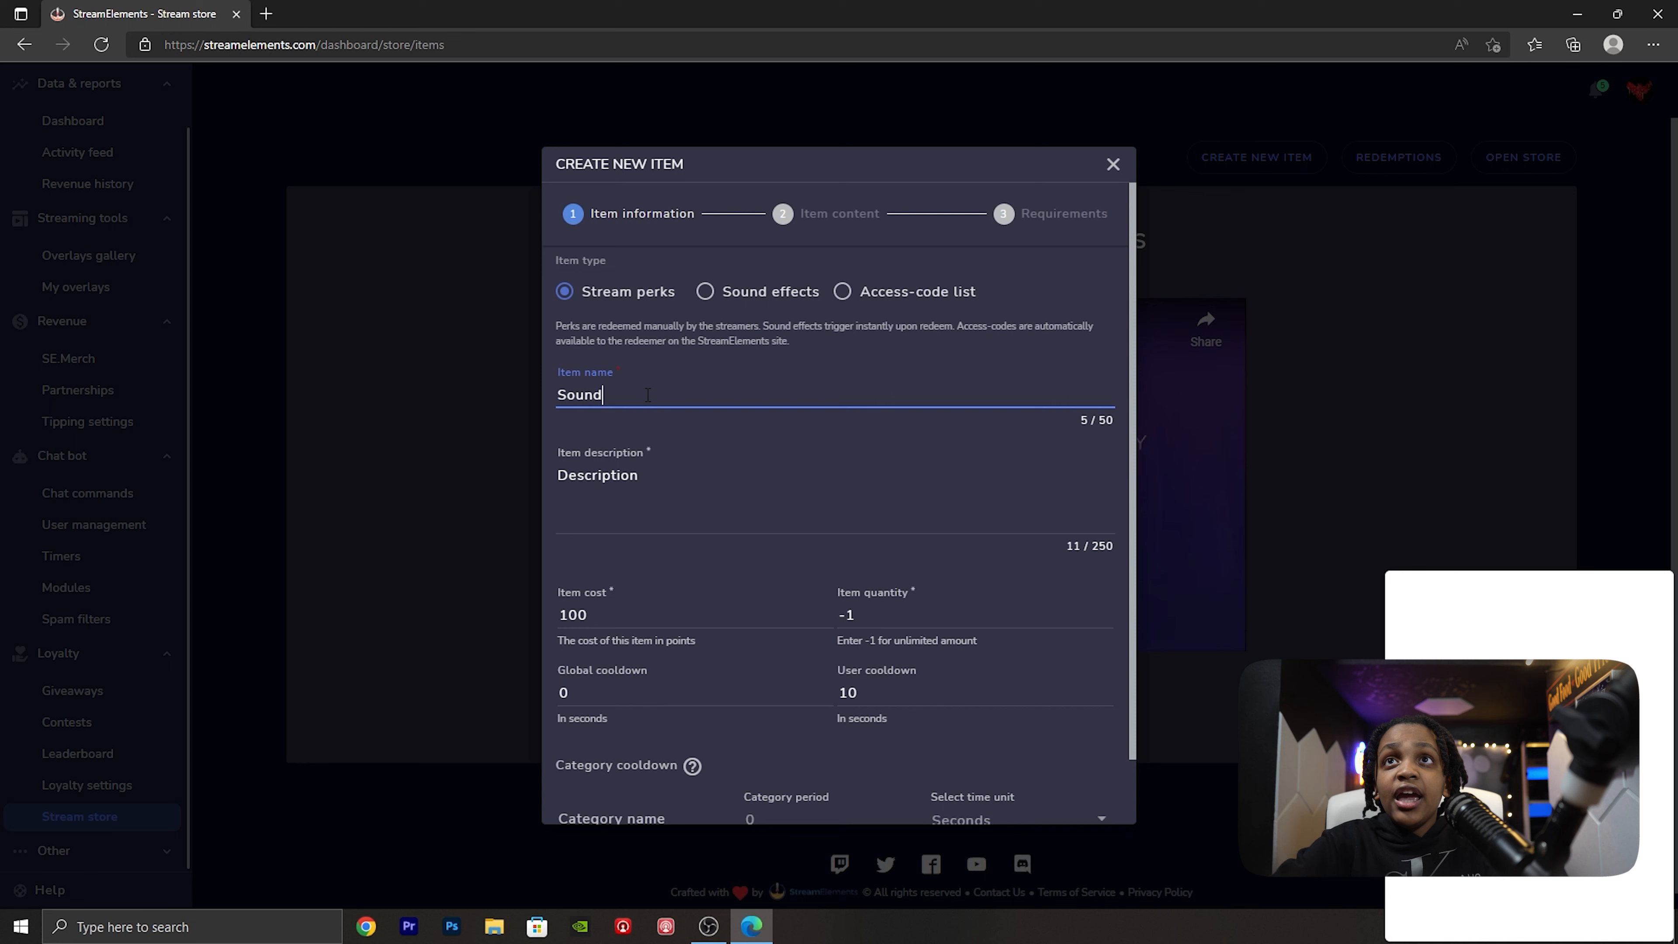
pyautogui.click(642, 517)
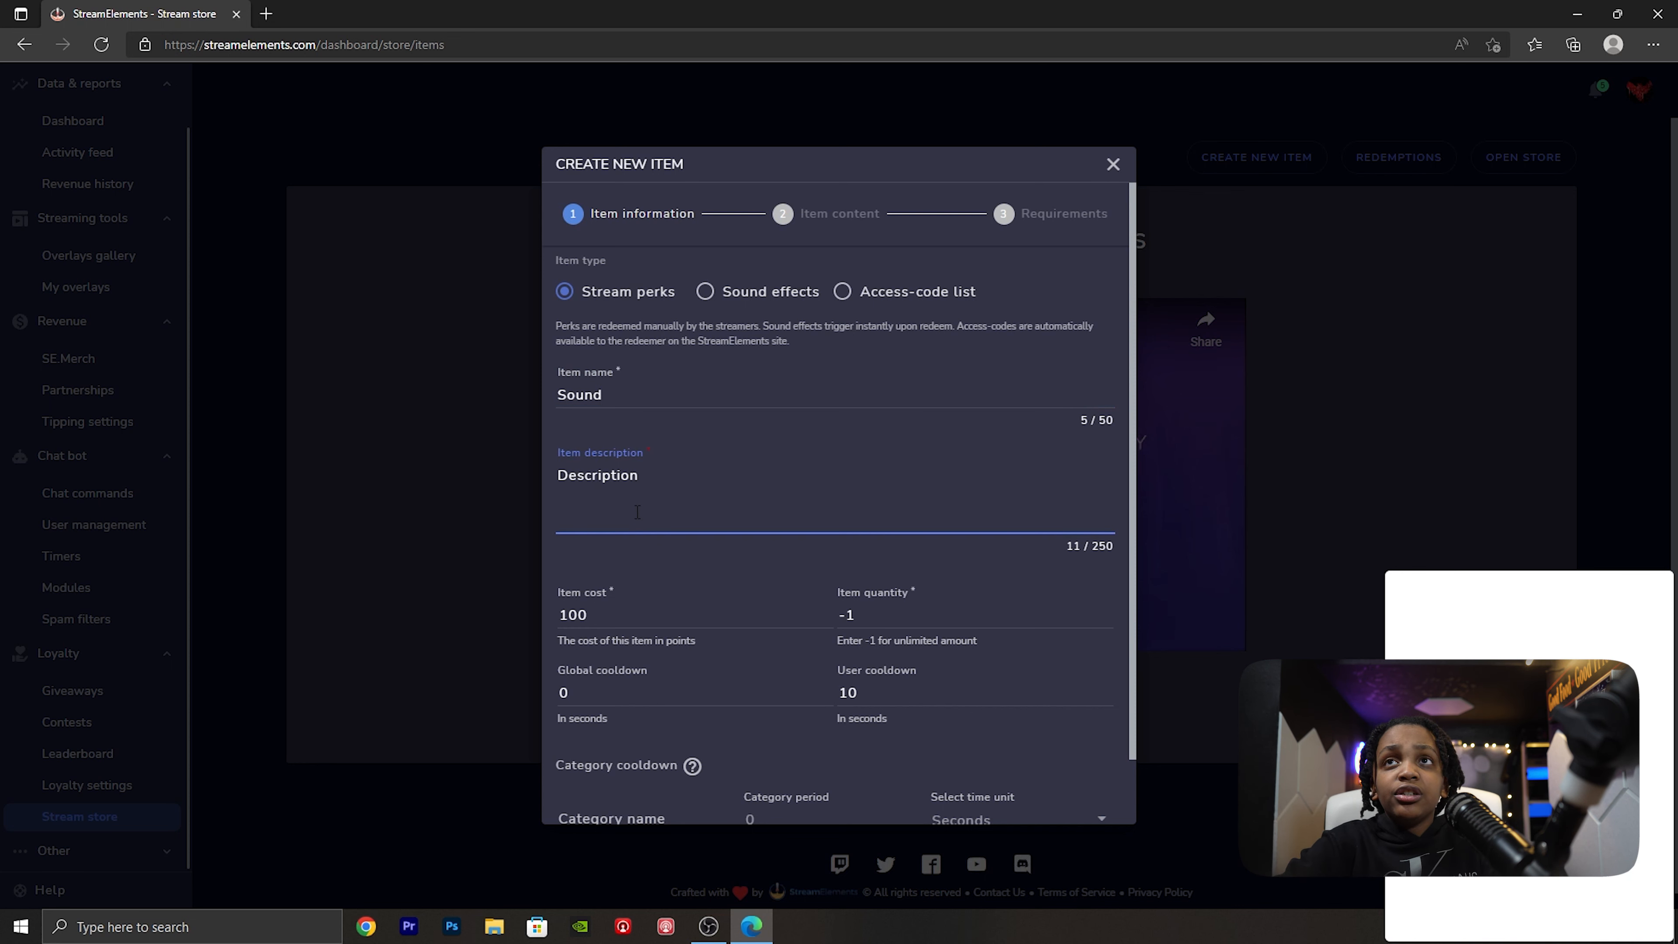
pyautogui.click(659, 614)
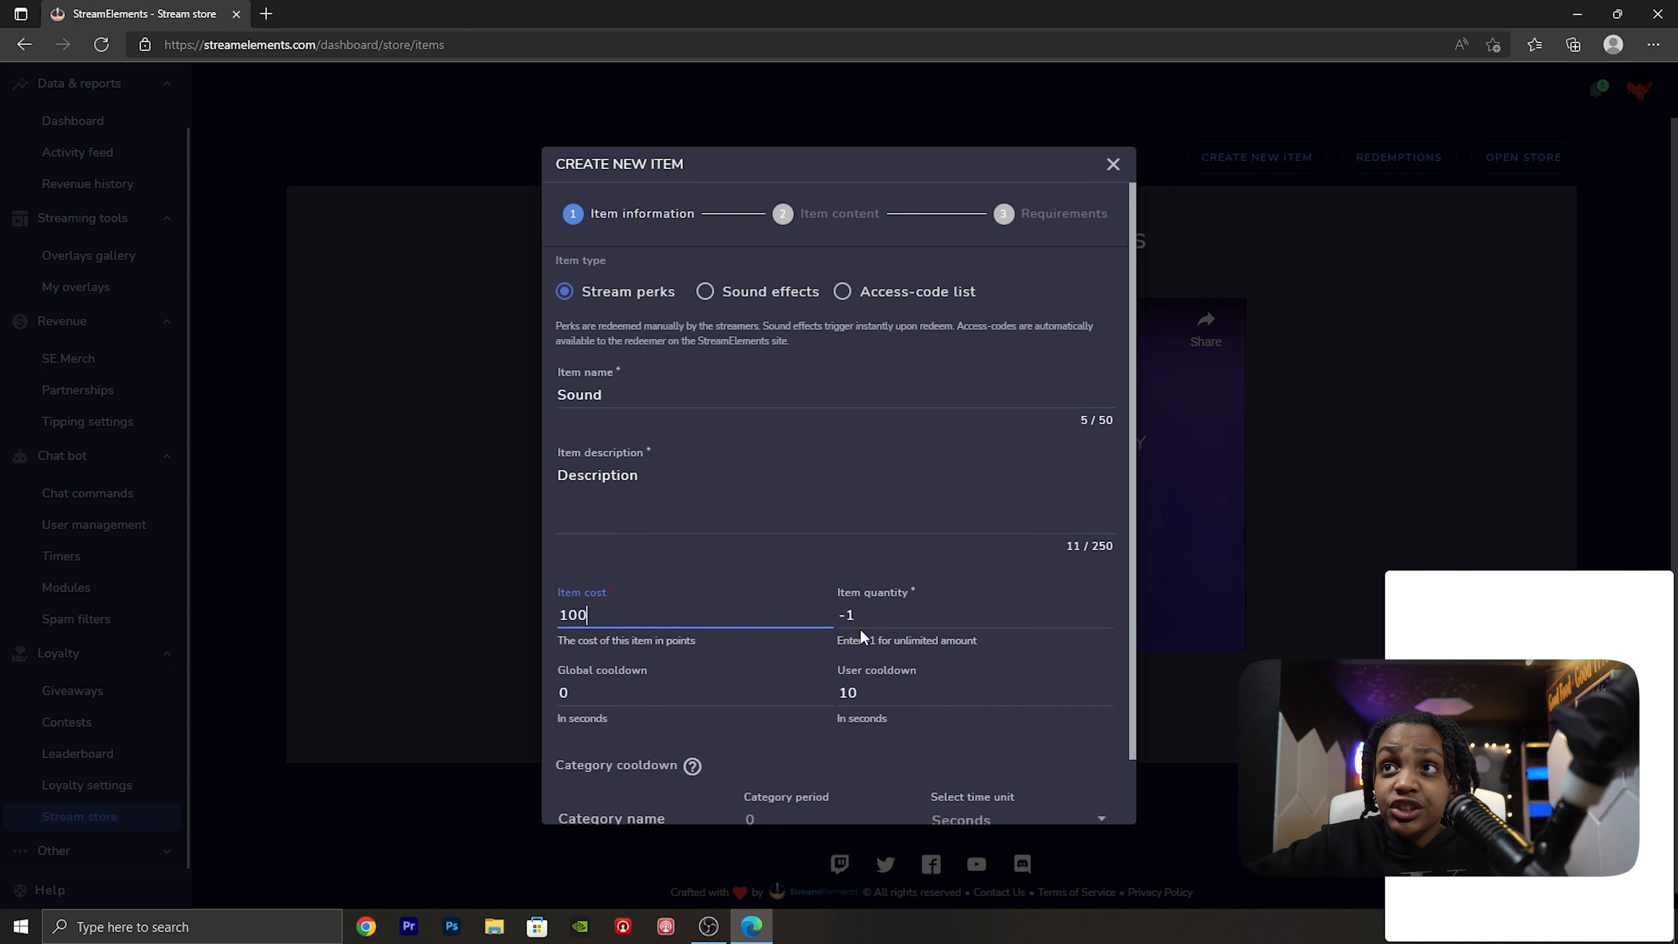
pyautogui.click(885, 619)
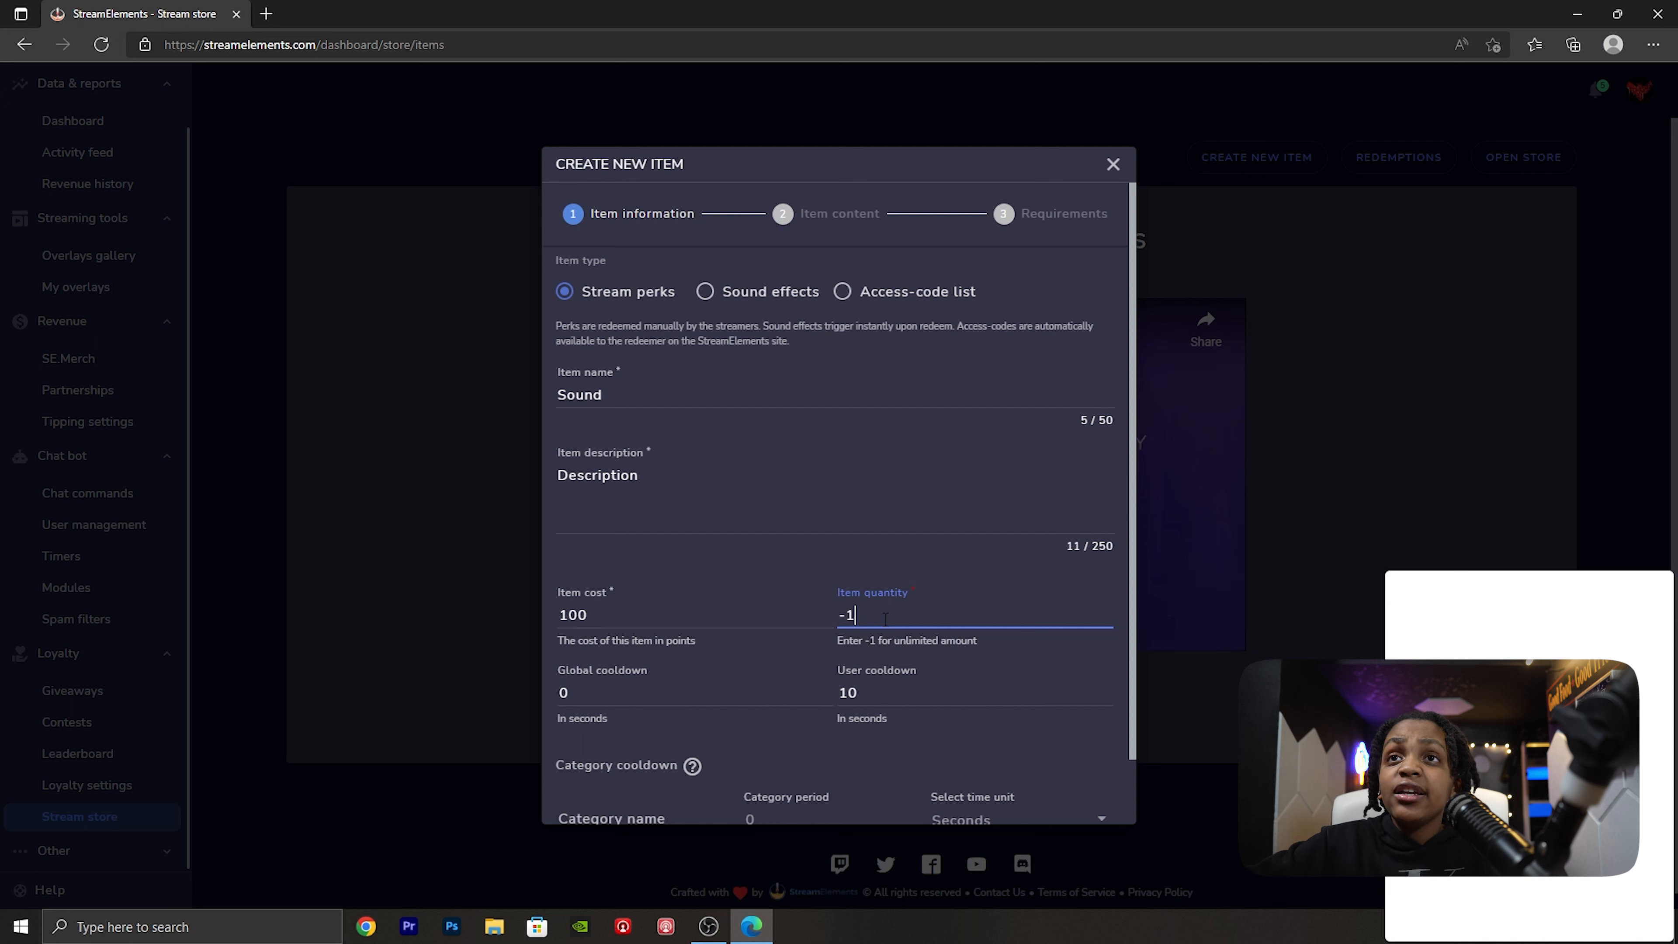
pyautogui.click(703, 701)
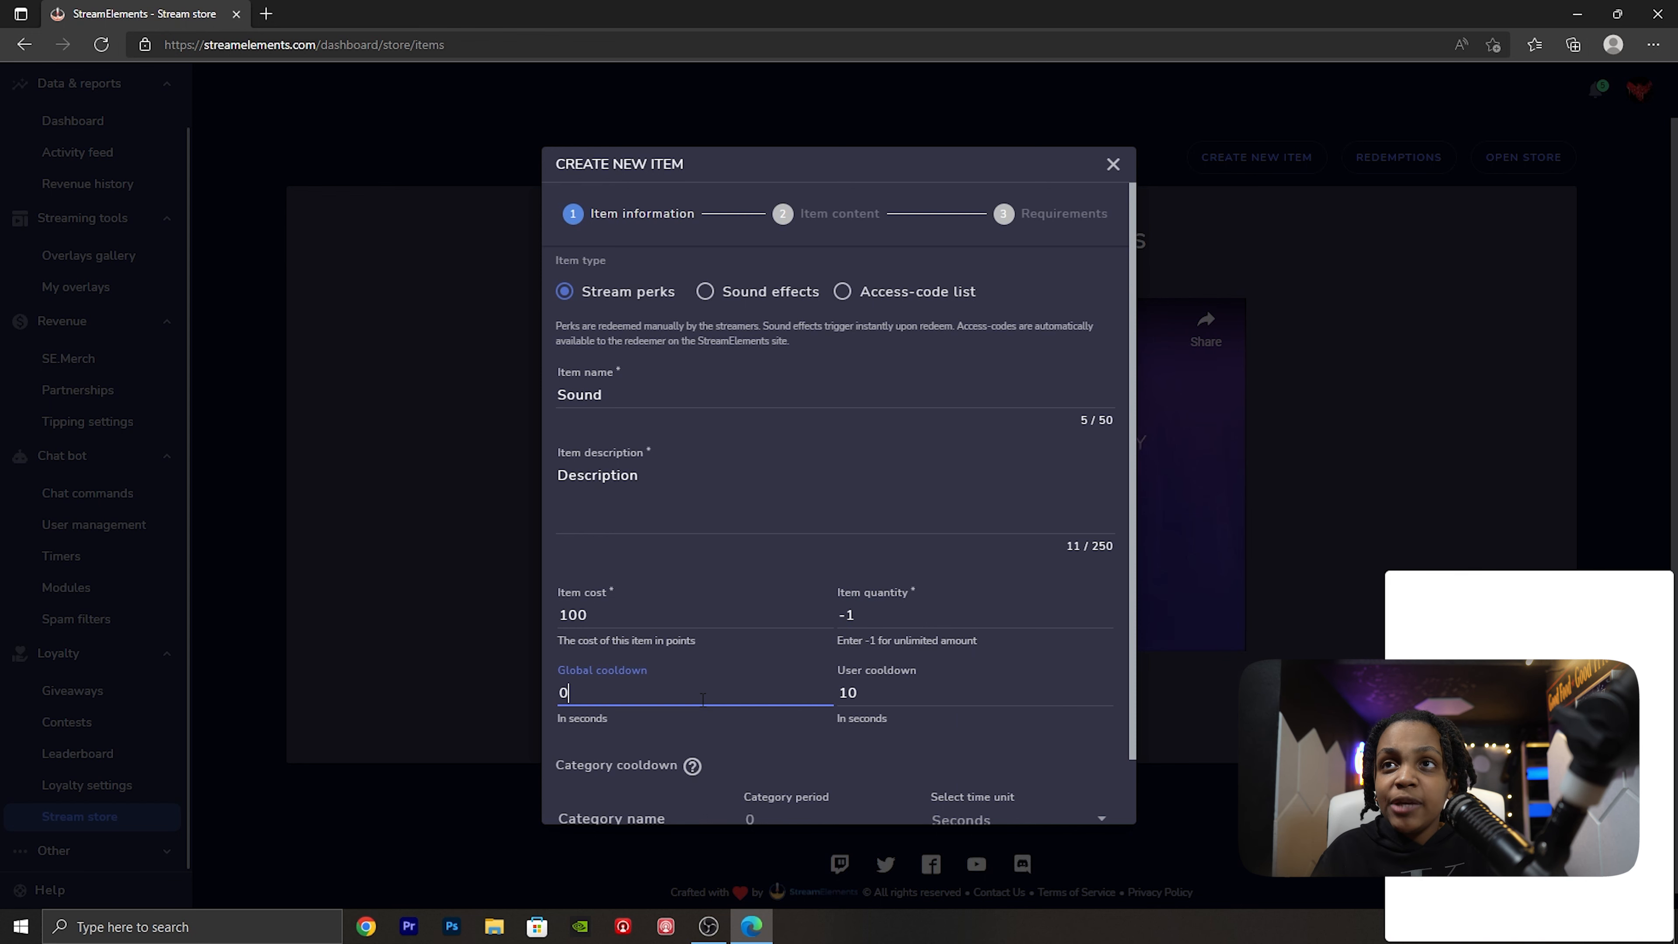
pyautogui.scroll(-1, 703, 701)
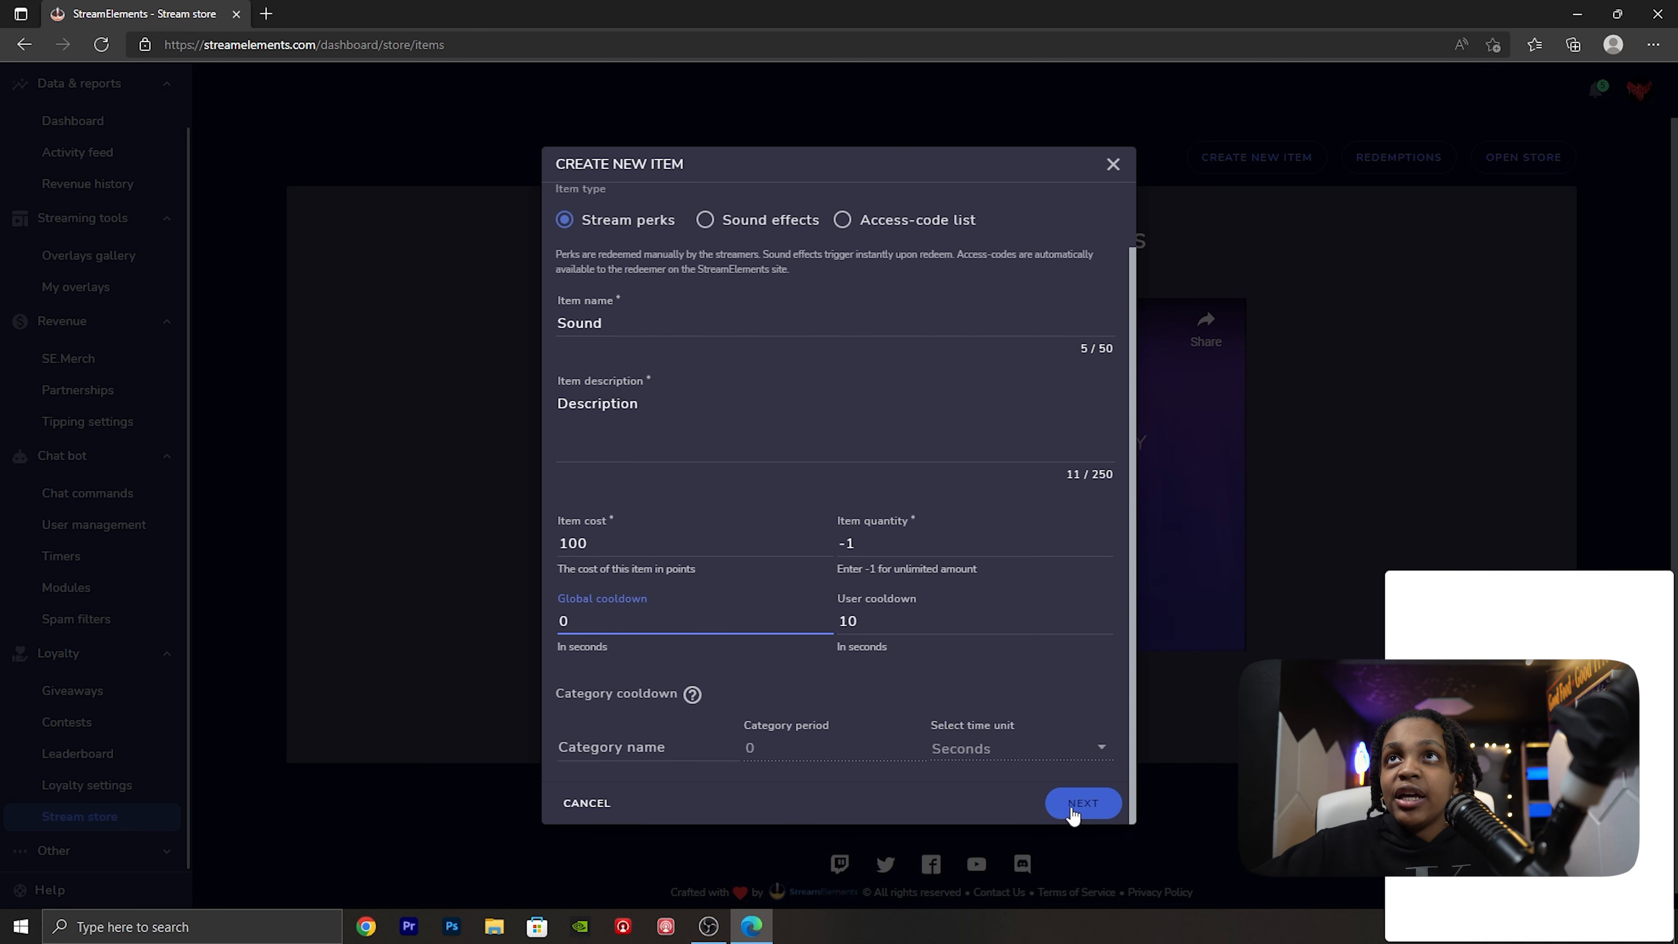
pyautogui.click(1074, 816)
# - Set the item's redeem command to "sound", keep the default redemption options, and continue to the requirements
pyautogui.scroll(2, 1016, 749)
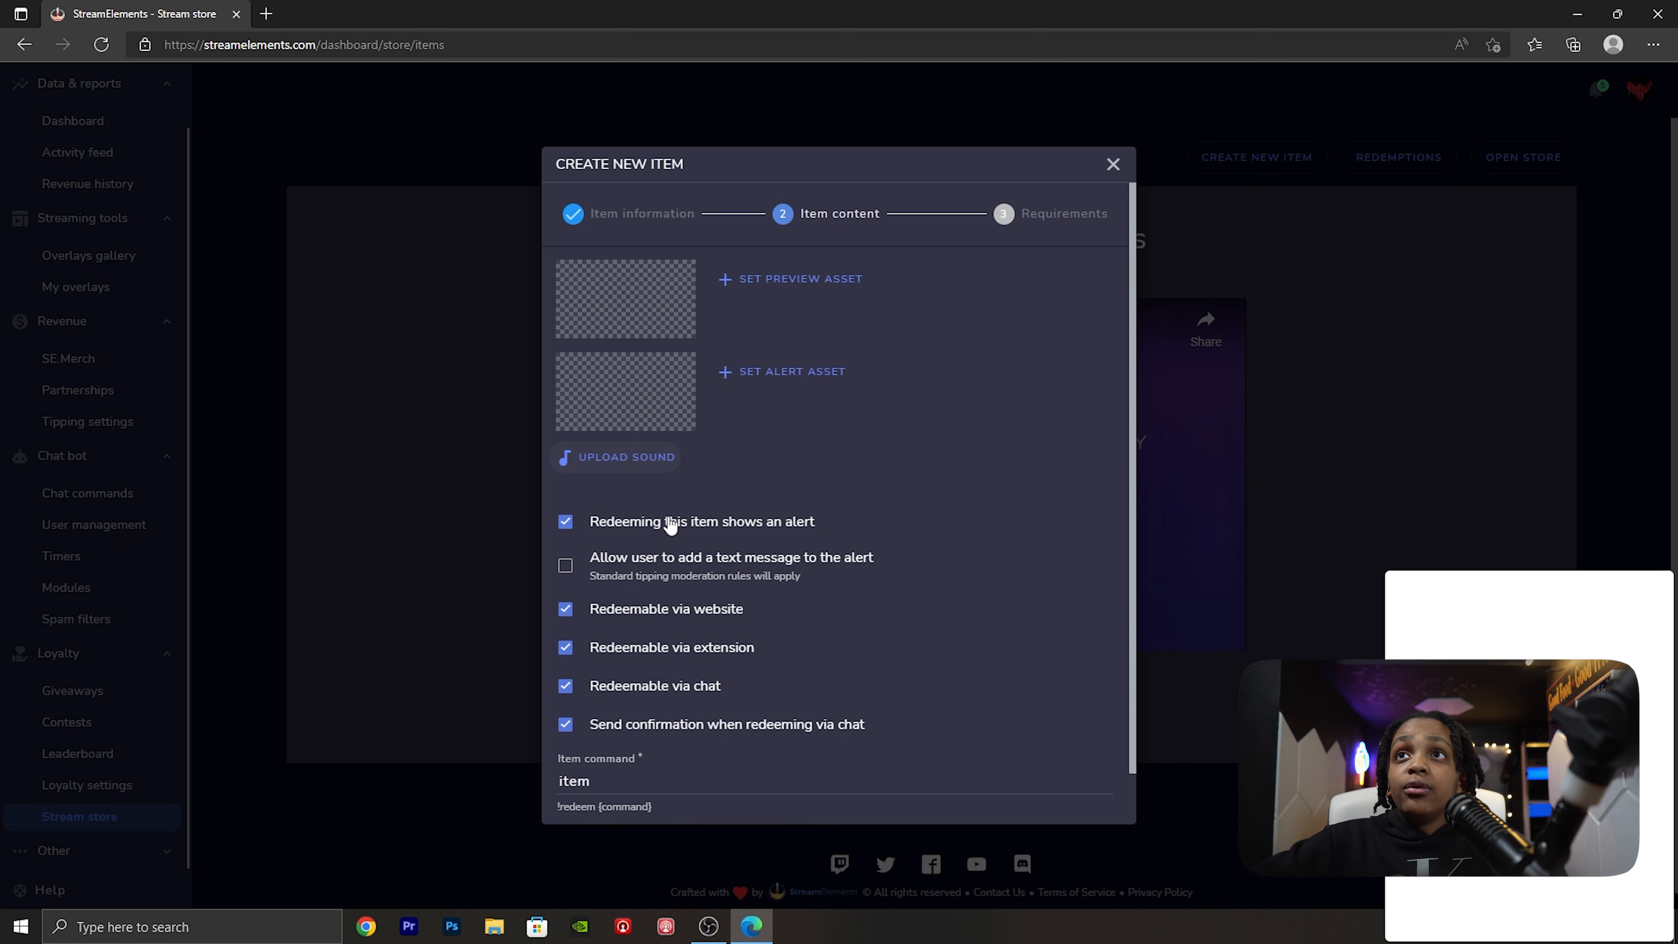
pyautogui.scroll(-1, 702, 537)
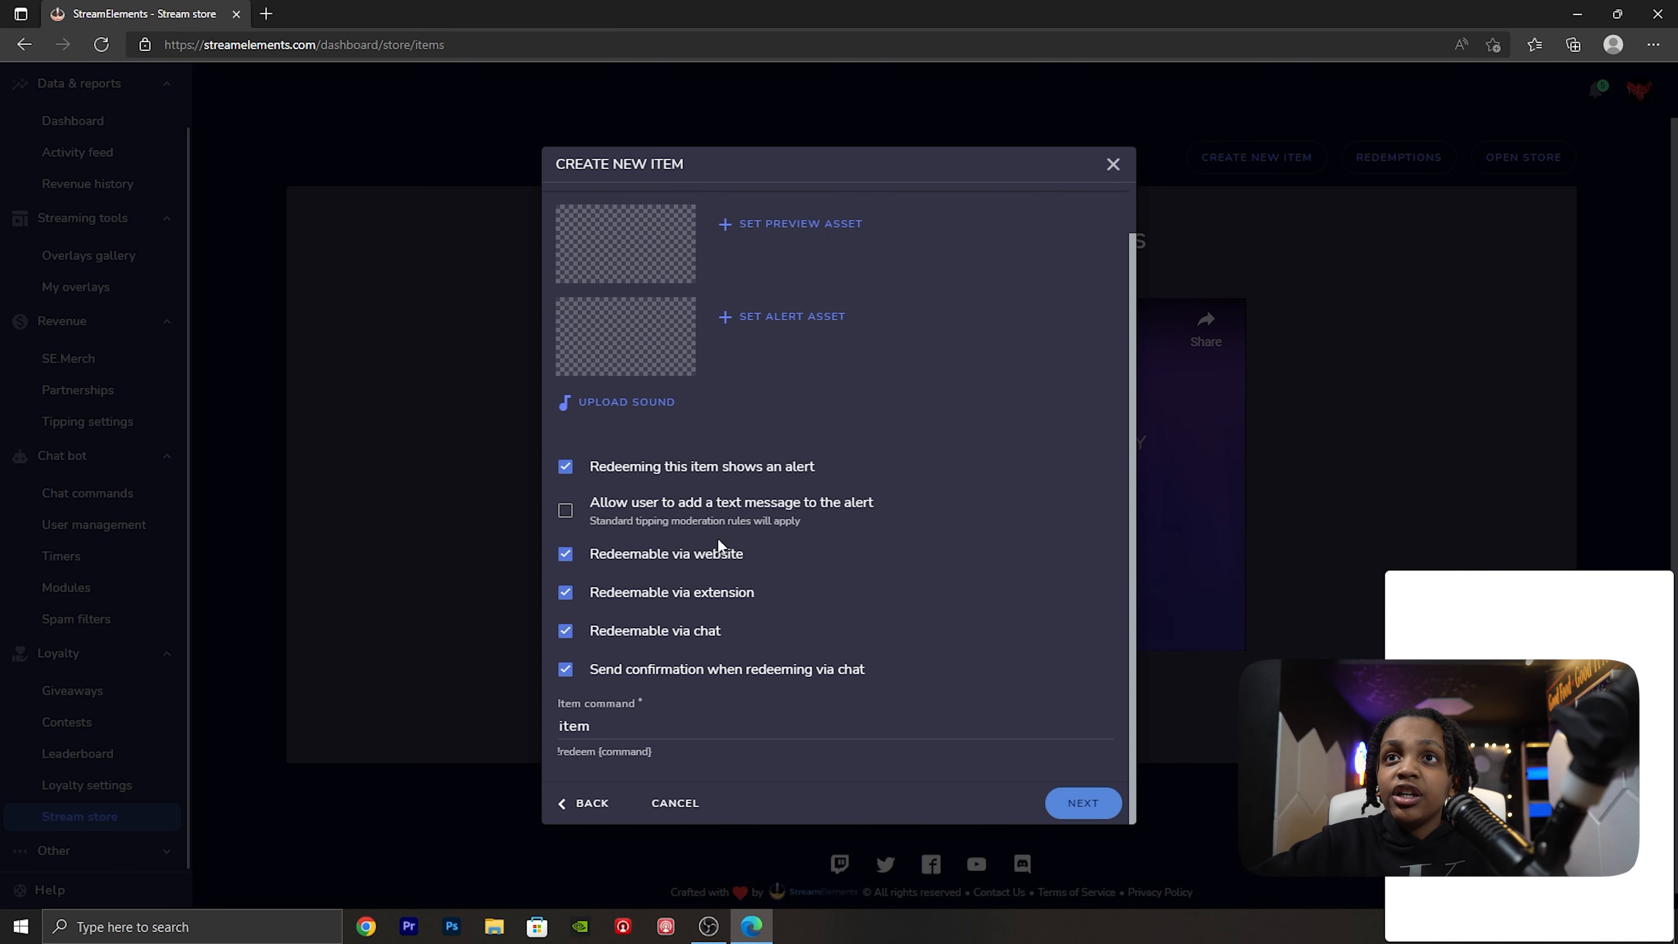
pyautogui.doubleClick(605, 731)
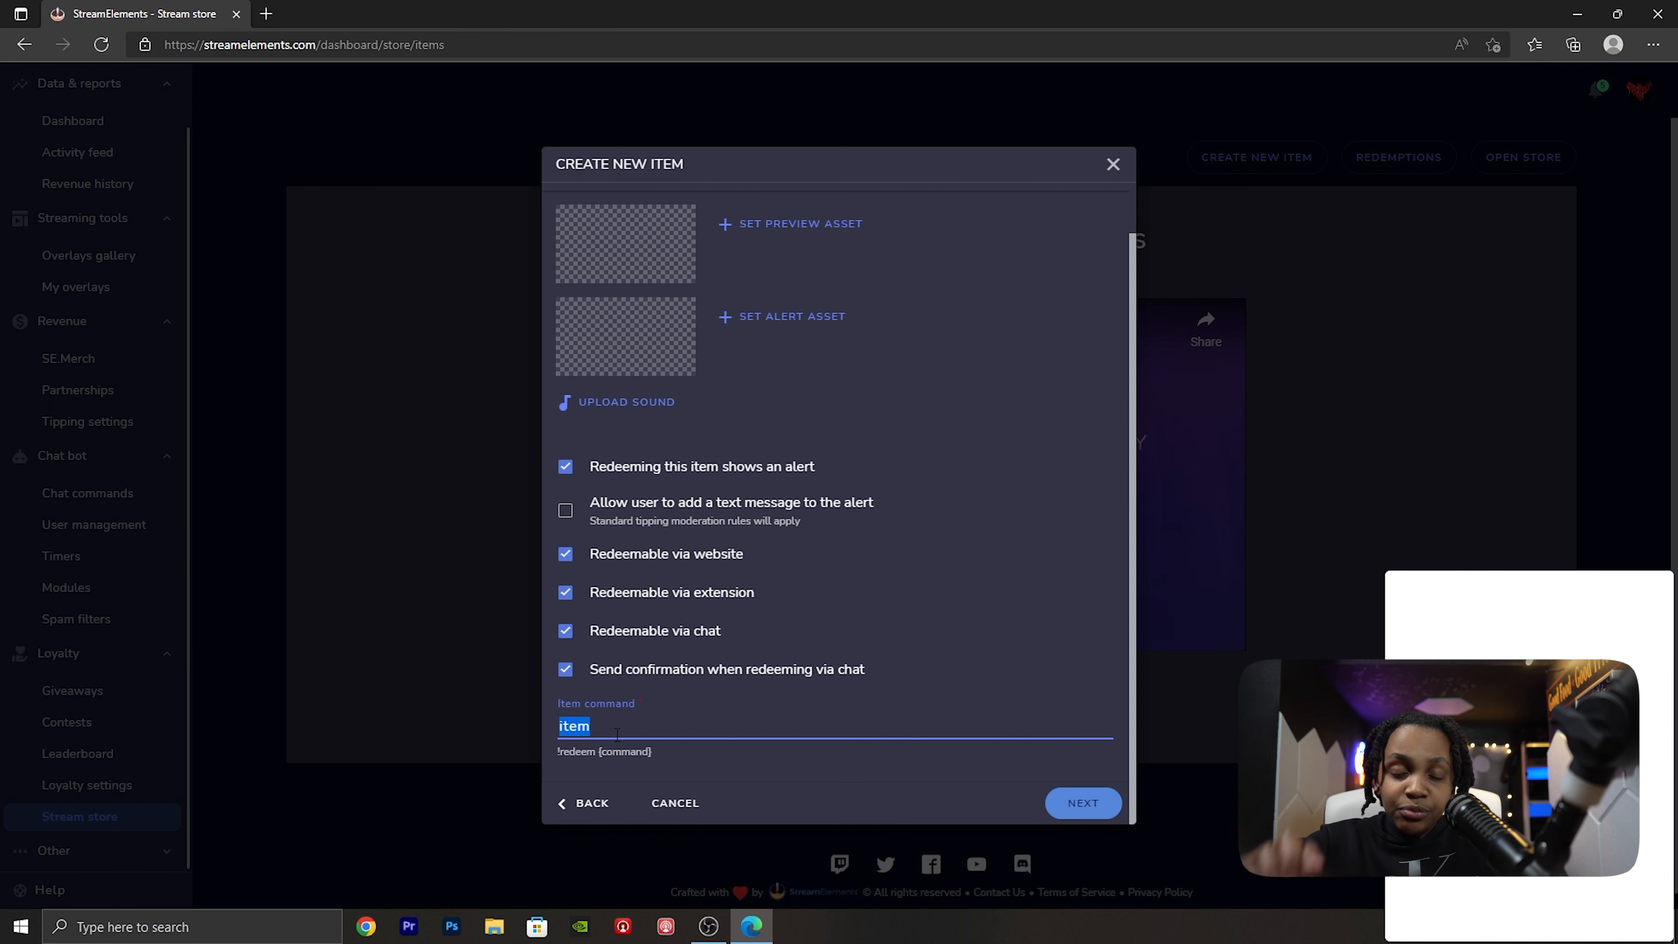
pyautogui.write('sound')
pyautogui.click(1077, 808)
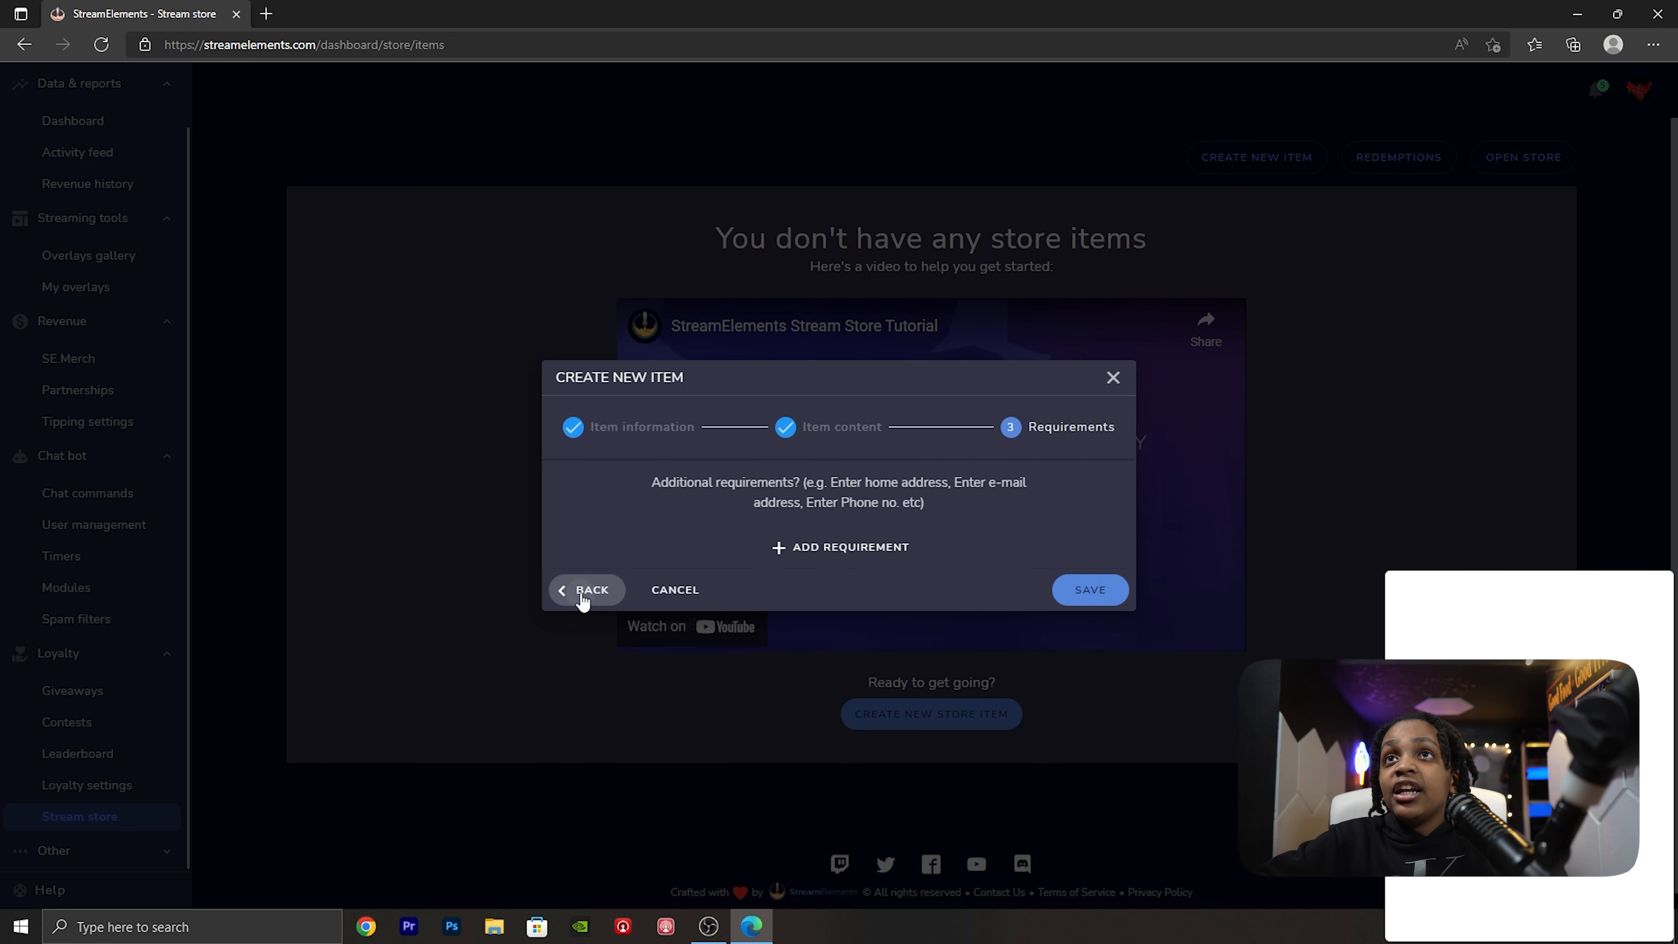
# - Recheck the item's content settings, then save the store item without additional requirements
pyautogui.click(582, 591)
pyautogui.scroll(-2, 939, 621)
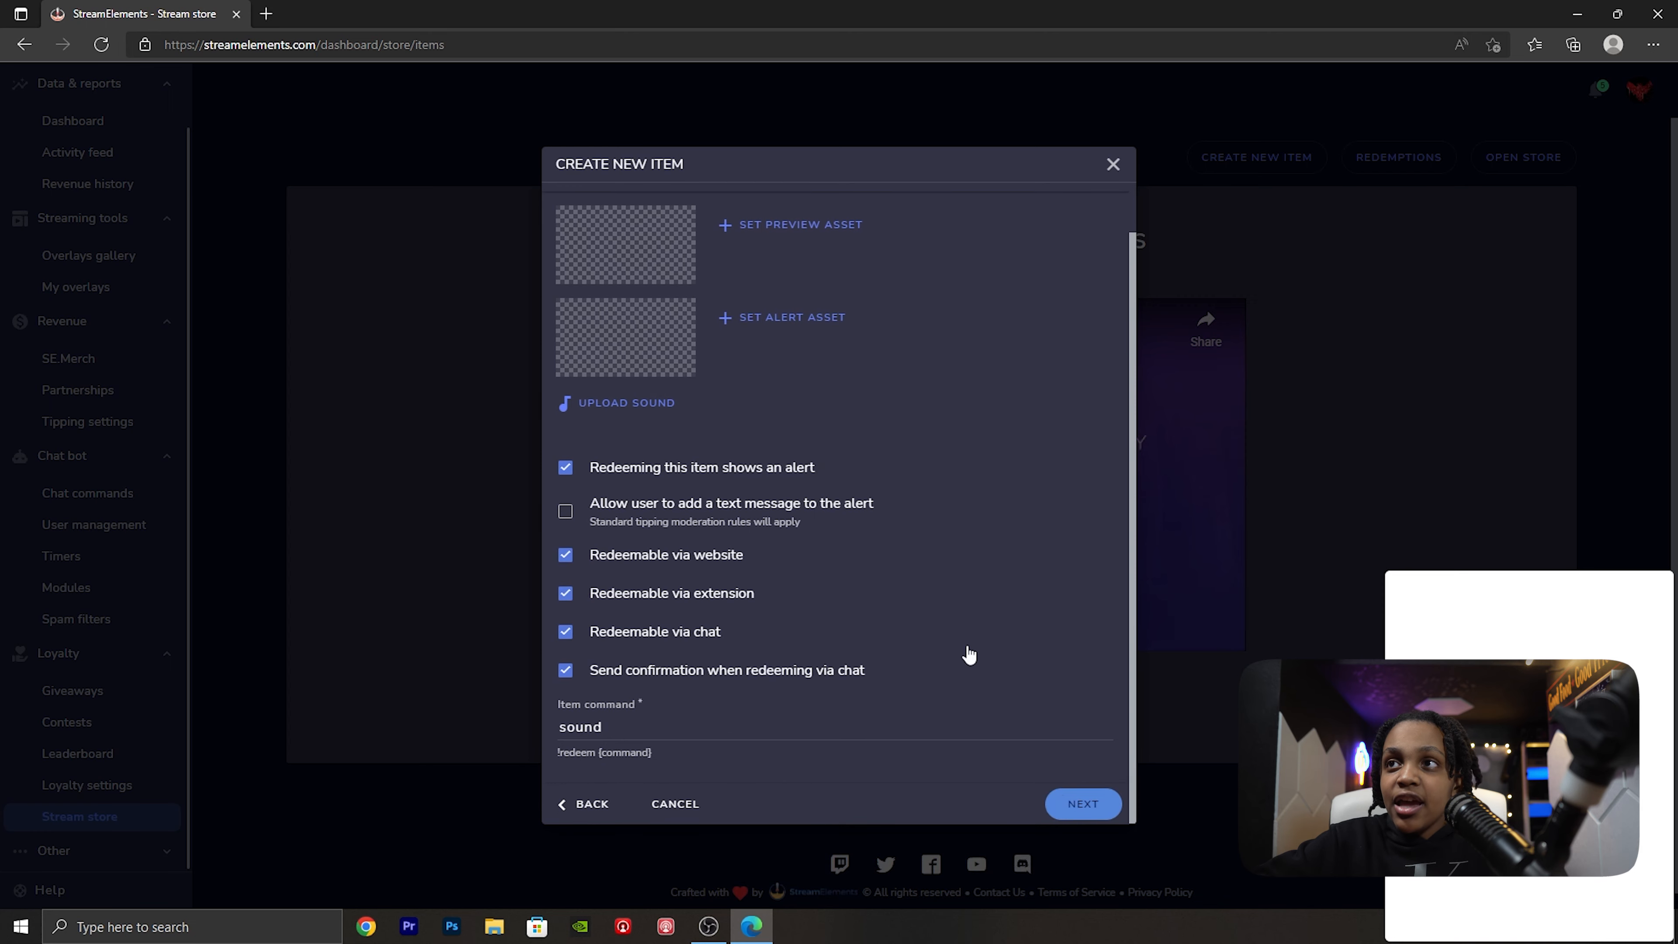
pyautogui.click(1077, 803)
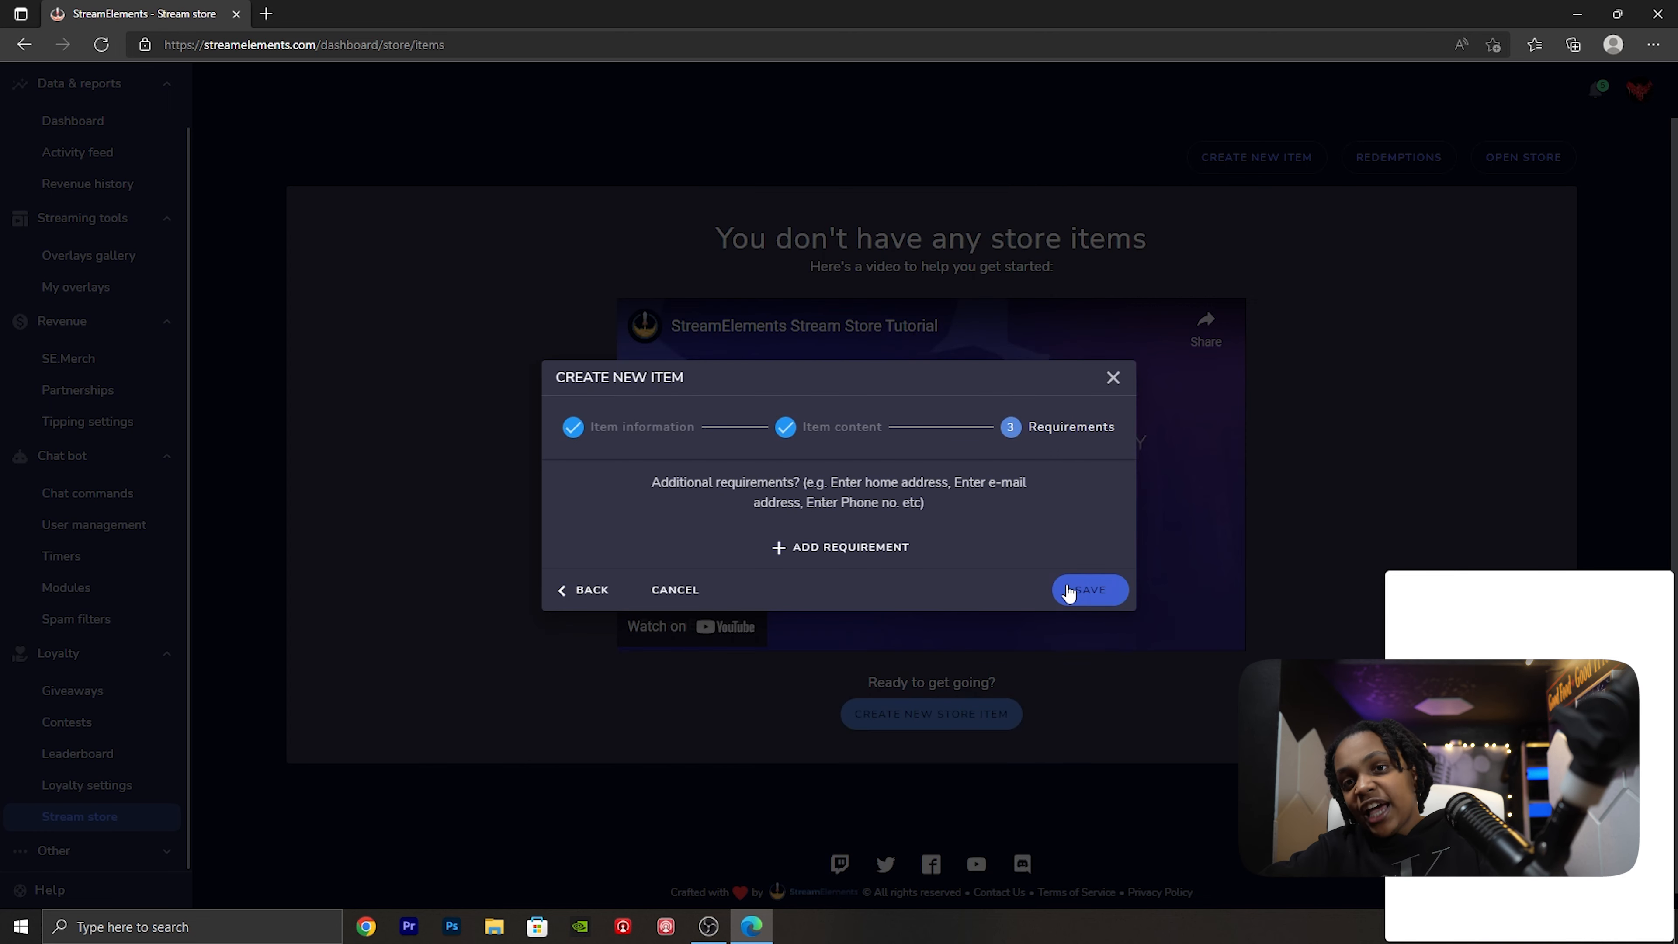
pyautogui.click(1070, 592)
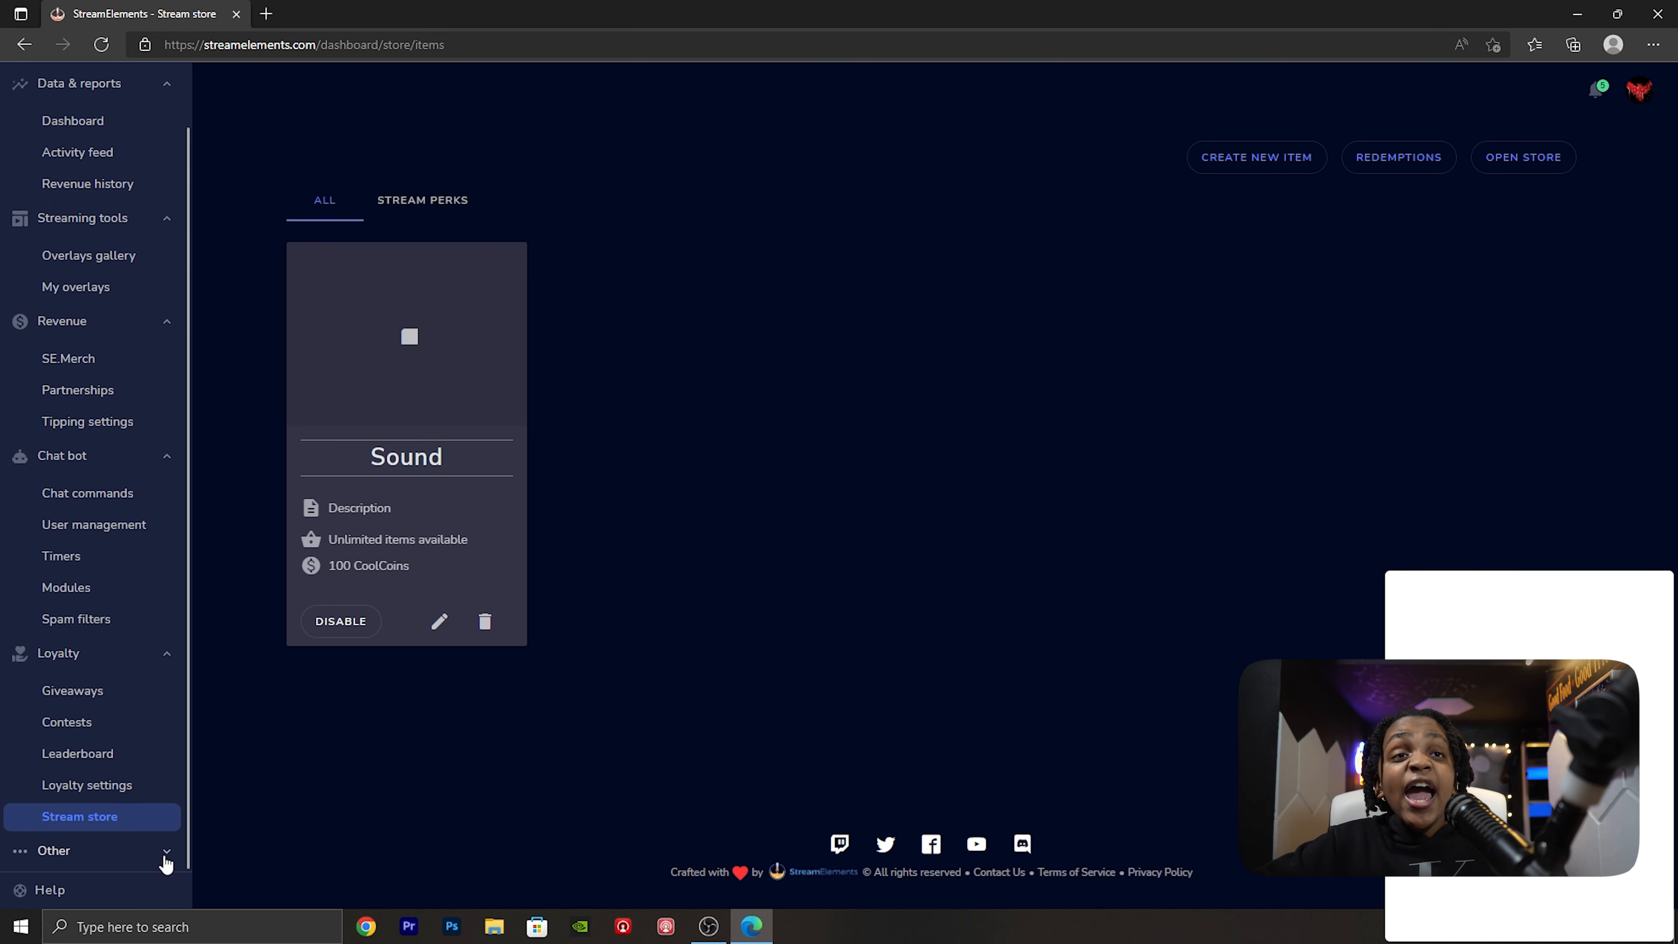
pyautogui.click(156, 845)
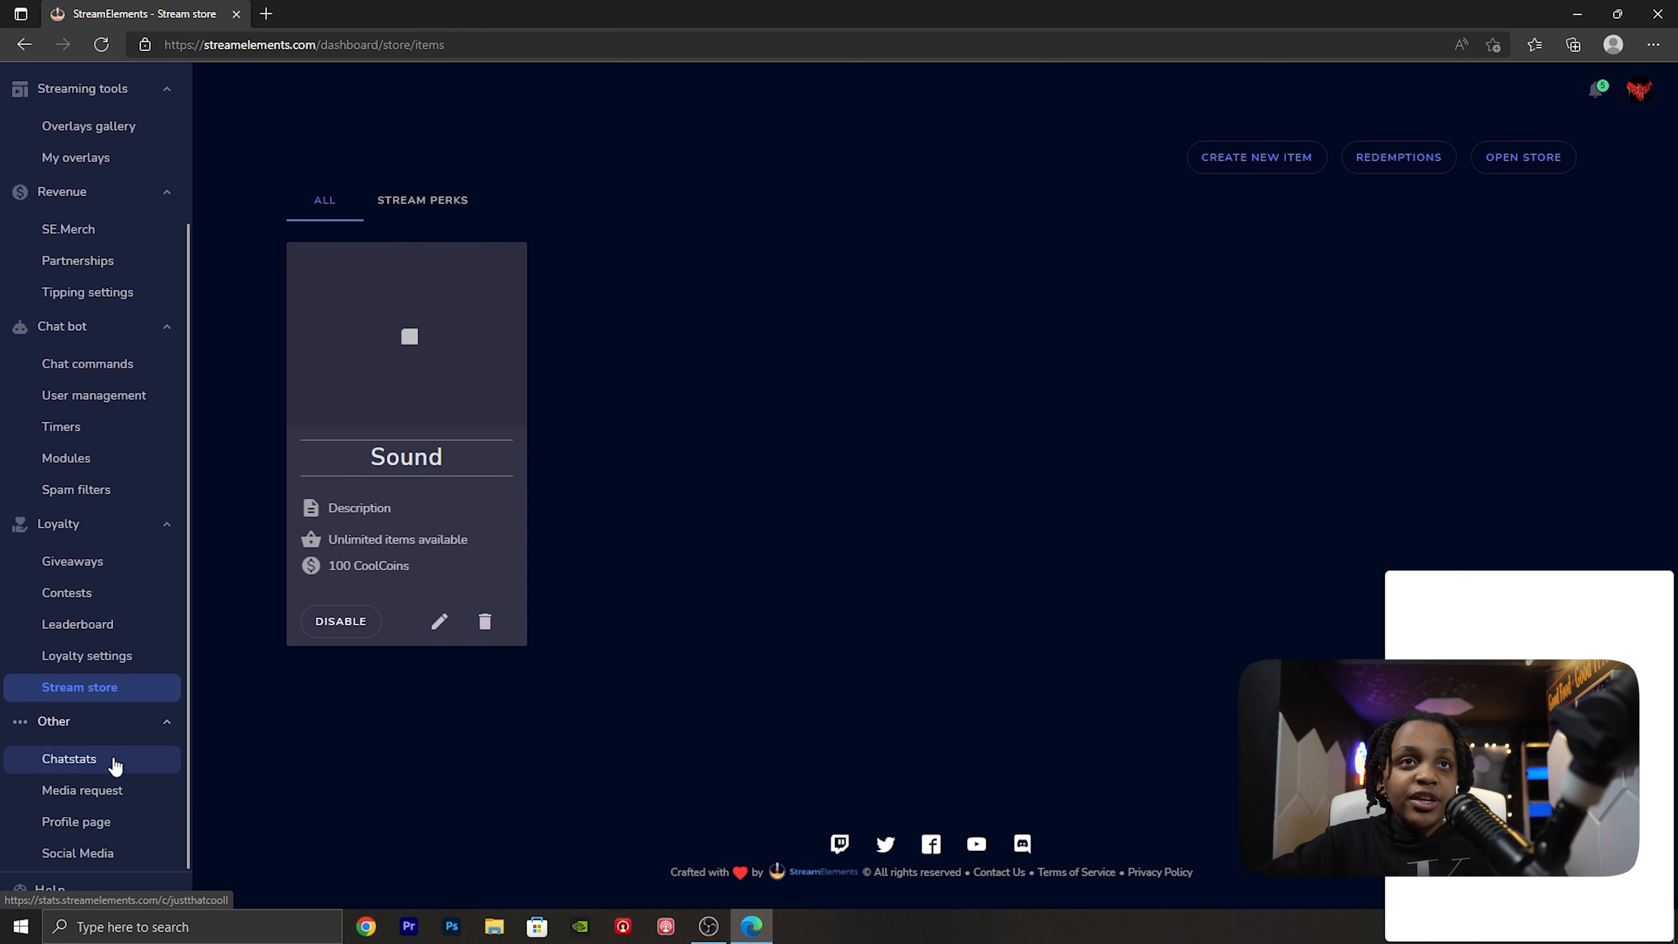
pyautogui.click(159, 724)
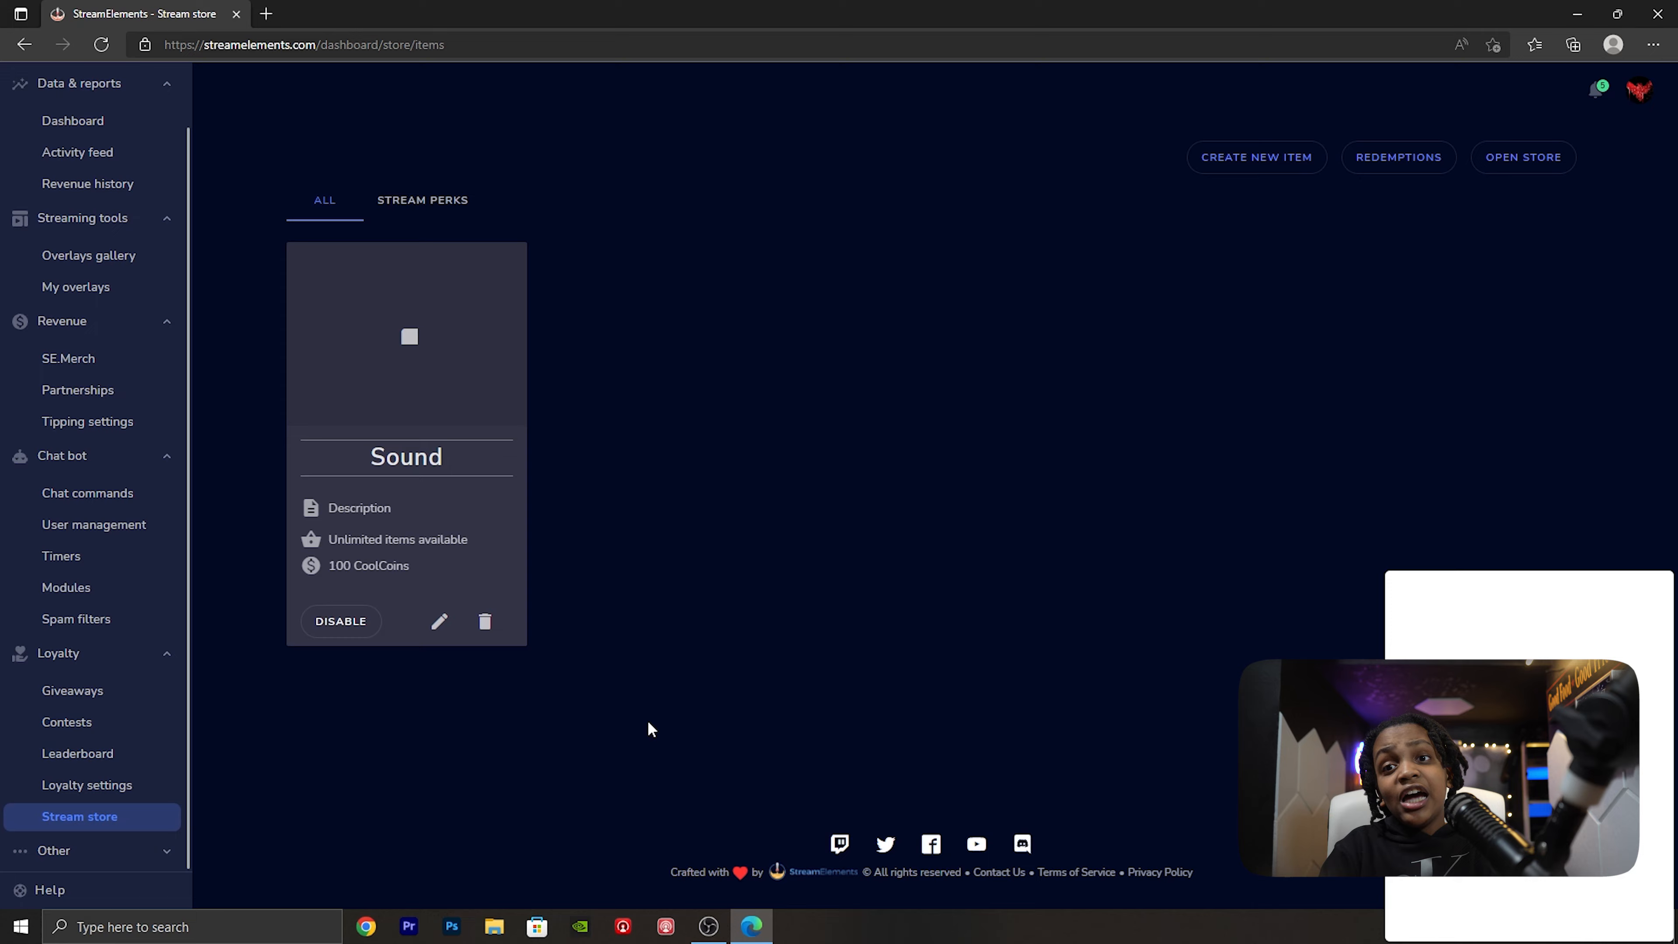